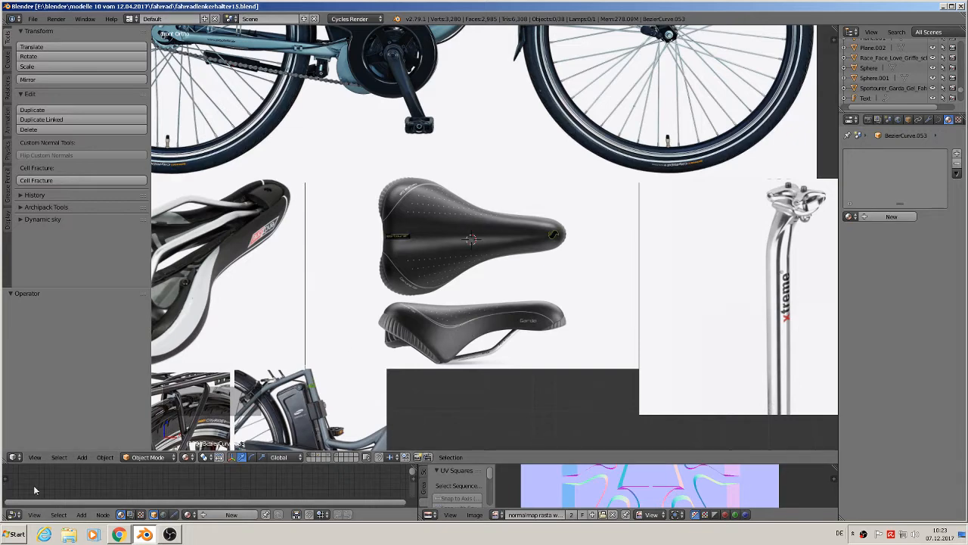
# Step: Add a cube at the saddle's top-view reference image and scale it down to about 0.107
pyautogui.click(81, 456)
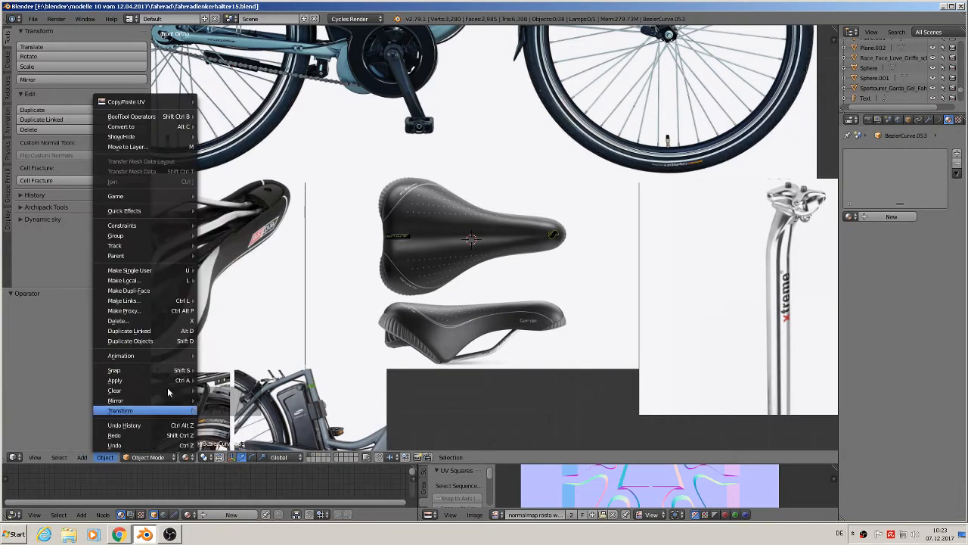
pyautogui.click(82, 457)
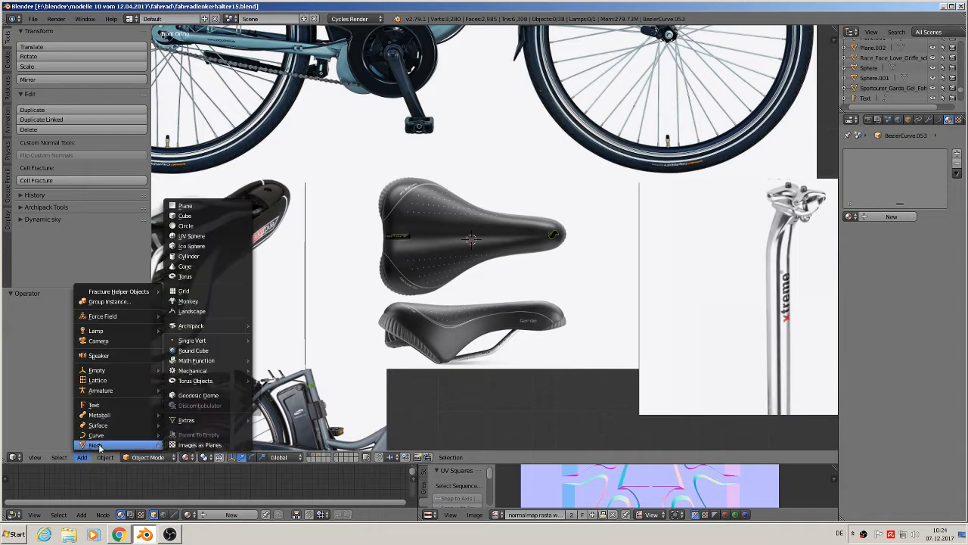
pyautogui.click(196, 216)
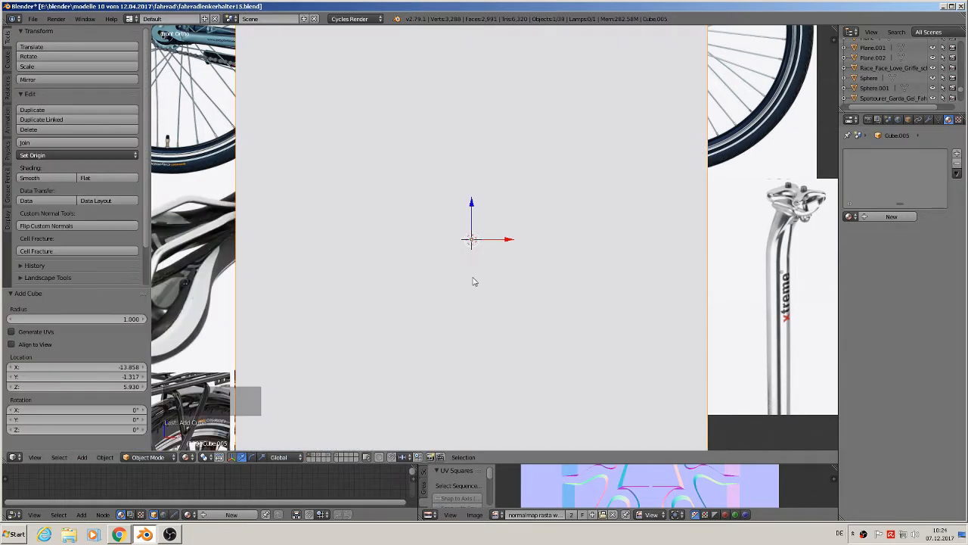
pyautogui.press('s')
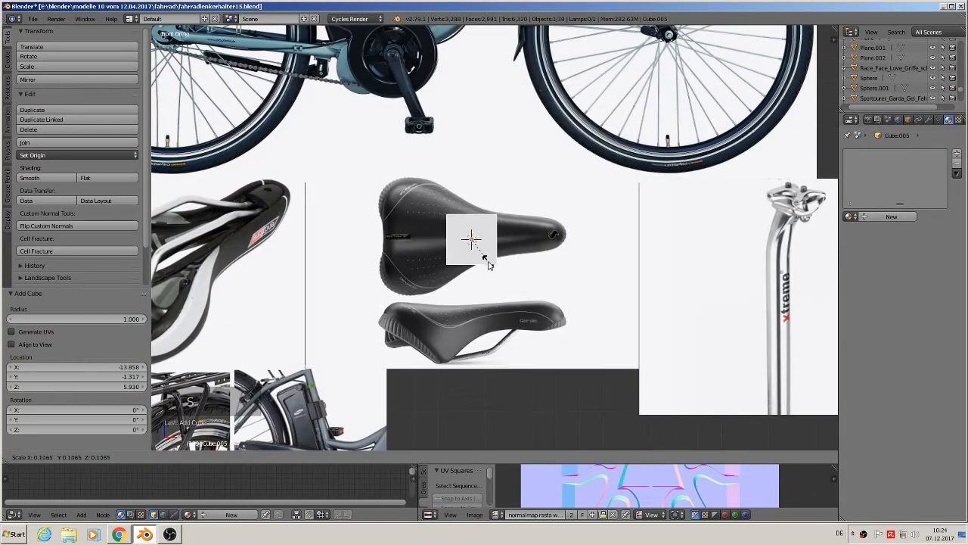
pyautogui.click(487, 263)
# Step: Move the cube up 0.015 along Z onto the saddle's centreline and scale it uniformly by 0.737
pyautogui.press('g')
pyautogui.press('z')
pyautogui.moveTo(469, 205); pyautogui.dragTo(467, 201)
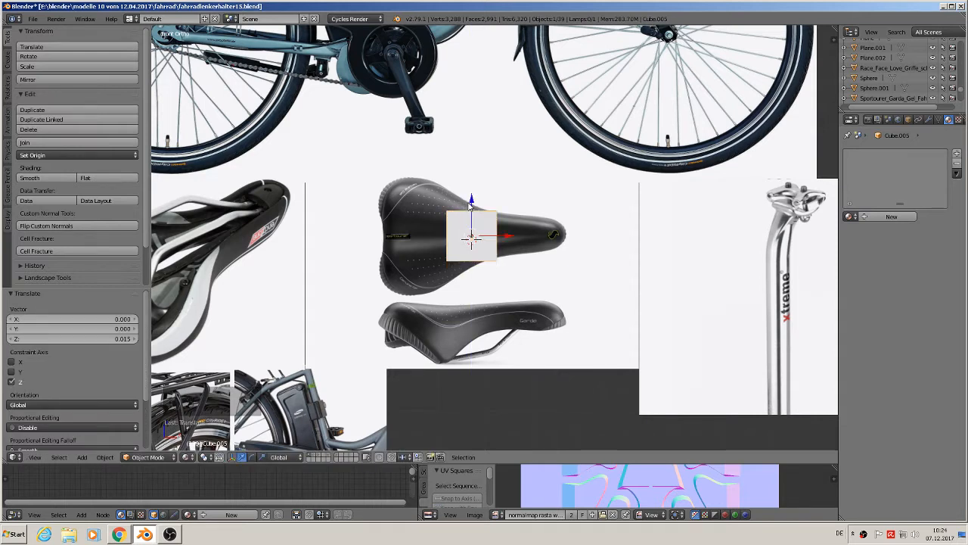
pyautogui.press('s')
pyautogui.click(538, 244)
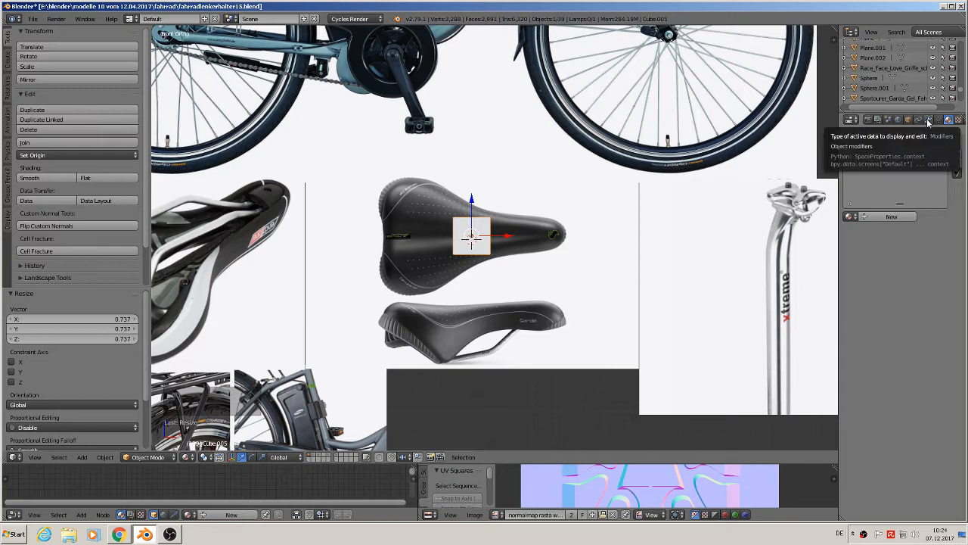
# Step: Add a Subdivision Surface modifier to the cube with the view subdivisions set to 2
pyautogui.click(929, 121)
pyautogui.click(889, 154)
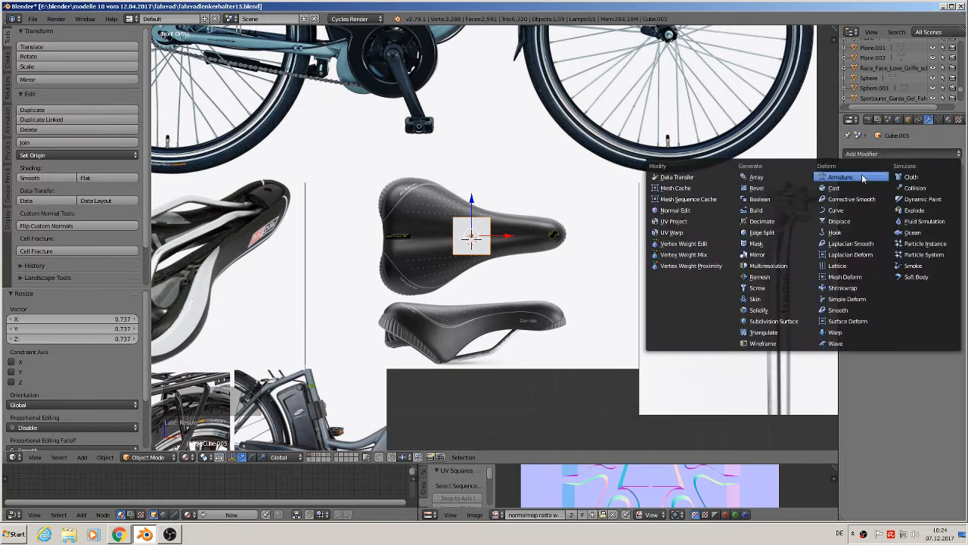
pyautogui.click(779, 320)
pyautogui.click(894, 243)
# Step: In Edit Mode, move the cube's upper nose-side corner vertices up onto the saddle's outline
pyautogui.scroll(6, 468, 220)
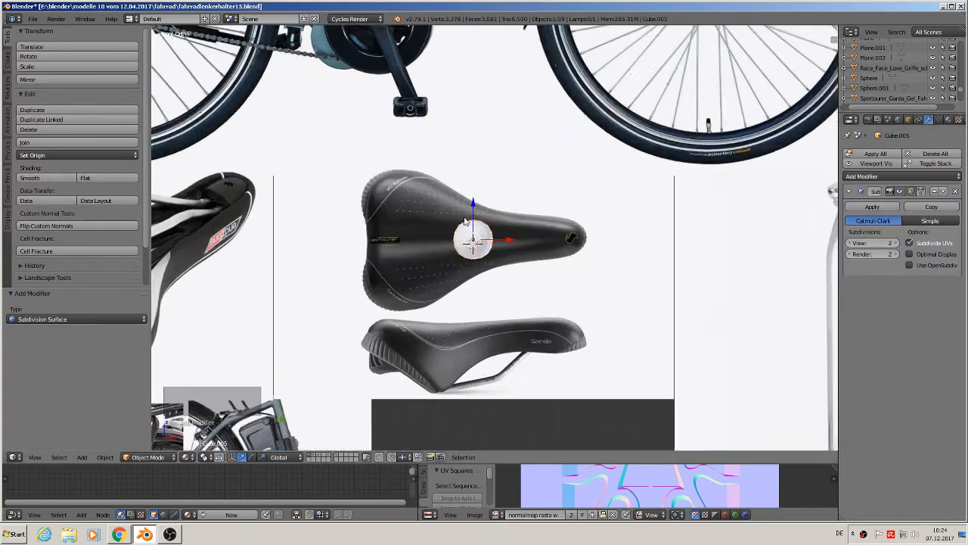
pyautogui.press('Tab')
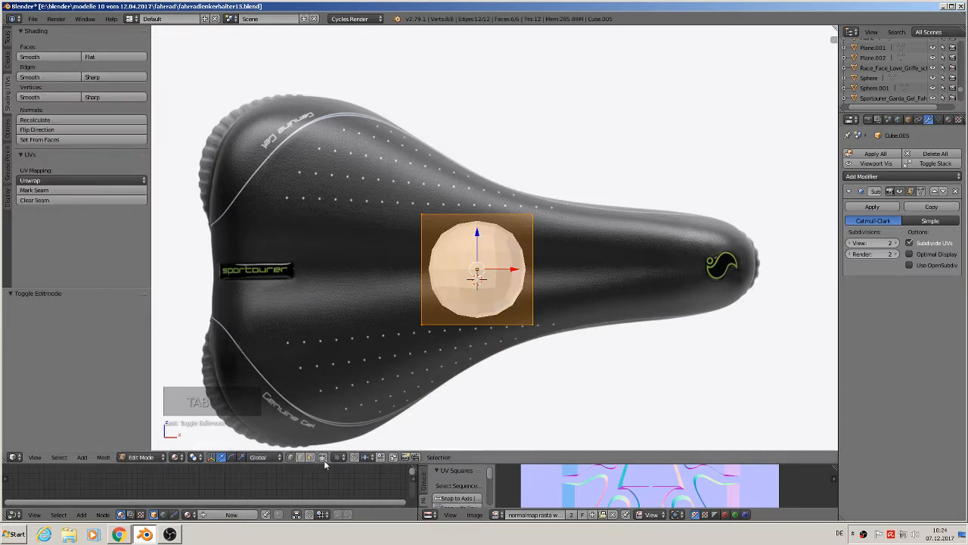
pyautogui.press('a')
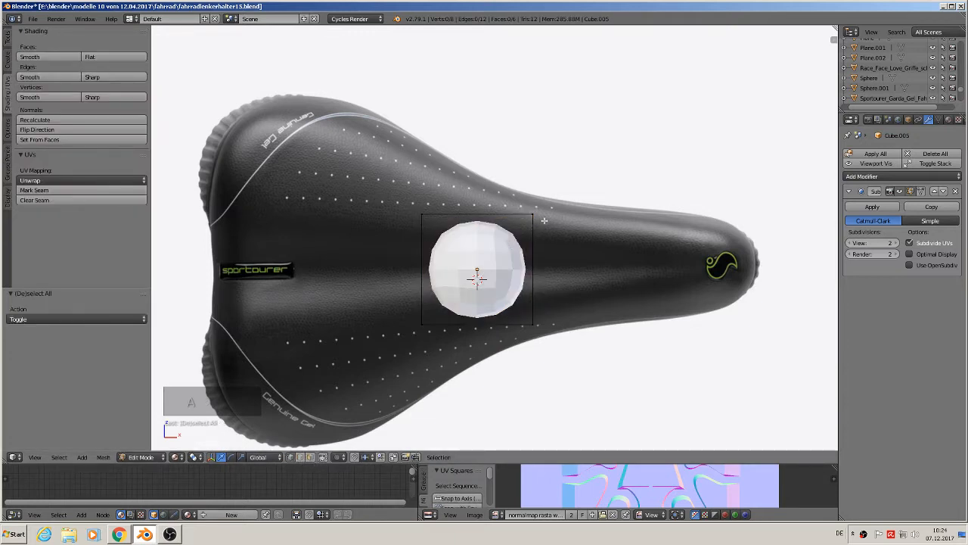
pyautogui.press('c')
pyautogui.click(534, 215)
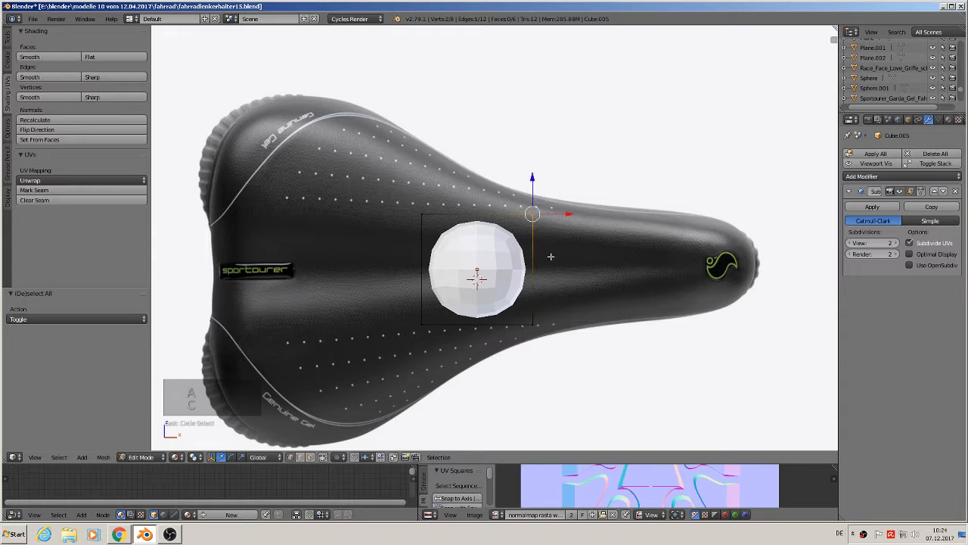
pyautogui.press('g')
pyautogui.click(552, 241)
pyautogui.press('a')
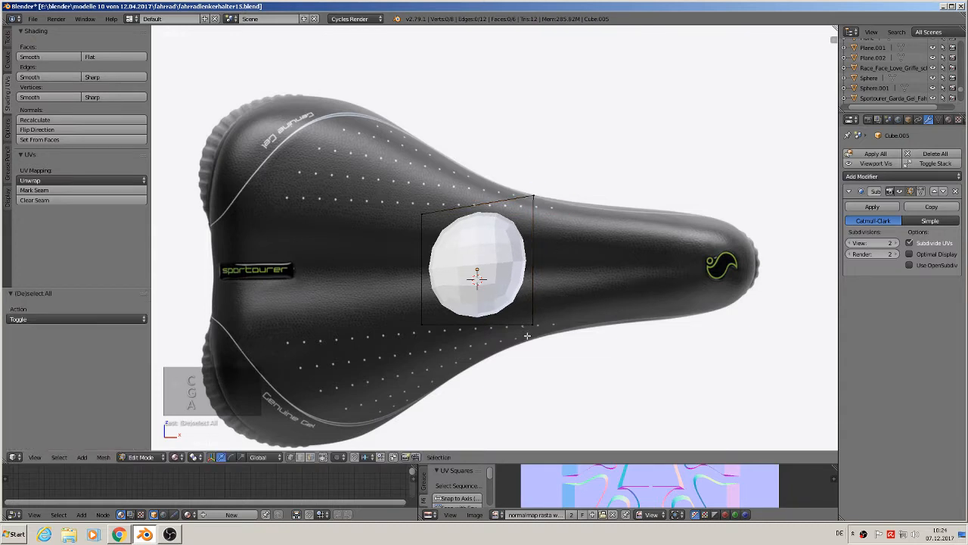
# Step: Move the cube's lower nose-side corner vertices down onto the saddle's outline
pyautogui.press('c')
pyautogui.click(533, 324)
pyautogui.press('g')
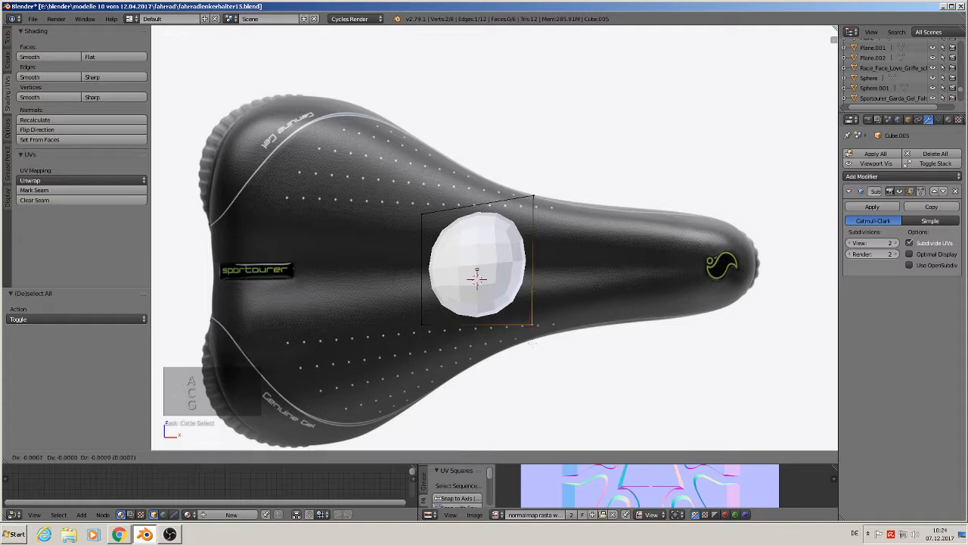
pyautogui.click(534, 339)
pyautogui.press('a')
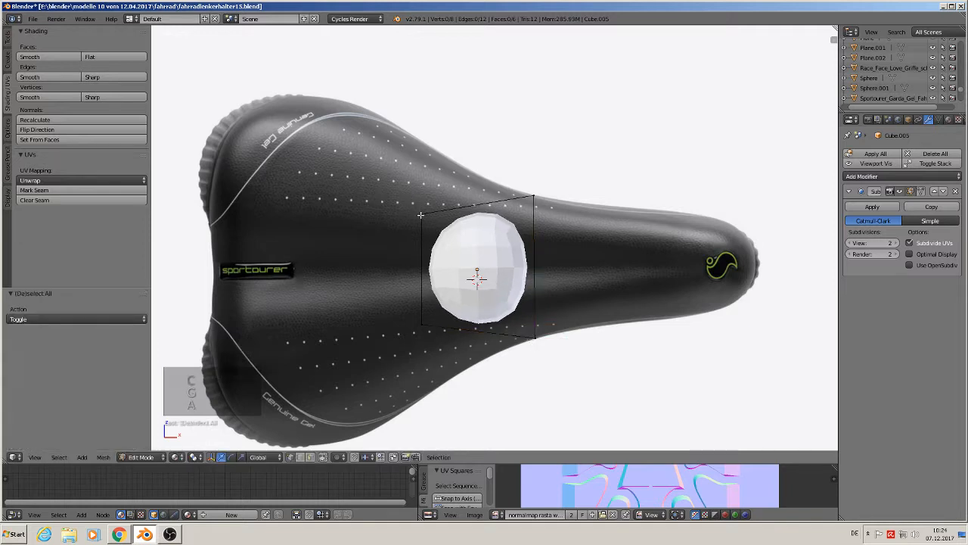
# Step: Move the cube's upper rear corner vertices up to the widening upper edge of the saddle
pyautogui.press('c')
pyautogui.click(421, 214)
pyautogui.rightClick(421, 214)
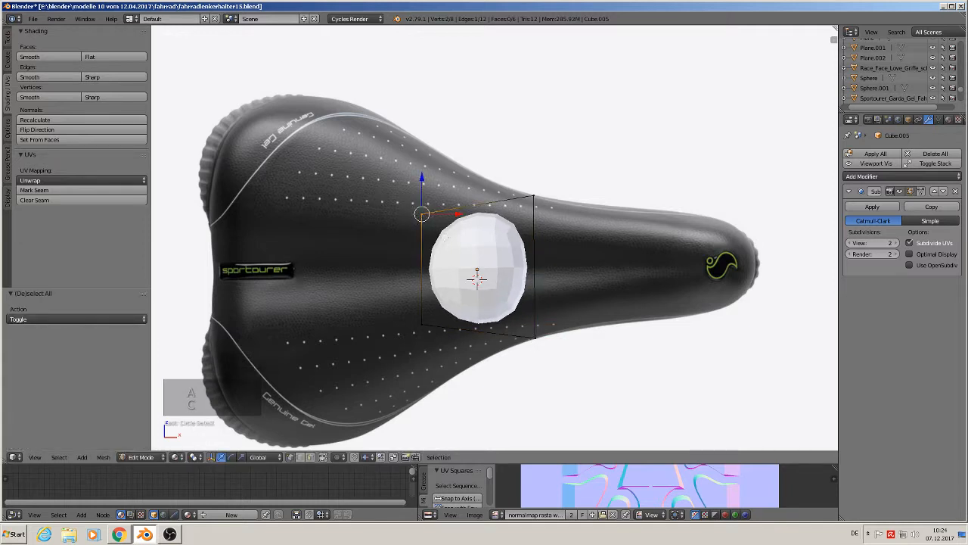
pyautogui.press('g')
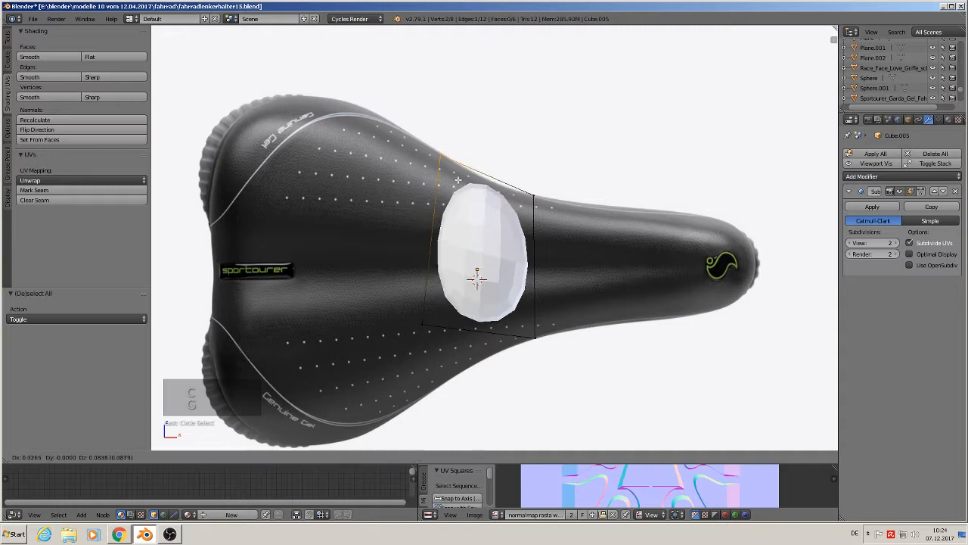
pyautogui.click(458, 178)
pyautogui.press('a')
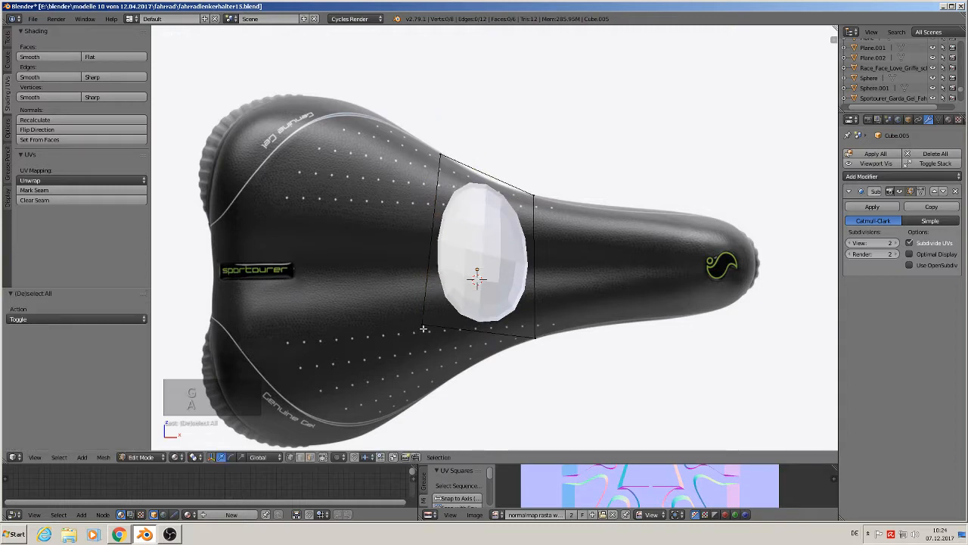
# Step: Move the cube's lower rear corner vertices down to the widening lower edge of the saddle
pyautogui.press('c')
pyautogui.click(424, 326)
pyautogui.rightClick(439, 353)
pyautogui.press('g')
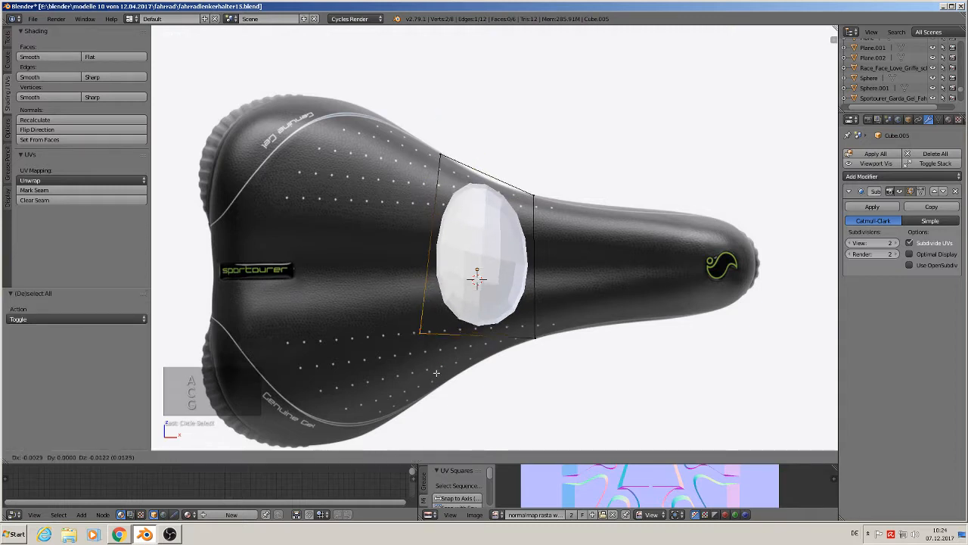
pyautogui.click(450, 420)
pyautogui.press('a')
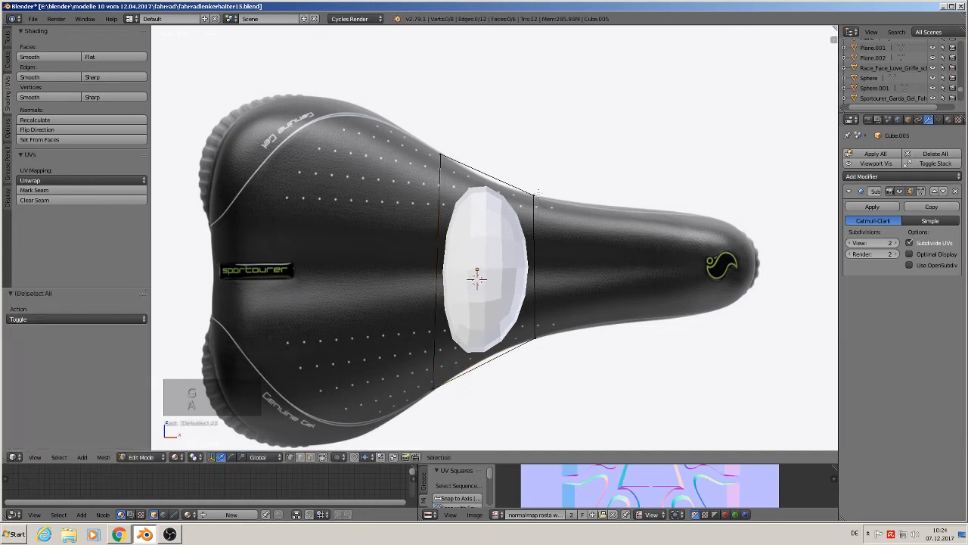
# Step: Extrude the nose-side end face along X to about halfway along the saddle's narrow nose
pyautogui.press('c')
pyautogui.moveTo(534, 189); pyautogui.dragTo(538, 344)
pyautogui.rightClick(539, 350)
pyautogui.press('e')
pyautogui.rightClick(550, 345)
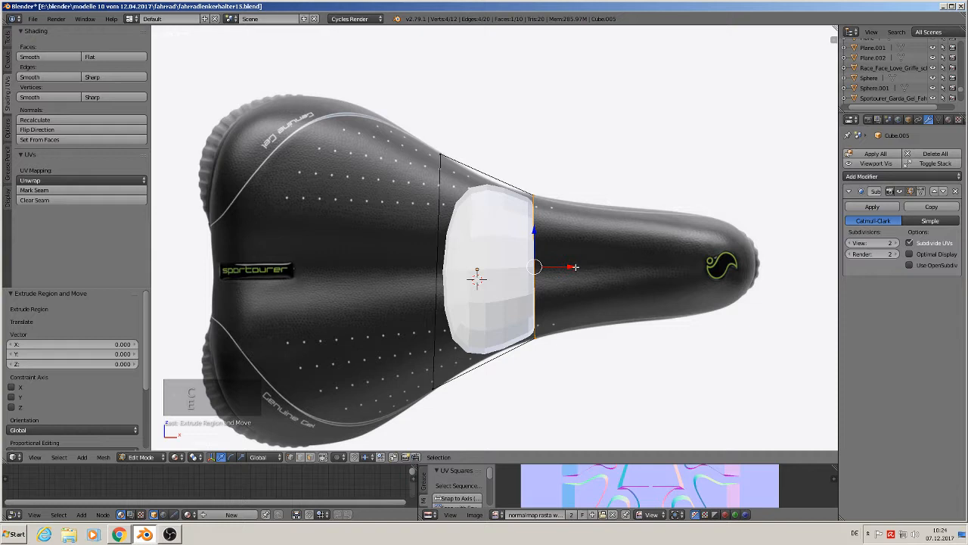
pyautogui.press('g')
pyautogui.press('x')
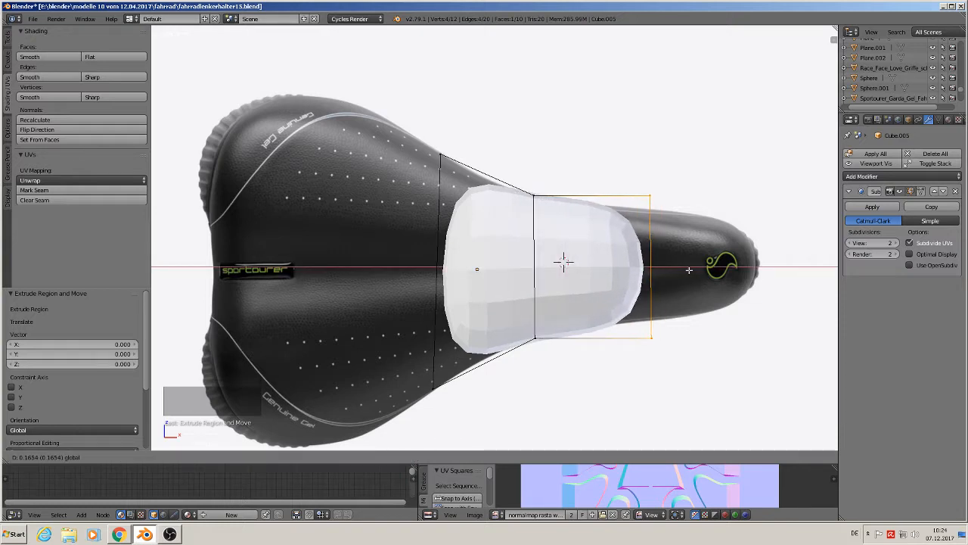
pyautogui.click(682, 269)
pyautogui.press('a')
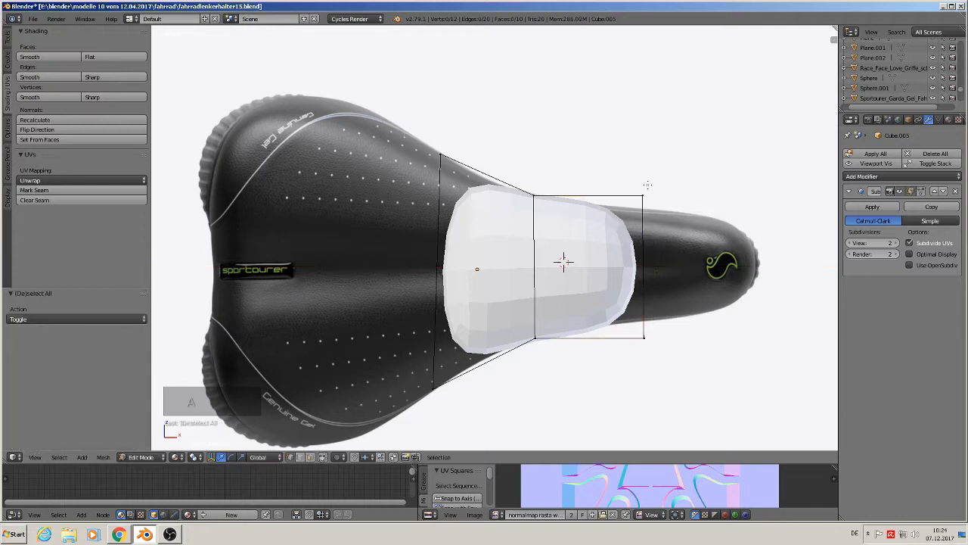
# Step: Lower the upper corner vertices of the extruded end by 0.021 along Z to the saddle's outline
pyautogui.press('c')
pyautogui.click(643, 194)
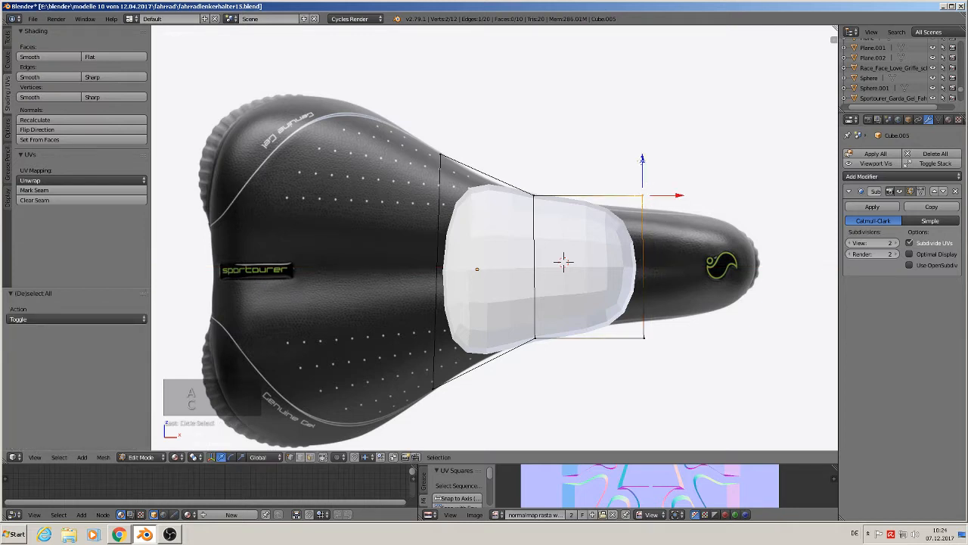
pyautogui.press('g')
pyautogui.press('z')
pyautogui.click(647, 191)
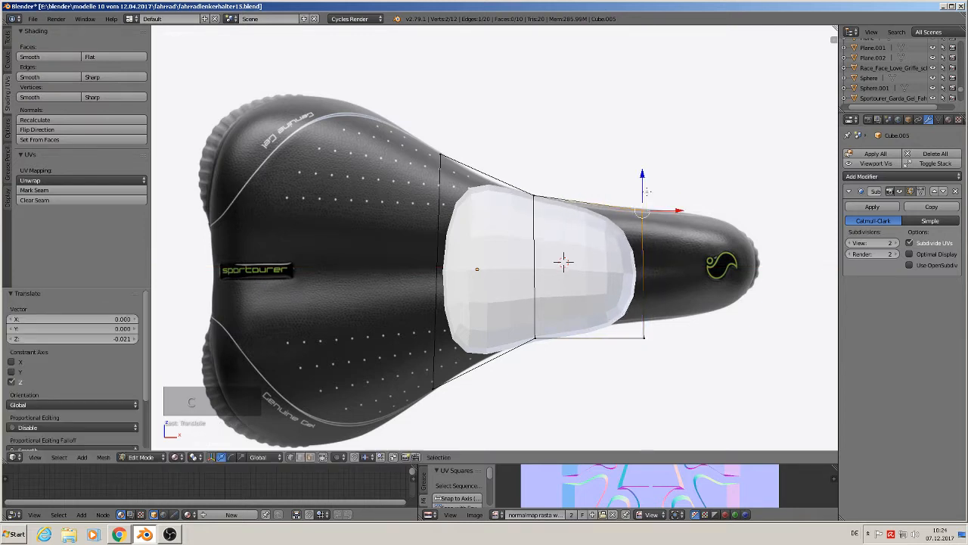
pyautogui.press('a')
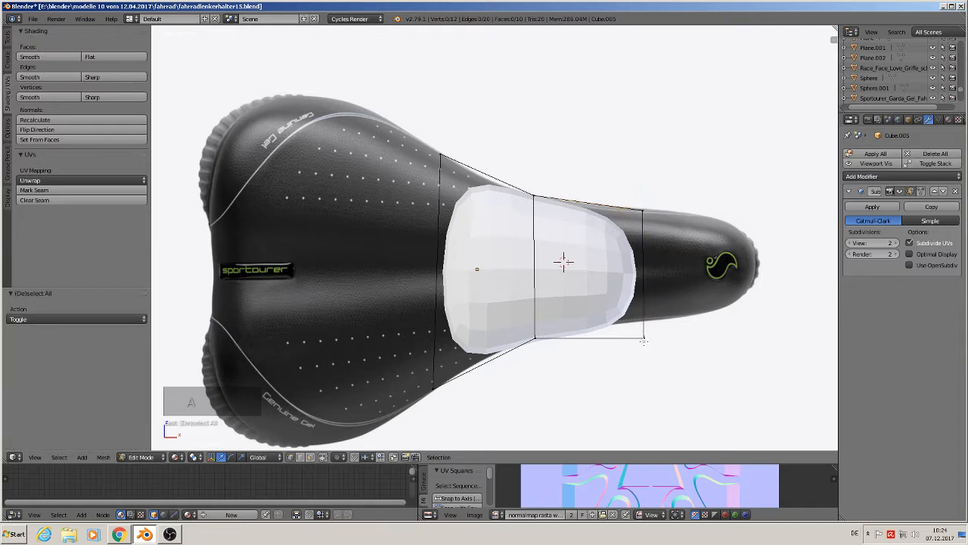
# Step: Raise the lower corner vertices of the extruded end by 0.027 along Z to the saddle's outline
pyautogui.press('c')
pyautogui.click(644, 341)
pyautogui.rightClick(644, 339)
pyautogui.moveTo(645, 304); pyautogui.dragTo(651, 287)
# Step: Extrude the whole nose-side end face by 0.107 along X towards the saddle's tip
pyautogui.press('c')
pyautogui.click(640, 213)
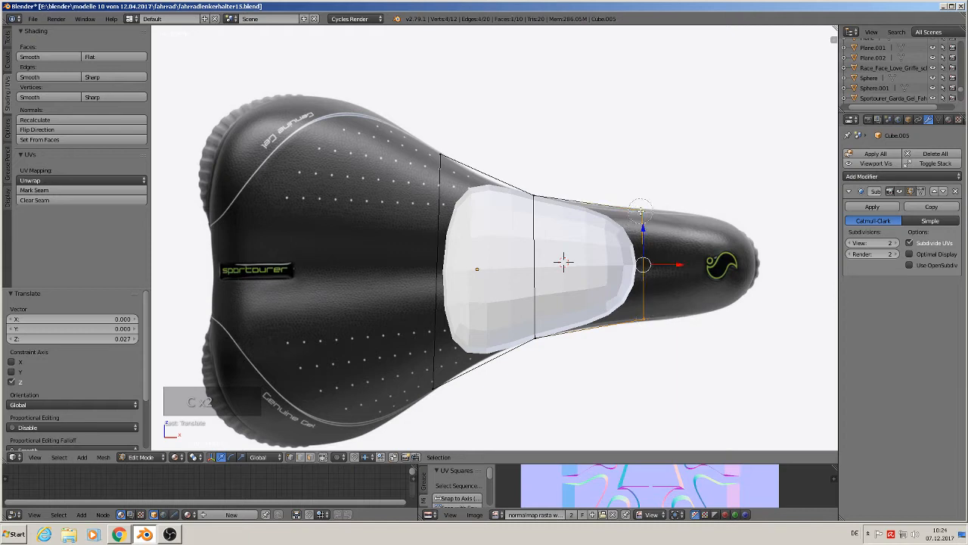
pyautogui.rightClick(640, 212)
pyautogui.press('e')
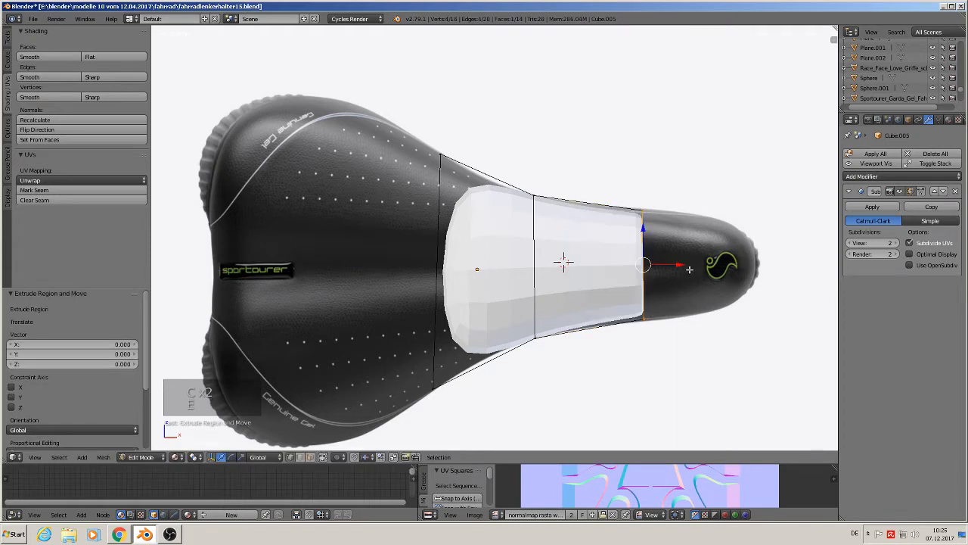
pyautogui.click(758, 262)
# Step: Narrow the new end face along Z to fit the saddle nose's outline
pyautogui.press('s')
pyautogui.press('y')
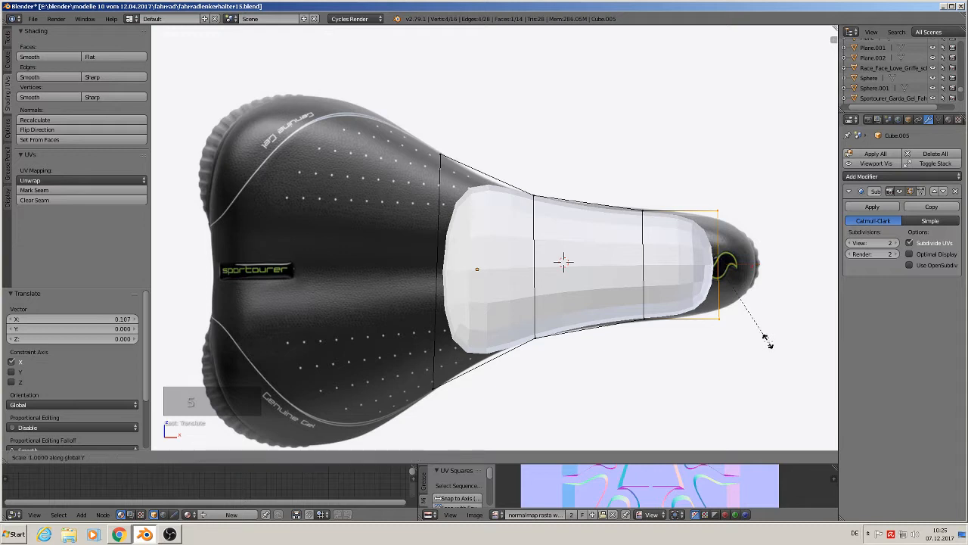
pyautogui.press('z')
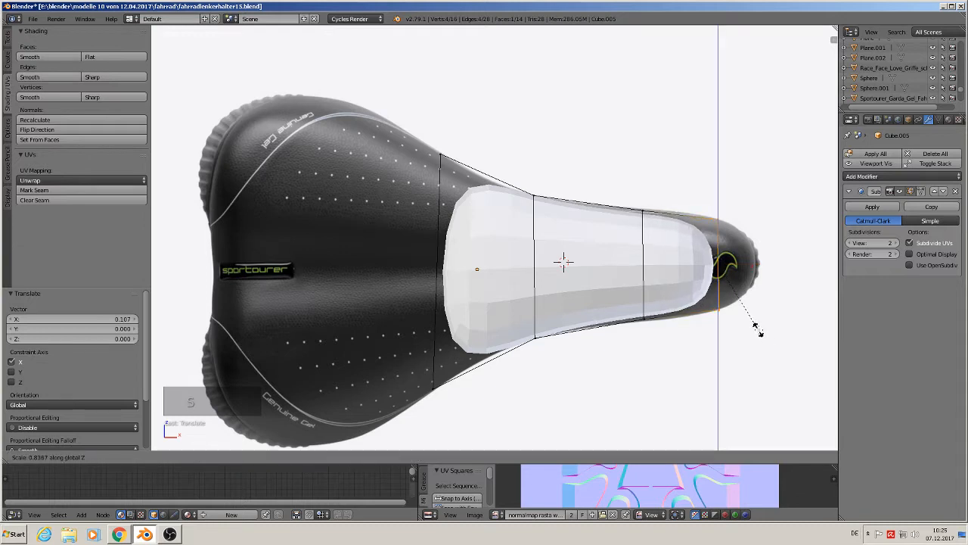
pyautogui.click(759, 329)
# Step: Extrude the end face 0.054 along X to the saddle's tip and extrude it once more in place
pyautogui.press('e')
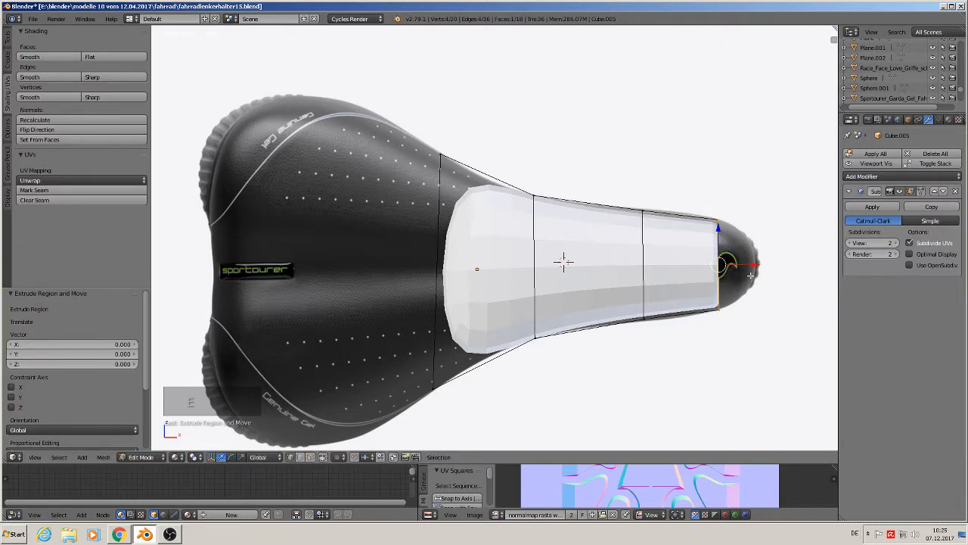
pyautogui.click(785, 265)
pyautogui.press('e')
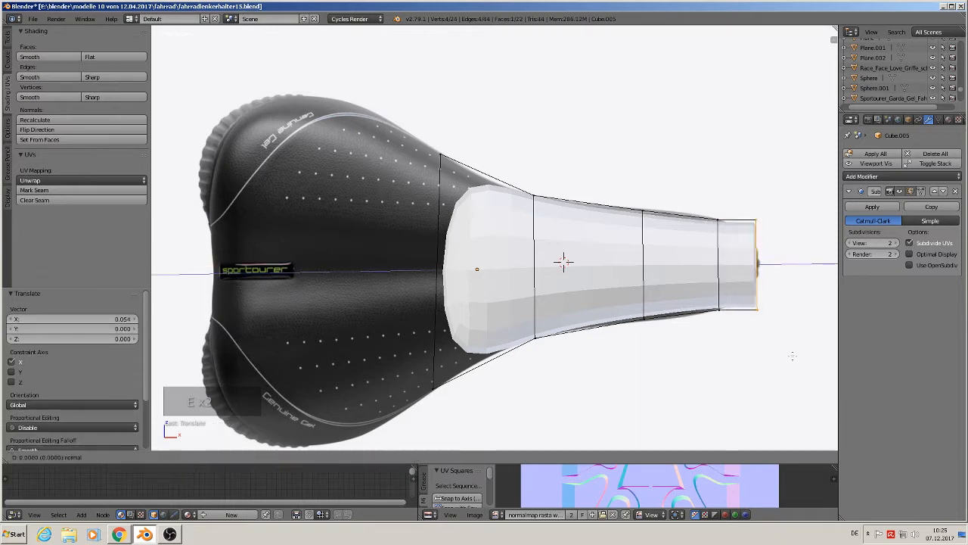
pyautogui.rightClick(794, 354)
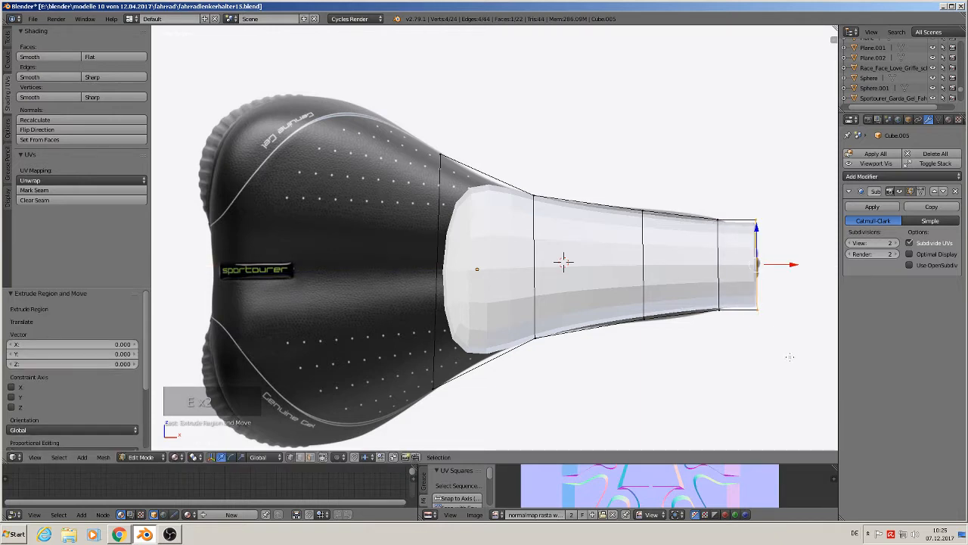
# Step: Try to narrow the extruded tip face along Z by a factor of 0.574
pyautogui.press('s')
pyautogui.press('z')
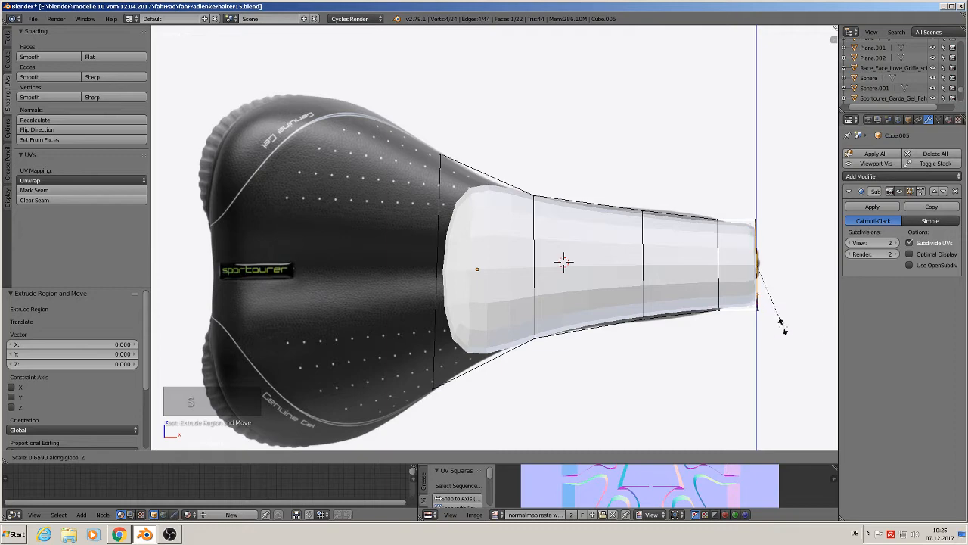
pyautogui.click(784, 316)
pyautogui.moveTo(784, 317); pyautogui.dragTo(722, 335, button='middle')
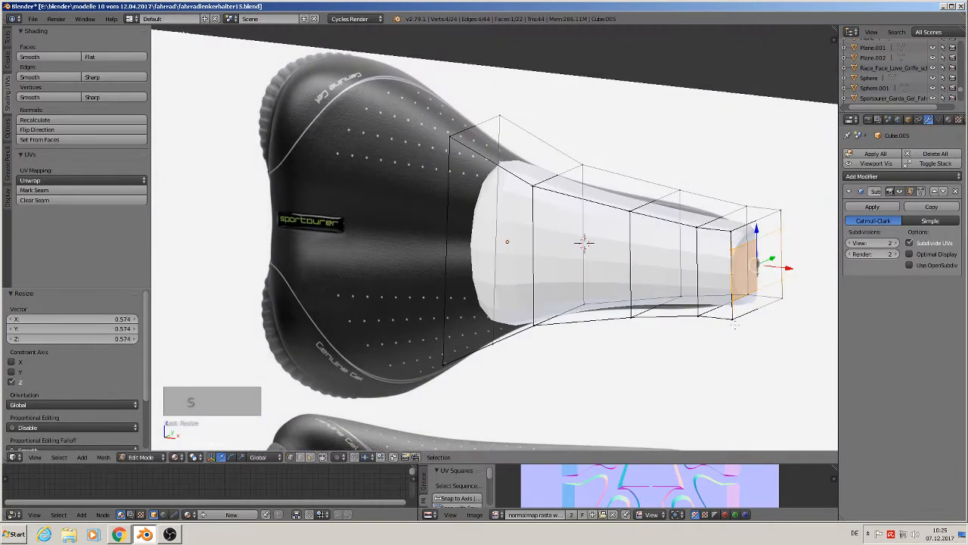
pyautogui.hotkey('ctrl', 'z')
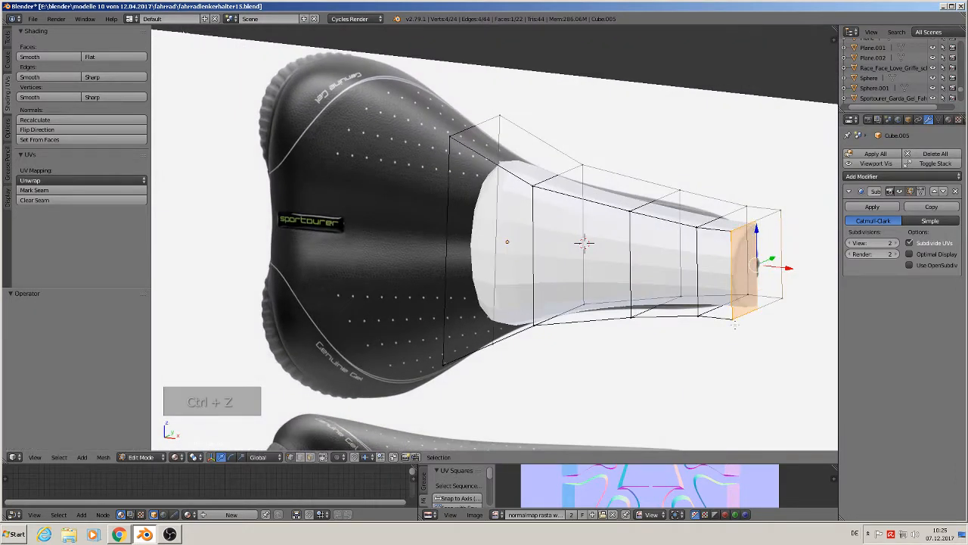
# Step: Undo the extra in-place extrusion at the saddle's tip and scale the tip face along Z by a factor of 0.58
pyautogui.hotkey('ctrl', 'z')
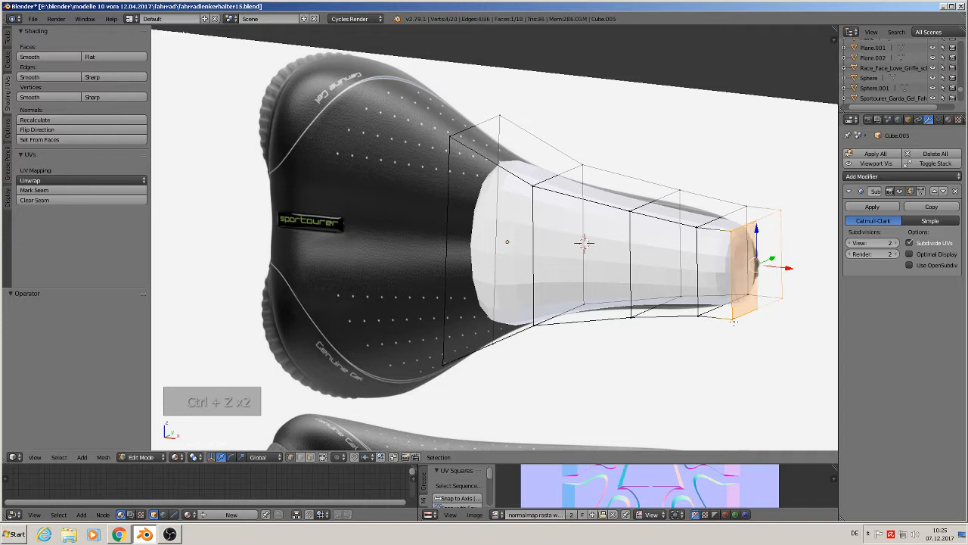
pyautogui.press('KP_1')
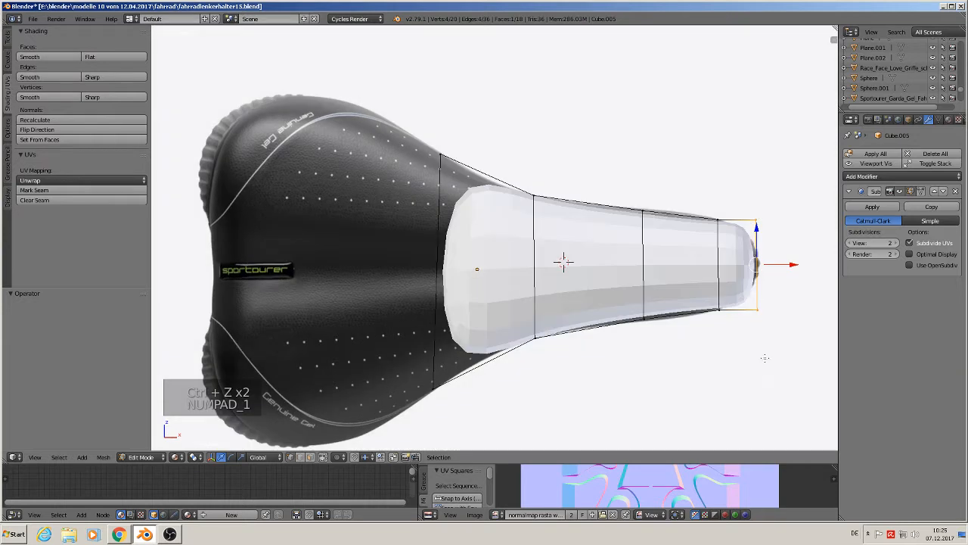
pyautogui.press('s')
pyautogui.press('z')
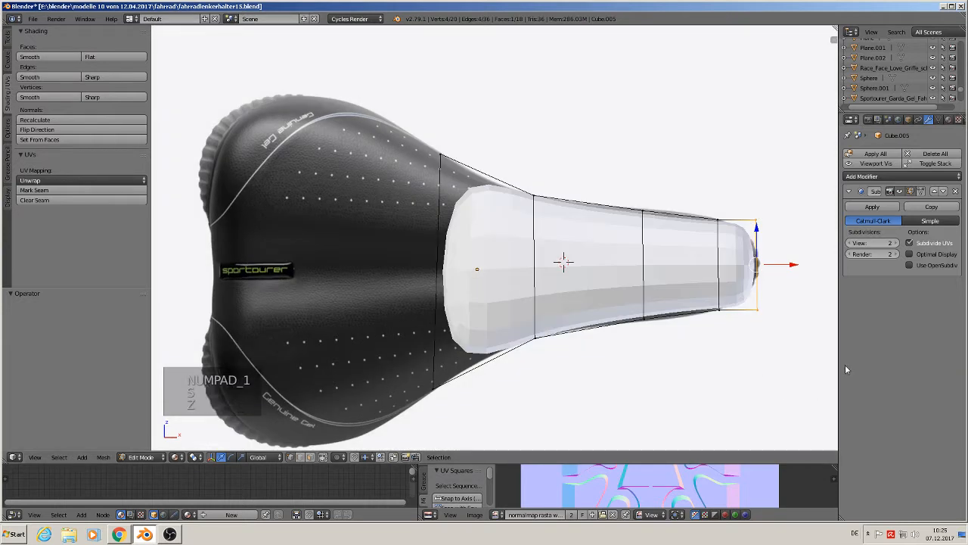
pyautogui.press('s')
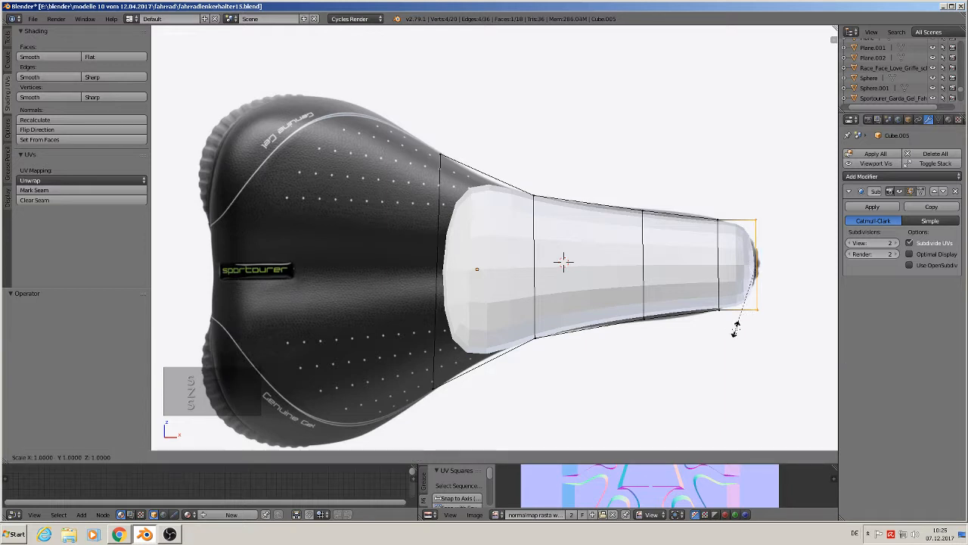
pyautogui.press('z')
pyautogui.click(747, 299)
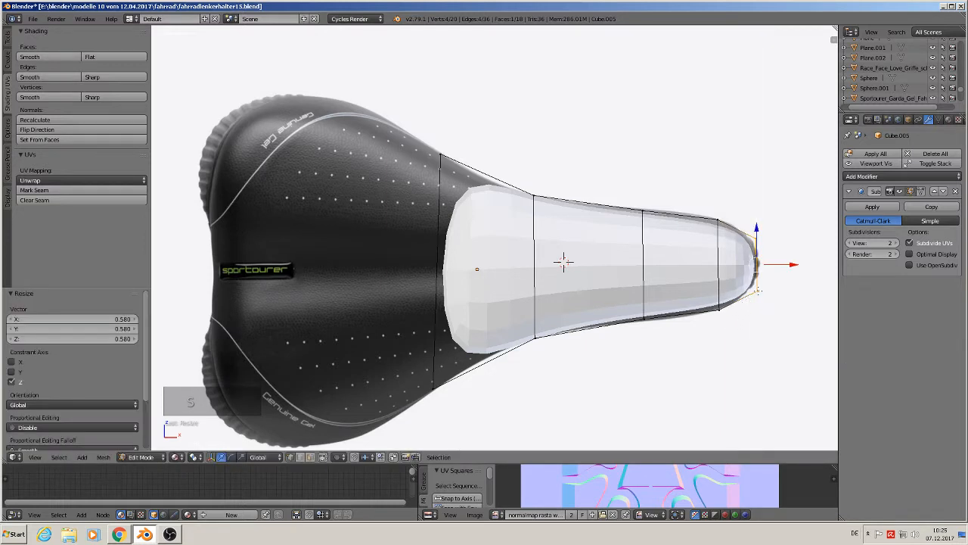
# Step: Move the narrowed tip face 0.005 along X towards the end of the saddle nose
pyautogui.press('g')
pyautogui.press('x')
pyautogui.click(771, 271)
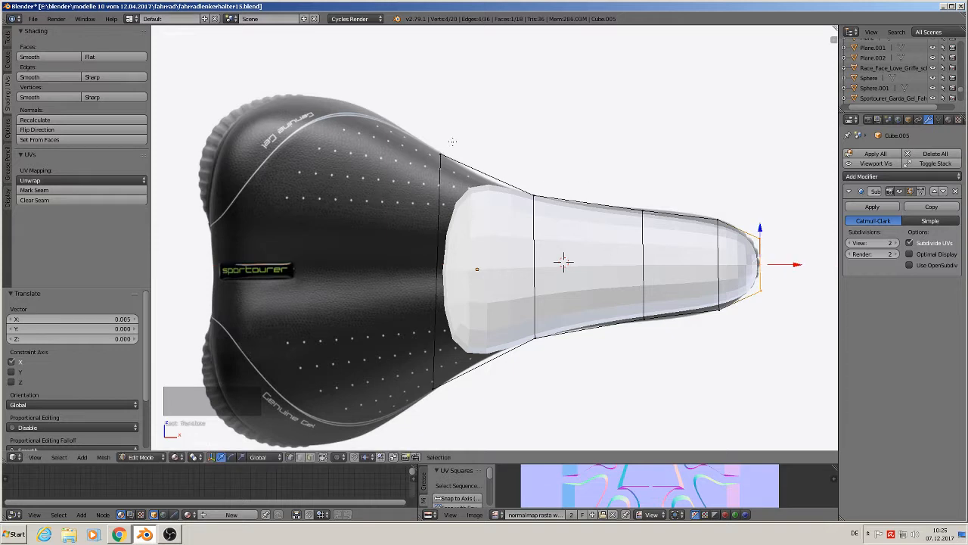
# Step: Select all vertices of the end face on the saddle's wide side and extrude it -0.127 along X
pyautogui.press('a')
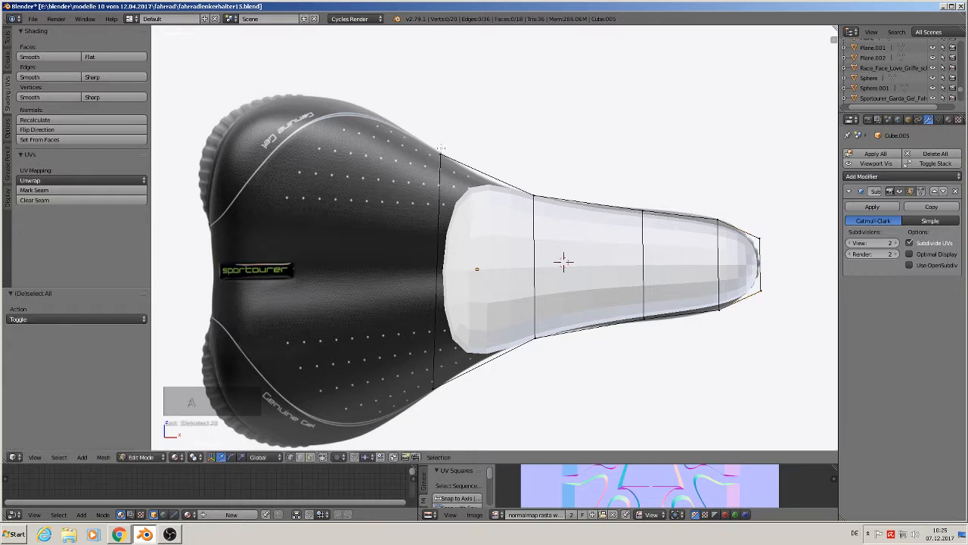
pyautogui.press('c')
pyautogui.click(442, 151)
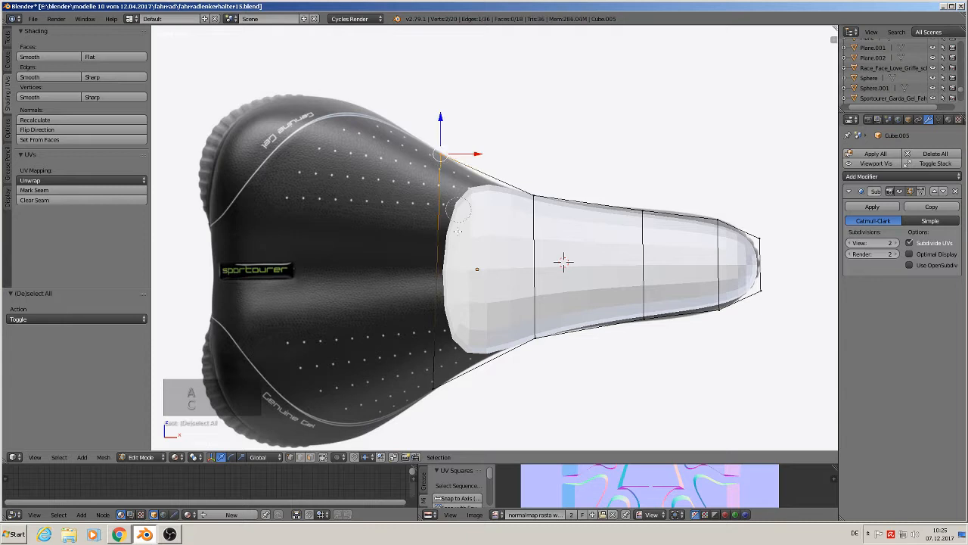
pyautogui.click(433, 393)
pyautogui.rightClick(435, 393)
pyautogui.press('e')
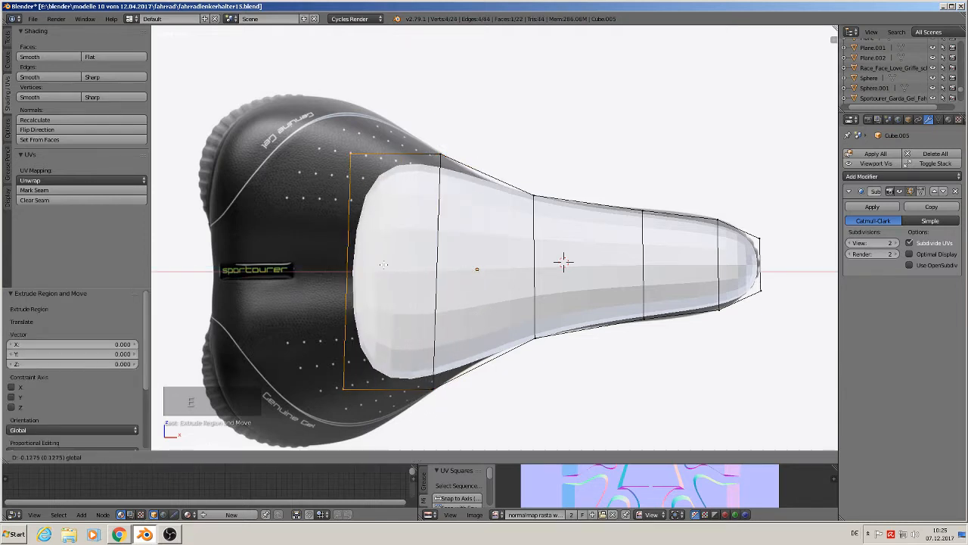
pyautogui.click(343, 238)
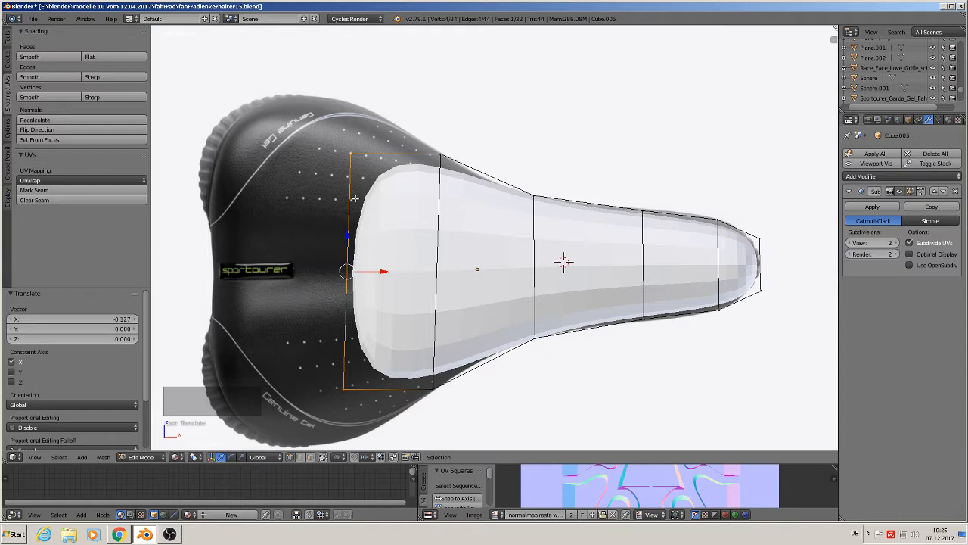
# Step: Move the upper corner vertices of the new rear face outward onto the saddle's upper outline
pyautogui.press('a')
pyautogui.press('c')
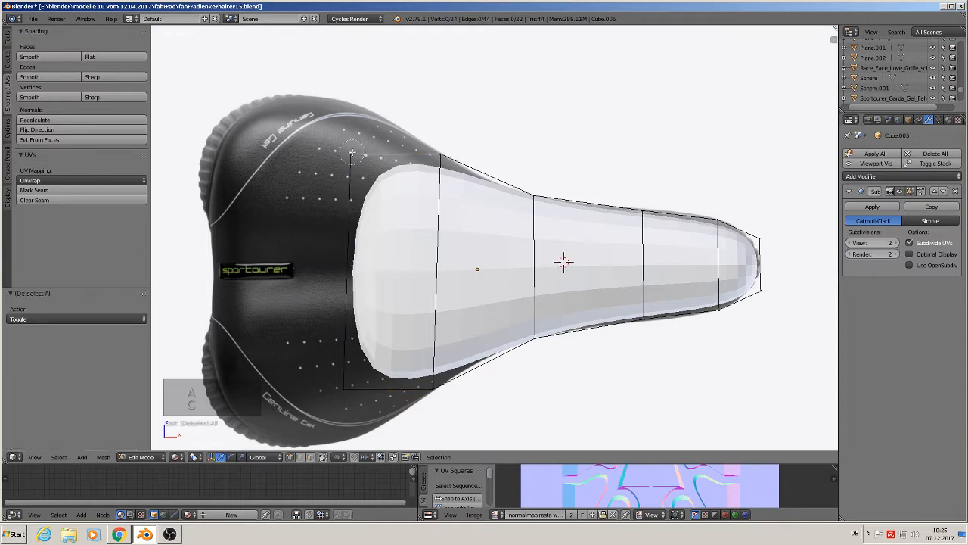
pyautogui.click(353, 154)
pyautogui.rightClick(354, 173)
pyautogui.press('g')
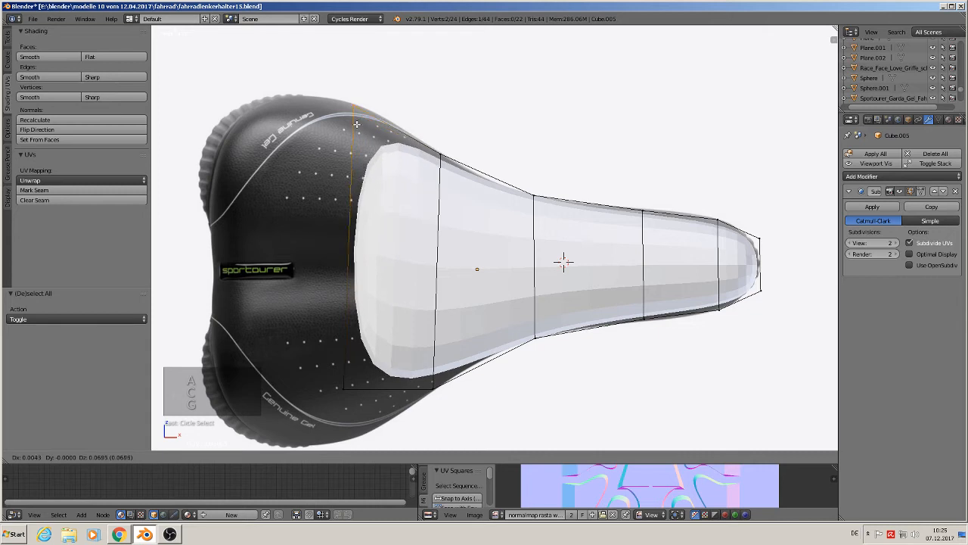
pyautogui.click(356, 121)
# Step: Move the lower corner vertices of the rear face by -0.024 along X and -0.075 along Z to the saddle's lower outline
pyautogui.press('a')
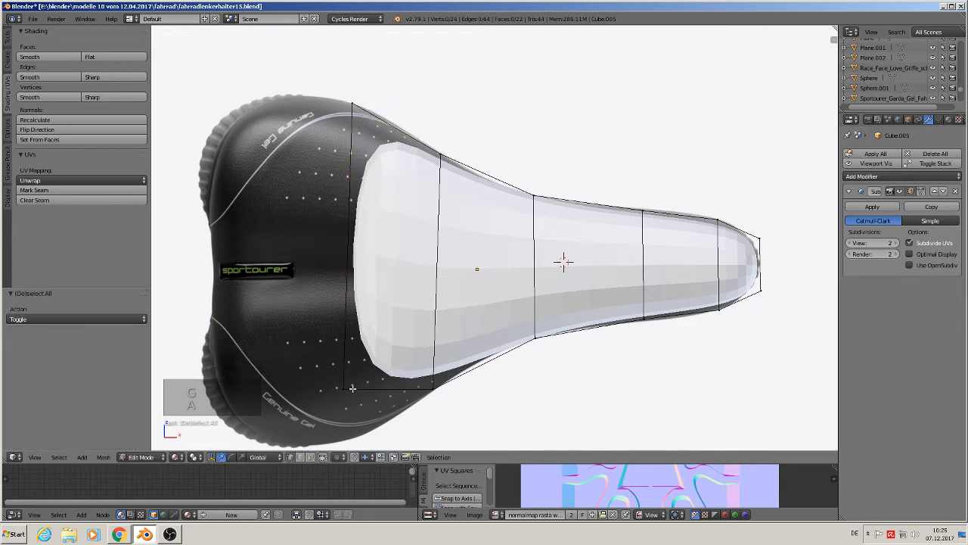
pyautogui.press('c')
pyautogui.click(342, 388)
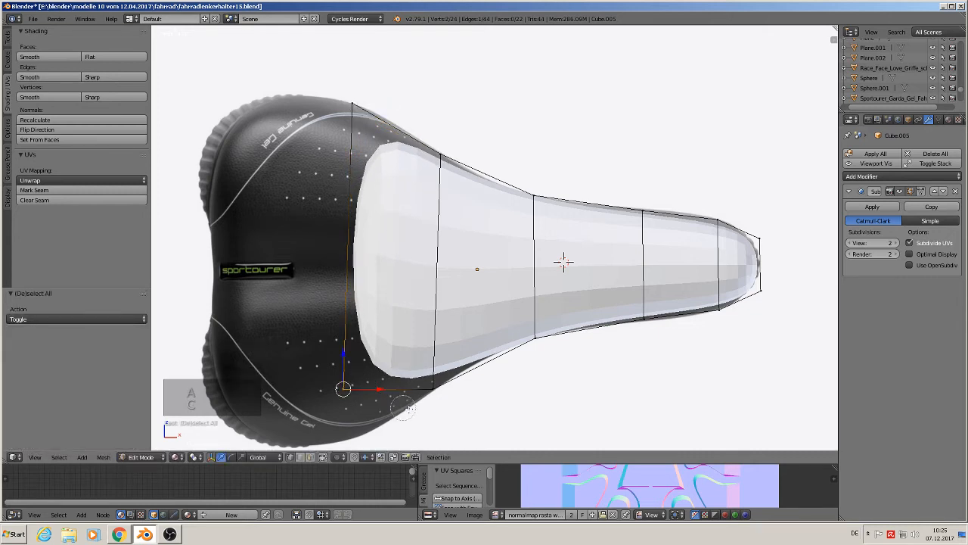
pyautogui.rightClick(436, 413)
pyautogui.keyDown('shift'); pyautogui.moveTo(435, 413); pyautogui.dragTo(528, 311, button='middle'); pyautogui.keyUp('shift')
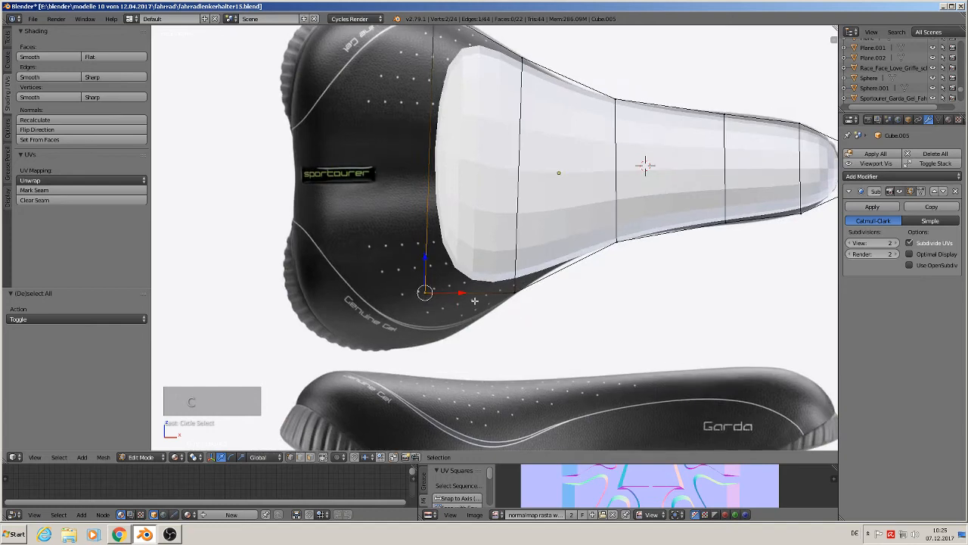
pyautogui.press('g')
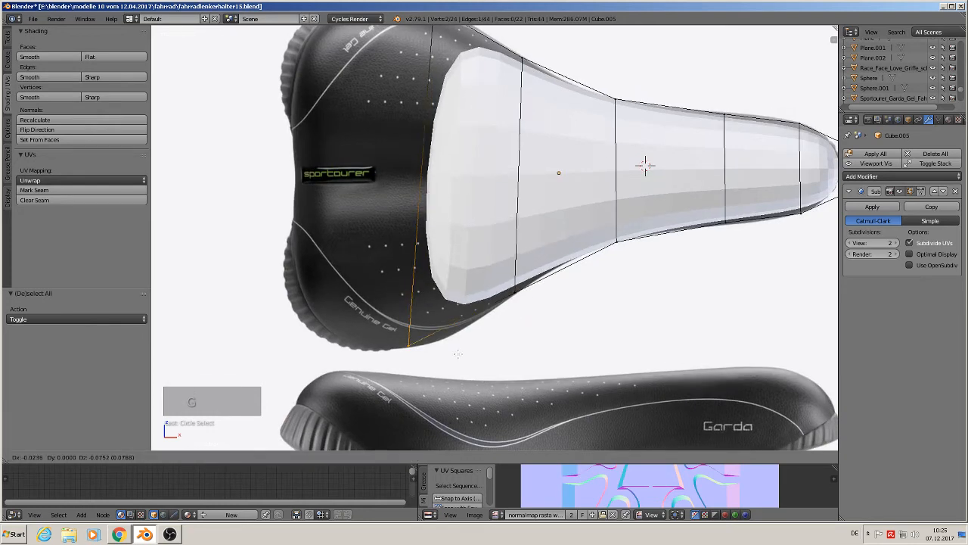
pyautogui.click(458, 354)
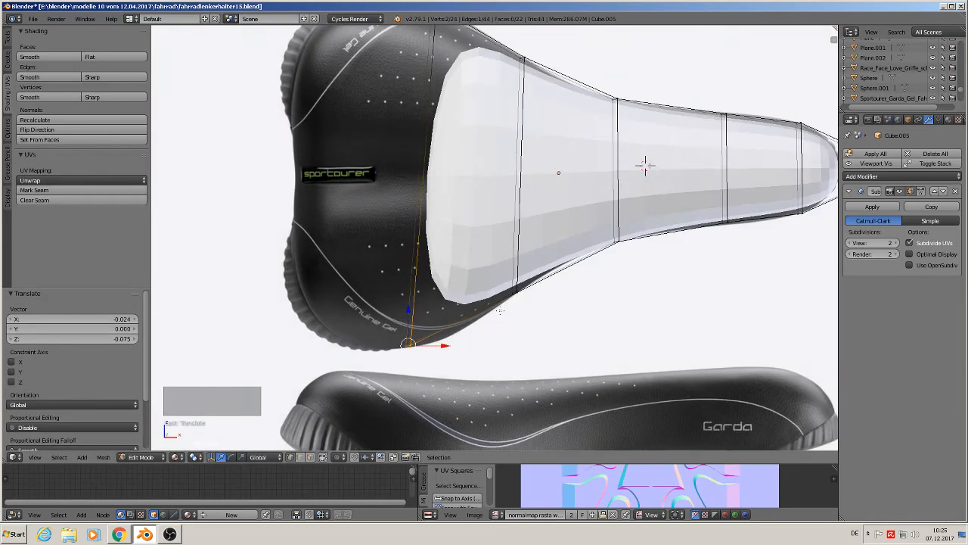
# Step: Shift the lower corner vertices by 0.042 along X and 0.011 along Z in front view to align them beneath the upper corner
pyautogui.press('KP_1')
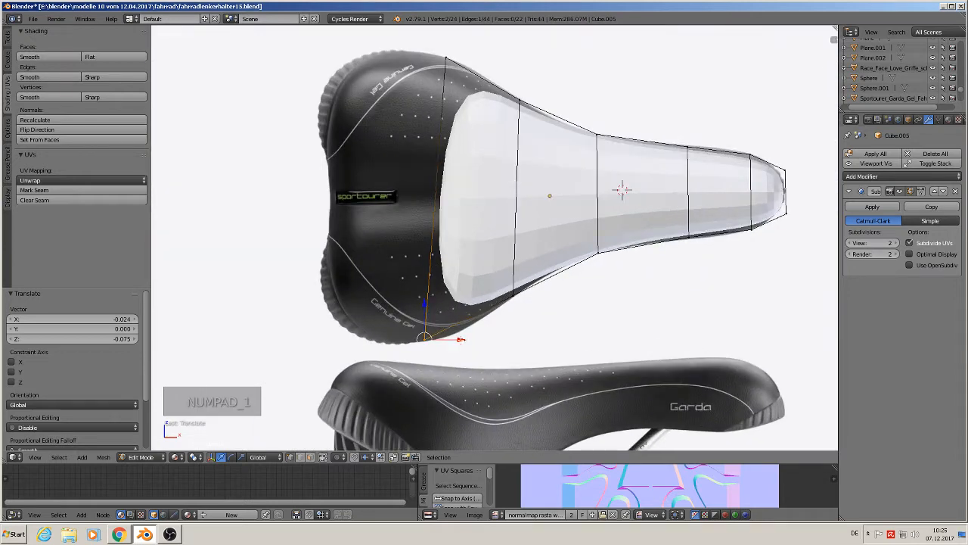
pyautogui.press('g')
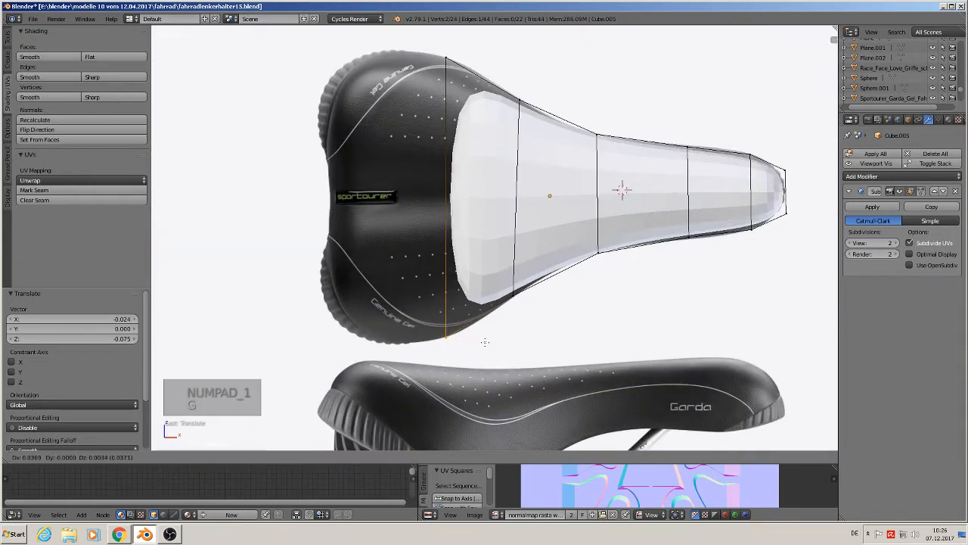
pyautogui.click(485, 338)
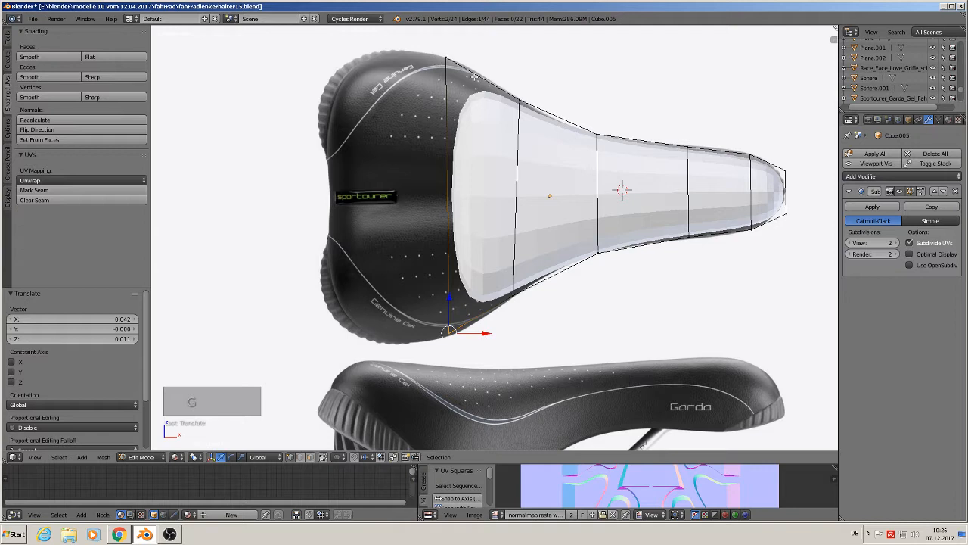
# Step: Extrude the whole rear face -0.082 along X and widen it along Z by a factor of 1.038
pyautogui.press('c')
pyautogui.click(445, 59)
pyautogui.press('e')
pyautogui.rightClick(426, 218)
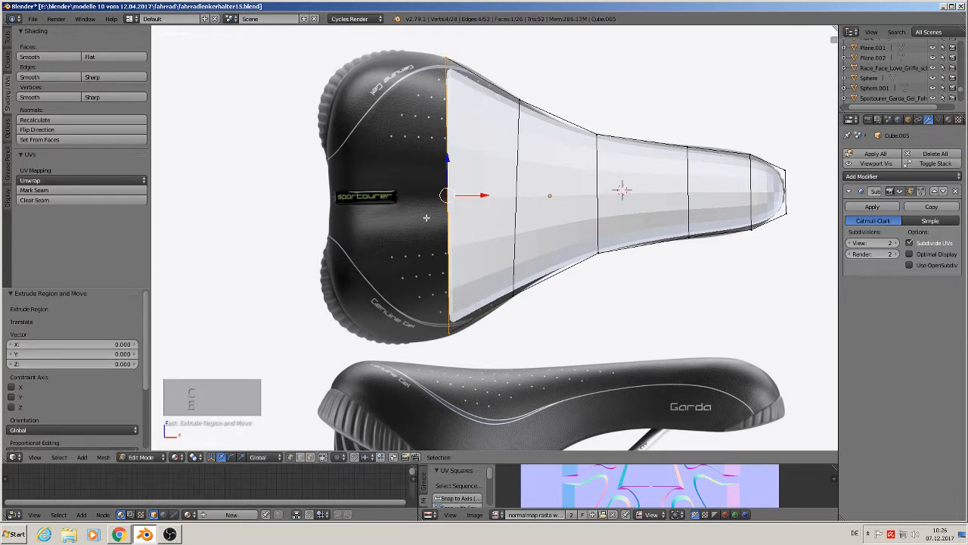
pyautogui.moveTo(478, 196); pyautogui.dragTo(431, 196)
pyautogui.press('s')
pyautogui.press('z')
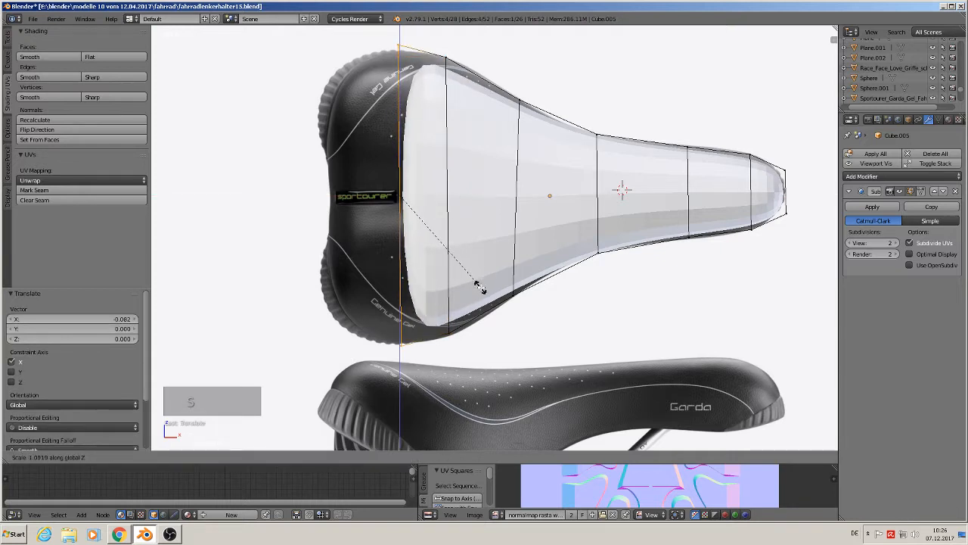
pyautogui.click(475, 281)
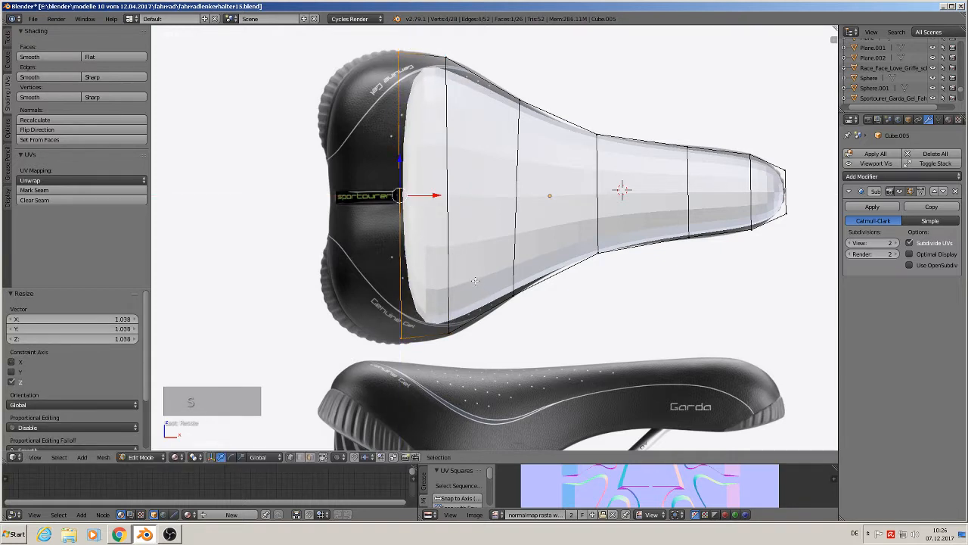
# Step: Extrude the rear face another -0.077 along X and narrow it along Z by a factor of 0.865
pyautogui.press('e')
pyautogui.rightClick(452, 227)
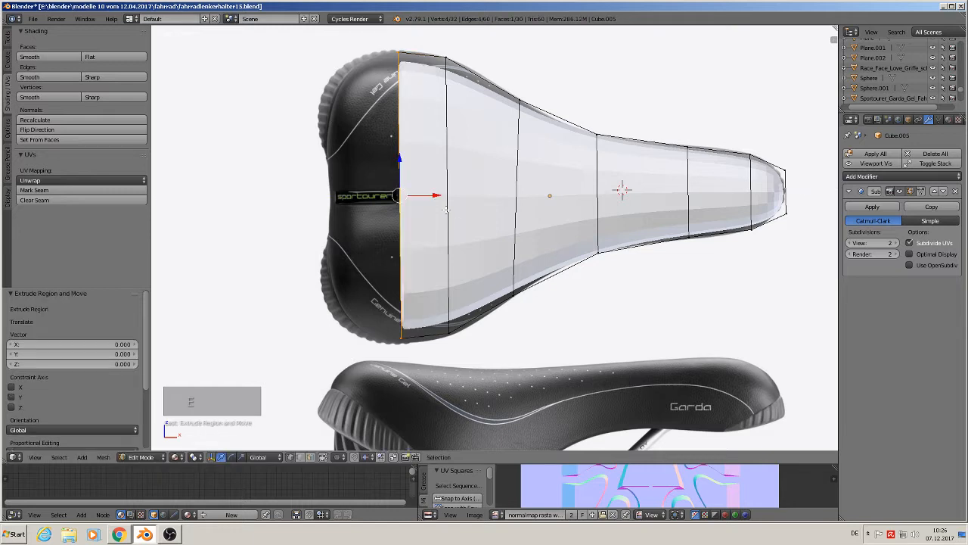
pyautogui.moveTo(429, 195); pyautogui.dragTo(383, 195)
pyautogui.press('s')
pyautogui.press('z')
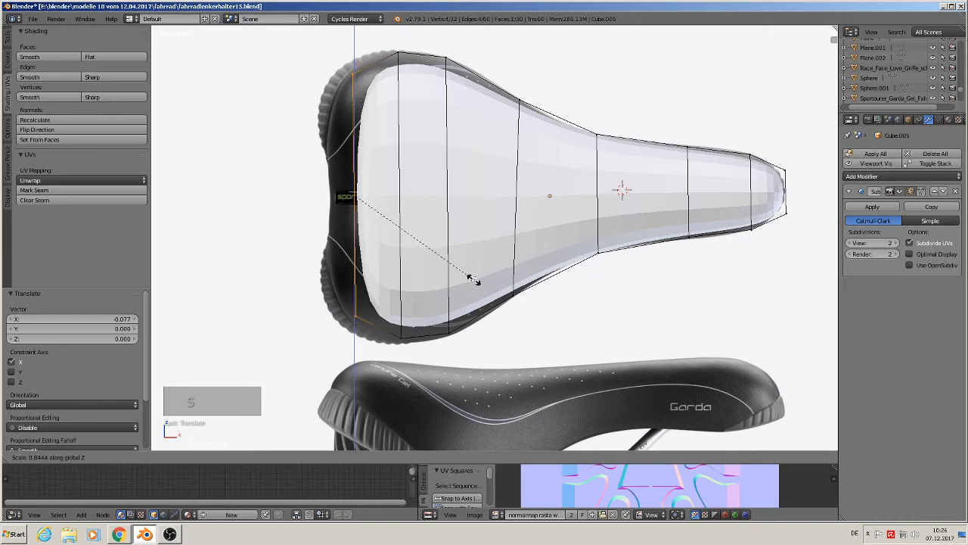
pyautogui.click(478, 280)
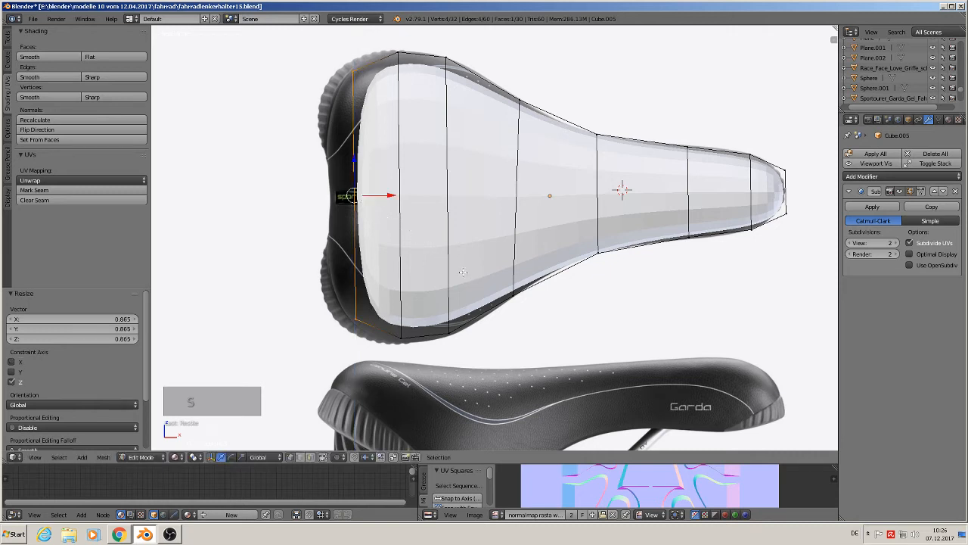
# Step: Extrude the rear face -0.046 along X to the saddle's back edge and narrow it along Z by a factor of 0.684
pyautogui.press('e')
pyautogui.rightClick(456, 256)
pyautogui.press('g')
pyautogui.press('x')
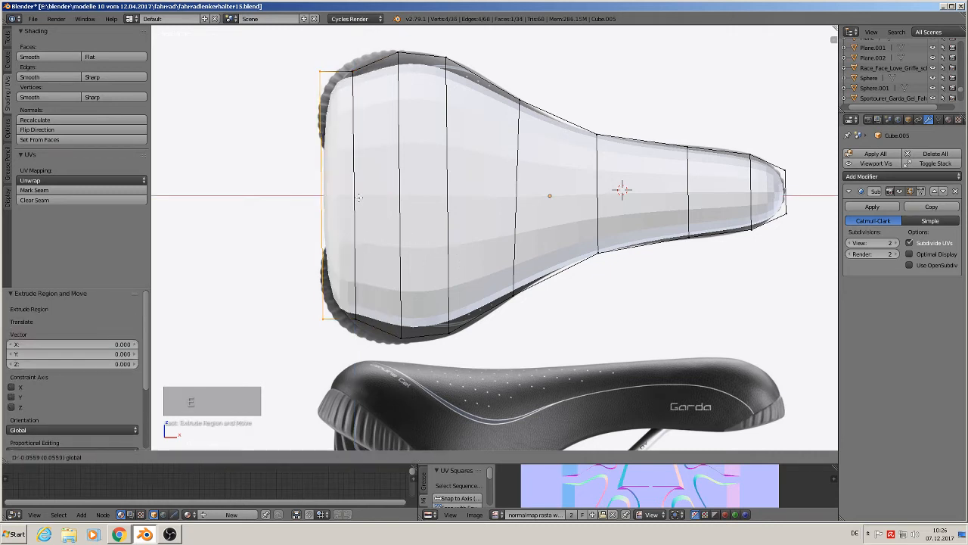
pyautogui.click(364, 197)
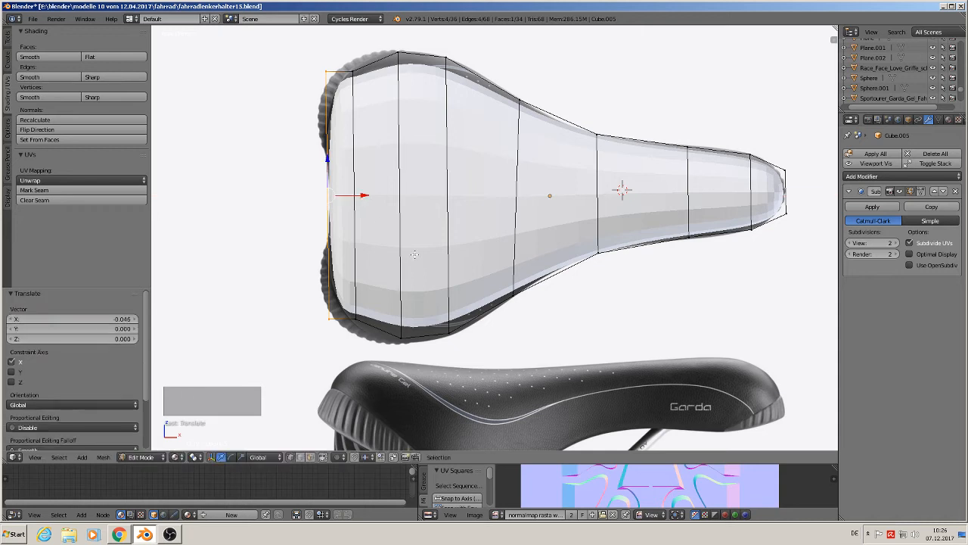
pyautogui.press('s')
pyautogui.press('z')
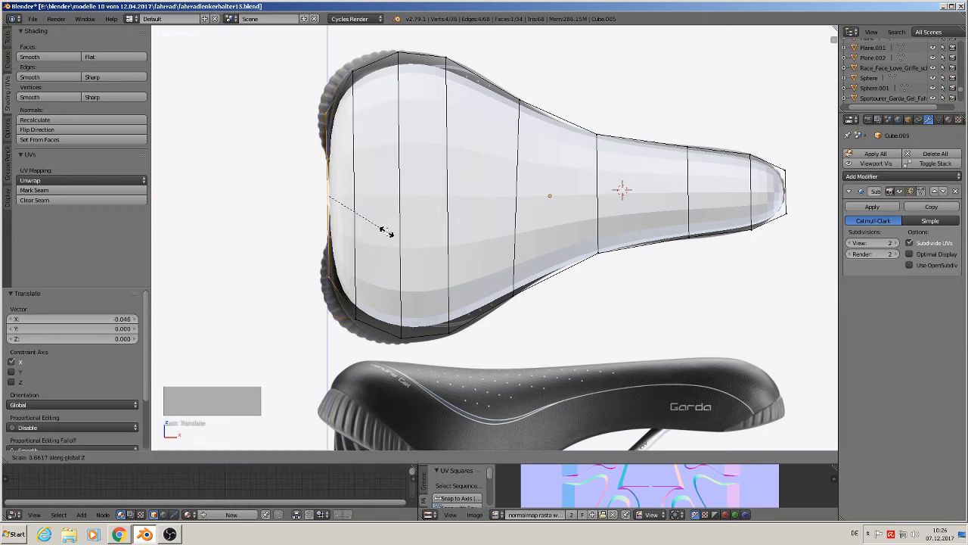
pyautogui.click(385, 232)
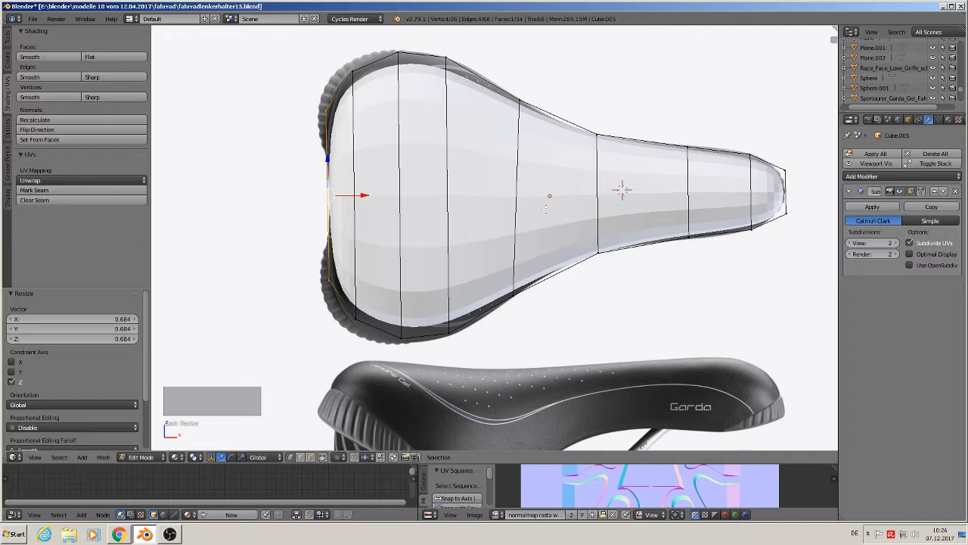
# Step: Switch the saddle to Object Mode and apply smooth shading to it
pyautogui.press('Tab')
pyautogui.click(31, 177)
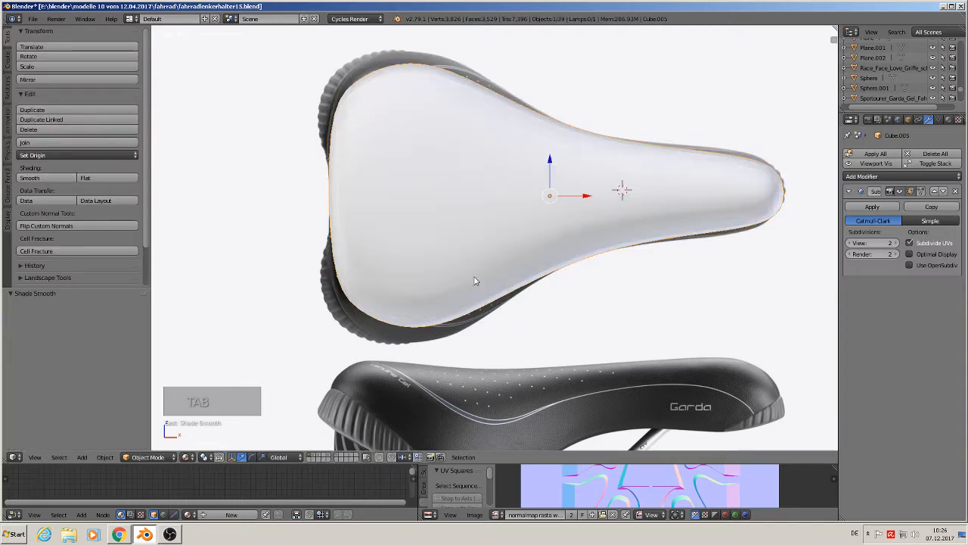
pyautogui.scroll(-8, 529, 293)
pyautogui.scroll(8, 543, 292)
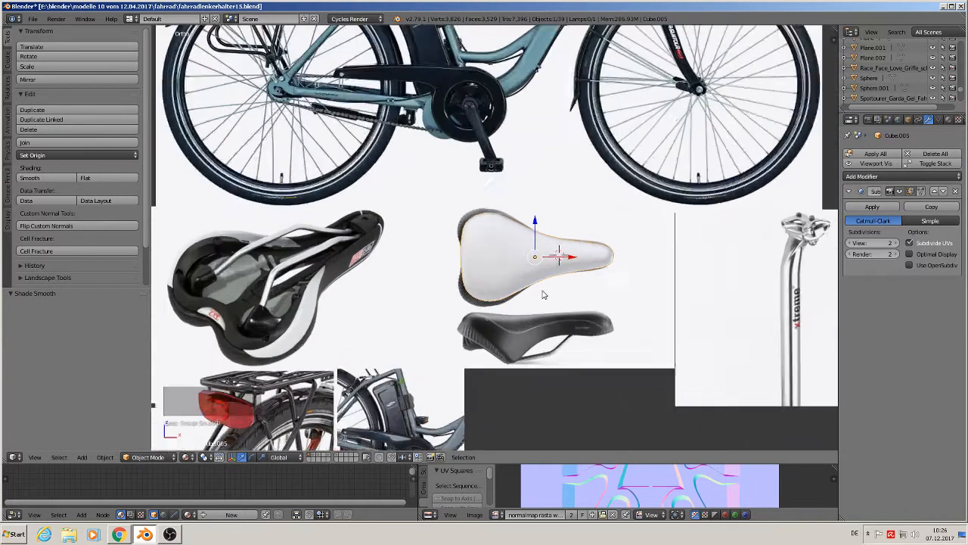
# Step: Add one centred lengthwise loop cut along the saddle from the rear edge to the nose in Edit Mode
pyautogui.press('Tab')
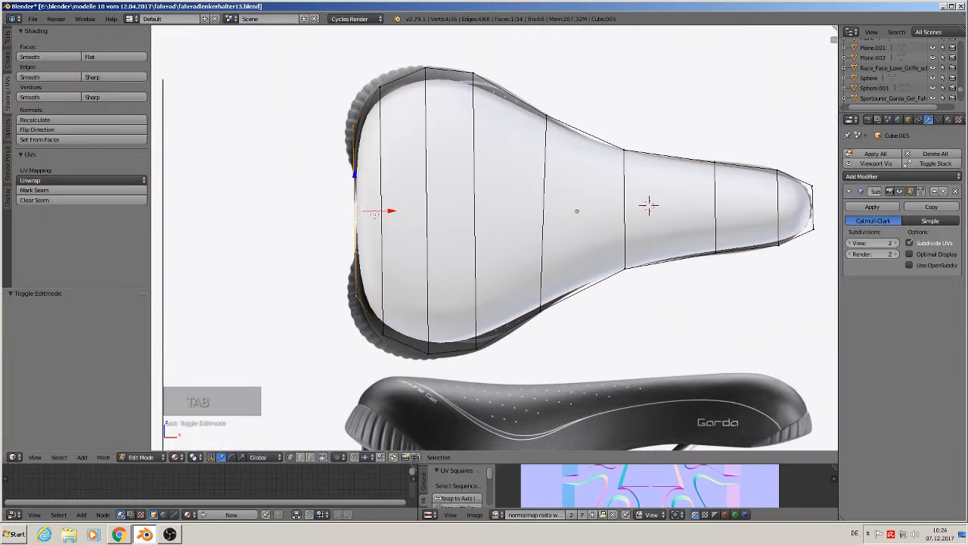
pyautogui.hotkey('ctrl', 'r')
pyautogui.click(374, 216)
pyautogui.rightClick(374, 215)
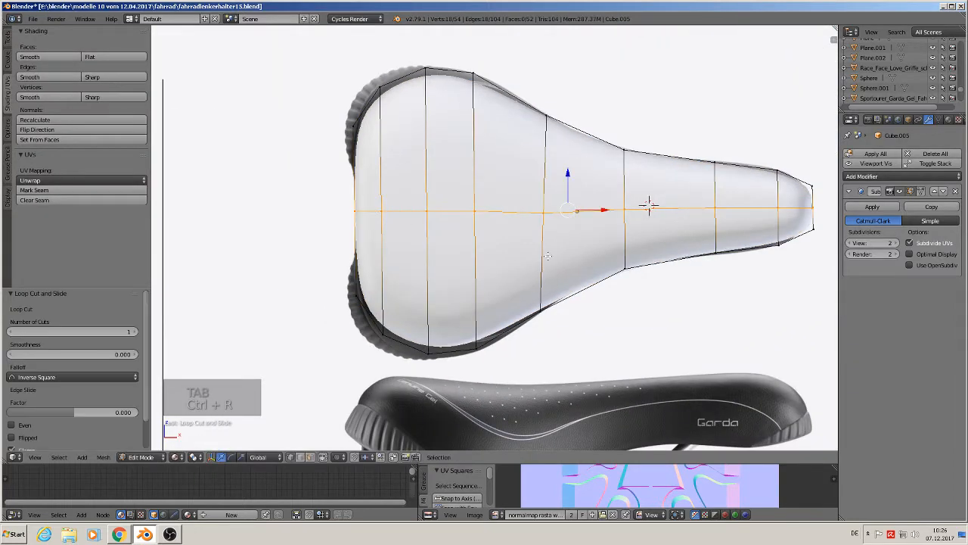
# Step: Move the centre vertices of the saddle's rear edge 0.037 along X toward the nose to notch the back
pyautogui.press('a')
pyautogui.press('c')
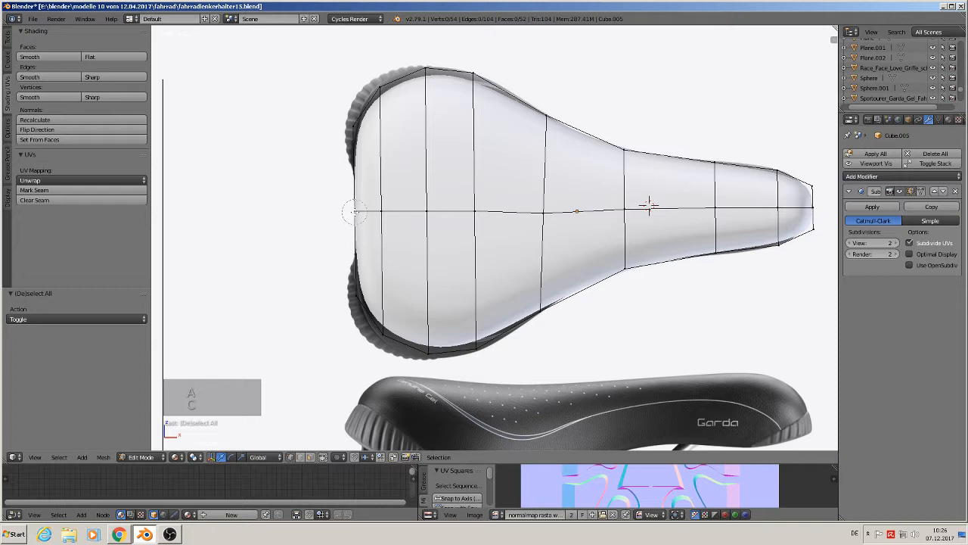
pyautogui.click(354, 212)
pyautogui.press('g')
pyautogui.press('x')
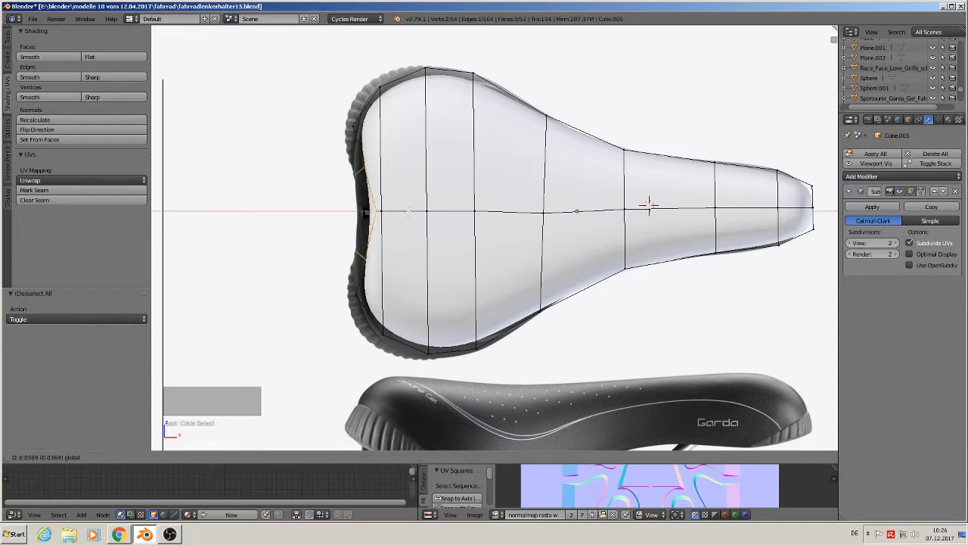
pyautogui.click(409, 212)
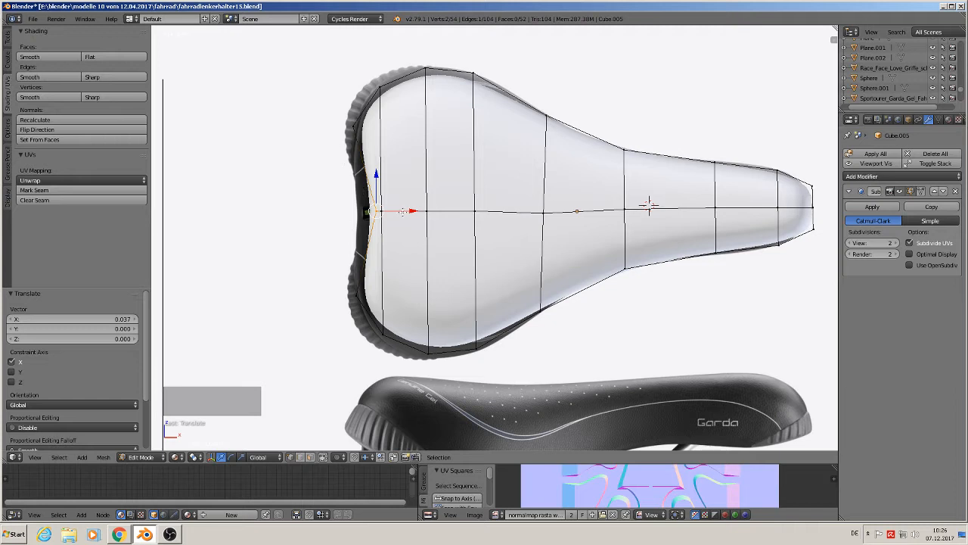
# Step: Shift the rear centre vertices together with the adjacent centre-line vertices 0.009 along X to deepen the notch
pyautogui.press('g')
pyautogui.press('x')
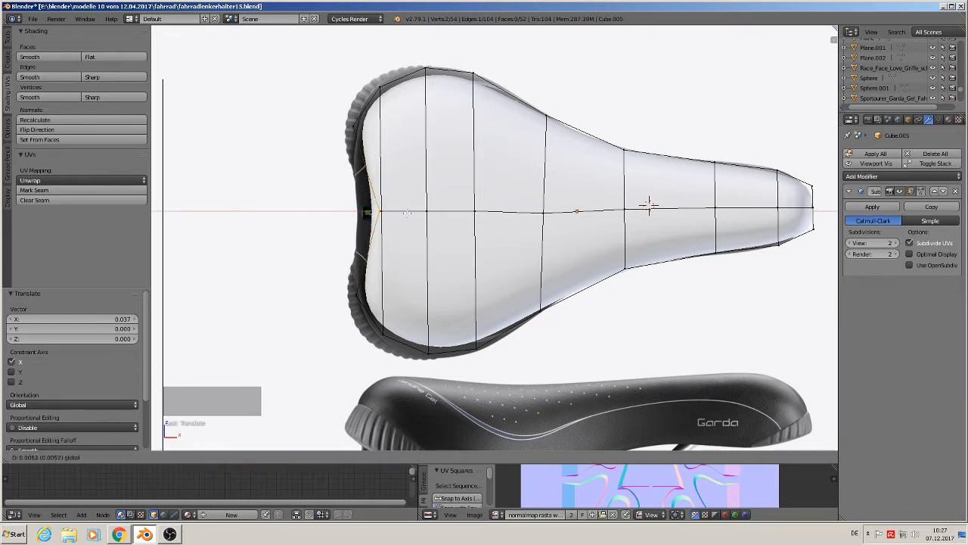
pyautogui.press('Escape')
pyautogui.press('a')
pyautogui.press('c')
pyautogui.click(382, 211)
pyautogui.press('Escape')
pyautogui.press('g')
pyautogui.press('x')
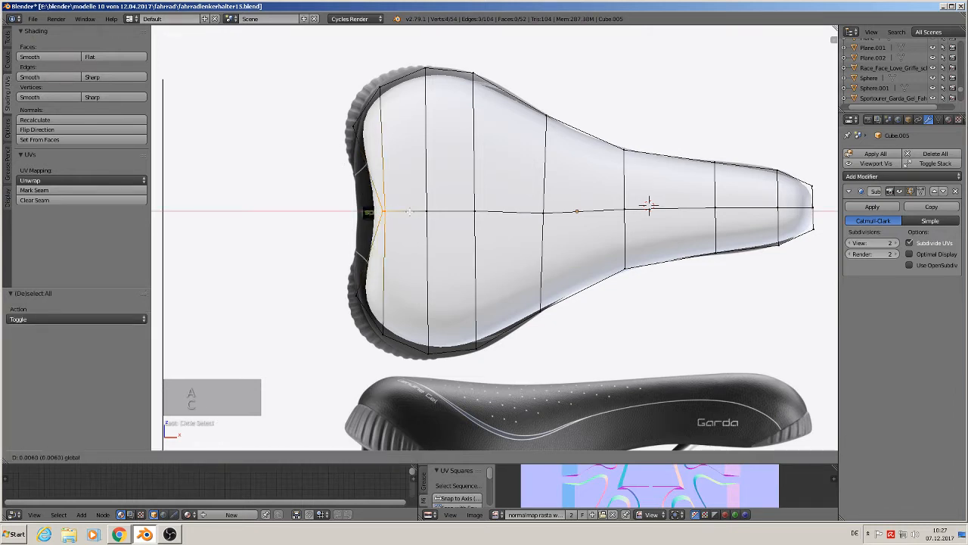
pyautogui.click(646, 205)
pyautogui.scroll(-3, 611, 207)
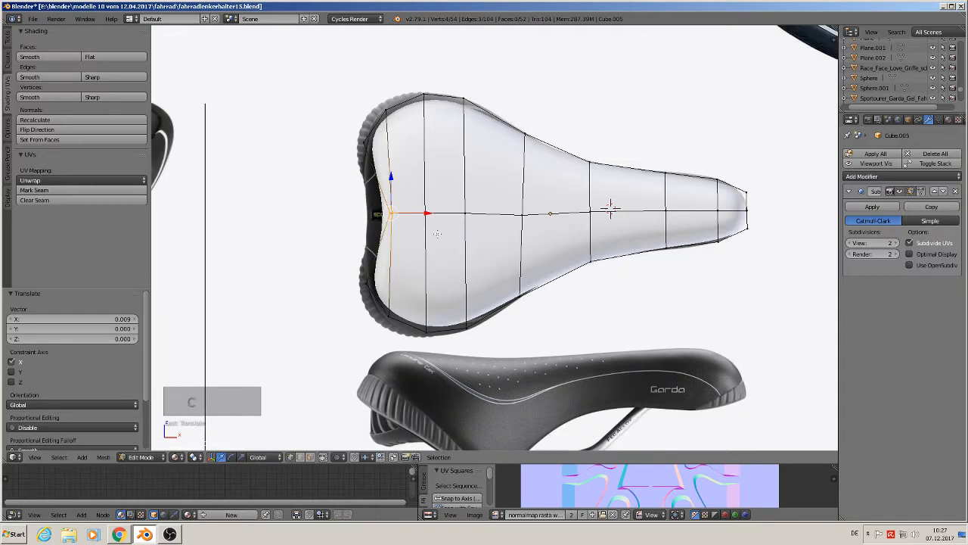
# Step: Return to Object Mode and move the saddle -0.388 along Y in front of the reference images
pyautogui.press('Tab')
pyautogui.moveTo(532, 271)
pyautogui.mouseDown(button='middle')
pyautogui.moveTo(477, 299)
pyautogui.moveTo(564, 282)
pyautogui.moveTo(546, 279)
pyautogui.mouseUp(button='middle')
pyautogui.press('g')
pyautogui.press('y')
pyautogui.click(523, 296)
pyautogui.press('KP_1')
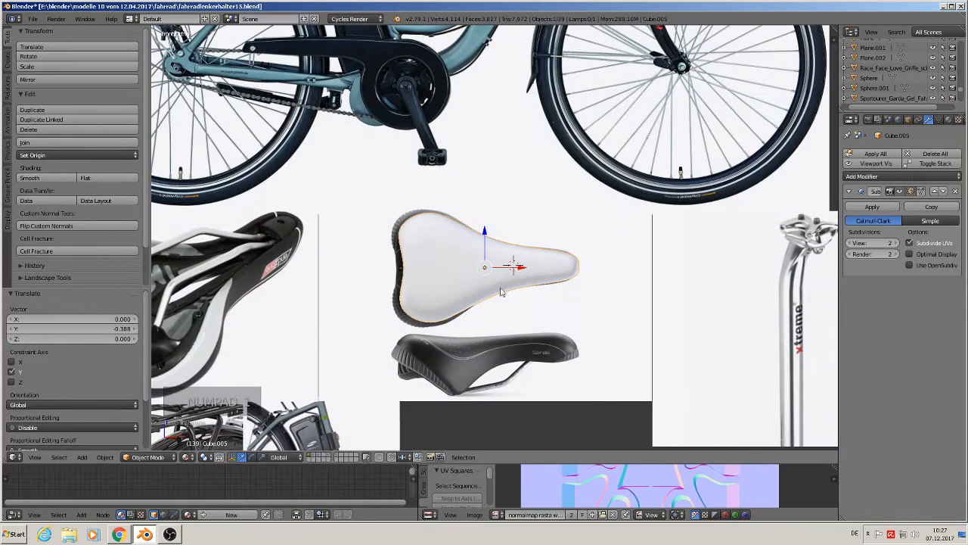
# Step: Duplicate the saddle and move the copy 0.56 up along Z
pyautogui.hotkey('shift', 'd')
pyautogui.write('z')
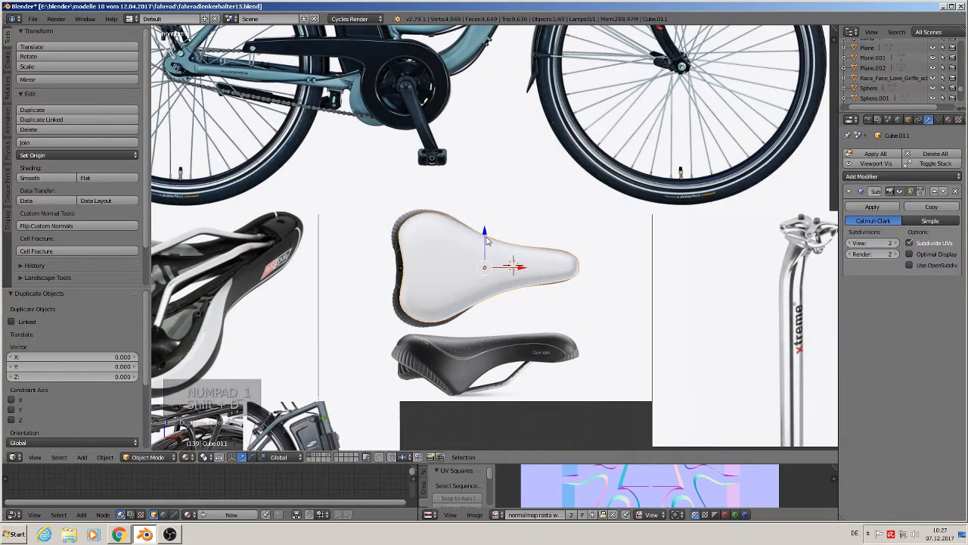
pyautogui.write('0.56')
pyautogui.press('Return')
# Step: Rotate the original saddle 90° about X and move it -0.348 along Z onto the side-view reference
pyautogui.rightClick(437, 267)
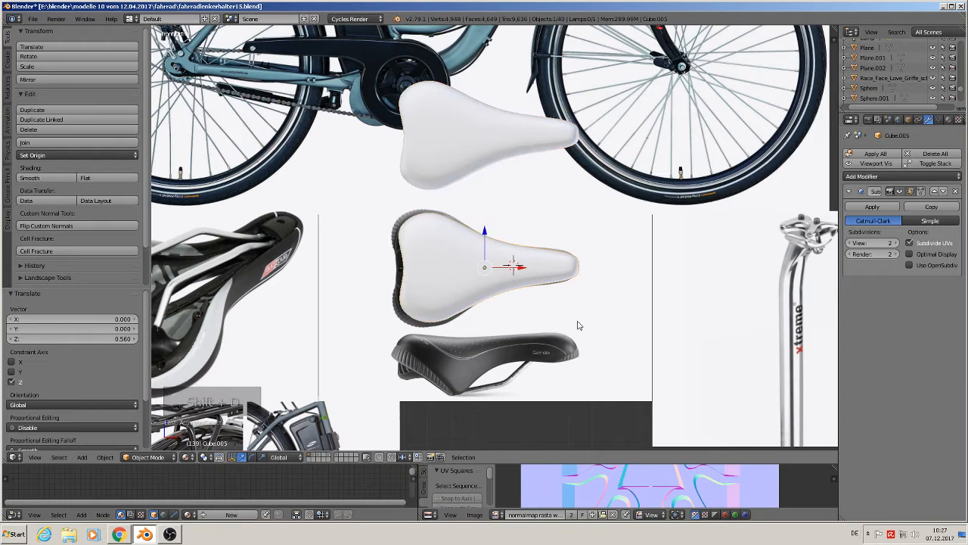
pyautogui.press('r')
pyautogui.write('0')
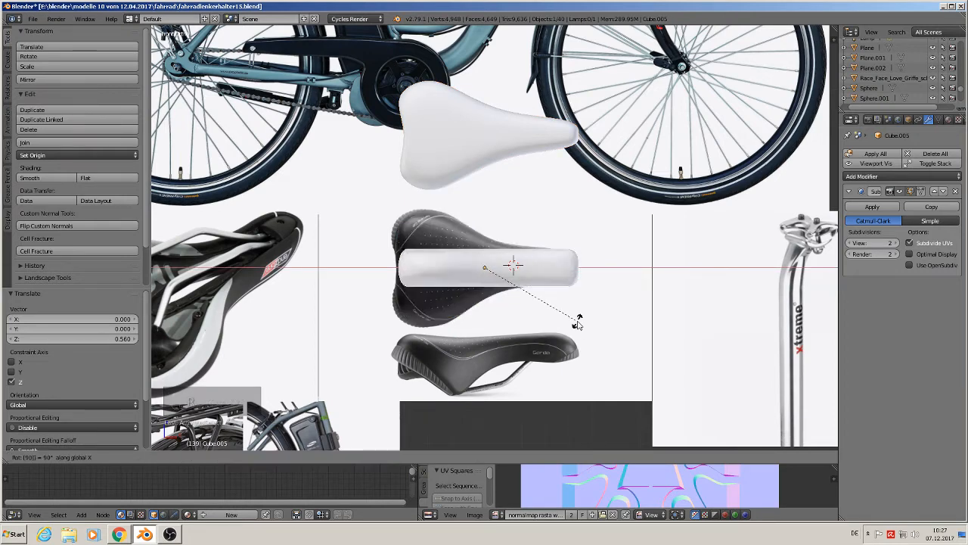
pyautogui.press('Return')
pyautogui.moveTo(557, 309); pyautogui.dragTo(462, 242, button='middle')
pyautogui.press('KP_1')
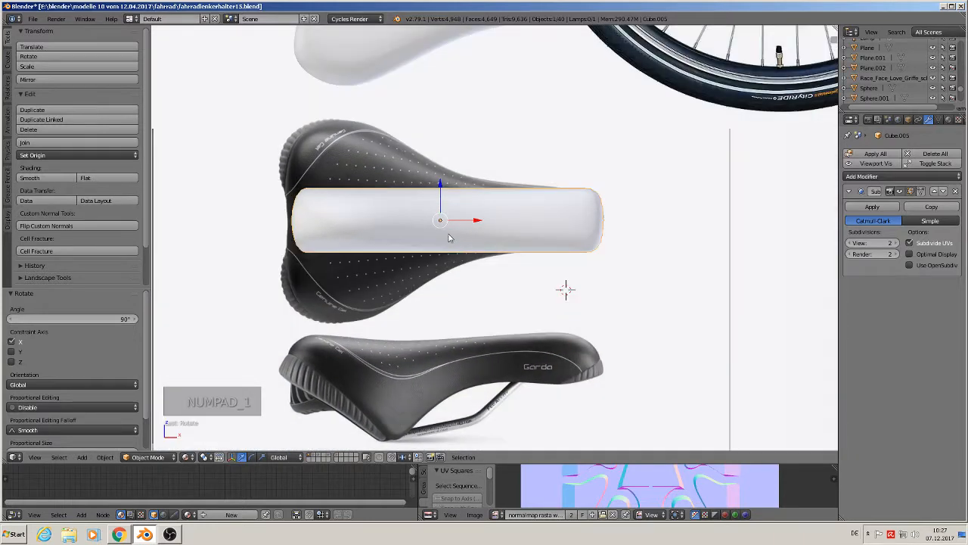
pyautogui.moveTo(442, 186); pyautogui.dragTo(443, 329)
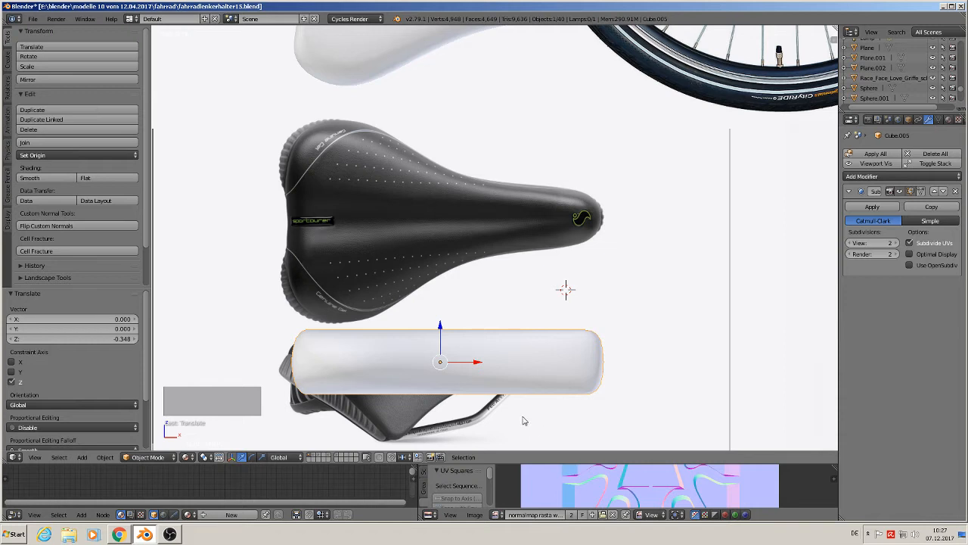
# Step: Flatten the saddle along Z by a factor of 0.56 and raise it 0.006 to align with the side view
pyautogui.press('s')
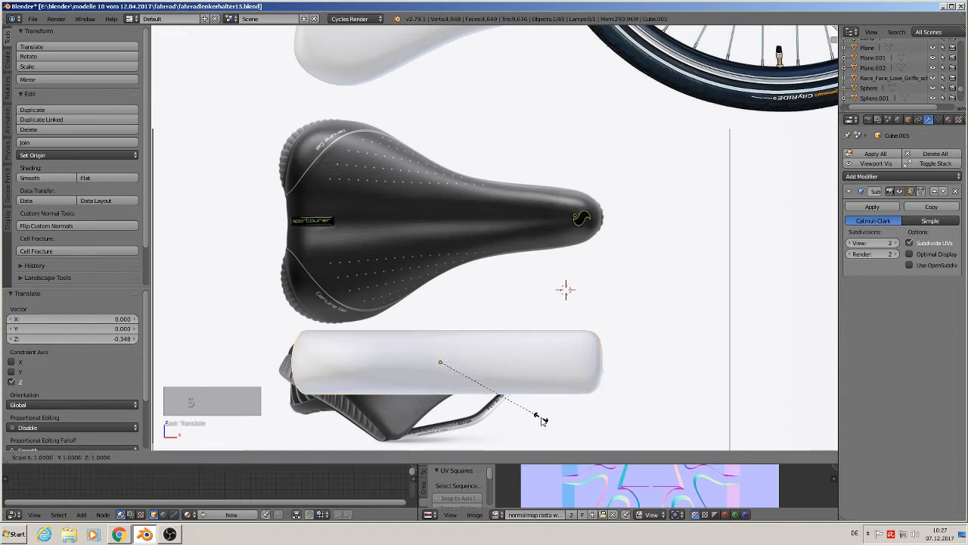
pyautogui.press('z')
pyautogui.click(492, 387)
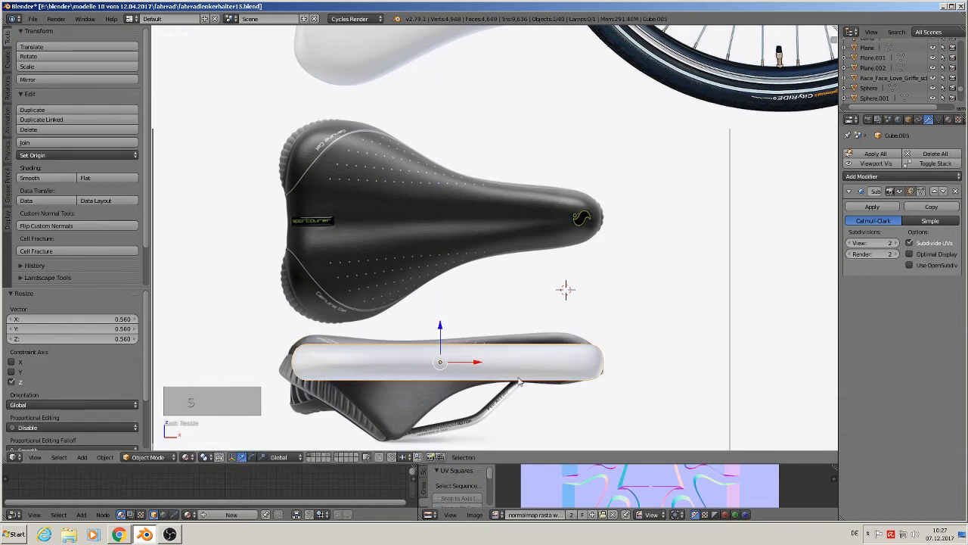
pyautogui.moveTo(476, 365); pyautogui.dragTo(475, 368)
pyautogui.moveTo(441, 328); pyautogui.dragTo(441, 322)
# Step: In Edit Mode, raise the top vertices of the third edge loop behind the nose tip 0.011 along Z
pyautogui.scroll(4, 583, 389)
pyautogui.keyDown('shift'); pyautogui.moveTo(582, 389); pyautogui.dragTo(600, 344, button='middle'); pyautogui.keyUp('shift')
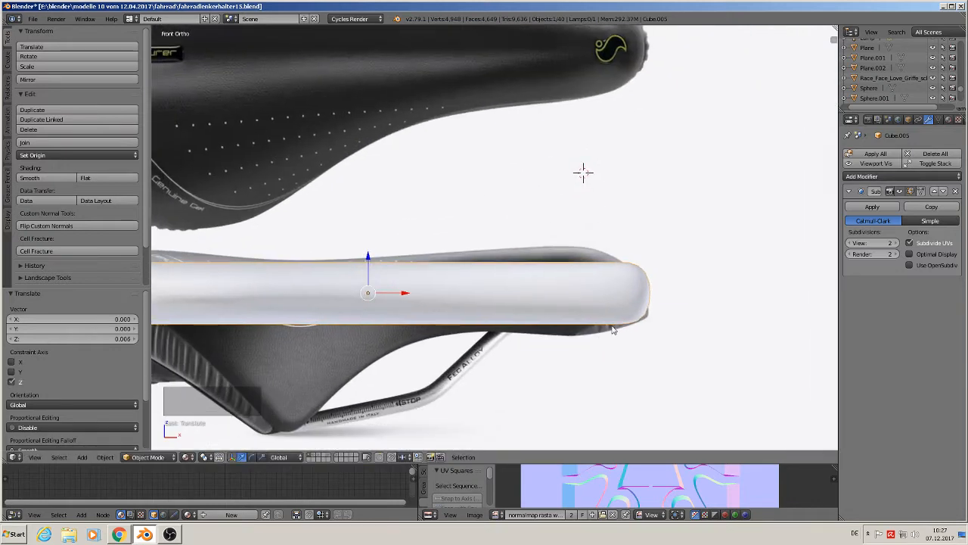
pyautogui.press('Tab')
pyautogui.press('a')
pyautogui.press('a')
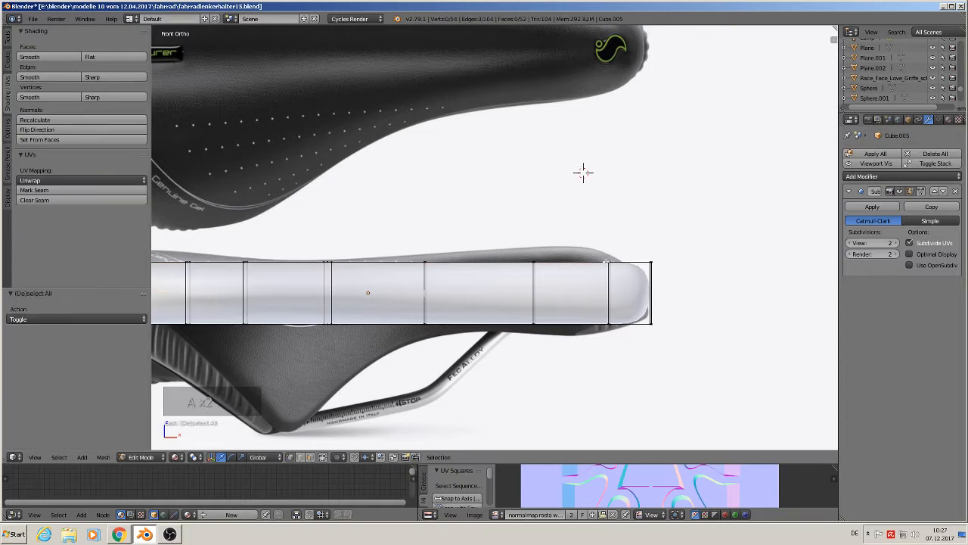
pyautogui.press('c')
pyautogui.click(426, 267)
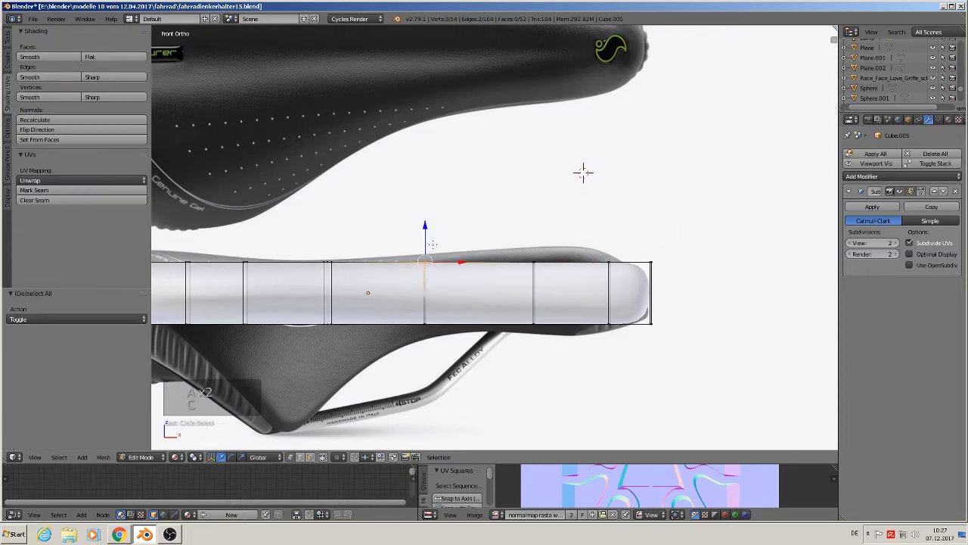
pyautogui.press('g')
pyautogui.press('z')
pyautogui.click(450, 243)
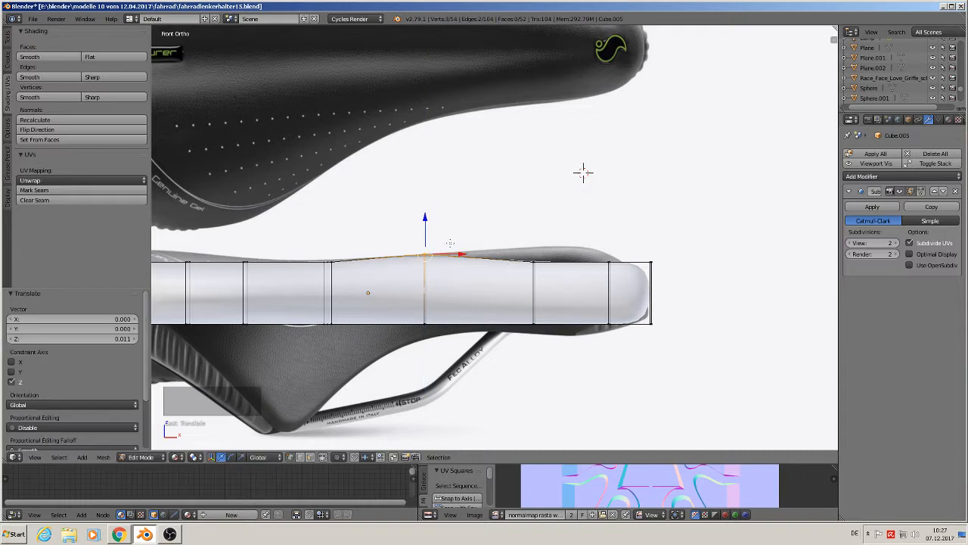
# Step: Raise the top vertices of the second edge loop behind the nose tip along Z to the reference outline
pyautogui.press('a')
pyautogui.press('c')
pyautogui.click(533, 261)
pyautogui.press('g')
pyautogui.press('z')
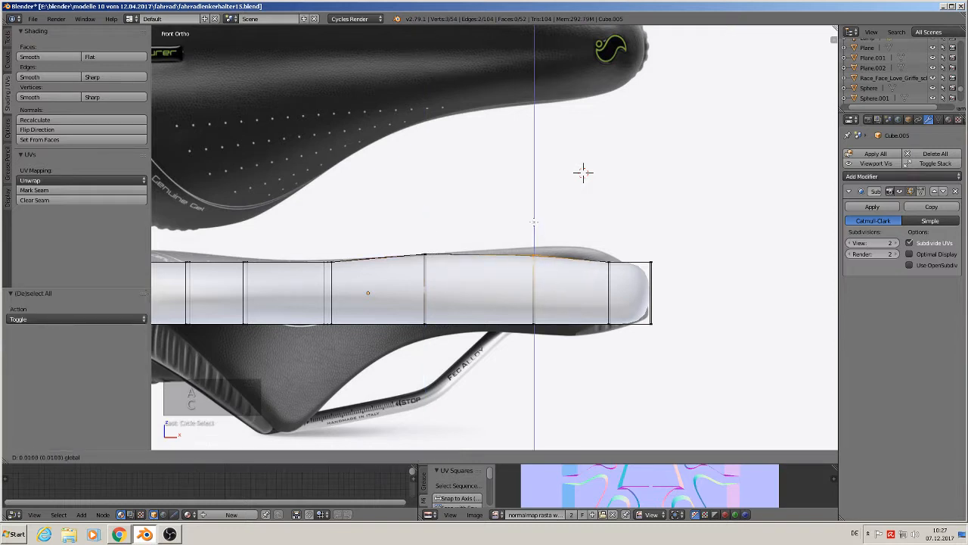
pyautogui.click(639, 278)
# Step: Raise the top vertices of the edge loop nearest the nose tip 0.017 along Z
pyautogui.press('a')
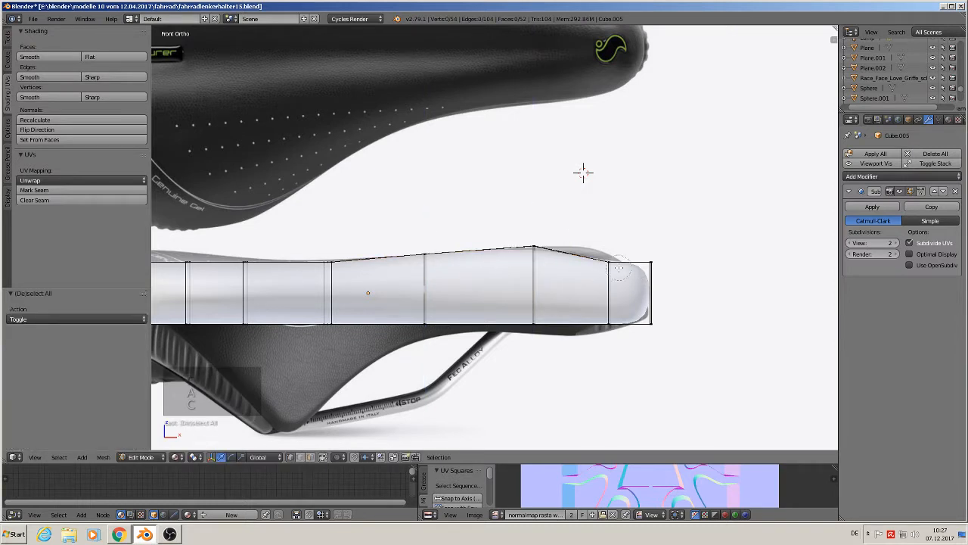
pyautogui.press('c')
pyautogui.click(609, 262)
pyautogui.press('g')
pyautogui.press('z')
pyautogui.click(609, 222)
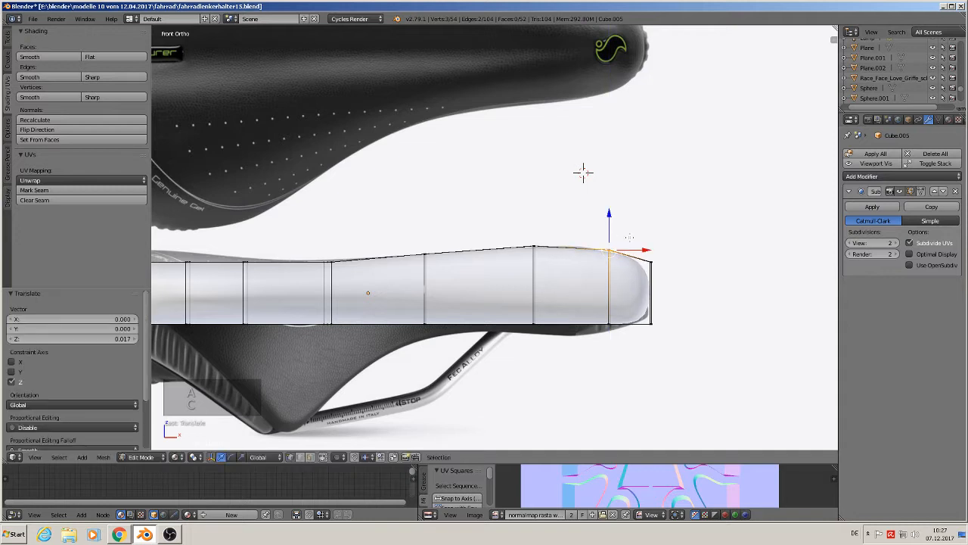
# Step: Shift those top vertices about -0.029 along X and fine-tune their height along Z to follow the nose curve
pyautogui.press('g')
pyautogui.press('x')
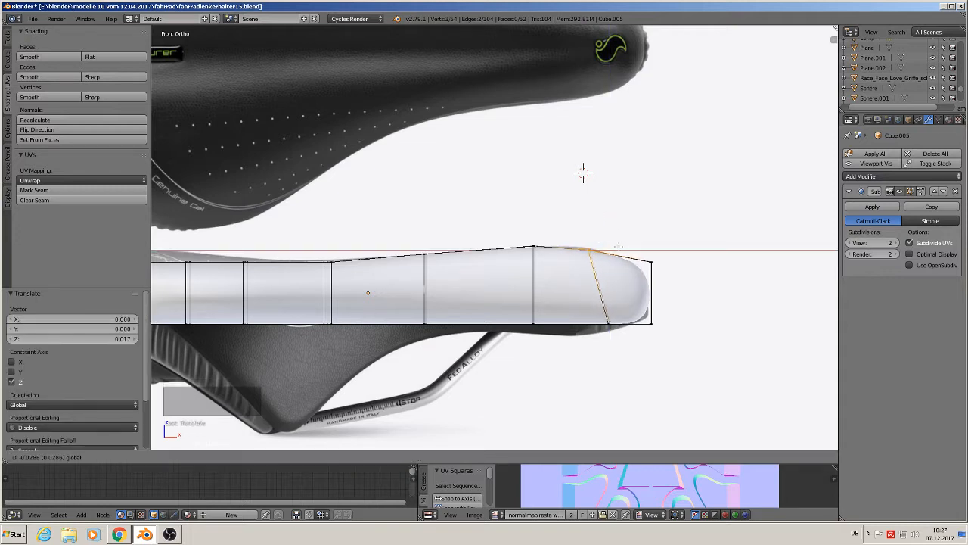
pyautogui.rightClick(583, 173)
pyautogui.press('g')
pyautogui.press('z')
pyautogui.click(583, 173)
# Step: Lower the bottom vertices of the edge loop nearest the nose tip along Z to the reference's underside
pyautogui.press('a')
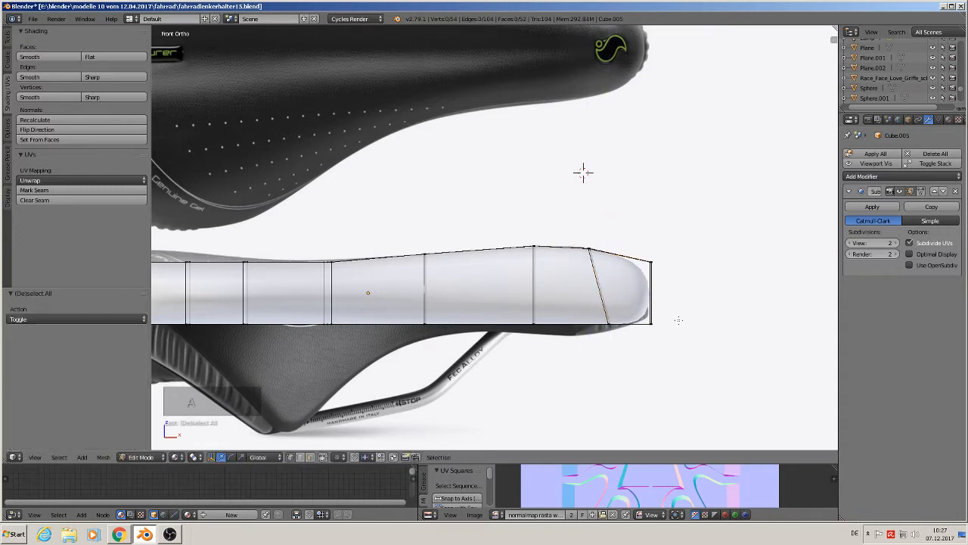
pyautogui.press('c')
pyautogui.click(609, 324)
pyautogui.moveTo(608, 290); pyautogui.dragTo(608, 297)
# Step: Lower the bottom vertices of the second edge loop behind the nose tip about 0.017 along Z
pyautogui.press('a')
pyautogui.press('c')
pyautogui.click(540, 323)
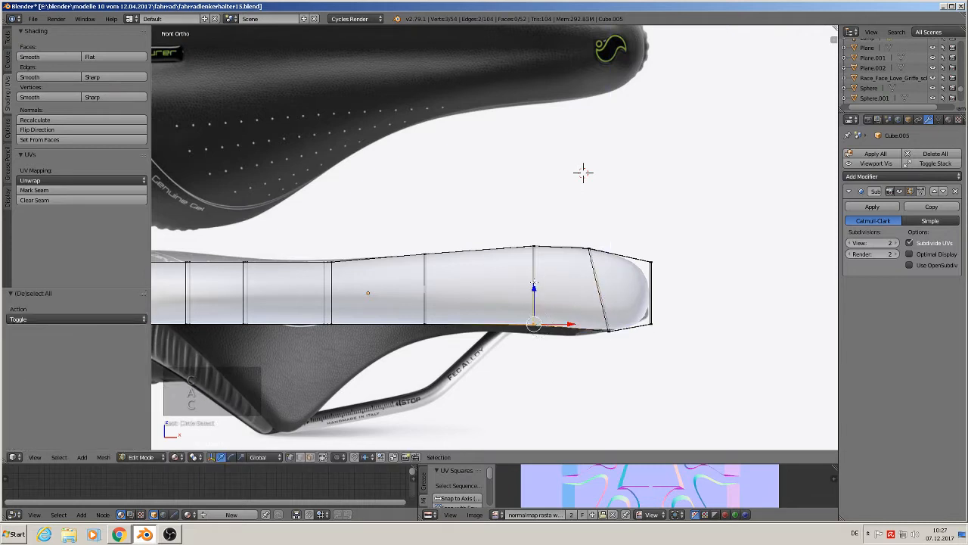
pyautogui.press('g')
pyautogui.press('z')
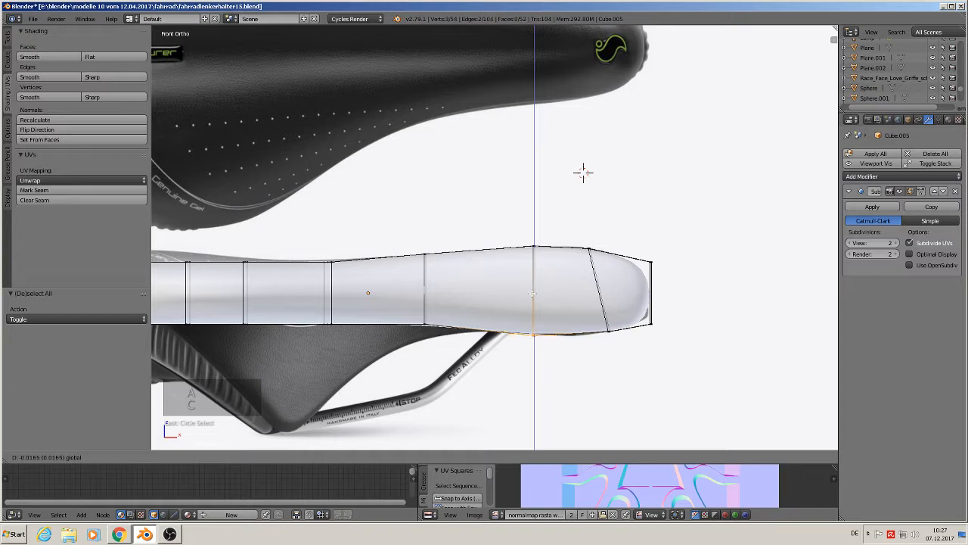
pyautogui.press('Return')
# Step: Move the bottom vertices of the third edge loop behind the nose tip -0.020 along Z
pyautogui.press('a')
pyautogui.press('c')
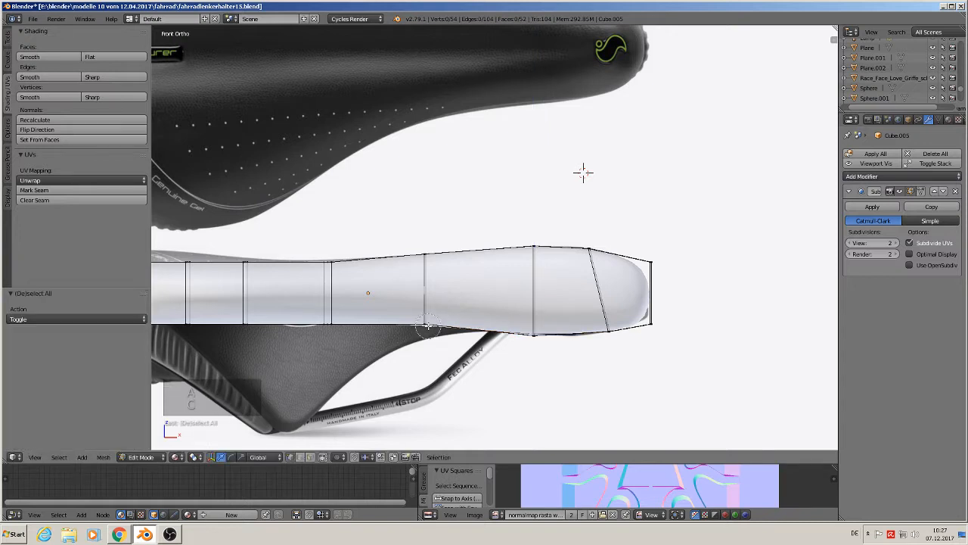
pyautogui.click(428, 327)
pyautogui.press('g')
pyautogui.press('z')
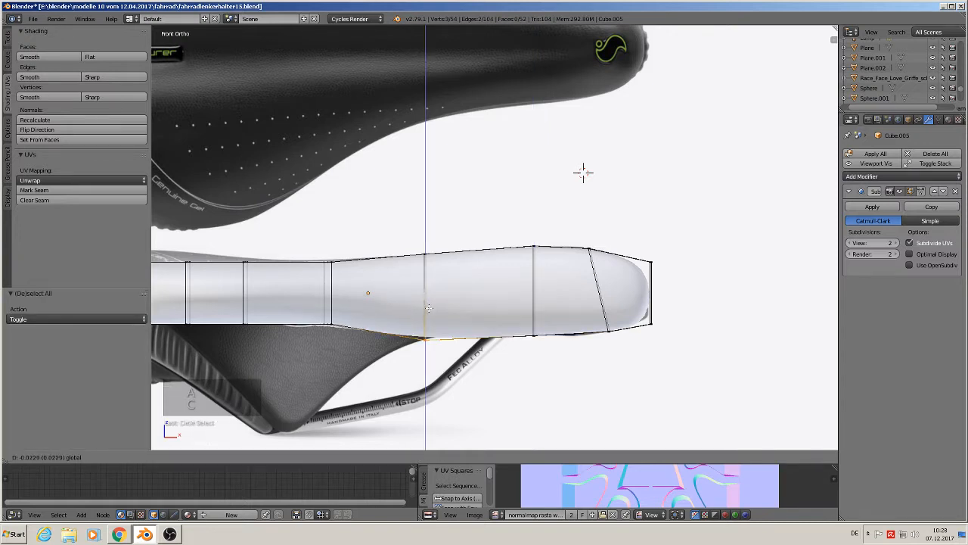
pyautogui.press('Return')
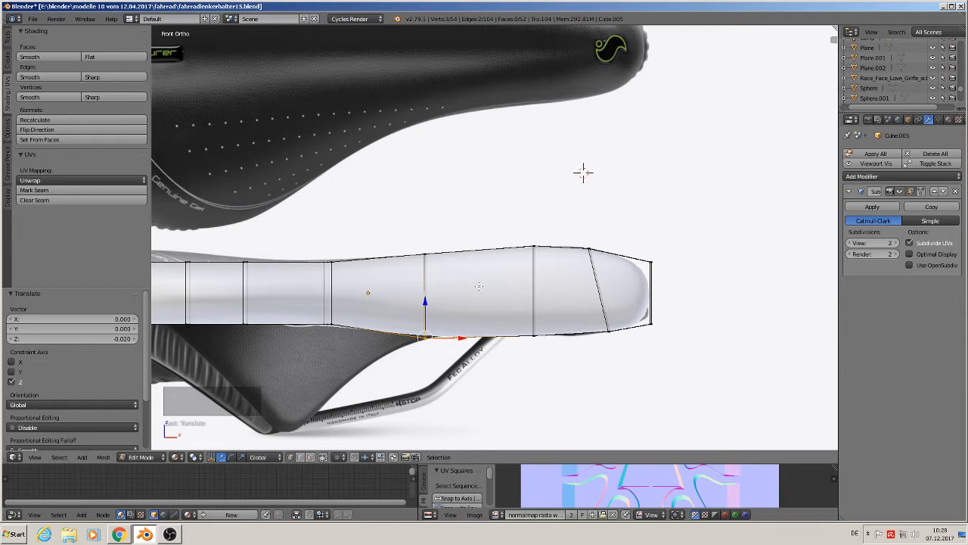
# Step: Add a loop cut midway between the second and third loops behind the nose tip and raise its bottom vertices 0.014 along Z
pyautogui.hotkey('ctrl', 'r')
pyautogui.click(479, 286)
pyautogui.press('a')
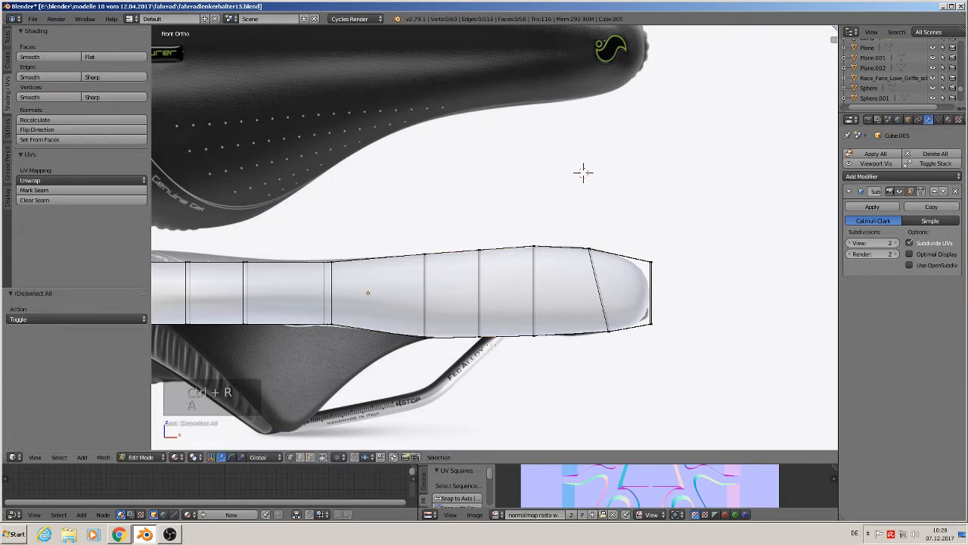
pyautogui.press('w')
pyautogui.press('Escape')
pyautogui.press('c')
pyautogui.press('c')
pyautogui.click(481, 340)
pyautogui.rightClick(480, 340)
pyautogui.moveTo(480, 305); pyautogui.dragTo(478, 295)
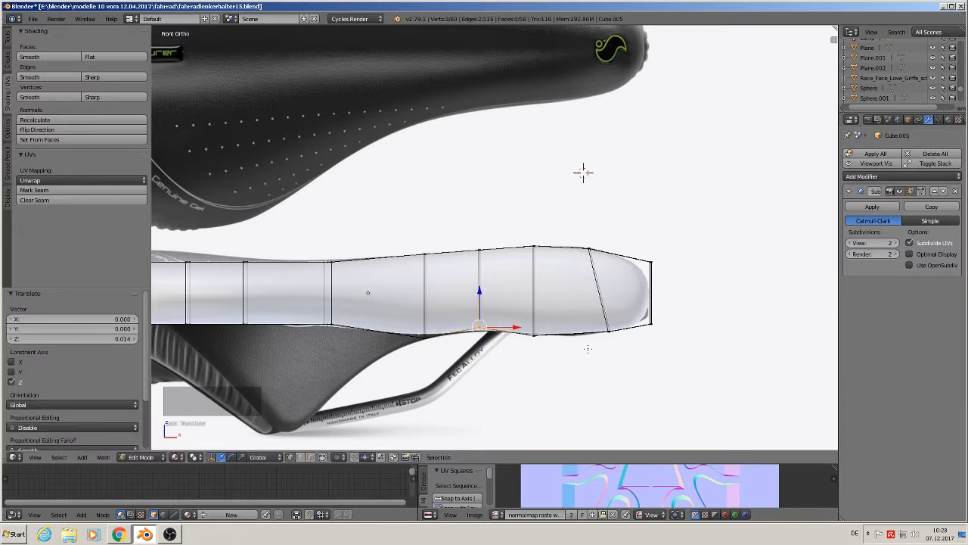
# Step: Add a centred loop cut between the two loops nearest the nose tip and lower its bottom vertices slightly along Z
pyautogui.hotkey('ctrl', 'r')
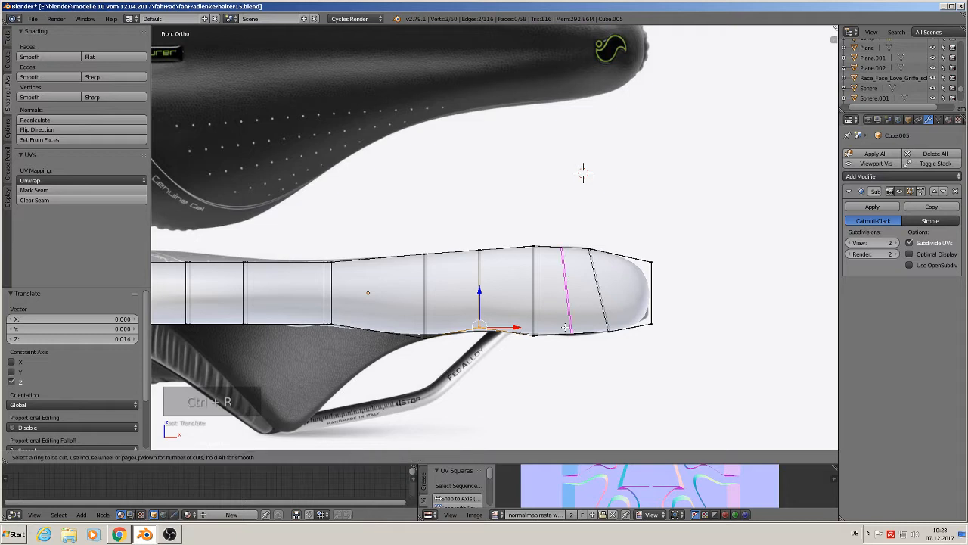
pyautogui.click(567, 329)
pyautogui.rightClick(569, 332)
pyautogui.press('a')
pyautogui.press('c')
pyautogui.click(573, 331)
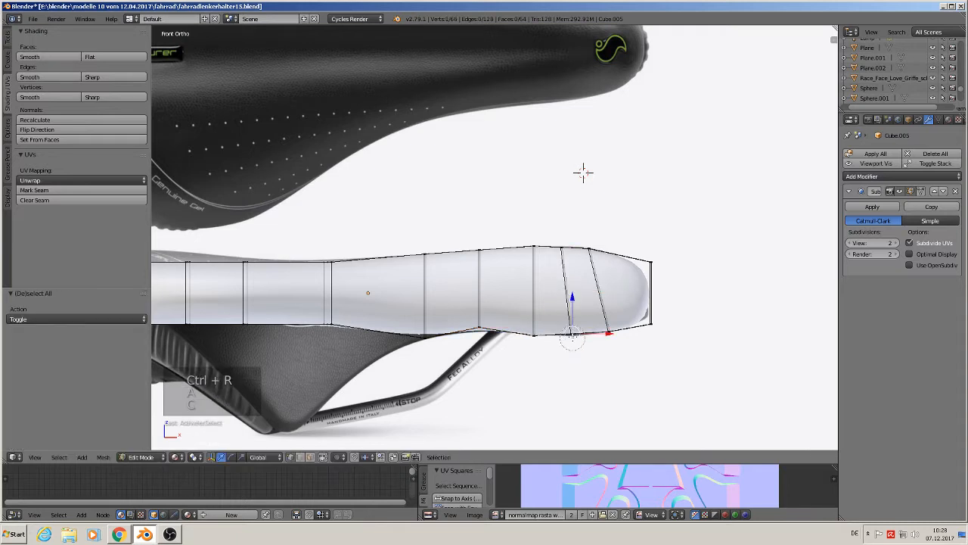
pyautogui.rightClick(573, 333)
pyautogui.moveTo(572, 299); pyautogui.dragTo(575, 305)
pyautogui.press('Tab')
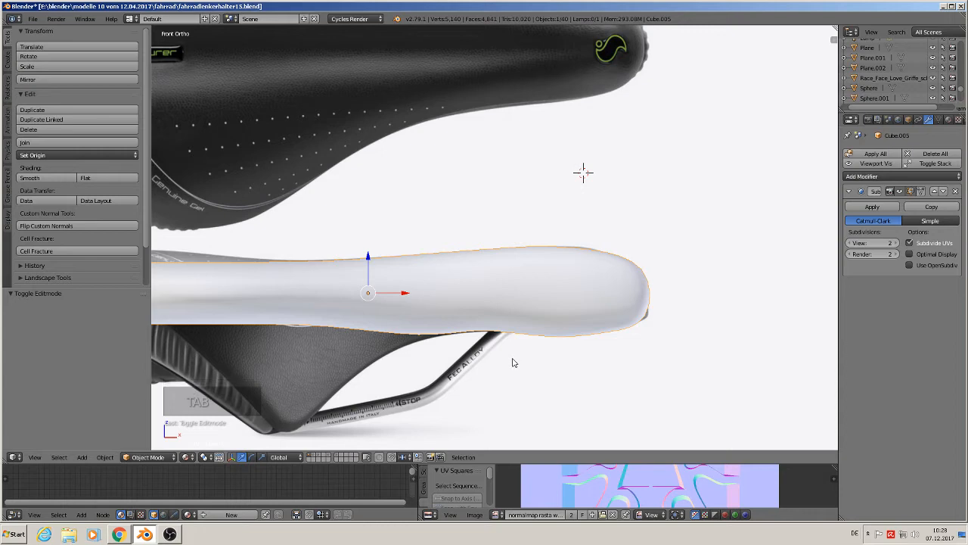
pyautogui.press('Tab')
# Step: Lower the bottom vertices of the mid-saddle edge loop along Z towards the underside of the side-view reference
pyautogui.scroll(3, 519, 357)
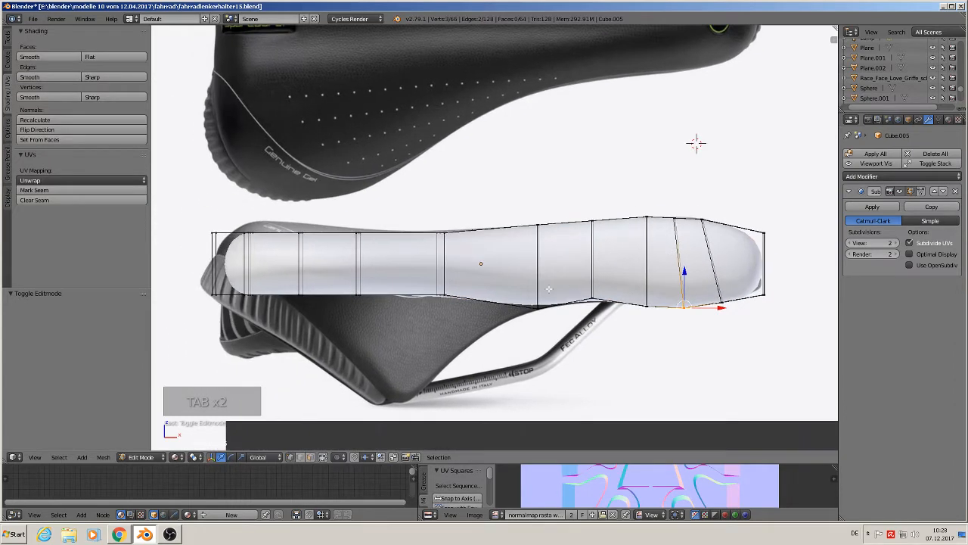
pyautogui.press('c')
pyautogui.click(446, 296)
pyautogui.press('a')
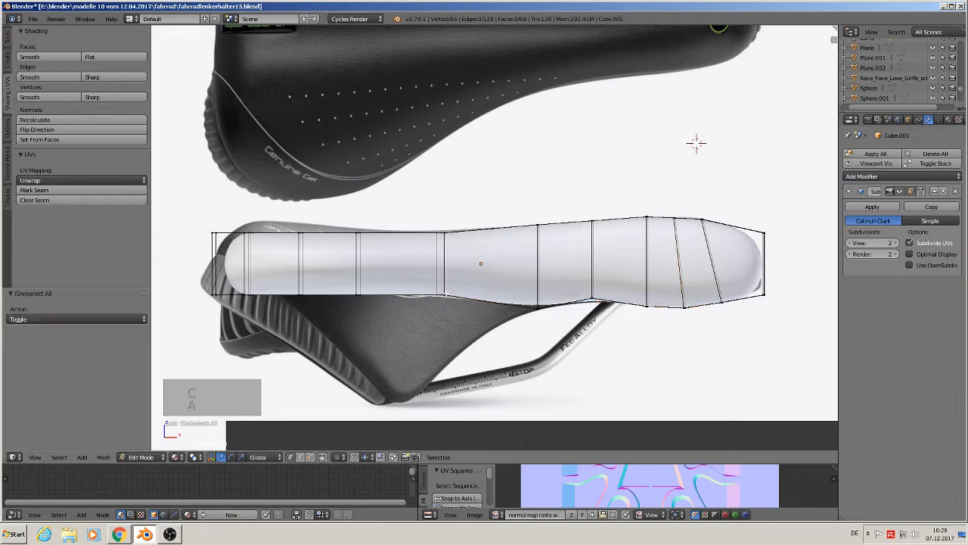
pyautogui.press('c')
pyautogui.click(442, 295)
pyautogui.press('g')
pyautogui.press('z')
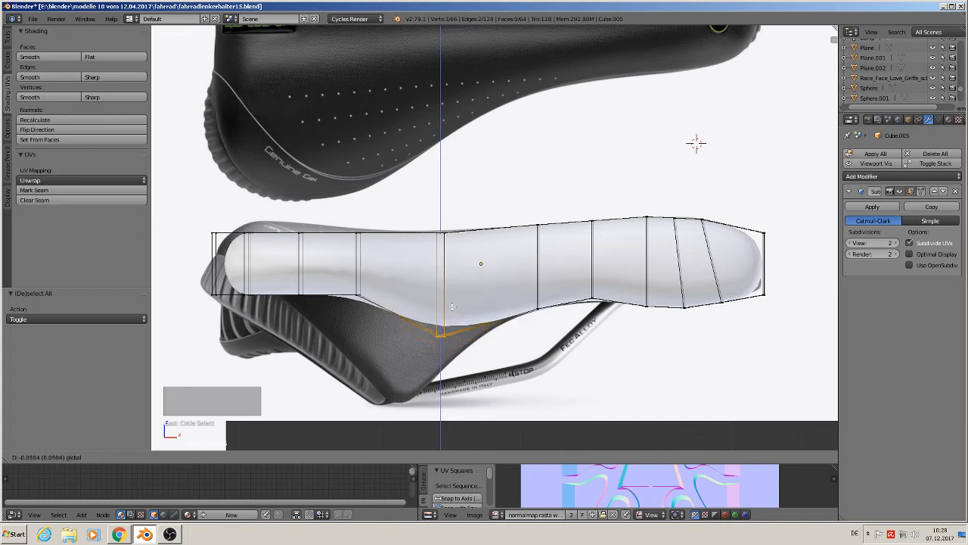
pyautogui.moveTo(445, 313); pyautogui.dragTo(445, 312)
pyautogui.press('a')
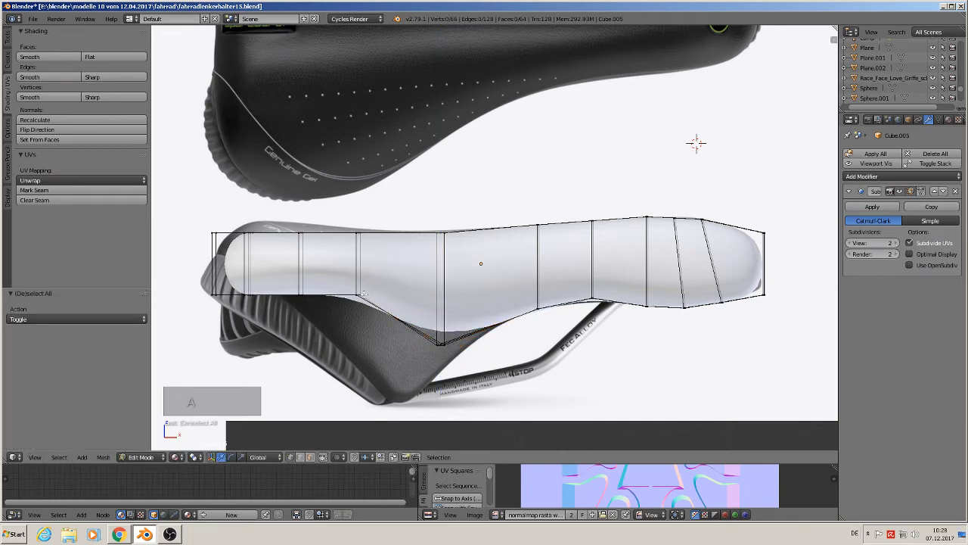
# Step: Move the bottom vertices of the next edge loop towards the rear -0.120 along Z
pyautogui.press('c')
pyautogui.click(358, 299)
pyautogui.rightClick(357, 300)
pyautogui.moveTo(359, 266); pyautogui.dragTo(359, 266)
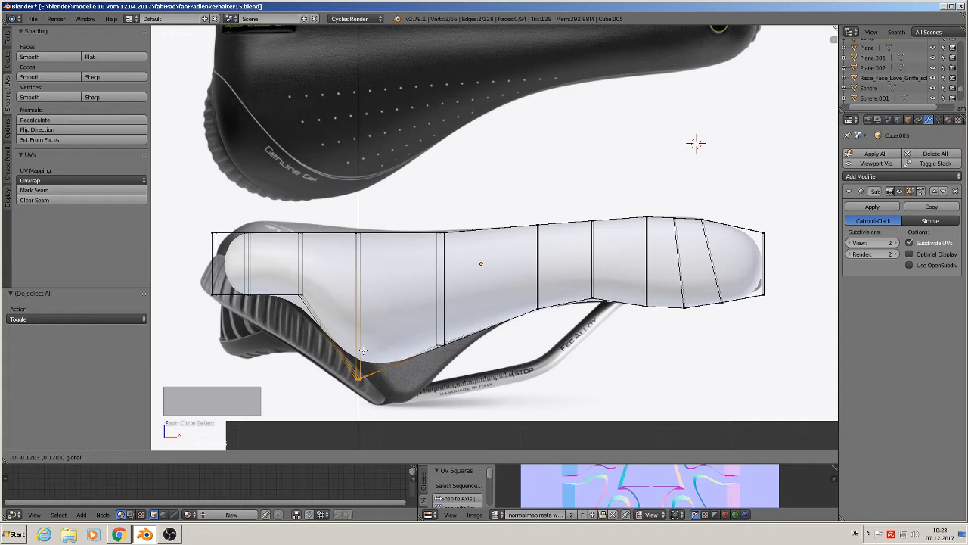
pyautogui.click(446, 347)
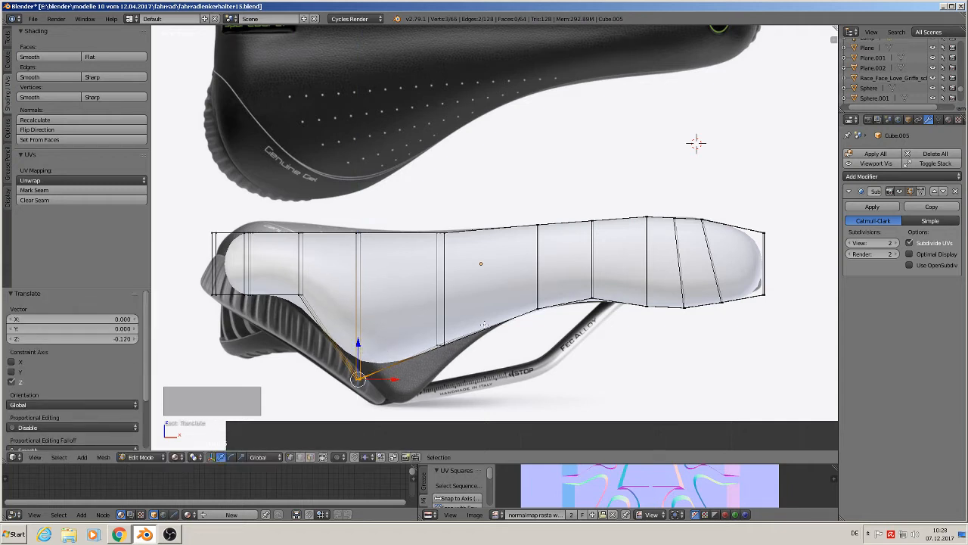
# Step: Add a centred loop cut between the mid-saddle edge loop and the next loop towards the nose
pyautogui.hotkey('ctrl', 'r')
pyautogui.click(484, 324)
pyautogui.rightClick(485, 324)
pyautogui.press('a')
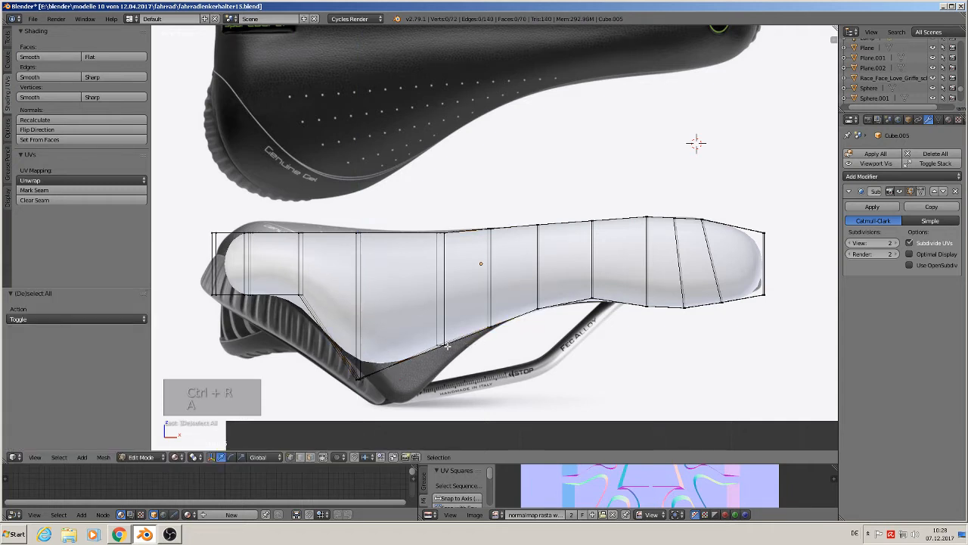
# Step: Move the bottom vertices of the mid-saddle edge loop -0.033 along Z
pyautogui.press('c')
pyautogui.click(440, 344)
pyautogui.rightClick(440, 345)
pyautogui.press('g')
pyautogui.press('z')
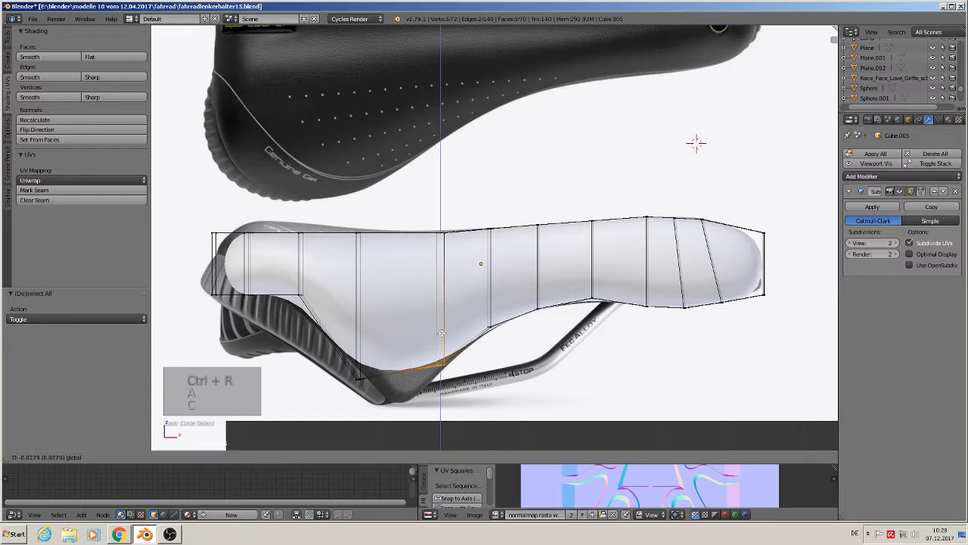
pyautogui.click(443, 338)
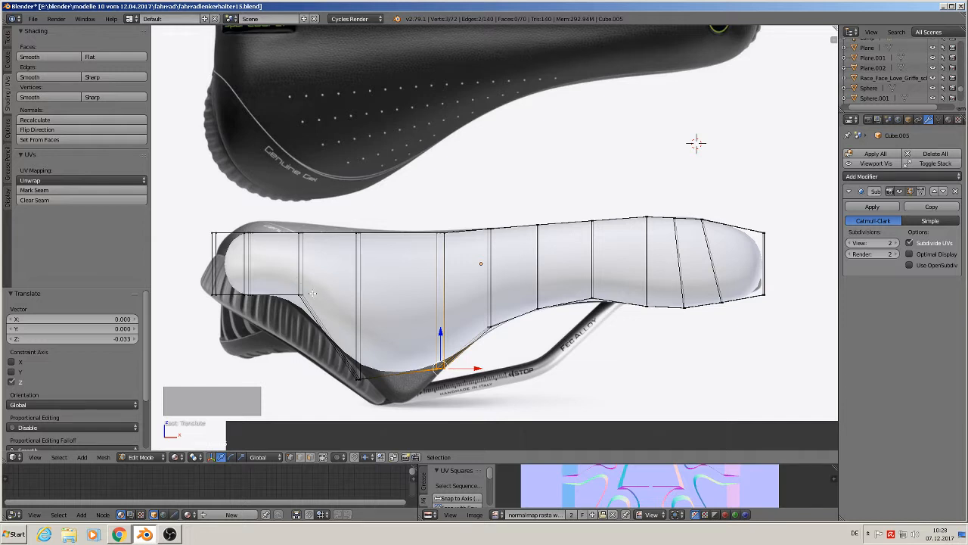
pyautogui.press('a')
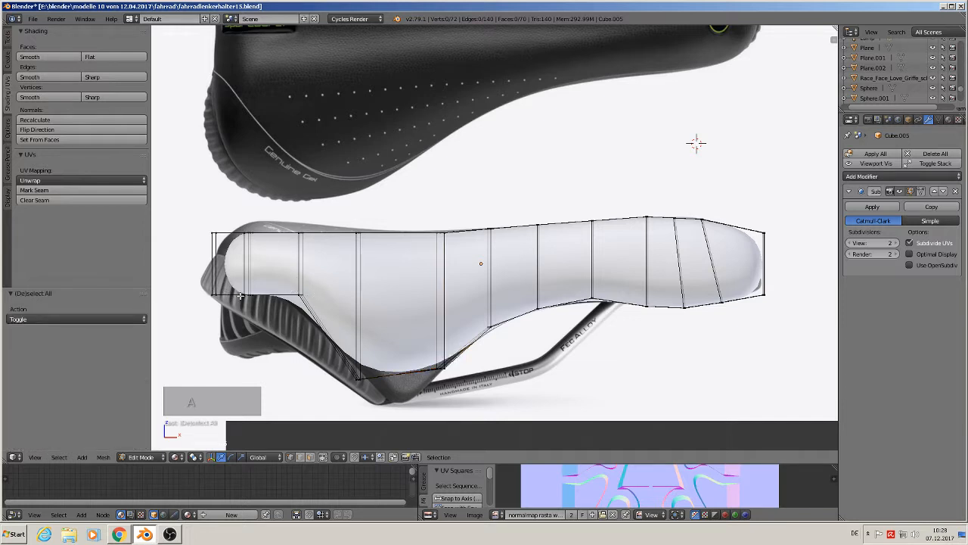
# Step: Move the bottom vertices of the third edge loop from the rear end -0.057 along Z
pyautogui.press('c')
pyautogui.click(299, 300)
pyautogui.rightClick(299, 300)
pyautogui.press('g')
pyautogui.press('z')
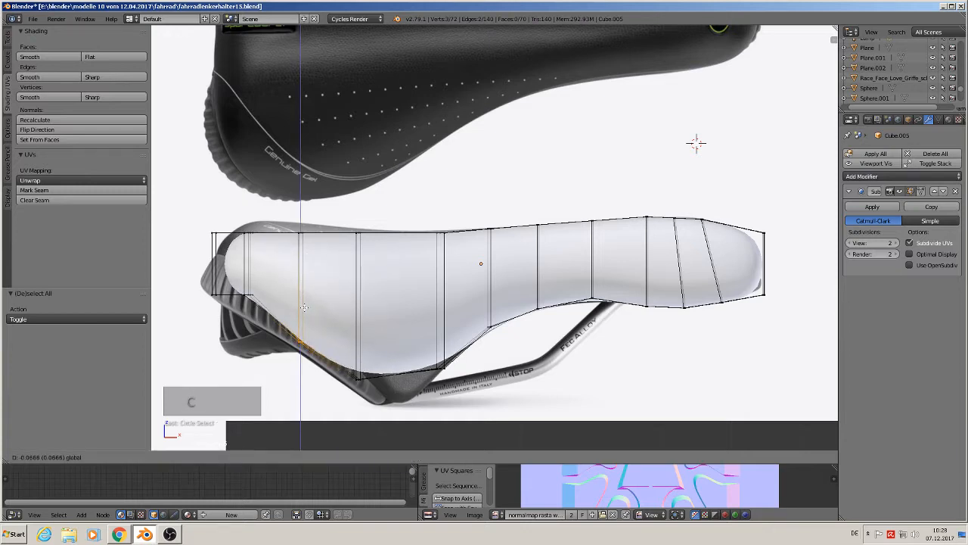
pyautogui.click(309, 302)
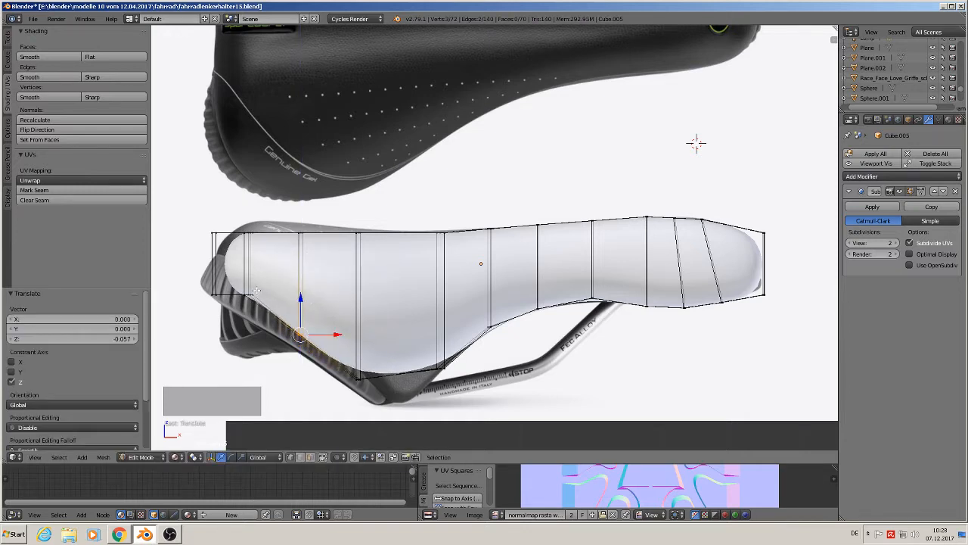
# Step: Move the bottom vertices of the two rearmost edge loops together -0.026 along Z
pyautogui.press('c')
pyautogui.click(248, 299)
pyautogui.rightClick(247, 300)
pyautogui.press('a')
pyautogui.press('c')
pyautogui.click(250, 297)
pyautogui.rightClick(250, 297)
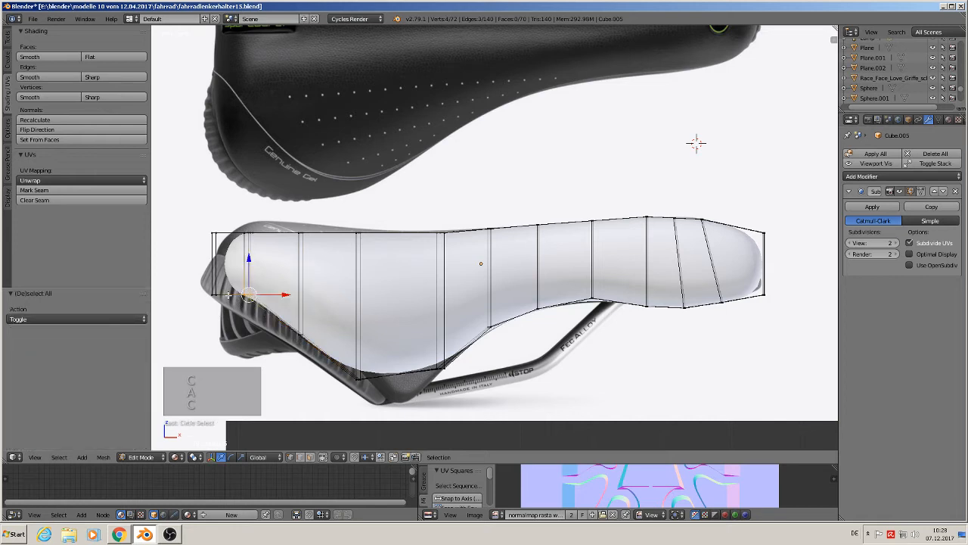
pyautogui.press('c')
pyautogui.click(214, 298)
pyautogui.moveTo(239, 260); pyautogui.dragTo(263, 266)
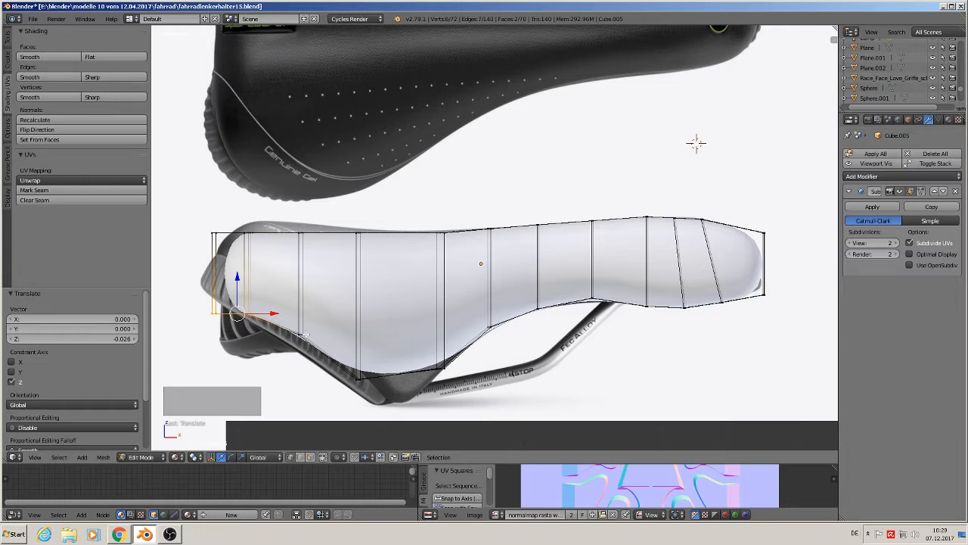
pyautogui.press('a')
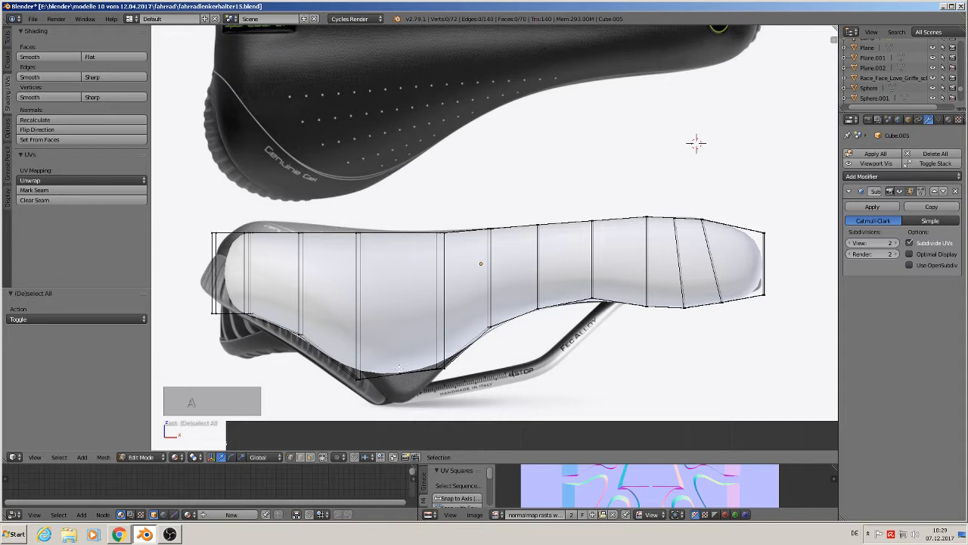
# Step: Add a centred loop cut between the two deepest edge loops and move its bottom vertices -0.059 along Z
pyautogui.hotkey('ctrl', 'r')
pyautogui.click(399, 369)
pyautogui.rightClick(404, 412)
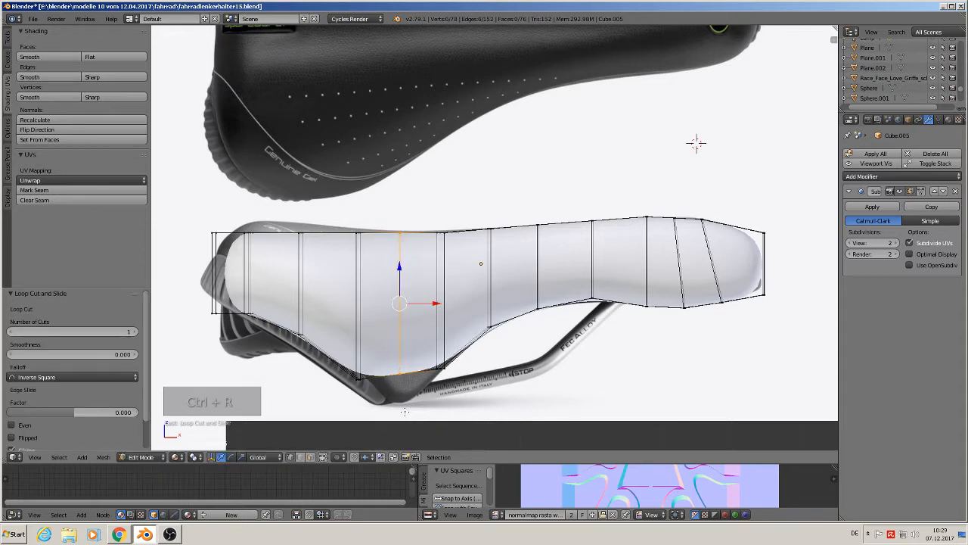
pyautogui.press('a')
pyautogui.press('c')
pyautogui.click(401, 373)
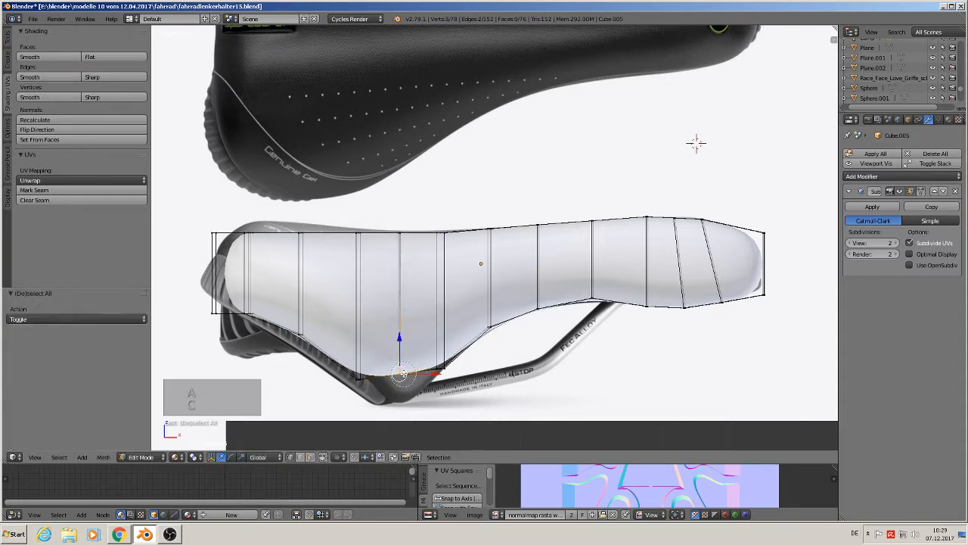
pyautogui.moveTo(402, 356); pyautogui.dragTo(395, 385)
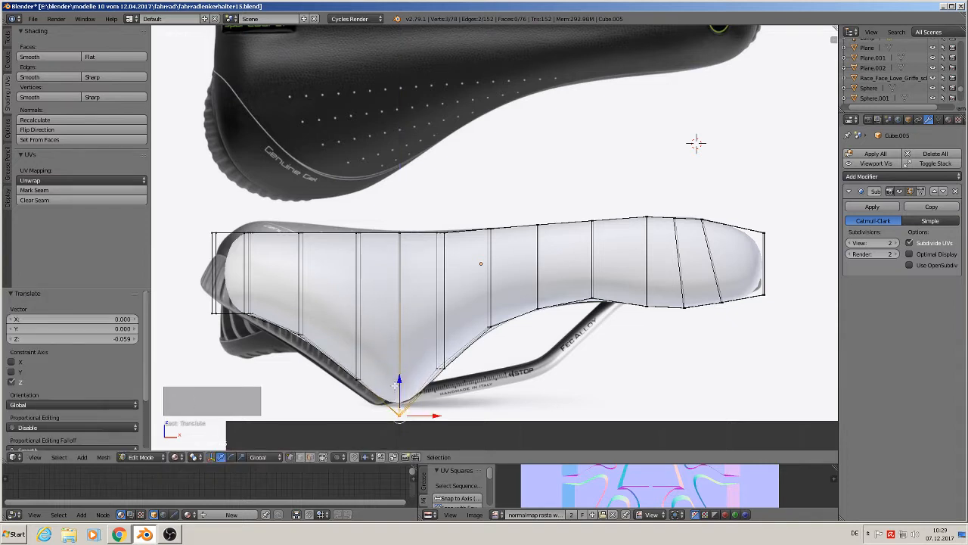
# Step: Raise the top vertices of the four loops ahead of the rear end to the reference's upper edge, the rearmost of them by 0.017
pyautogui.press('a')
pyautogui.press('c')
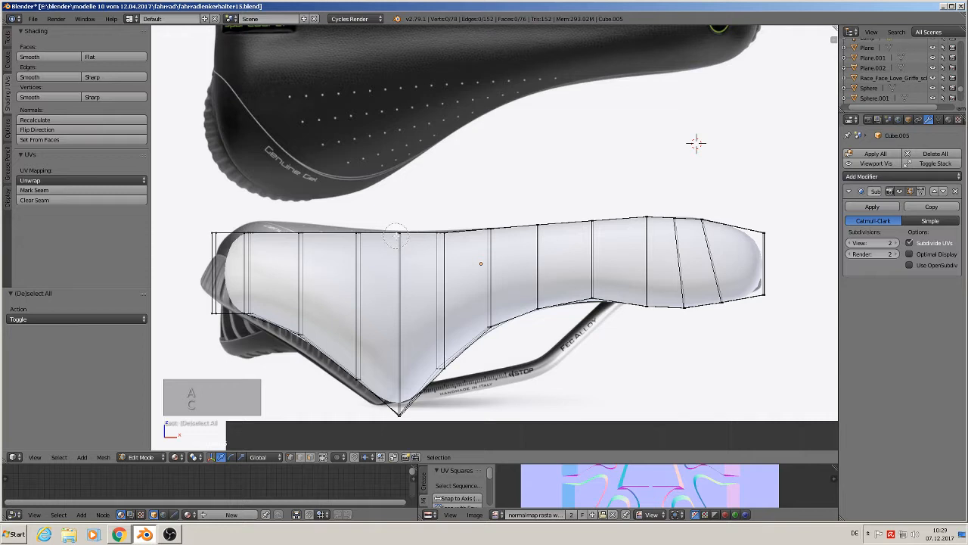
pyautogui.click(396, 227)
pyautogui.moveTo(399, 212); pyautogui.dragTo(248, 191)
pyautogui.press('a')
pyautogui.press('c')
pyautogui.click(358, 231)
pyautogui.press('a')
pyautogui.press('c')
pyautogui.click(302, 231)
pyautogui.press('a')
pyautogui.press('c')
pyautogui.click(249, 224)
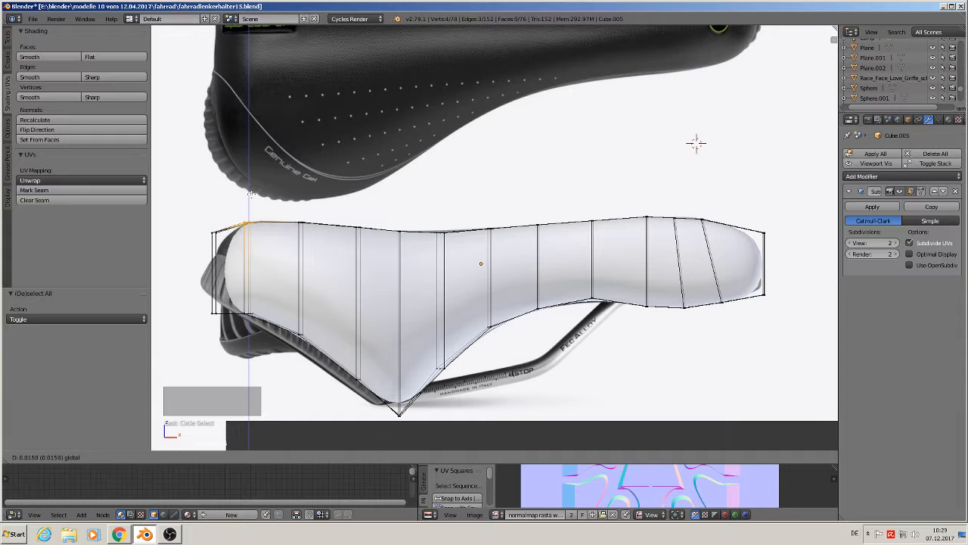
pyautogui.click(250, 190)
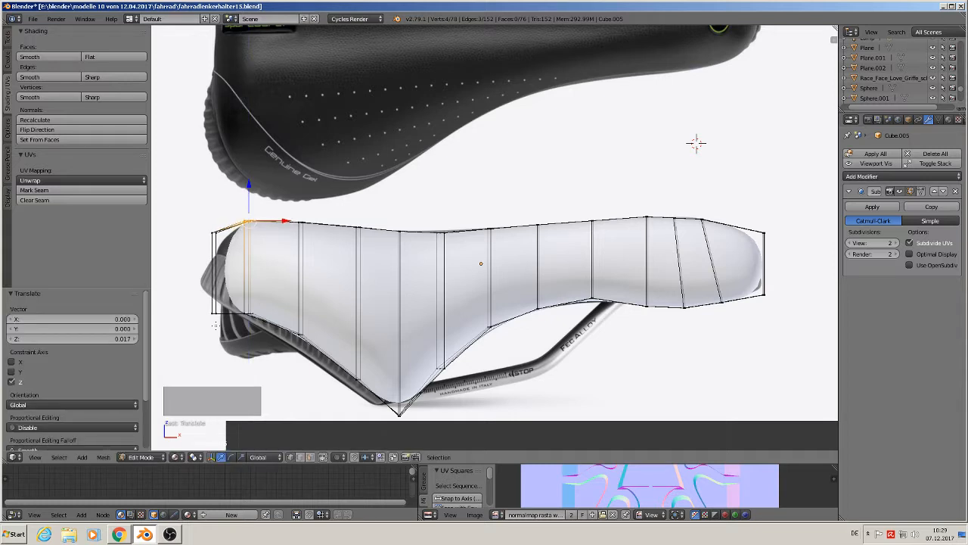
# Step: Move the bottom vertices of the saddle's rear end -0.066 along X
pyautogui.press('a')
pyautogui.press('c')
pyautogui.moveTo(221, 318); pyautogui.dragTo(211, 306)
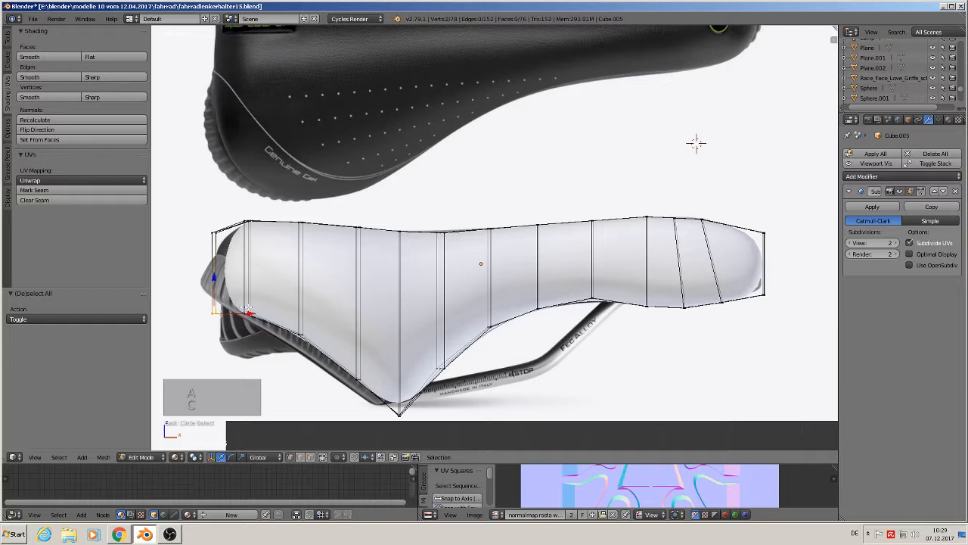
pyautogui.press('g')
pyautogui.press('x')
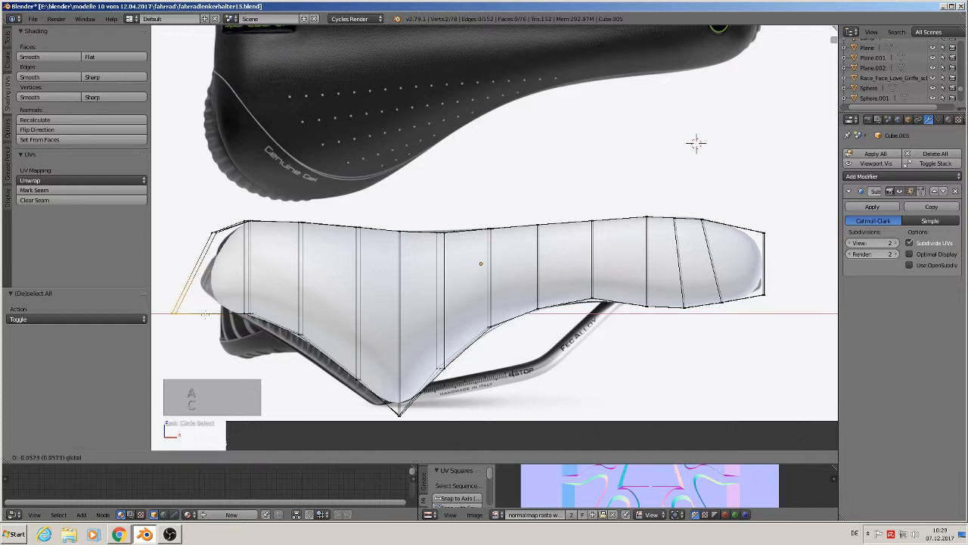
pyautogui.click(199, 313)
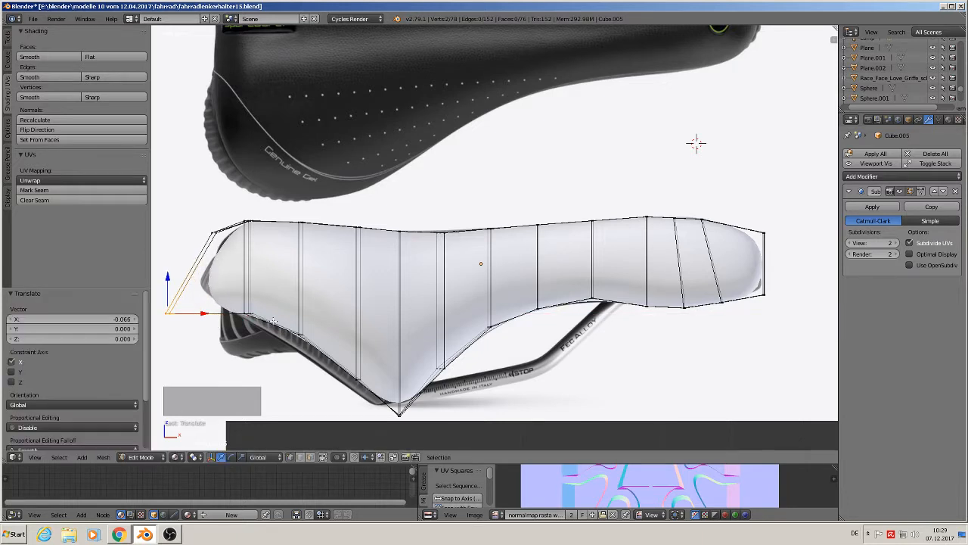
# Step: Raise the bottom vertices of the edge loop just ahead of the rear end 0.006 along Z
pyautogui.press('a')
pyautogui.press('x')
pyautogui.press('Escape')
pyautogui.press('c')
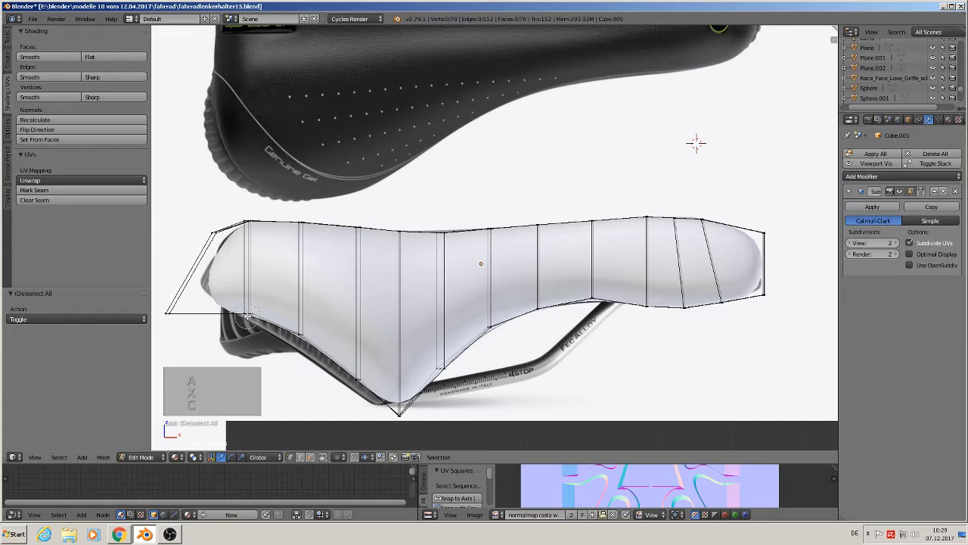
pyautogui.moveTo(248, 318); pyautogui.dragTo(252, 284)
pyautogui.press('g')
pyautogui.press('z')
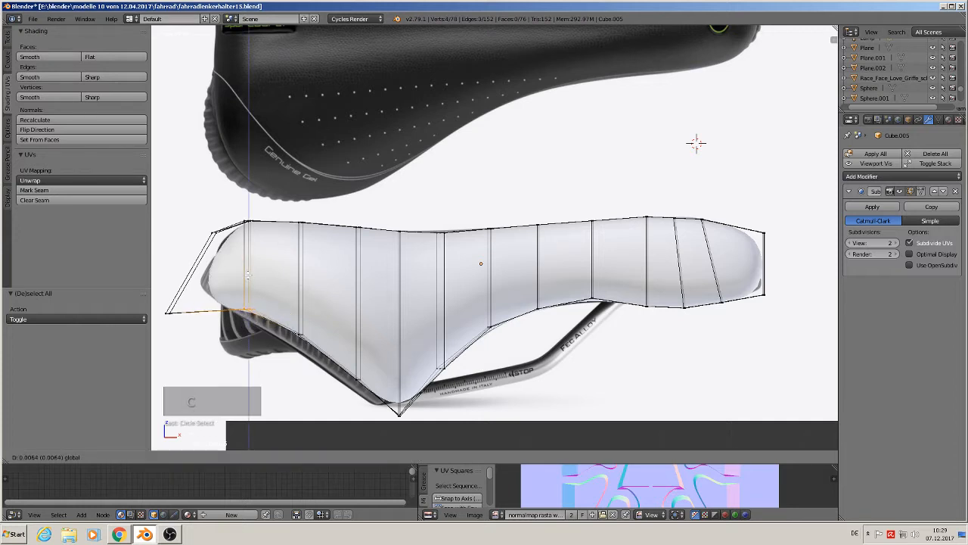
pyautogui.click(248, 275)
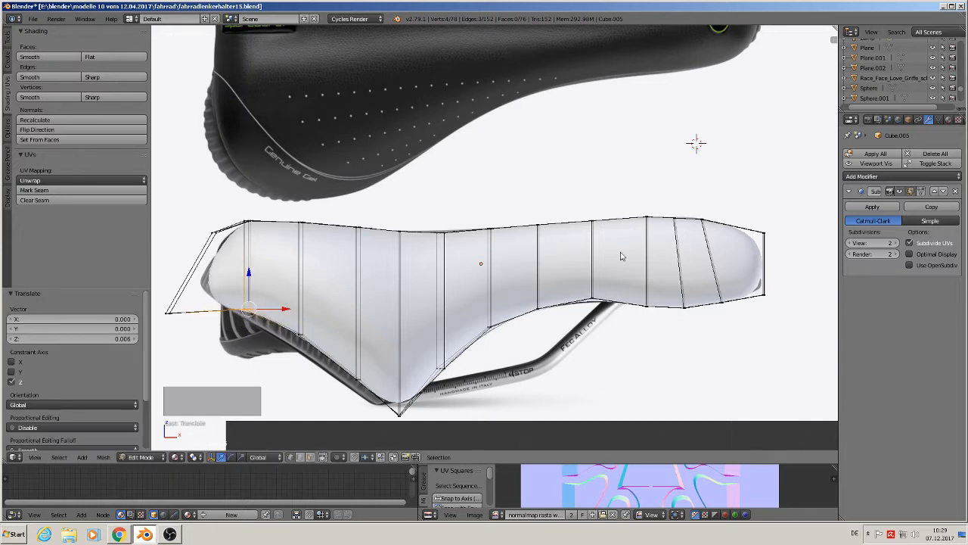
# Step: Duplicate the whole saddle object and move the copy -0.552 along Z
pyautogui.press('Tab')
pyautogui.scroll(-4, 628, 315)
pyautogui.moveTo(629, 315); pyautogui.dragTo(571, 333, button='middle')
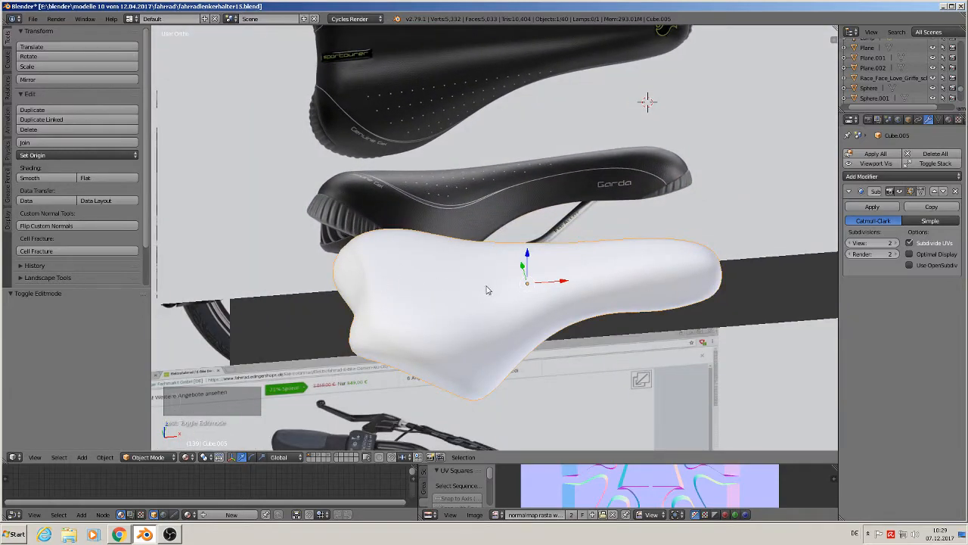
pyautogui.moveTo(487, 290); pyautogui.dragTo(464, 307, button='middle')
pyautogui.press('Tab')
pyautogui.press('Tab')
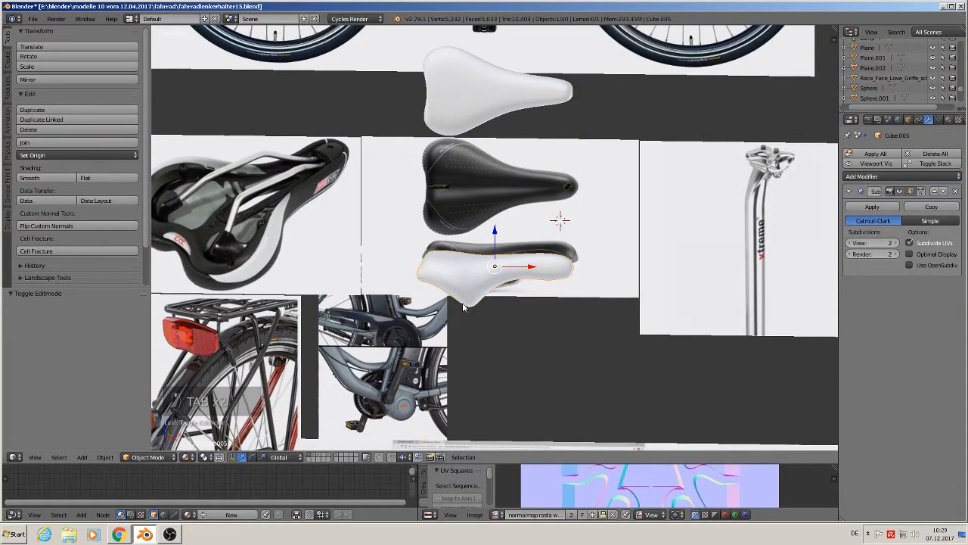
pyautogui.hotkey('shift', 'd')
pyautogui.press('z')
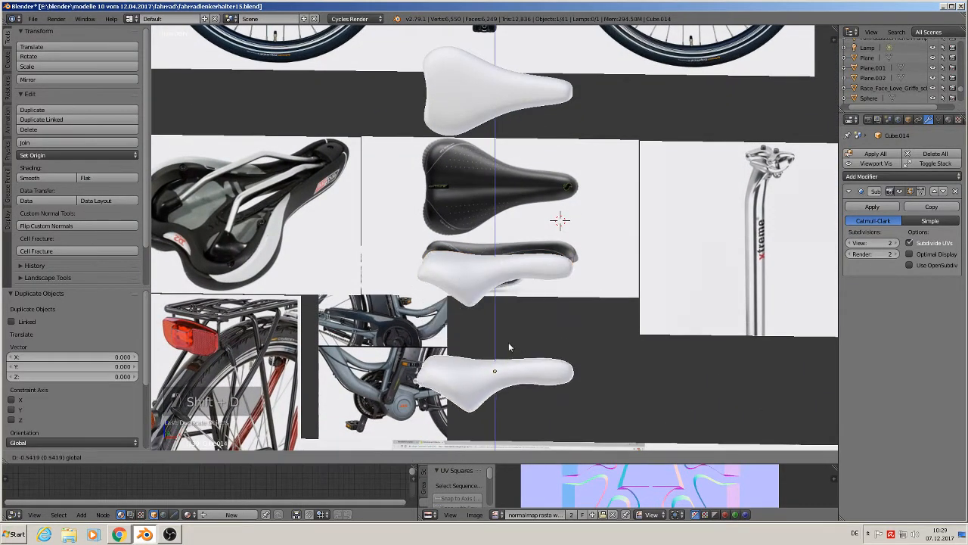
pyautogui.click(508, 342)
# Step: Enter Edit Mode on the duplicated saddle and limit selection to its visible geometry
pyautogui.moveTo(509, 342); pyautogui.dragTo(552, 376, button='middle')
pyautogui.scroll(8, 552, 376)
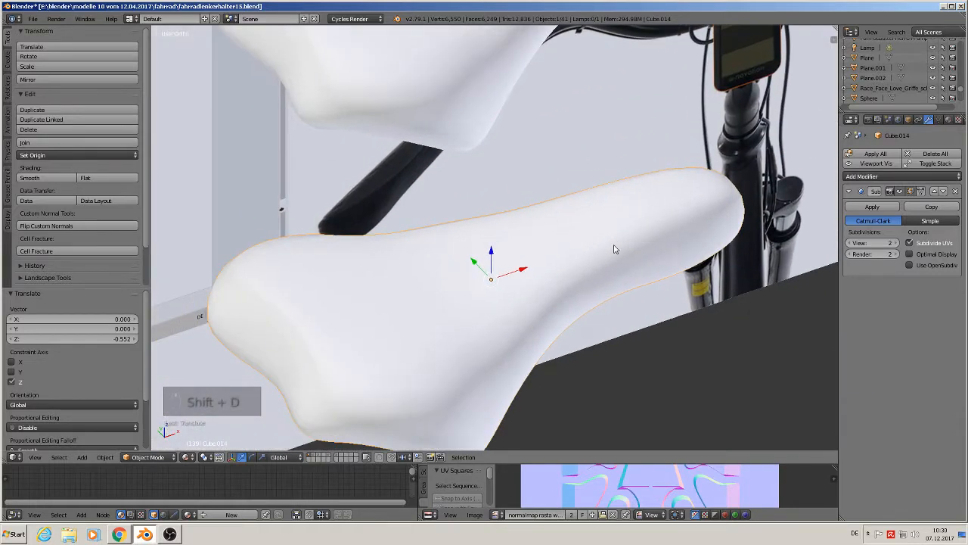
pyautogui.scroll(-3, 605, 253)
pyautogui.press('Tab')
pyautogui.scroll(4, 616, 231)
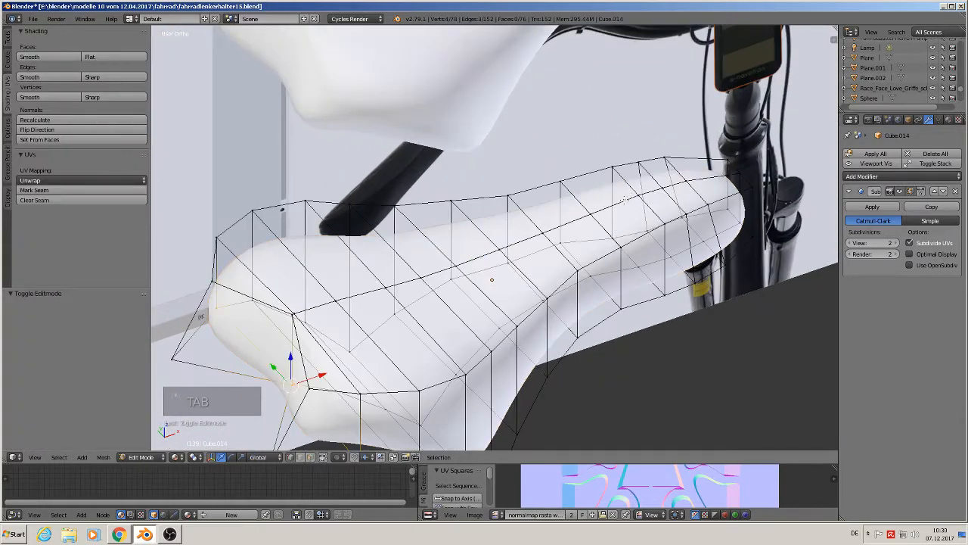
pyautogui.click(325, 457)
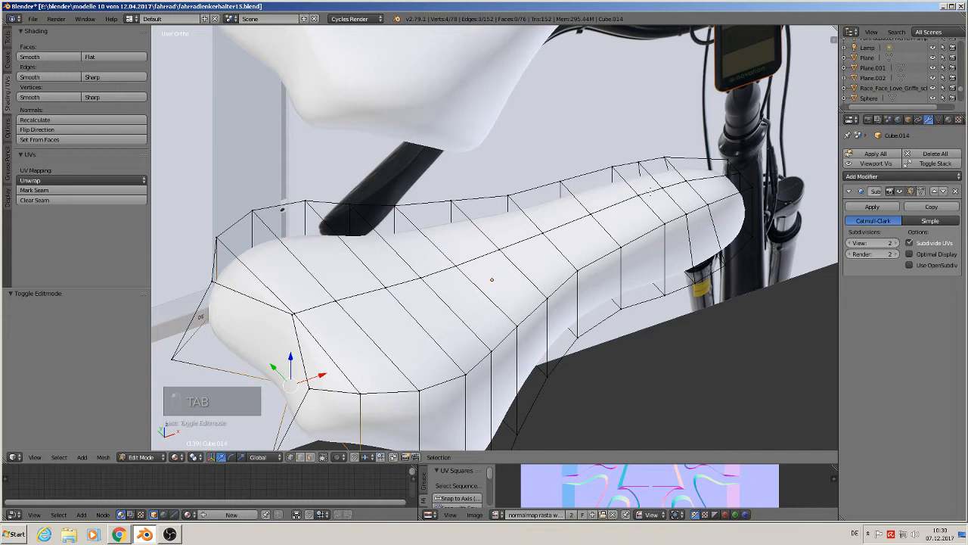
# Step: Select the path of vertices along the saddle's top centre line, from the nose area back to the rear edge
pyautogui.rightClick(587, 214)
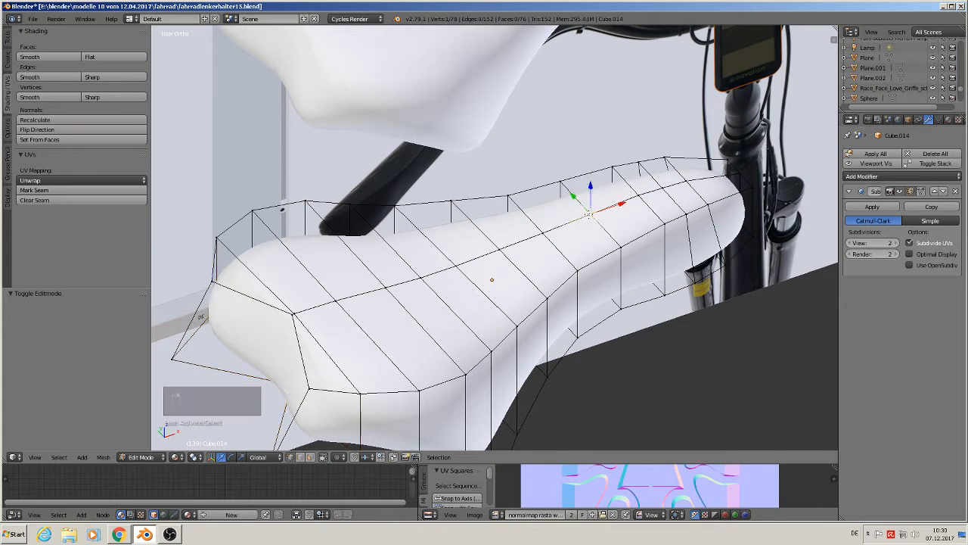
pyautogui.keyDown('ctrl'); pyautogui.rightClick(287, 314); pyautogui.keyUp('ctrl')
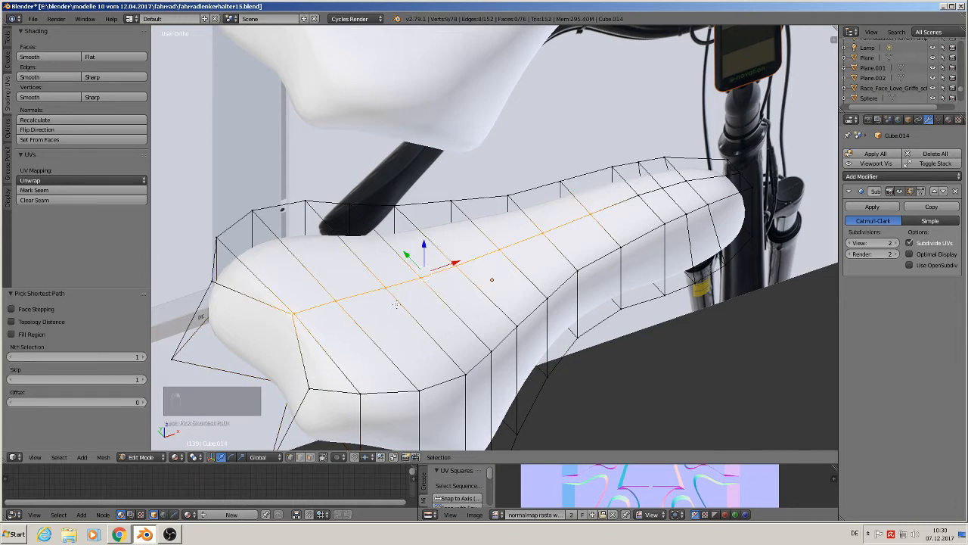
pyautogui.moveTo(394, 305); pyautogui.dragTo(440, 305, button='middle')
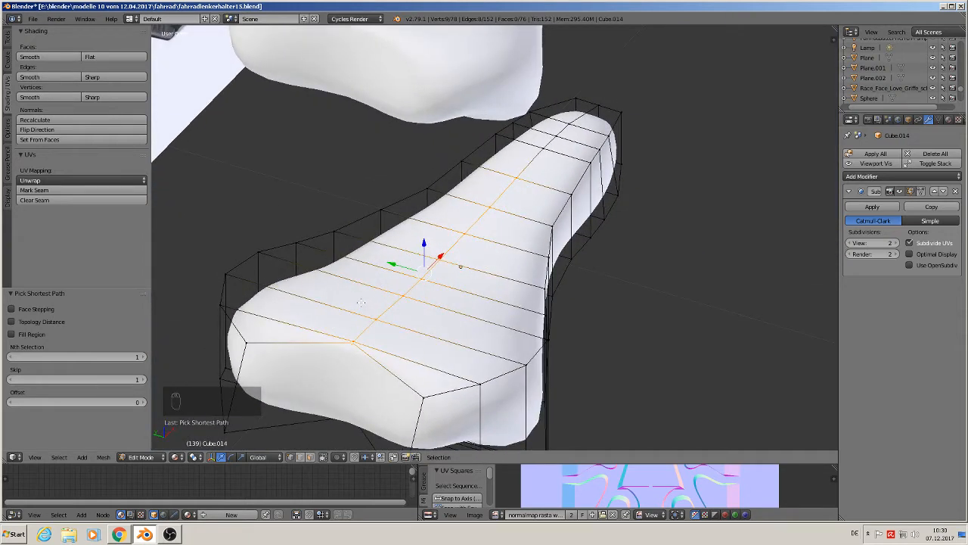
# Step: Add a lengthwise loop cut on each side of the centre line, slid close to it with factors -0.752 and 0.741
pyautogui.hotkey('ctrl', 'r')
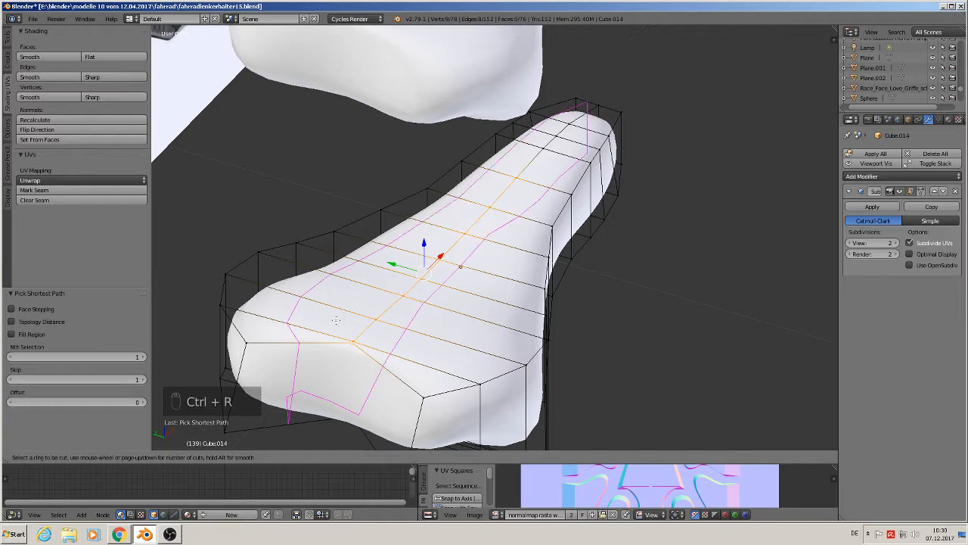
pyautogui.click(336, 320)
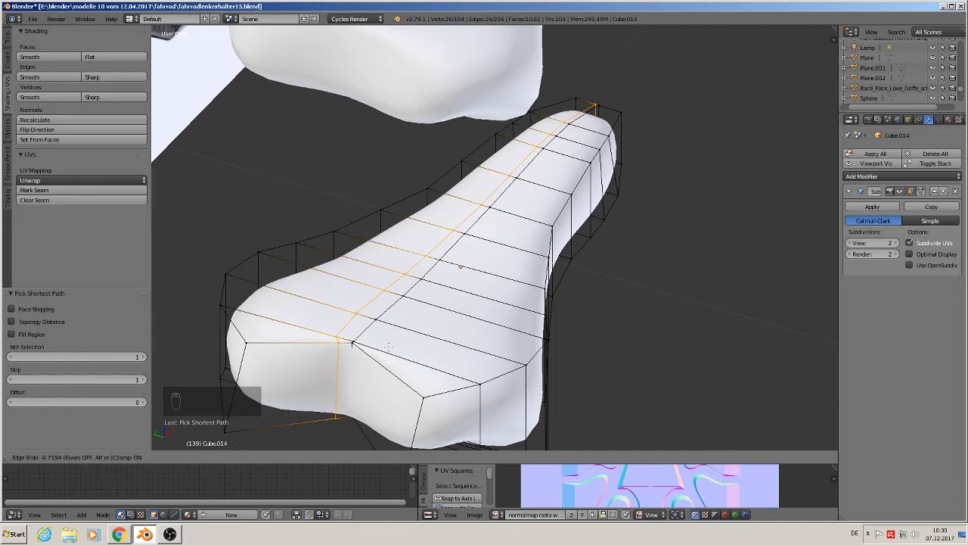
pyautogui.click(390, 347)
pyautogui.hotkey('ctrl', 'r')
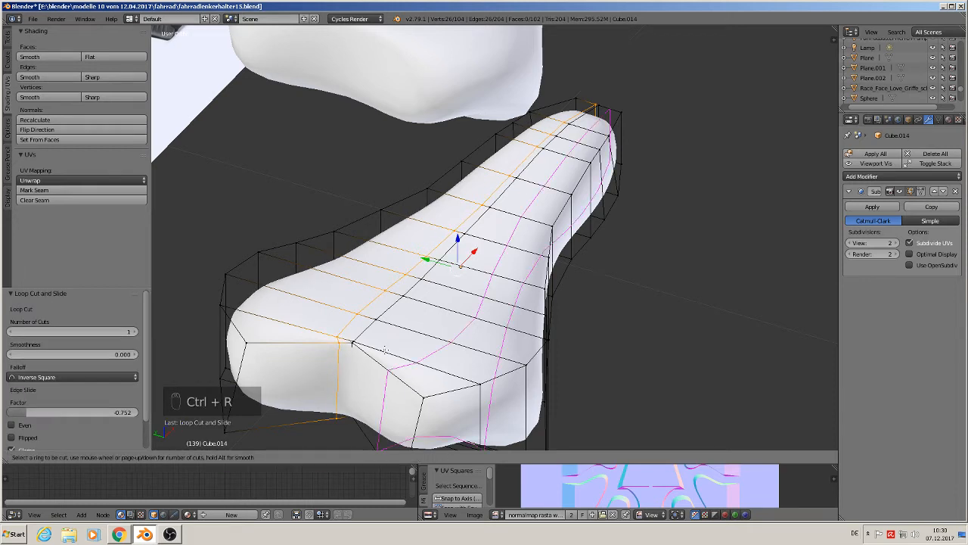
pyautogui.click(347, 333)
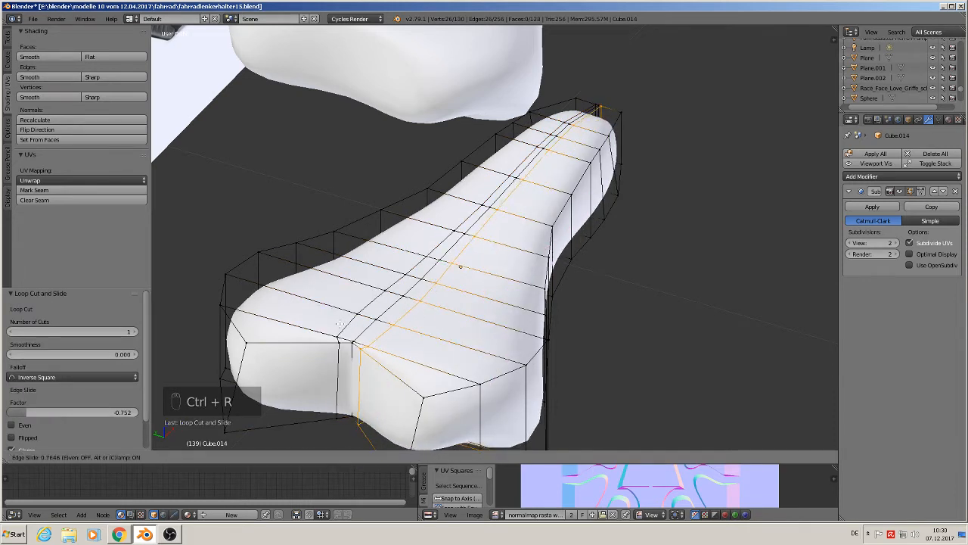
pyautogui.click(469, 246)
# Step: Move the top centre line vertices, from the nose area to the rear edge, -0.015 along Z to form a groove
pyautogui.rightClick(515, 178)
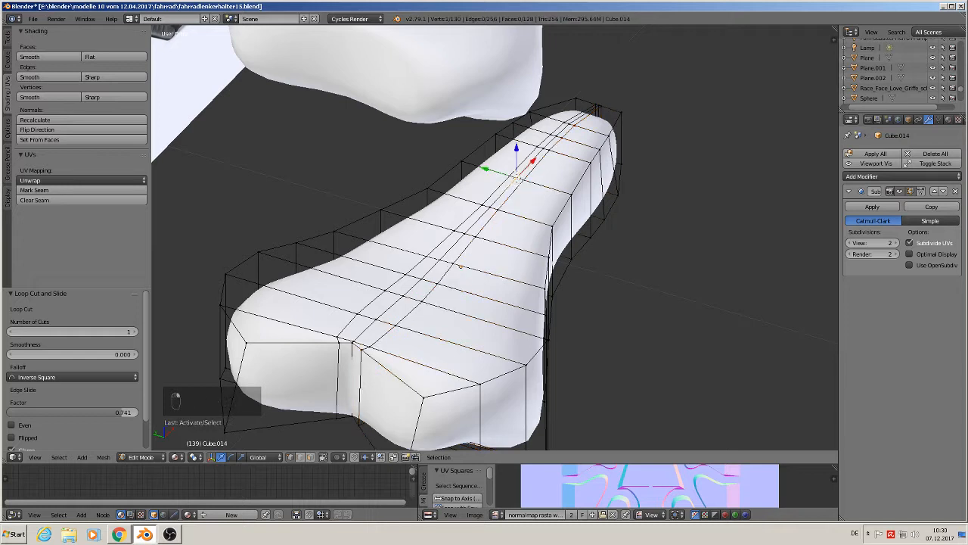
pyautogui.keyDown('ctrl'); pyautogui.rightClick(353, 344); pyautogui.keyUp('ctrl')
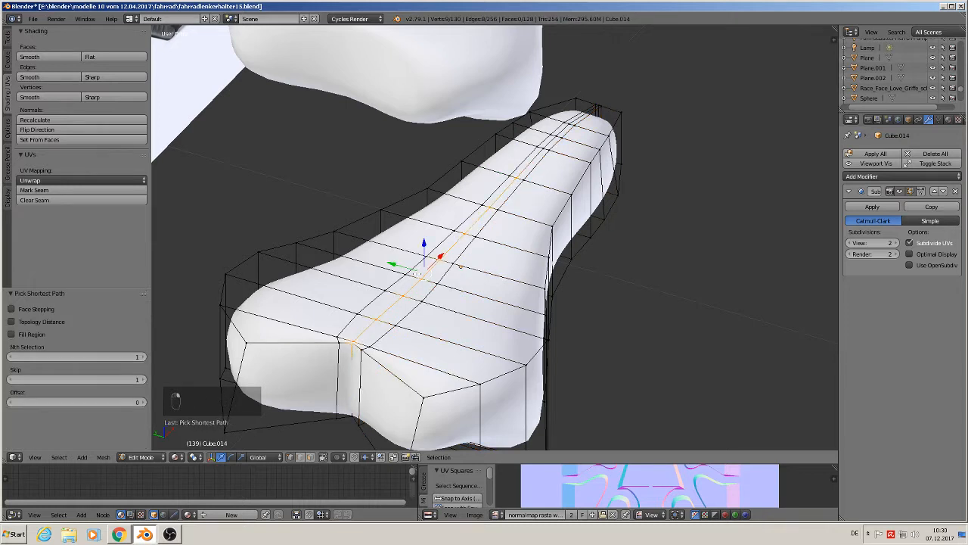
pyautogui.moveTo(424, 244); pyautogui.dragTo(424, 252)
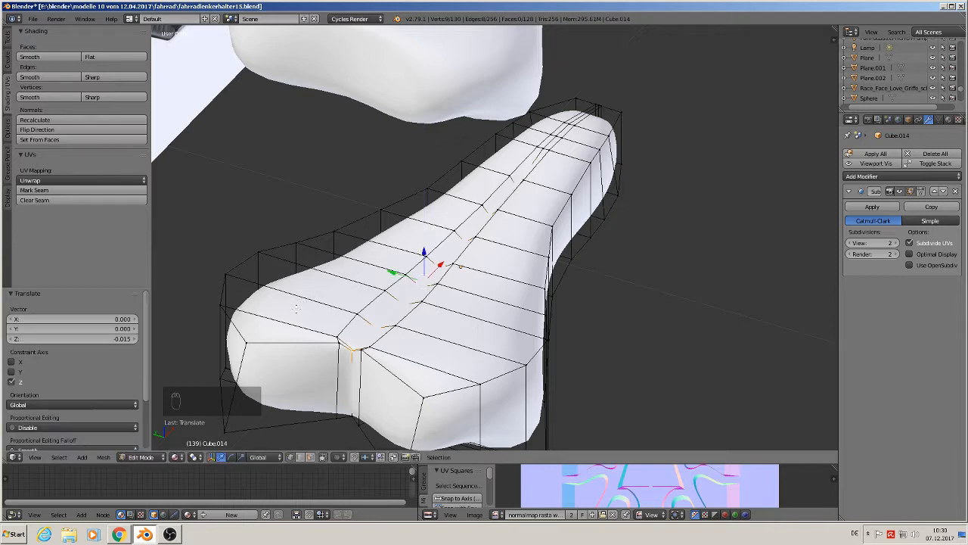
# Step: Add a lengthwise loop cut through each half, sliding the +Y one by factor 0.223 and moving the -Y one 0.008 along Y
pyautogui.hotkey('ctrl', 'r')
pyautogui.click(297, 306)
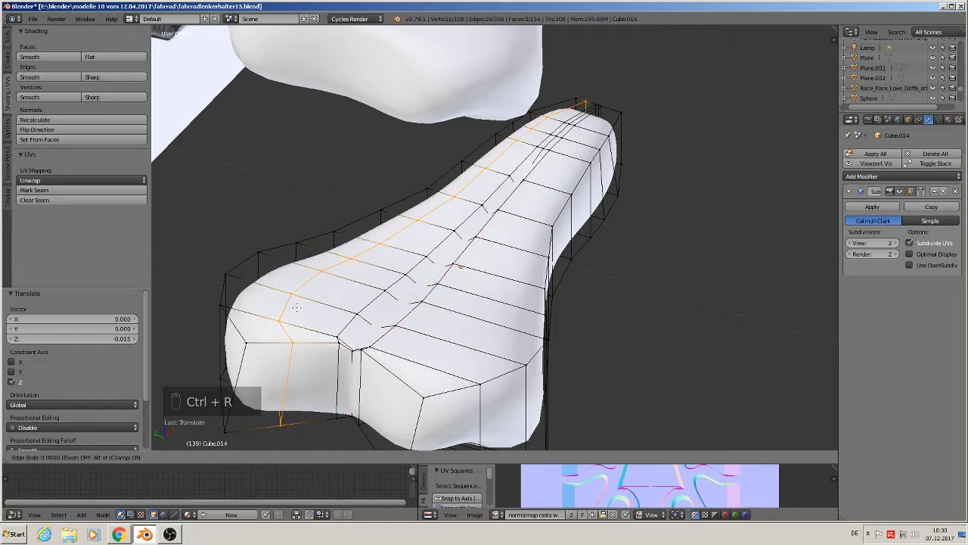
pyautogui.click(310, 313)
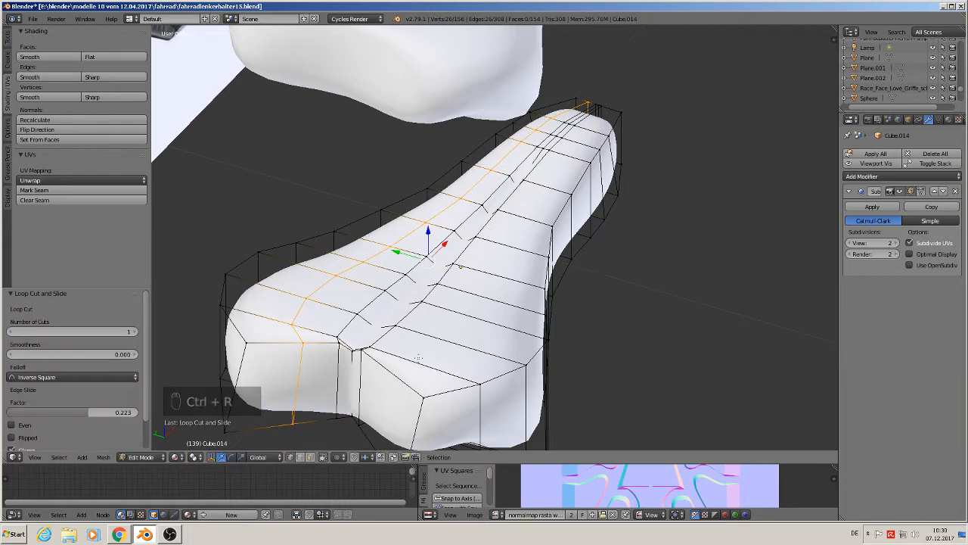
pyautogui.hotkey('ctrl', 'r')
pyautogui.click(454, 357)
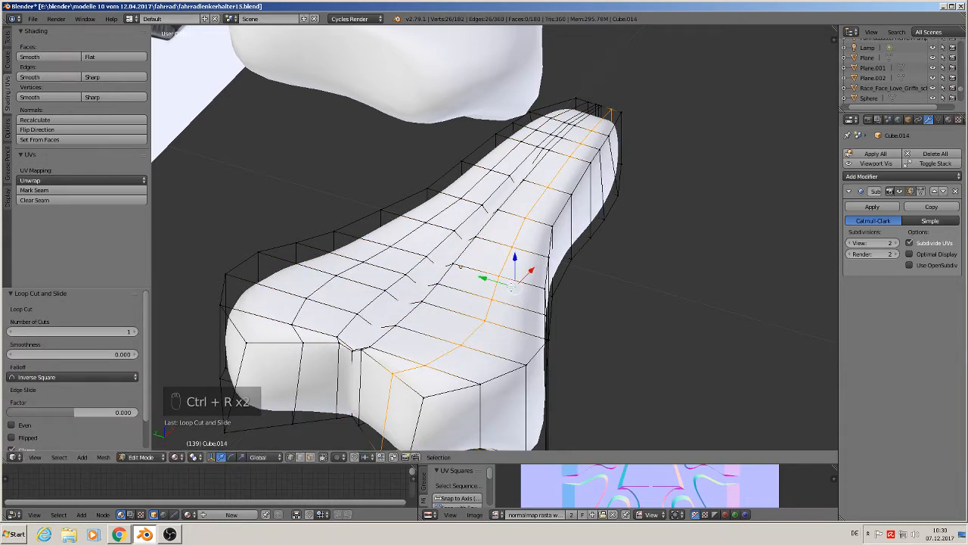
pyautogui.moveTo(491, 279); pyautogui.dragTo(485, 281)
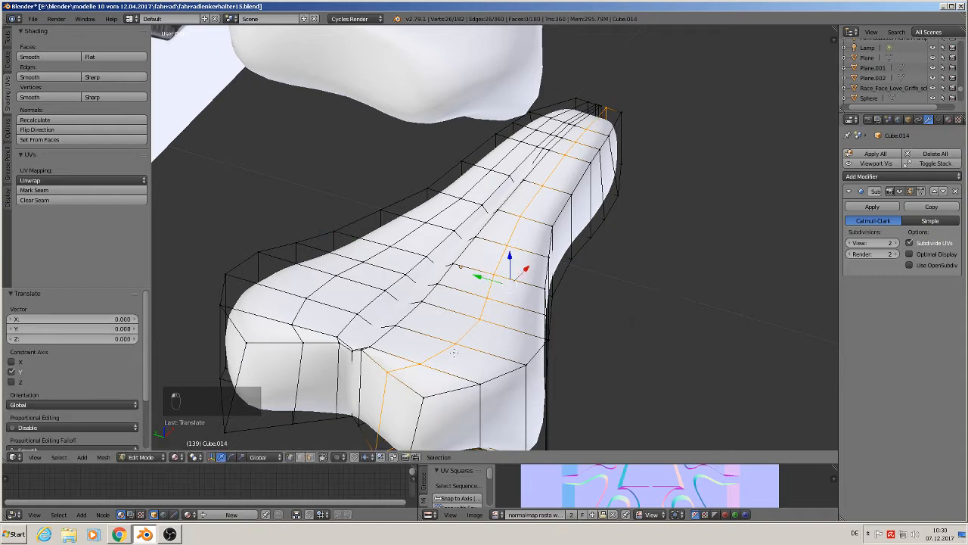
# Step: Raise two rear top vertices on each half's middle loop 0.017 along Z, using Connected proportional editing at size 0.15
pyautogui.press('KP_0')
pyautogui.rightClick(455, 312)
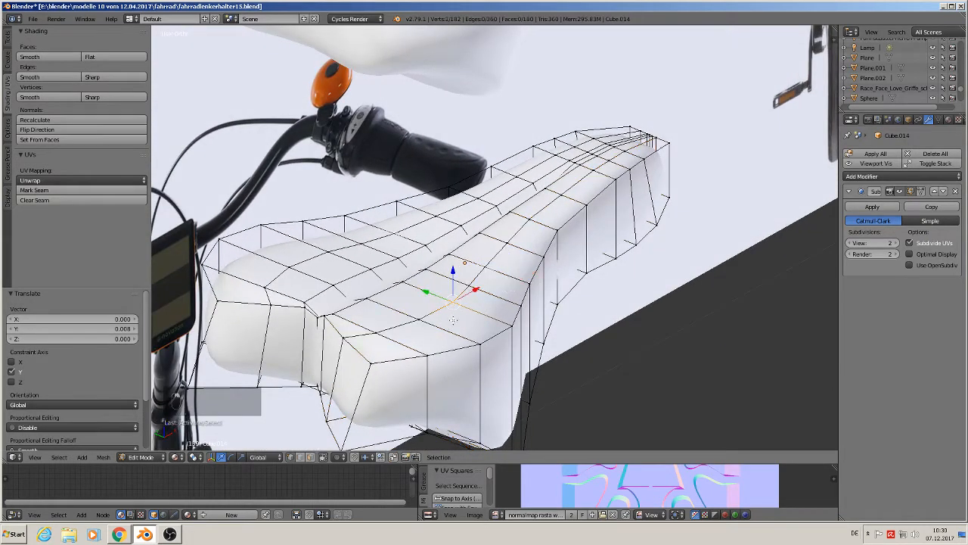
pyautogui.rightClick(429, 320)
pyautogui.keyDown('shift'); pyautogui.rightClick(287, 266); pyautogui.keyUp('shift')
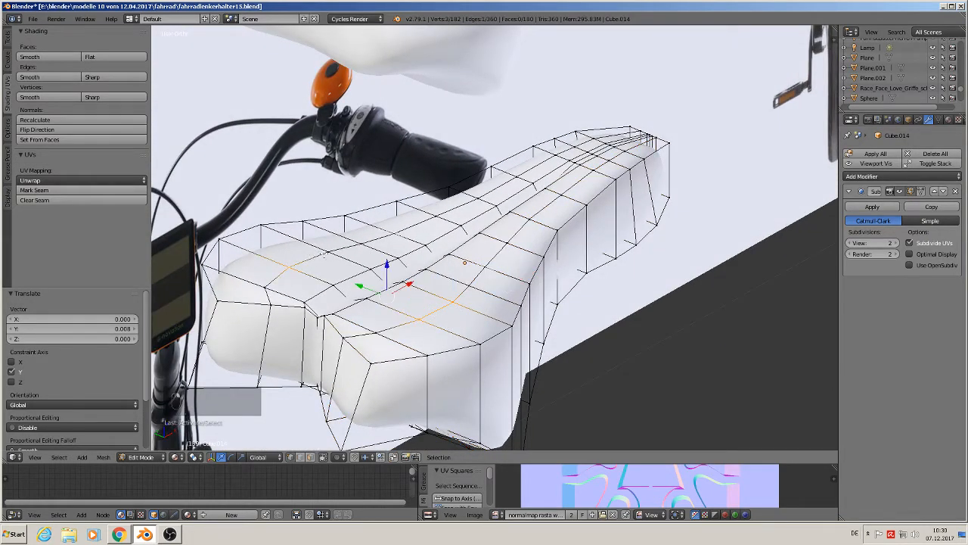
pyautogui.keyDown('shift'); pyautogui.rightClick(322, 252); pyautogui.keyUp('shift')
pyautogui.moveTo(374, 313); pyautogui.dragTo(386, 340, button='middle')
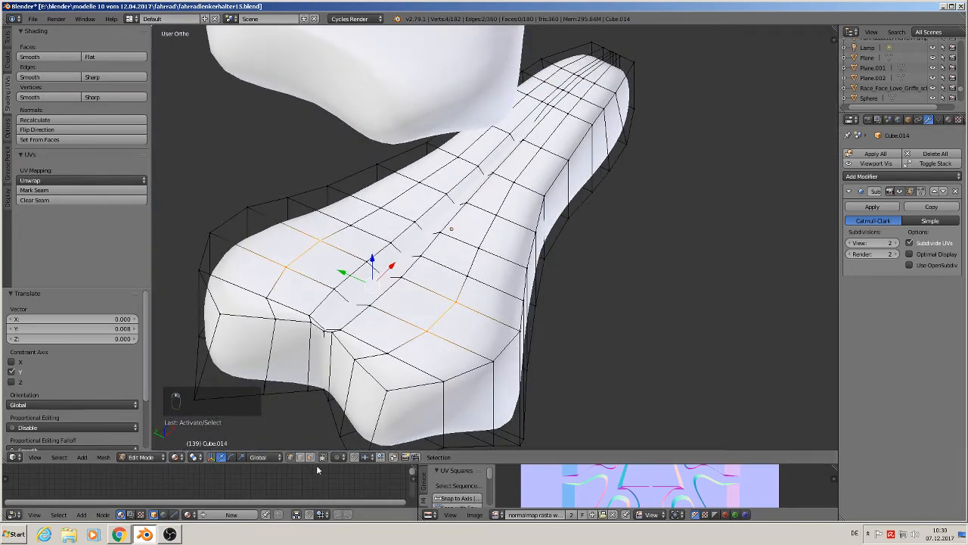
pyautogui.click(337, 457)
pyautogui.click(360, 412)
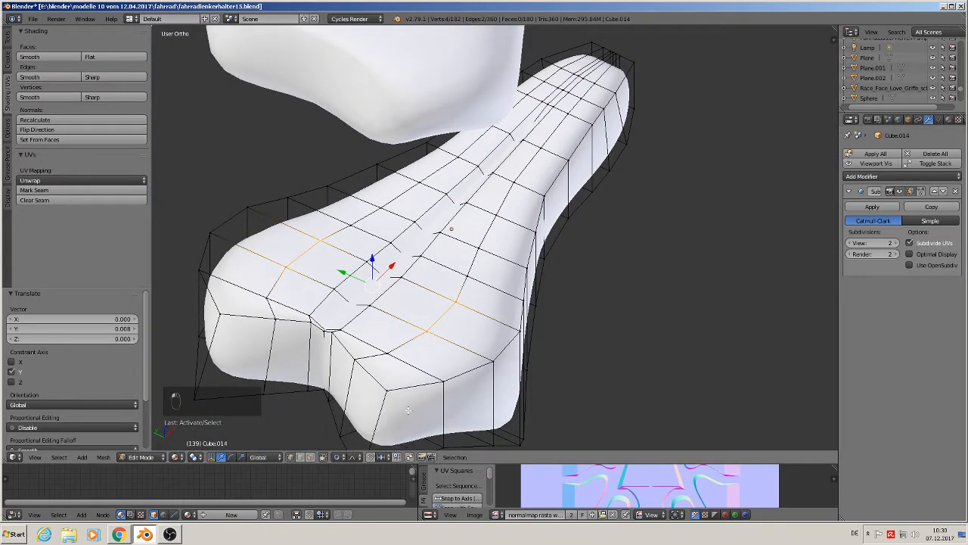
pyautogui.moveTo(361, 415); pyautogui.dragTo(404, 378, button='middle')
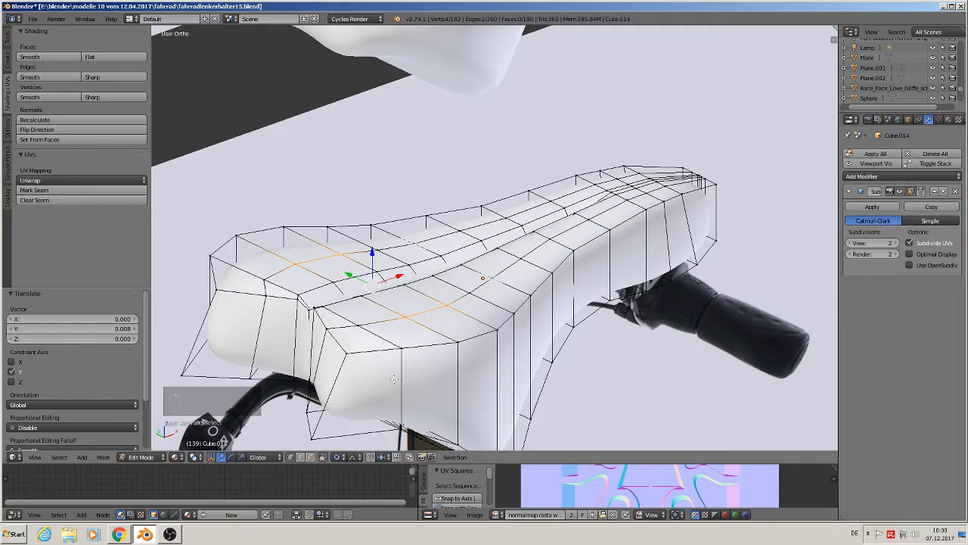
pyautogui.press('g')
pyautogui.press('z')
pyautogui.scroll(5, 394, 379)
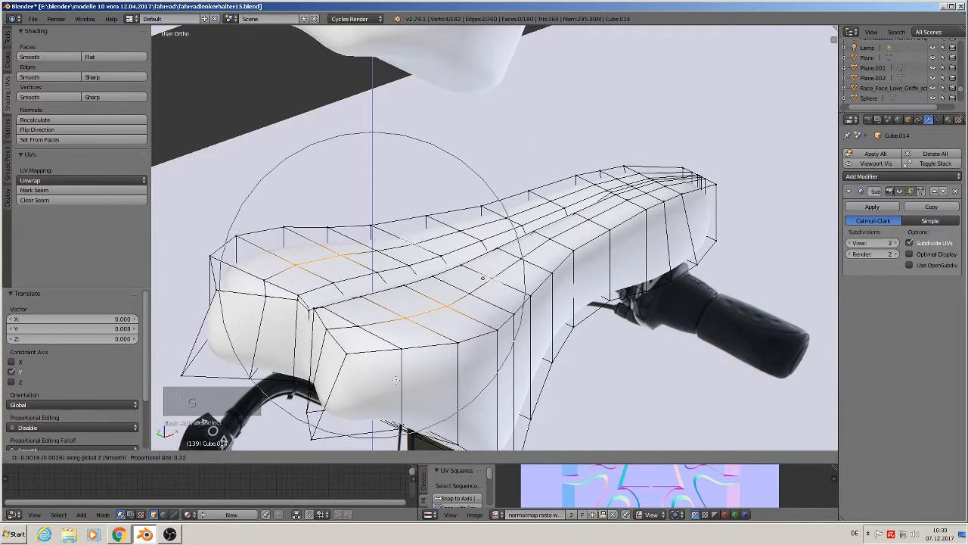
pyautogui.scroll(4, 395, 379)
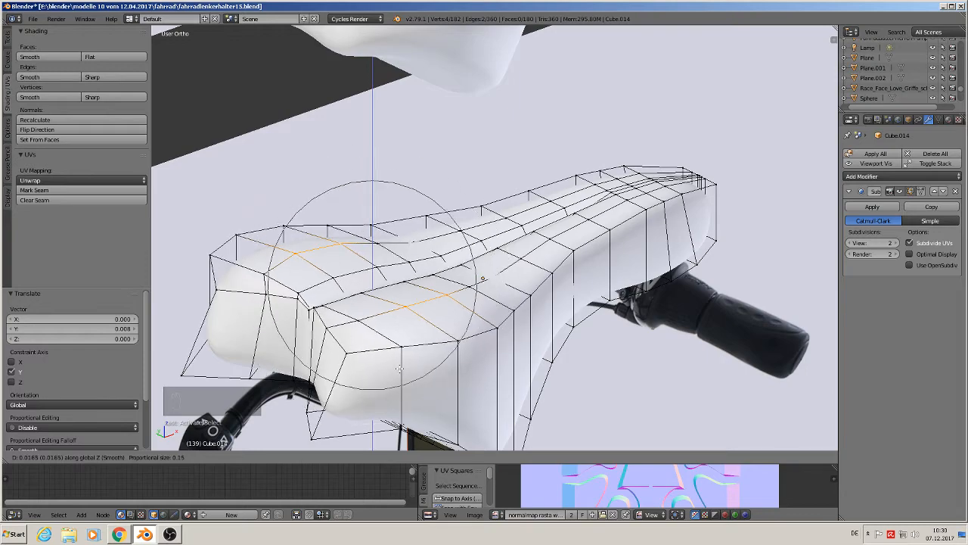
pyautogui.click(398, 369)
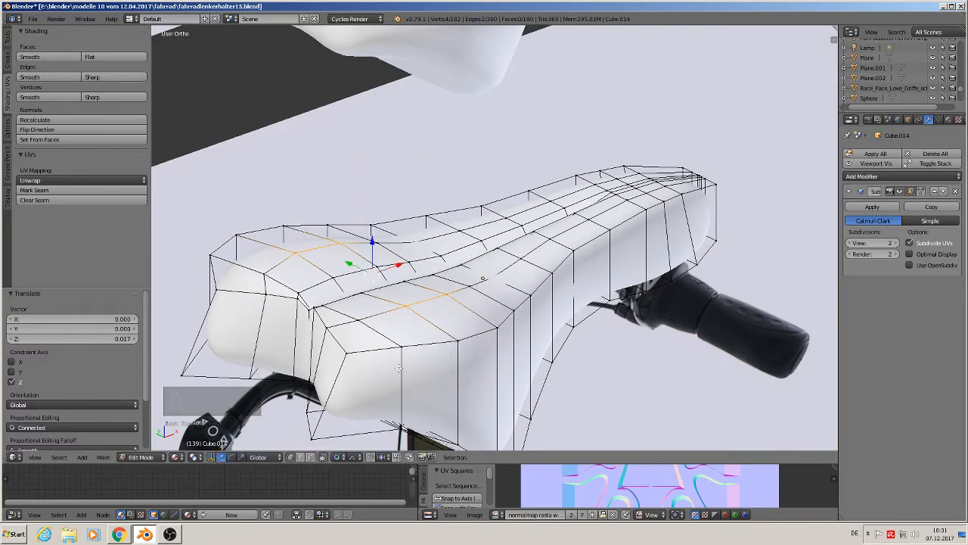
# Step: Raise the same four rear top vertices about another 0.025 along Z with a proportional size of 0.12
pyautogui.press('Tab')
pyautogui.moveTo(407, 379); pyautogui.dragTo(243, 356, button='middle')
pyautogui.press('Tab')
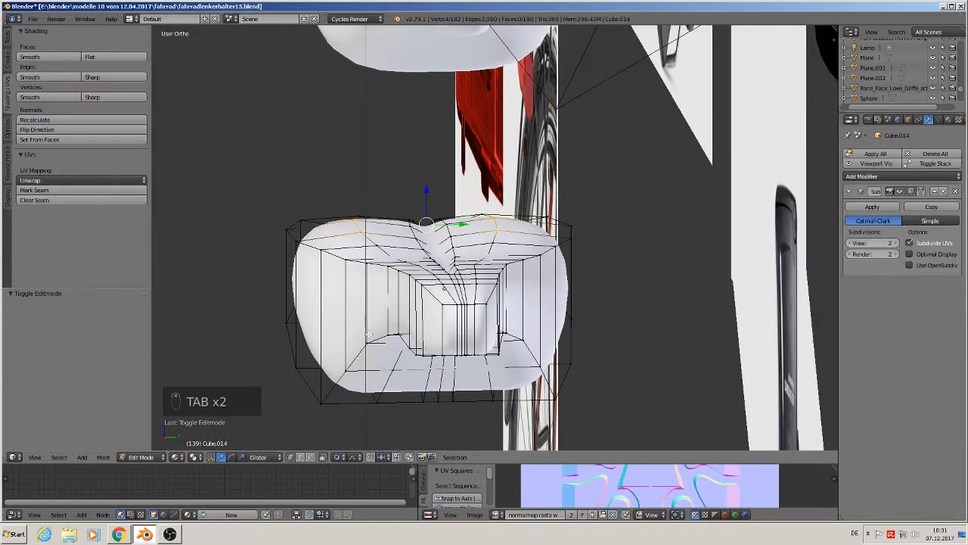
pyautogui.scroll(2, 369, 333)
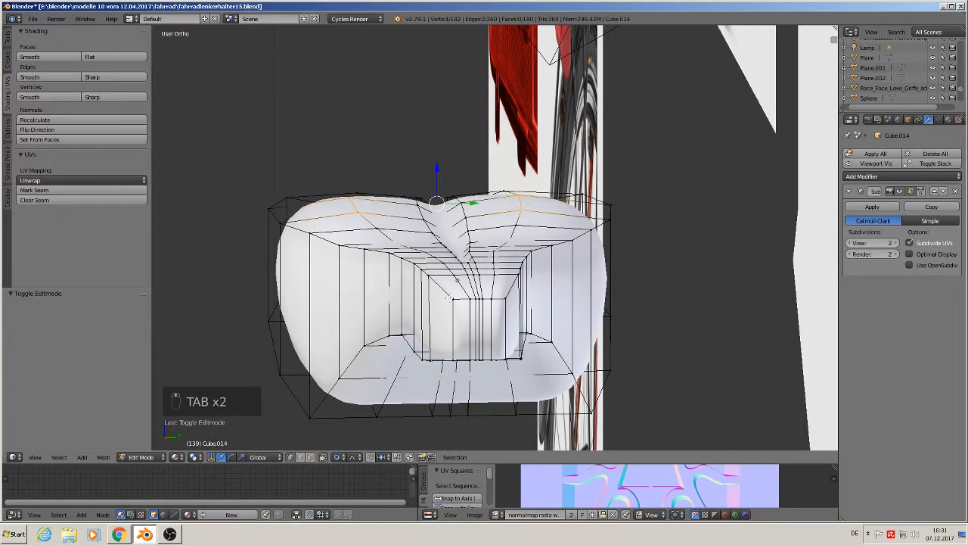
pyautogui.press('g')
pyautogui.press('z')
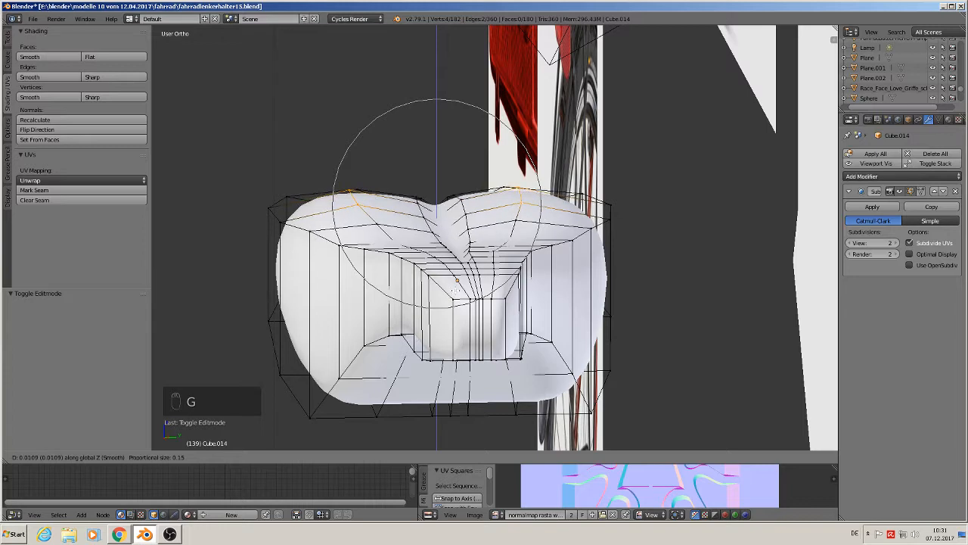
pyautogui.scroll(3, 437, 203)
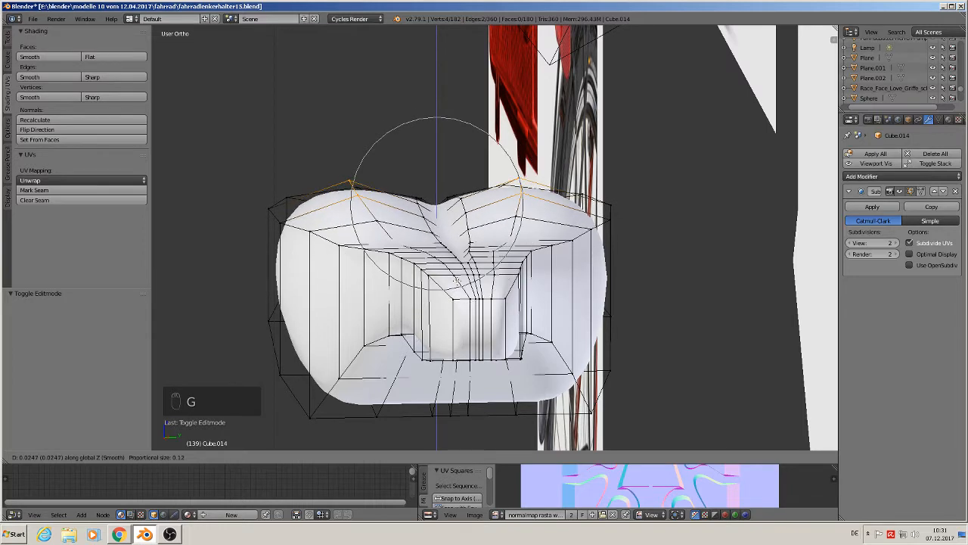
pyautogui.click(464, 296)
pyautogui.press('Tab')
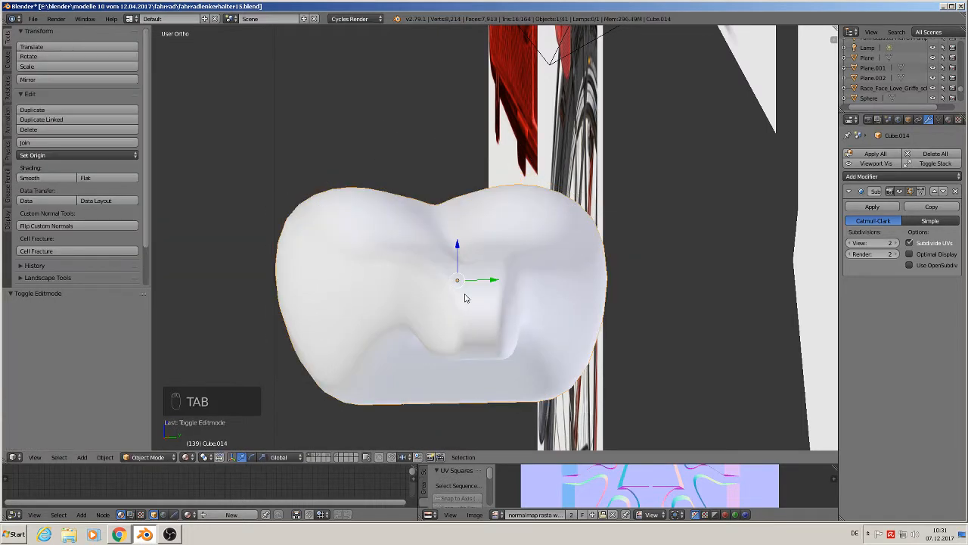
pyautogui.moveTo(464, 296); pyautogui.dragTo(714, 320, button='middle')
# Step: Add an unslid horizontal loop cut around the saddle's side walls at mid-height
pyautogui.press('Tab')
pyautogui.moveTo(615, 326); pyautogui.dragTo(477, 276, button='middle')
pyautogui.hotkey('ctrl', 'r')
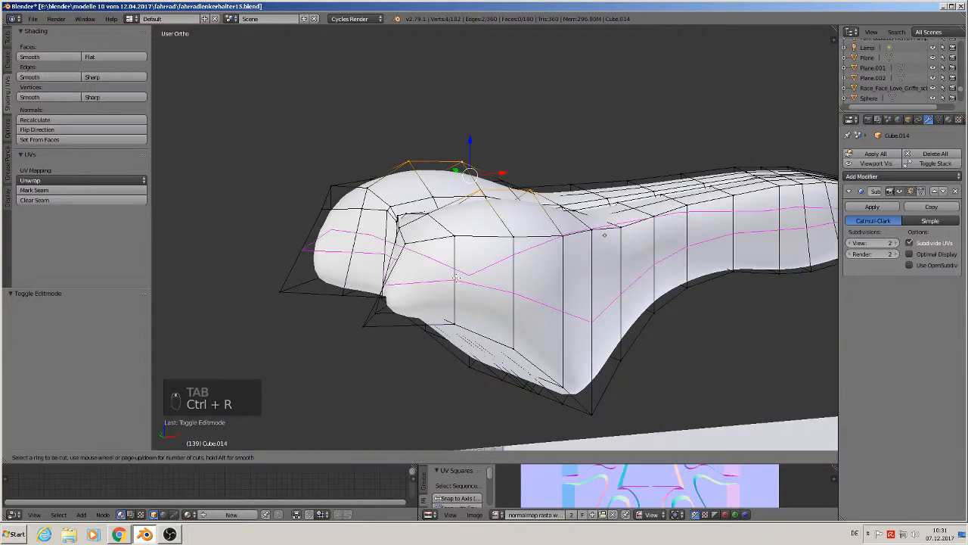
pyautogui.click(456, 277)
pyautogui.rightClick(456, 278)
pyautogui.moveTo(456, 278); pyautogui.dragTo(544, 287, button='middle')
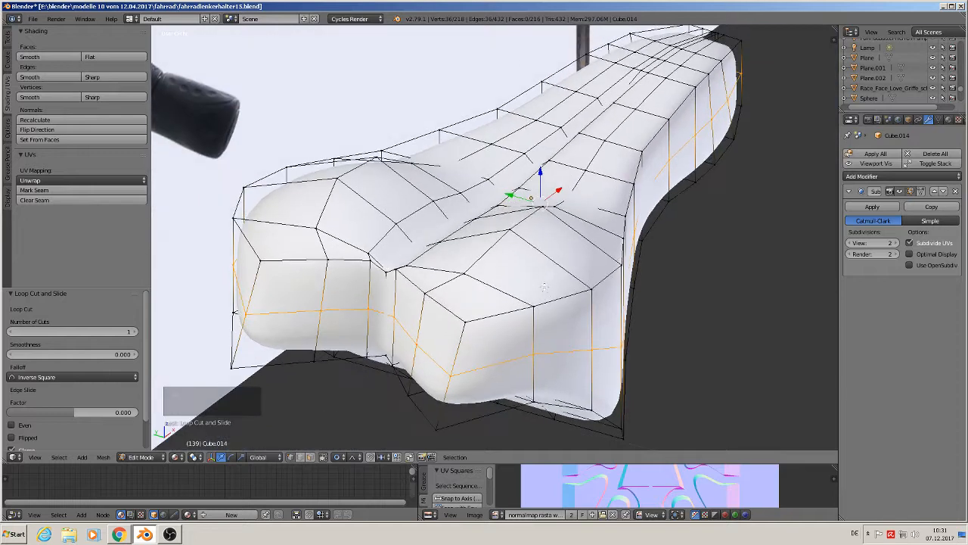
# Step: Select the path of vertices along the saddle's upper -Y side edge, from the nose to the rear corner
pyautogui.rightClick(745, 35)
pyautogui.click(742, 40)
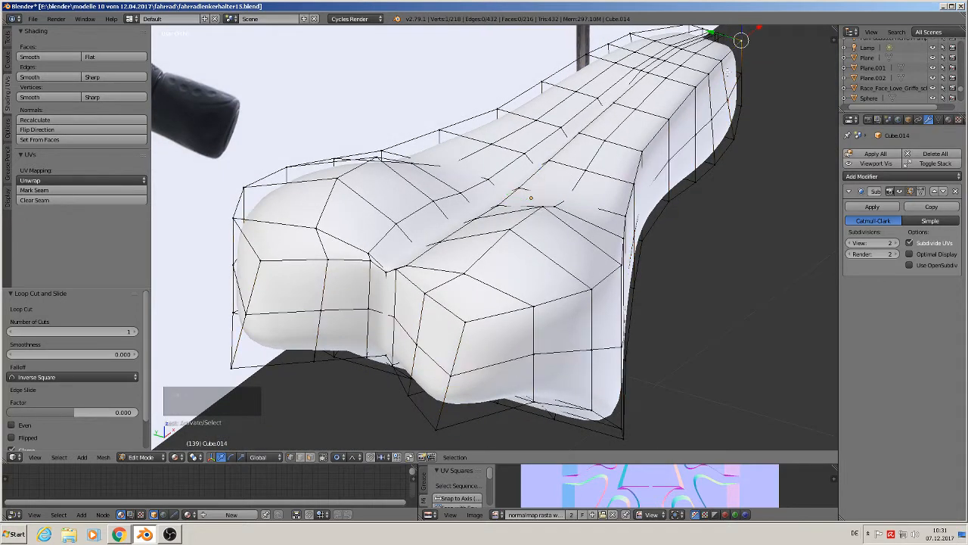
pyautogui.keyDown('ctrl'); pyautogui.rightClick(462, 321); pyautogui.keyUp('ctrl')
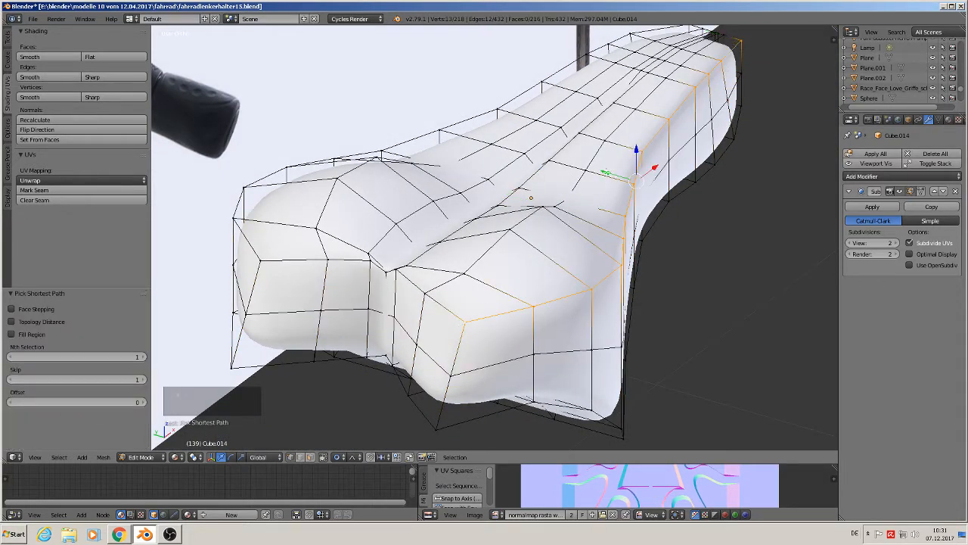
# Step: Try to move the selected upper side edge along Y with proportional editing
pyautogui.press('g')
pyautogui.press('y')
pyautogui.press('Return')
pyautogui.hotkey('ctrl', 'z')
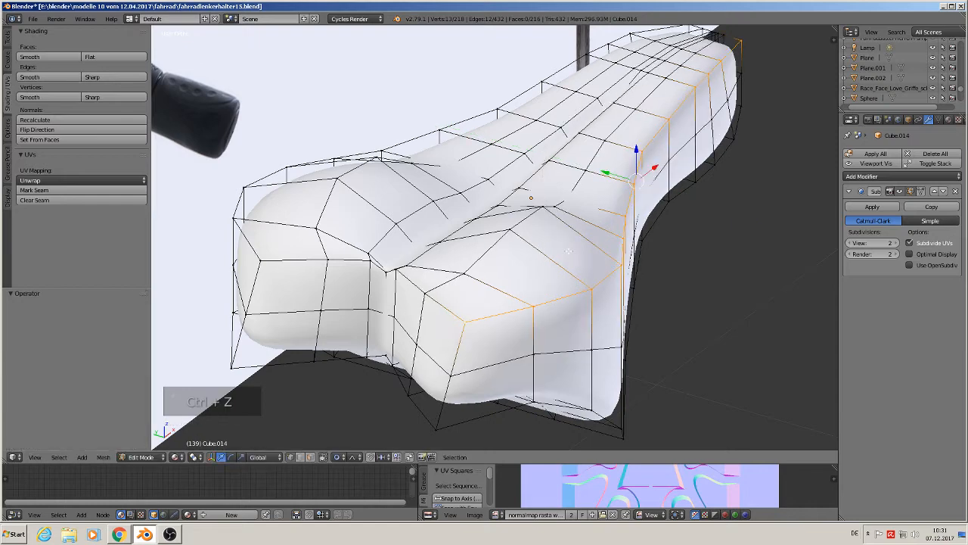
# Step: Disable proportional editing and move the selected -Y upper side edge 0.029 inward along Y, followed by 0.007 back outward
pyautogui.click(338, 457)
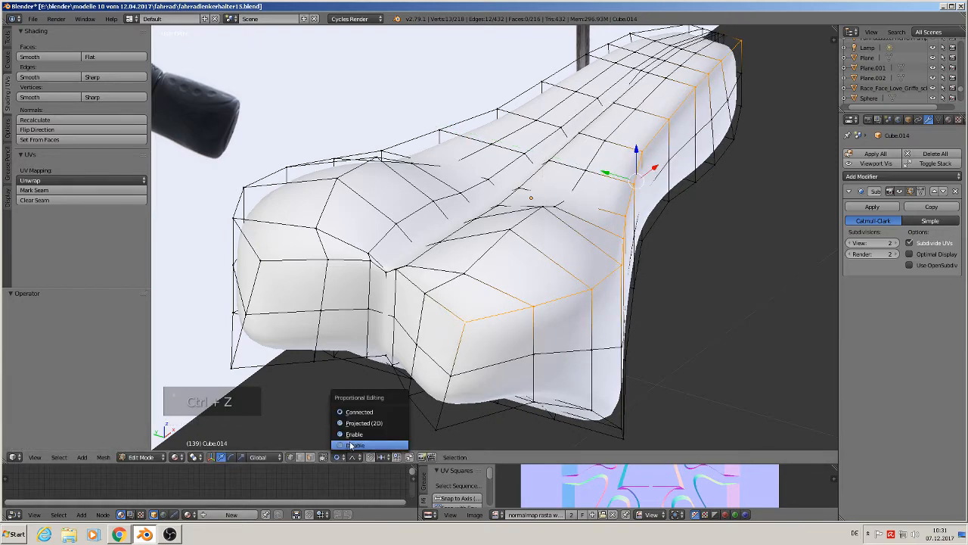
pyautogui.click(351, 446)
pyautogui.moveTo(609, 173); pyautogui.dragTo(589, 166)
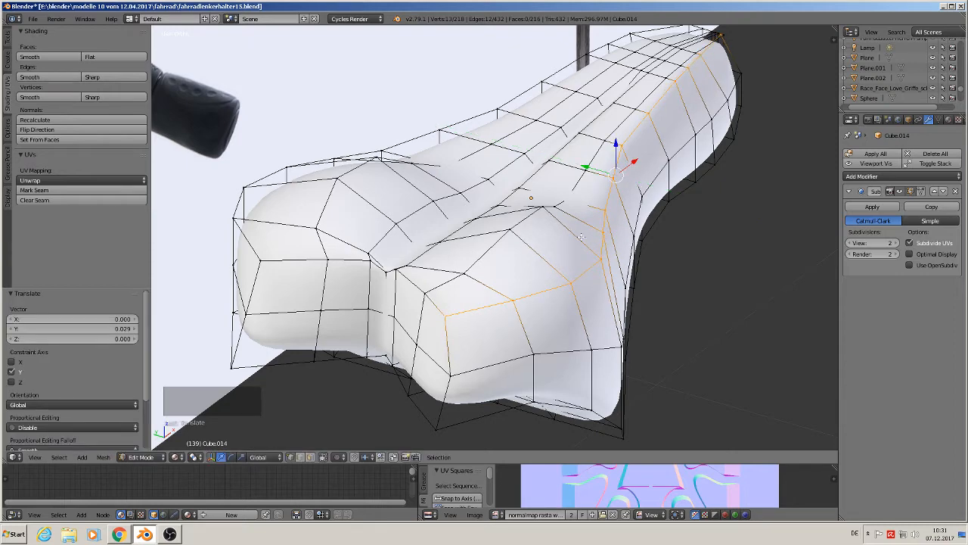
pyautogui.keyDown('shift'); pyautogui.moveTo(646, 104); pyautogui.dragTo(695, 147, button='middle'); pyautogui.keyUp('shift')
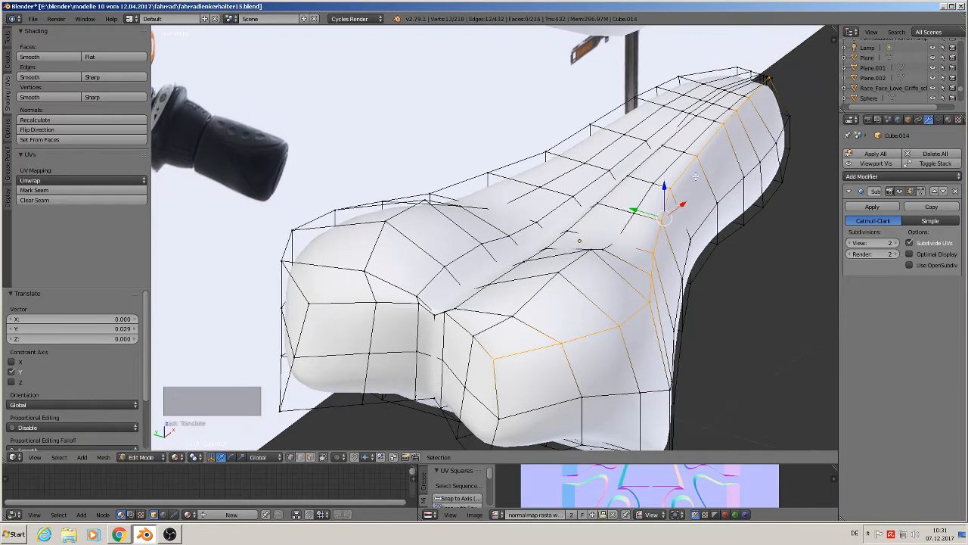
pyautogui.moveTo(634, 211); pyautogui.dragTo(633, 215)
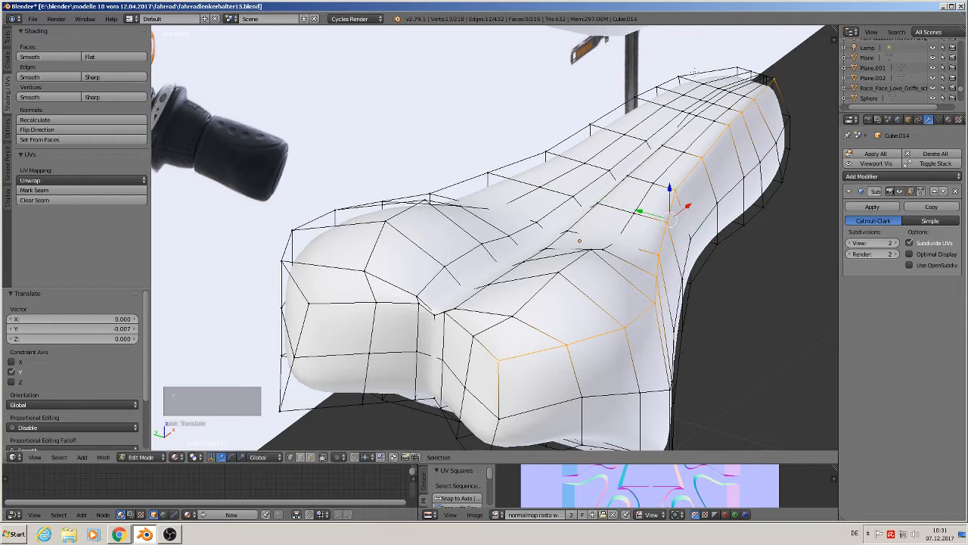
# Step: Select the vertex path along the saddle's upper +Y side edge from nose to rear corner and move it -0.015 along Y
pyautogui.rightClick(733, 70)
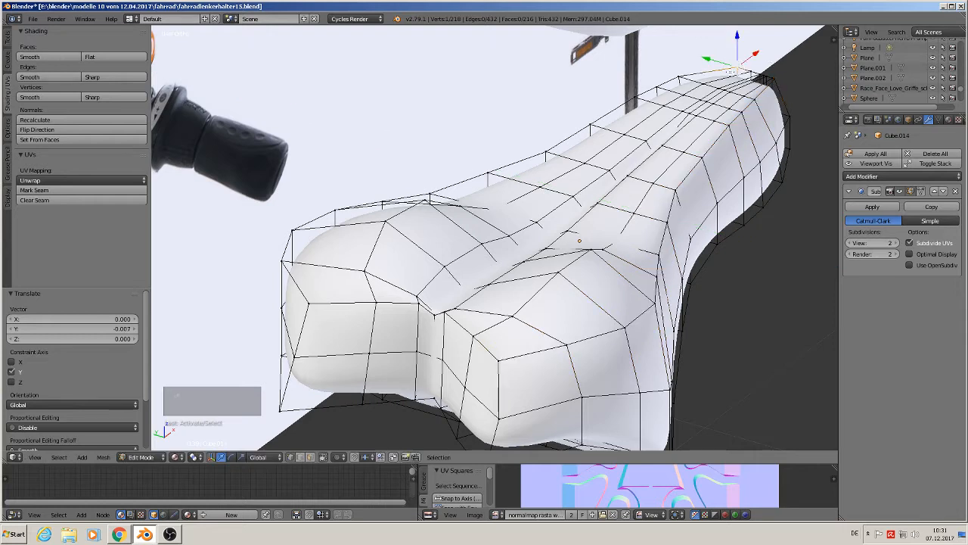
pyautogui.keyDown('ctrl'); pyautogui.rightClick(313, 303); pyautogui.keyUp('ctrl')
pyautogui.press('g')
pyautogui.press('y')
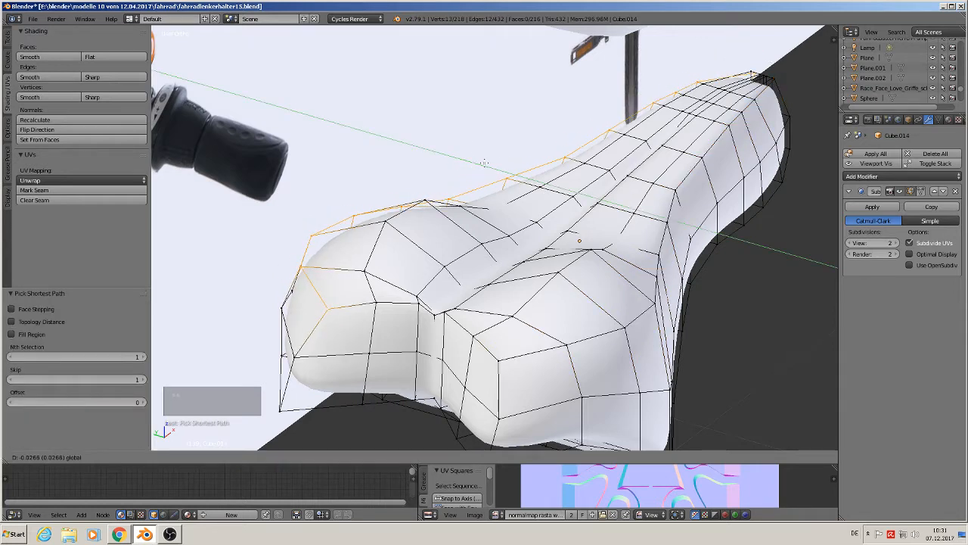
pyautogui.click(521, 256)
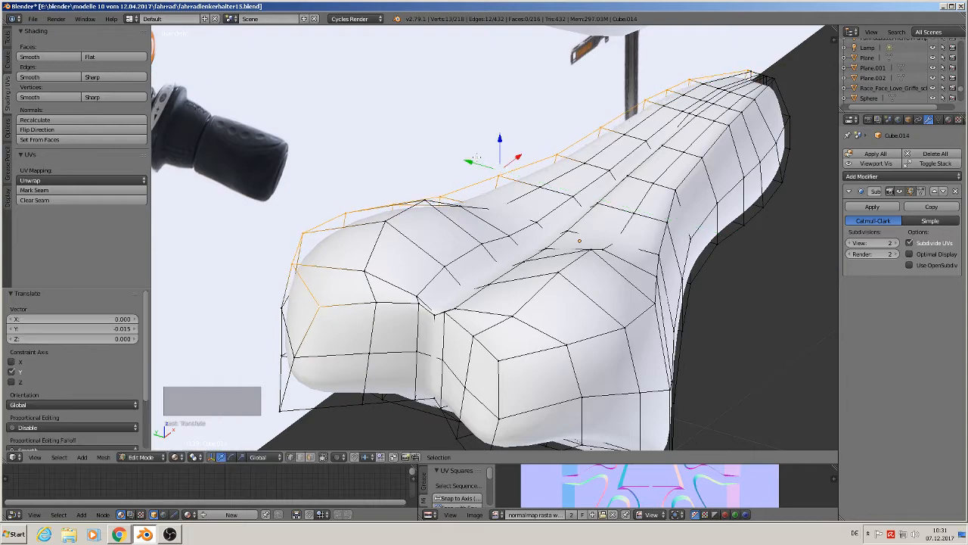
# Step: Select five vertices around the inner rear corner of the -Y pad beside the groove and move them 0.022 along X
pyautogui.press('Tab')
pyautogui.moveTo(521, 256); pyautogui.dragTo(329, 195, button='middle')
pyautogui.press('Tab')
pyautogui.scroll(1, 488, 228)
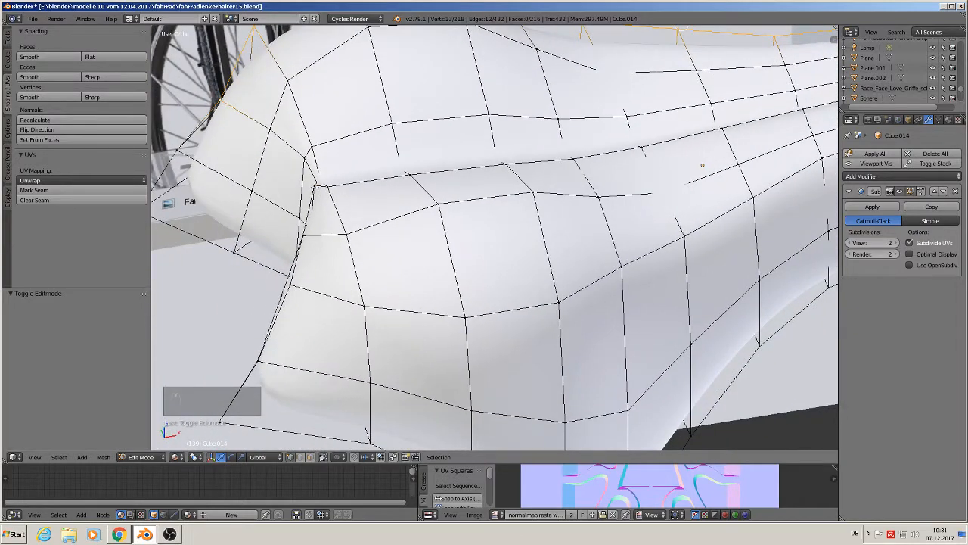
pyautogui.rightClick(315, 188)
pyautogui.keyDown('shift'); pyautogui.rightClick(304, 240); pyautogui.keyUp('shift')
pyautogui.keyDown('shift'); pyautogui.rightClick(291, 286); pyautogui.keyUp('shift')
pyautogui.moveTo(318, 295); pyautogui.dragTo(332, 237, button='middle')
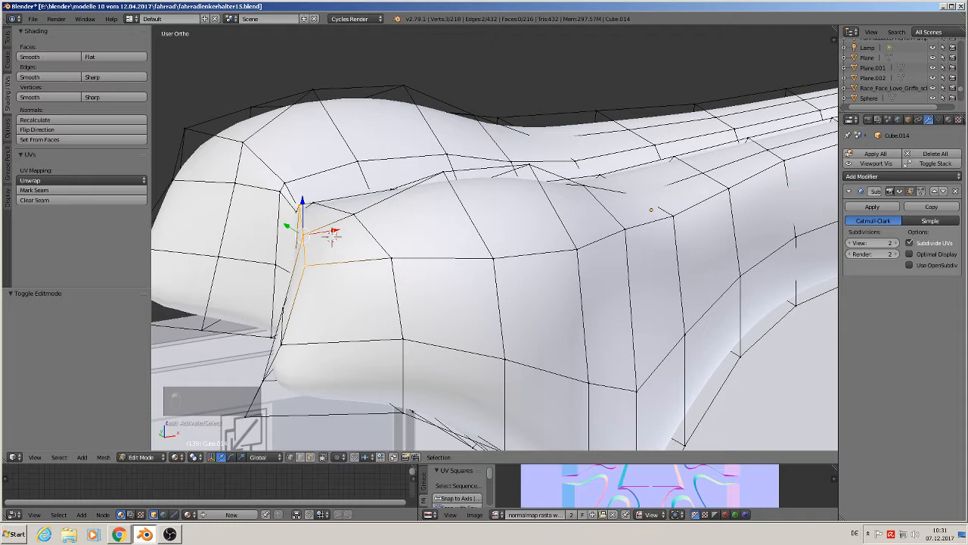
pyautogui.keyDown('shift'); pyautogui.rightClick(320, 202); pyautogui.keyUp('shift')
pyautogui.keyDown('shift'); pyautogui.rightClick(353, 216); pyautogui.keyUp('shift')
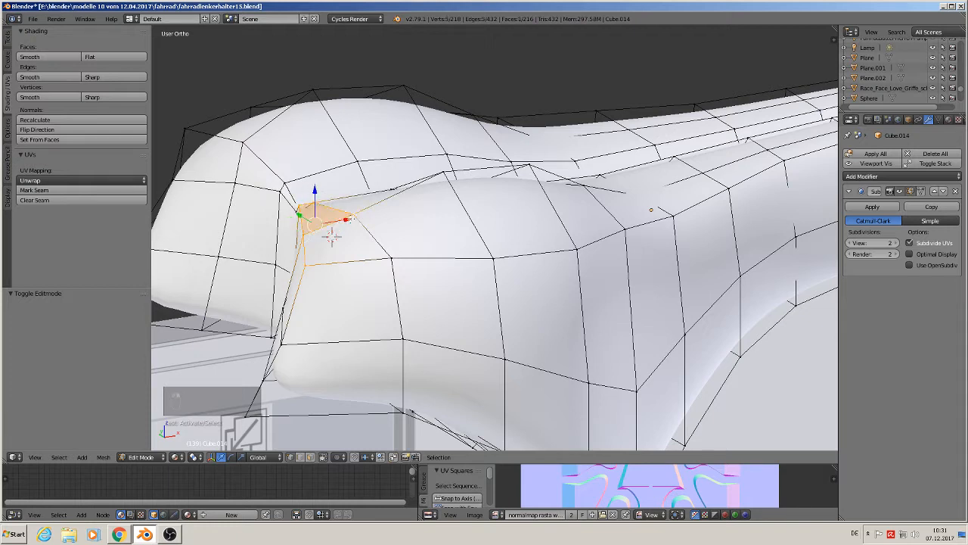
pyautogui.moveTo(351, 218); pyautogui.dragTo(372, 219)
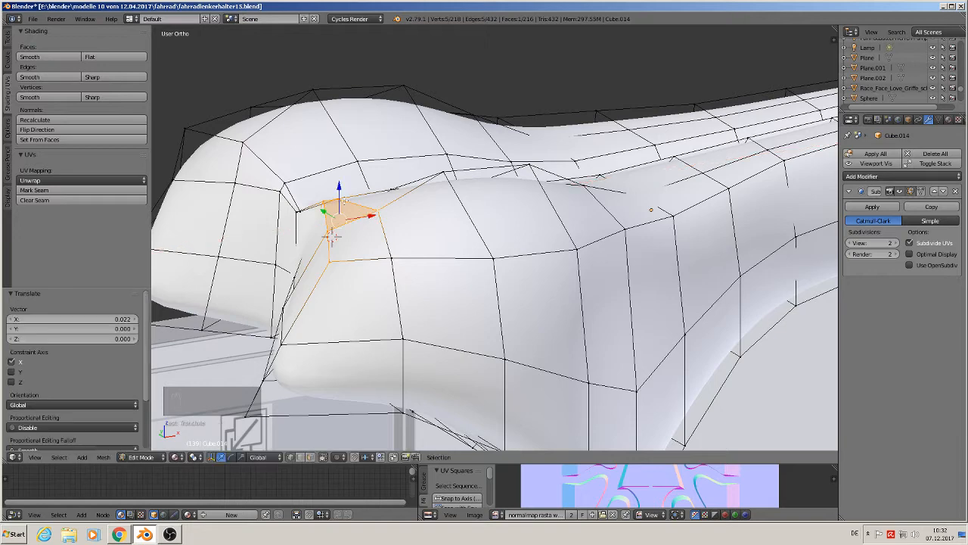
# Step: Select the rearmost row of four top vertices from the groove centre across the +Y pad and shift them forward along X
pyautogui.moveTo(322, 189); pyautogui.dragTo(320, 196, button='middle')
pyautogui.rightClick(316, 187)
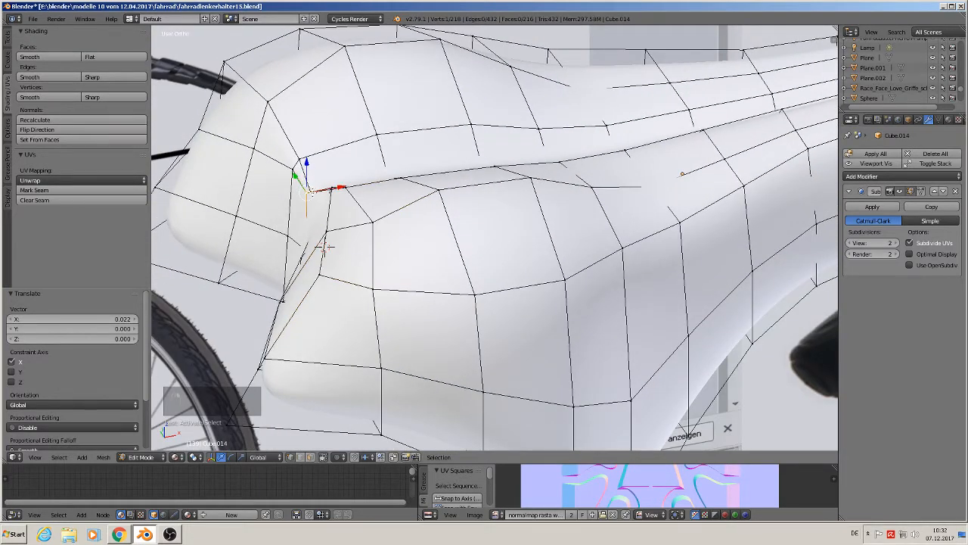
pyautogui.scroll(4, 311, 192)
pyautogui.press('z')
pyautogui.press('t')
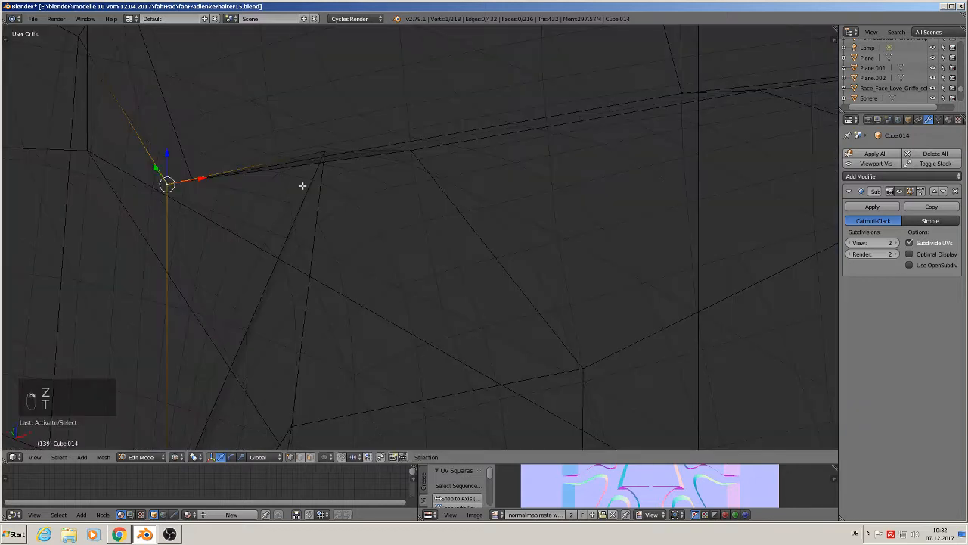
pyautogui.moveTo(203, 185); pyautogui.dragTo(214, 209, button='middle')
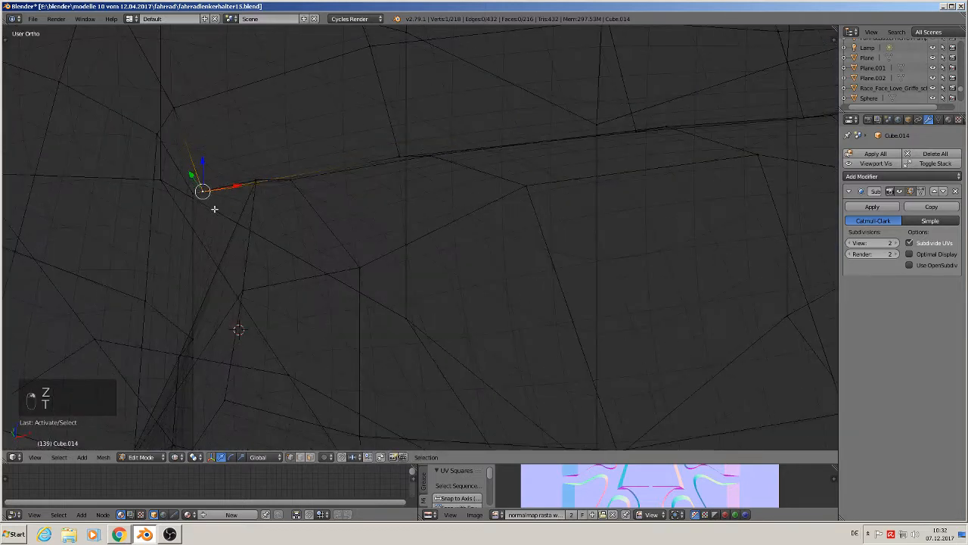
pyautogui.press('z')
pyautogui.scroll(-6, 195, 239)
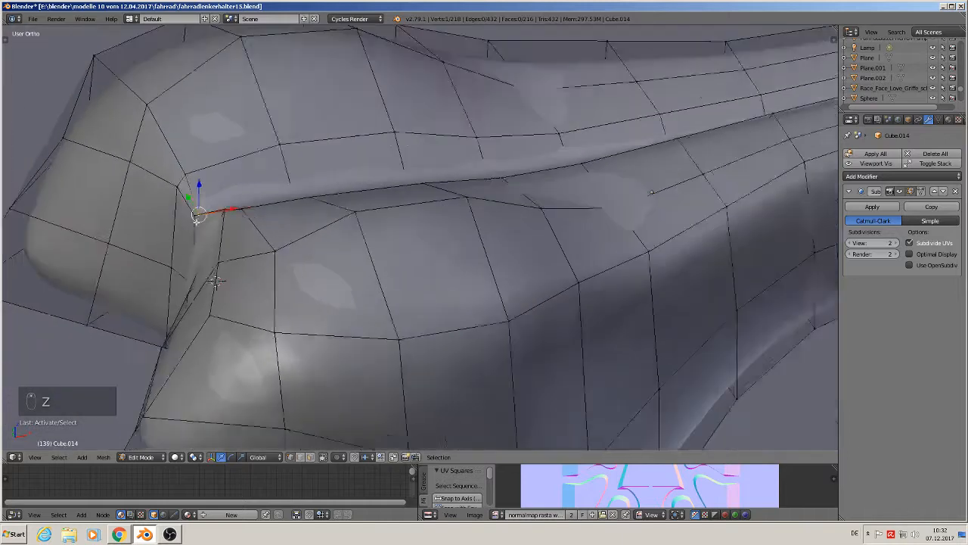
pyautogui.keyDown('shift'); pyautogui.rightClick(124, 106); pyautogui.keyUp('shift')
pyautogui.moveTo(125, 106); pyautogui.dragTo(178, 173, button='middle')
pyautogui.keyDown('ctrl'); pyautogui.rightClick(163, 141); pyautogui.keyUp('ctrl')
pyautogui.keyDown('ctrl'); pyautogui.rightClick(185, 203); pyautogui.keyUp('ctrl')
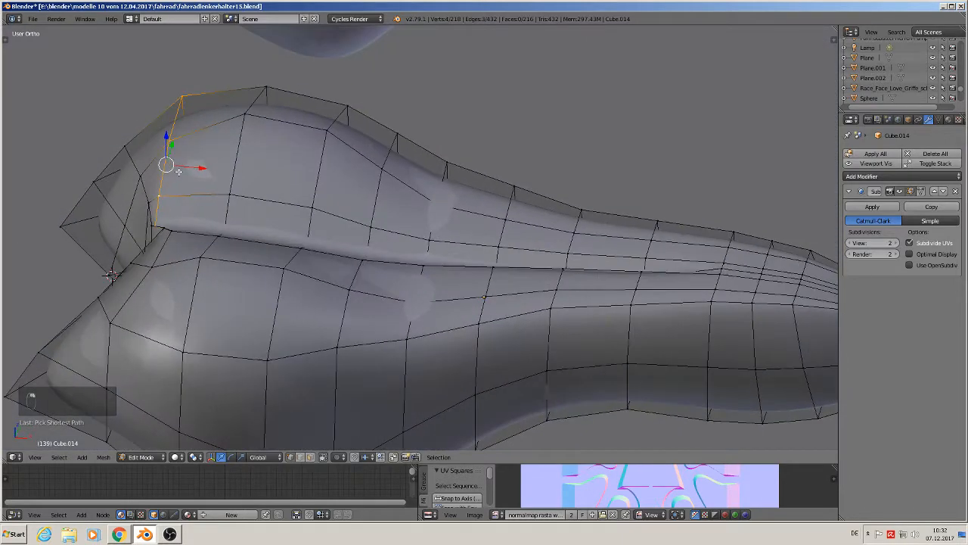
pyautogui.moveTo(186, 167); pyautogui.dragTo(212, 177)
# Step: Lower the two rear-edge vertices flanking the central groove and the groove's centre vertex along Z
pyautogui.press('Tab')
pyautogui.moveTo(212, 178); pyautogui.dragTo(333, 176, button='middle')
pyautogui.press('Tab')
pyautogui.scroll(5, 406, 245)
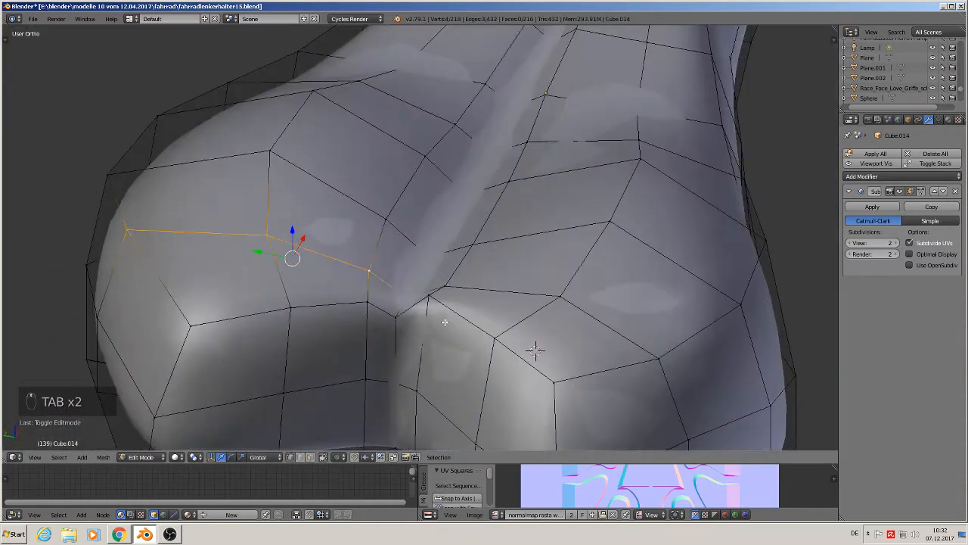
pyautogui.moveTo(425, 342); pyautogui.dragTo(449, 302, button='middle')
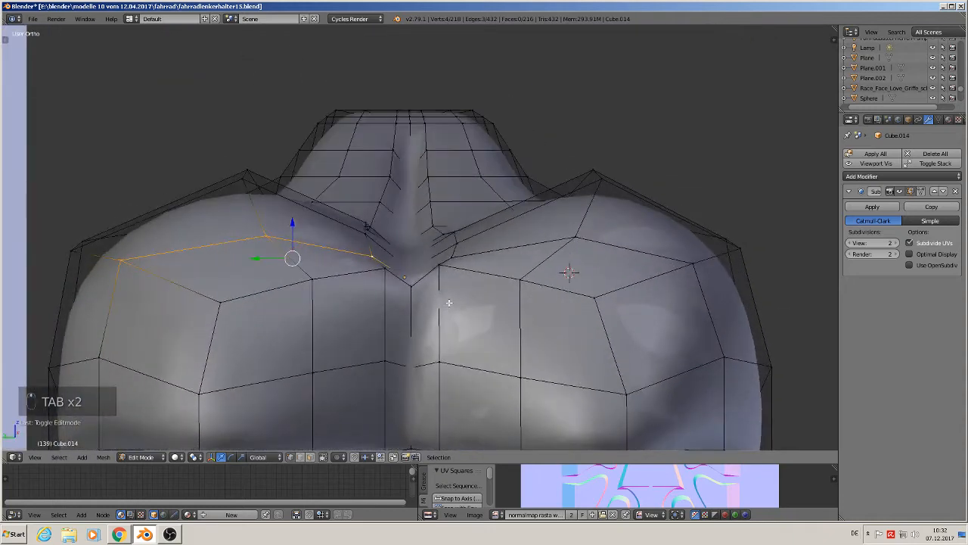
pyautogui.rightClick(439, 268)
pyautogui.keyDown('shift'); pyautogui.rightClick(382, 271); pyautogui.keyUp('shift')
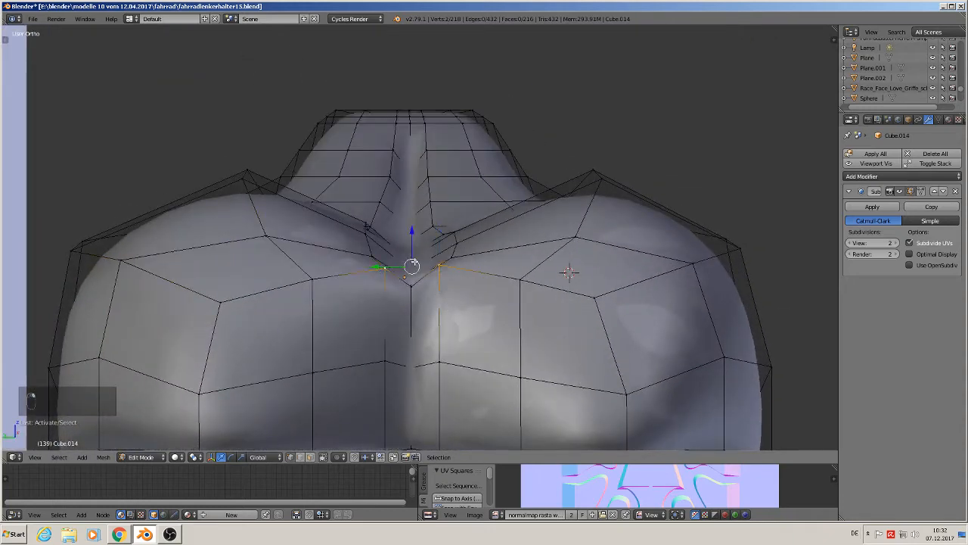
pyautogui.moveTo(412, 237); pyautogui.dragTo(413, 261)
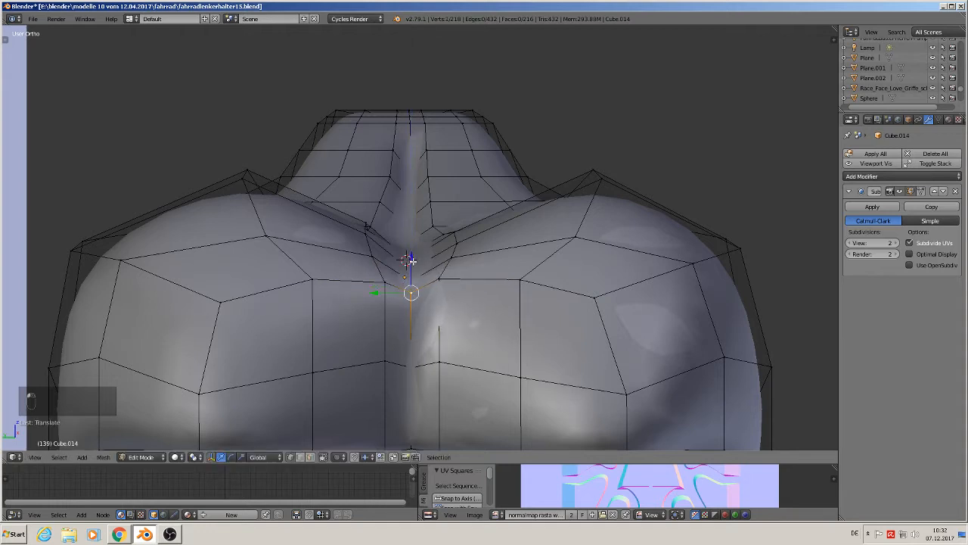
# Step: Select the eight lower rear-edge vertices of both pads, leaving out the centre, and raise them slightly along Z
pyautogui.moveTo(468, 320); pyautogui.dragTo(423, 285, button='middle')
pyautogui.scroll(-3, 462, 333)
pyautogui.press('Tab')
pyautogui.scroll(3, 363, 325)
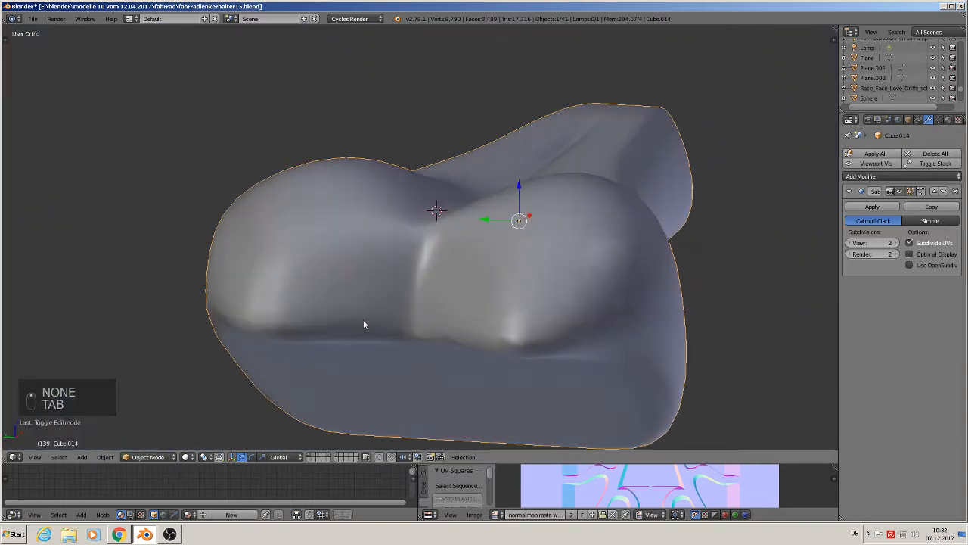
pyautogui.press('Tab')
pyautogui.moveTo(270, 351); pyautogui.dragTo(293, 383, button='middle')
pyautogui.rightClick(267, 344)
pyautogui.keyDown('shift'); pyautogui.rightClick(342, 323); pyautogui.keyUp('shift')
pyautogui.keyDown('shift'); pyautogui.rightClick(228, 317); pyautogui.keyUp('shift')
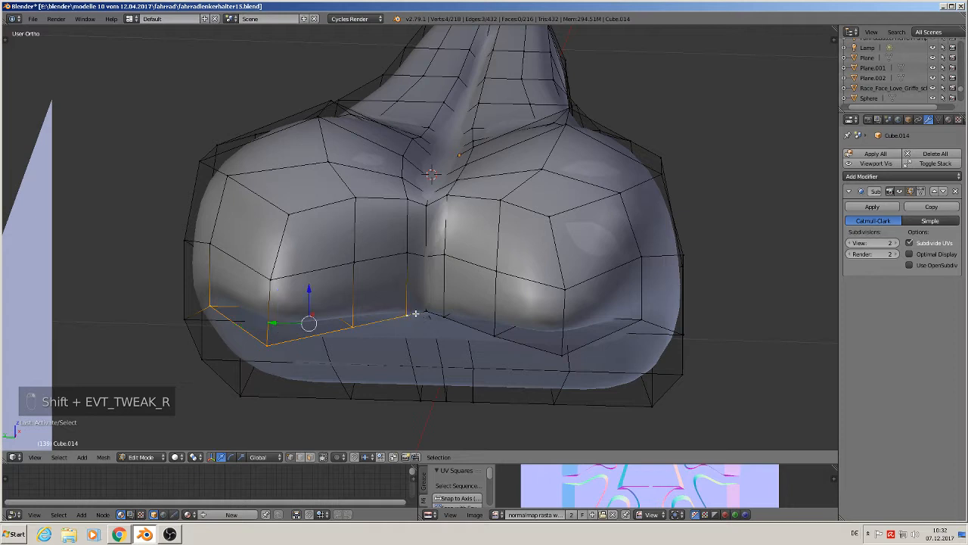
pyautogui.keyDown('shift'); pyautogui.rightClick(494, 332); pyautogui.keyUp('shift')
pyautogui.keyDown('shift'); pyautogui.rightClick(560, 348); pyautogui.keyUp('shift')
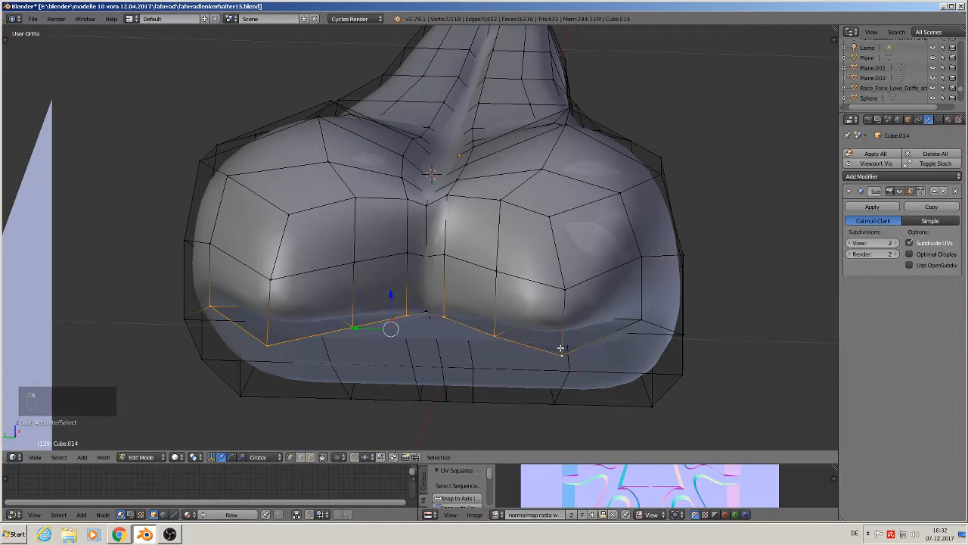
pyautogui.keyDown('shift'); pyautogui.rightClick(639, 322); pyautogui.keyUp('shift')
pyautogui.moveTo(429, 298); pyautogui.dragTo(425, 283)
# Step: Move the selected lower rear-edge vertices forward along X, toward the nose
pyautogui.moveTo(425, 283); pyautogui.dragTo(343, 251, button='middle')
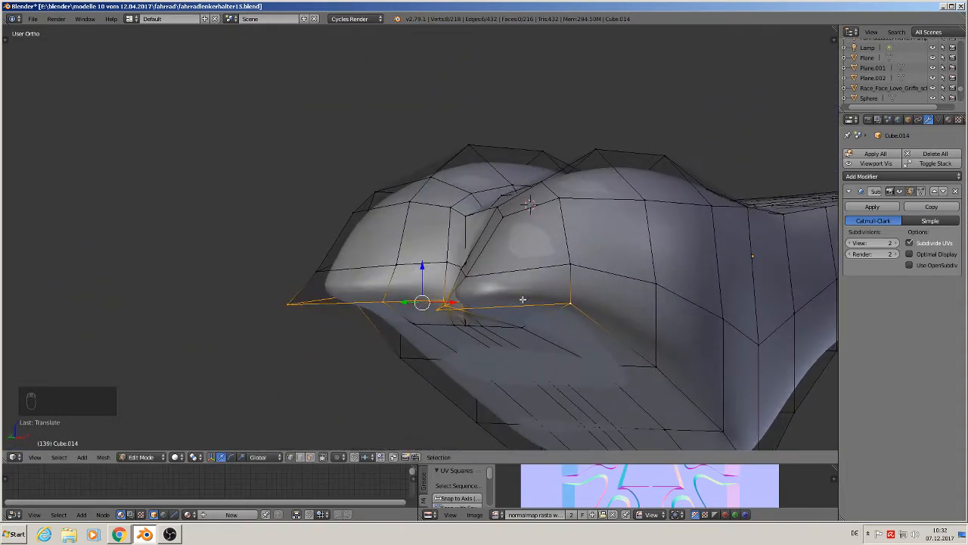
pyautogui.press('t')
pyautogui.moveTo(522, 300); pyautogui.dragTo(484, 302, button='middle')
pyautogui.press('g')
pyautogui.press('x')
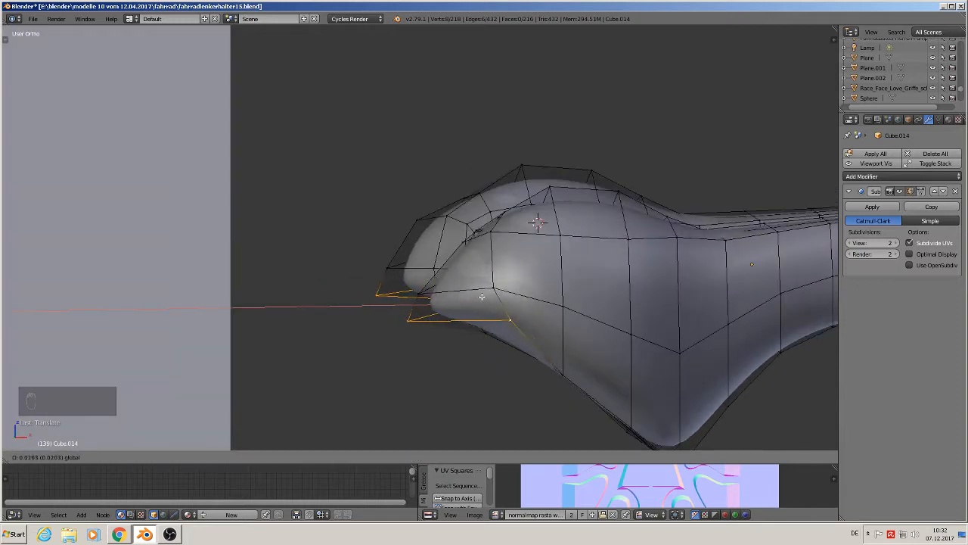
pyautogui.click(480, 296)
# Step: Select the bottom and mid-height rear corner vertices of both pads and move these four forward along X
pyautogui.scroll(2, 458, 305)
pyautogui.rightClick(357, 333)
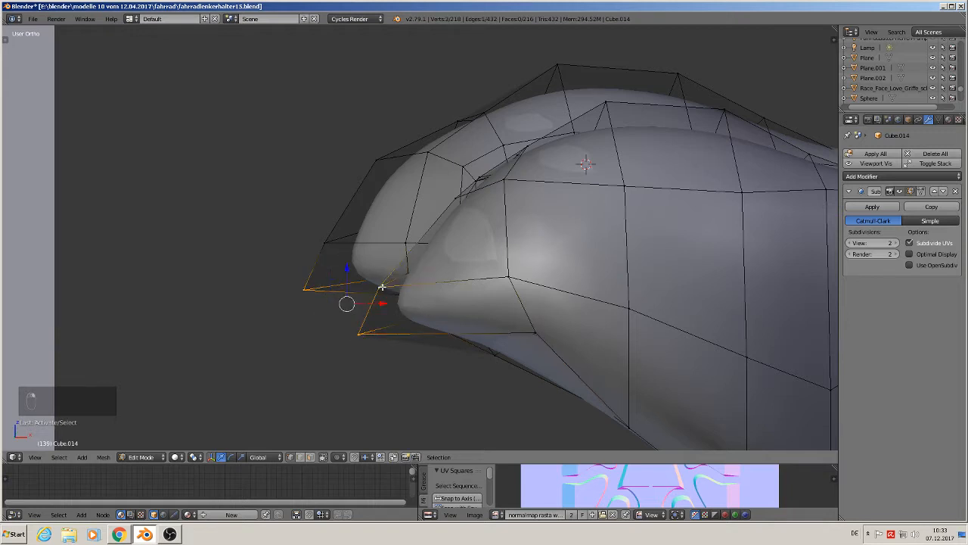
pyautogui.press('g')
pyautogui.press('x')
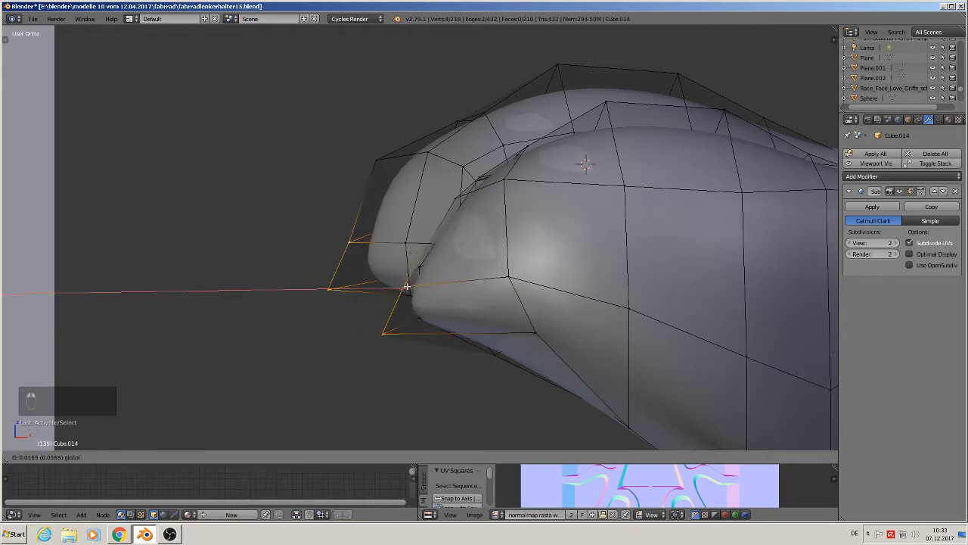
pyautogui.click(408, 282)
# Step: Raise the two mid-height rear corner vertices about 0.034 along Z and move them about -0.014 along X
pyautogui.rightClick(410, 288)
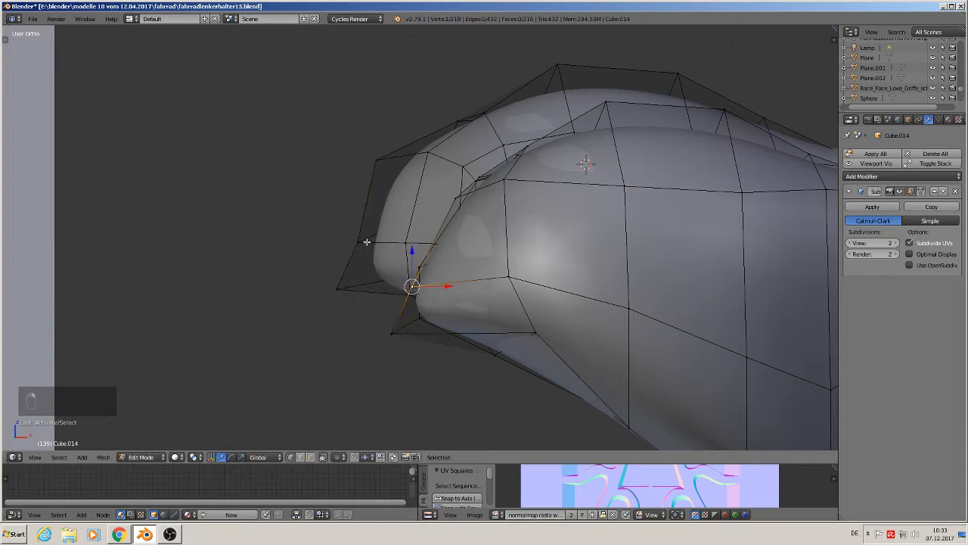
pyautogui.keyDown('shift'); pyautogui.rightClick(358, 242); pyautogui.keyUp('shift')
pyautogui.press('g')
pyautogui.press('z')
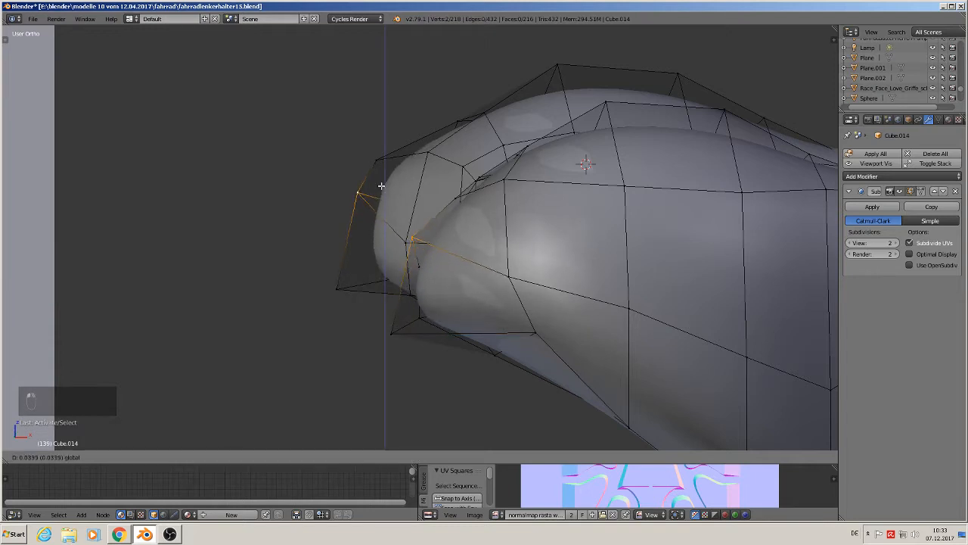
pyautogui.click(381, 186)
pyautogui.press('g')
pyautogui.press('x')
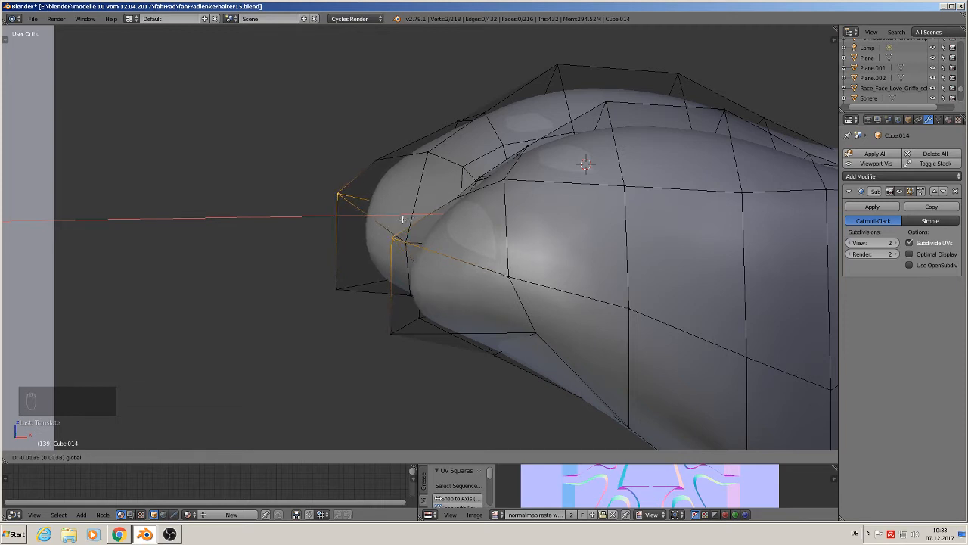
pyautogui.click(402, 219)
pyautogui.press('Tab')
pyautogui.scroll(-6, 469, 261)
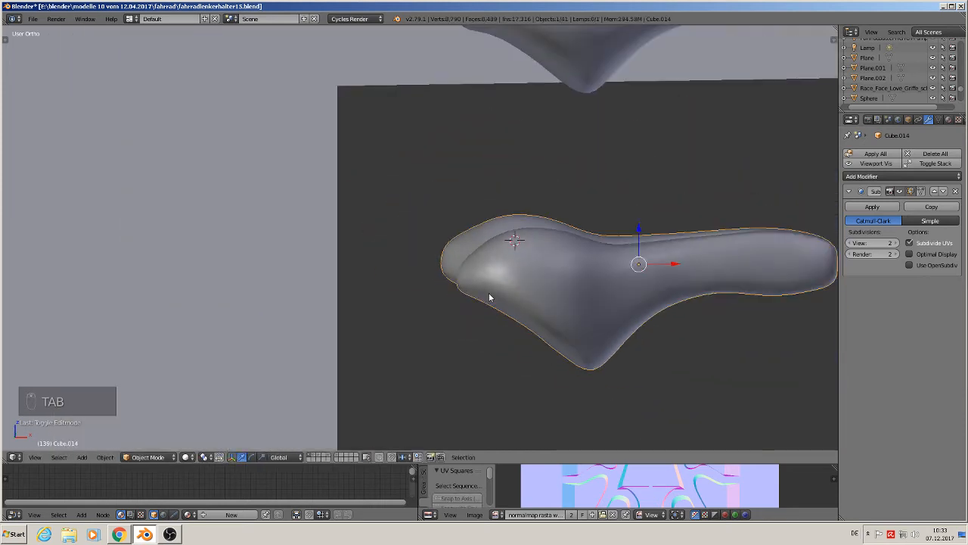
pyautogui.moveTo(489, 293); pyautogui.dragTo(456, 244, button='middle')
pyautogui.press('Tab')
pyautogui.rightClick(474, 300)
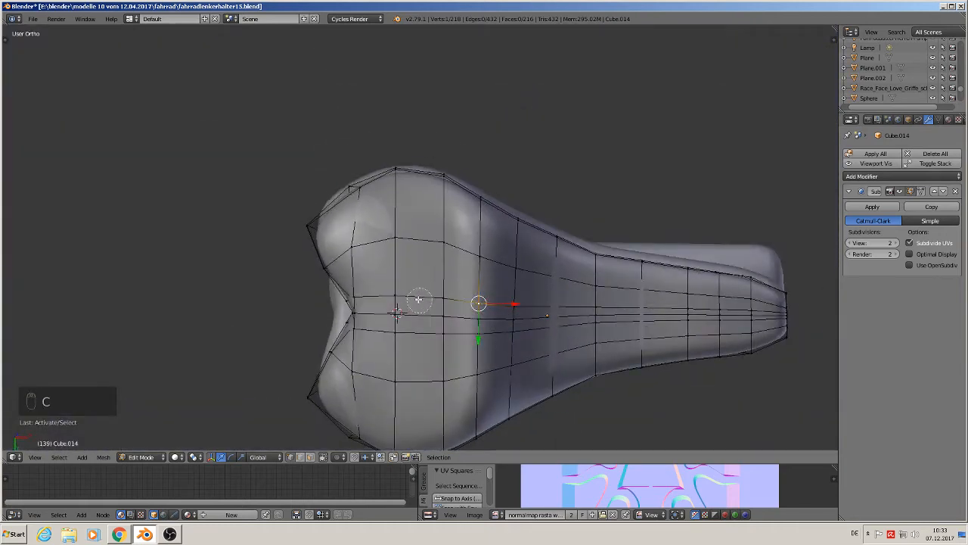
pyautogui.moveTo(404, 300); pyautogui.dragTo(484, 302)
pyautogui.press('a')
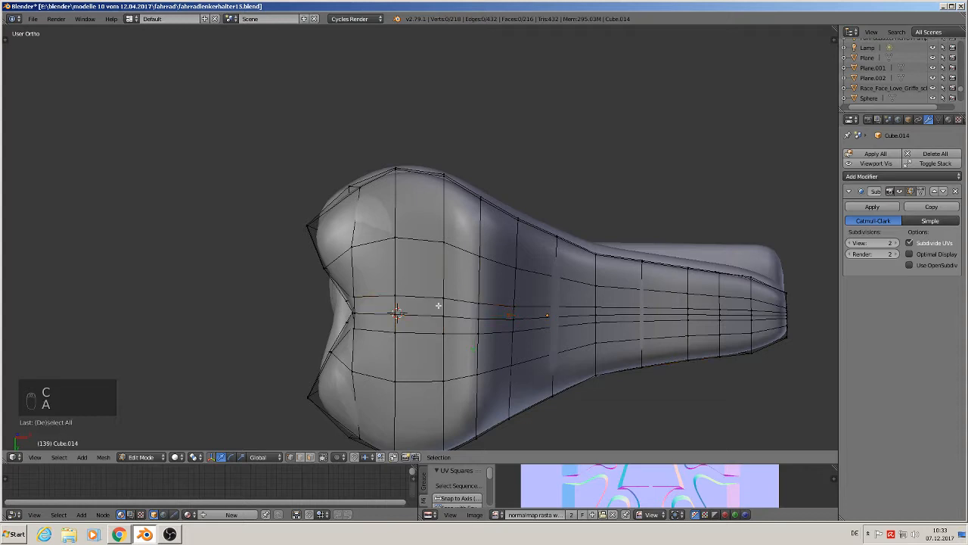
# Step: Circle-select the central strip along the saddle's underside and, in wireframe display, deselect the stray vertices on the outer edges
pyautogui.press('c')
pyautogui.moveTo(402, 301)
pyautogui.mouseDown()
pyautogui.moveTo(412, 314)
pyautogui.moveTo(459, 320)
pyautogui.moveTo(486, 311)
pyautogui.moveTo(482, 326)
pyautogui.moveTo(486, 301)
pyautogui.moveTo(716, 314)
pyautogui.mouseUp()
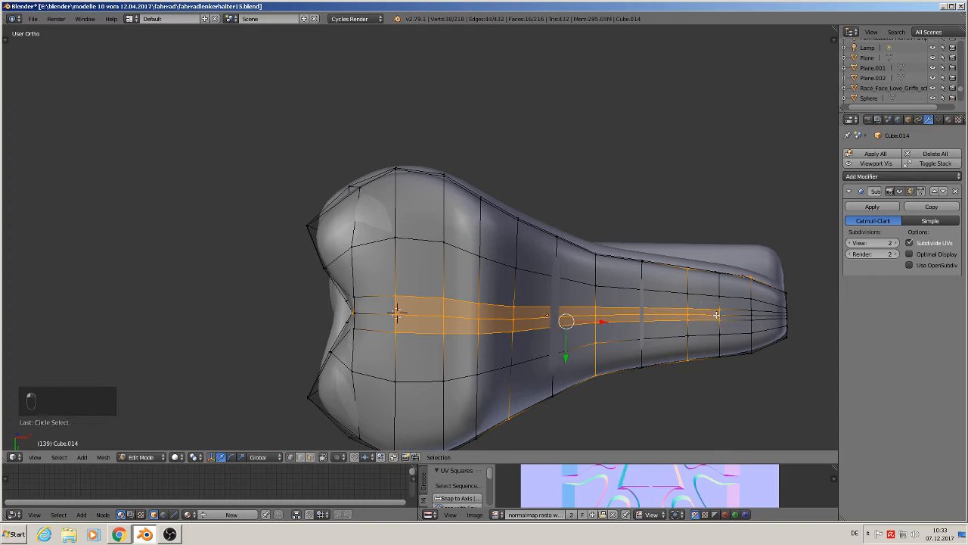
pyautogui.press('z')
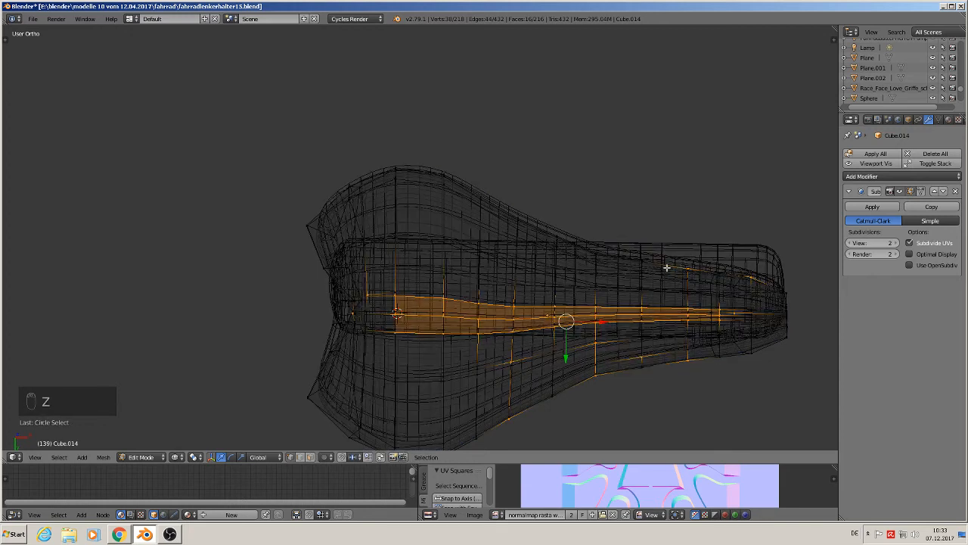
pyautogui.press('c')
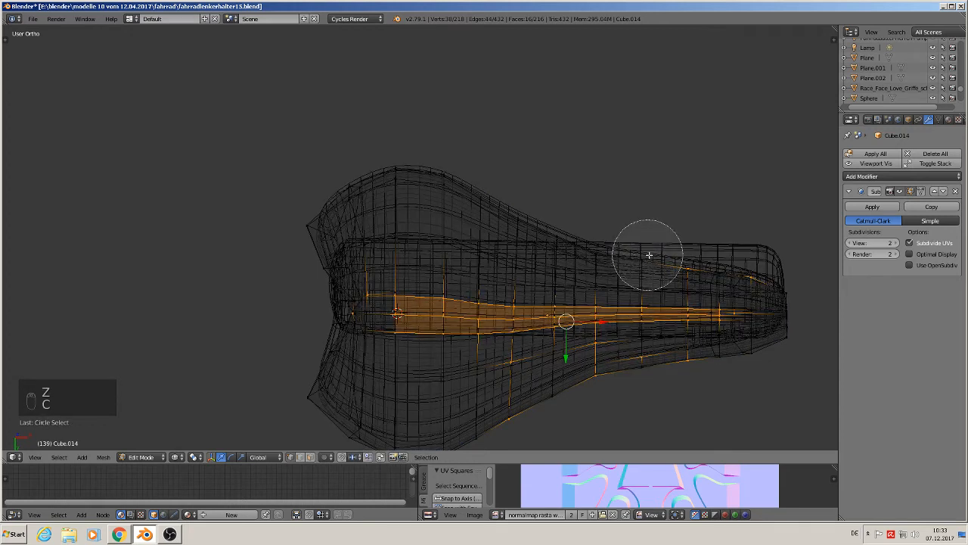
pyautogui.moveTo(673, 247); pyautogui.dragTo(748, 251, button='middle')
pyautogui.moveTo(734, 389)
pyautogui.mouseDown(button='middle')
pyautogui.moveTo(698, 379)
pyautogui.moveTo(582, 389)
pyautogui.moveTo(518, 381)
pyautogui.moveTo(519, 415)
pyautogui.mouseUp(button='middle')
pyautogui.press('Escape')
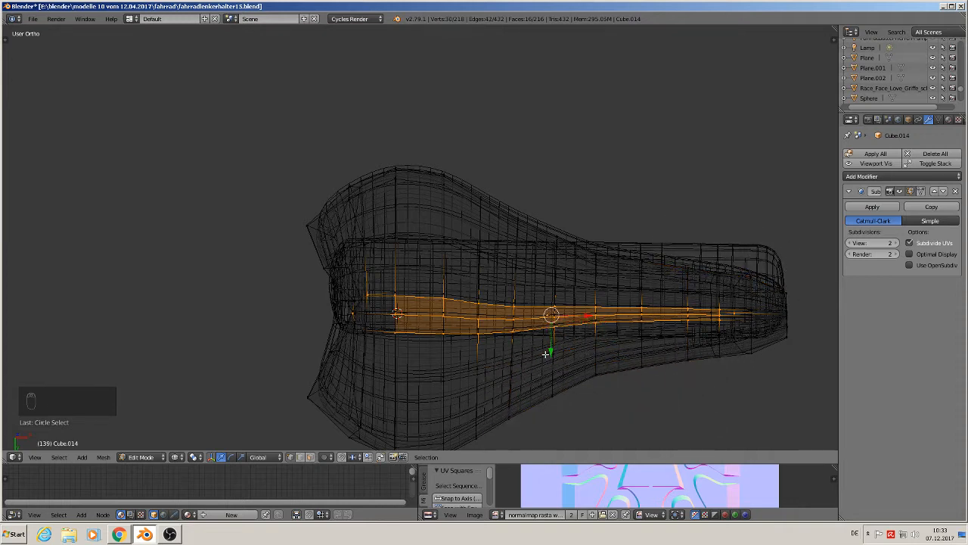
# Step: Return to solid shading, deselect the strip's rear end vertices and add the missed centre vertex near the nose to the selection
pyautogui.click(174, 457)
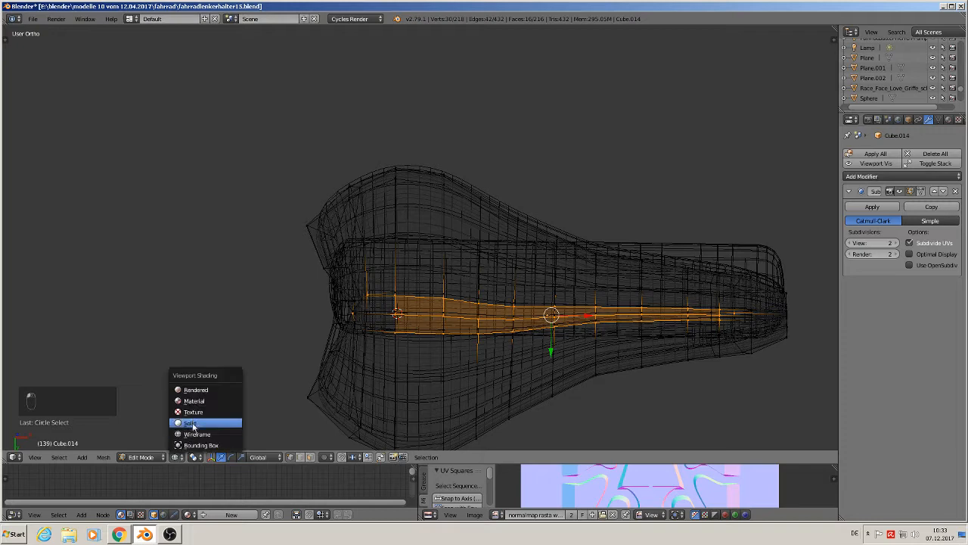
pyautogui.click(193, 423)
pyautogui.scroll(2, 522, 347)
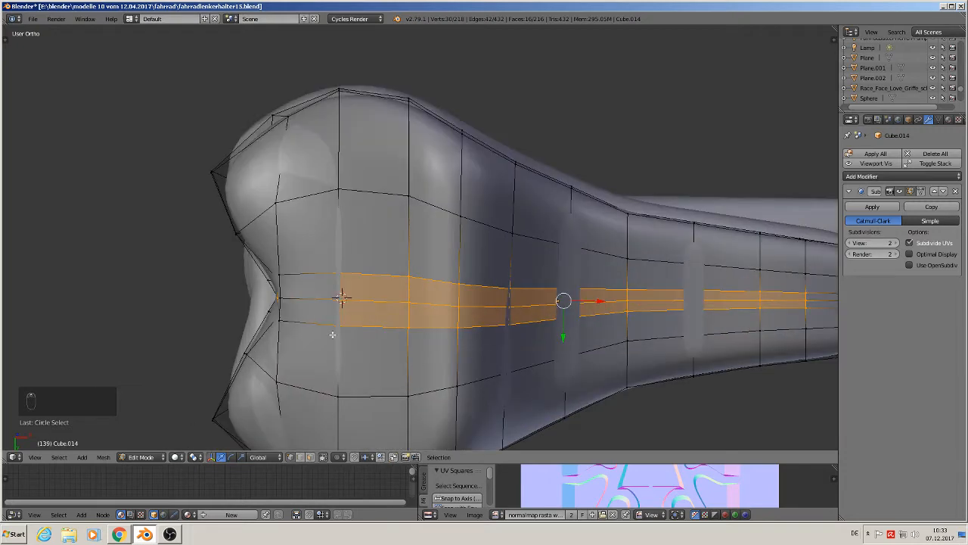
pyautogui.press('c')
pyautogui.middleClick(274, 297)
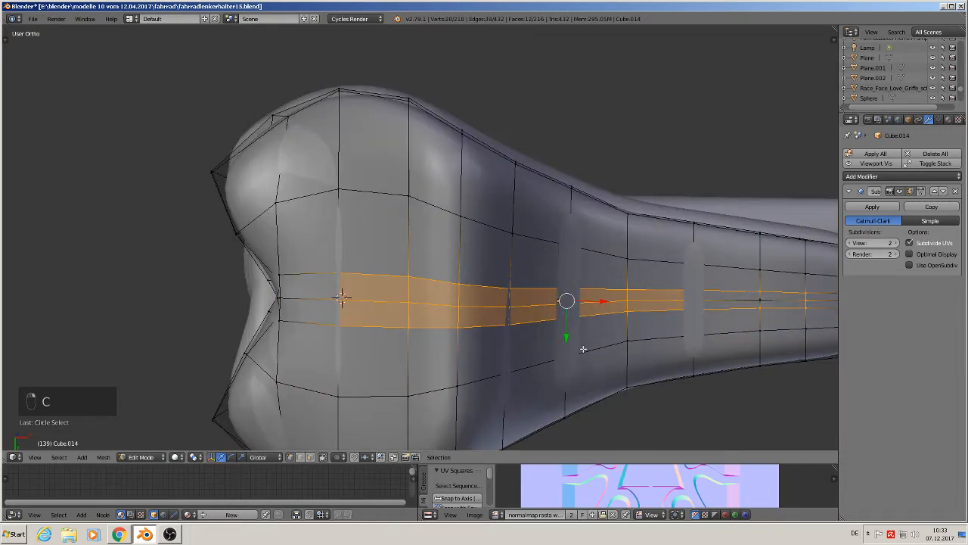
pyautogui.scroll(-2, 583, 349)
pyautogui.scroll(4, 629, 320)
pyautogui.keyDown('shift'); pyautogui.rightClick(626, 308); pyautogui.keyUp('shift')
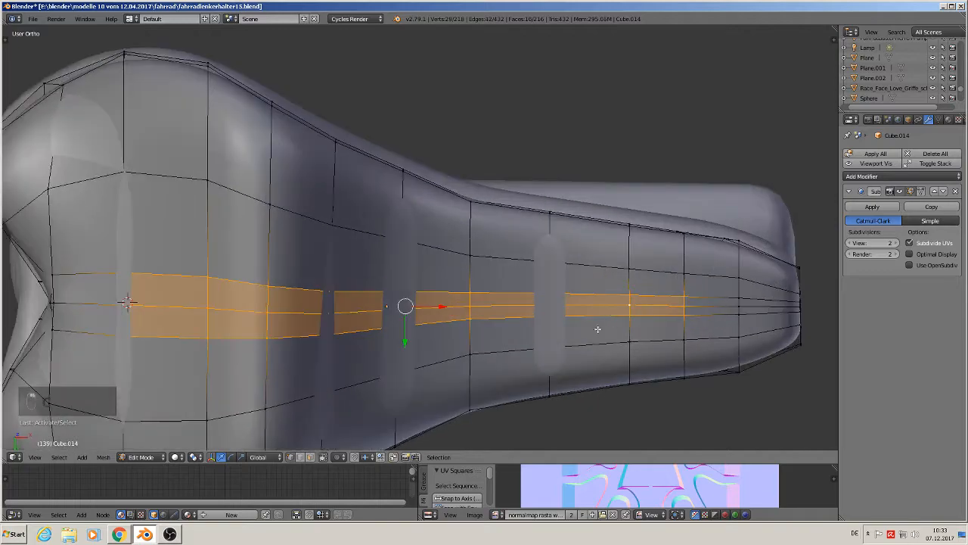
# Step: Flatten the selected central underside strip by scaling it to 0 along Z
pyautogui.moveTo(597, 328); pyautogui.dragTo(496, 392, button='middle')
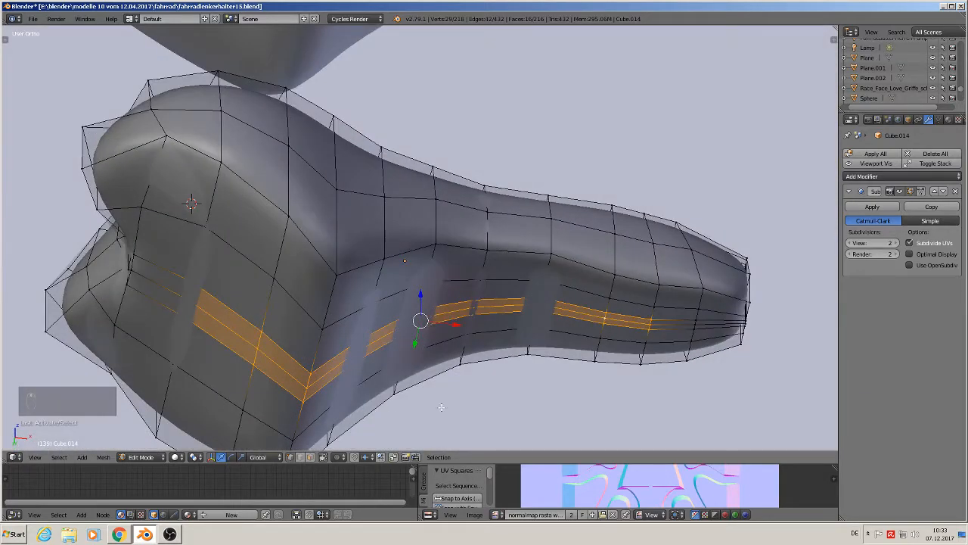
pyautogui.moveTo(441, 407); pyautogui.dragTo(523, 278, button='middle')
pyautogui.press('s')
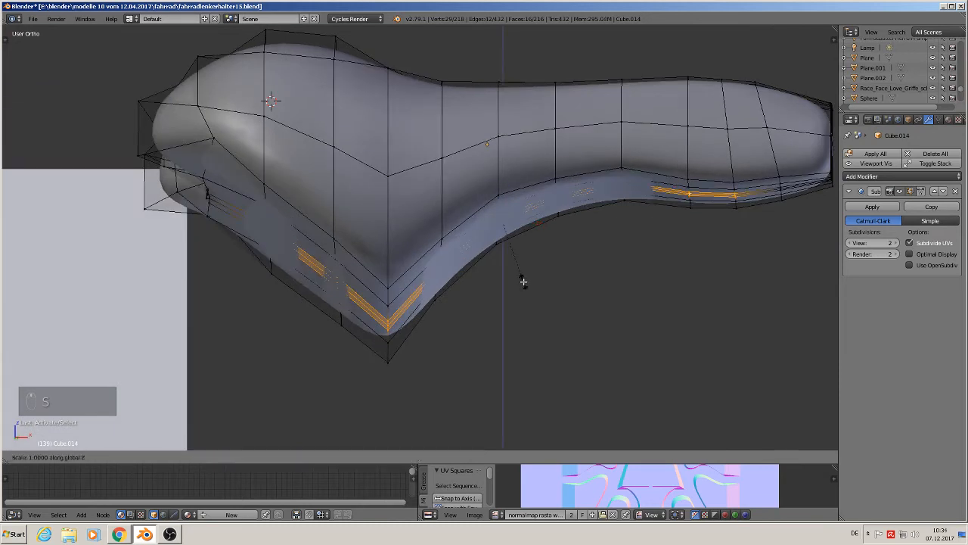
pyautogui.press('Escape')
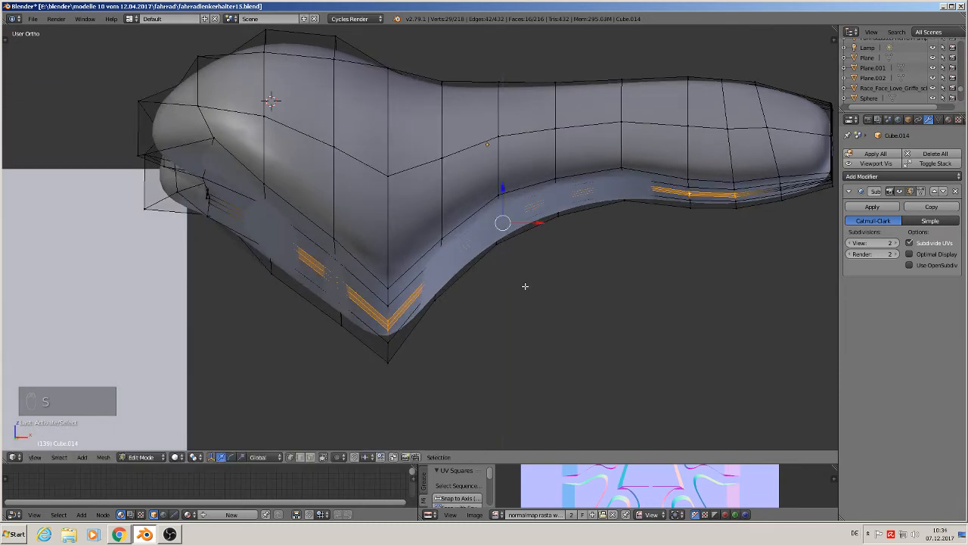
pyautogui.press('s')
pyautogui.press('z')
pyautogui.press('0')
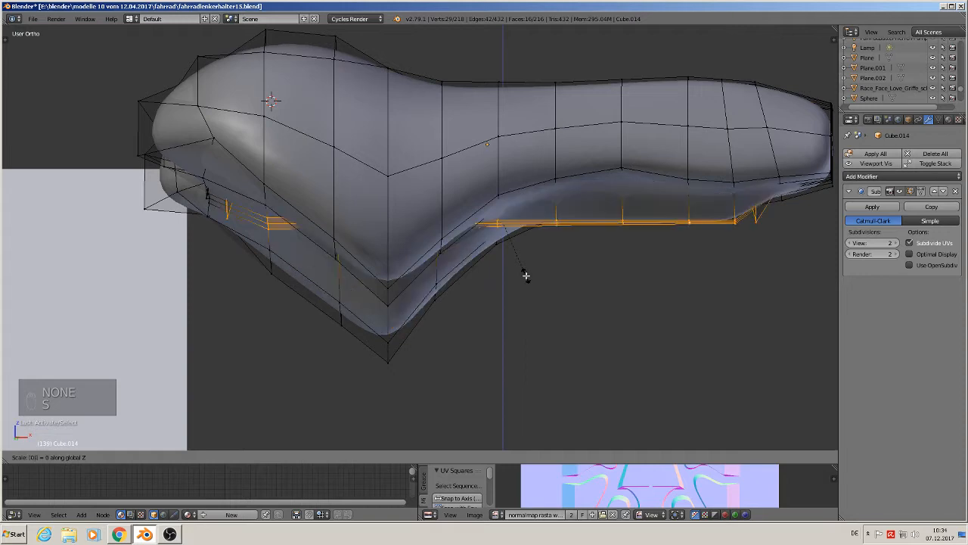
pyautogui.click(524, 274)
# Step: Raise the flattened central strip along Z and check the underside outside Edit Mode
pyautogui.moveTo(541, 222); pyautogui.dragTo(504, 195, button='middle')
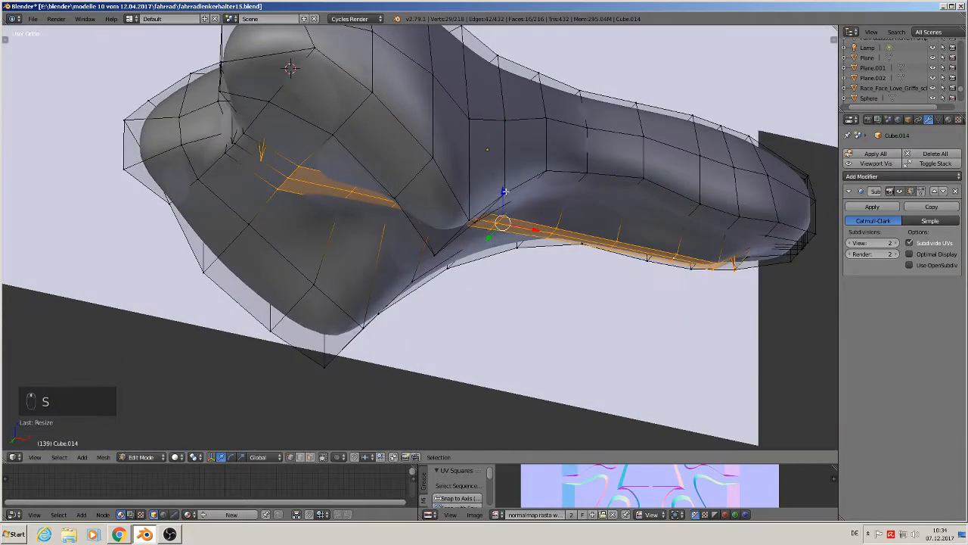
pyautogui.click(512, 151)
pyautogui.moveTo(511, 154); pyautogui.dragTo(539, 153, button='middle')
pyautogui.press('Tab')
pyautogui.scroll(3, 563, 170)
pyautogui.press('Tab')
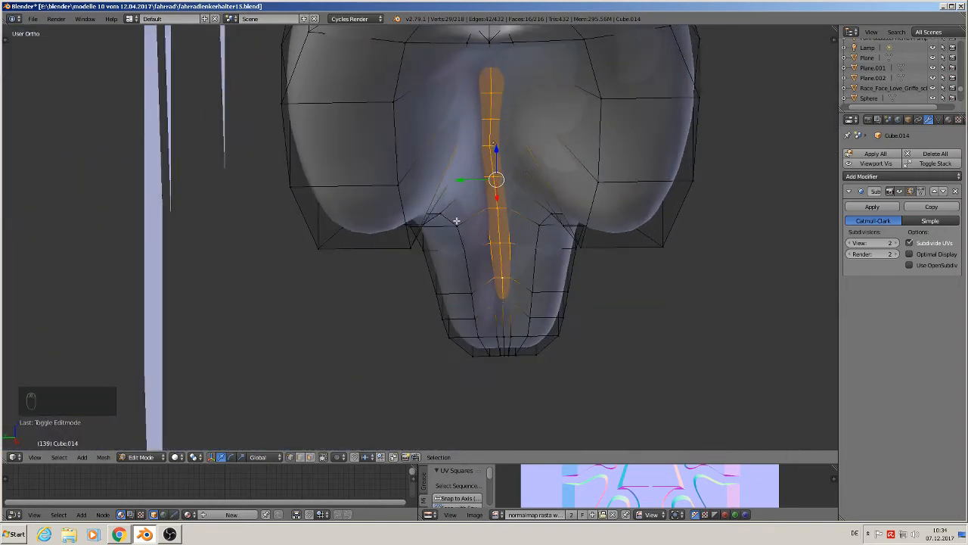
# Step: In wireframe, select the eight vertices flanking the rear part of the central strip and scale them apart along Y
pyautogui.press('z')
pyautogui.rightClick(466, 57)
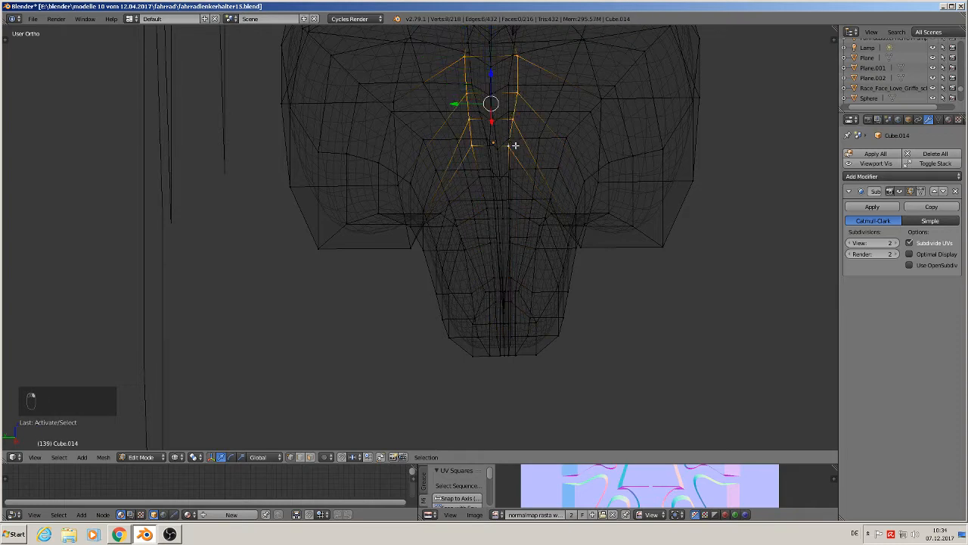
pyautogui.moveTo(514, 145); pyautogui.dragTo(512, 114, button='middle')
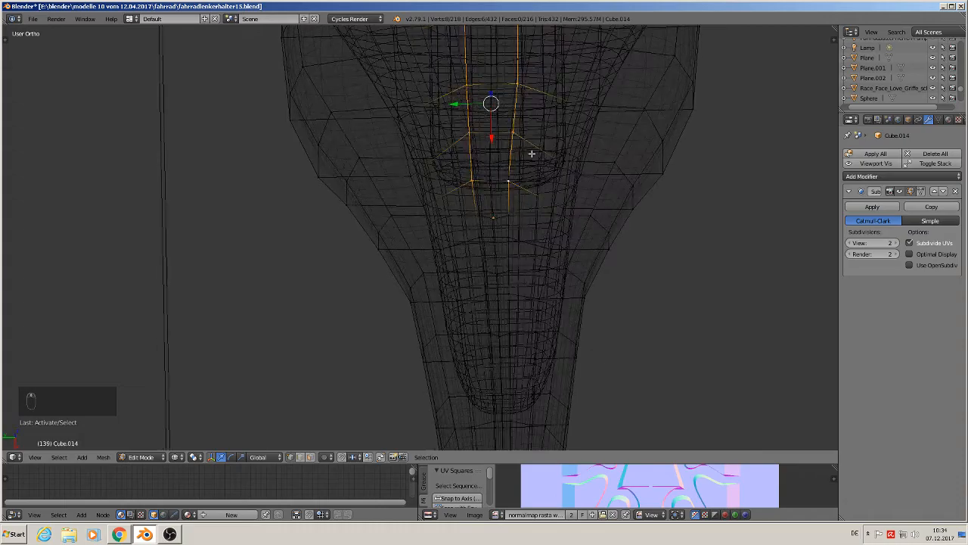
pyautogui.press('s')
pyautogui.click(619, 160)
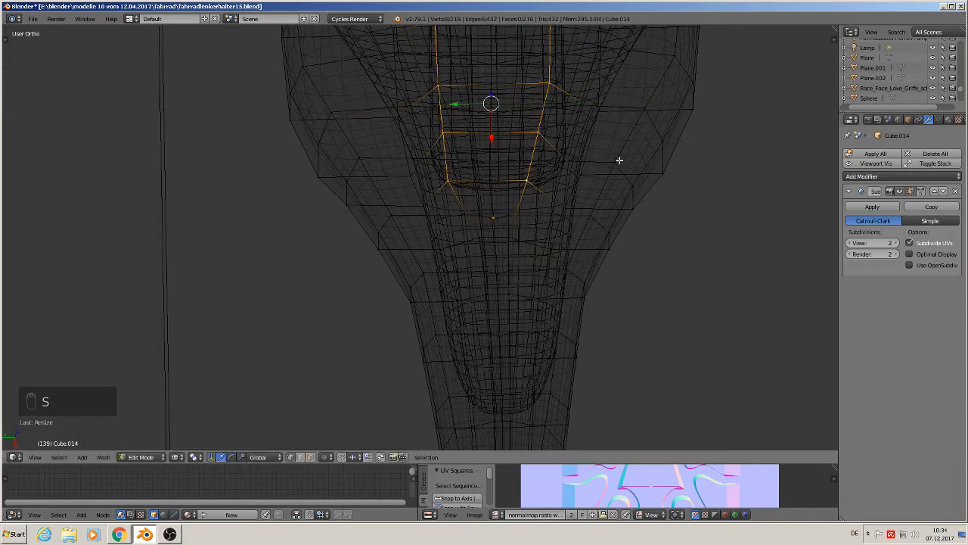
pyautogui.press('Tab')
pyautogui.moveTo(548, 186); pyautogui.dragTo(552, 289, button='middle')
pyautogui.press('Tab')
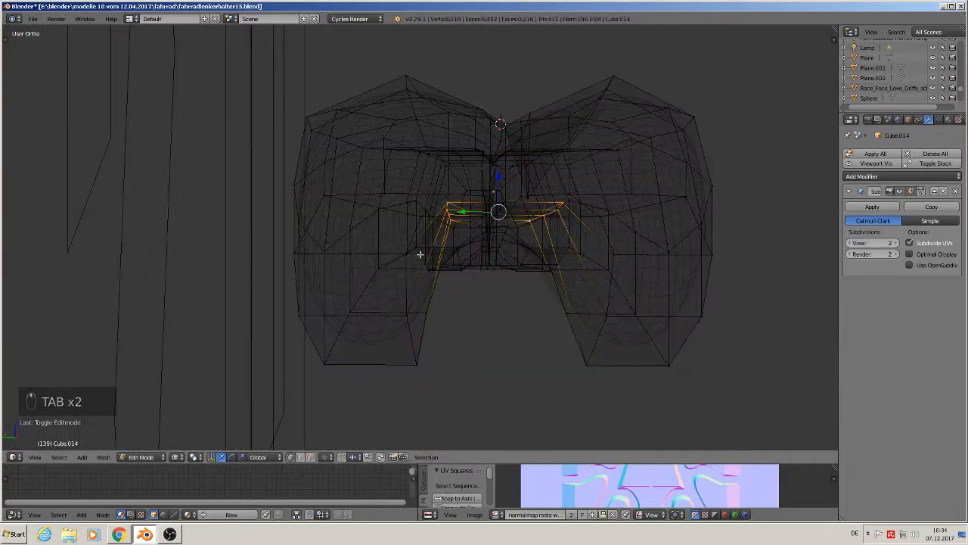
# Step: Add the neighbouring outer row on both pads to the selection and try to scale these sixteen vertices apart along Y
pyautogui.moveTo(420, 254); pyautogui.dragTo(435, 203, button='middle')
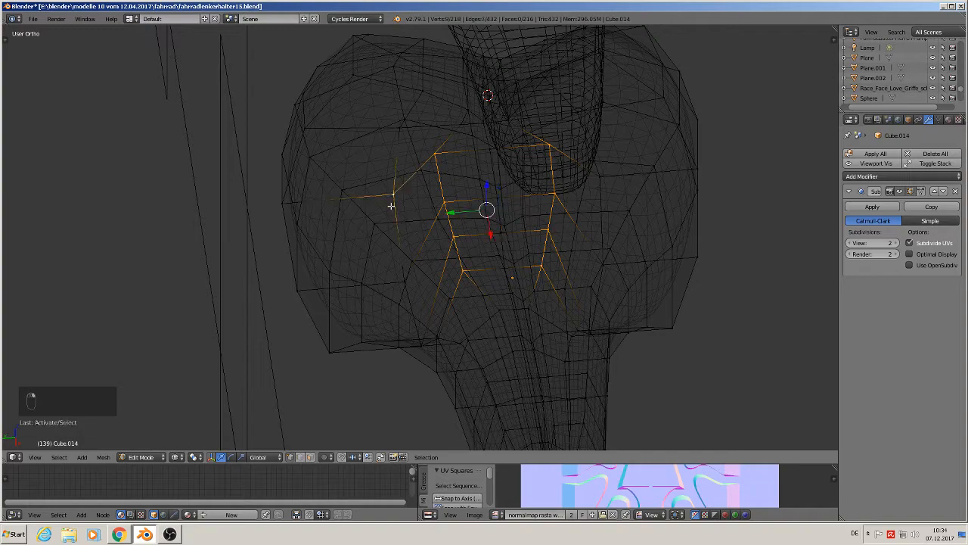
pyautogui.keyDown('shift'); pyautogui.rightClick(402, 280); pyautogui.keyUp('shift')
pyautogui.keyDown('shift'); pyautogui.rightClick(424, 341); pyautogui.keyUp('shift')
pyautogui.moveTo(443, 324); pyautogui.dragTo(432, 387, button='middle')
pyautogui.keyDown('shift'); pyautogui.rightClick(428, 326); pyautogui.keyUp('shift')
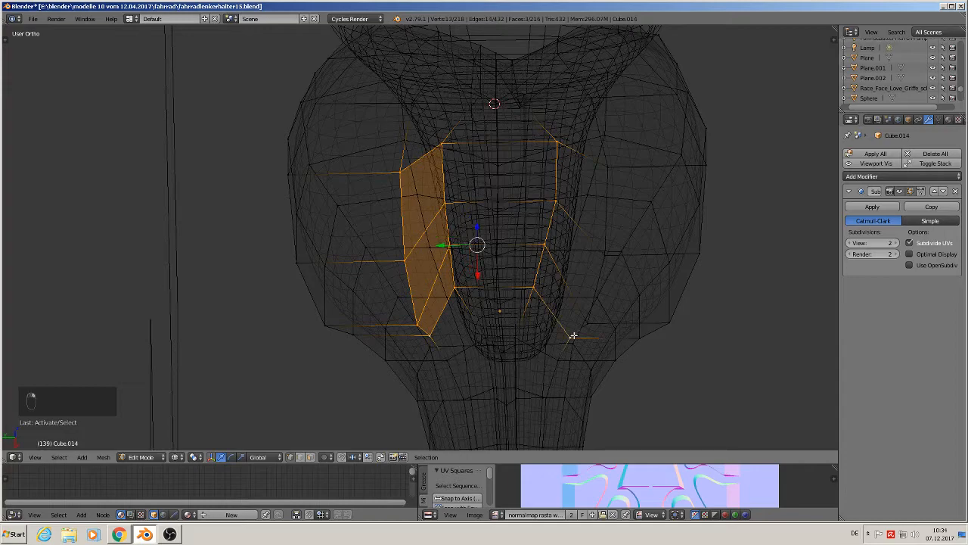
pyautogui.keyDown('shift'); pyautogui.rightClick(573, 335); pyautogui.keyUp('shift')
pyautogui.keyDown('shift'); pyautogui.rightClick(589, 324); pyautogui.keyUp('shift')
pyautogui.keyDown('shift'); pyautogui.rightClick(606, 253); pyautogui.keyUp('shift')
pyautogui.keyDown('shift'); pyautogui.rightClick(609, 162); pyautogui.keyUp('shift')
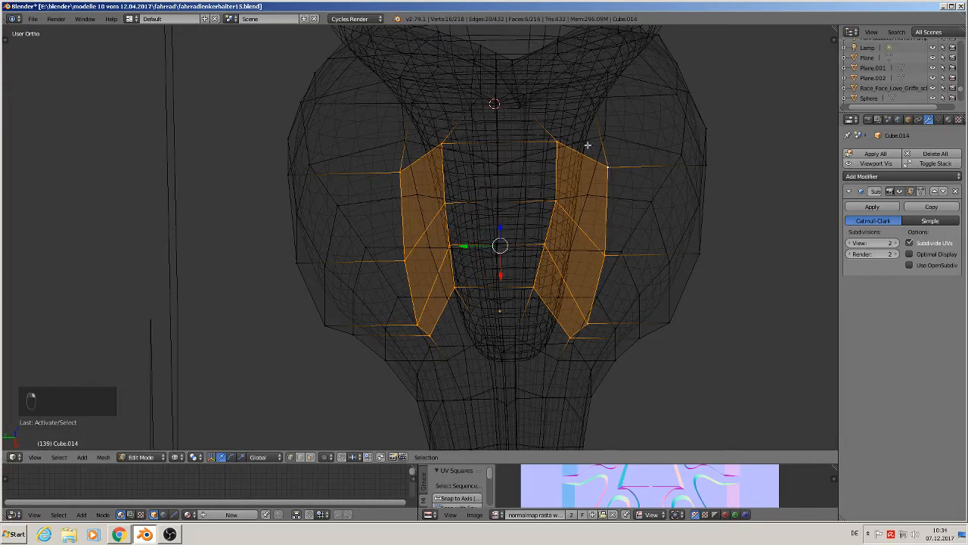
pyautogui.moveTo(588, 145); pyautogui.dragTo(581, 106, button='middle')
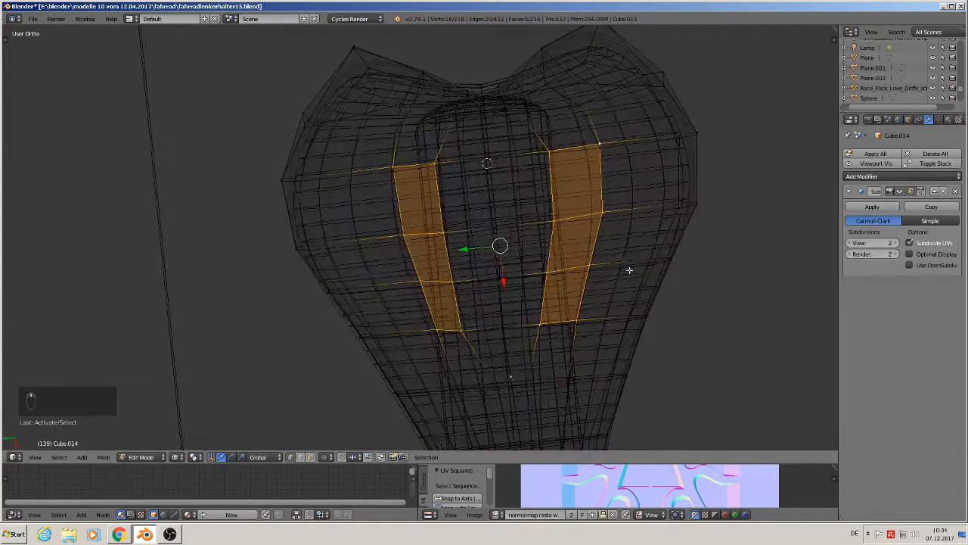
pyautogui.hotkey('ctrl', 'space')
pyautogui.press('s')
pyautogui.press('y')
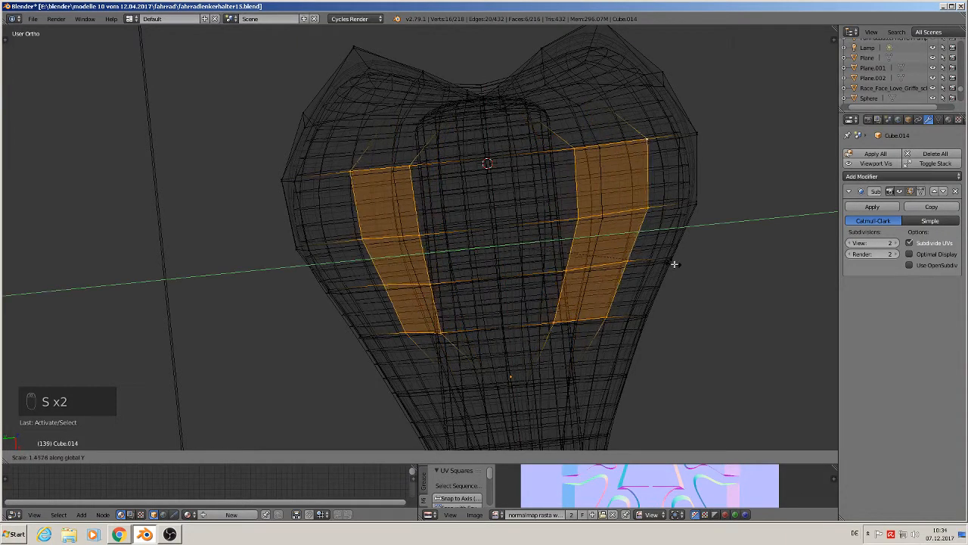
pyautogui.click(686, 264)
pyautogui.moveTo(631, 264); pyautogui.dragTo(577, 304, button='middle')
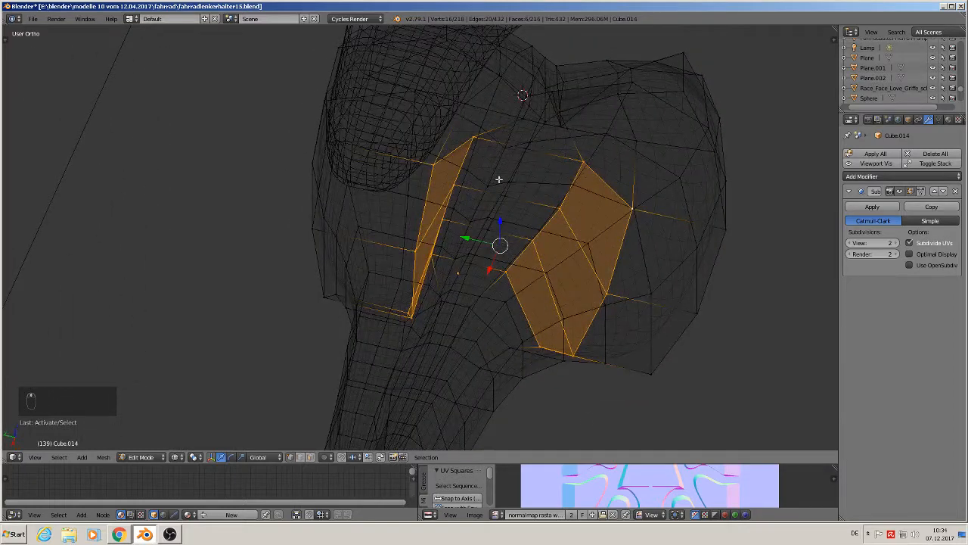
# Step: Select only the eight inner underside vertices of the +Y pad and move them outward along Y
pyautogui.press('a')
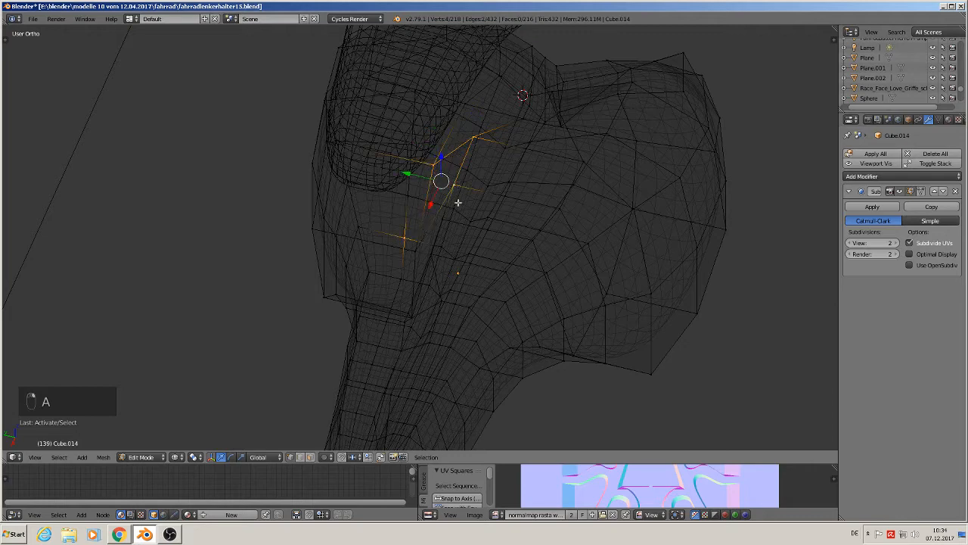
pyautogui.moveTo(458, 202); pyautogui.dragTo(376, 189, button='middle')
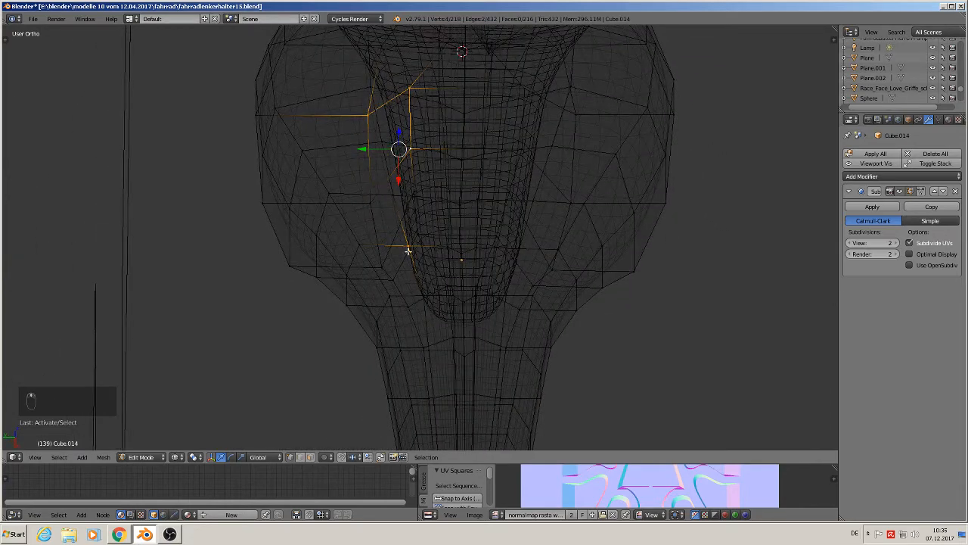
pyautogui.keyDown('shift'); pyautogui.rightClick(372, 200); pyautogui.keyUp('shift')
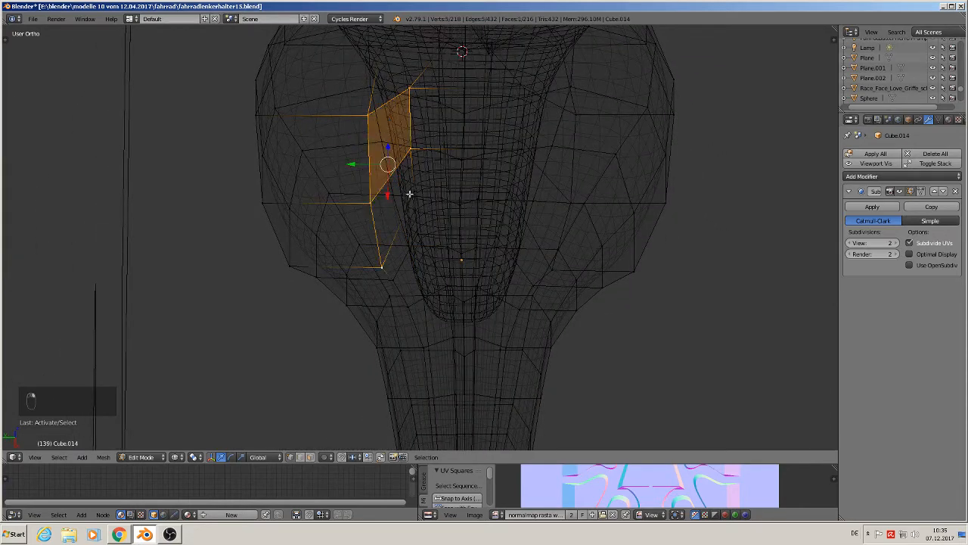
pyautogui.keyDown('shift'); pyautogui.rightClick(409, 193); pyautogui.keyUp('shift')
pyautogui.moveTo(421, 240)
pyautogui.mouseDown(button='middle')
pyautogui.moveTo(427, 272)
pyautogui.moveTo(469, 275)
pyautogui.moveTo(432, 229)
pyautogui.mouseUp(button='middle')
pyautogui.keyDown('shift'); pyautogui.rightClick(450, 257); pyautogui.keyUp('shift')
pyautogui.press('g')
pyautogui.press('y')
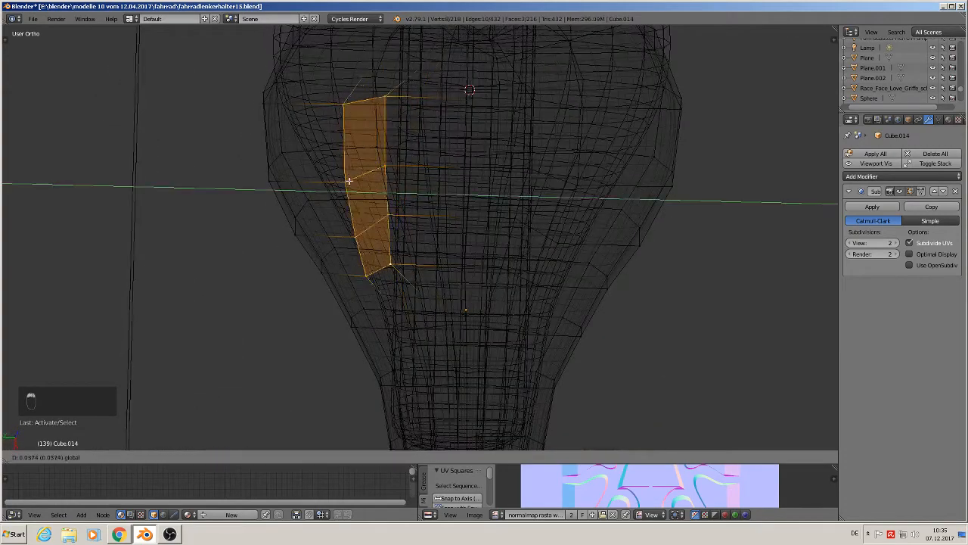
pyautogui.click(337, 172)
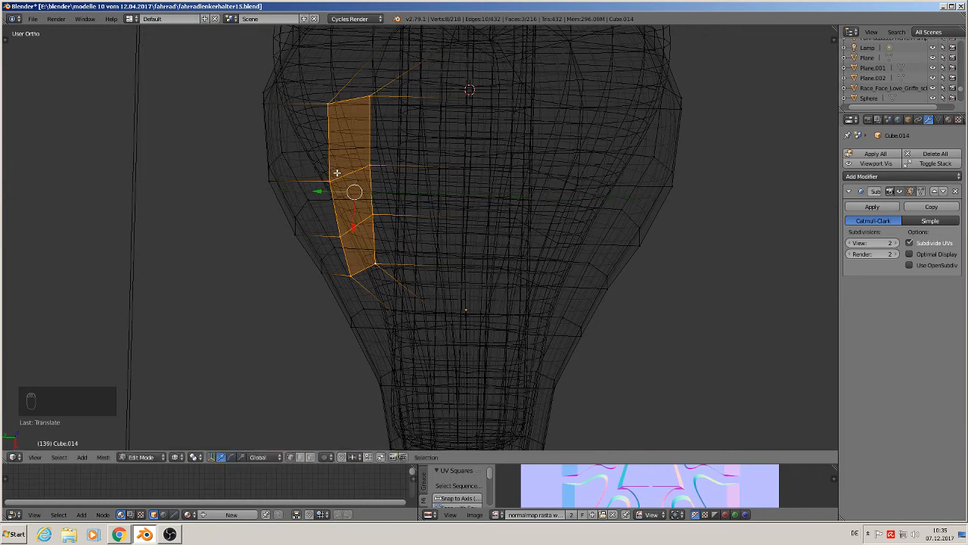
# Step: Move the rearmost vertex pair of that strip about 0.02 further outward along Y, and the next pair about 0.025
pyautogui.rightClick(332, 108)
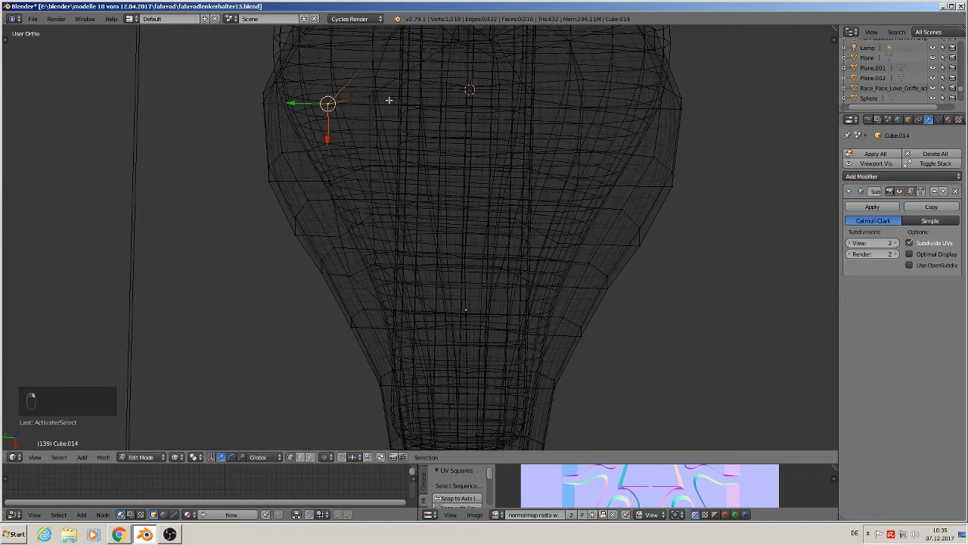
pyautogui.press('g')
pyautogui.press('y')
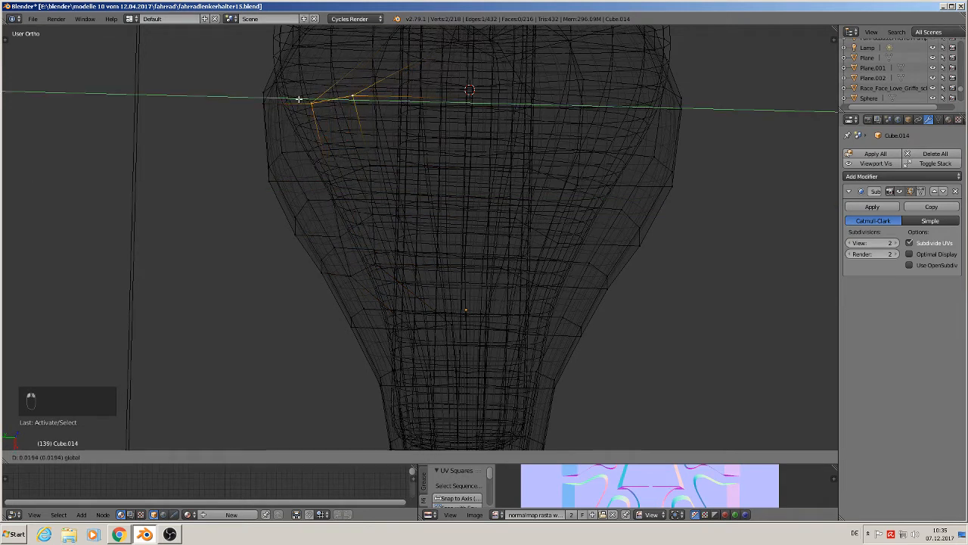
pyautogui.rightClick(295, 98)
pyautogui.rightClick(329, 180)
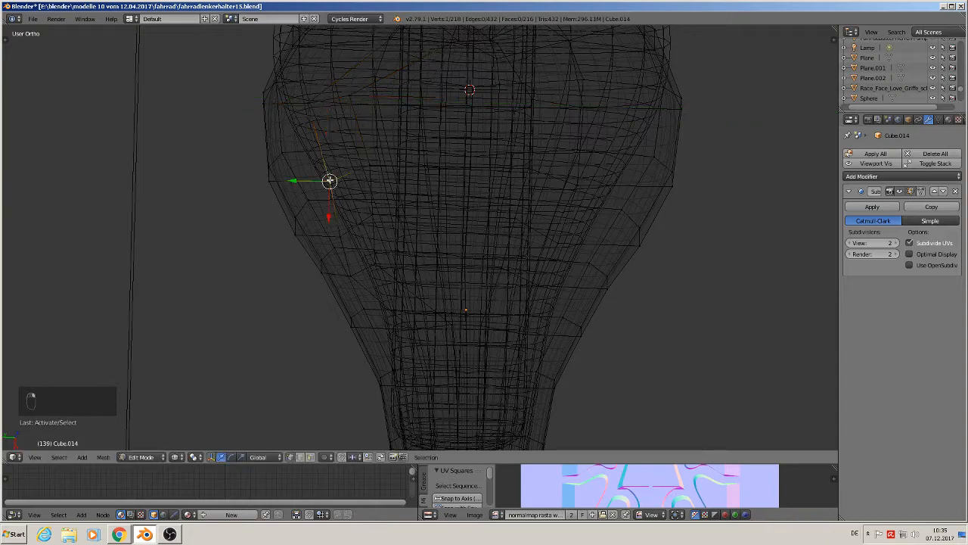
pyautogui.moveTo(317, 175); pyautogui.dragTo(296, 173)
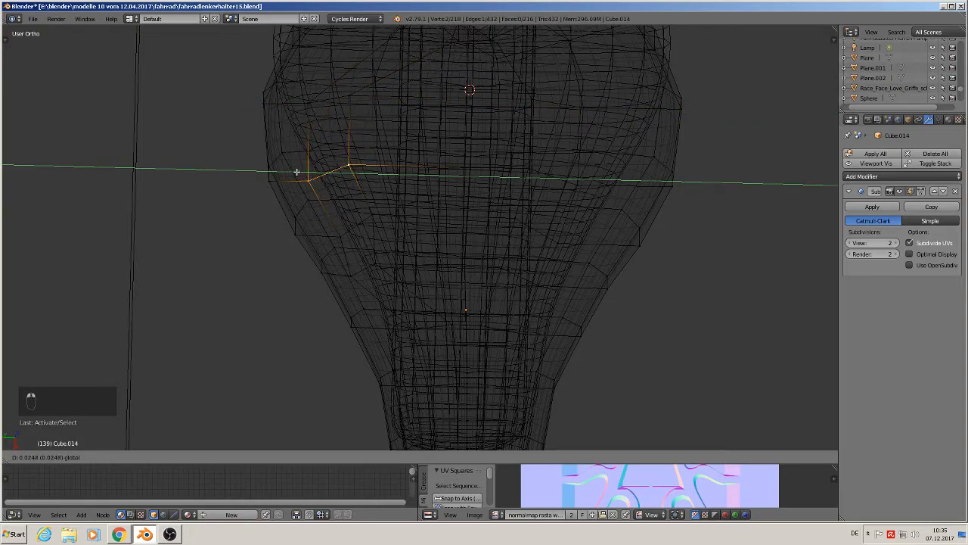
pyautogui.click(296, 173)
# Step: Select the inner underside vertices of the -Y pad and move them outward along Y to match the other pad
pyautogui.scroll(-3, 417, 125)
pyautogui.press('Tab')
pyautogui.moveTo(423, 151); pyautogui.dragTo(437, 268, button='middle')
pyautogui.moveTo(380, 277); pyautogui.dragTo(523, 184, button='middle')
pyautogui.press('Tab')
pyautogui.rightClick(522, 183)
pyautogui.moveTo(517, 238)
pyautogui.mouseDown(button='middle')
pyautogui.moveTo(525, 276)
pyautogui.moveTo(511, 237)
pyautogui.mouseUp(button='middle')
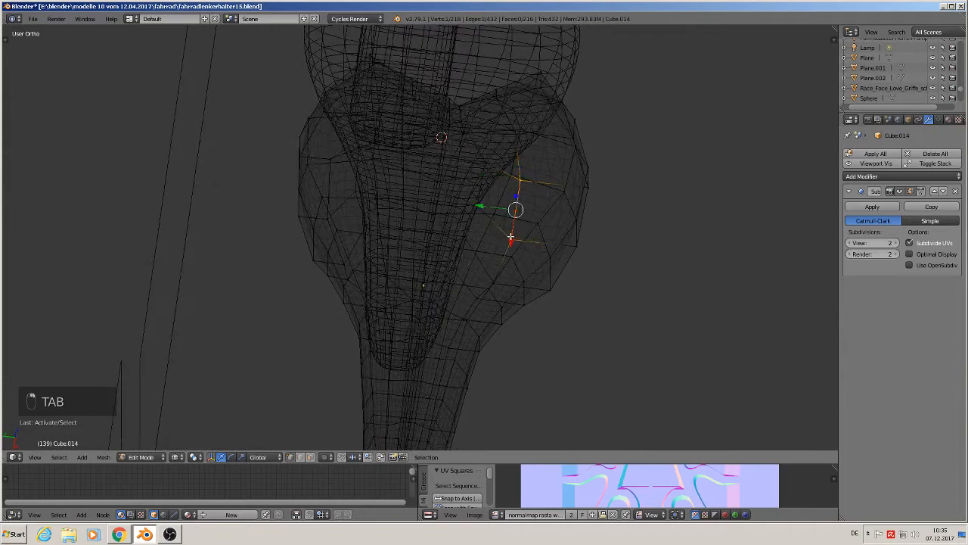
pyautogui.keyDown('shift'); pyautogui.rightClick(485, 162); pyautogui.keyUp('shift')
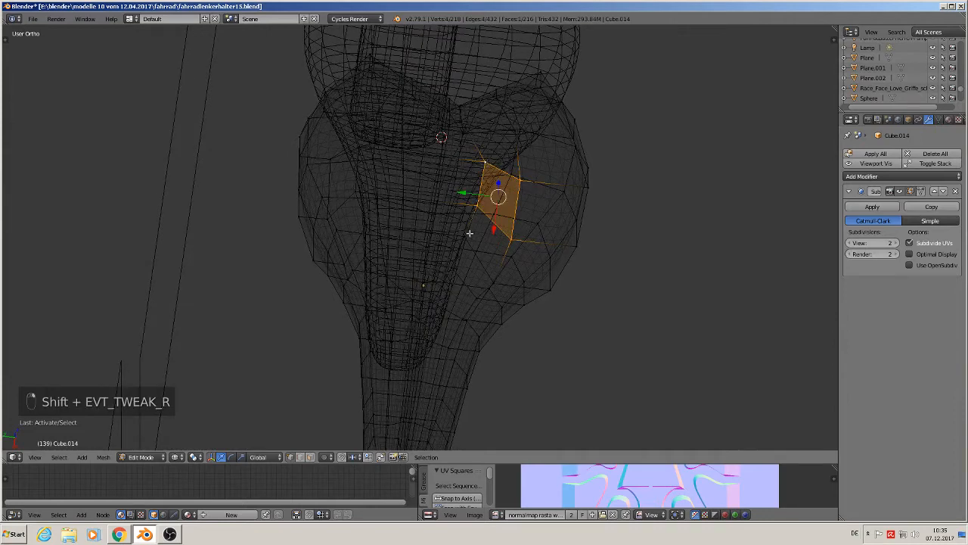
pyautogui.keyDown('shift'); pyautogui.rightClick(485, 279); pyautogui.keyUp('shift')
pyautogui.keyDown('shift'); pyautogui.rightClick(517, 241); pyautogui.keyUp('shift')
pyautogui.keyDown('shift'); pyautogui.rightClick(516, 245); pyautogui.keyUp('shift')
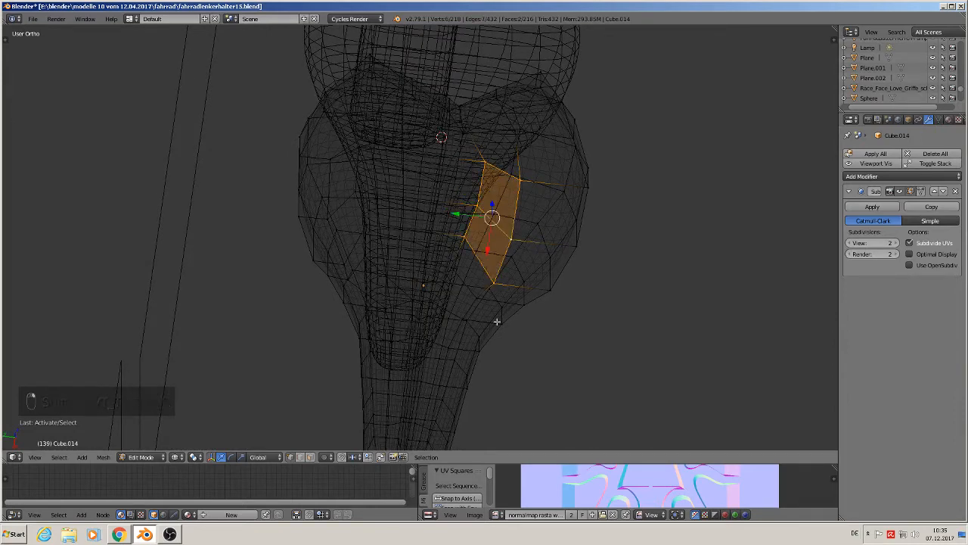
pyautogui.keyDown('shift'); pyautogui.rightClick(458, 267); pyautogui.keyUp('shift')
pyautogui.moveTo(457, 267); pyautogui.dragTo(447, 235, button='middle')
pyautogui.moveTo(446, 236); pyautogui.dragTo(481, 232)
# Step: Adjust the position of the rearmost vertices of the -Y pad's inner strip along Y
pyautogui.rightClick(540, 176)
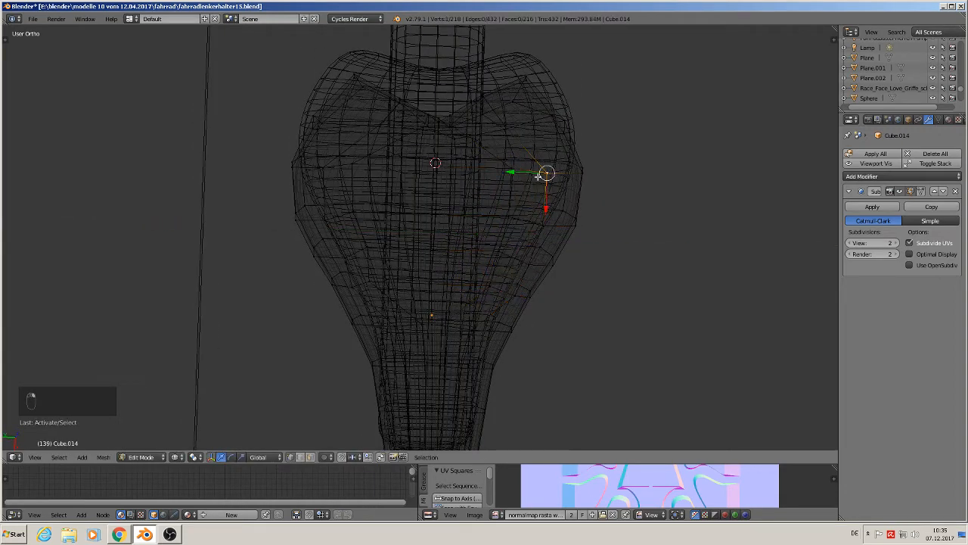
pyautogui.moveTo(512, 169); pyautogui.dragTo(503, 223)
pyautogui.press('Tab')
pyautogui.moveTo(508, 240); pyautogui.dragTo(413, 390, button='middle')
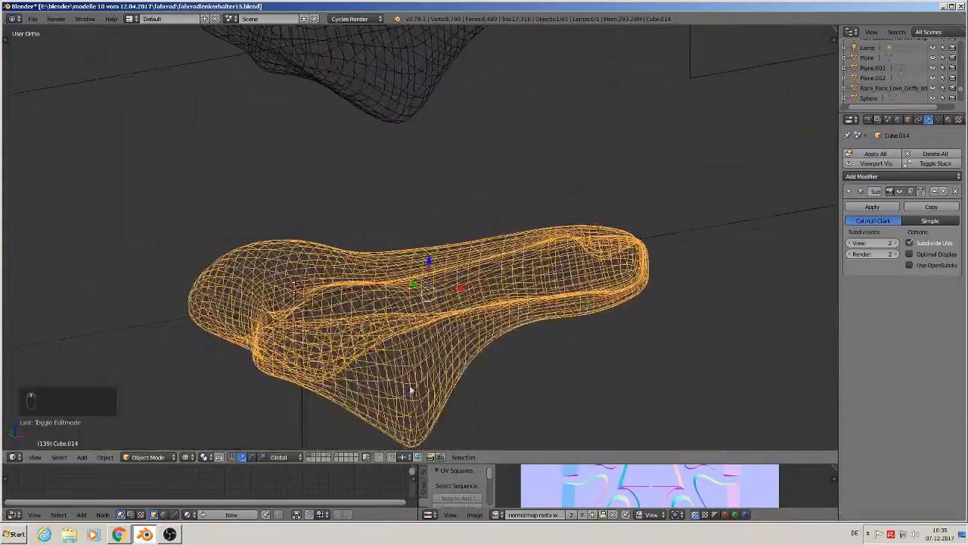
# Step: Raise the low-hanging vertices at the rear of the saddle's underside along Z, up to the surrounding surface
pyautogui.scroll(4, 282, 338)
pyautogui.scroll(6, 282, 338)
pyautogui.press('Tab')
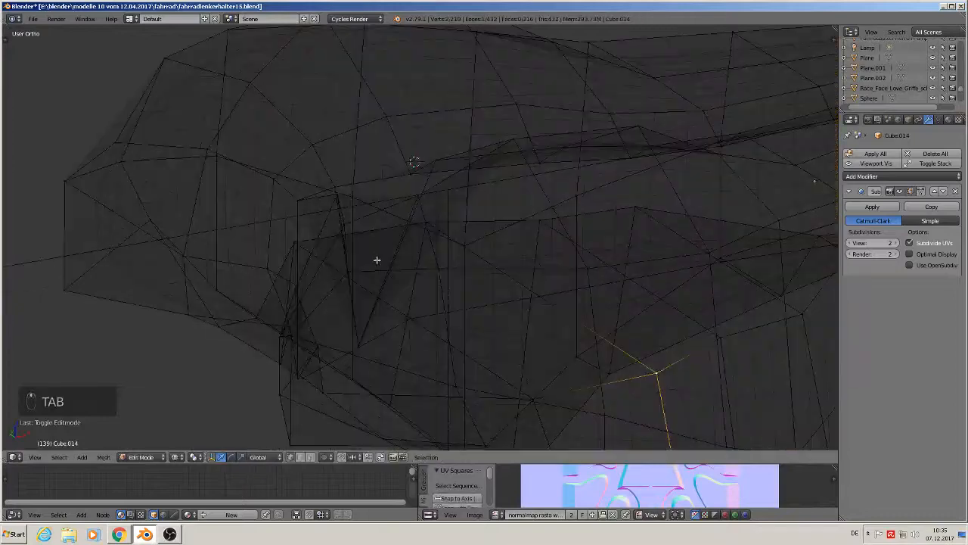
pyautogui.rightClick(335, 401)
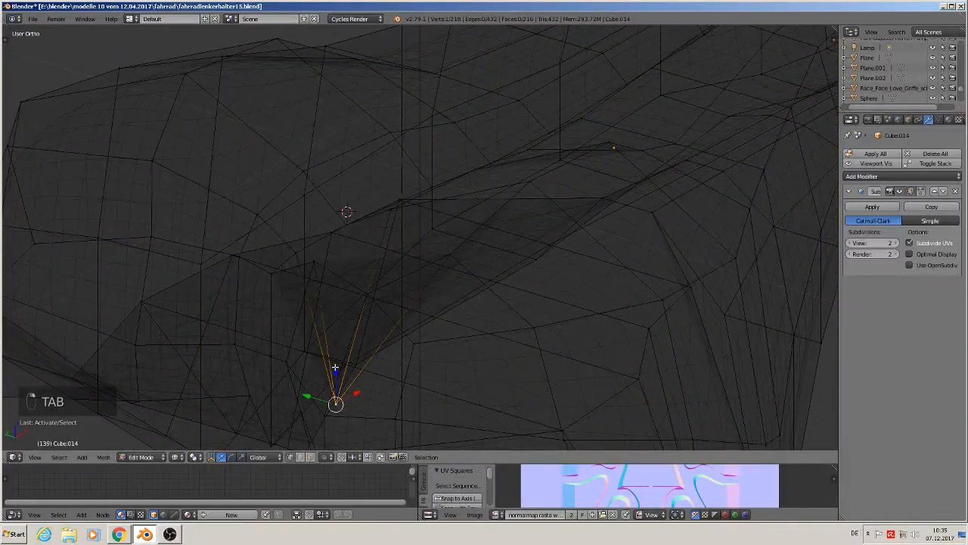
pyautogui.press('g')
pyautogui.press('z')
pyautogui.click(363, 213)
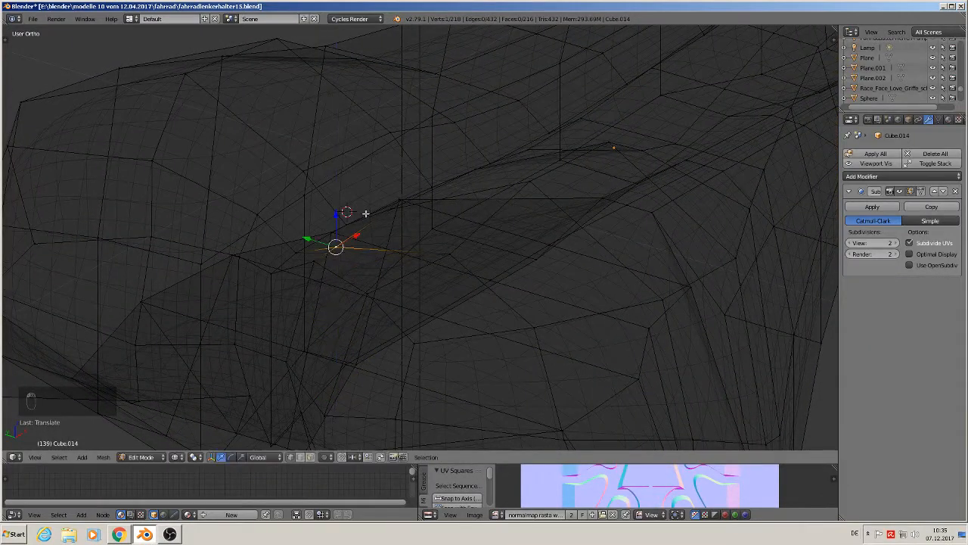
pyautogui.moveTo(363, 210); pyautogui.dragTo(417, 217, button='middle')
pyautogui.press('g')
pyautogui.press('z')
pyautogui.click(343, 212)
pyautogui.press('Tab')
pyautogui.scroll(-5, 298, 329)
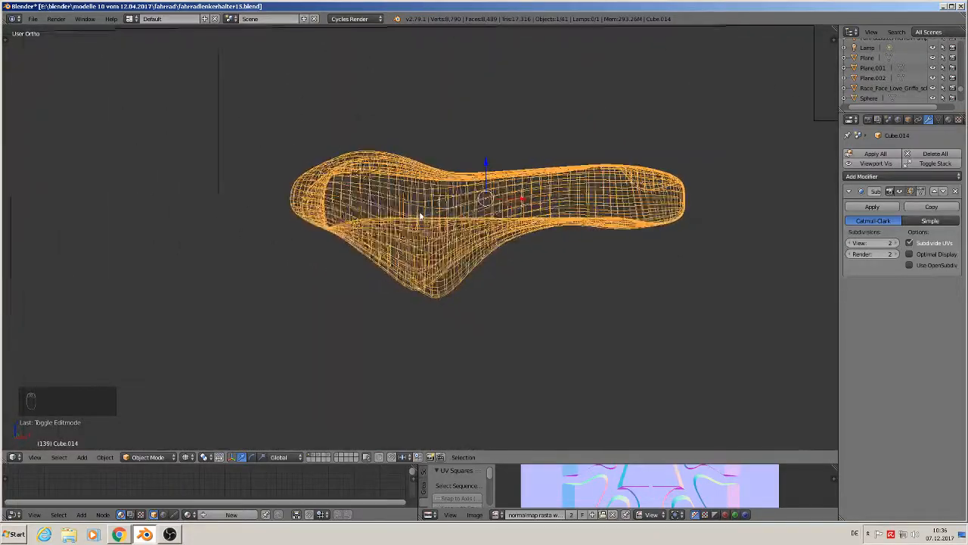
# Step: Switch the viewport to Solid shading and show the saddle's nose from the front view
pyautogui.moveTo(325, 382)
pyautogui.mouseDown(button='middle')
pyautogui.moveTo(437, 370)
pyautogui.moveTo(407, 363)
pyautogui.moveTo(369, 393)
pyautogui.moveTo(335, 388)
pyautogui.moveTo(282, 411)
pyautogui.moveTo(234, 415)
pyautogui.moveTo(218, 376)
pyautogui.moveTo(231, 380)
pyautogui.moveTo(209, 454)
pyautogui.mouseUp(button='middle')
pyautogui.click(186, 457)
pyautogui.click(204, 411)
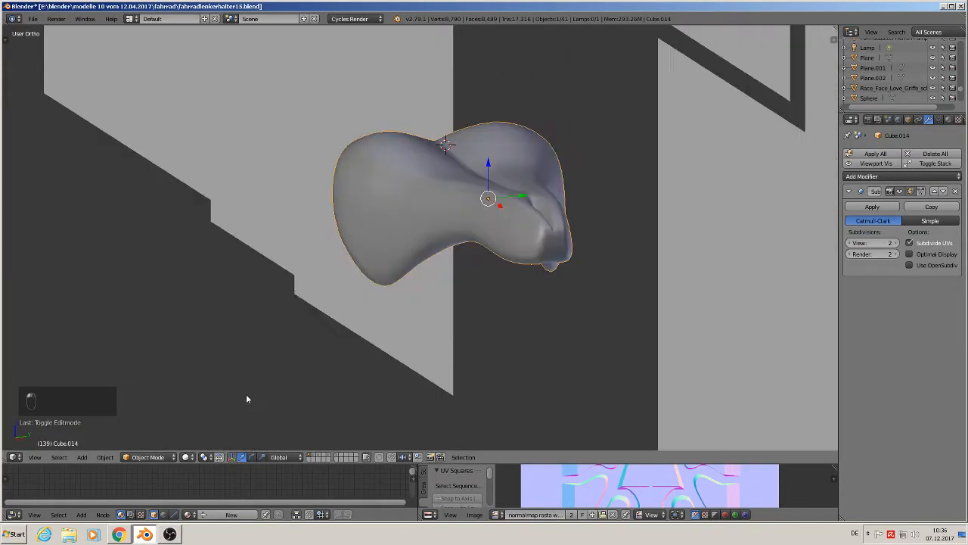
pyautogui.moveTo(244, 395)
pyautogui.mouseDown(button='middle')
pyautogui.moveTo(325, 339)
pyautogui.moveTo(424, 350)
pyautogui.moveTo(409, 341)
pyautogui.moveTo(418, 309)
pyautogui.moveTo(422, 324)
pyautogui.moveTo(415, 325)
pyautogui.moveTo(447, 305)
pyautogui.mouseUp(button='middle')
pyautogui.press('KP_1')
pyautogui.scroll(3, 466, 310)
pyautogui.scroll(2, 466, 310)
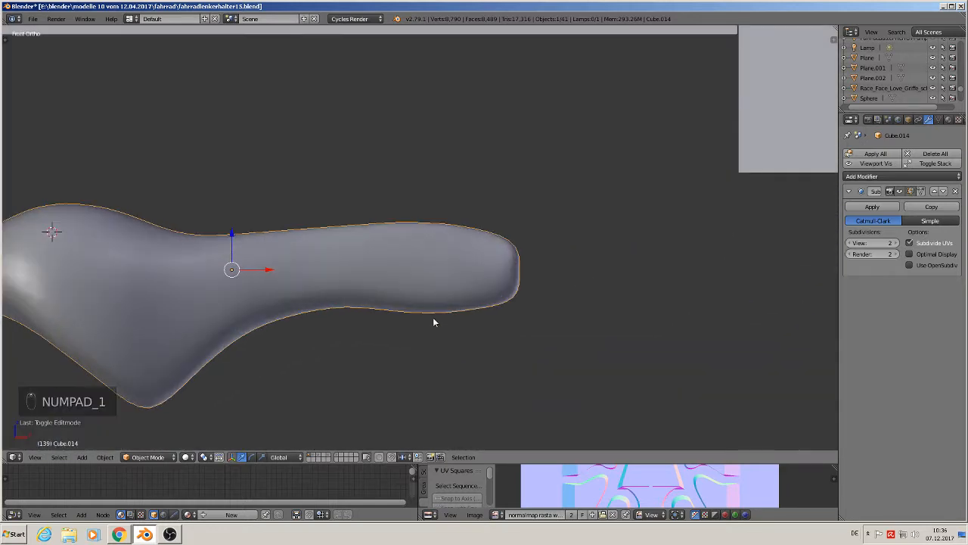
# Step: Try to raise the lower-edge vertices of the nose section along Z with selection limited to visible geometry
pyautogui.press('Tab')
pyautogui.press('c')
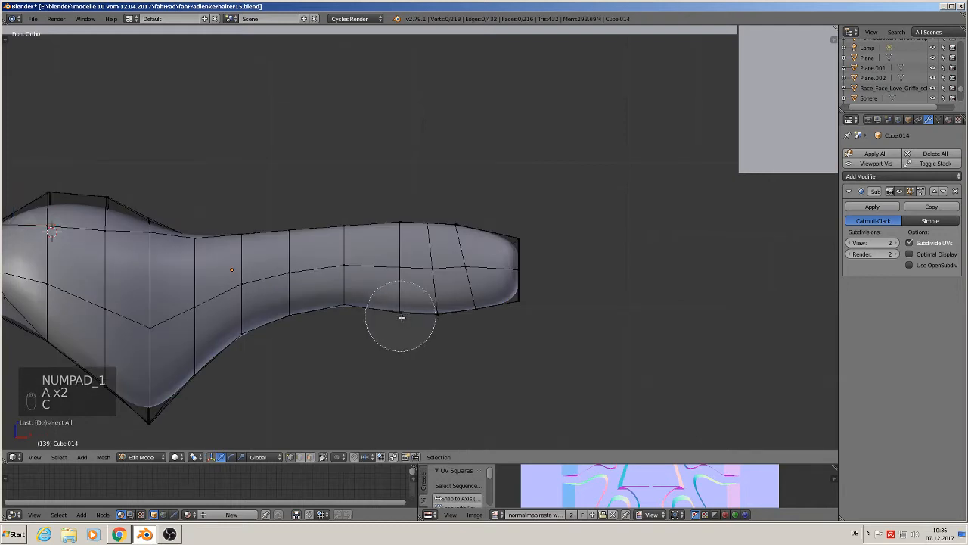
pyautogui.rightClick(443, 332)
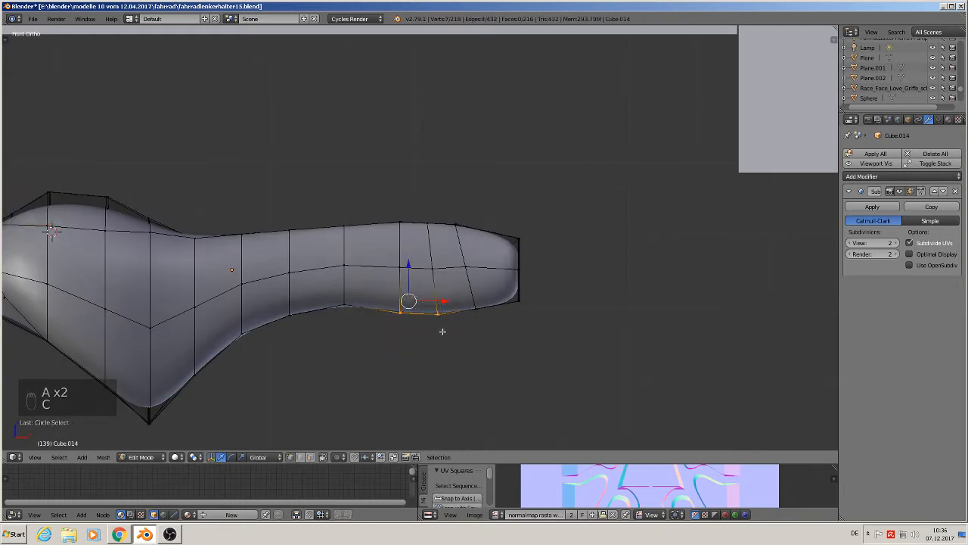
pyautogui.moveTo(409, 266); pyautogui.dragTo(408, 258)
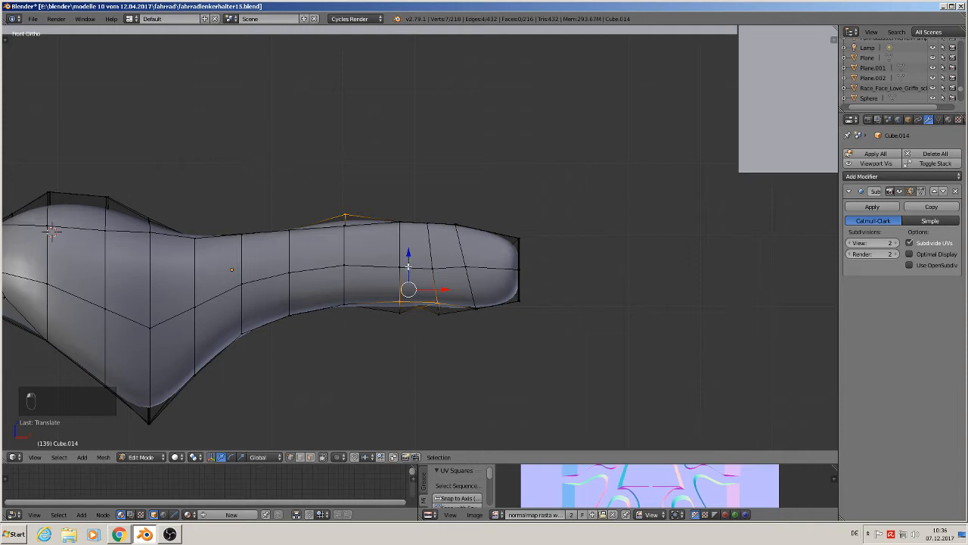
pyautogui.hotkey('ctrl', 'z')
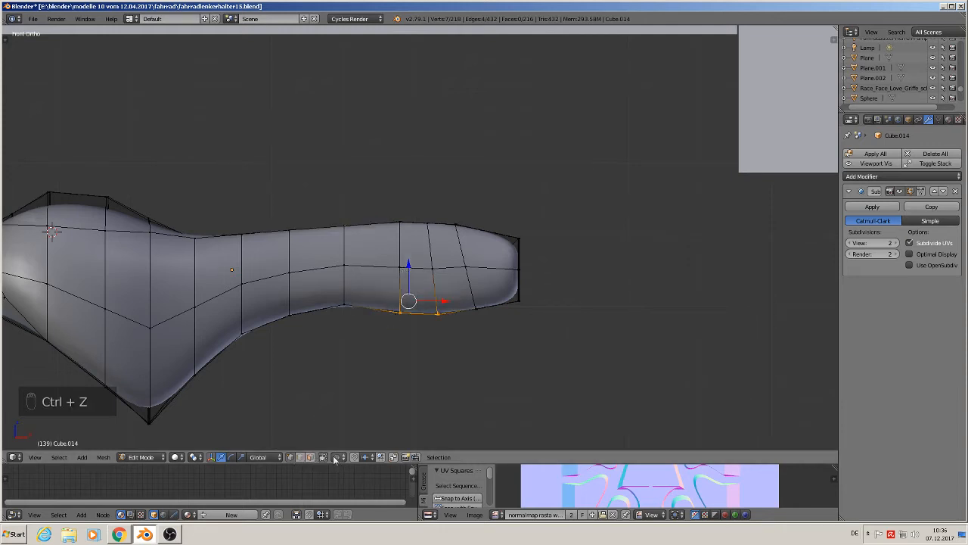
# Step: Allow hidden vertices to be selected and raise the stray low vertex inside the nose along Z to the top surface
pyautogui.press('a')
pyautogui.press('v')
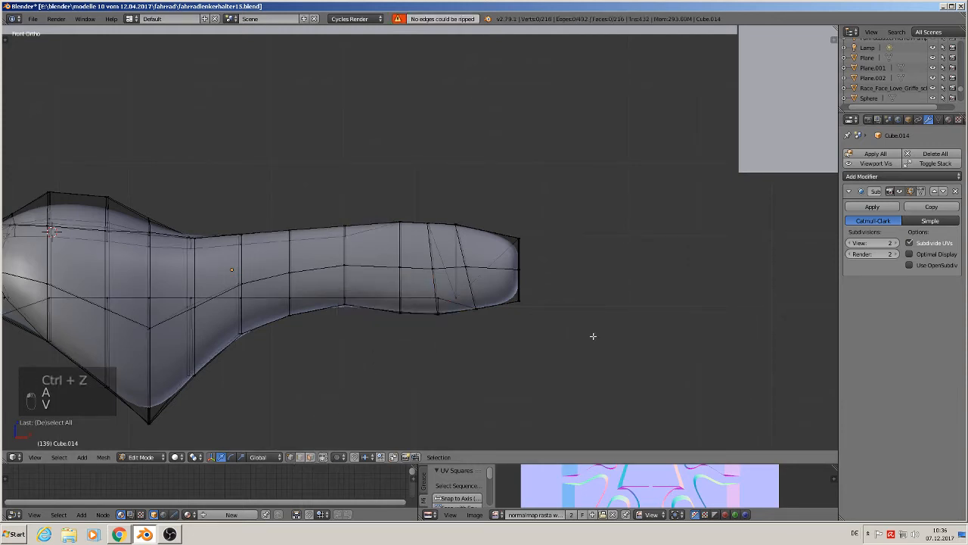
pyautogui.rightClick(457, 295)
pyautogui.moveTo(464, 329)
pyautogui.mouseDown(button='middle')
pyautogui.moveTo(462, 368)
pyautogui.moveTo(475, 313)
pyautogui.moveTo(466, 307)
pyautogui.moveTo(470, 327)
pyautogui.mouseUp(button='middle')
pyautogui.press('g')
pyautogui.press('z')
pyautogui.click(466, 192)
pyautogui.press('KP_1')
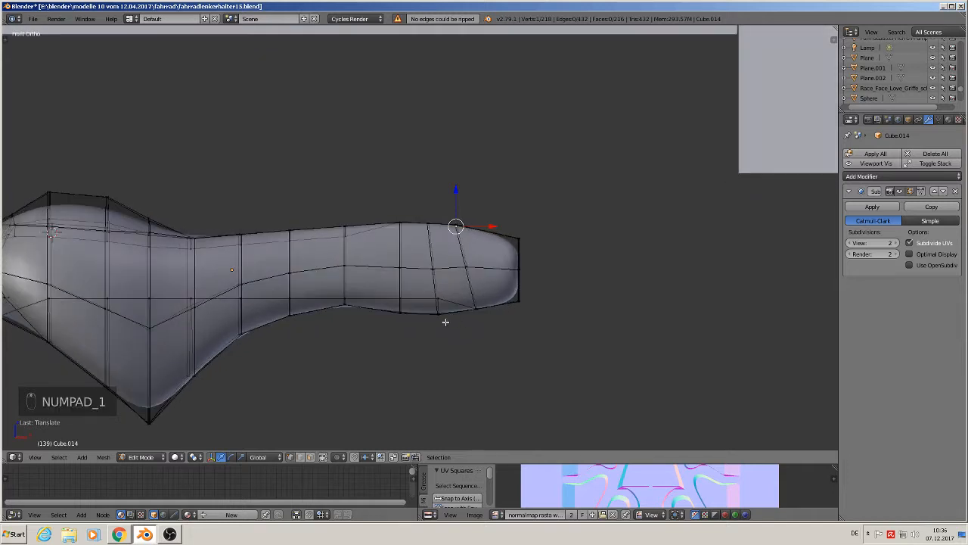
# Step: Select the 14 vertices in the two underside rows behind the nose tip and raise them about 0.022 along Z
pyautogui.press('c')
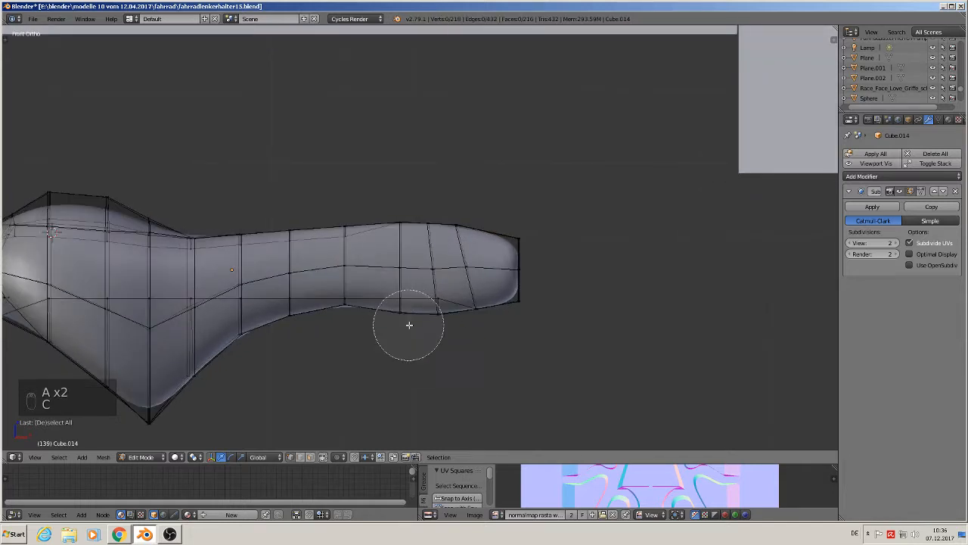
pyautogui.click(421, 319)
pyautogui.press('g')
pyautogui.press('z')
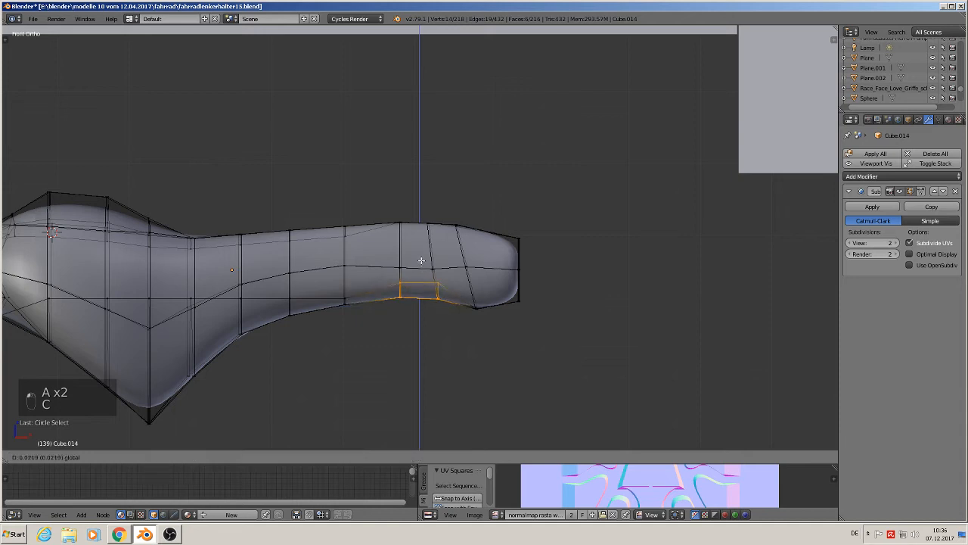
pyautogui.click(421, 260)
# Step: Select the next lower vertex row toward the nose tip and raise it along Z in line with the underside
pyautogui.press('a')
pyautogui.press('c')
pyautogui.click(473, 309)
pyautogui.rightClick(473, 311)
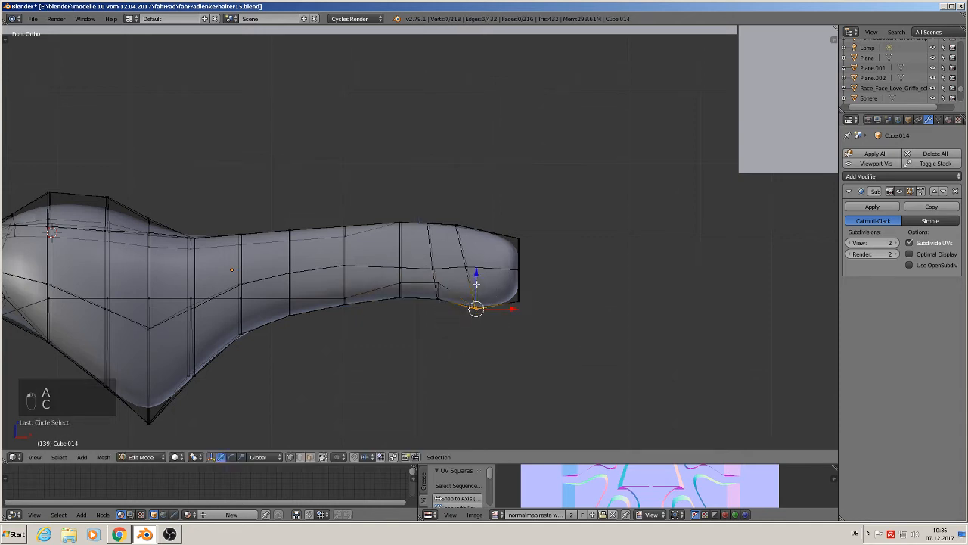
pyautogui.moveTo(476, 283); pyautogui.dragTo(476, 272)
# Step: Select the lower corner vertices of the nose tip and move them backward along X and up along Z
pyautogui.press('c')
pyautogui.click(514, 307)
pyautogui.rightClick(515, 307)
pyautogui.moveTo(539, 303); pyautogui.dragTo(534, 302)
pyautogui.moveTo(510, 271)
pyautogui.mouseDown()
pyautogui.moveTo(511, 255)
pyautogui.moveTo(540, 236)
pyautogui.moveTo(532, 237)
pyautogui.mouseUp()
# Step: Select the upper corner vertices of the nose tip and pull them backward along X to round the tip
pyautogui.press('c')
pyautogui.rightClick(525, 248)
pyautogui.press('a')
pyautogui.press('c')
pyautogui.click(528, 227)
pyautogui.rightClick(527, 227)
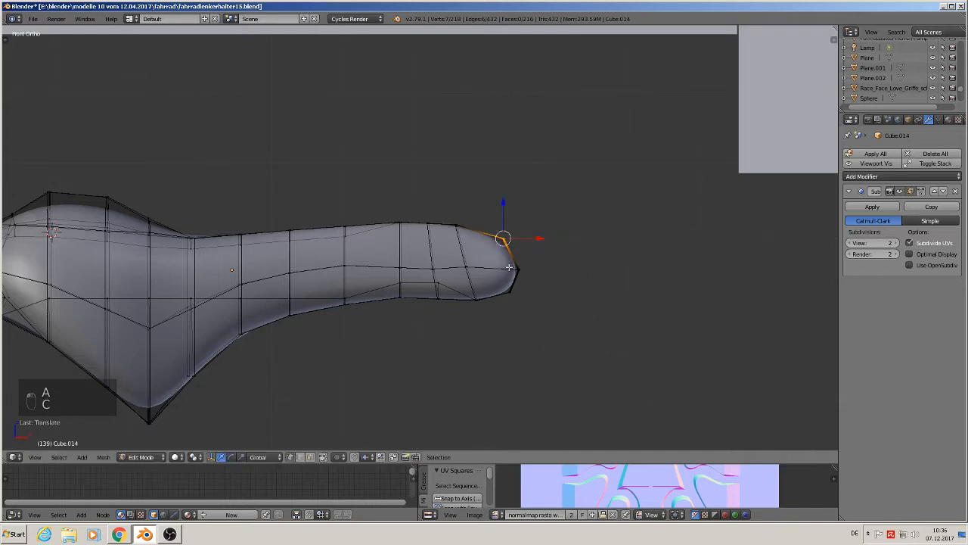
# Step: Move the two groove-edge vertices on the nose tip's upper front edge apart, each outward along Y
pyautogui.press('Tab')
pyautogui.moveTo(532, 237); pyautogui.dragTo(475, 321, button='middle')
pyautogui.moveTo(446, 353); pyautogui.dragTo(351, 367, button='middle')
pyautogui.scroll(5, 351, 367)
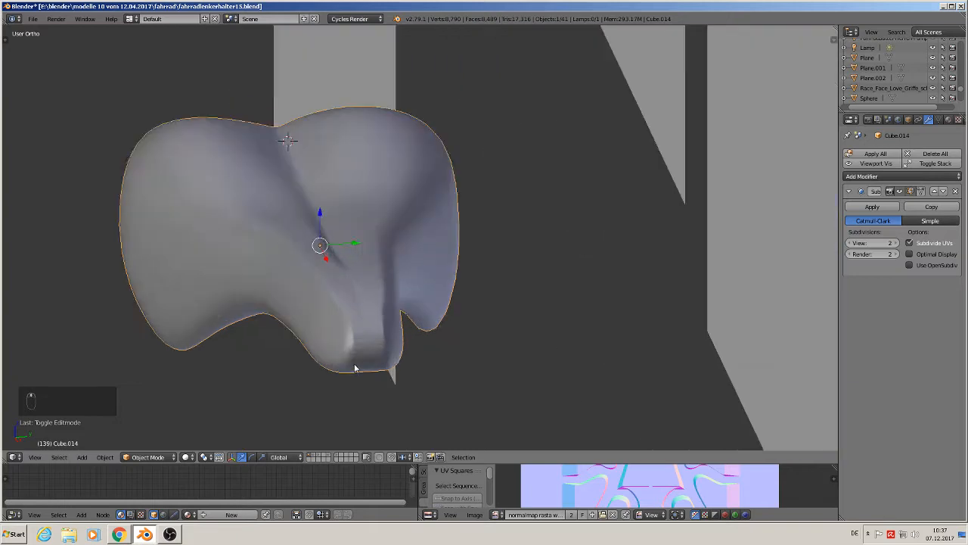
pyautogui.press('Tab')
pyautogui.scroll(2, 350, 362)
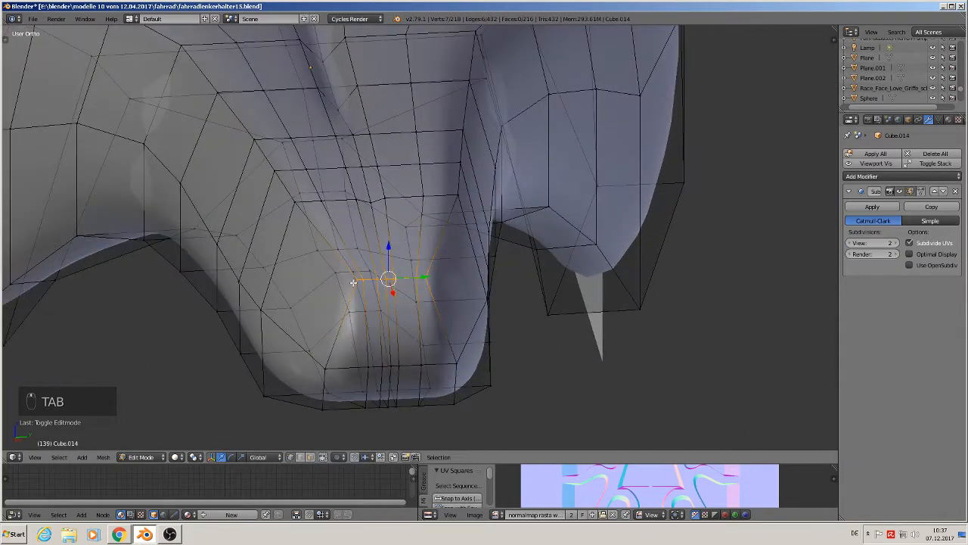
pyautogui.press('g')
pyautogui.press('y')
pyautogui.click(423, 281)
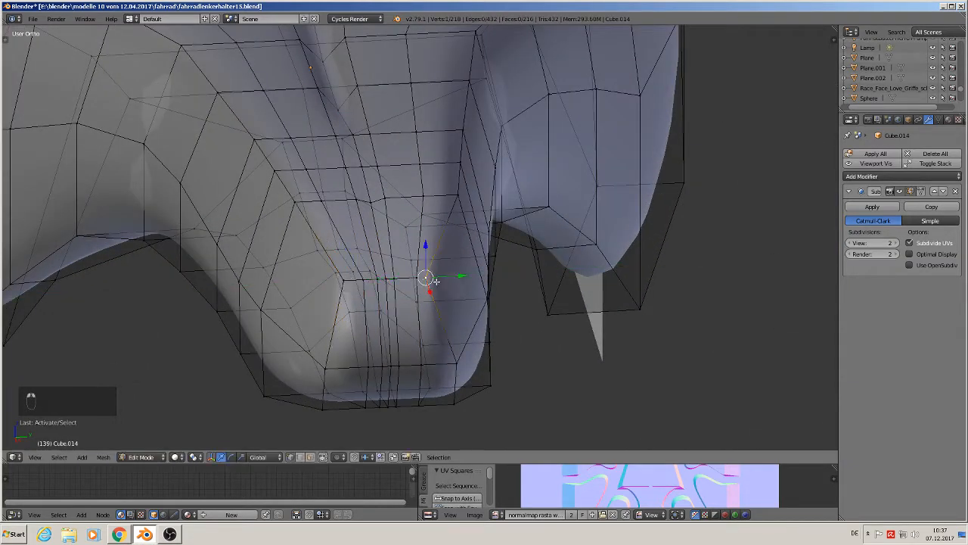
pyautogui.press('g')
pyautogui.press('y')
pyautogui.click(463, 278)
# Step: Select the three outer vertices on each side of the nose tip and move all six backward along X
pyautogui.moveTo(464, 277); pyautogui.dragTo(531, 244, button='middle')
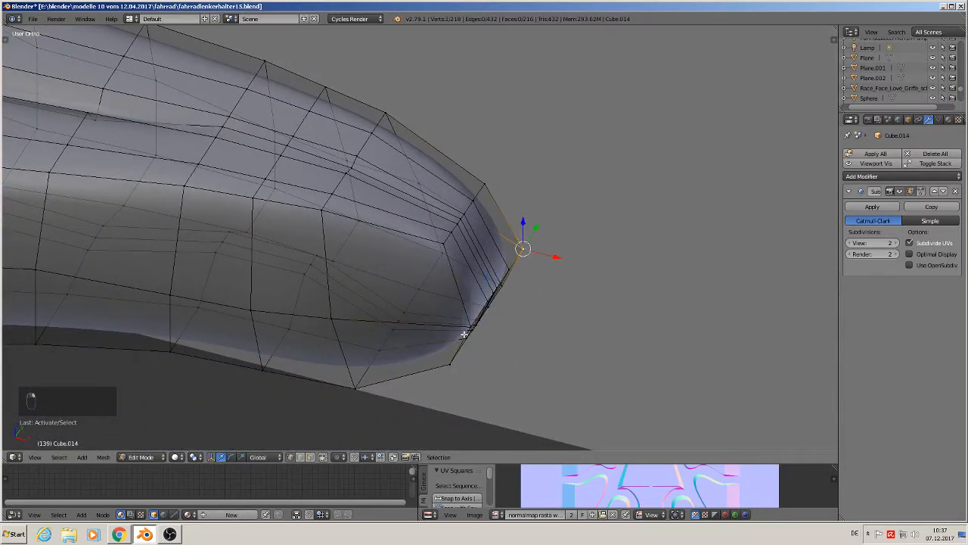
pyautogui.moveTo(471, 342); pyautogui.dragTo(437, 308, button='middle')
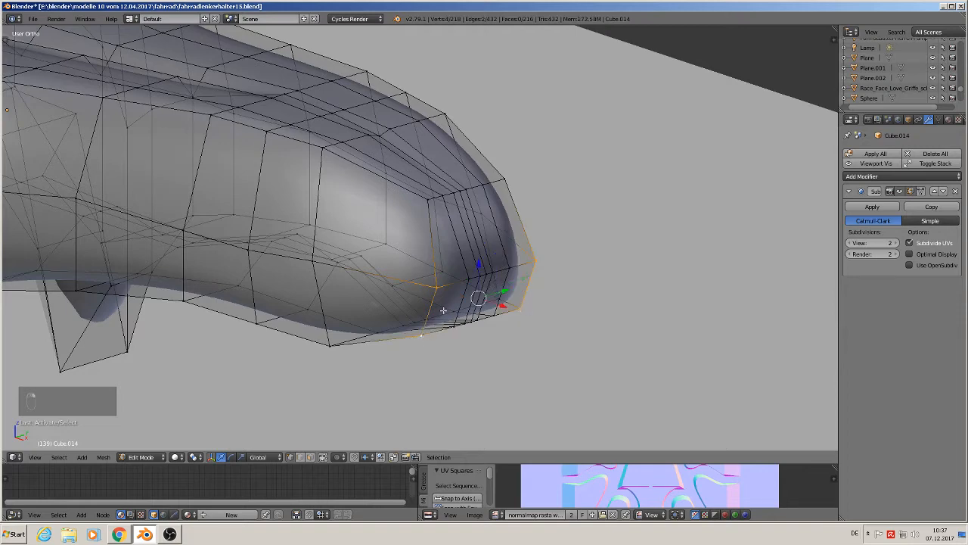
pyautogui.moveTo(512, 227); pyautogui.dragTo(549, 264, button='middle')
pyautogui.press('g')
pyautogui.press('x')
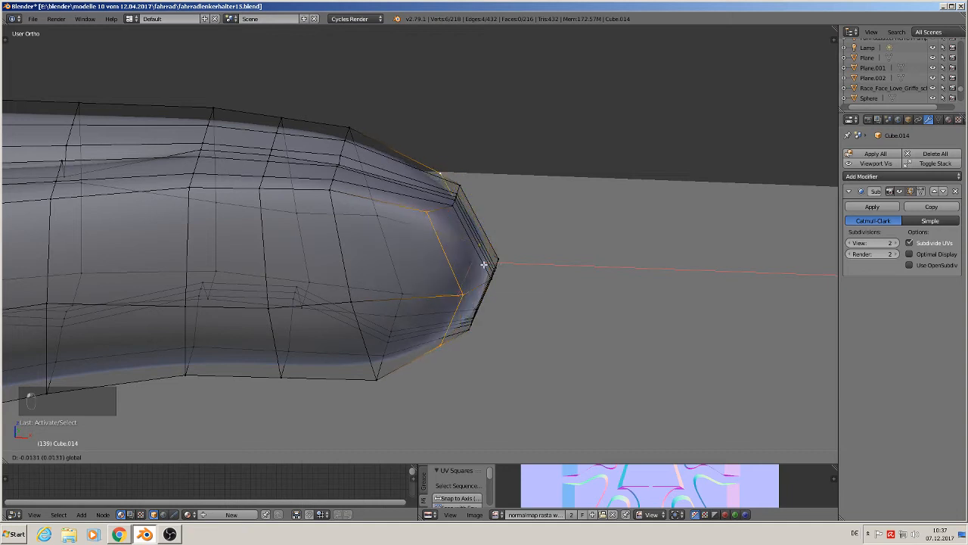
pyautogui.click(488, 265)
# Step: Show the saddle in front view with Material shading beside the reference images and save the file
pyautogui.press('Tab')
pyautogui.moveTo(497, 303); pyautogui.dragTo(632, 293, button='middle')
pyautogui.scroll(-3, 386, 338)
pyautogui.scroll(-5, 597, 310)
pyautogui.press('KP_1')
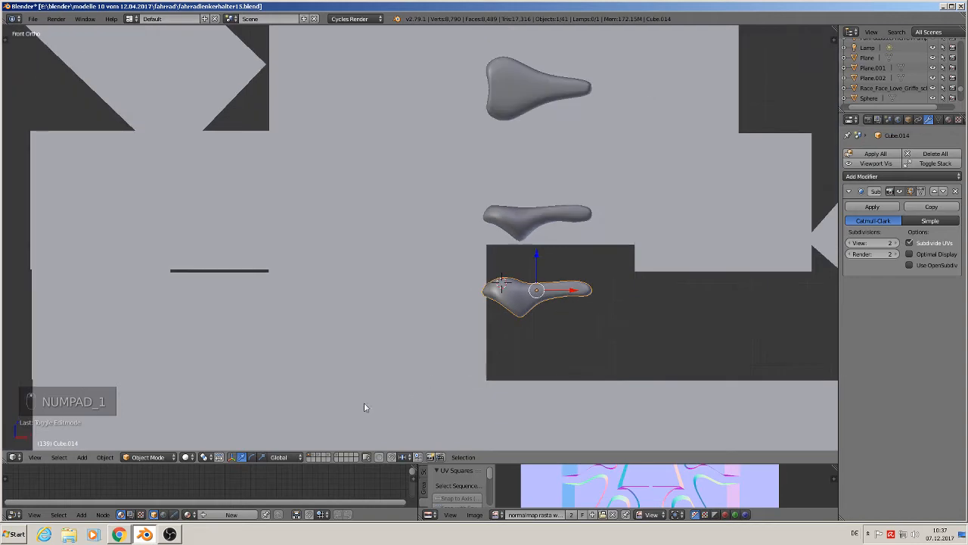
pyautogui.click(188, 457)
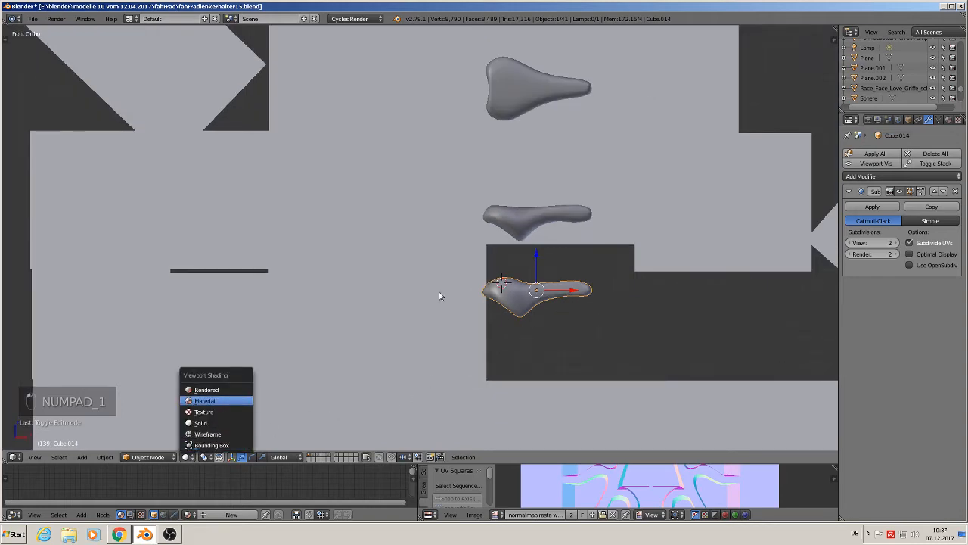
pyautogui.press('Return')
pyautogui.scroll(-2, 550, 279)
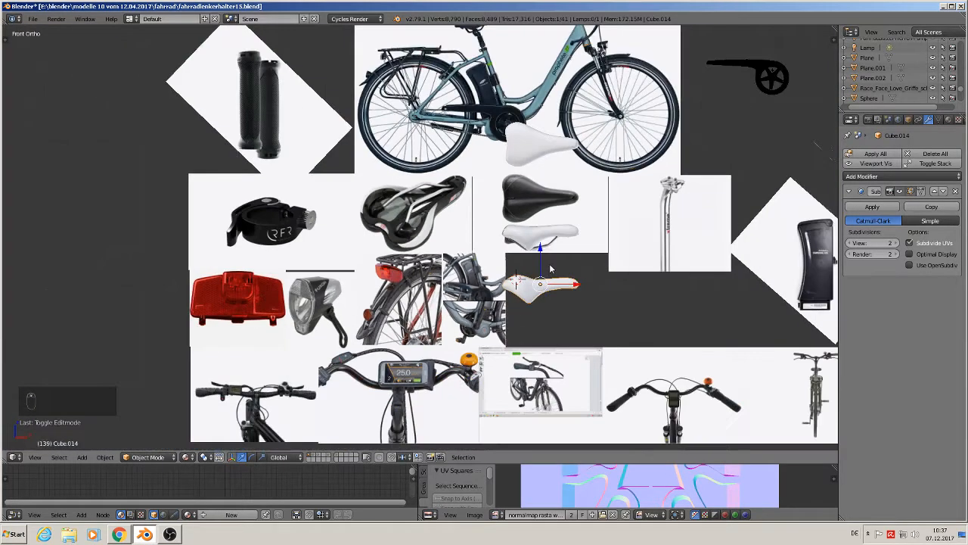
pyautogui.scroll(4, 550, 279)
pyautogui.click(33, 18)
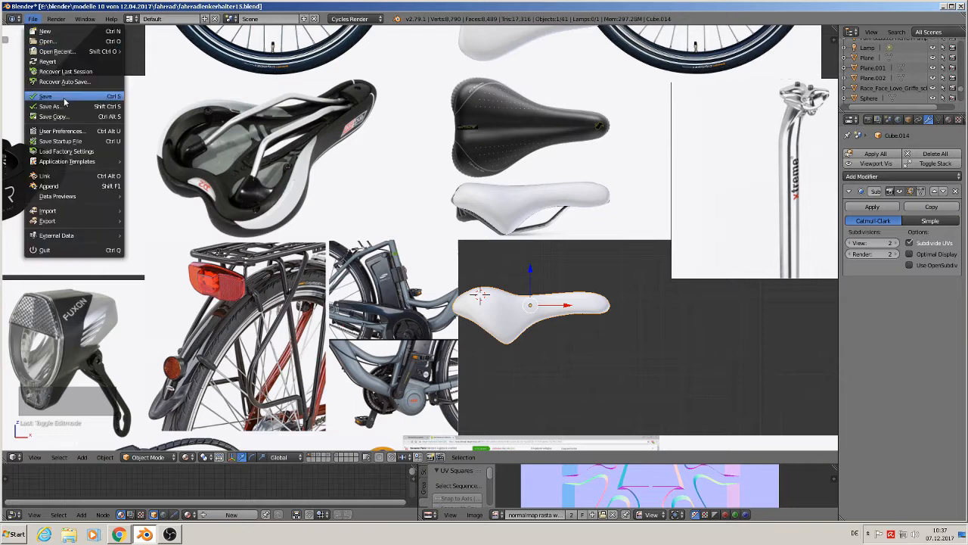
# Step: Select the 35 upper vertices of the saddle's rear hump and lower them slightly along Z
pyautogui.scroll(1, 566, 310)
pyautogui.scroll(3, 570, 375)
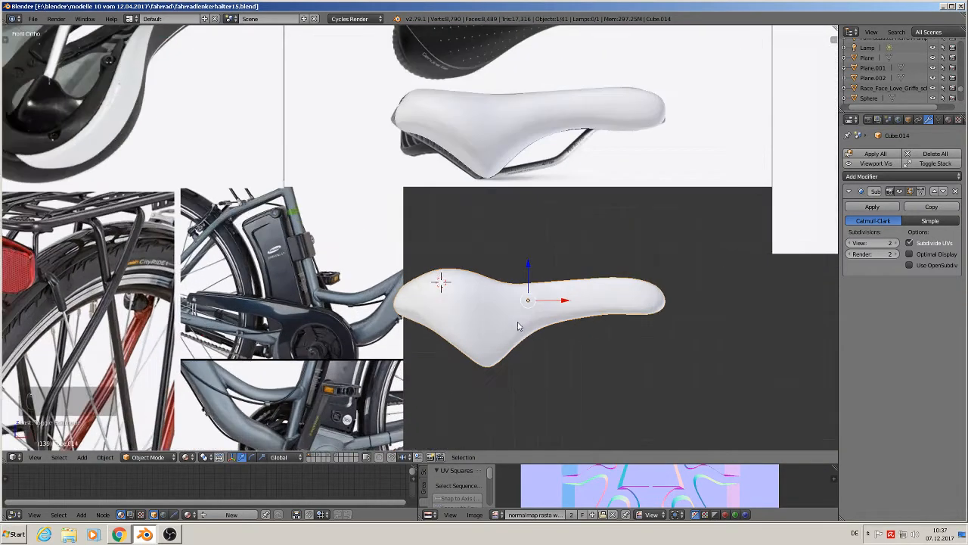
pyautogui.press('Tab')
pyautogui.scroll(2, 569, 375)
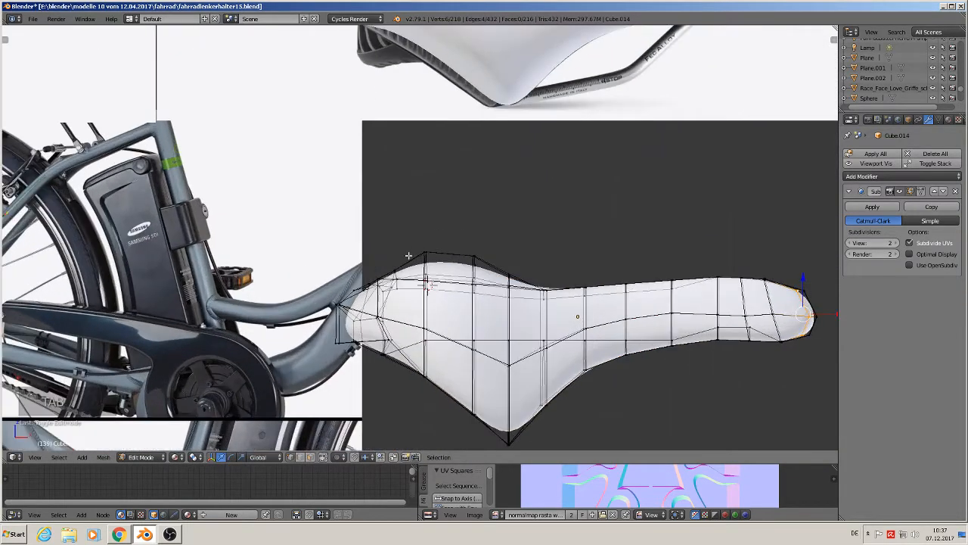
pyautogui.press('c')
pyautogui.moveTo(354, 259)
pyautogui.mouseDown()
pyautogui.moveTo(385, 273)
pyautogui.moveTo(491, 270)
pyautogui.mouseUp()
pyautogui.rightClick(491, 270)
pyautogui.moveTo(436, 247); pyautogui.dragTo(432, 255)
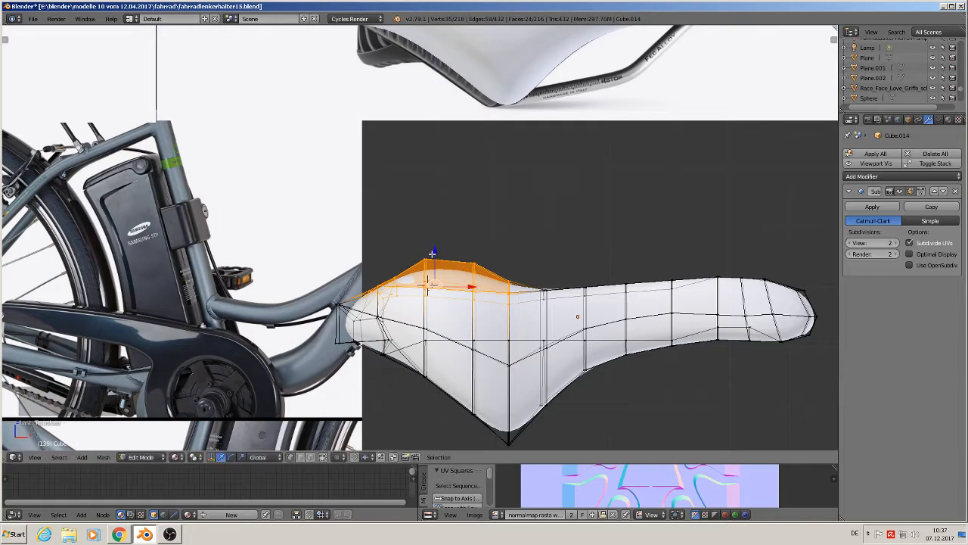
pyautogui.press('a')
pyautogui.press('Tab')
pyautogui.scroll(-3, 541, 342)
pyautogui.moveTo(543, 349); pyautogui.dragTo(540, 417, button='middle')
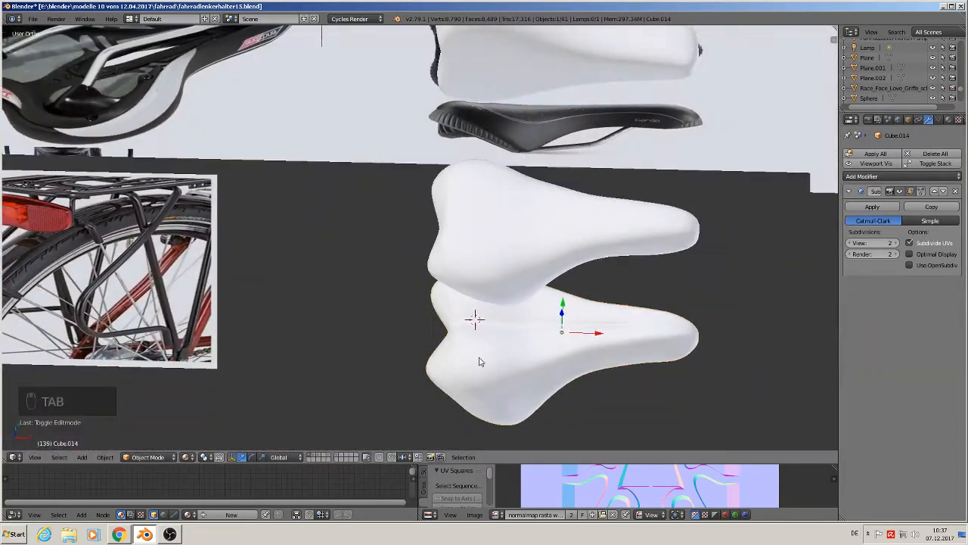
# Step: Move the saddle copy farther away from the original saddle along Y
pyautogui.scroll(-2, 481, 360)
pyautogui.moveTo(546, 311)
pyautogui.mouseDown(button='middle')
pyautogui.moveTo(594, 330)
pyautogui.moveTo(529, 316)
pyautogui.mouseUp(button='middle')
pyautogui.press('g')
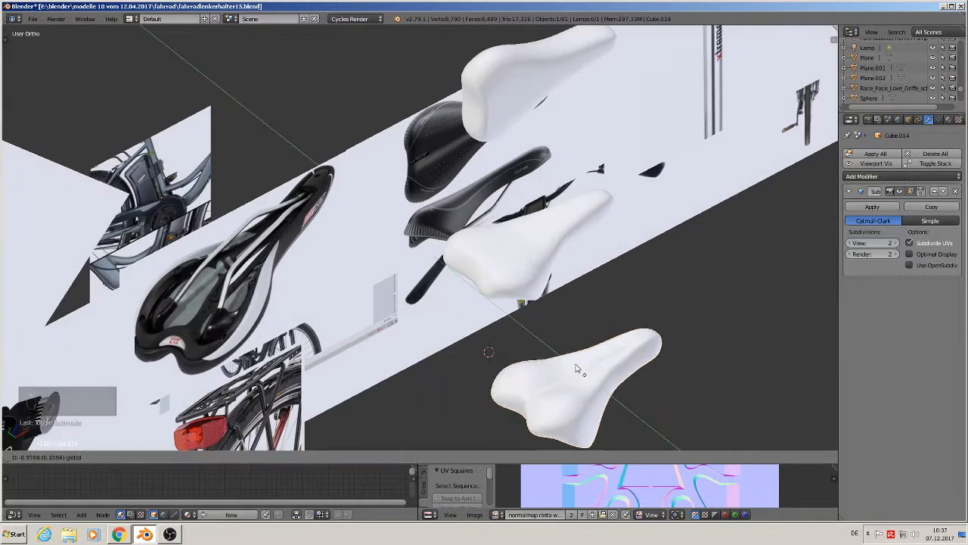
pyautogui.click(618, 374)
# Step: Select the two outermost rear vertices in top view and move them about 0.035 forward along X with proportional editing enabled
pyautogui.press('KP_7')
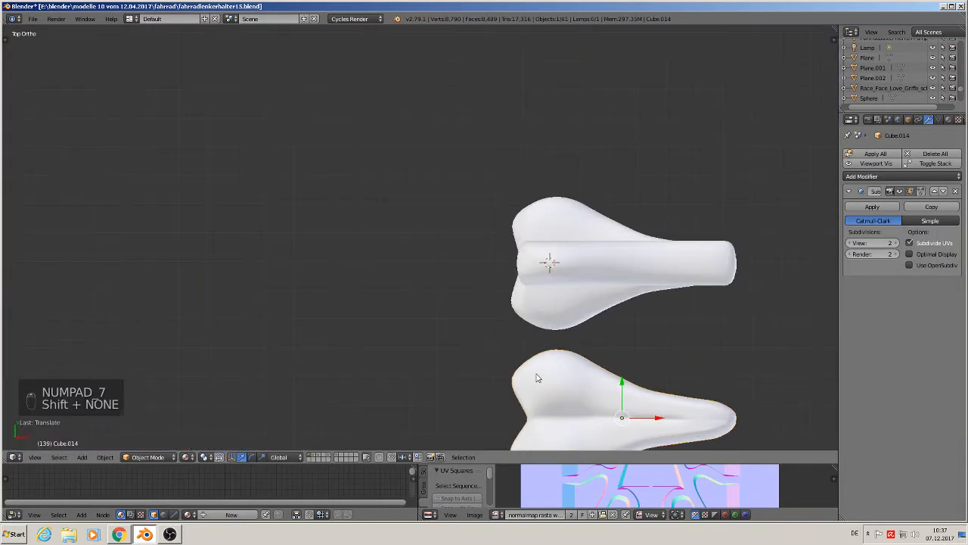
pyautogui.keyDown('shift'); pyautogui.moveTo(527, 362); pyautogui.dragTo(510, 231, button='middle'); pyautogui.keyUp('shift')
pyautogui.press('Tab')
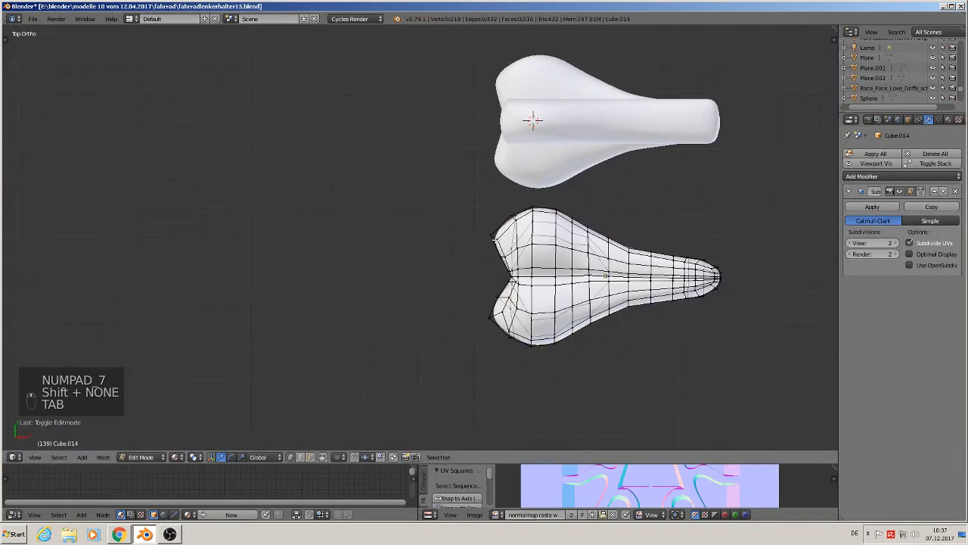
pyautogui.scroll(1, 490, 236)
pyautogui.rightClick(488, 234)
pyautogui.keyDown('shift'); pyautogui.rightClick(484, 333); pyautogui.keyUp('shift')
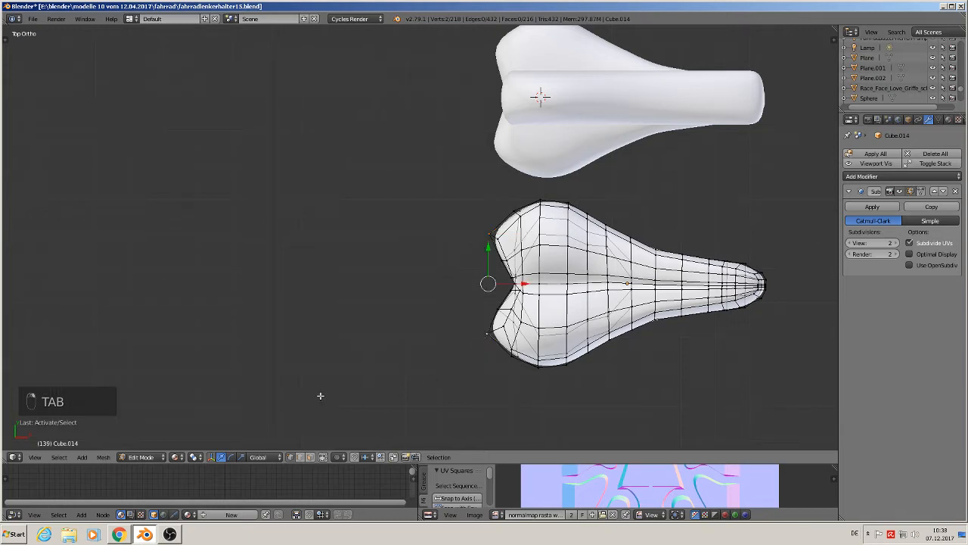
pyautogui.click(338, 460)
pyautogui.click(377, 407)
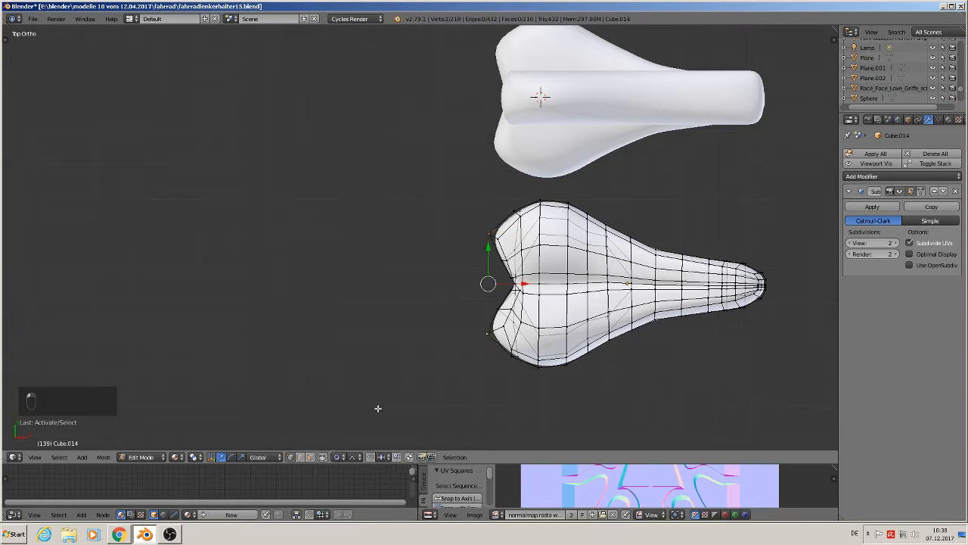
pyautogui.press('g')
pyautogui.press('x')
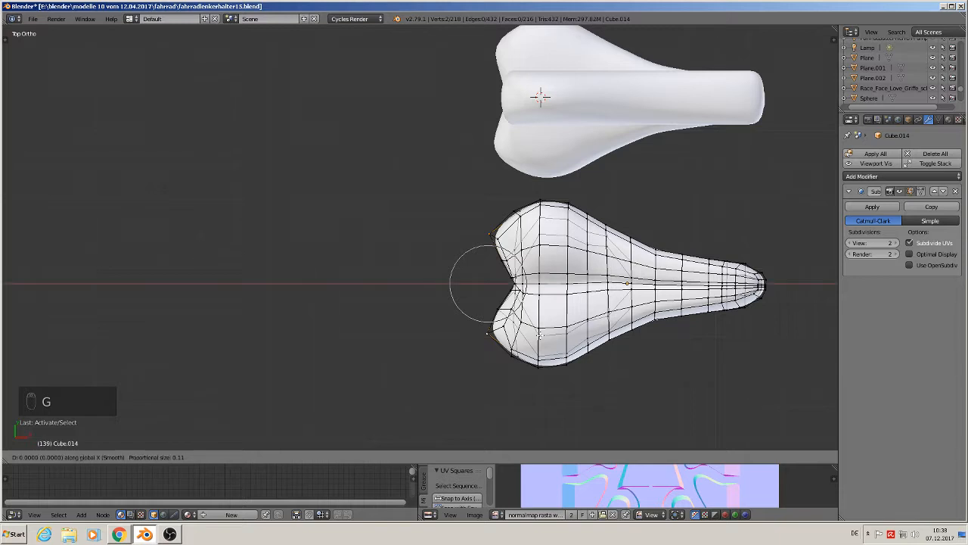
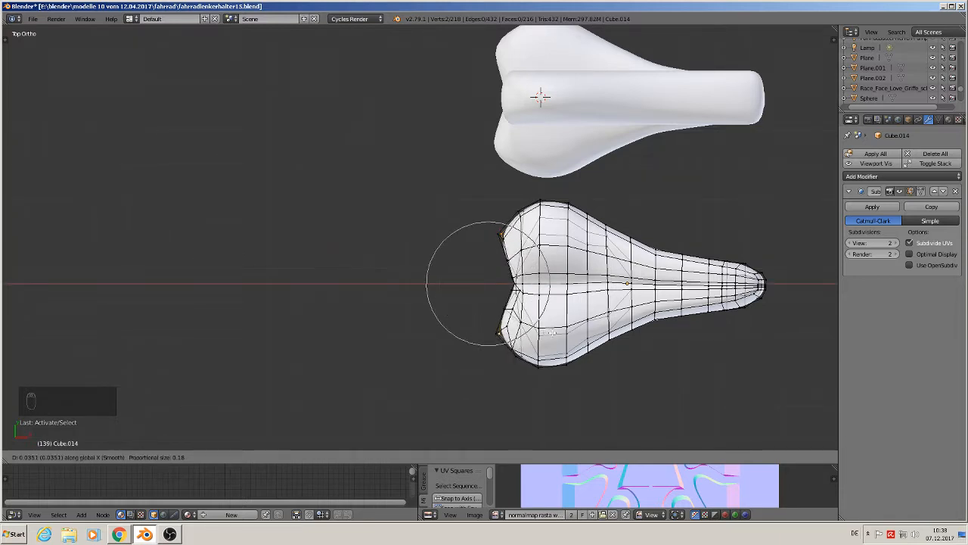
pyautogui.click(550, 331)
pyautogui.press('Tab')
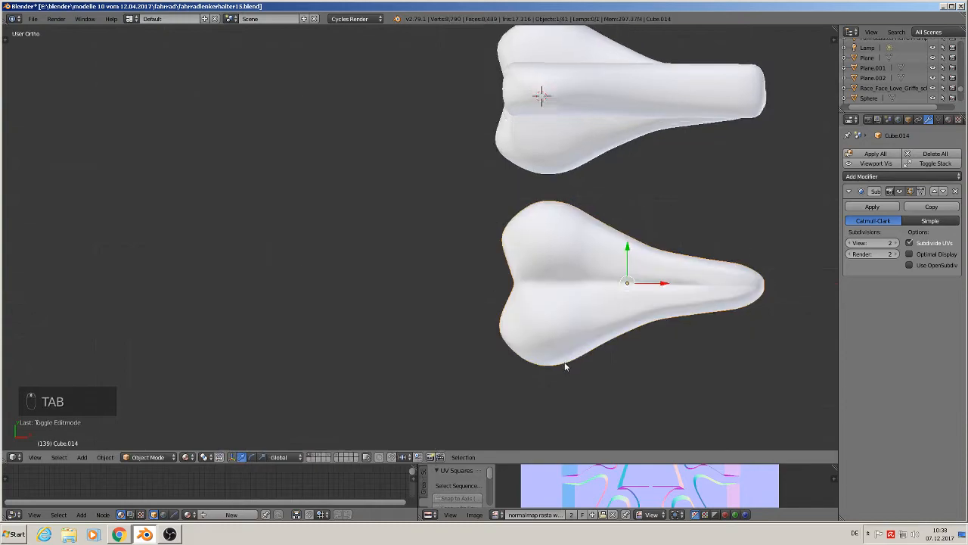
# Step: Disable proportional editing and move only the two selected rear vertices backward along X
pyautogui.moveTo(566, 368); pyautogui.dragTo(582, 252, button='middle')
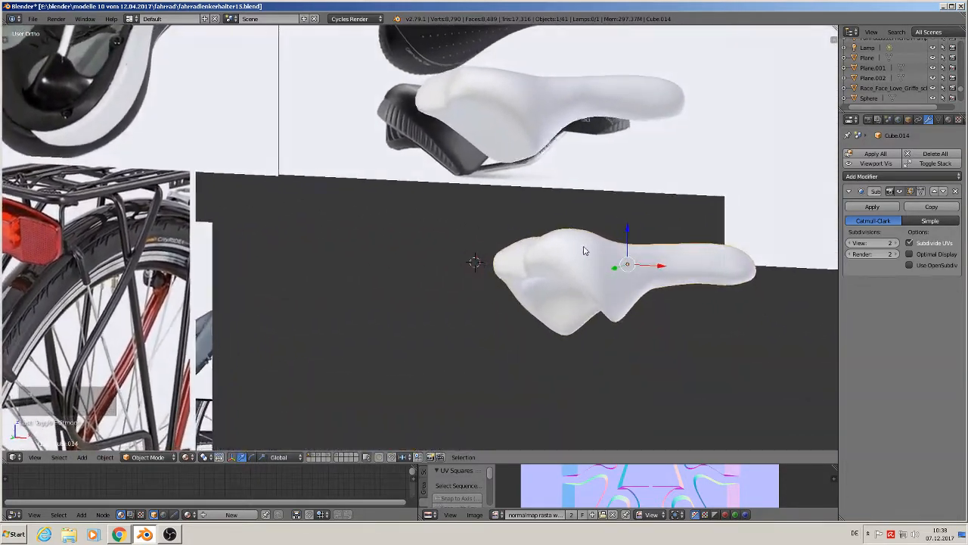
pyautogui.scroll(3, 539, 280)
pyautogui.press('Tab')
pyautogui.moveTo(539, 280); pyautogui.dragTo(602, 289, button='middle')
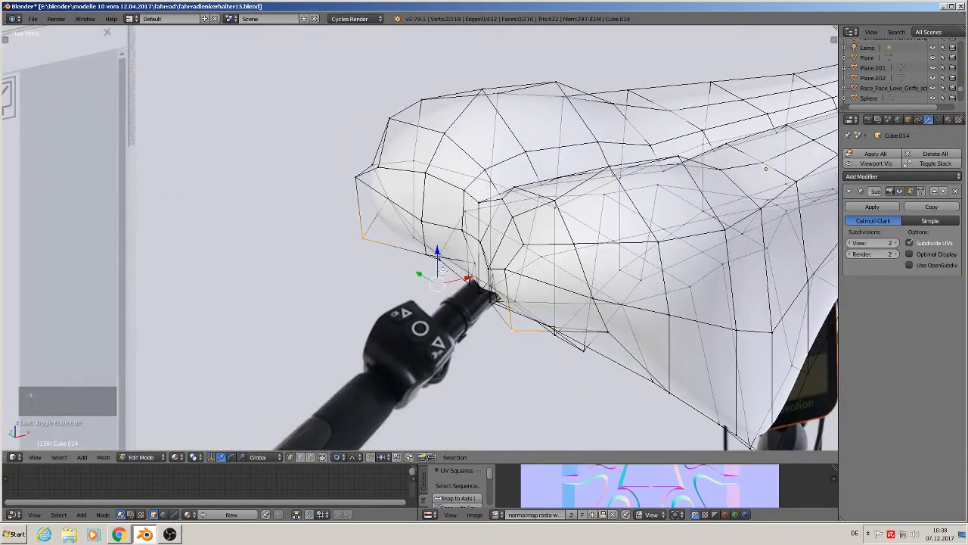
pyautogui.moveTo(461, 278); pyautogui.dragTo(442, 270)
pyautogui.hotkey('ctrl', 'z')
pyautogui.click(337, 457)
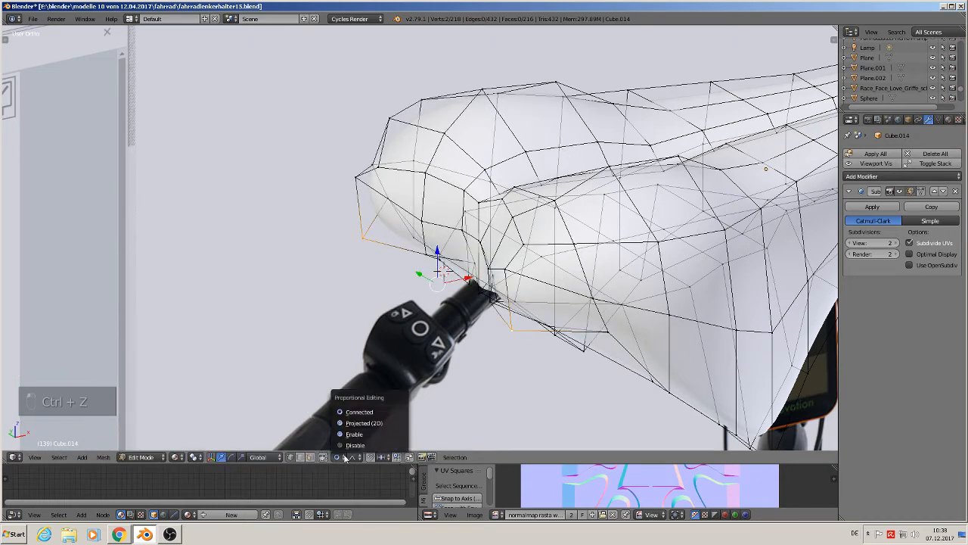
pyautogui.click(355, 415)
pyautogui.moveTo(468, 278); pyautogui.dragTo(447, 267)
pyautogui.press('Tab')
# Step: Select the single lower centre vertex in the saddle's rear notch and raise it along Z
pyautogui.moveTo(443, 270); pyautogui.dragTo(553, 287, button='middle')
pyautogui.scroll(3, 553, 287)
pyautogui.press('Tab')
pyautogui.scroll(2, 629, 237)
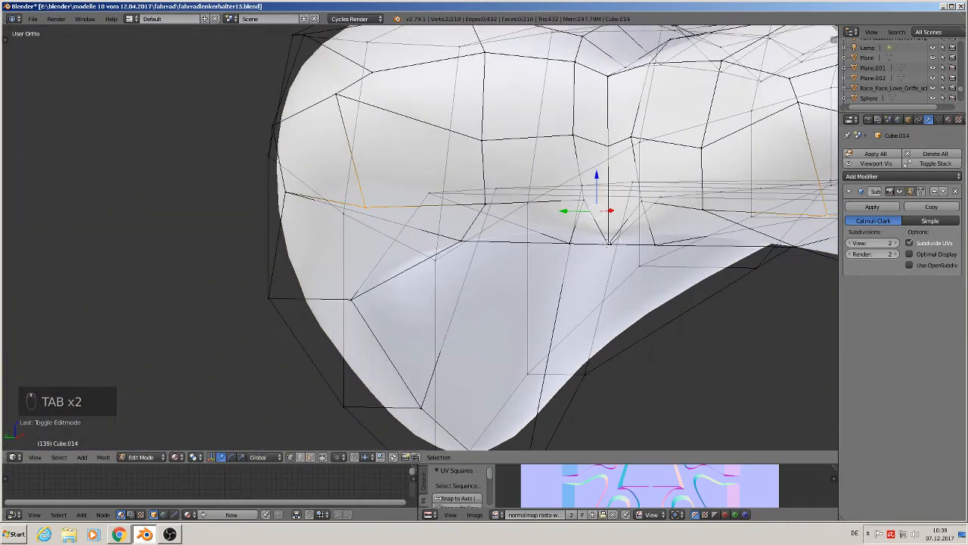
pyautogui.rightClick(607, 242)
pyautogui.moveTo(607, 242); pyautogui.dragTo(640, 300, button='middle')
pyautogui.moveTo(601, 206); pyautogui.dragTo(614, 155)
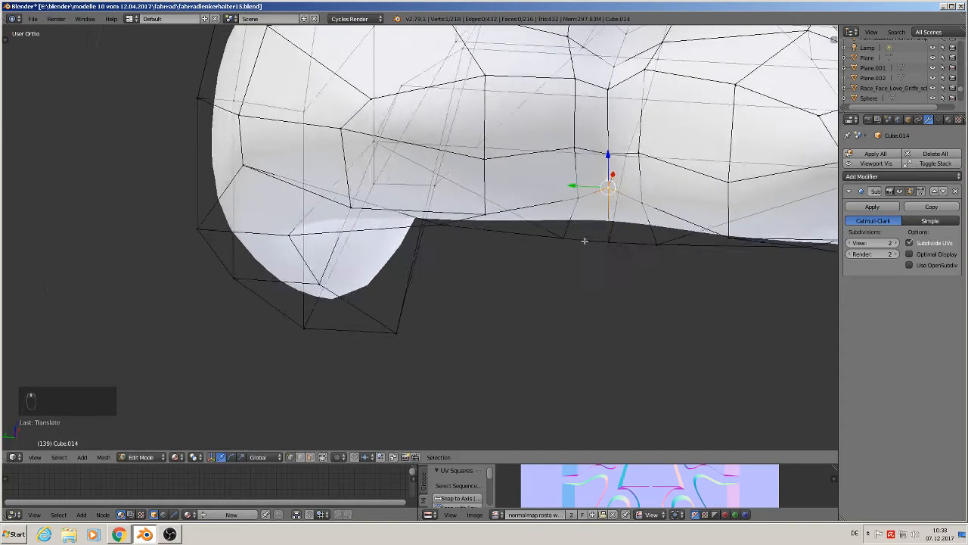
# Step: Check the saddle mesh from several angles and nudge the vertex at its rear end slightly toward the body
pyautogui.moveTo(583, 239); pyautogui.dragTo(611, 245, button='middle')
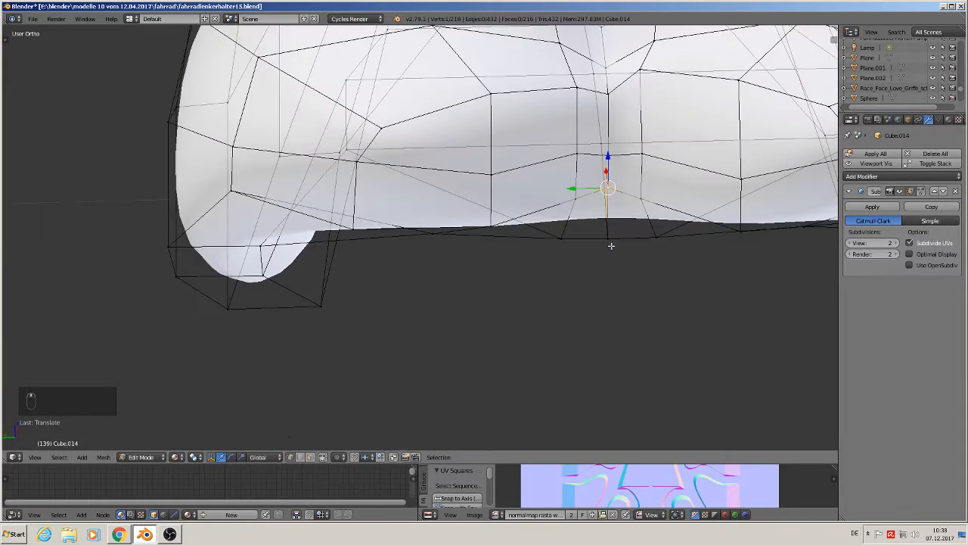
pyautogui.moveTo(606, 207); pyautogui.dragTo(609, 255, button='middle')
pyautogui.press('Tab')
pyautogui.moveTo(609, 294); pyautogui.dragTo(440, 249, button='middle')
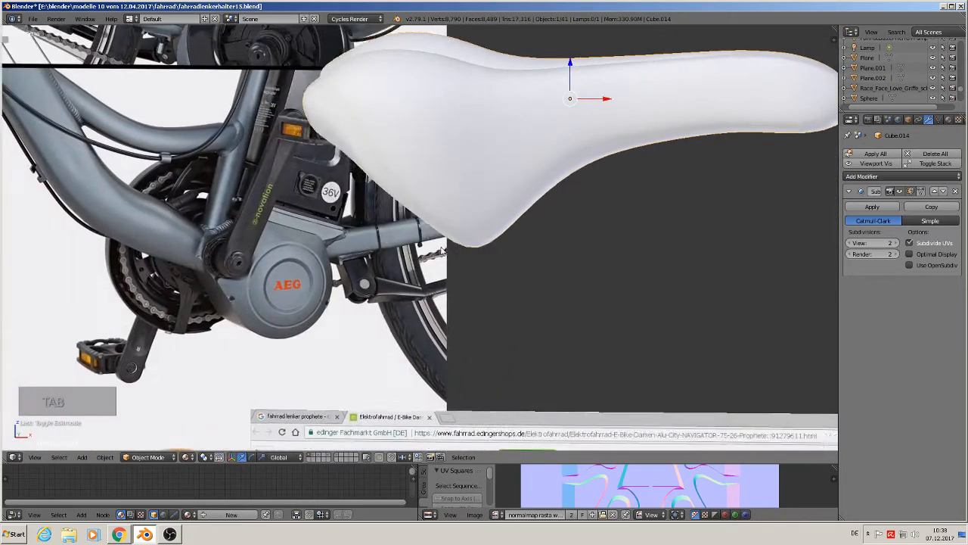
pyautogui.press('Tab')
pyautogui.scroll(2, 322, 84)
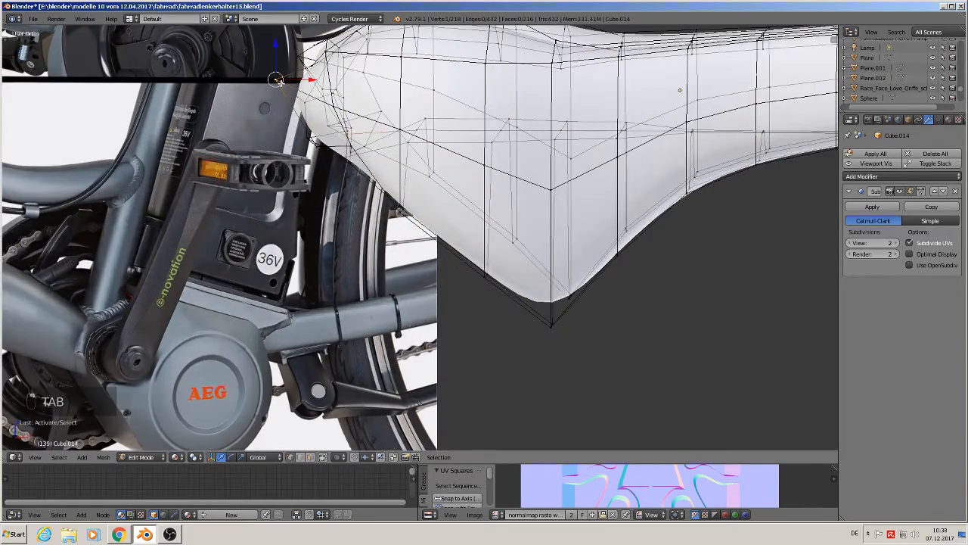
pyautogui.moveTo(323, 92)
pyautogui.mouseDown(button='middle')
pyautogui.moveTo(304, 121)
pyautogui.moveTo(326, 86)
pyautogui.mouseUp(button='middle')
pyautogui.moveTo(321, 69); pyautogui.dragTo(333, 74)
pyautogui.press('Tab')
pyautogui.press('\\')
pyautogui.scroll(-4, 417, 165)
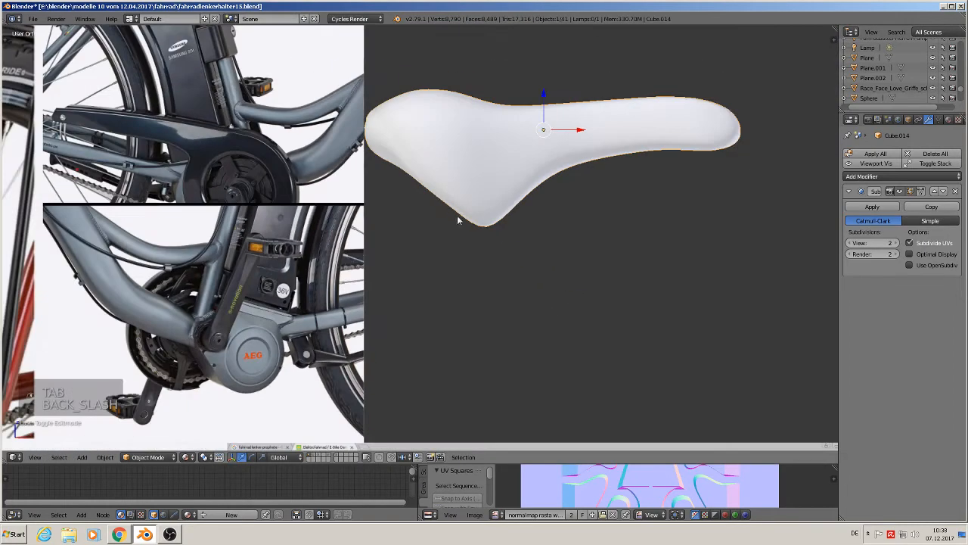
# Step: Select the two vertices beside the notch at the saddle's rear and reposition them to refine the contour
pyautogui.moveTo(458, 217); pyautogui.dragTo(431, 216, button='middle')
pyautogui.scroll(4, 491, 190)
pyautogui.press('Tab')
pyautogui.rightClick(431, 143)
pyautogui.press('g')
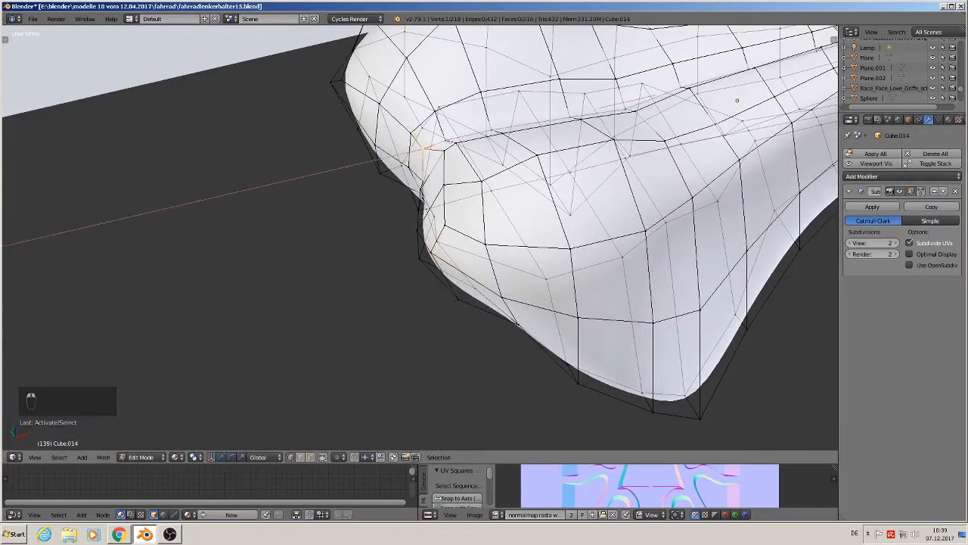
pyautogui.click(463, 161)
pyautogui.moveTo(463, 161); pyautogui.dragTo(540, 283, button='middle')
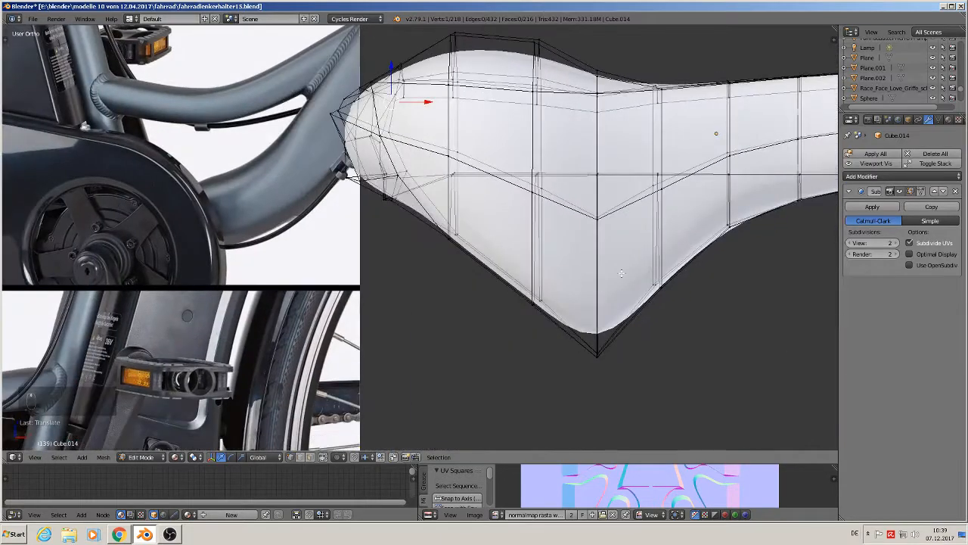
# Step: Raise the four lowest vertices of the saddle's side about 0.058 along Z with smooth proportional editing, proportional size 0.26
pyautogui.keyDown('shift'); pyautogui.moveTo(643, 340); pyautogui.dragTo(368, 192, button='middle'); pyautogui.keyUp('shift')
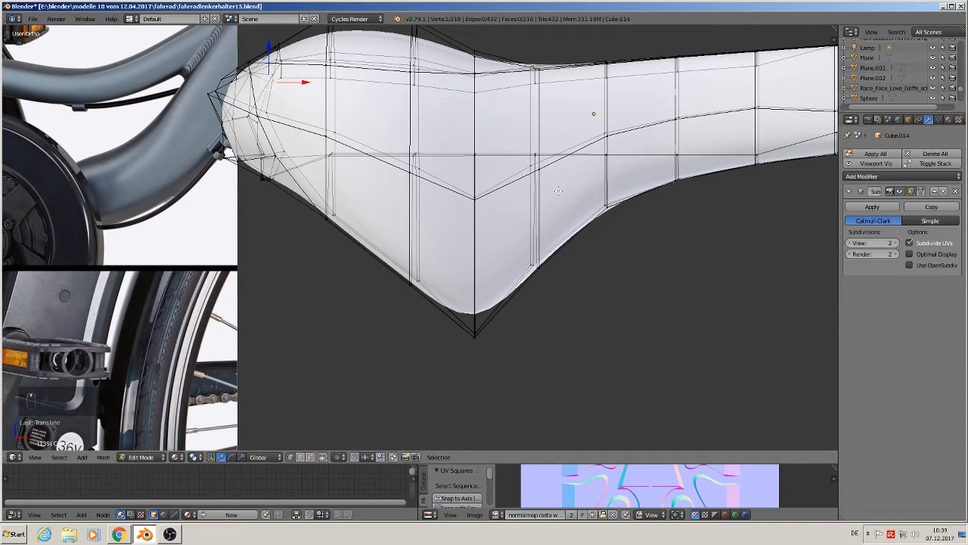
pyautogui.press('v')
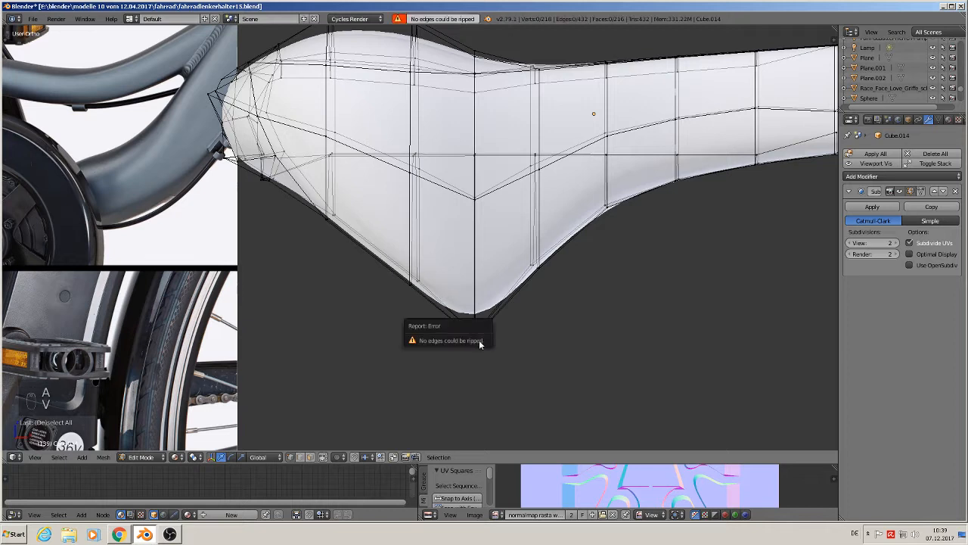
pyautogui.press('c')
pyautogui.click(463, 342)
pyautogui.rightClick(465, 345)
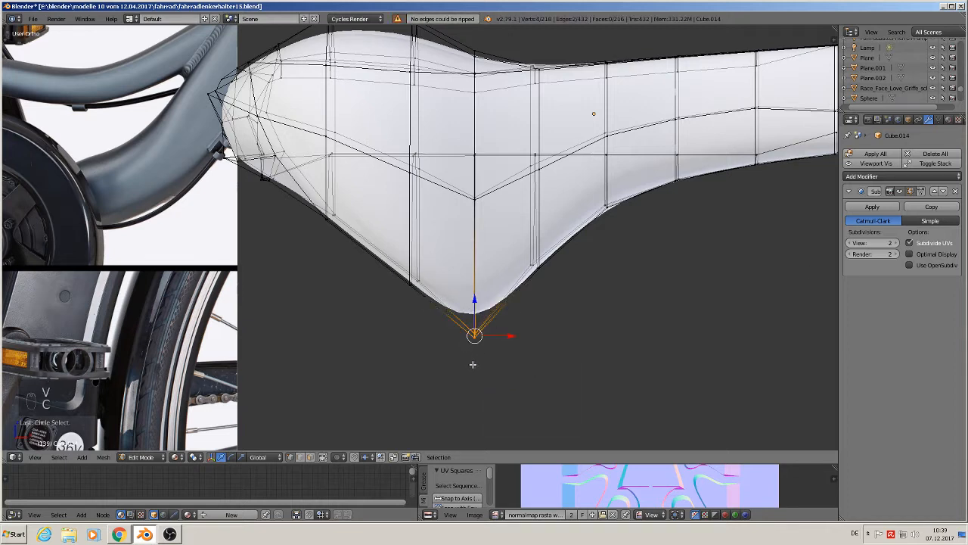
pyautogui.click(322, 456)
pyautogui.click(394, 410)
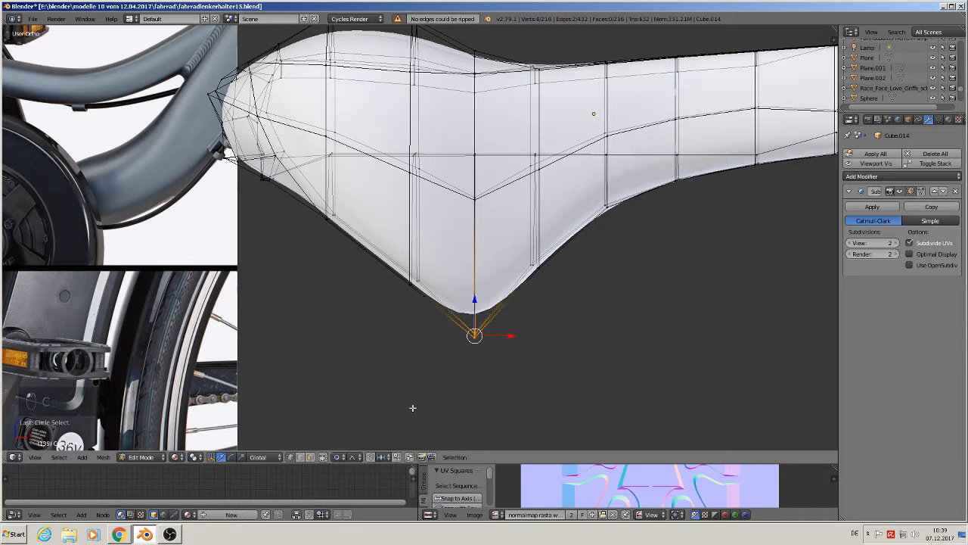
pyautogui.press('g')
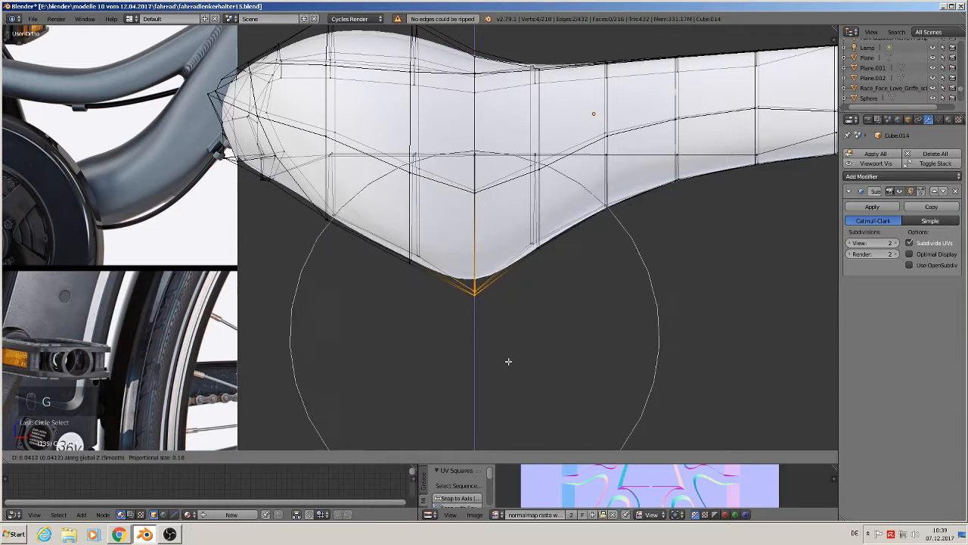
pyautogui.scroll(-3, 508, 362)
pyautogui.scroll(-1, 517, 350)
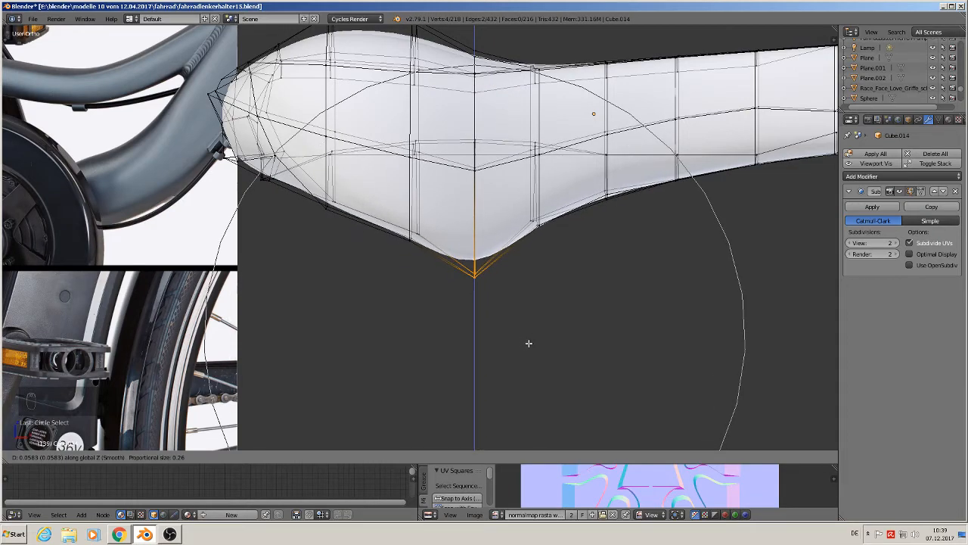
pyautogui.click(527, 341)
# Step: Leave mesh editing on the reshaped saddle and save the blend file
pyautogui.press('Tab')
pyautogui.scroll(-4, 533, 346)
pyautogui.moveTo(532, 346); pyautogui.dragTo(554, 402, button='middle')
pyautogui.scroll(-3, 532, 348)
pyautogui.press('KP_1')
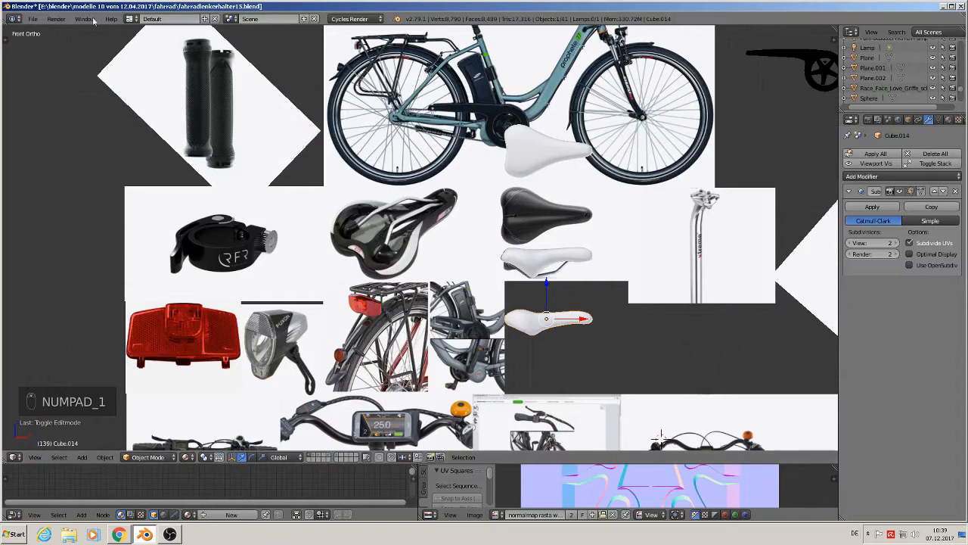
pyautogui.click(33, 19)
pyautogui.click(64, 98)
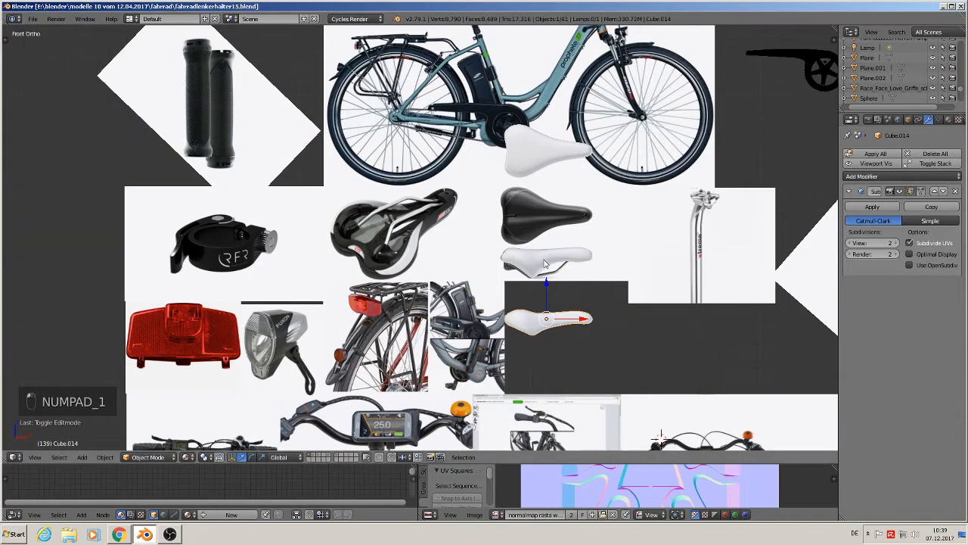
# Step: Select the two older white saddle models lying over the reference images and move them to another layer
pyautogui.rightClick(559, 206)
pyautogui.rightClick(556, 148)
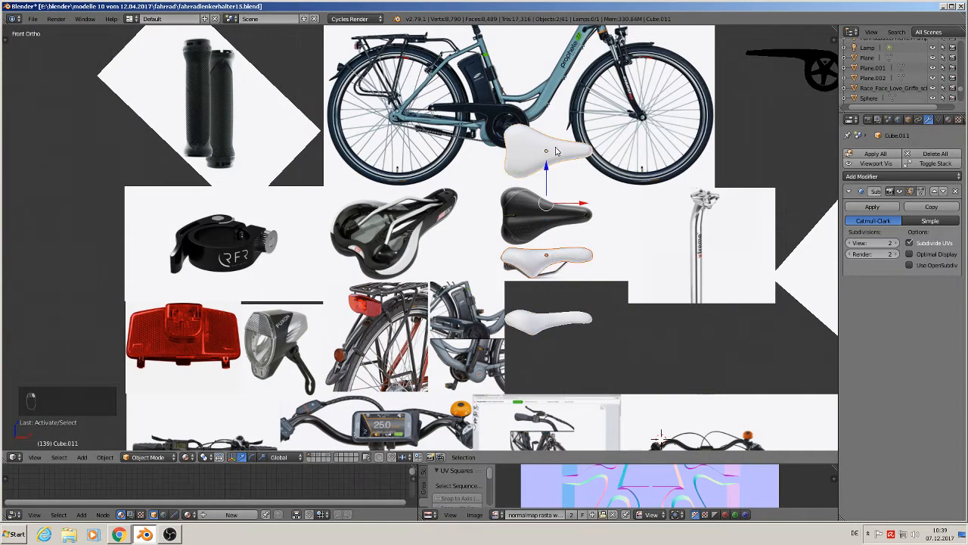
pyautogui.press('m')
pyautogui.click(655, 168)
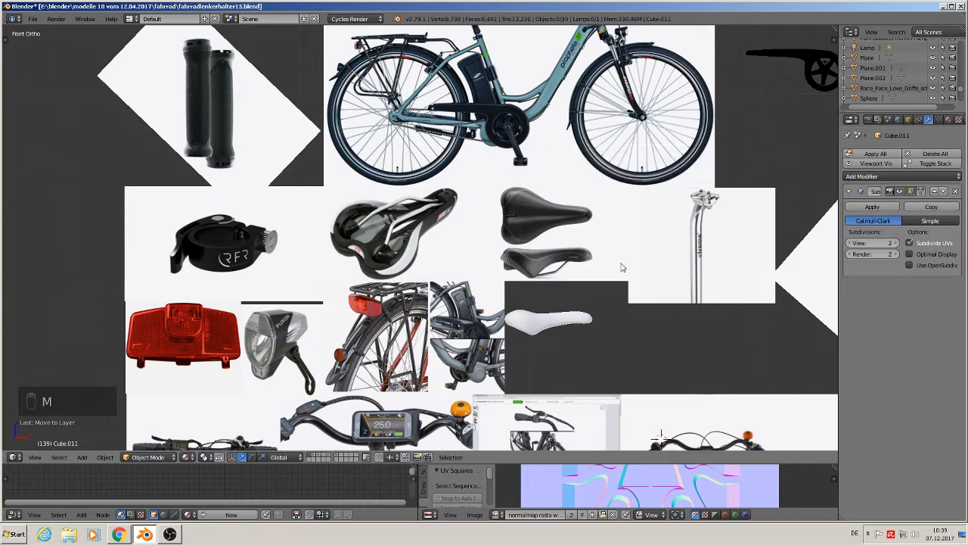
# Step: Duplicate the reshaped saddle, offset the copy along X, and move that copy to another layer as a backup
pyautogui.rightClick(541, 328)
pyautogui.hotkey('shift', 'd')
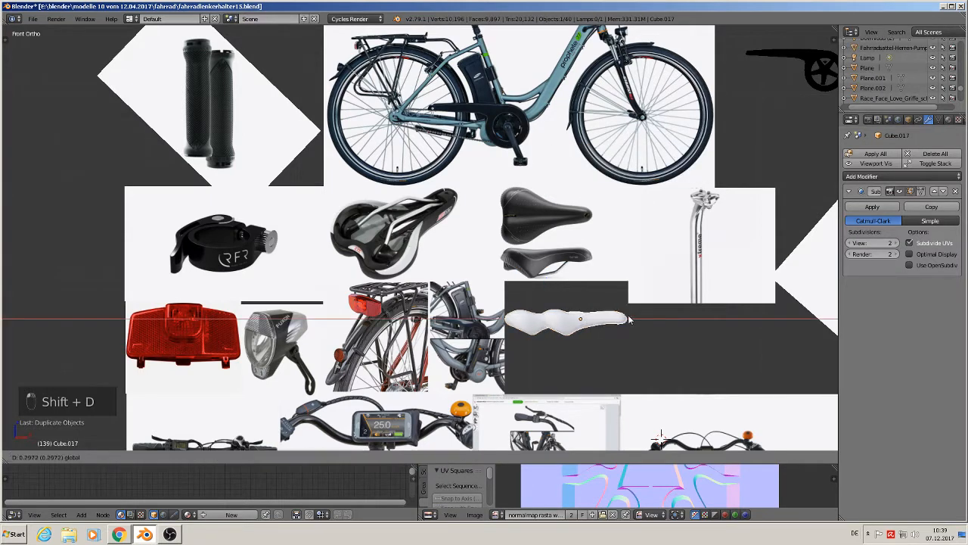
pyautogui.click(709, 318)
pyautogui.press('m')
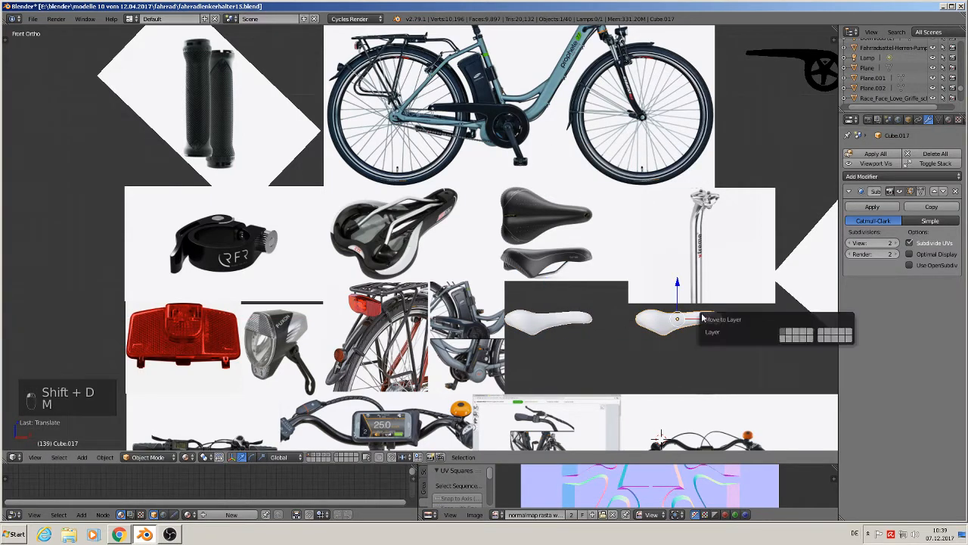
pyautogui.click(797, 336)
# Step: Place the 3D cursor on the rear of the black saddle's side-view reference and add a Bezier curve there
pyautogui.rightClick(550, 254)
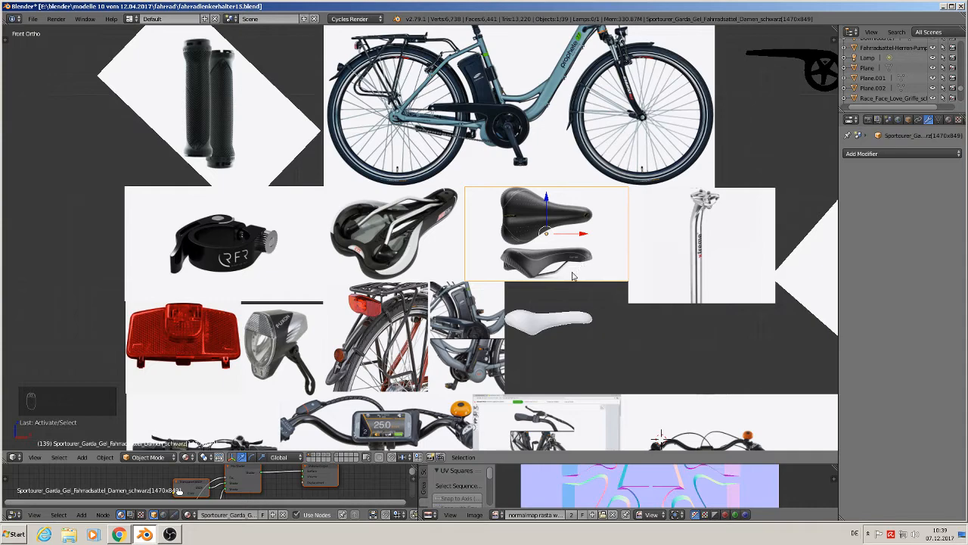
pyautogui.scroll(1, 425, 267)
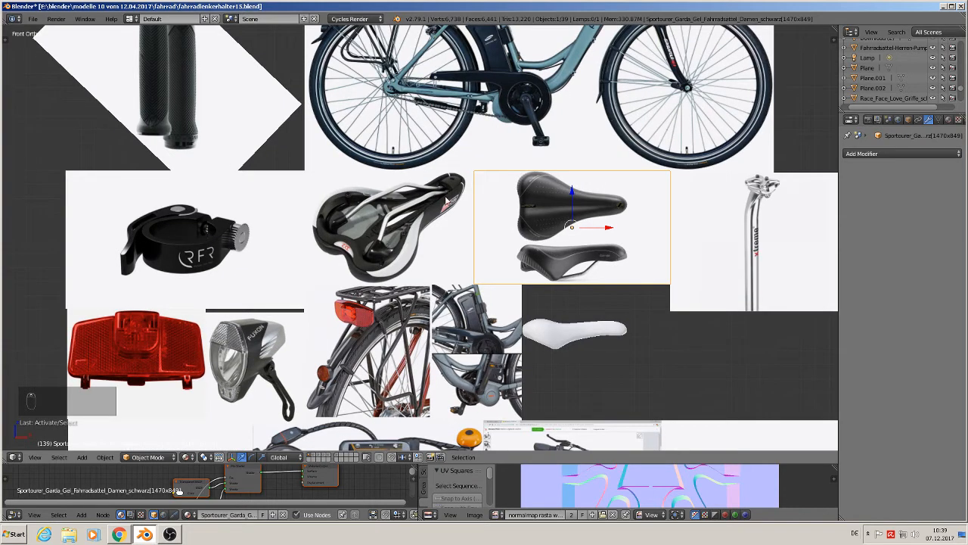
pyautogui.keyDown('shift'); pyautogui.moveTo(726, 334); pyautogui.dragTo(618, 252, button='middle'); pyautogui.keyUp('shift')
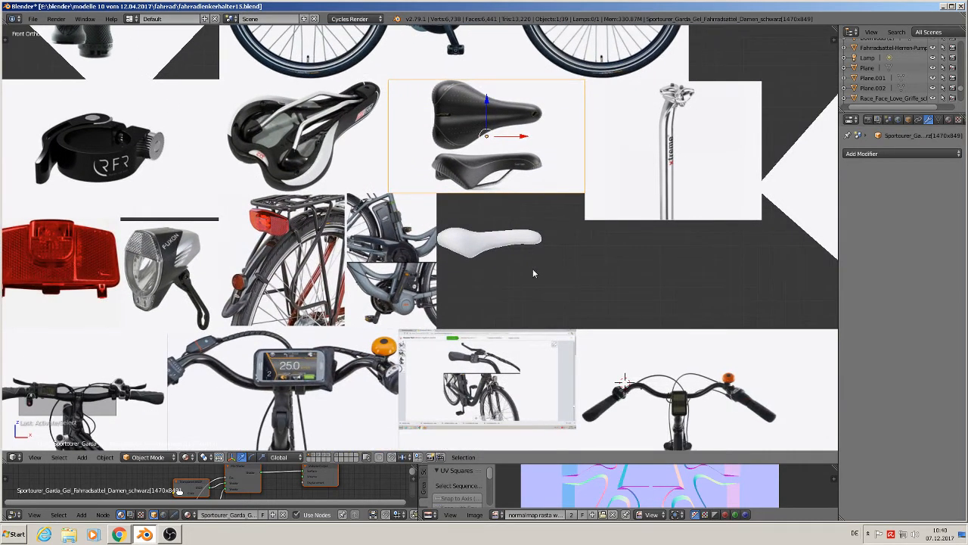
pyautogui.keyDown('shift'); pyautogui.moveTo(533, 269); pyautogui.dragTo(542, 319, button='middle'); pyautogui.keyUp('shift')
pyautogui.scroll(2, 542, 324)
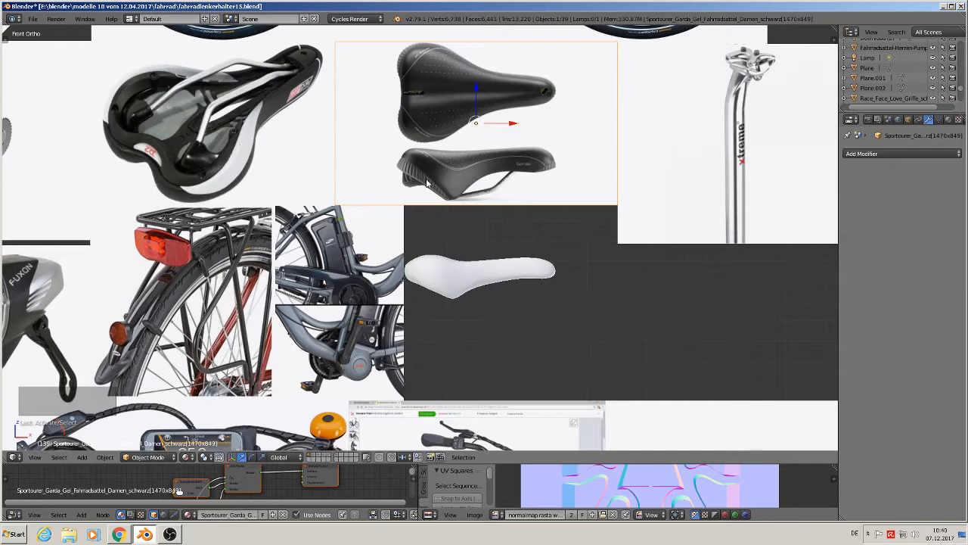
pyautogui.scroll(3, 447, 203)
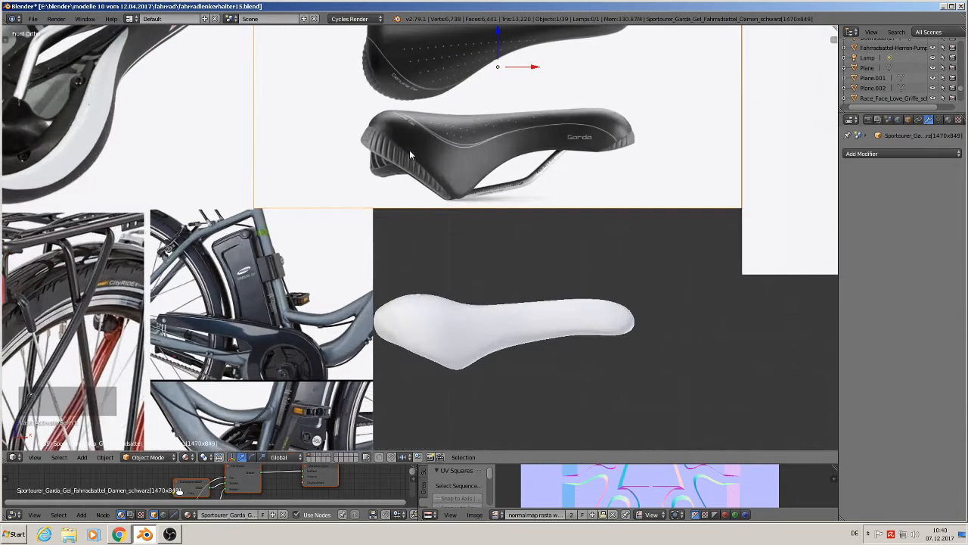
pyautogui.click(406, 149)
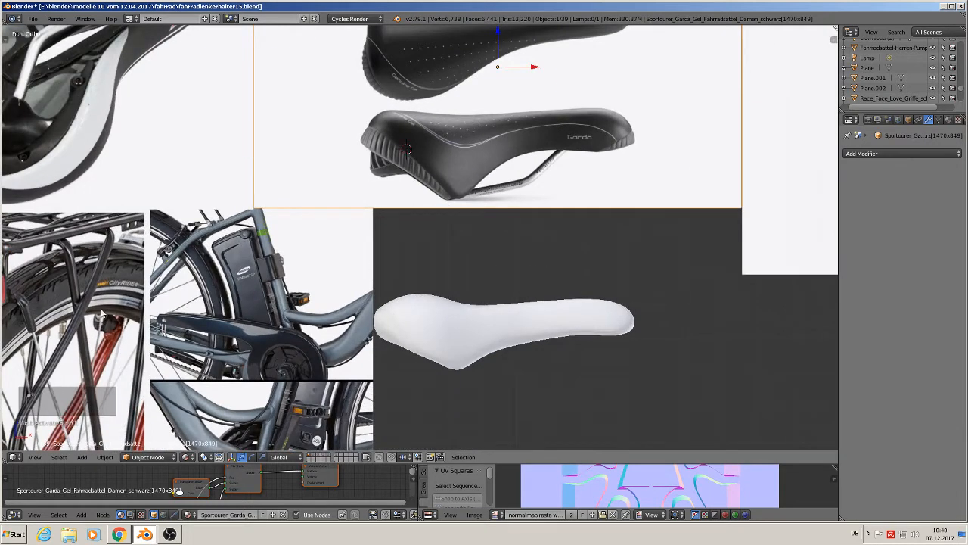
pyautogui.click(82, 457)
pyautogui.moveTo(91, 437)
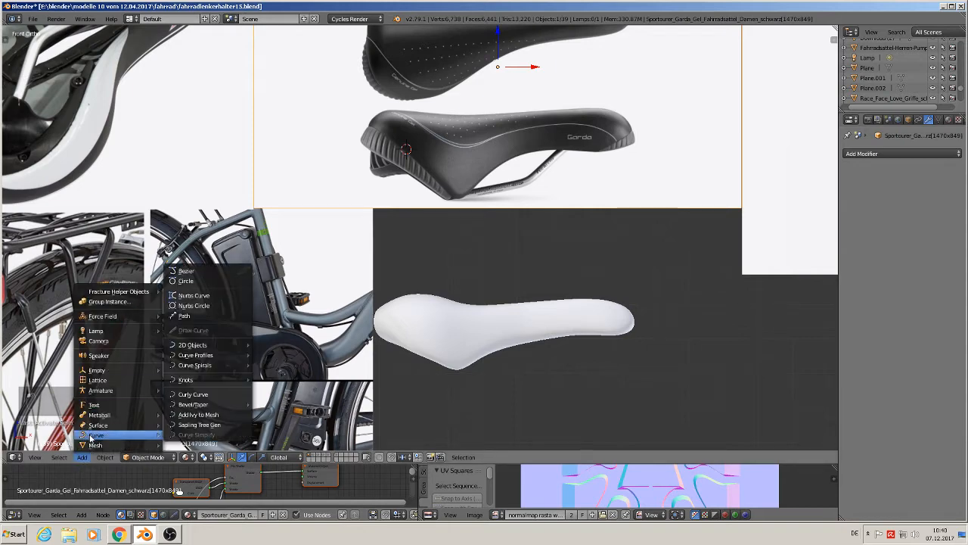
pyautogui.click(186, 281)
# Step: Scale the Bezier curve down and move it along Y in front of the saddle reference image
pyautogui.press('r')
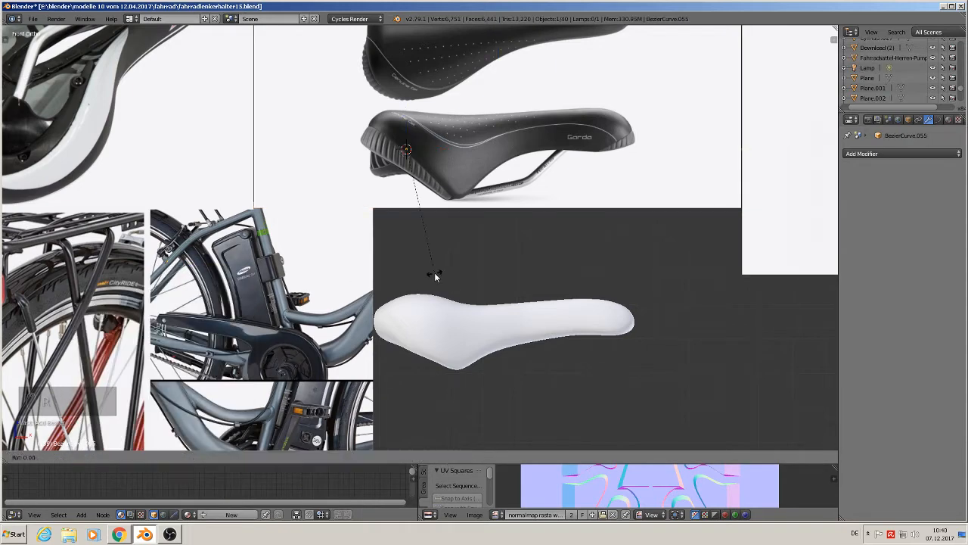
pyautogui.press('x')
pyautogui.press('Return')
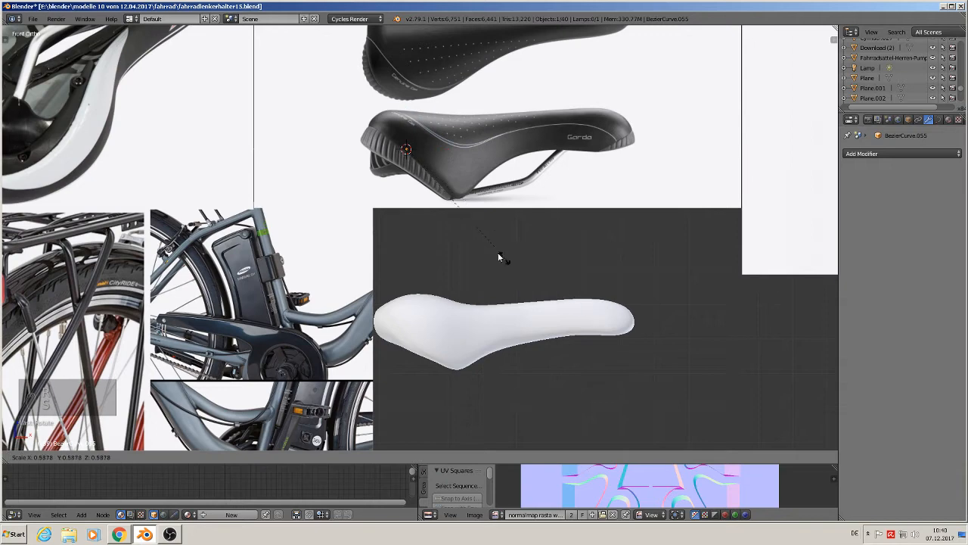
pyautogui.moveTo(500, 257); pyautogui.dragTo(402, 186, button='middle')
pyautogui.press('g')
pyautogui.click(317, 202)
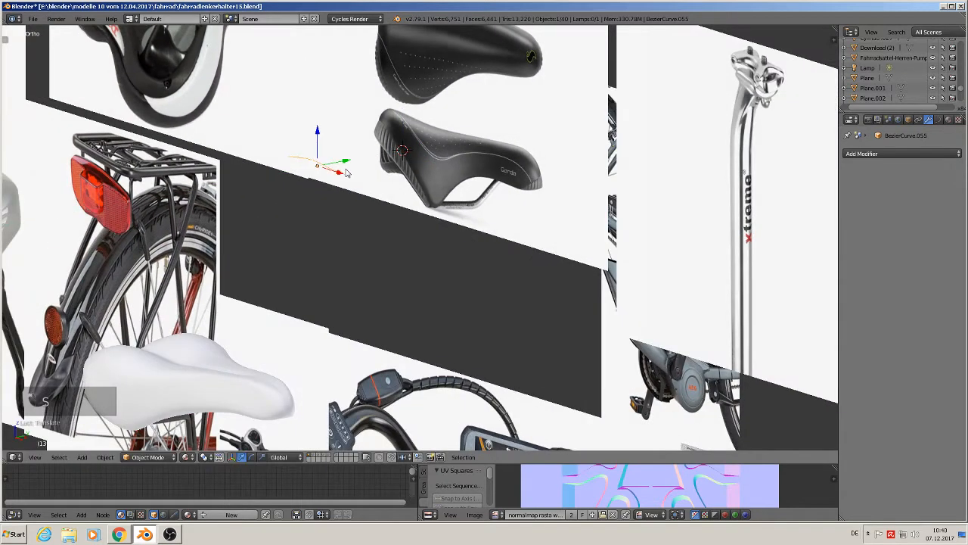
pyautogui.press('KP_1')
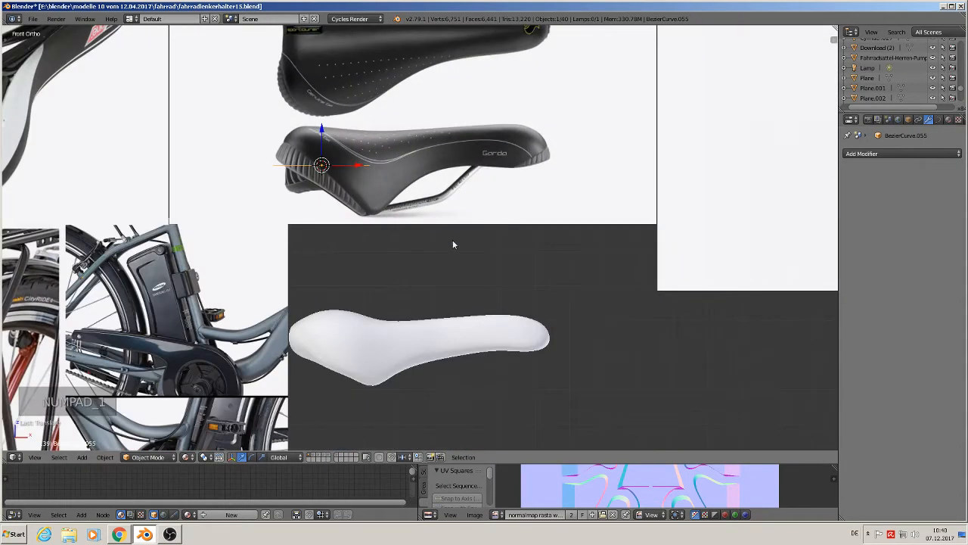
# Step: Rotate the Bezier curve 90 degrees about the X axis
pyautogui.press('r')
pyautogui.press('x')
pyautogui.press('Escape')
pyautogui.write('rx90')
pyautogui.press('Return')
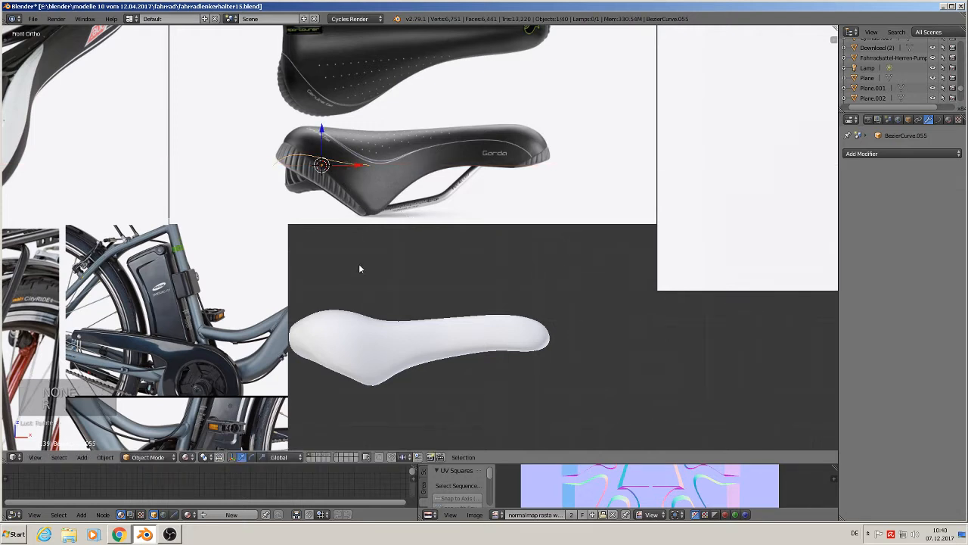
# Step: Scale the curve to about 0.66 and position it over the rear part of the side-view saddle reference
pyautogui.scroll(2, 335, 239)
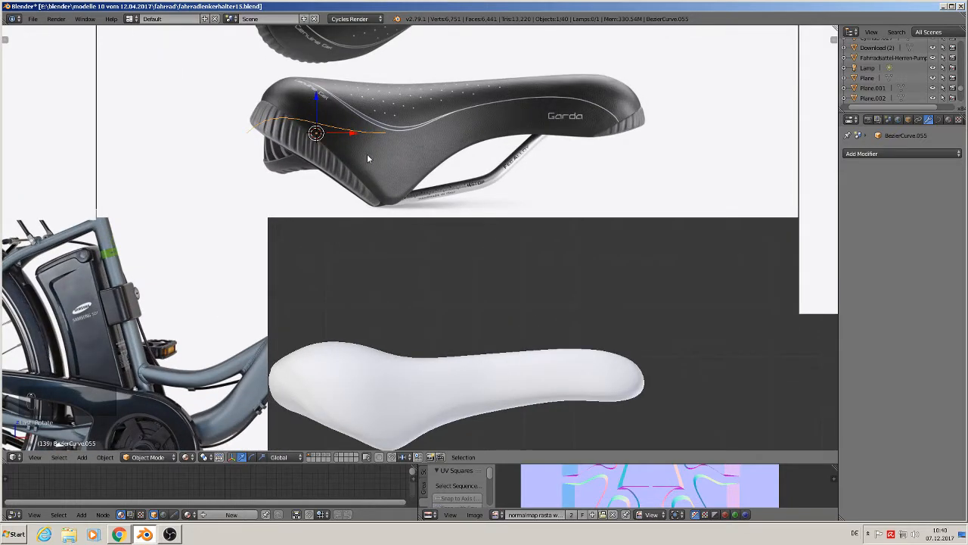
pyautogui.press('g')
pyautogui.click(424, 157)
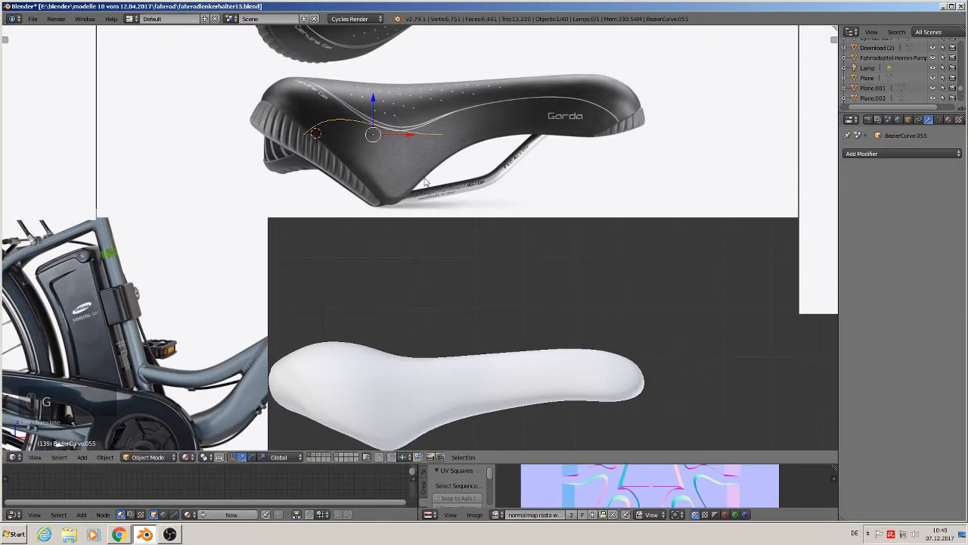
pyautogui.press('s')
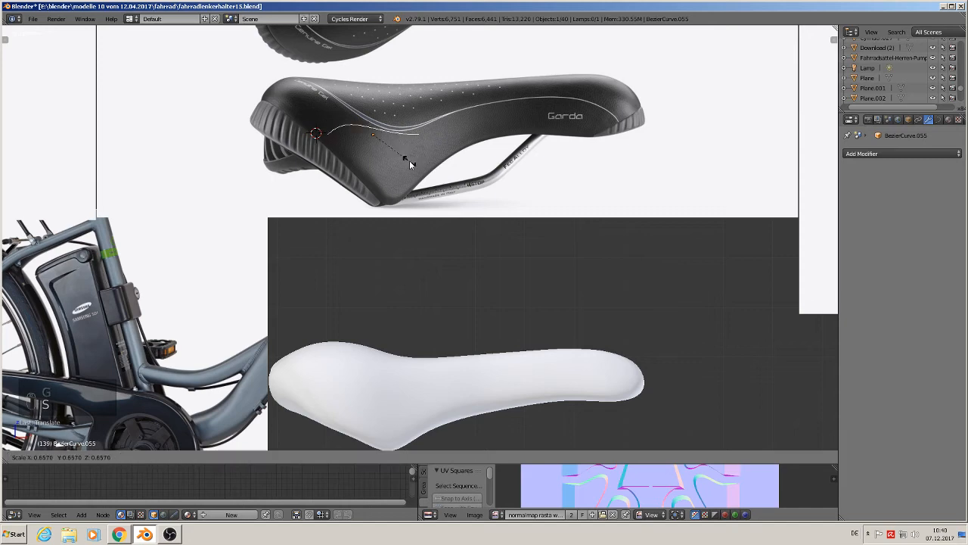
pyautogui.click(409, 161)
pyautogui.press('g')
pyautogui.click(381, 161)
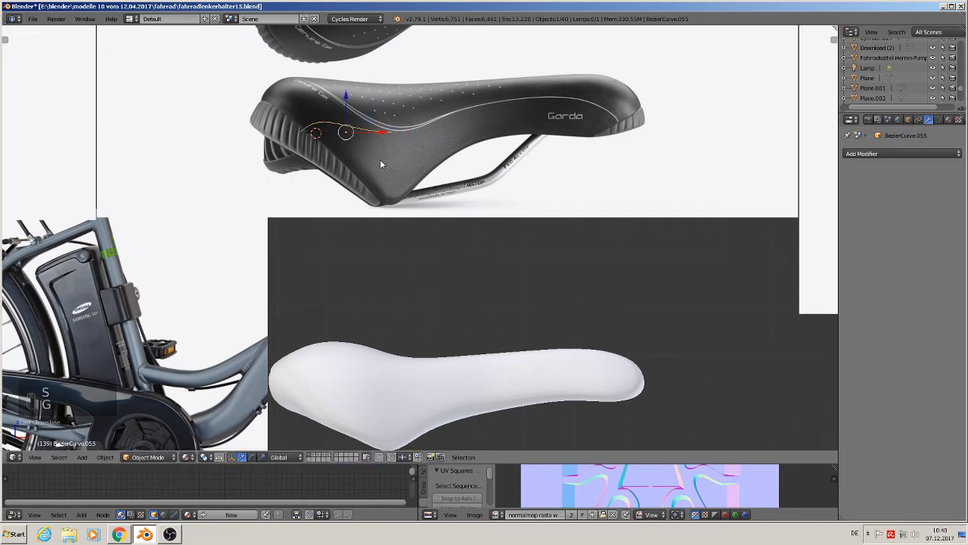
# Step: Disable proportional editing and move the Bezier curve's end point to the lower rear corner of the saddle reference
pyautogui.press('Tab')
pyautogui.scroll(2, 386, 162)
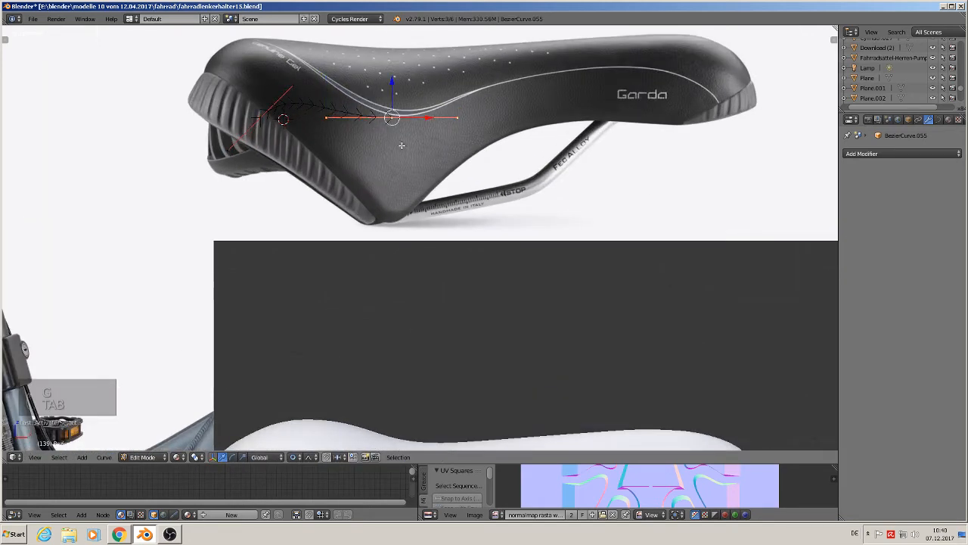
pyautogui.press('c')
pyautogui.press('Escape')
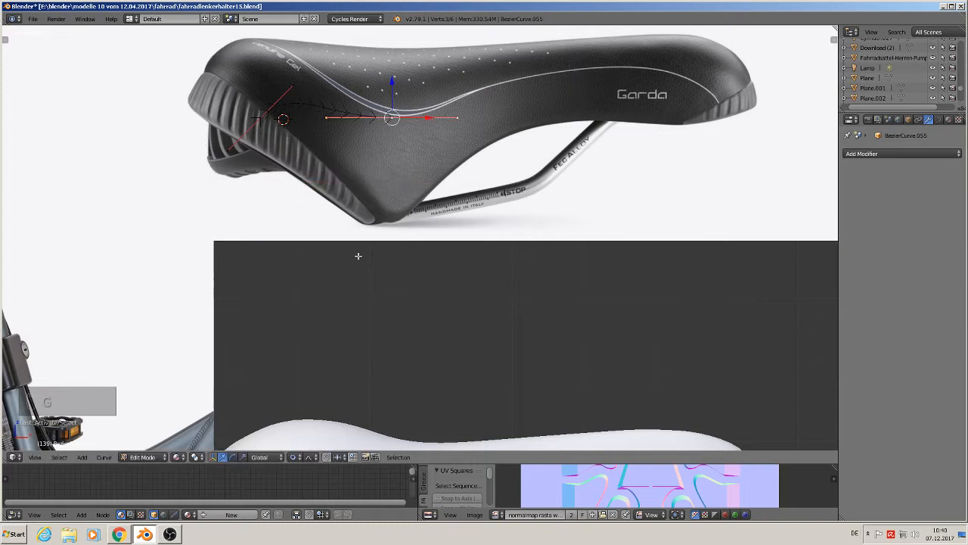
pyautogui.click(296, 457)
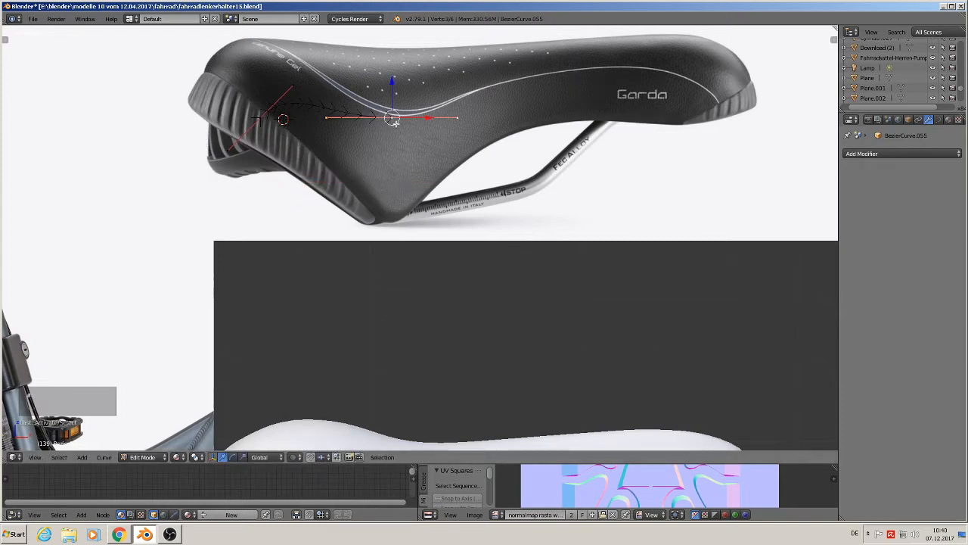
pyautogui.press('g')
pyautogui.click(350, 205)
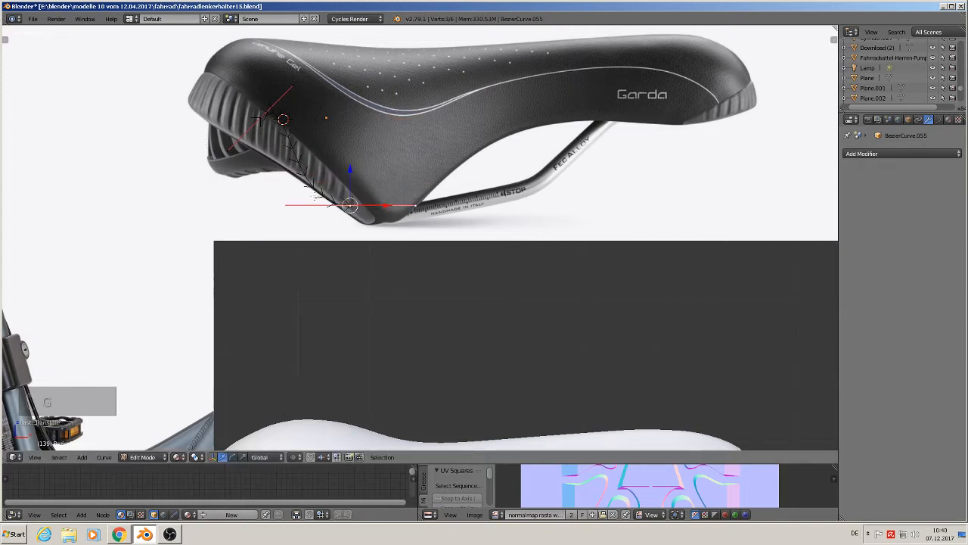
# Step: Align the facing handles of the curve's two points along the ribbed rear edge of the saddle reference
pyautogui.rightClick(293, 85)
pyautogui.press('g')
pyautogui.click(297, 154)
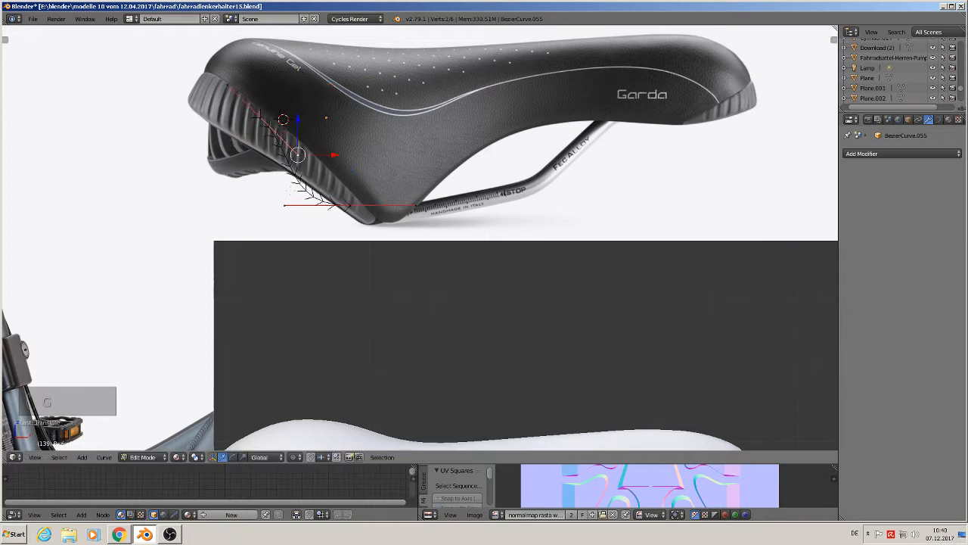
pyautogui.press('g')
pyautogui.click(312, 170)
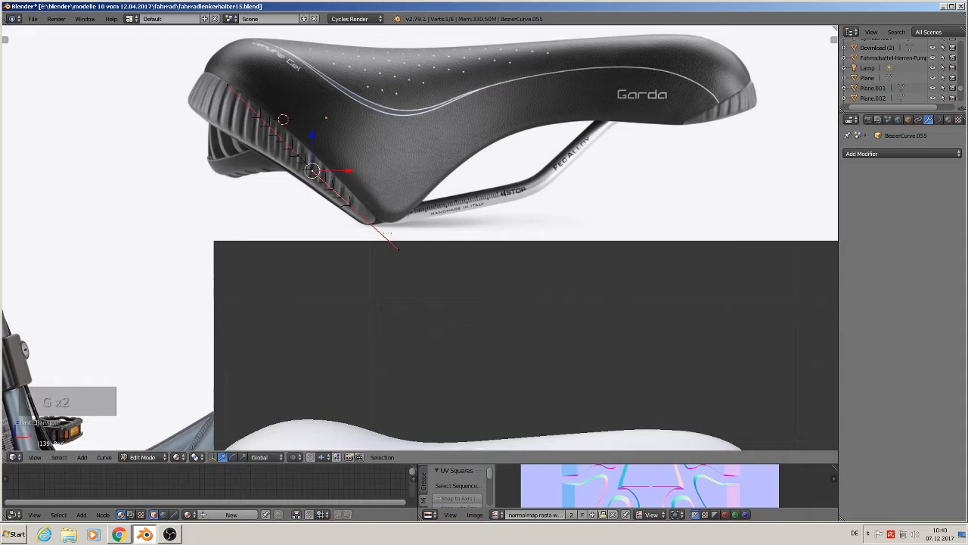
# Step: Shorten the lower curve point's outer handle and realign its inner handle with the ribbed edge
pyautogui.rightClick(397, 249)
pyautogui.scroll(4, 397, 250)
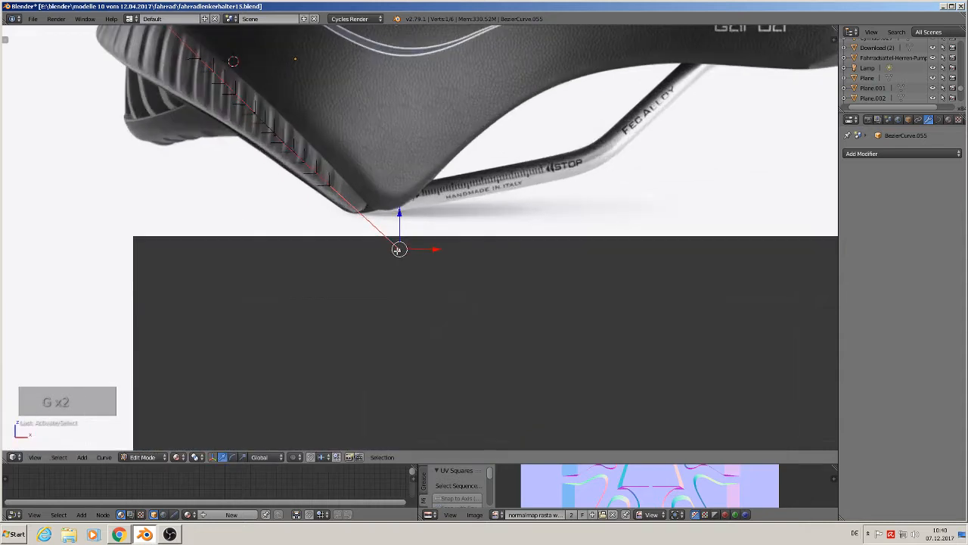
pyautogui.press('g')
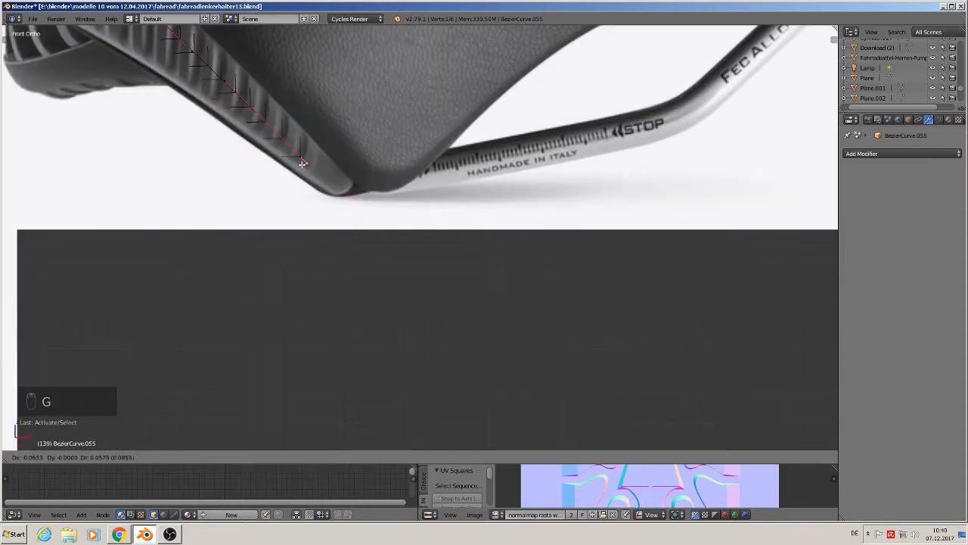
pyautogui.click(303, 163)
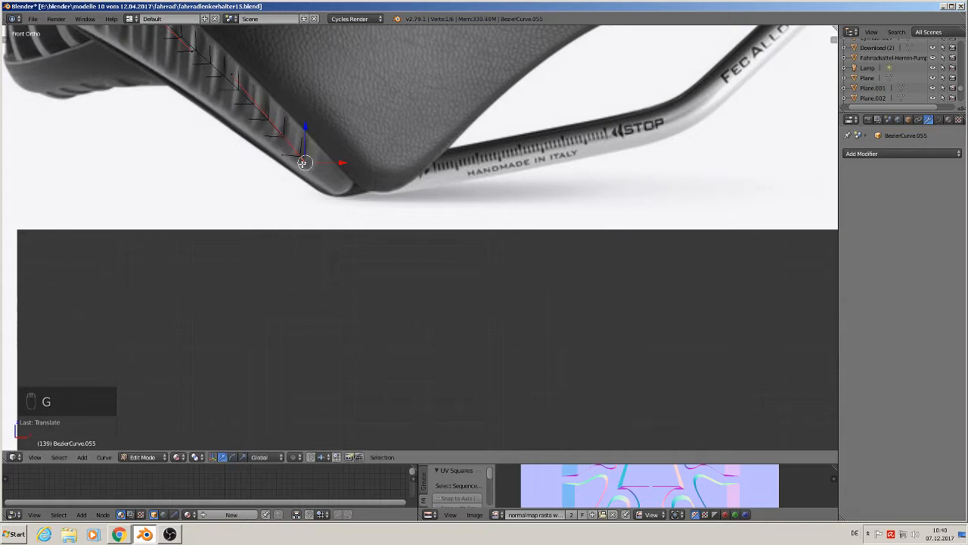
pyautogui.rightClick(229, 68)
pyautogui.press('g')
pyautogui.click(219, 77)
pyautogui.rightClick(295, 155)
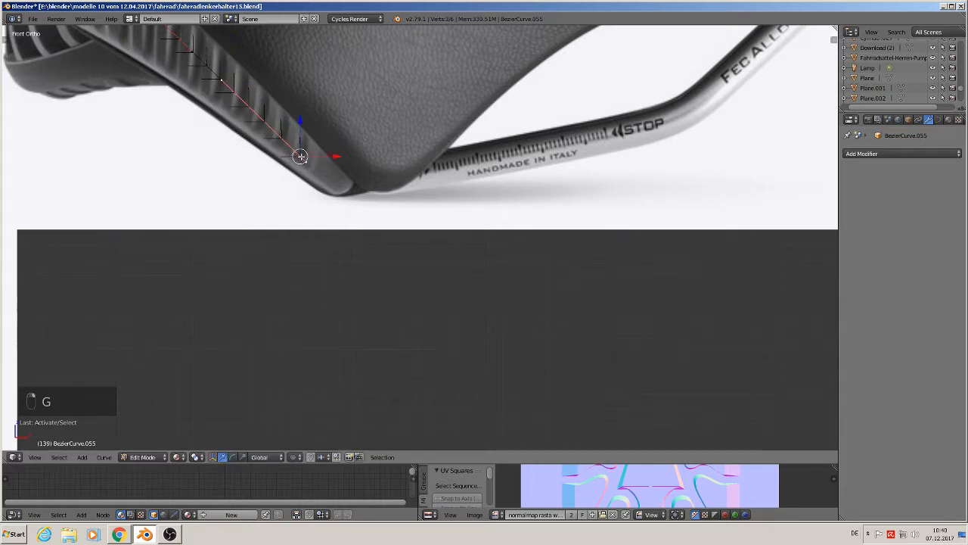
# Step: Extrude a curve point to the start of the metal rail and move its handle so the curve rounds the saddle's lower corner
pyautogui.press('e')
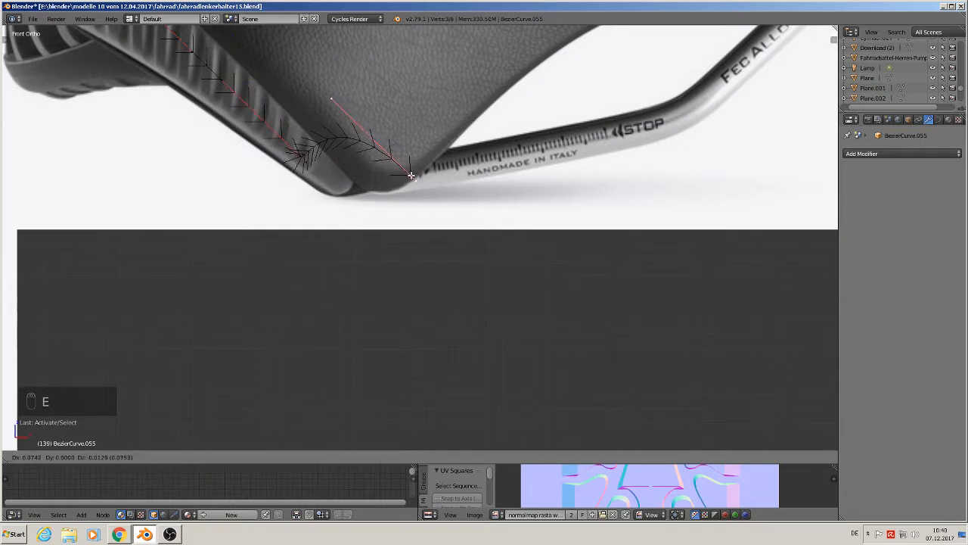
pyautogui.click(411, 175)
pyautogui.rightClick(333, 99)
pyautogui.press('g')
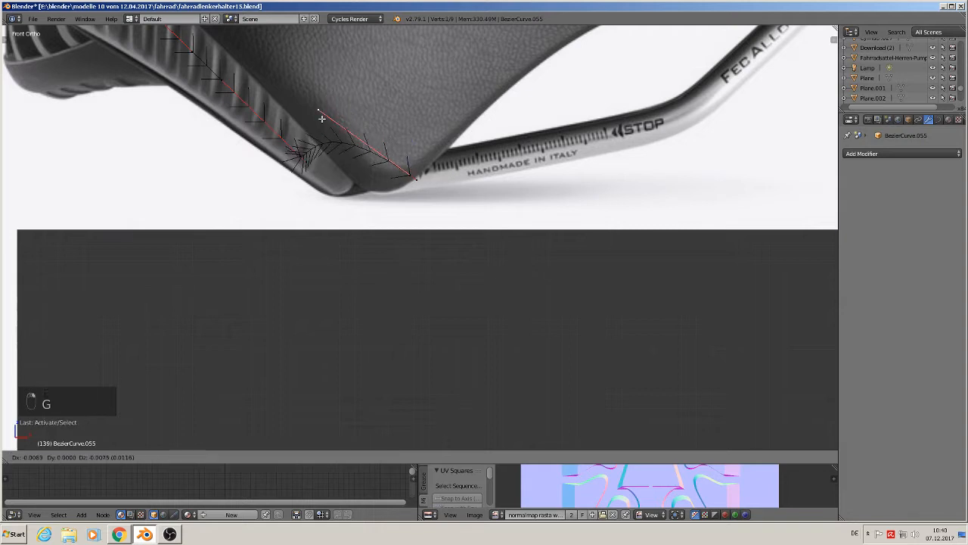
pyautogui.click(322, 196)
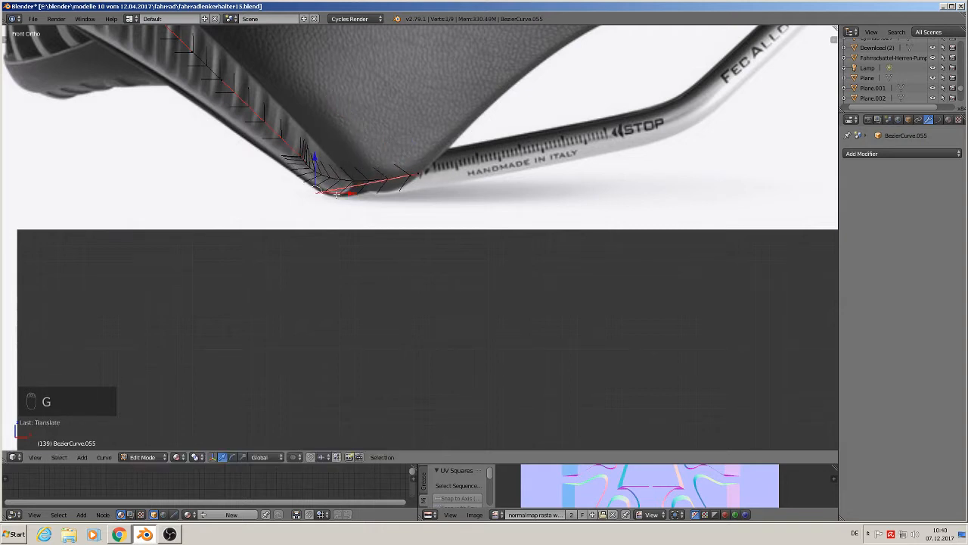
# Step: Extrude two more curve points along the metal rail, one before and one after its bend
pyautogui.rightClick(408, 174)
pyautogui.keyDown('shift'); pyautogui.moveTo(599, 247); pyautogui.dragTo(401, 283, button='middle'); pyautogui.keyUp('shift')
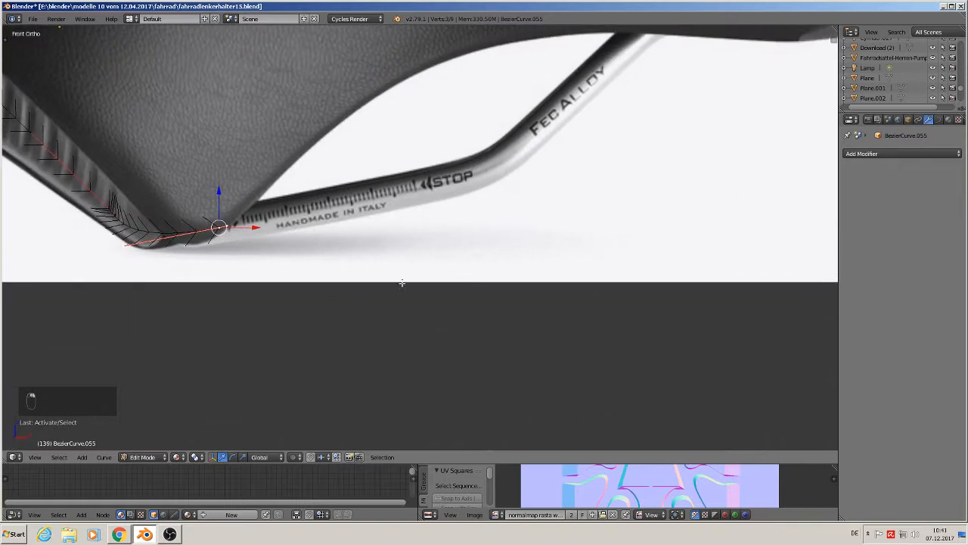
pyautogui.press('e')
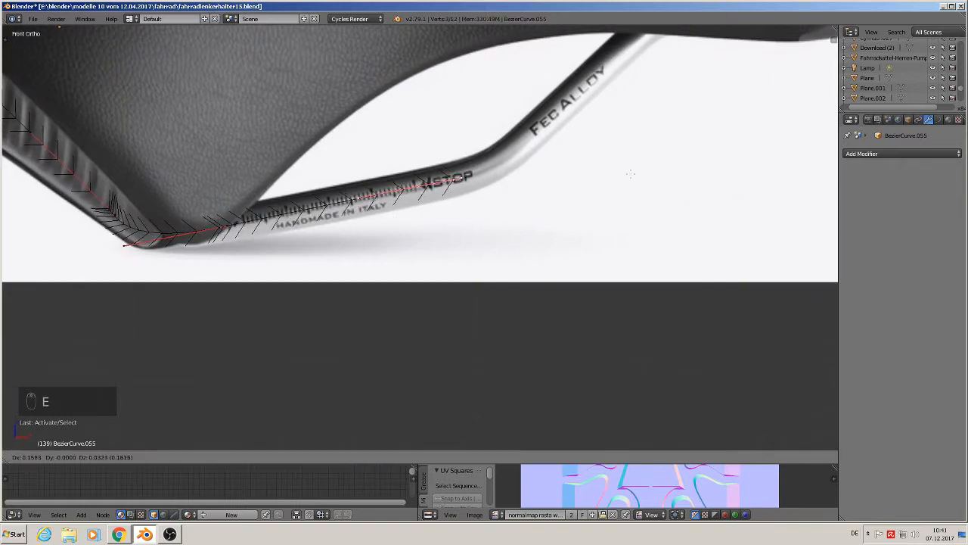
pyautogui.click(630, 174)
pyautogui.press('e')
pyautogui.click(700, 134)
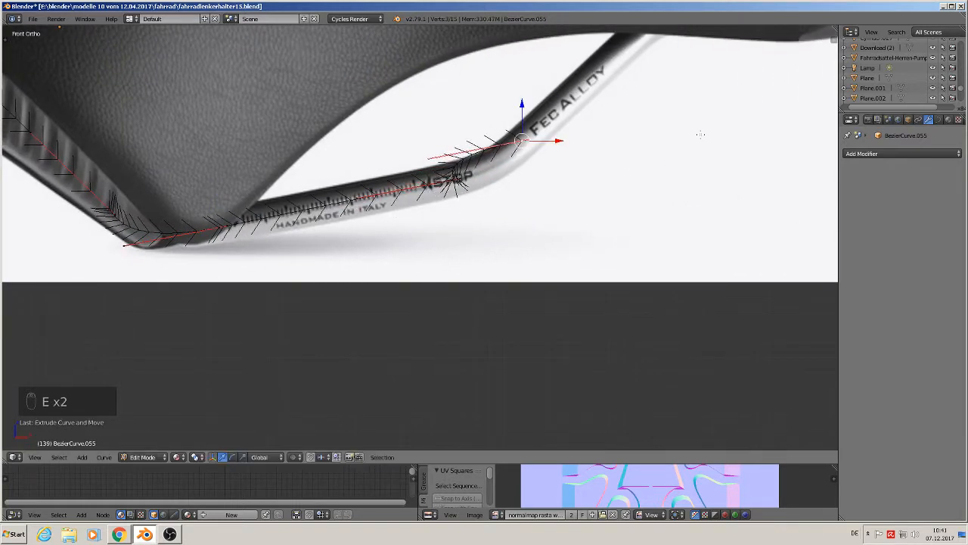
# Step: Move the last point's inner handle so the curve follows the bend of the metal rail
pyautogui.rightClick(429, 157)
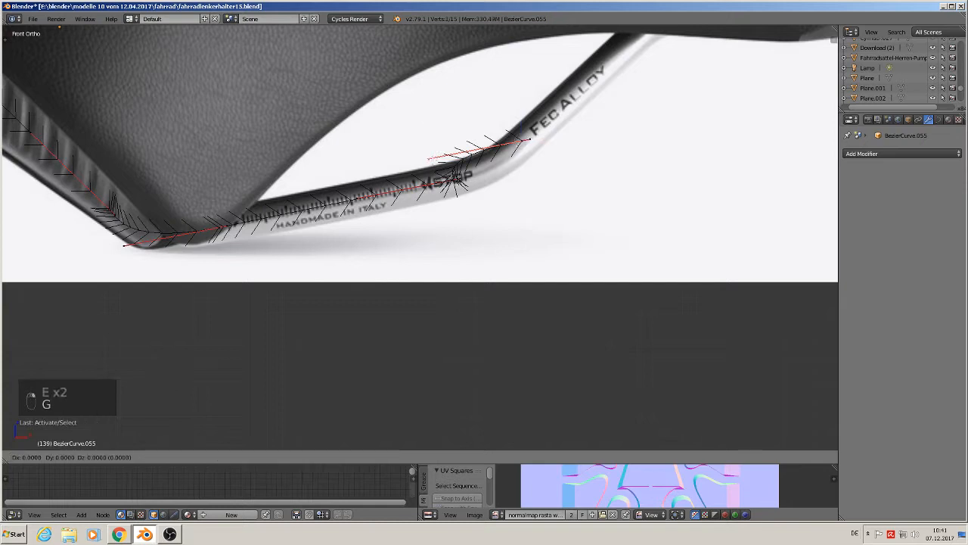
pyautogui.press('g')
pyautogui.click(493, 172)
pyautogui.scroll(-3, 429, 250)
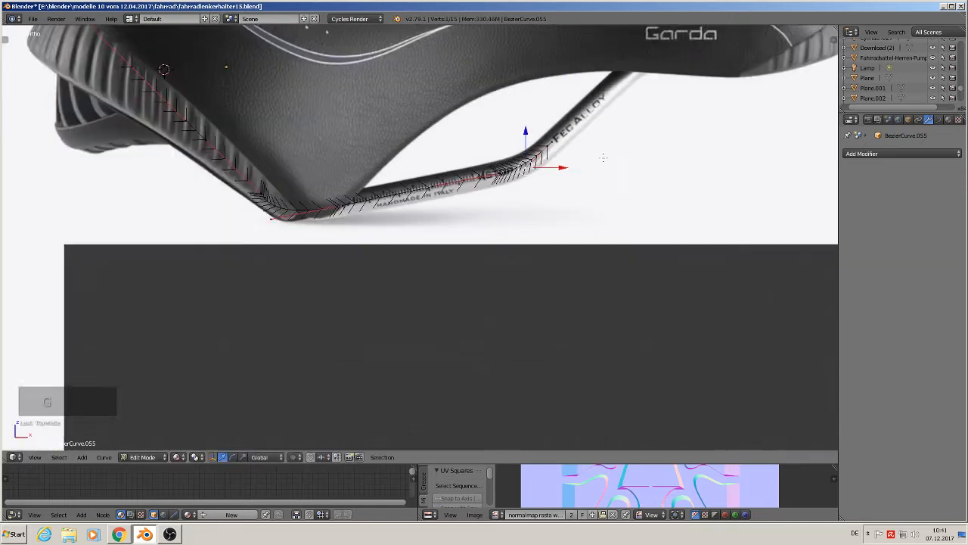
# Step: Extrude the curve along the rail's upper section into the saddle nose near the Garda lettering and finish editing the curve
pyautogui.rightClick(424, 239)
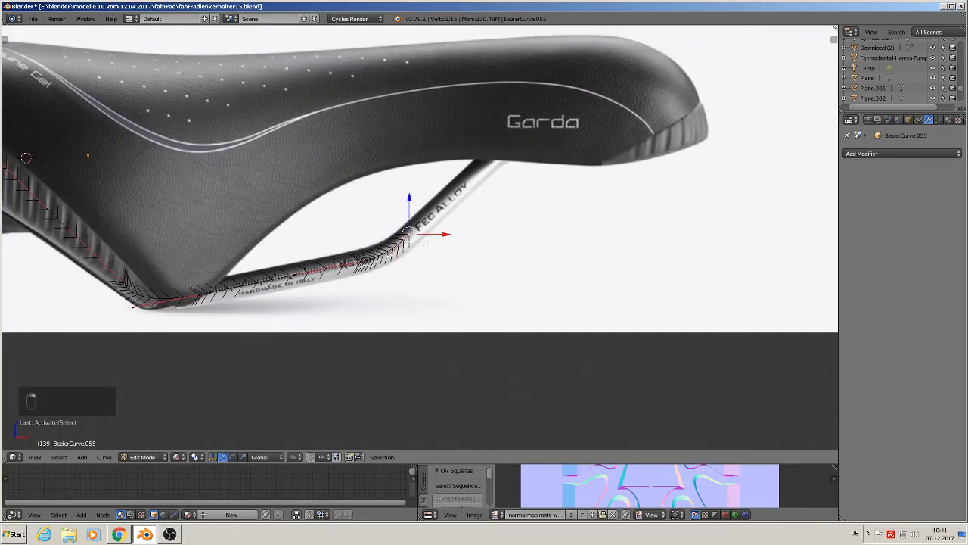
pyautogui.press('e')
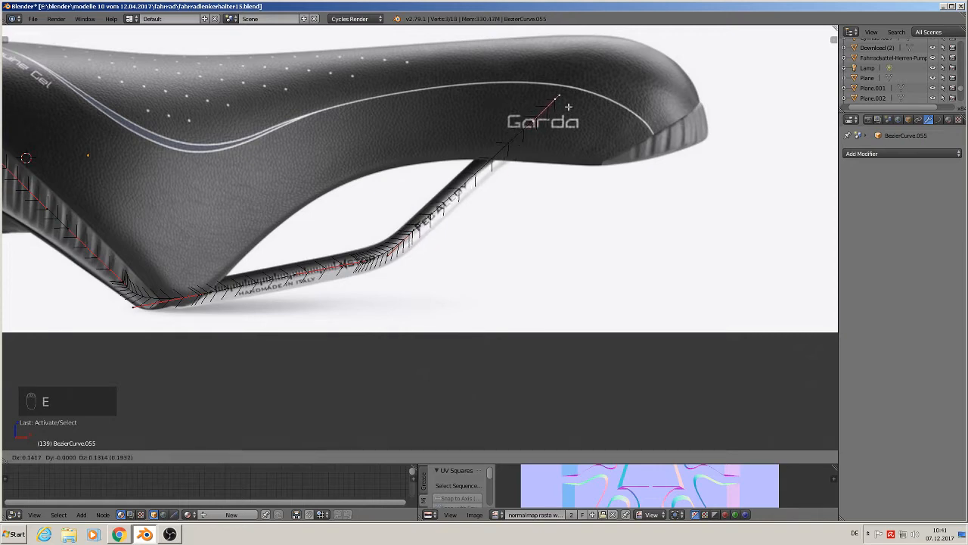
pyautogui.click(566, 106)
pyautogui.scroll(-5, 512, 264)
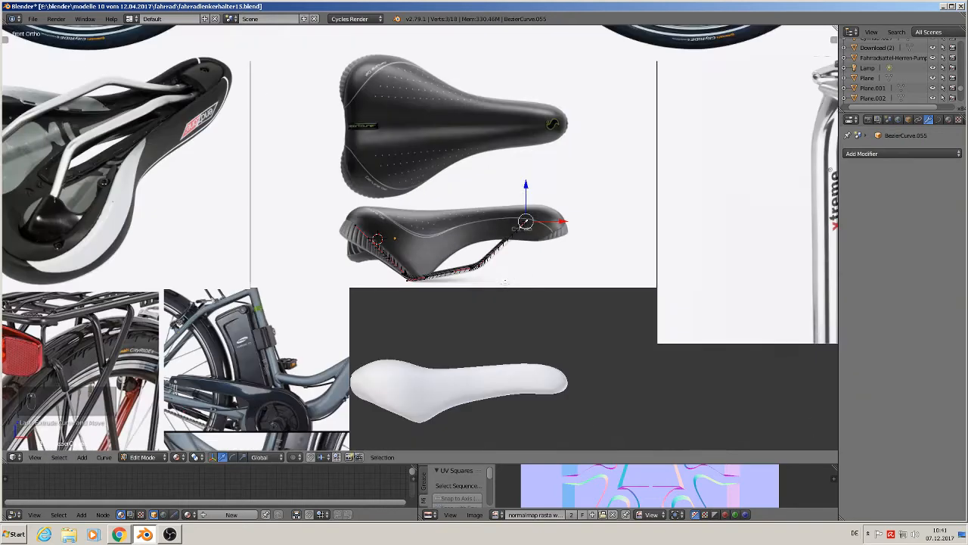
pyautogui.keyDown('shift'); pyautogui.moveTo(505, 282); pyautogui.dragTo(544, 216, button='middle'); pyautogui.keyUp('shift')
pyautogui.press('Tab')
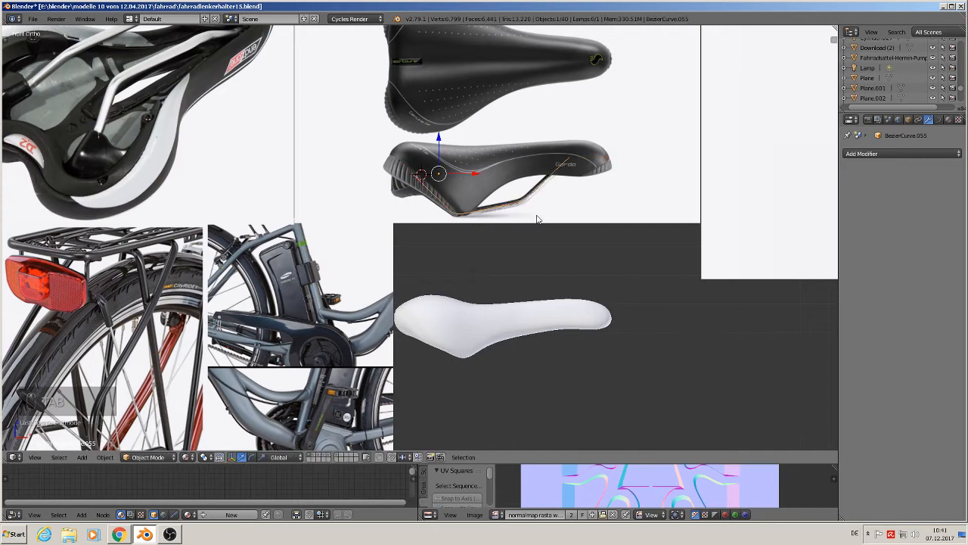
# Step: Set the Bezier curve's fill mode to Full
pyautogui.scroll(-3, 534, 221)
pyautogui.scroll(1, 447, 206)
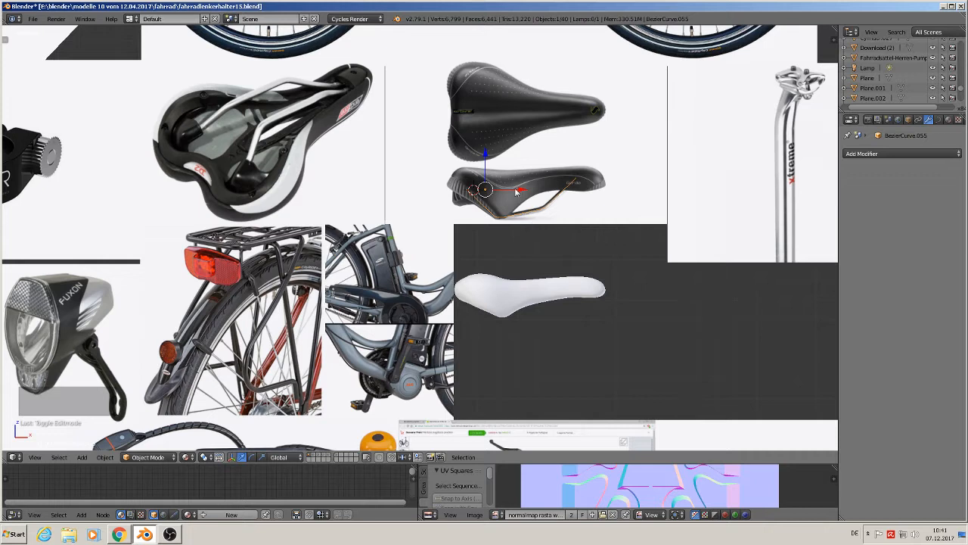
pyautogui.click(939, 120)
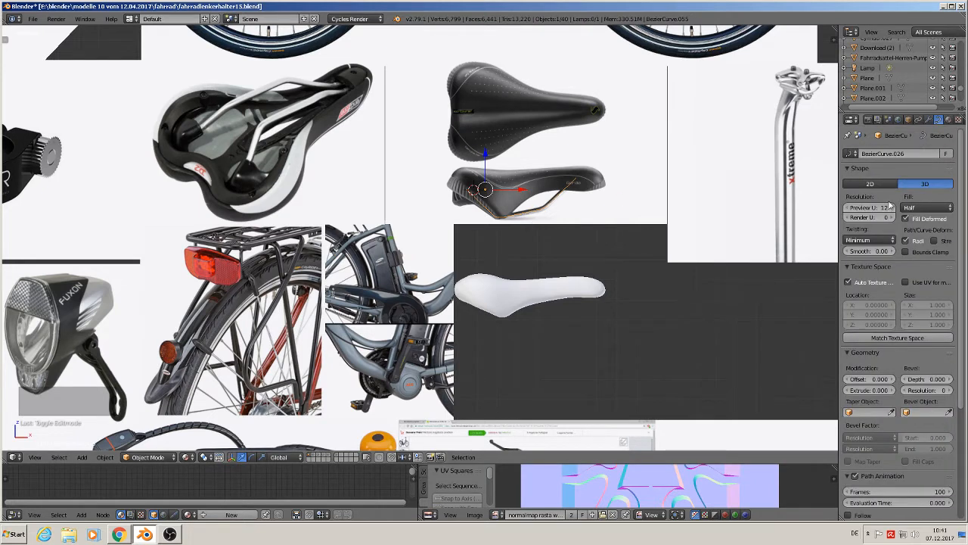
pyautogui.click(913, 209)
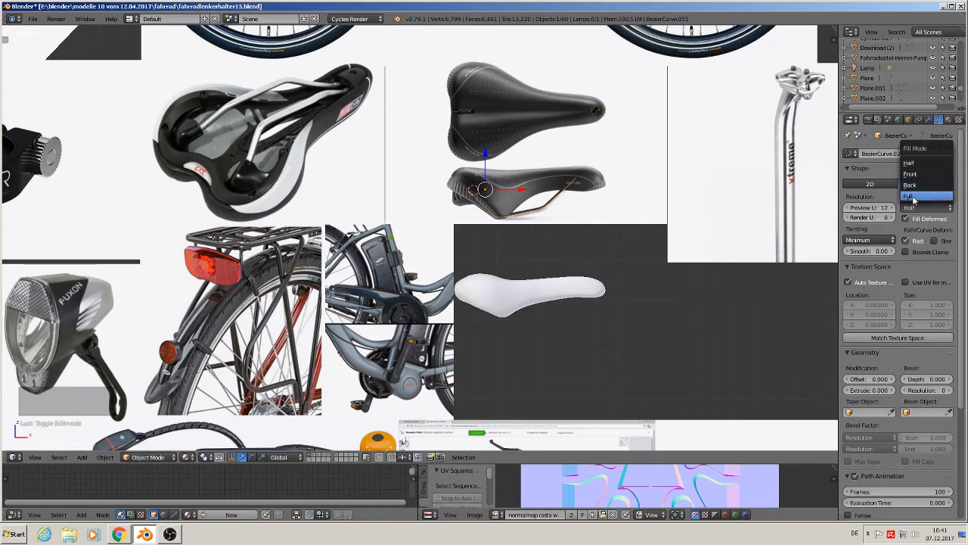
pyautogui.click(913, 198)
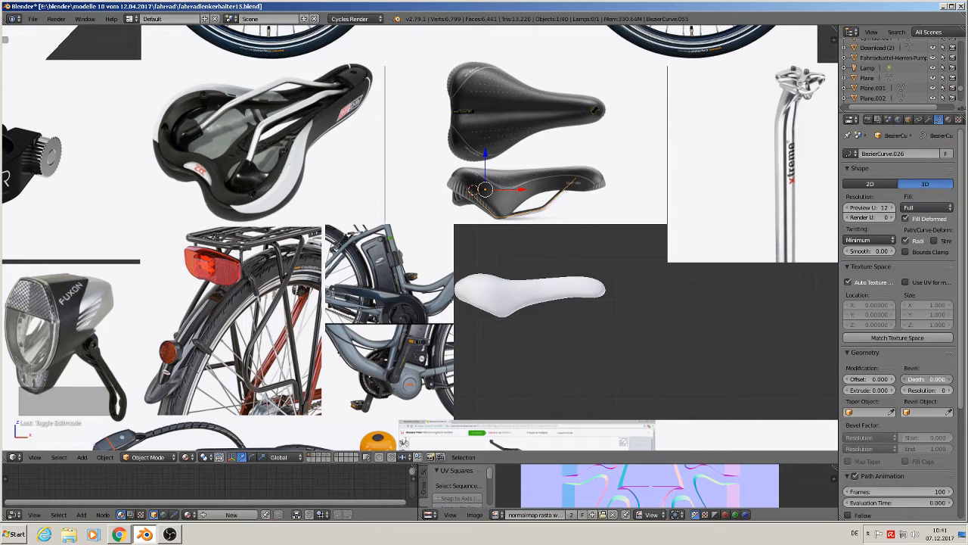
# Step: Give the rail curve a bevel depth of 0.068 and a bevel resolution of 2
pyautogui.moveTo(927, 379); pyautogui.dragTo(943, 379)
pyautogui.scroll(5, 553, 159)
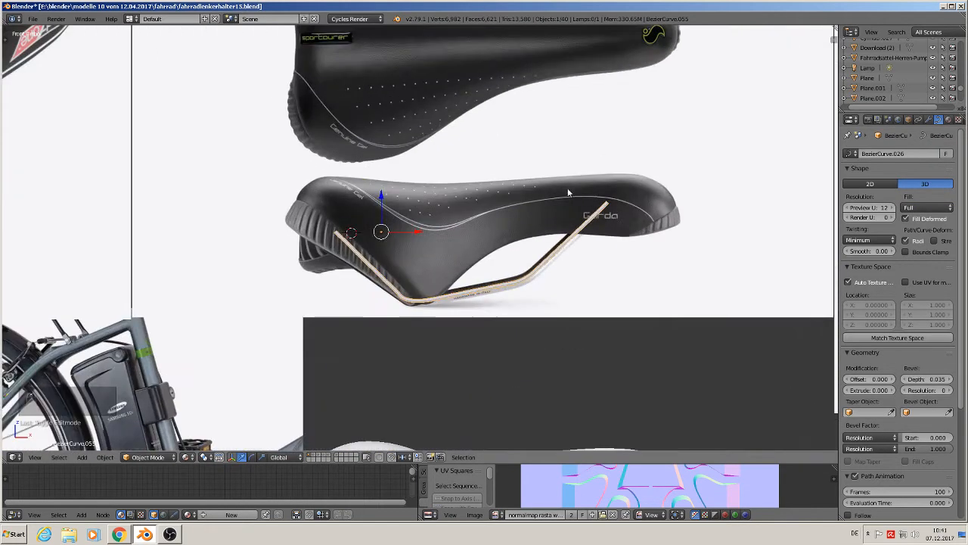
pyautogui.moveTo(929, 379); pyautogui.dragTo(947, 379)
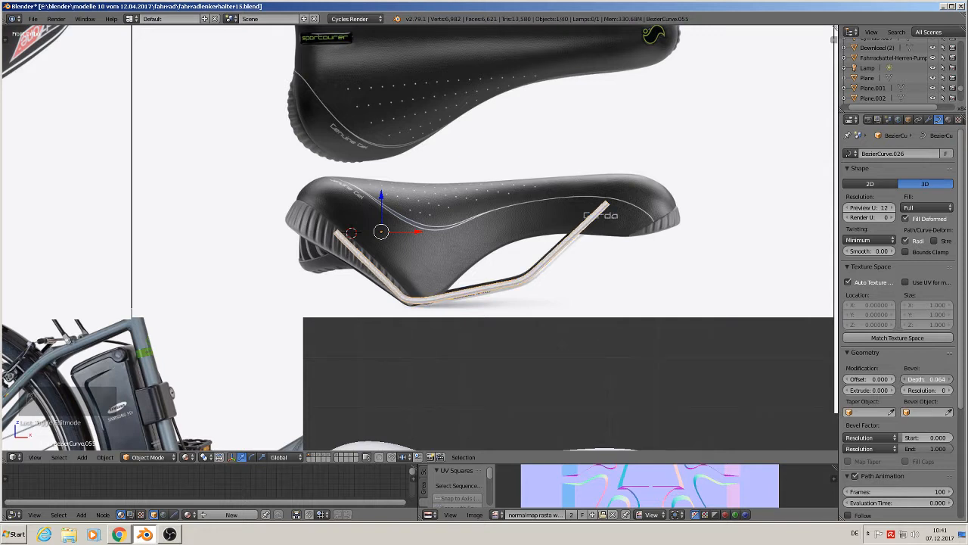
pyautogui.moveTo(947, 379); pyautogui.dragTo(950, 379)
pyautogui.click(949, 391)
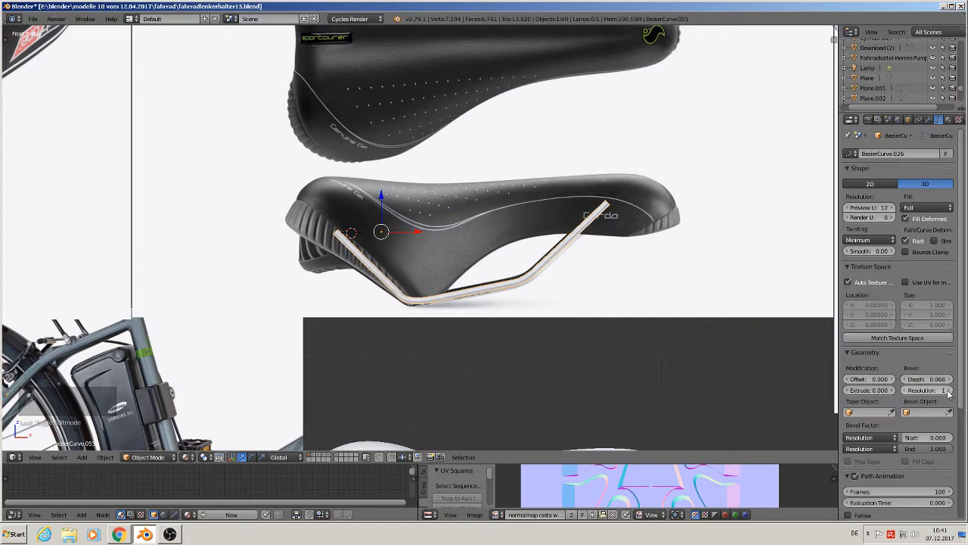
pyautogui.click(948, 391)
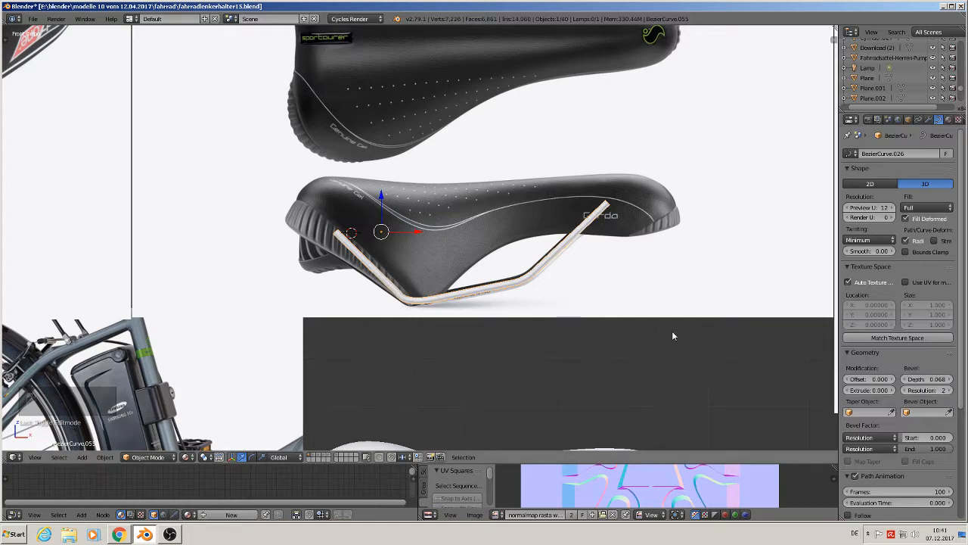
# Step: Examine the thickness and bends of the beveled rail from several angles
pyautogui.moveTo(673, 331); pyautogui.dragTo(561, 354, button='middle')
pyautogui.scroll(5, 515, 274)
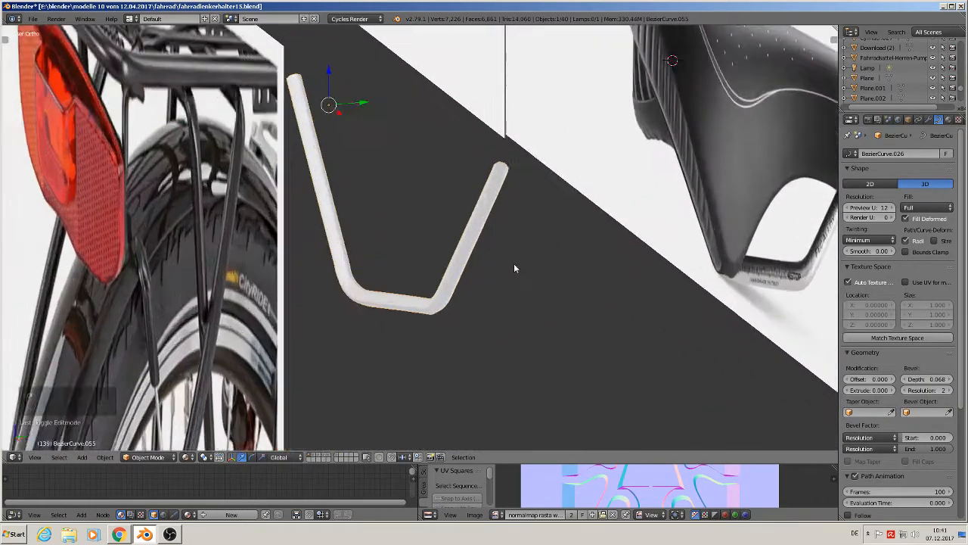
pyautogui.moveTo(513, 268); pyautogui.dragTo(604, 272, button='middle')
pyautogui.scroll(-3, 510, 278)
pyautogui.scroll(-5, 600, 314)
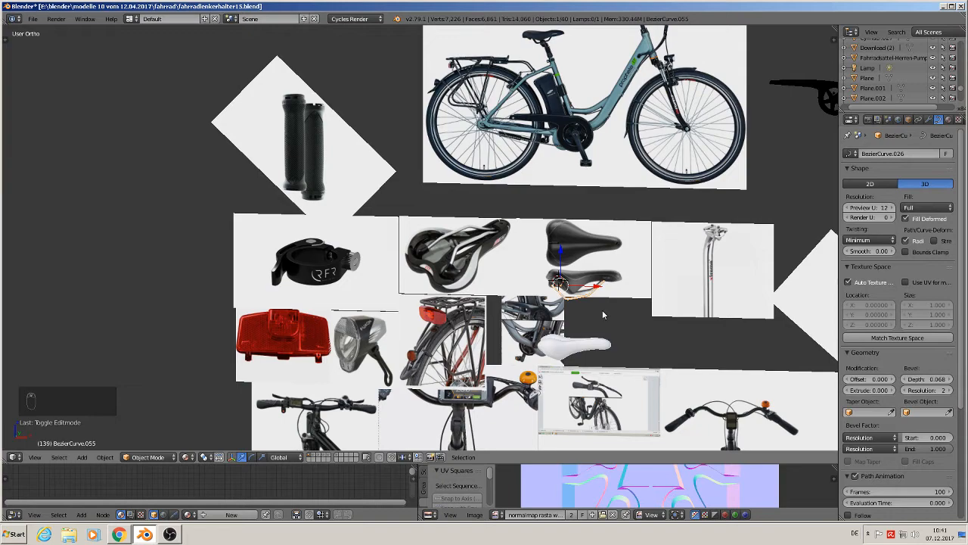
# Step: Duplicate the white saddle body and move the copy straight down along Z, clear of the original
pyautogui.press('KP_1')
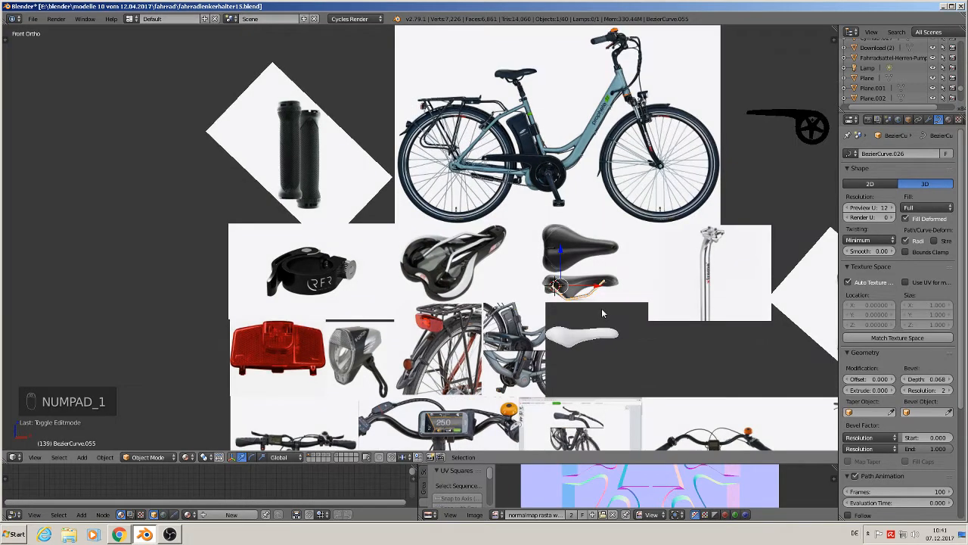
pyautogui.scroll(8, 601, 309)
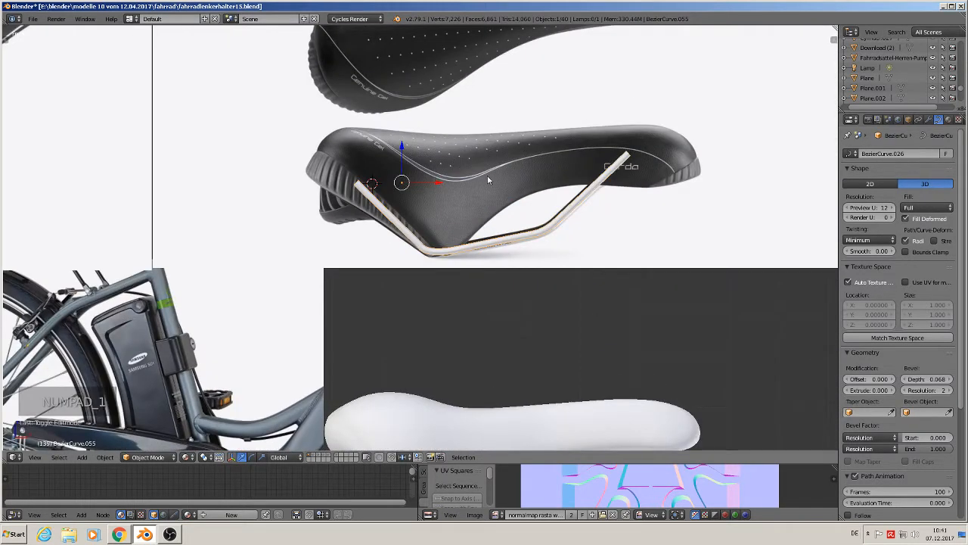
pyautogui.keyDown('shift'); pyautogui.moveTo(509, 285); pyautogui.dragTo(604, 61, button='middle'); pyautogui.keyUp('shift')
pyautogui.rightClick(569, 216)
pyautogui.press('Tab')
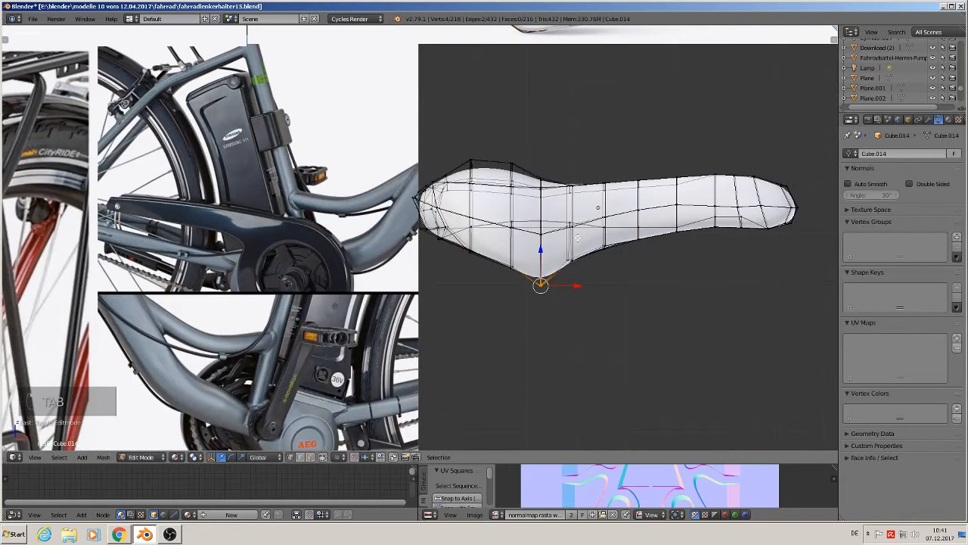
pyautogui.press('Tab')
pyautogui.scroll(-4, 579, 253)
pyautogui.keyDown('shift'); pyautogui.moveTo(673, 292); pyautogui.dragTo(536, 293, button='middle'); pyautogui.keyUp('shift')
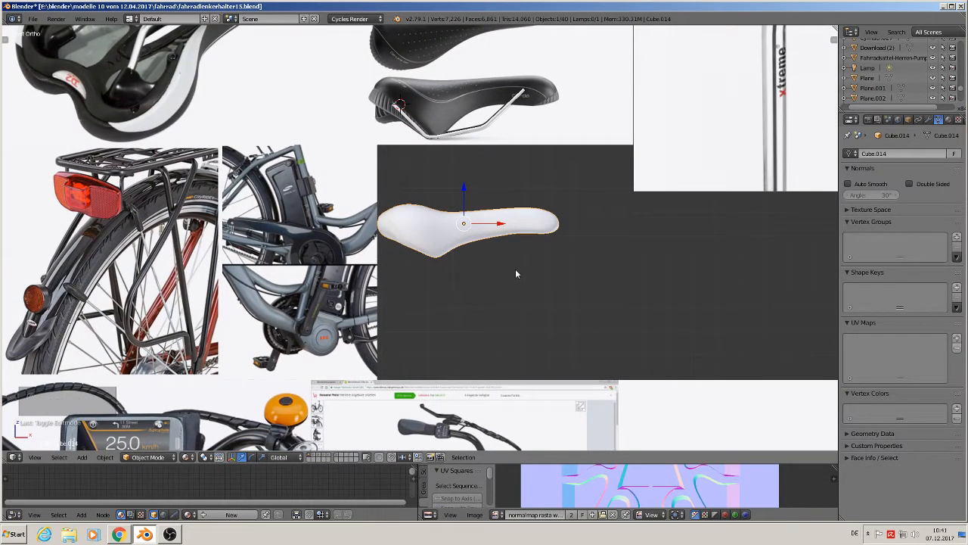
pyautogui.hotkey('shift', 'd')
pyautogui.rightClick(515, 268)
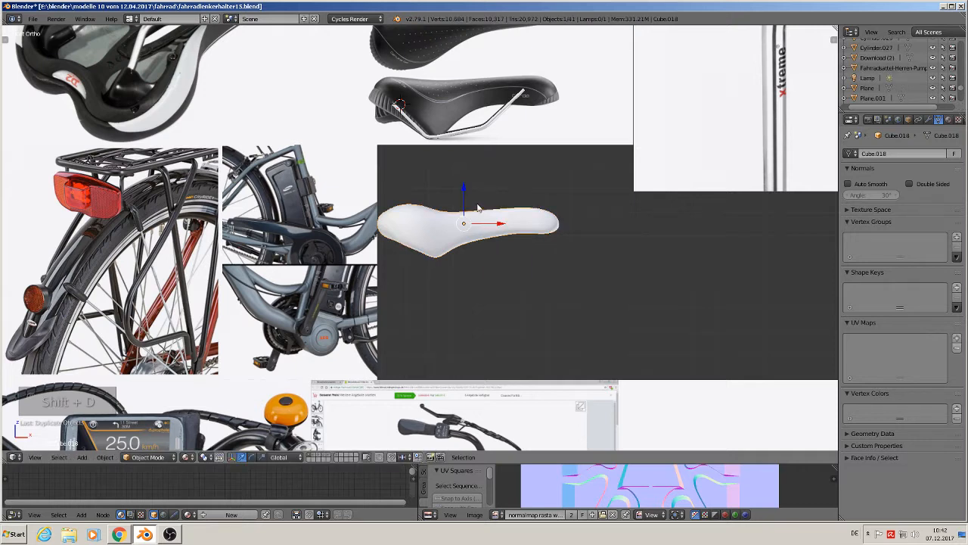
pyautogui.moveTo(467, 202); pyautogui.dragTo(467, 282)
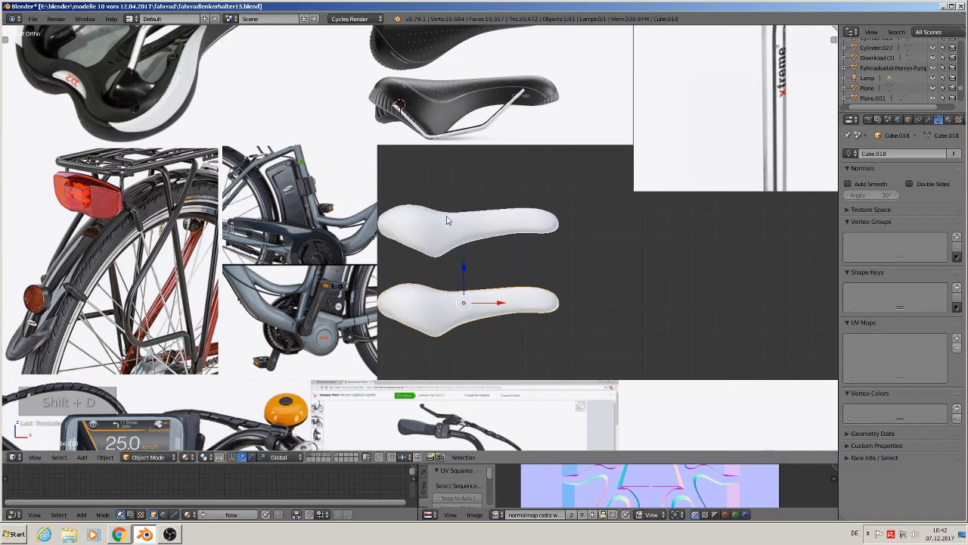
# Step: Enable Optimal Display on the upper saddle's Subdivision Surface modifier, keep 2 view subdivisions, and apply the modifier
pyautogui.rightClick(452, 221)
pyautogui.click(929, 120)
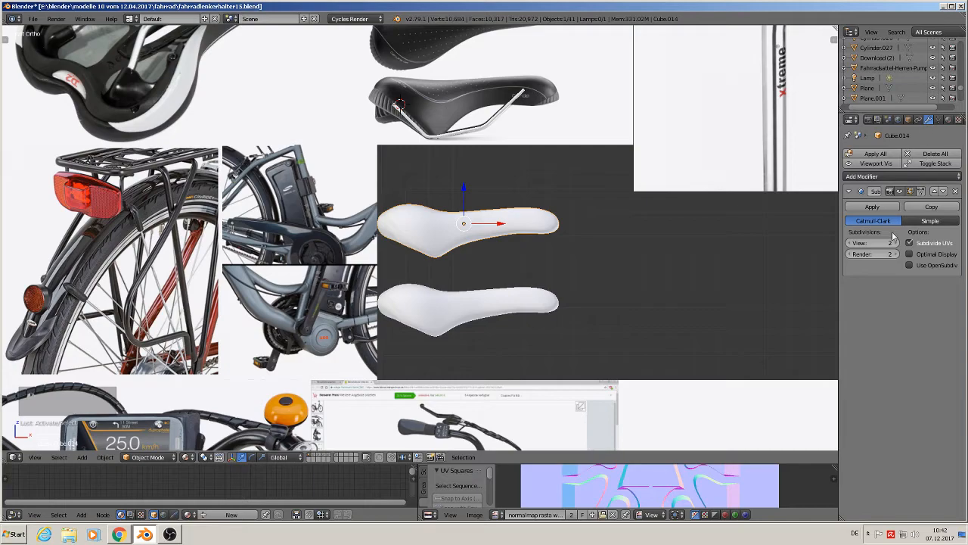
pyautogui.click(850, 243)
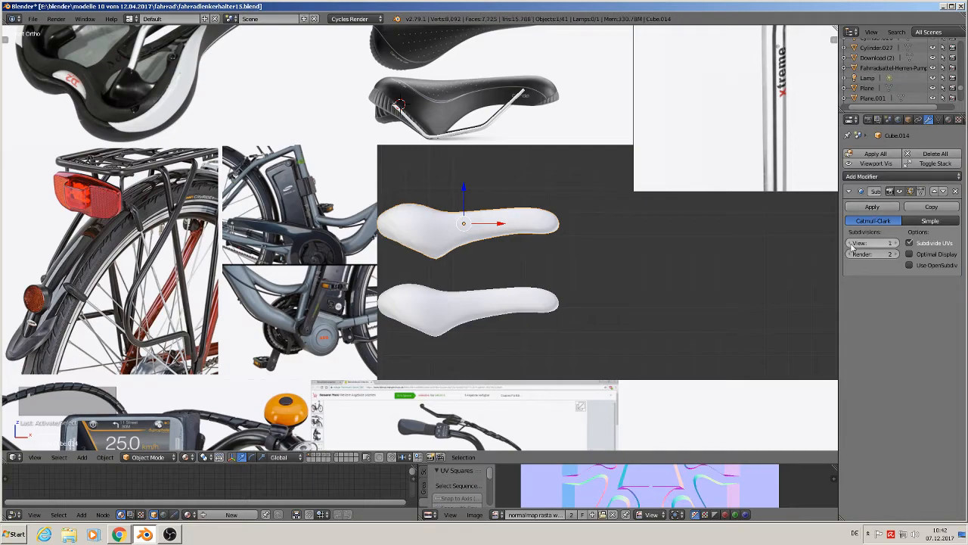
pyautogui.moveTo(682, 263); pyautogui.dragTo(647, 263, button='middle')
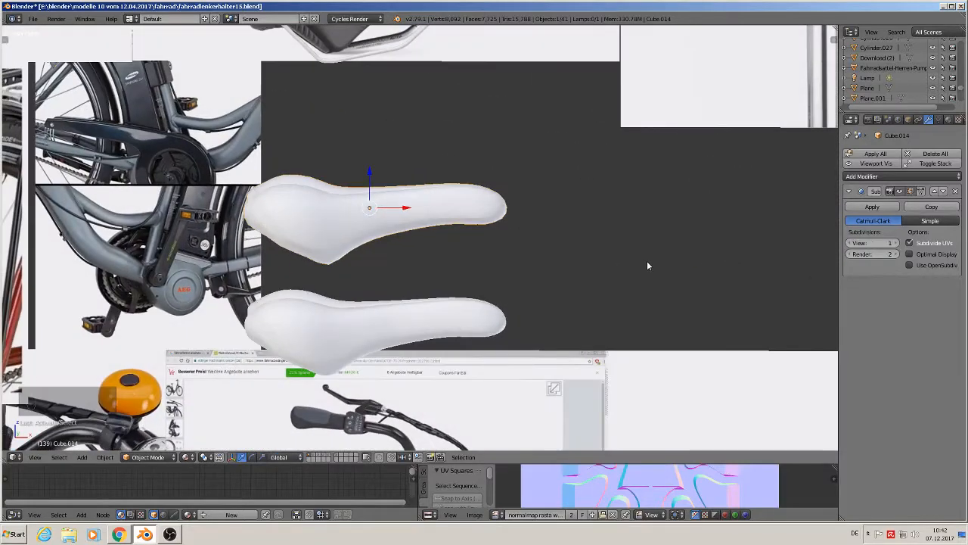
pyautogui.click(895, 243)
pyautogui.click(913, 255)
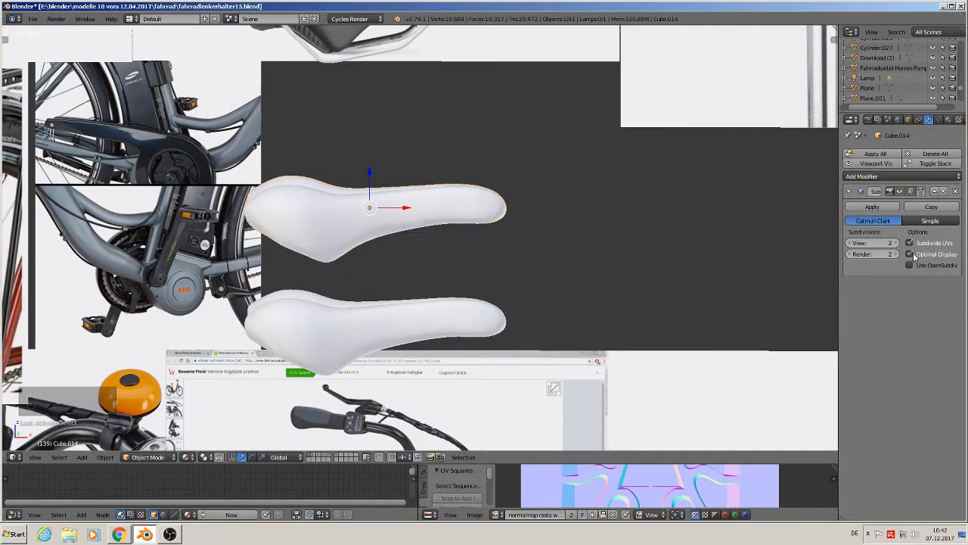
pyautogui.click(873, 206)
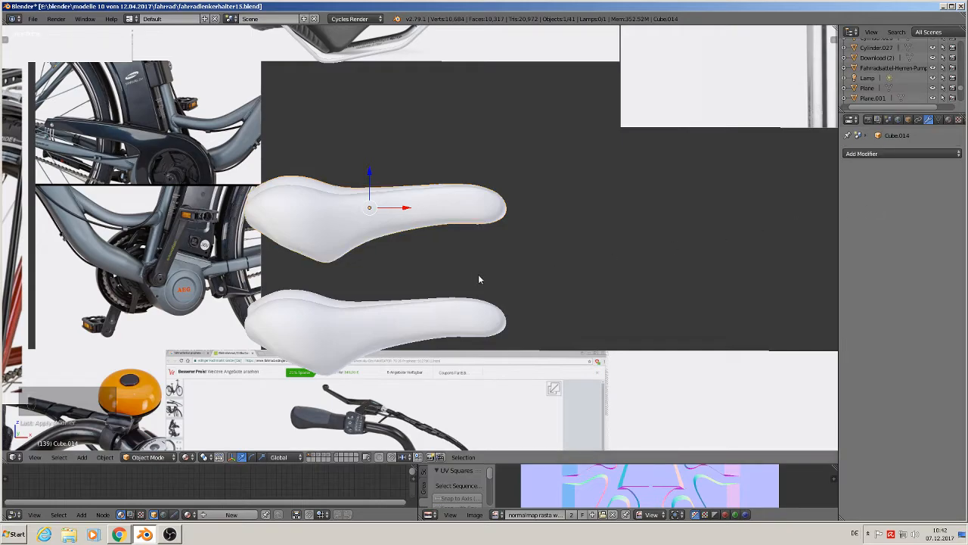
# Step: Open the upper saddle's mesh for editing and limit selection to visible geometry
pyautogui.press('Tab')
pyautogui.scroll(2, 419, 253)
pyautogui.moveTo(419, 253); pyautogui.dragTo(382, 247, button='middle')
pyautogui.scroll(1, 491, 274)
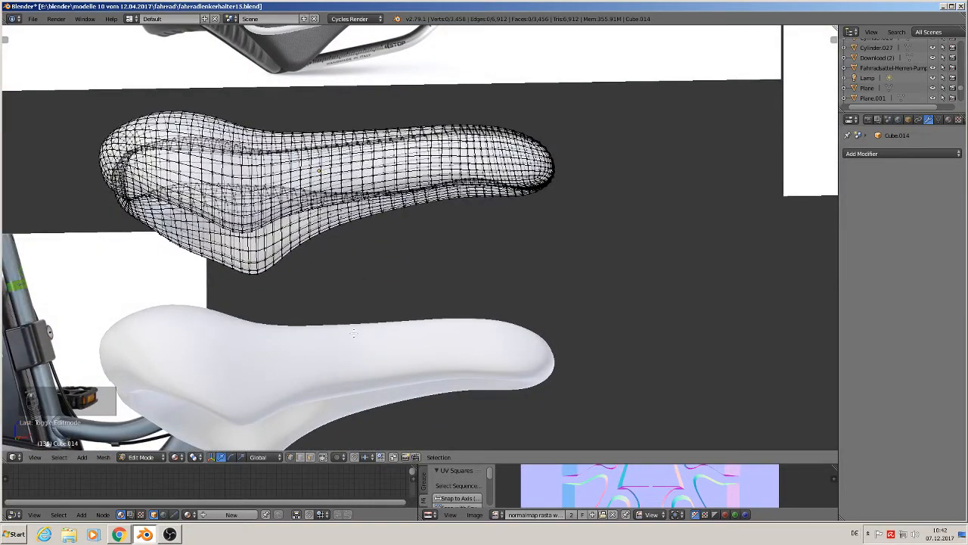
pyautogui.click(322, 457)
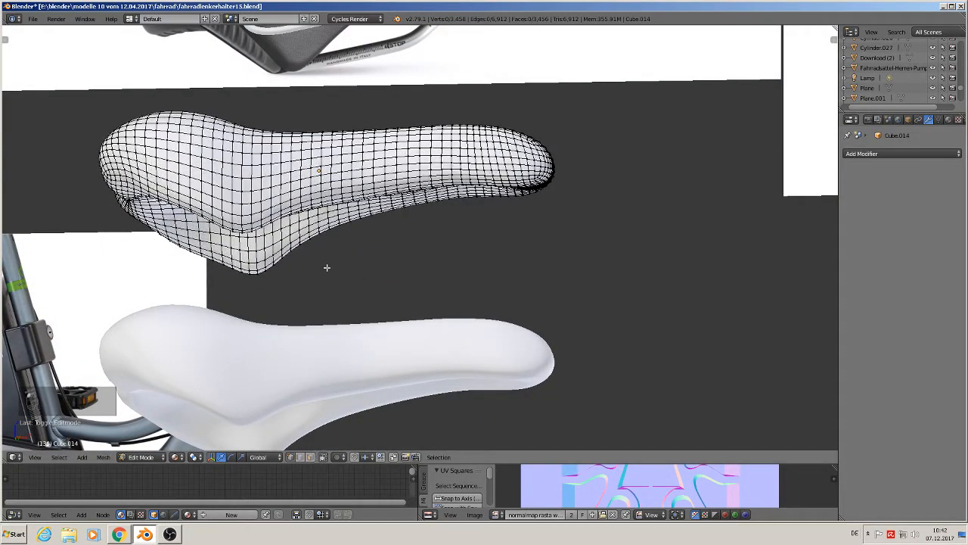
# Step: Select the two lengthwise edge loops along both side rims of the saddle and mark them as seams
pyautogui.scroll(3, 327, 267)
pyautogui.moveTo(338, 238); pyautogui.dragTo(117, 296, button='middle')
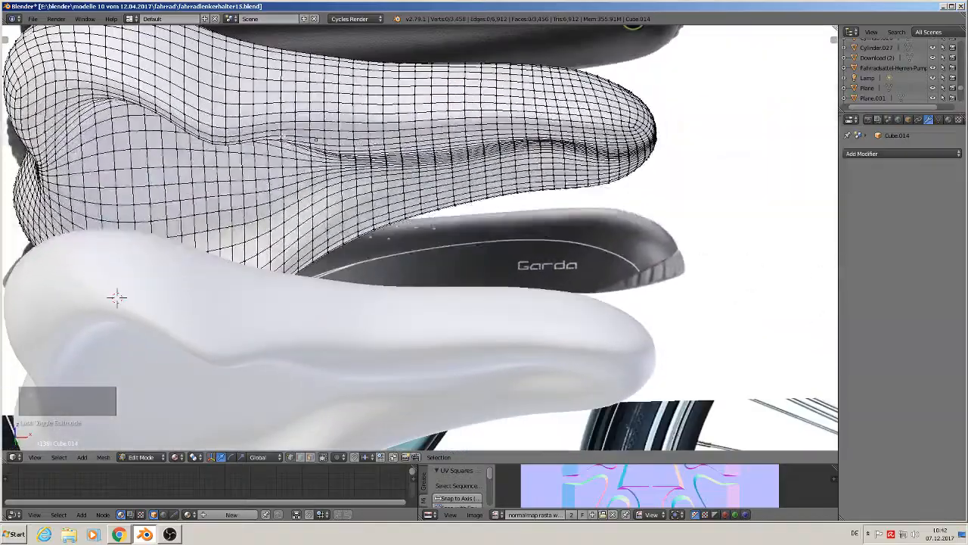
pyautogui.keyDown('alt'); pyautogui.click(259, 134); pyautogui.keyUp('alt')
pyautogui.moveTo(272, 144); pyautogui.dragTo(157, 212, button='middle')
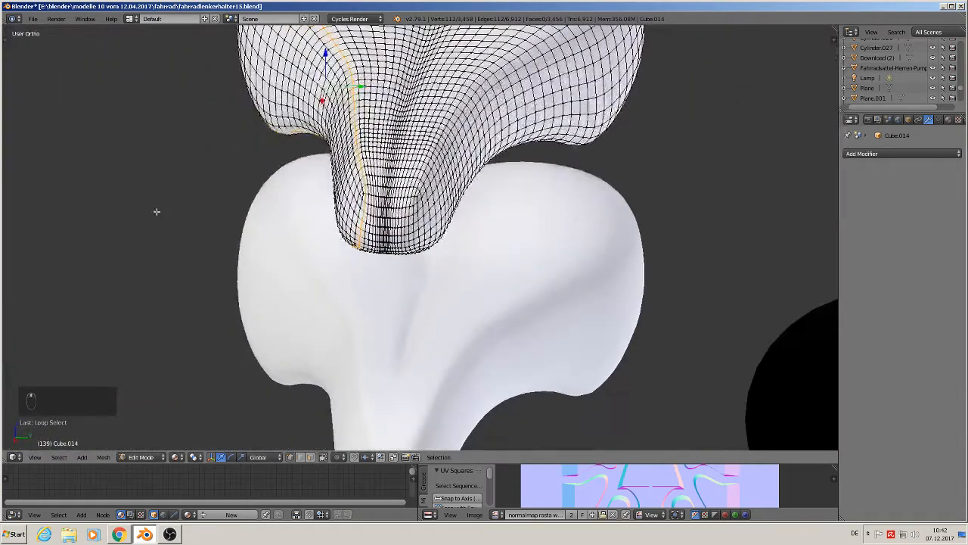
pyautogui.scroll(2, 327, 210)
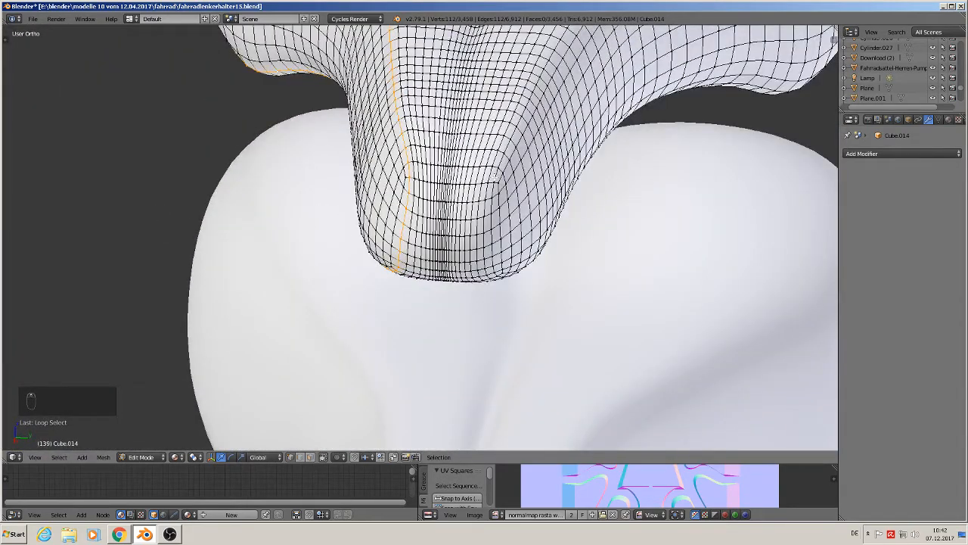
pyautogui.keyDown('alt'); pyautogui.keyDown('shift'); pyautogui.click(494, 174); pyautogui.keyUp('shift'); pyautogui.keyUp('alt')
pyautogui.scroll(-5, 494, 237)
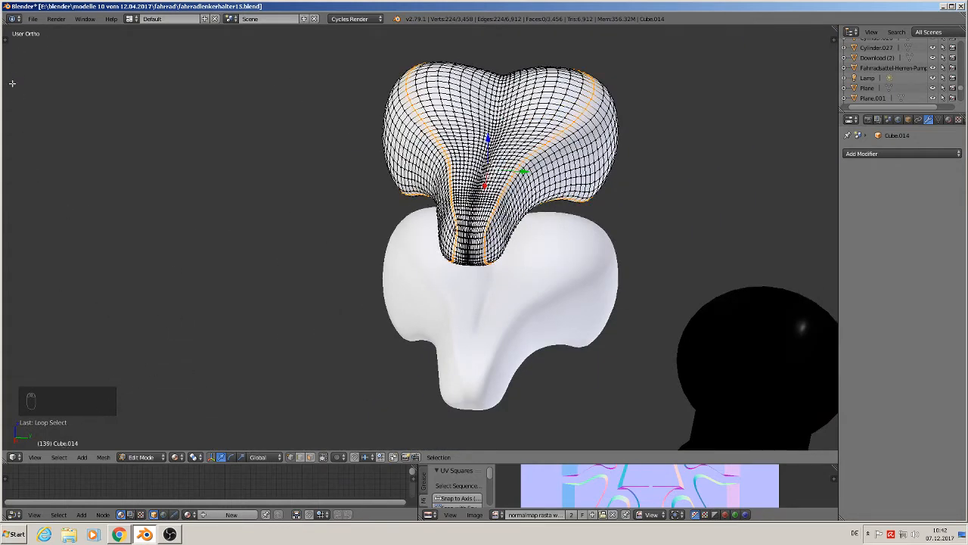
pyautogui.press('t')
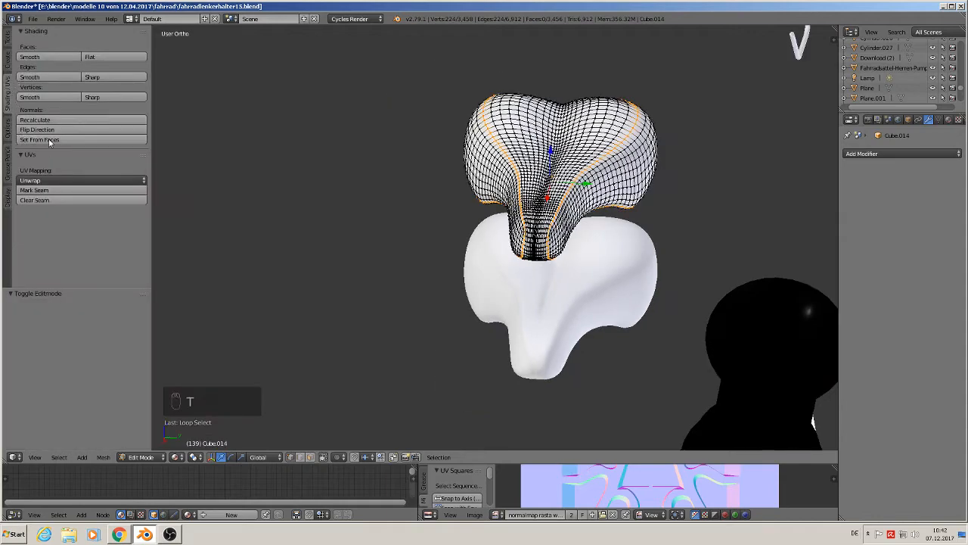
pyautogui.click(34, 190)
# Step: Mark the shortest edge path across the underside of the saddle nose as a seam between the two lengthwise seams
pyautogui.moveTo(432, 244); pyautogui.dragTo(348, 261, button='middle')
pyautogui.scroll(5, 529, 196)
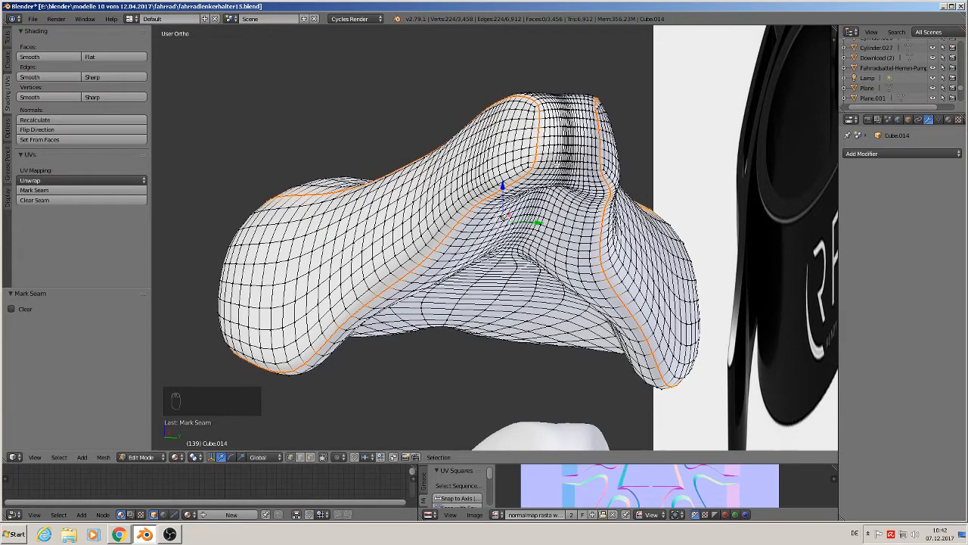
pyautogui.scroll(3, 575, 167)
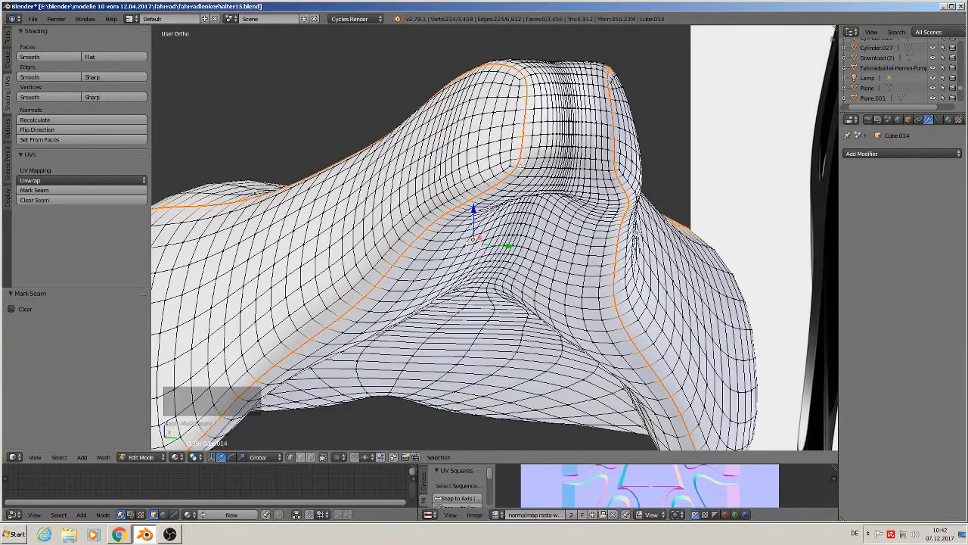
pyautogui.rightClick(517, 166)
pyautogui.keyDown('ctrl'); pyautogui.rightClick(617, 170); pyautogui.keyUp('ctrl')
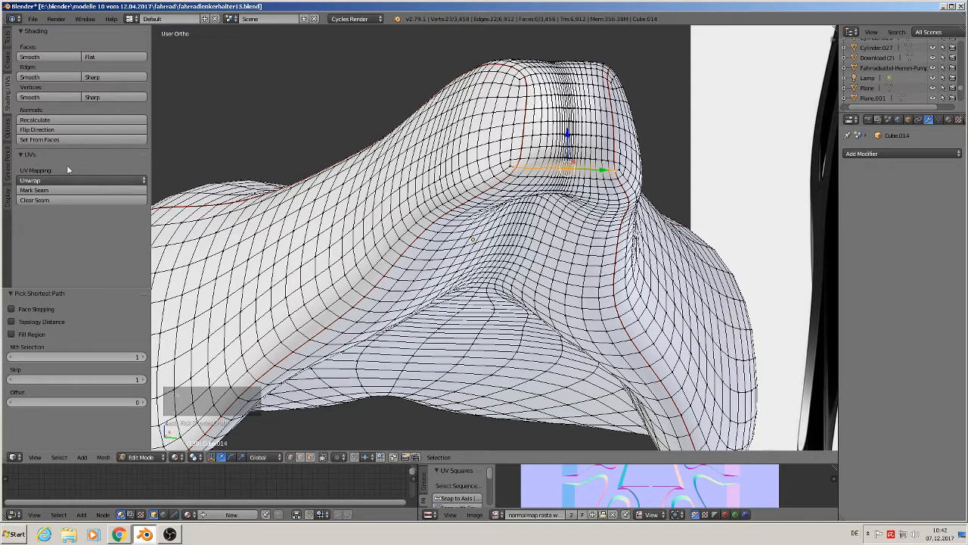
pyautogui.click(57, 190)
# Step: Mark the shortest edge path across the saddle's rear end as a seam between the two lengthwise seams
pyautogui.scroll(-3, 302, 264)
pyautogui.moveTo(318, 286); pyautogui.dragTo(806, 161, button='middle')
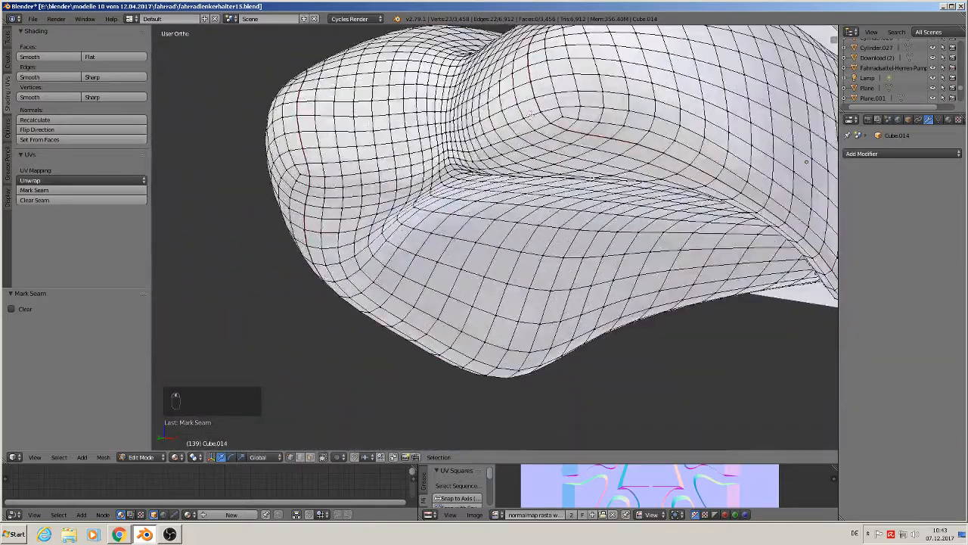
pyautogui.rightClick(551, 123)
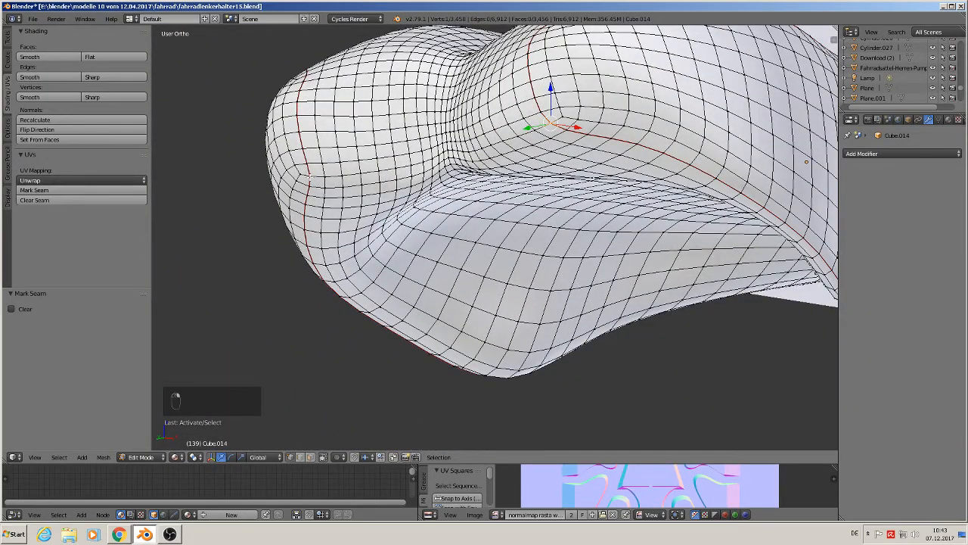
pyautogui.keyDown('ctrl'); pyautogui.rightClick(309, 176); pyautogui.keyUp('ctrl')
pyautogui.click(103, 190)
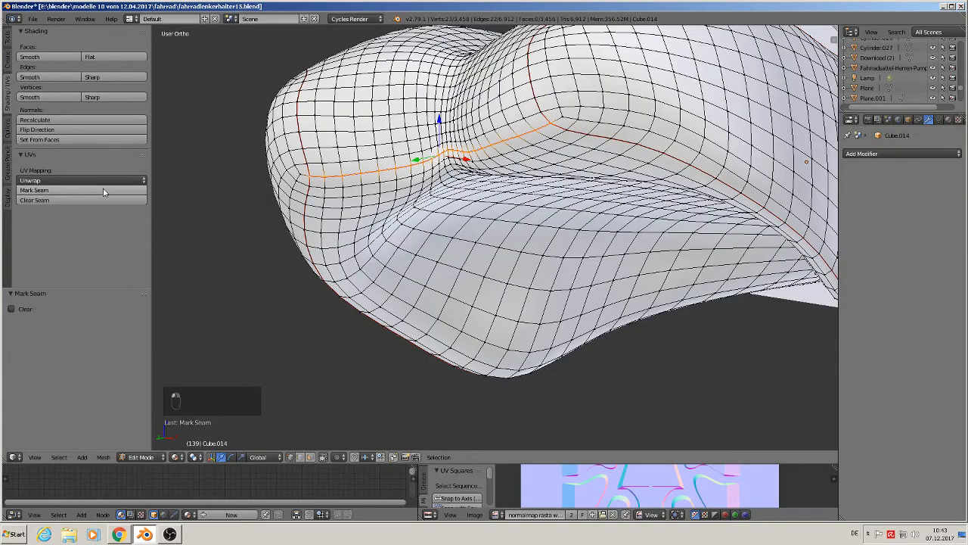
# Step: Unwrap the entire upper saddle mesh along its seams and return to object mode
pyautogui.scroll(-5, 495, 238)
pyautogui.moveTo(566, 213); pyautogui.dragTo(332, 226, button='middle')
pyautogui.press('KP_1')
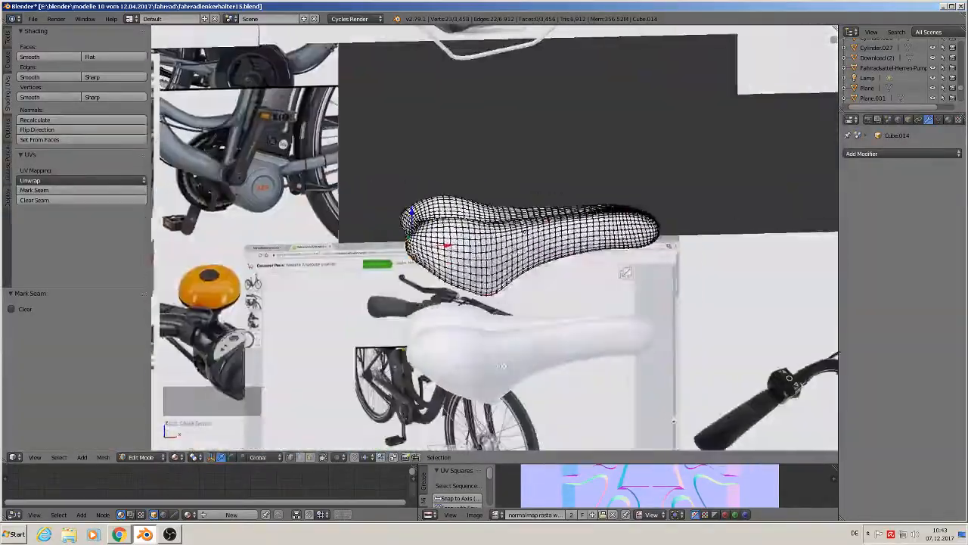
pyautogui.press('Tab')
pyautogui.scroll(3, 561, 296)
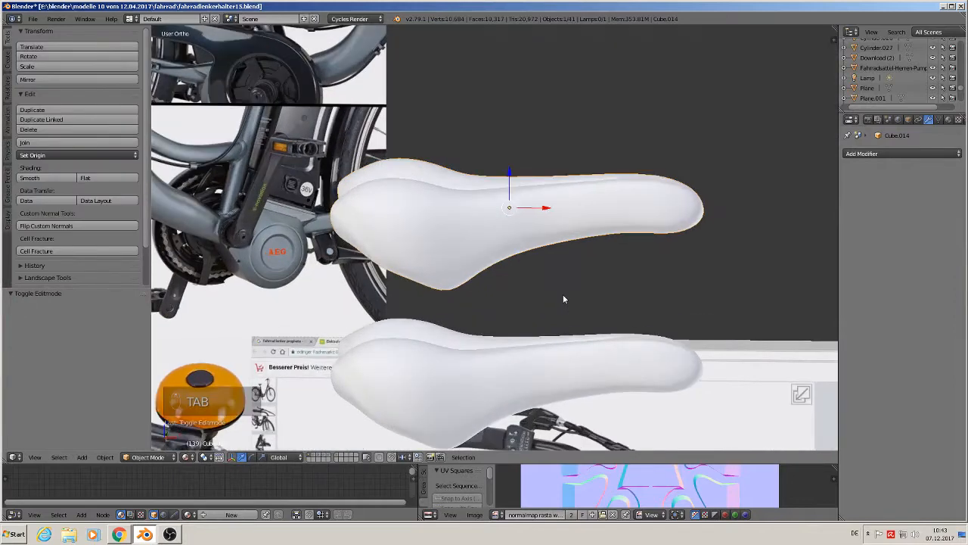
pyautogui.press('KP_1')
pyautogui.press('Tab')
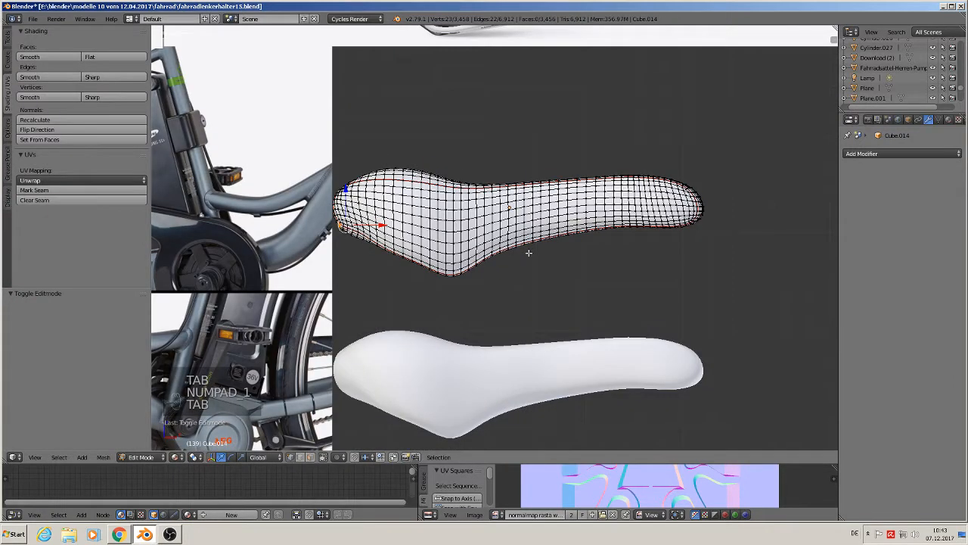
pyautogui.press('a')
pyautogui.press('a')
pyautogui.press('a')
pyautogui.press('u')
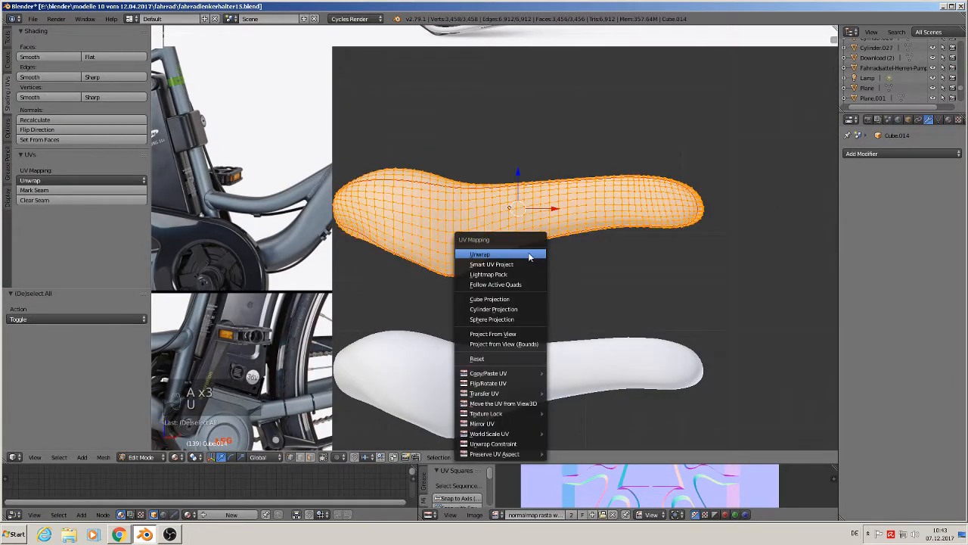
pyautogui.click(529, 253)
pyautogui.press('Tab')
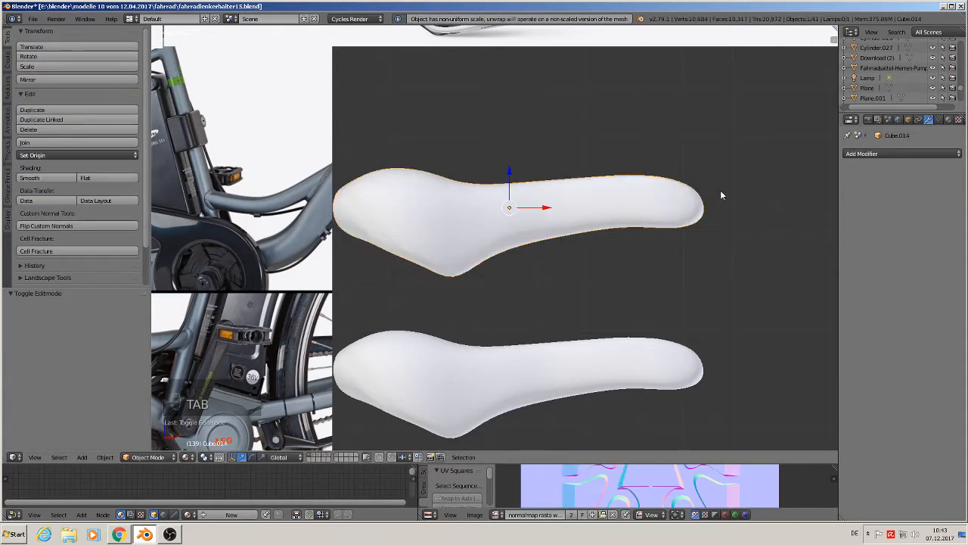
# Step: Create a new material on the upper saddle and name it "black leather 1"
pyautogui.click(949, 119)
pyautogui.click(892, 217)
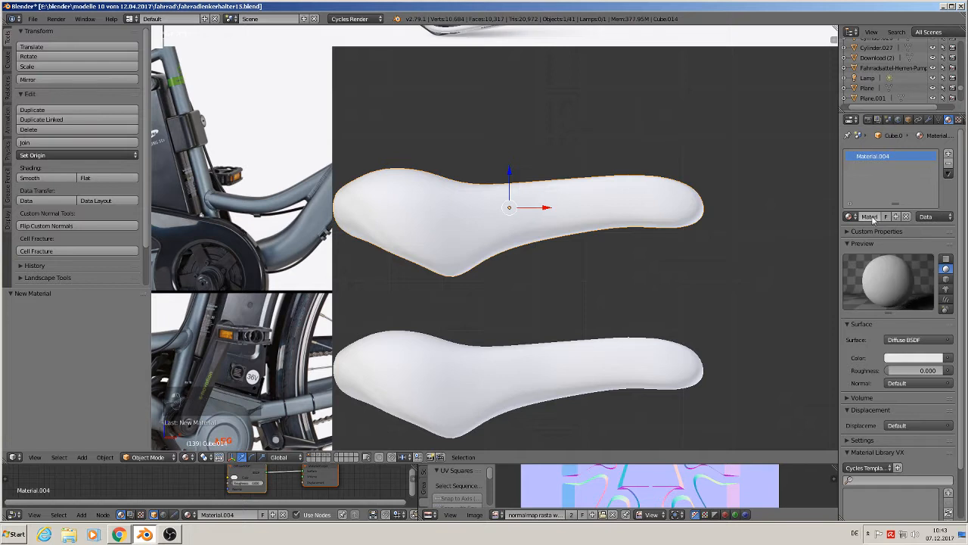
pyautogui.click(870, 216)
pyautogui.write('black leather 1')
pyautogui.press('Return')
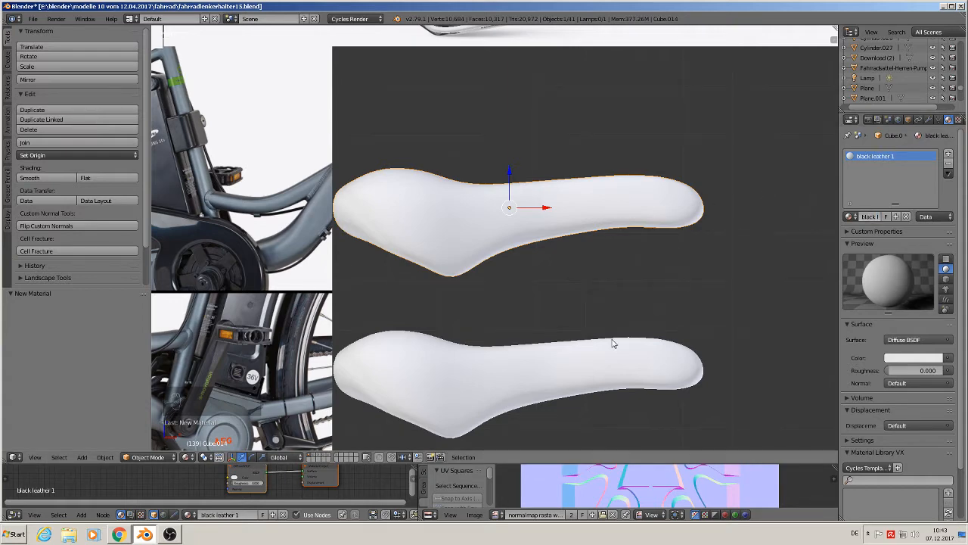
# Step: Move the lower saddle copy to layer 3
pyautogui.scroll(-2, 606, 339)
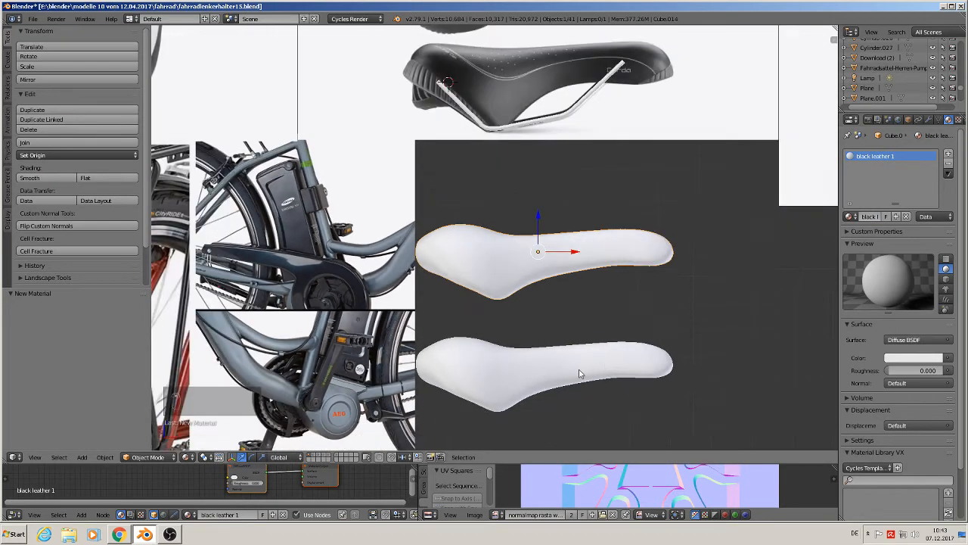
pyautogui.rightClick(566, 370)
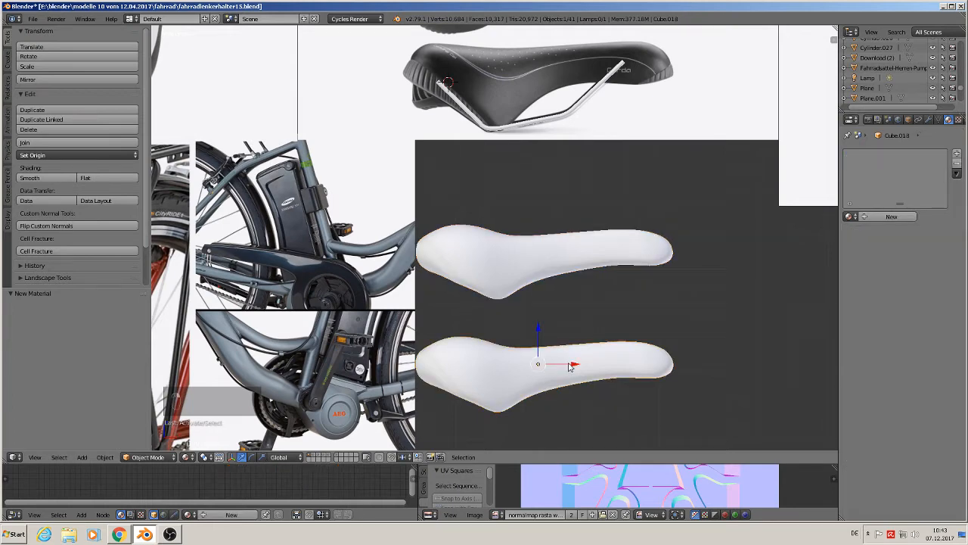
pyautogui.press('m')
pyautogui.click(669, 386)
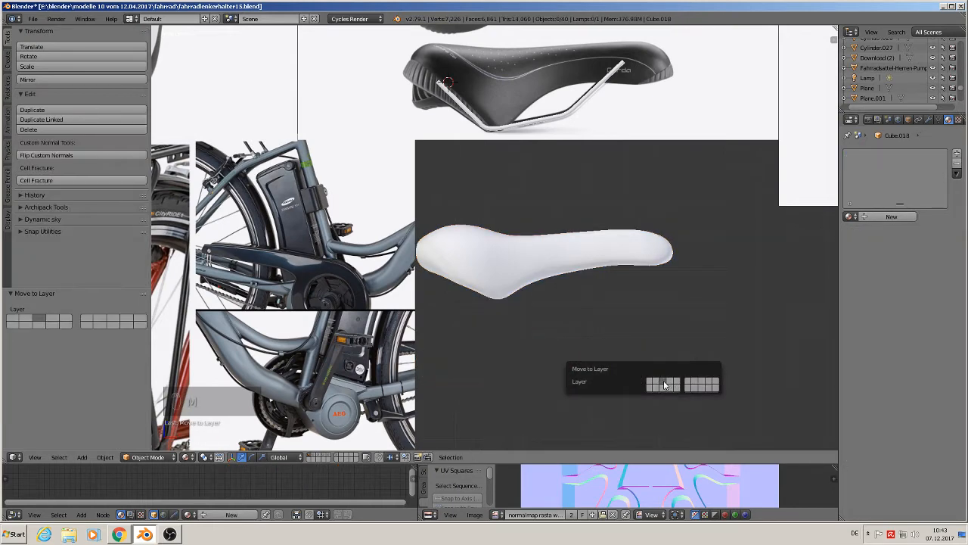
# Step: Move the Bezier rail -0.545 along Z to beneath the modeled saddle and shift it 0.028 along X
pyautogui.rightClick(536, 124)
pyautogui.rightClick(534, 123)
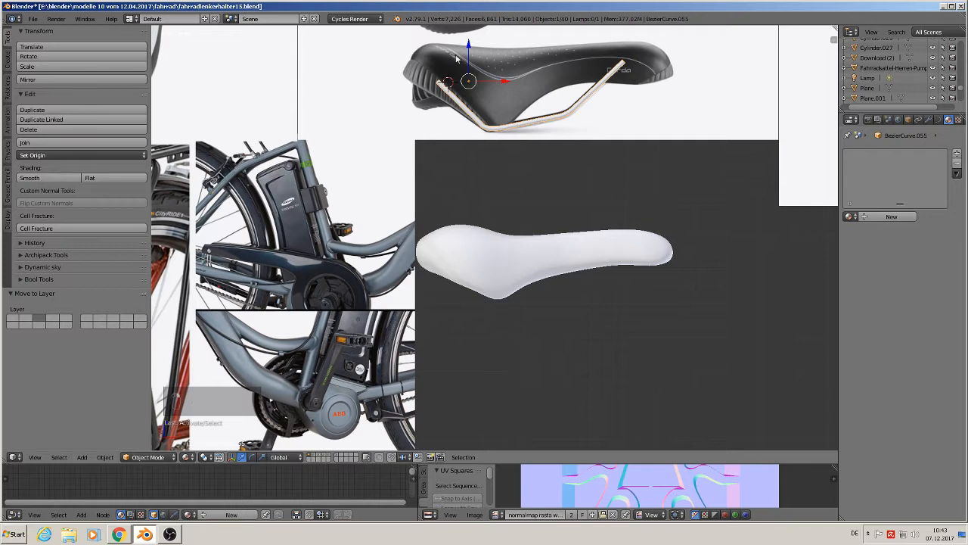
pyautogui.moveTo(460, 44); pyautogui.dragTo(469, 137)
pyautogui.moveTo(469, 46); pyautogui.dragTo(470, 236)
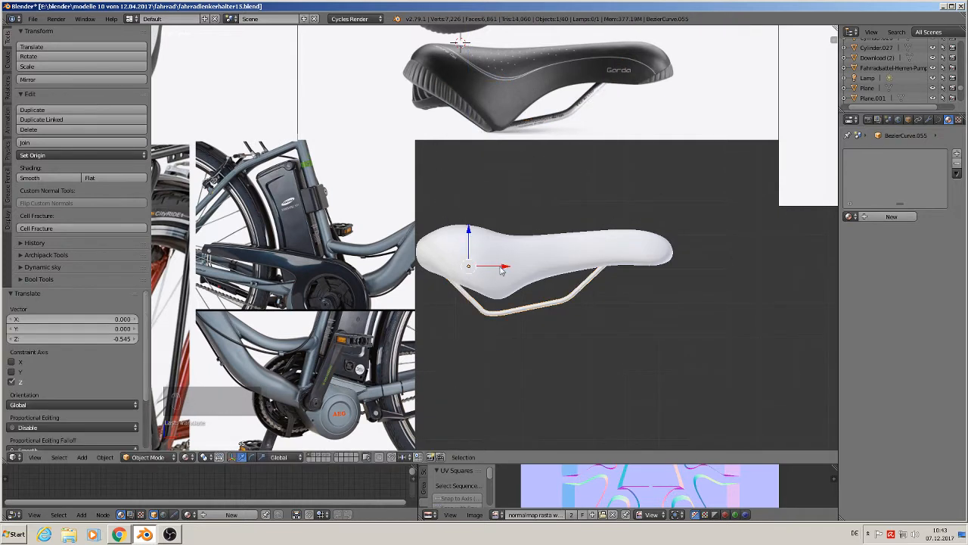
pyautogui.moveTo(499, 267); pyautogui.dragTo(511, 266)
# Step: Scale the rail uniformly to 0.893 and shift it 0.013 along X to fit under the saddle
pyautogui.press('s')
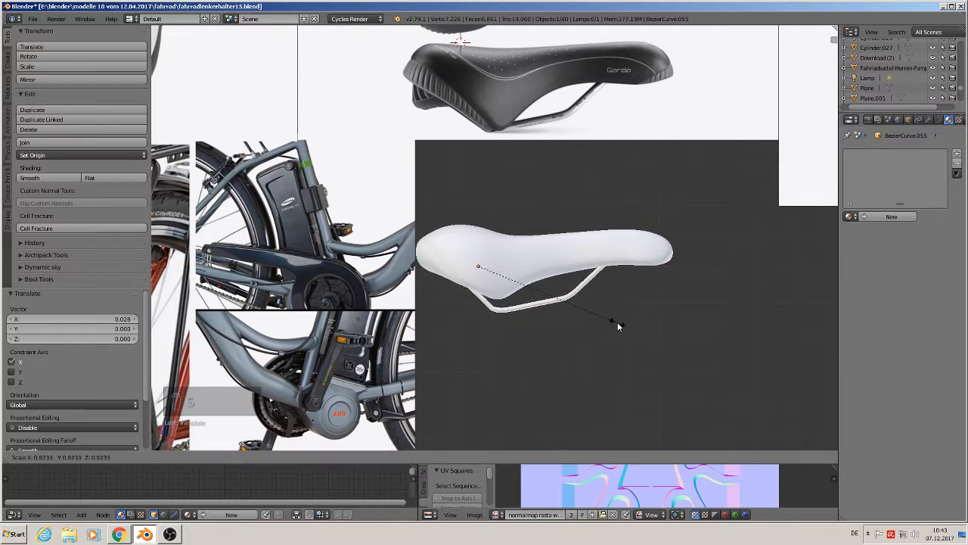
pyautogui.click(614, 323)
pyautogui.press('g')
pyautogui.press('x')
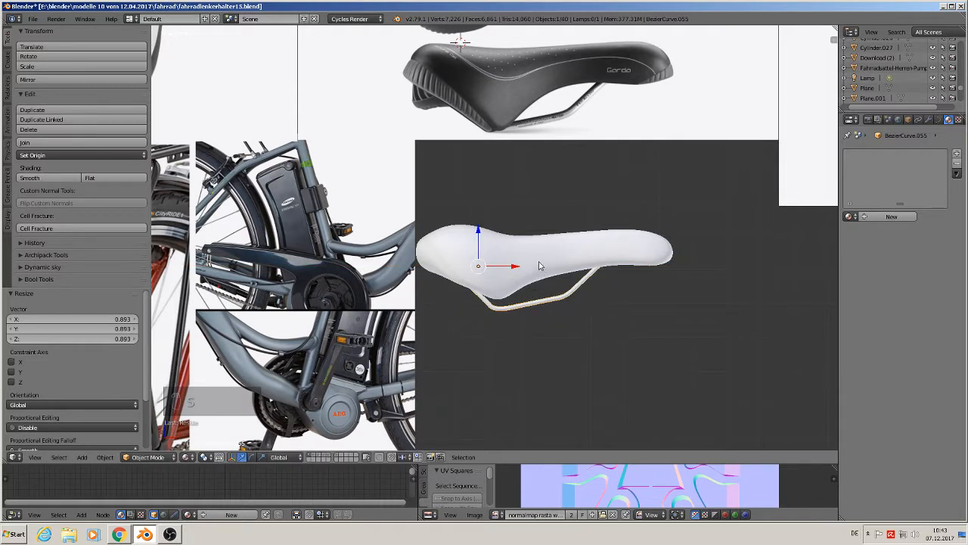
pyautogui.click(520, 270)
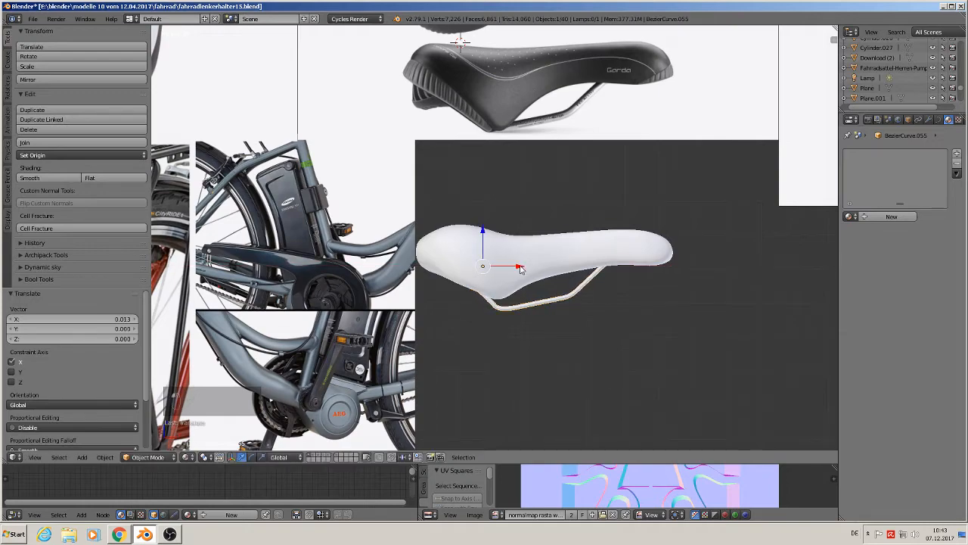
pyautogui.moveTo(534, 286); pyautogui.dragTo(531, 326, button='middle')
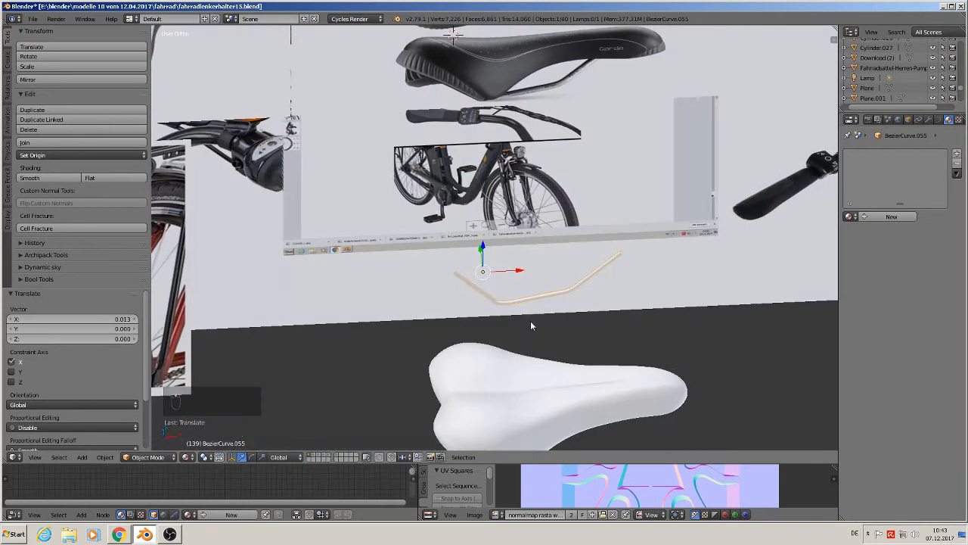
pyautogui.press('KP_1')
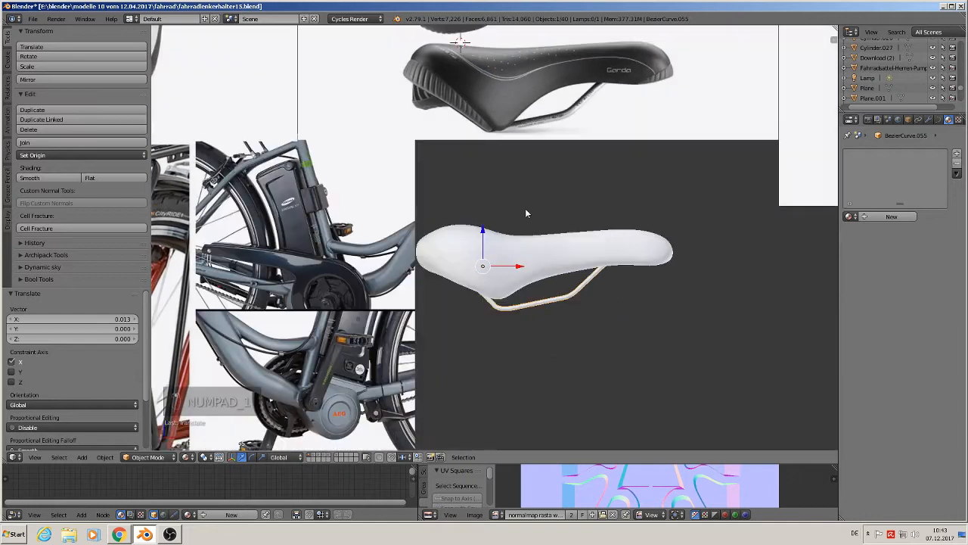
# Step: Duplicate the rail and set the copy aside by moving it -0.395 along Z and 0.855 along X
pyautogui.hotkey('shift', 'd')
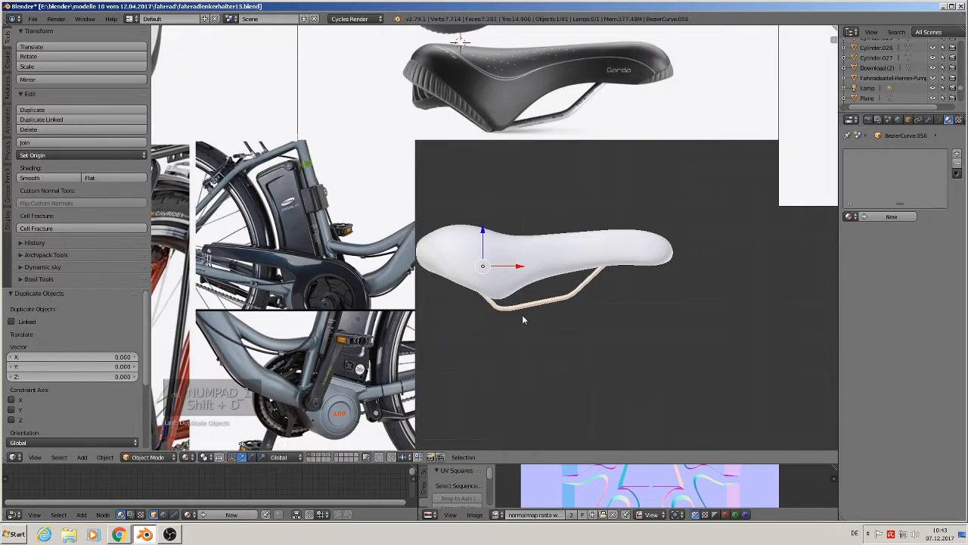
pyautogui.press('z')
pyautogui.moveTo(489, 366); pyautogui.dragTo(489, 362)
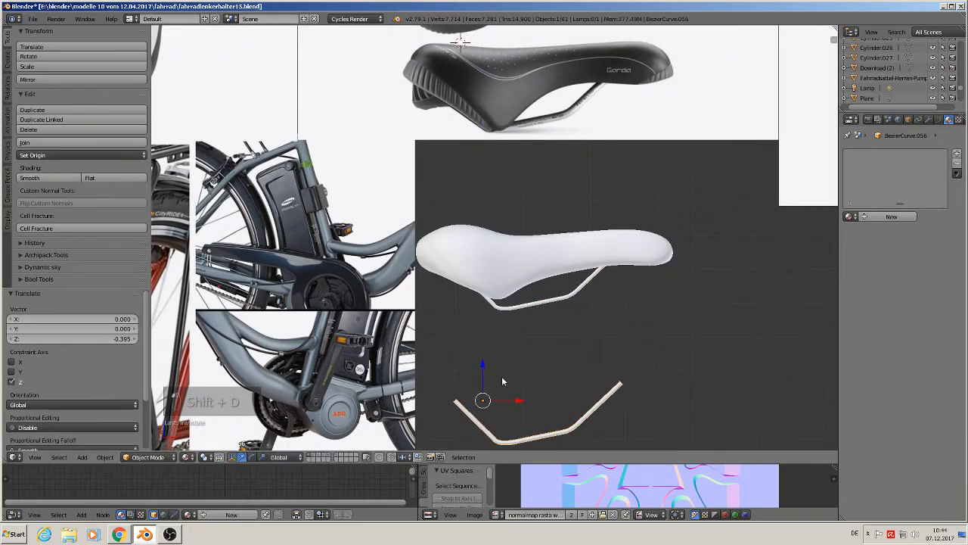
pyautogui.moveTo(519, 402); pyautogui.dragTo(810, 384)
# Step: In wireframe top view, move the original rail along Y by -0.472 and back by 0.034 over one saddle half, and enter edit mode
pyautogui.rightClick(572, 295)
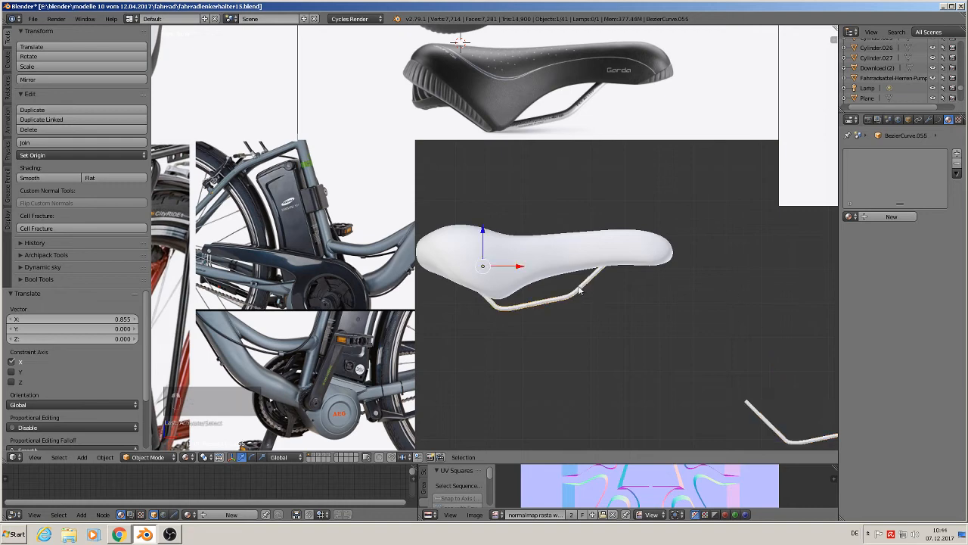
pyautogui.press('KP_7')
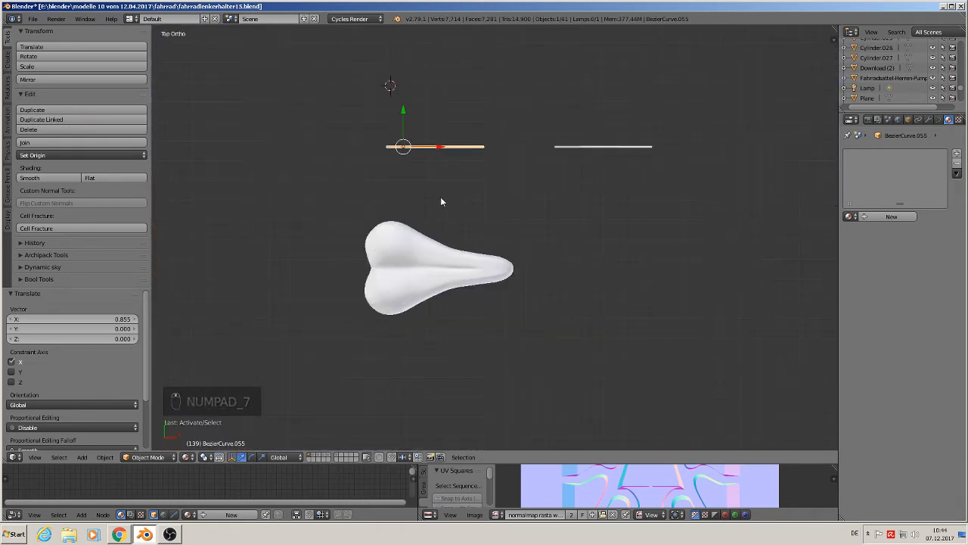
pyautogui.press('z')
pyautogui.moveTo(406, 112); pyautogui.dragTo(401, 204)
pyautogui.scroll(5, 438, 256)
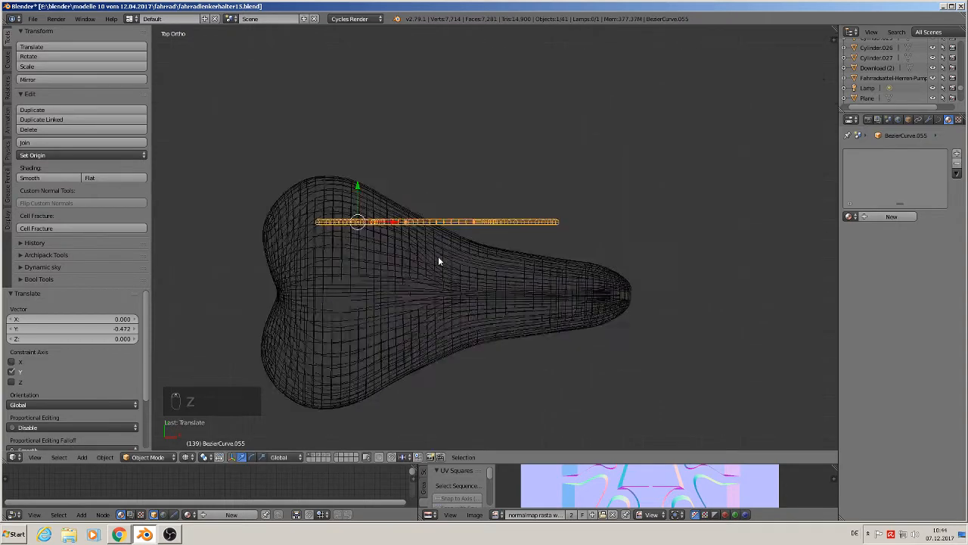
pyautogui.moveTo(338, 180); pyautogui.dragTo(341, 161)
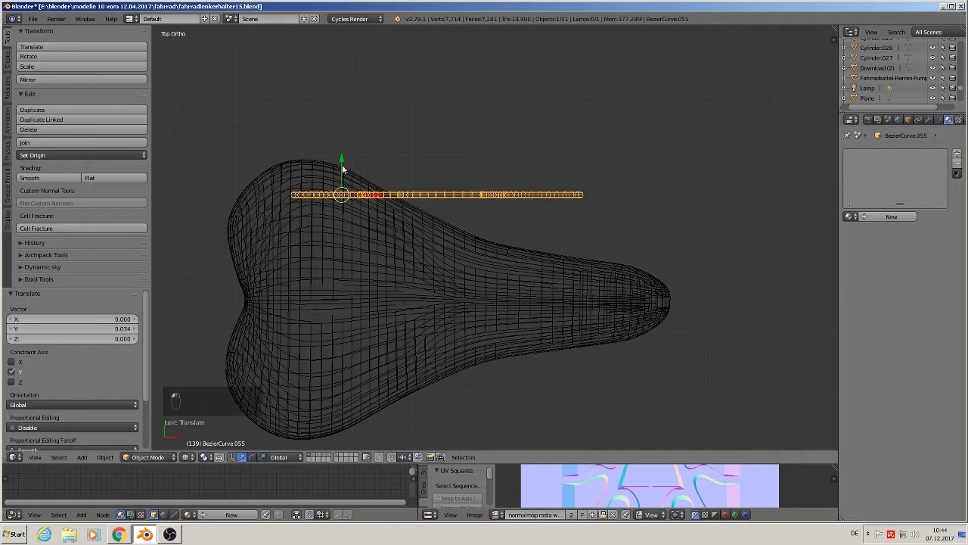
pyautogui.keyDown('shift'); pyautogui.moveTo(581, 289); pyautogui.dragTo(626, 286, button='middle'); pyautogui.keyUp('shift')
pyautogui.press('Tab')
pyautogui.scroll(2, 622, 253)
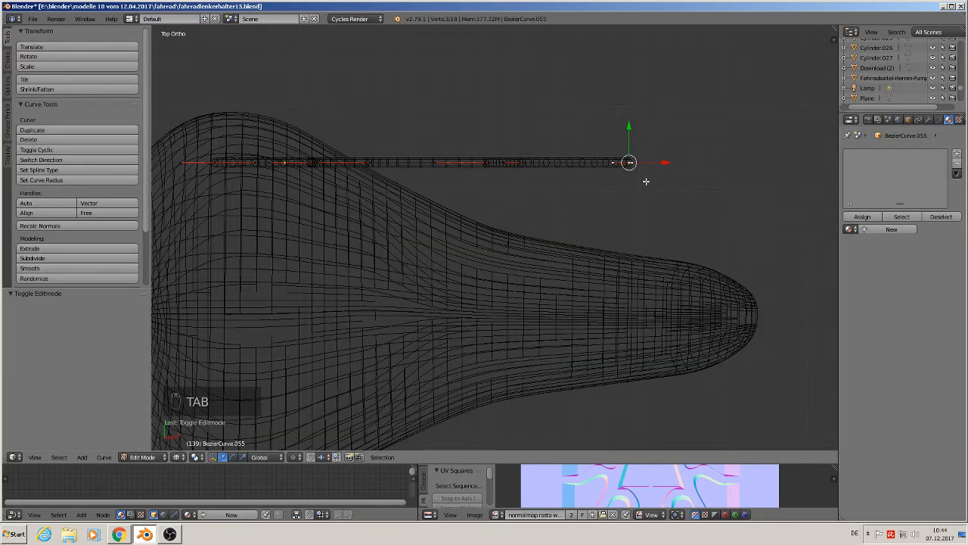
pyautogui.press('c')
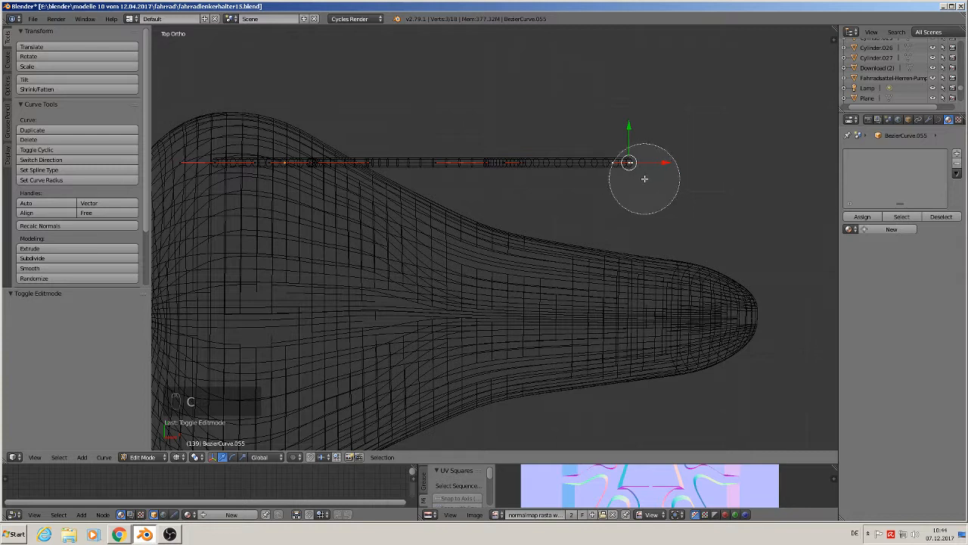
pyautogui.rightClick(633, 173)
pyautogui.press('c')
pyautogui.rightClick(638, 170)
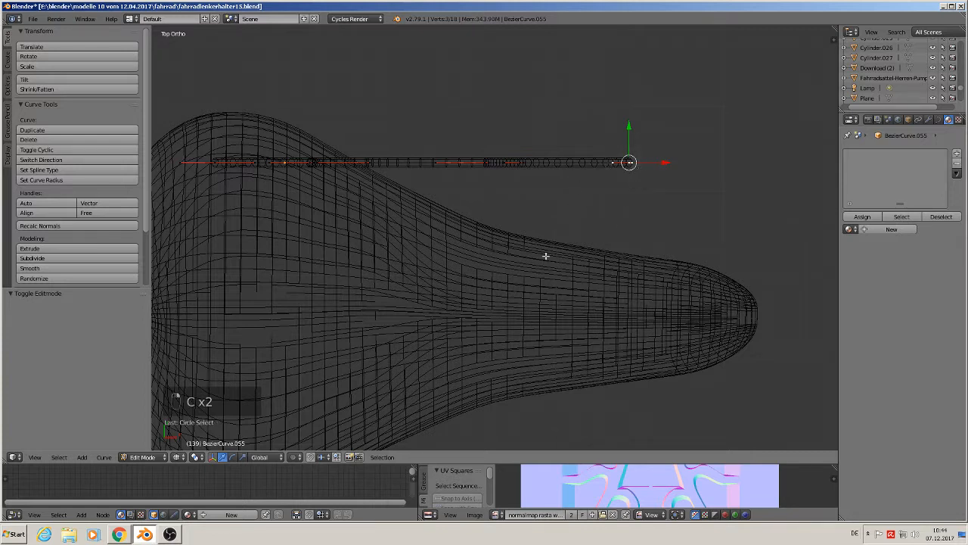
pyautogui.click(294, 457)
pyautogui.click(325, 413)
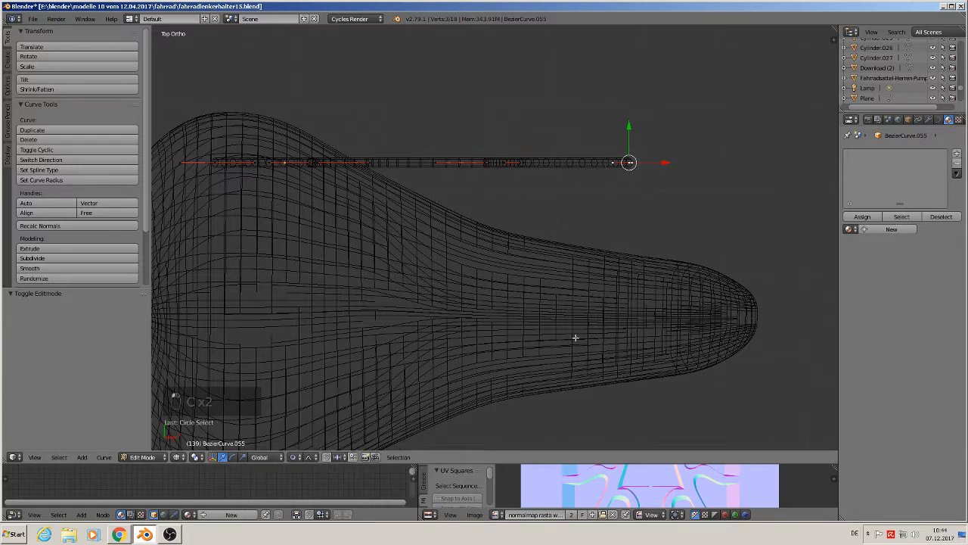
pyautogui.press('g')
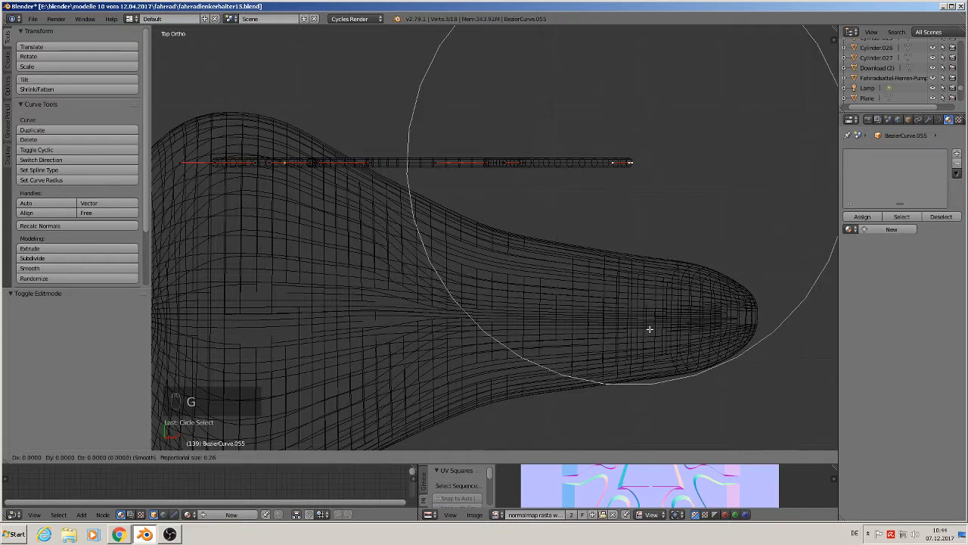
pyautogui.middleClick(648, 328)
pyautogui.scroll(-13, 653, 372)
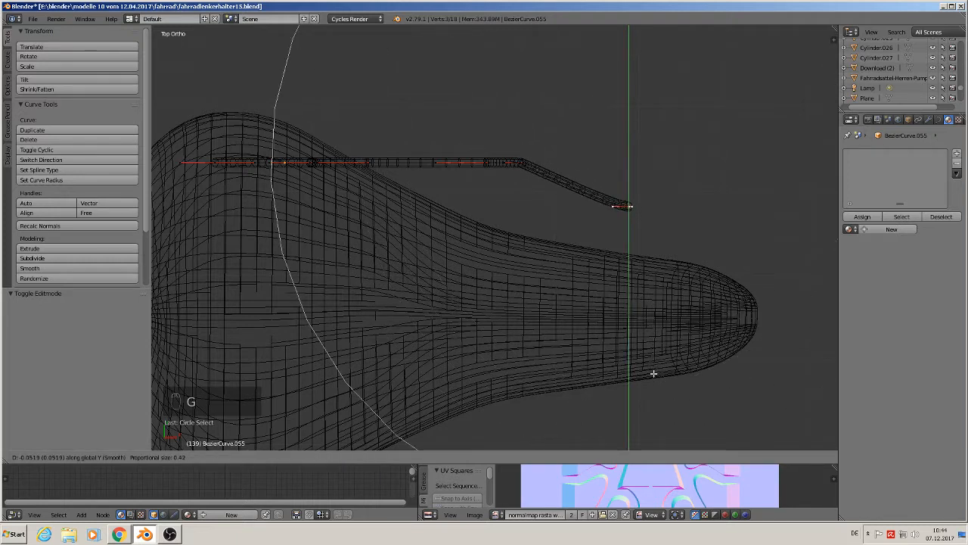
pyautogui.rightClick(656, 423)
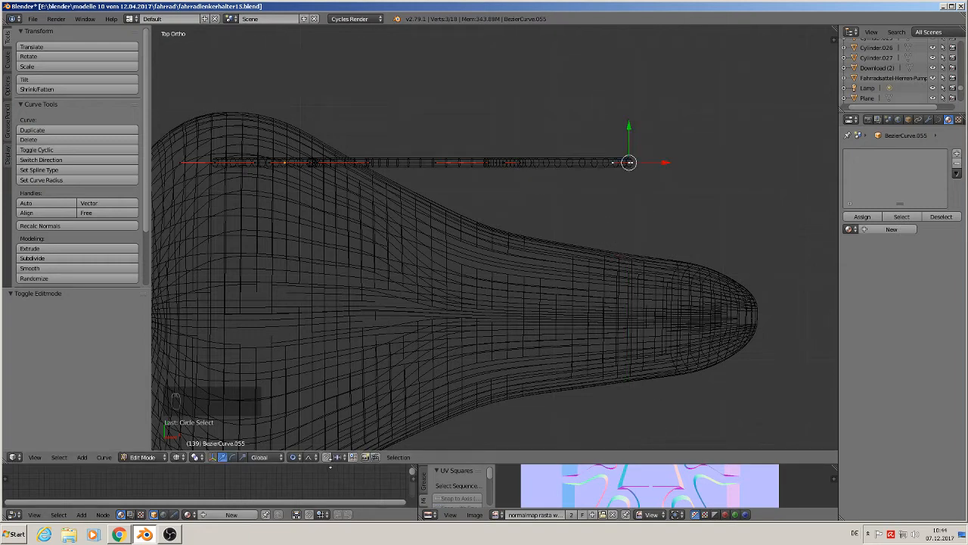
pyautogui.click(294, 457)
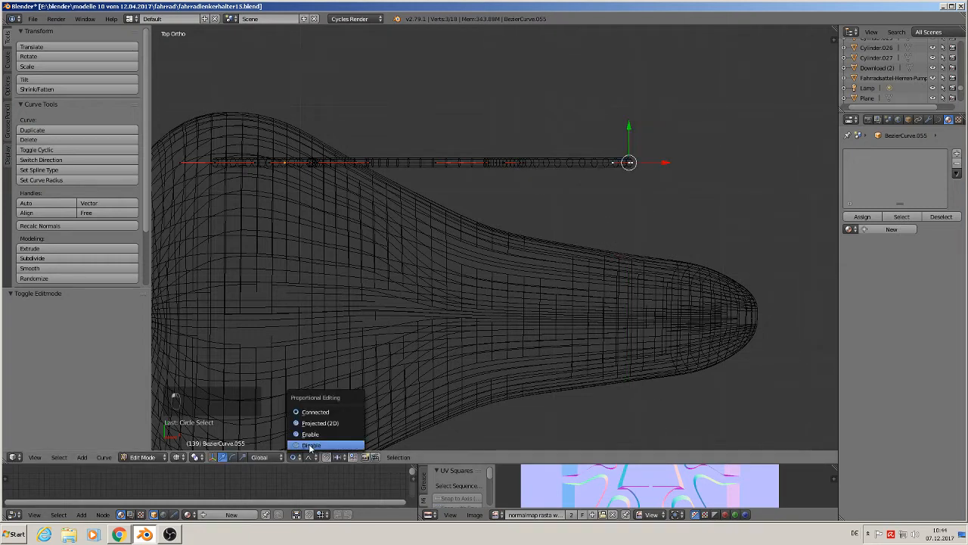
pyautogui.click(310, 445)
# Step: Move the rail's four foremost control points along Y by -0.131, -0.109, -0.094 and -0.053, from the nose backward, to follow the saddle outline
pyautogui.moveTo(626, 128); pyautogui.dragTo(629, 240)
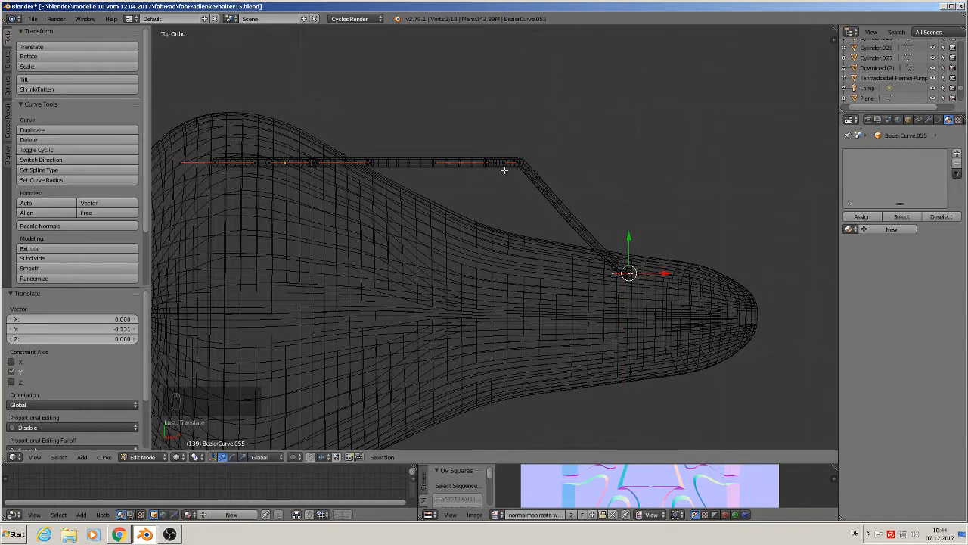
pyautogui.rightClick(520, 163)
pyautogui.moveTo(519, 128); pyautogui.dragTo(515, 217)
pyautogui.rightClick(480, 159)
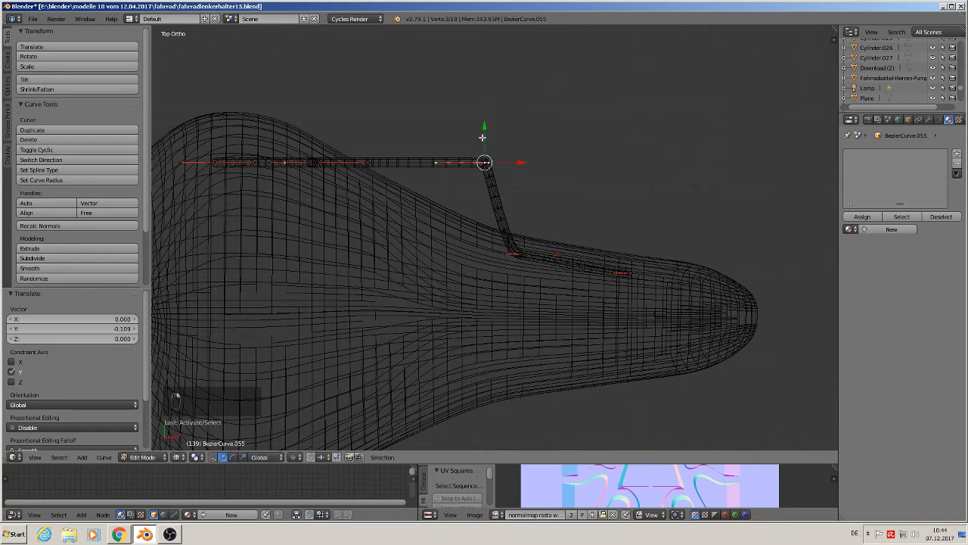
pyautogui.moveTo(484, 131); pyautogui.dragTo(471, 209)
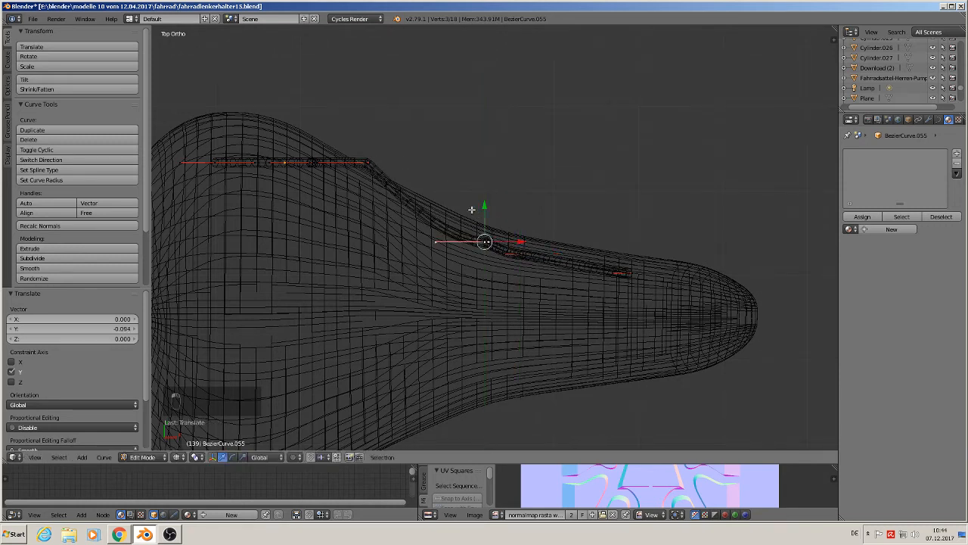
pyautogui.rightClick(362, 158)
pyautogui.moveTo(366, 130); pyautogui.dragTo(367, 180)
# Step: Angle the handles of the rail's second and third control points from the nose so the tube follows the saddle edge smoothly
pyautogui.scroll(4, 493, 220)
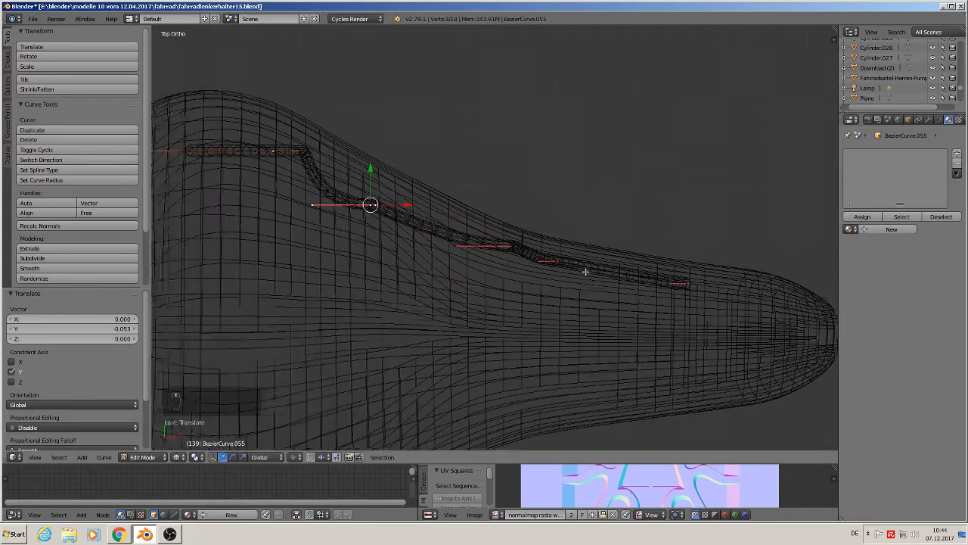
pyautogui.scroll(1, 636, 285)
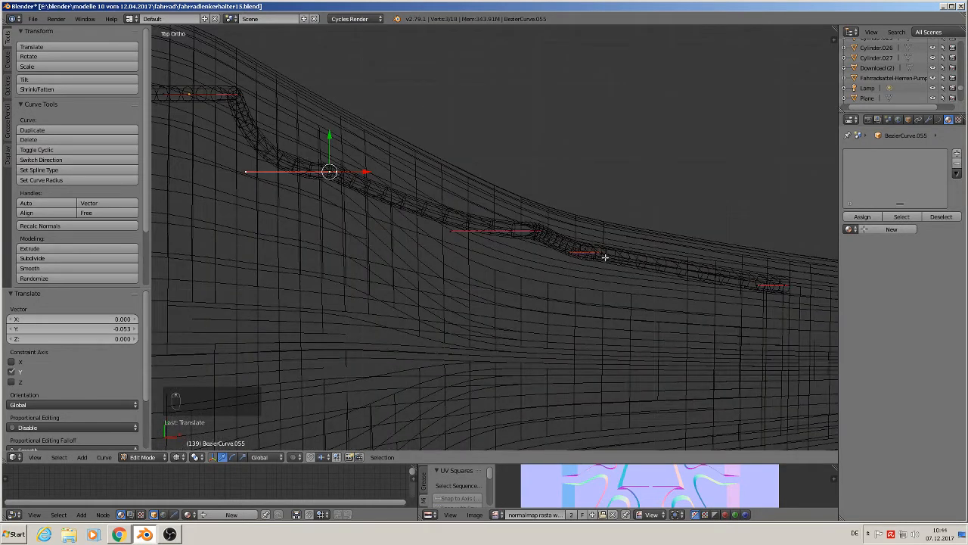
pyautogui.rightClick(602, 253)
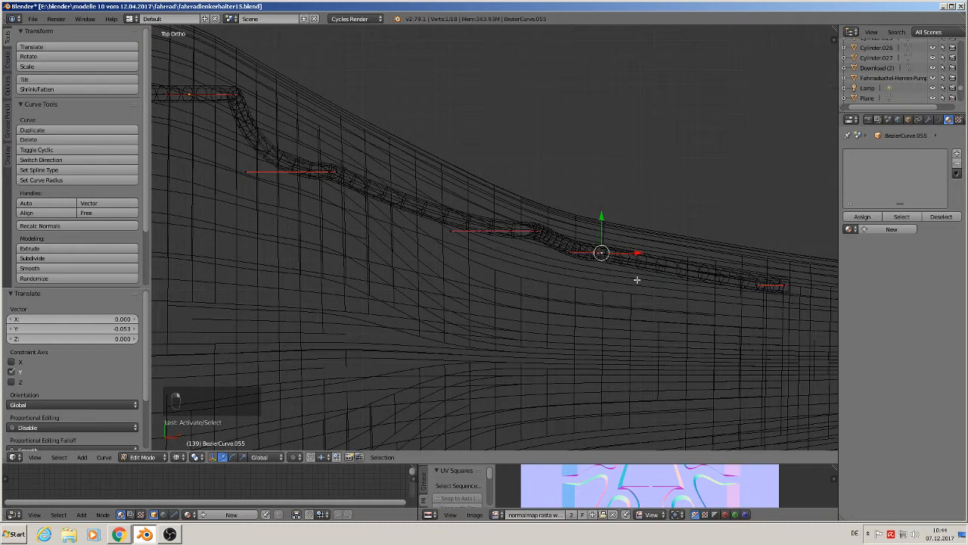
pyautogui.press('g')
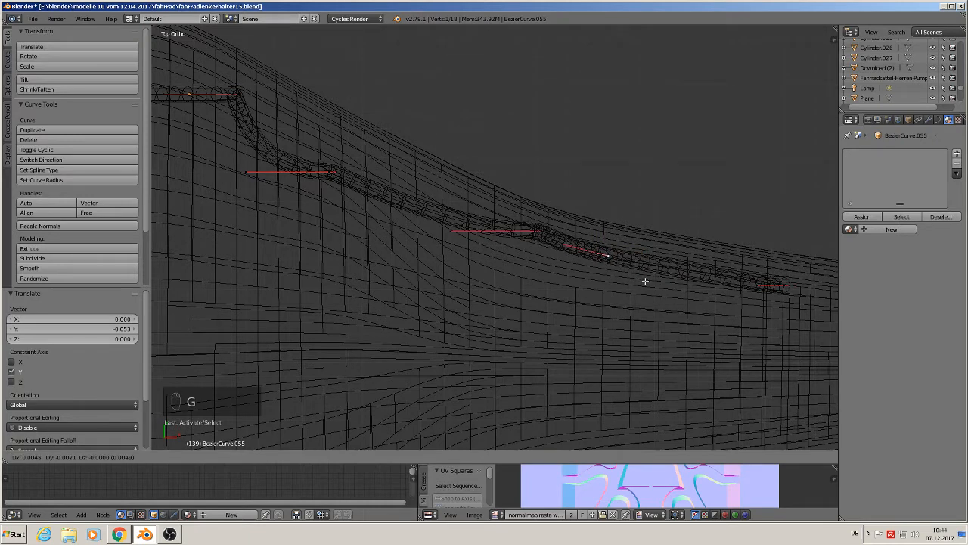
pyautogui.click(644, 277)
pyautogui.rightClick(554, 237)
pyautogui.press('g')
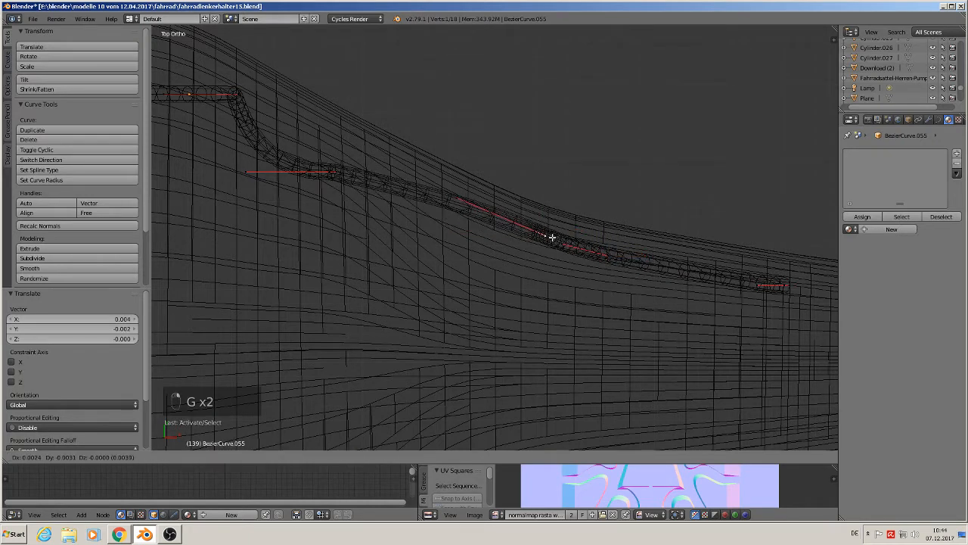
pyautogui.click(550, 236)
# Step: Move the rail's fourth control point from the nose by 0.003 in X and 0.015 in Y, and angle its handles along the saddle outline
pyautogui.keyDown('shift'); pyautogui.moveTo(344, 195); pyautogui.dragTo(488, 214, button='middle'); pyautogui.keyUp('shift')
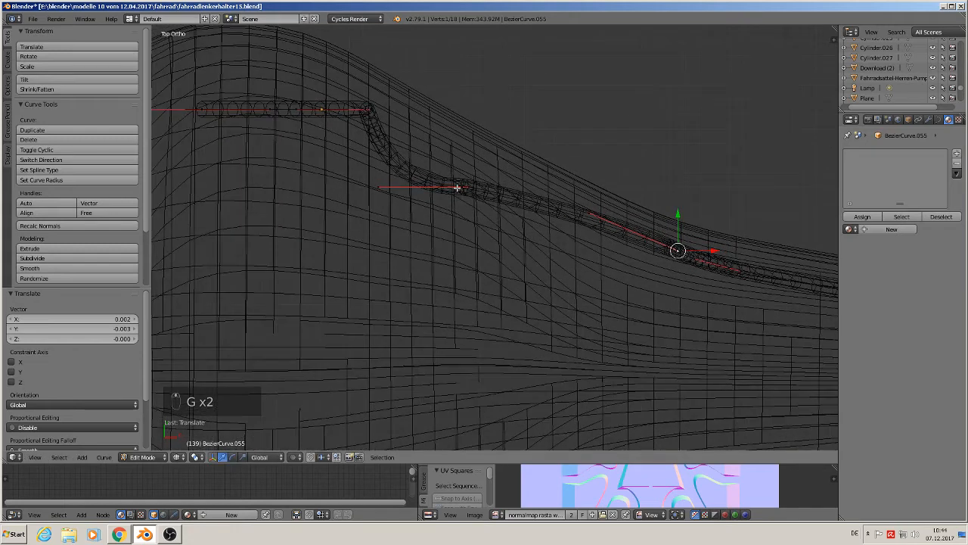
pyautogui.rightClick(458, 187)
pyautogui.press('g')
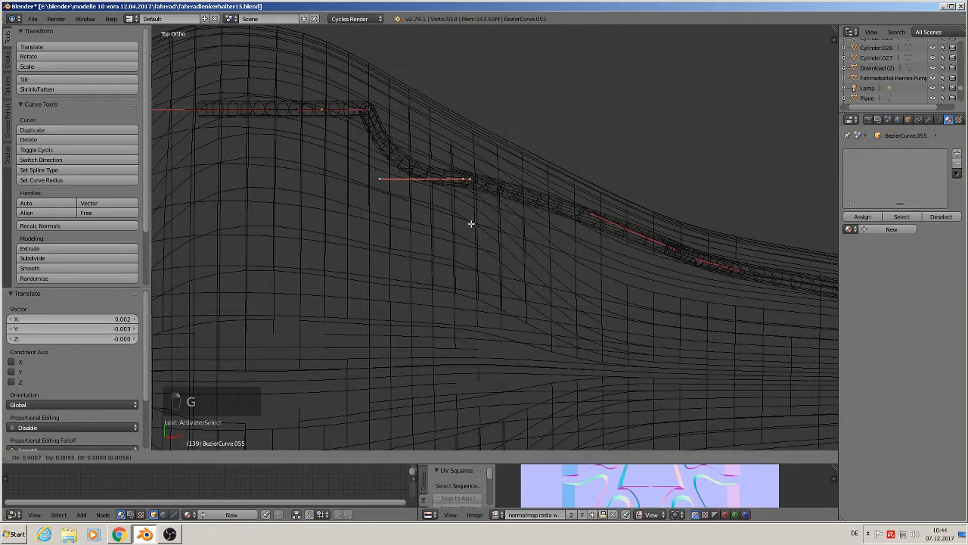
pyautogui.click(474, 212)
pyautogui.rightClick(473, 165)
pyautogui.press('g')
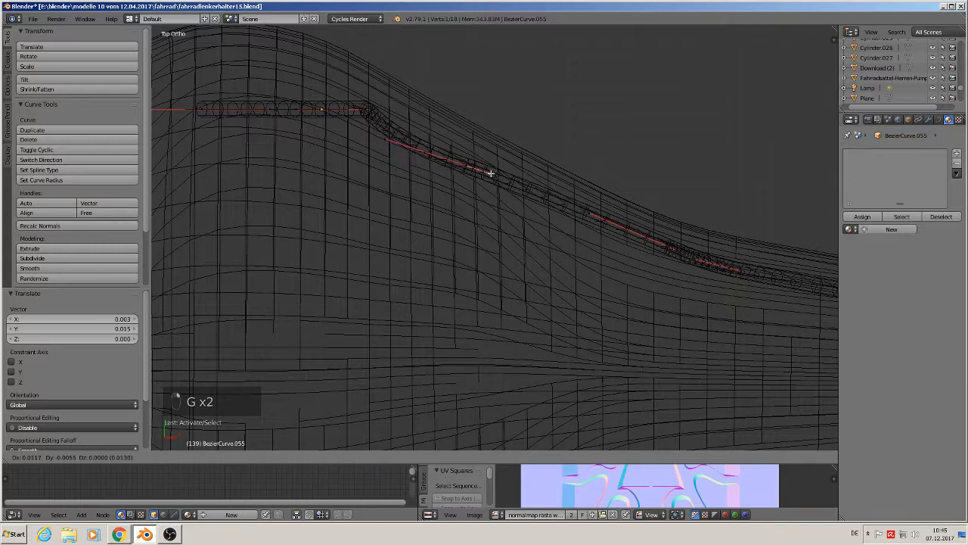
pyautogui.click(492, 178)
# Step: Shift the front handle of the rail's fifth control point by 0.006 in X and -0.001 in Y, and the rearmost point by -0.002 and 0.016
pyautogui.keyDown('shift'); pyautogui.moveTo(492, 180); pyautogui.dragTo(598, 216, button='middle'); pyautogui.keyUp('shift')
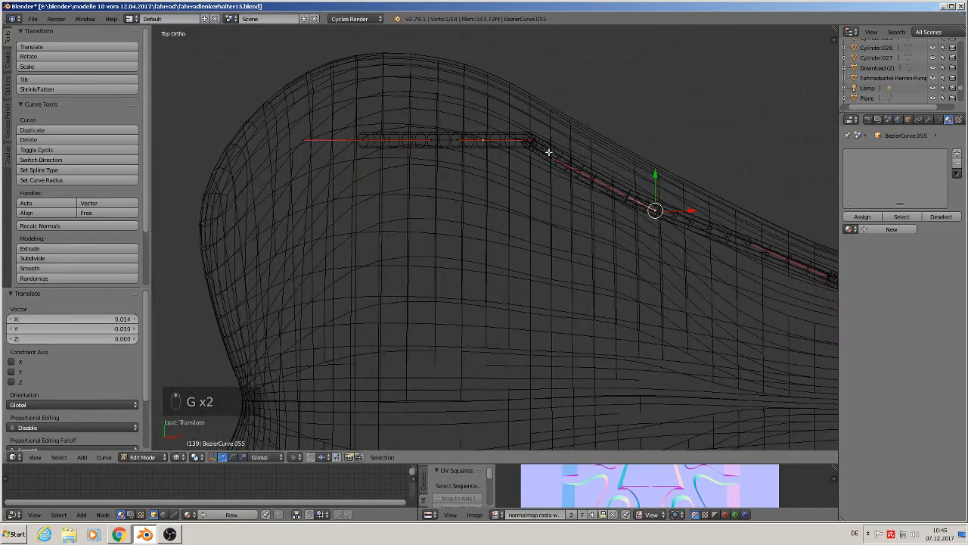
pyautogui.rightClick(538, 139)
pyautogui.press('g')
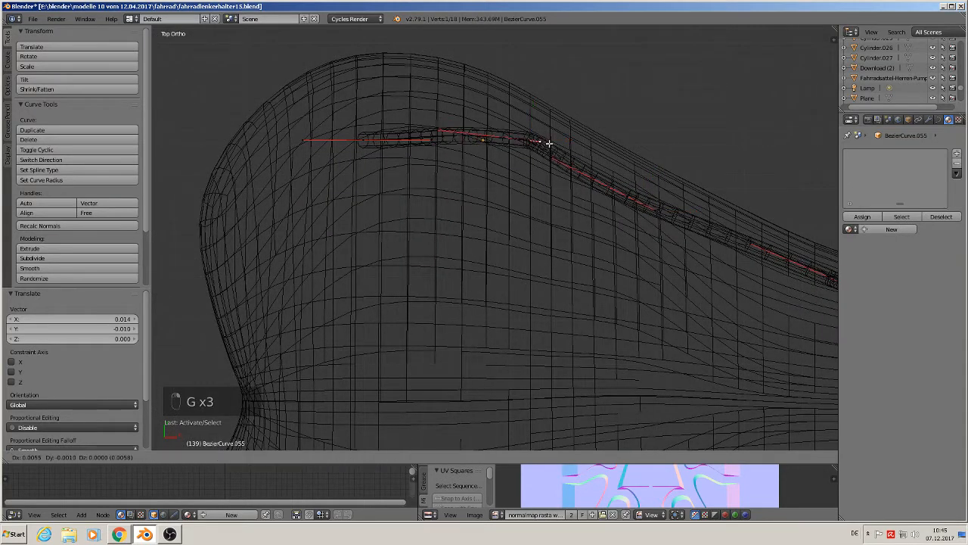
pyautogui.click(548, 142)
pyautogui.press('g')
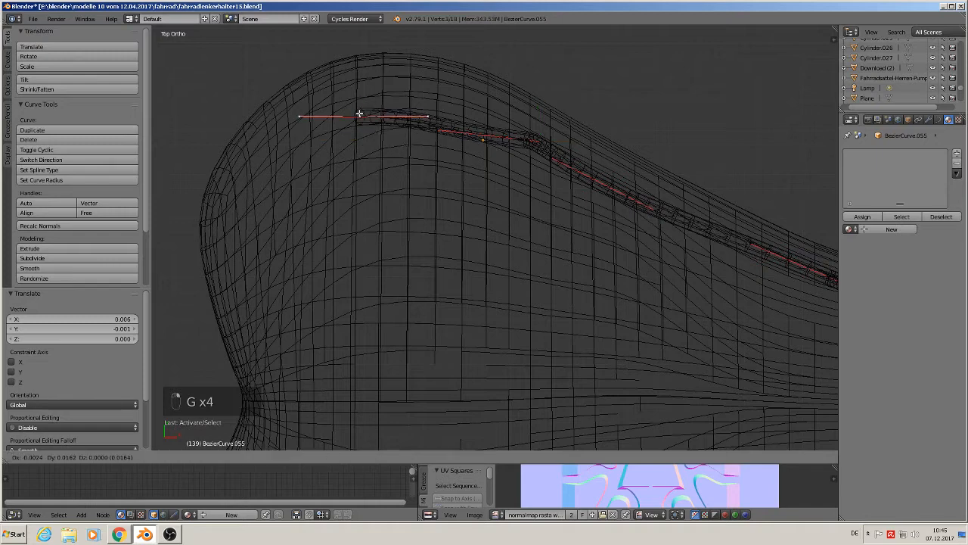
pyautogui.click(359, 112)
# Step: Move the fifth control point's rear handle by 0.020 in X and 0.007 in Y, fine-tune its front handle, and leave edit mode
pyautogui.rightClick(437, 129)
pyautogui.press('g')
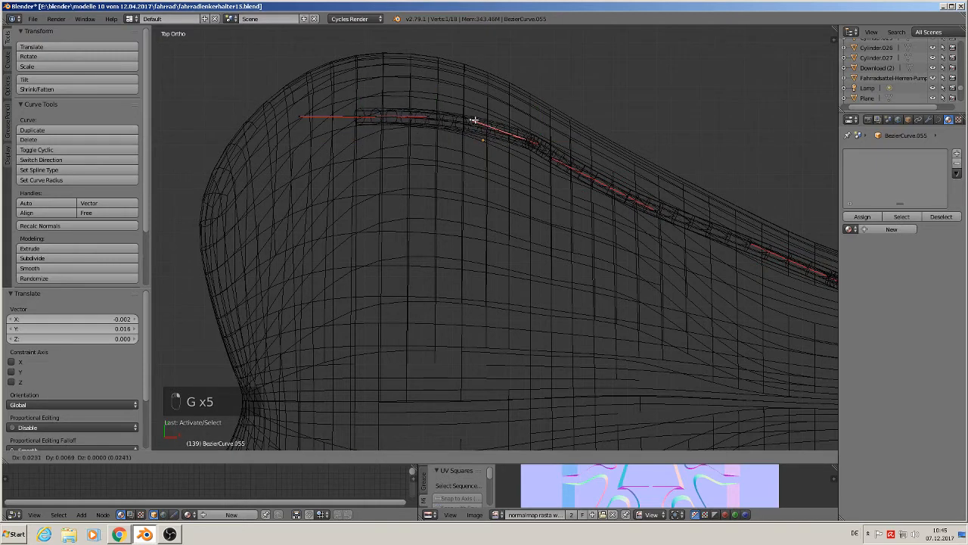
pyautogui.click(471, 119)
pyautogui.scroll(4, 539, 154)
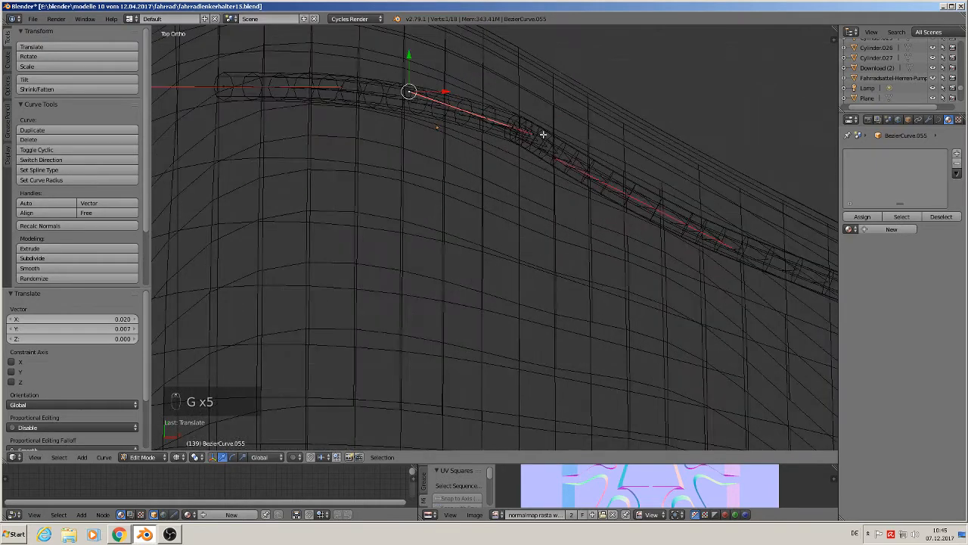
pyautogui.rightClick(533, 134)
pyautogui.press('g')
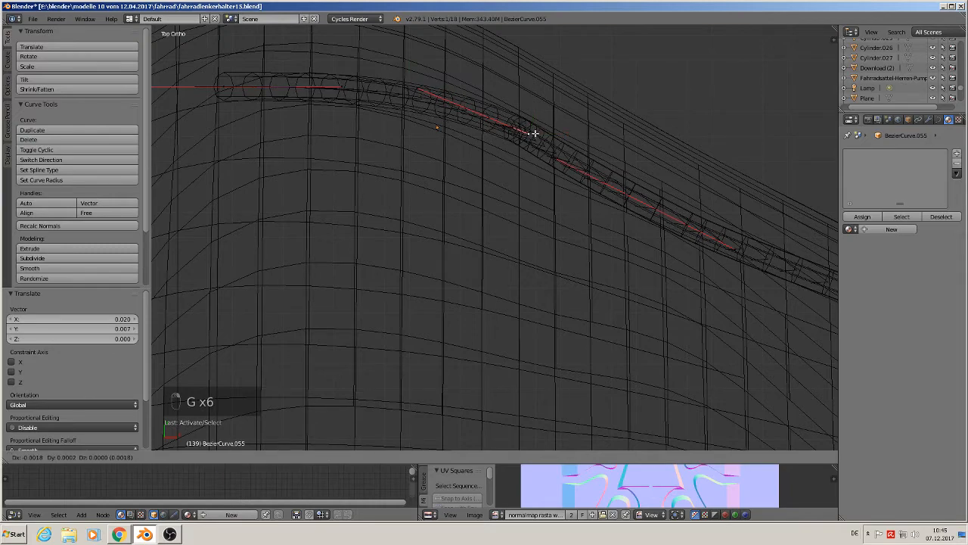
pyautogui.click(534, 134)
pyautogui.scroll(-3, 572, 227)
pyautogui.press('Tab')
# Step: In front view, edit the rail and move the rear handle of the third control point from the nose by 0.002 in X and -0.010 in Z
pyautogui.scroll(-8, 643, 316)
pyautogui.keyDown('shift'); pyautogui.moveTo(667, 364); pyautogui.dragTo(385, 175, button='middle'); pyautogui.keyUp('shift')
pyautogui.press('KP_3')
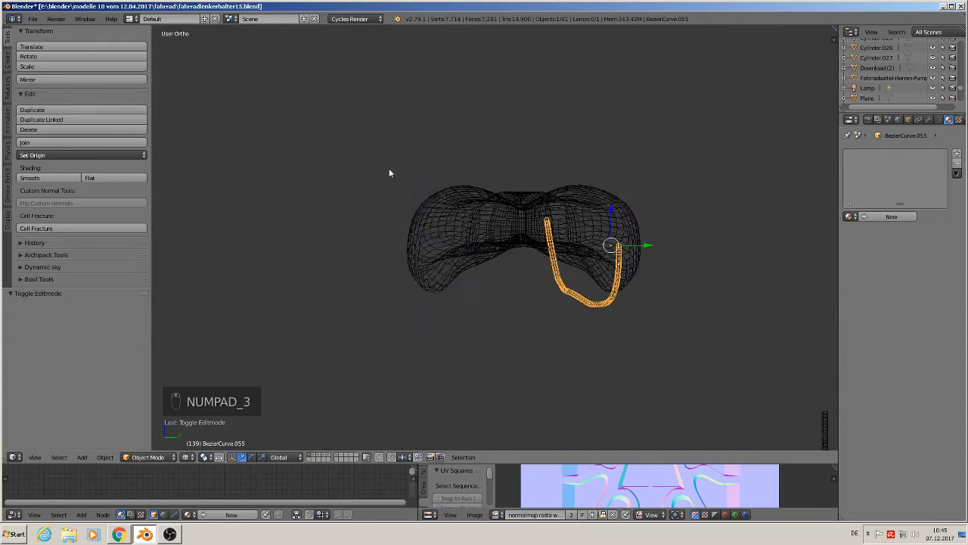
pyautogui.press('KP_1')
pyautogui.scroll(5, 564, 276)
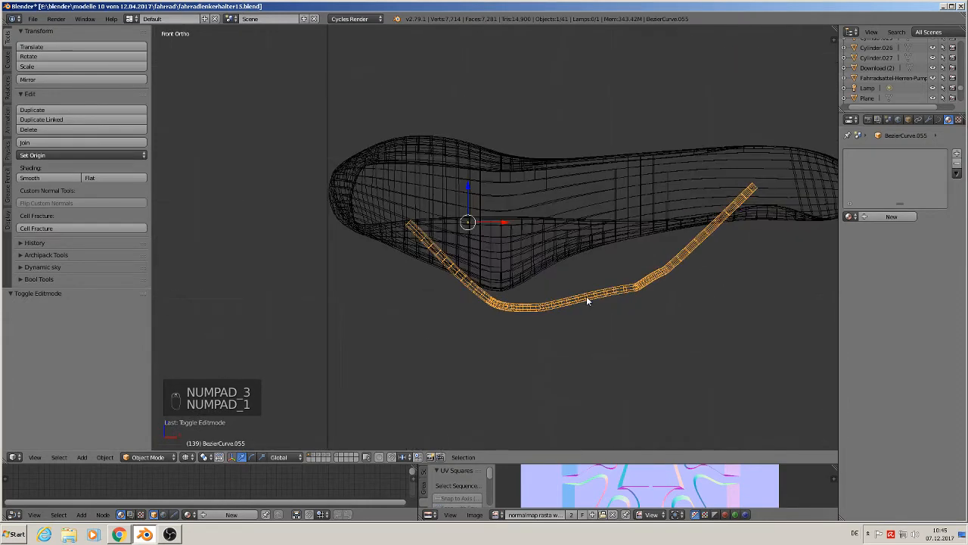
pyautogui.scroll(-2, 537, 292)
pyautogui.press('Tab')
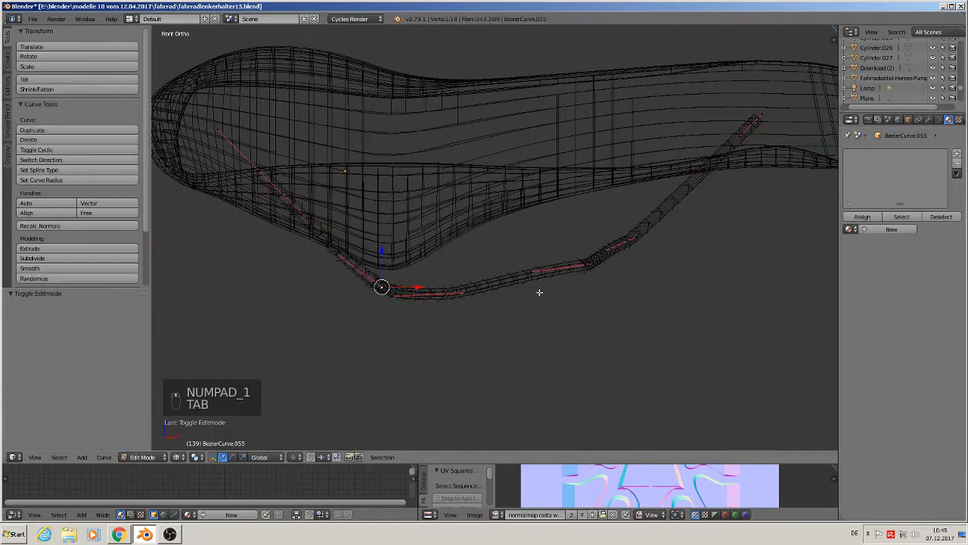
pyautogui.scroll(3, 512, 279)
pyautogui.scroll(-3, 606, 267)
pyautogui.rightClick(545, 271)
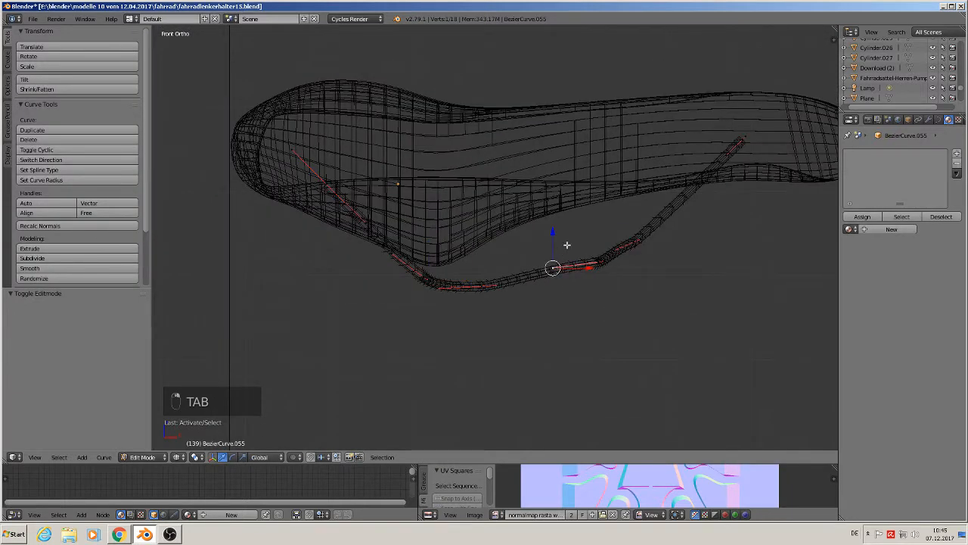
pyautogui.scroll(2, 579, 325)
pyautogui.press('g')
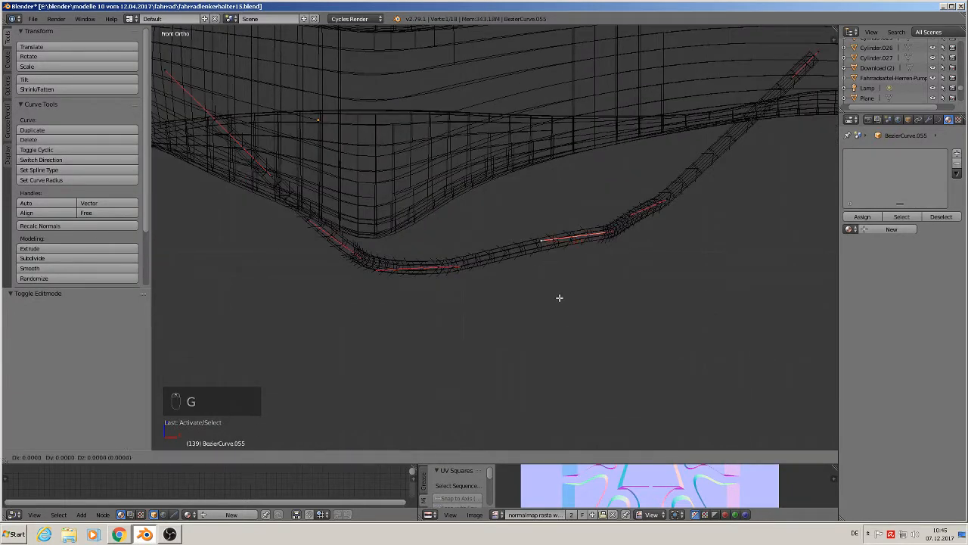
pyautogui.click(563, 310)
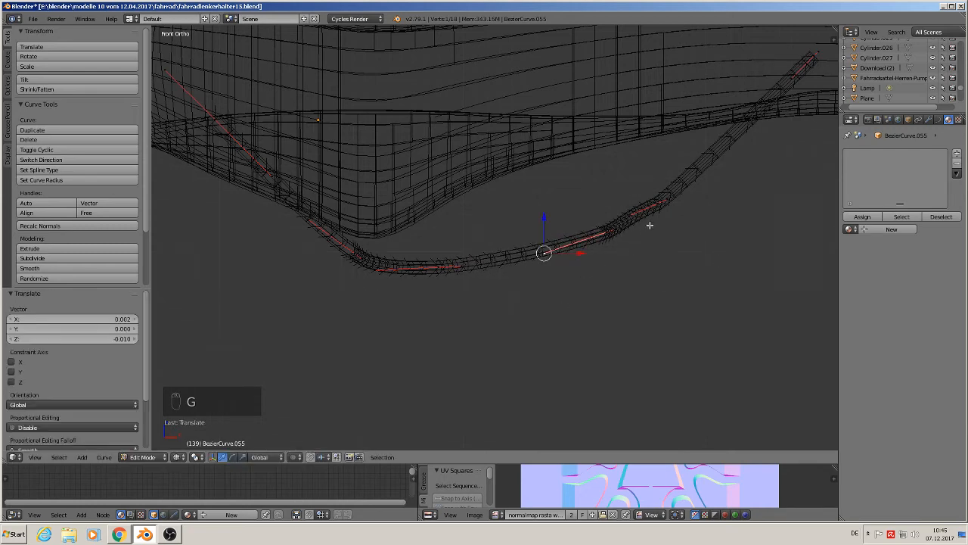
# Step: Lower the rear handle of the second control point from the nose by about 0.004 to smooth the front bend, and leave edit mode
pyautogui.scroll(2, 646, 222)
pyautogui.rightClick(619, 210)
pyautogui.press('g')
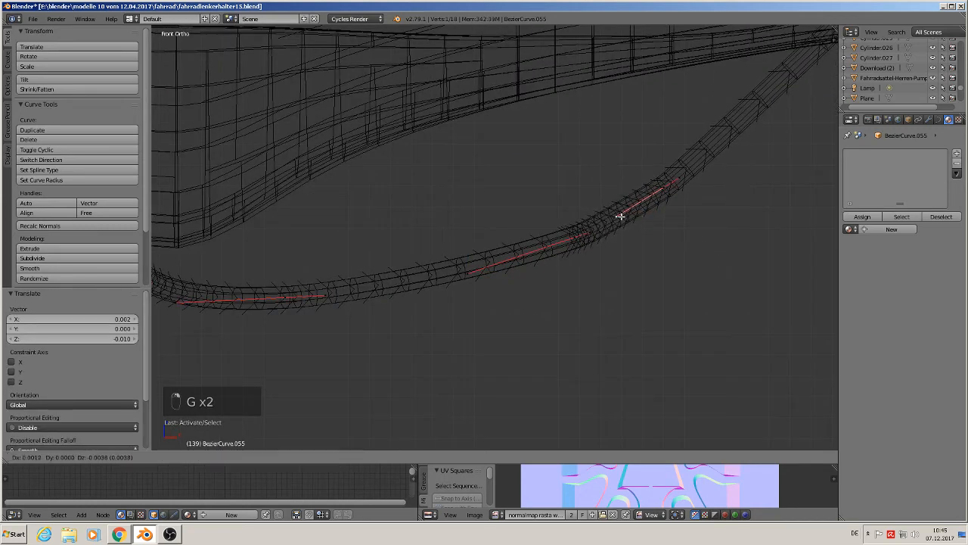
pyautogui.click(621, 217)
pyautogui.scroll(-5, 621, 220)
pyautogui.press('Tab')
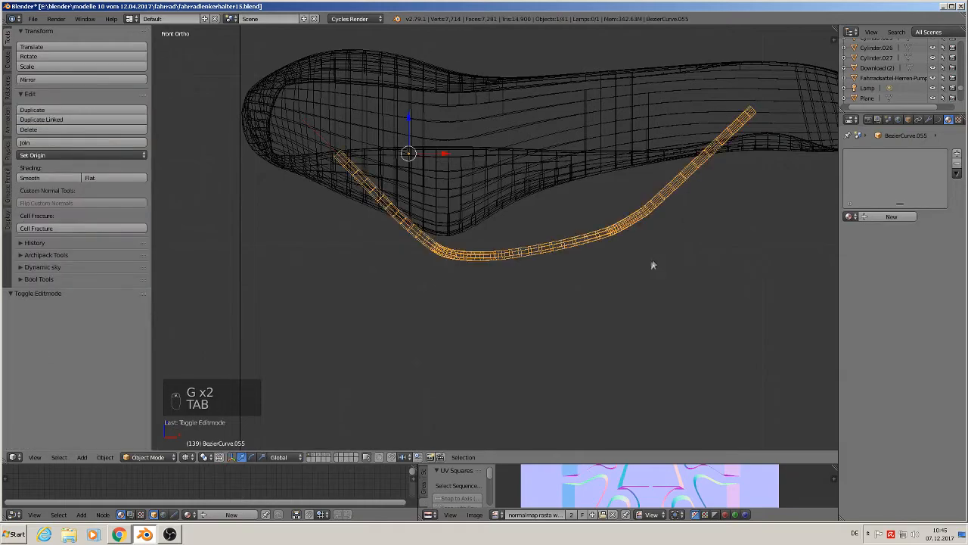
# Step: In top view, move the whole rail along Y by -0.037 toward the saddle's centreline
pyautogui.moveTo(652, 265); pyautogui.dragTo(551, 227, button='middle')
pyautogui.press('KP_7')
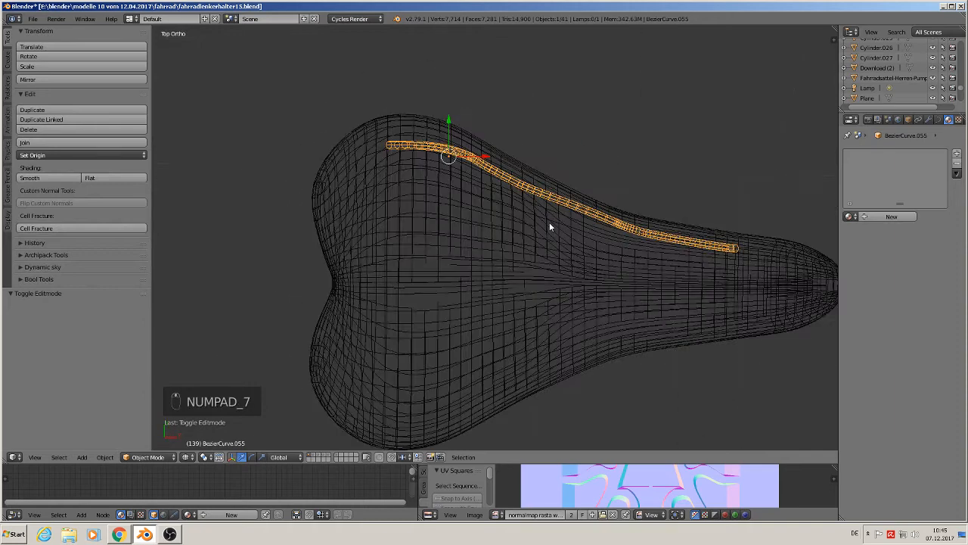
pyautogui.moveTo(482, 141); pyautogui.dragTo(484, 161)
# Step: Switch the viewport to Material shading and compare the rail with the saddle and seatpost reference images
pyautogui.moveTo(484, 161); pyautogui.dragTo(330, 322, button='middle')
pyautogui.click(186, 458)
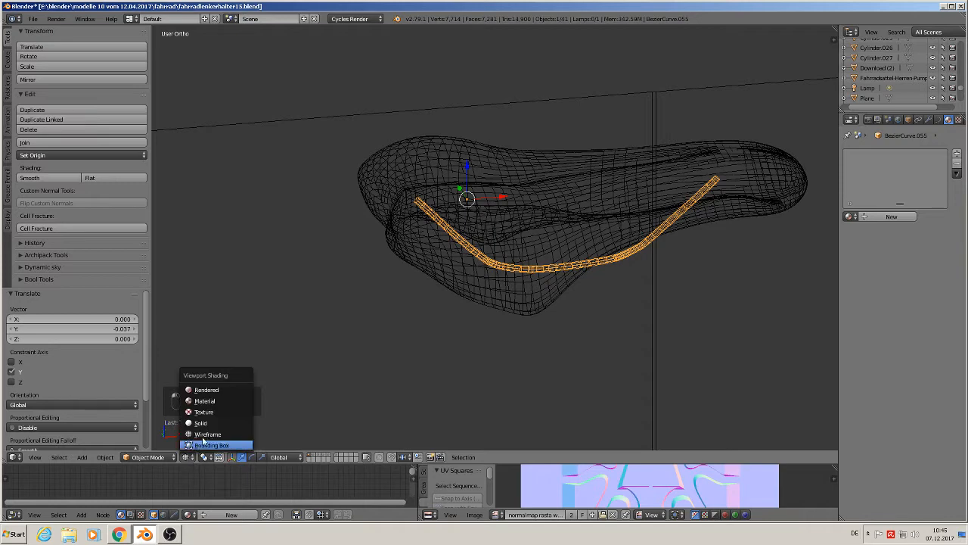
pyautogui.click(216, 402)
pyautogui.moveTo(357, 334); pyautogui.dragTo(353, 296, button='middle')
pyautogui.scroll(-3, 359, 295)
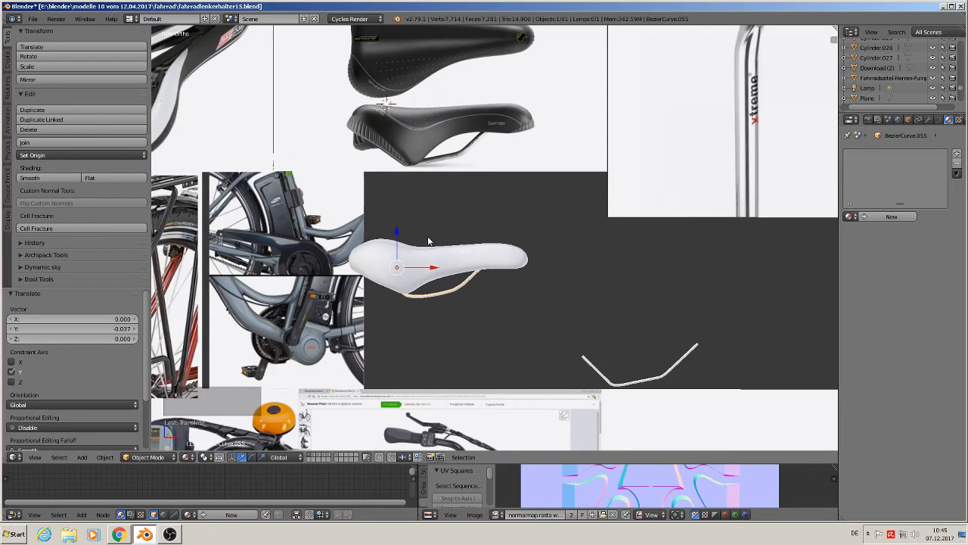
pyautogui.moveTo(434, 256); pyautogui.dragTo(679, 189, button='middle')
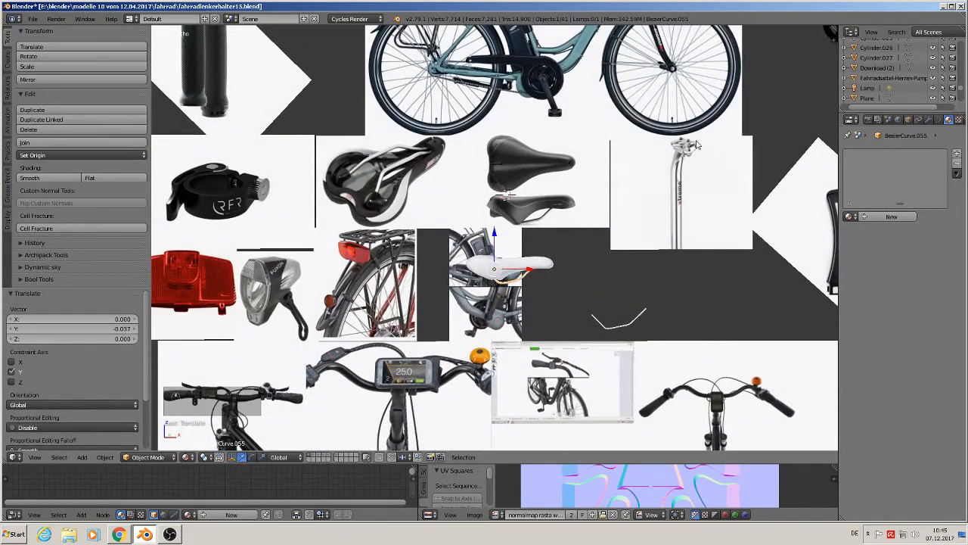
pyautogui.moveTo(612, 300); pyautogui.dragTo(492, 208, button='middle')
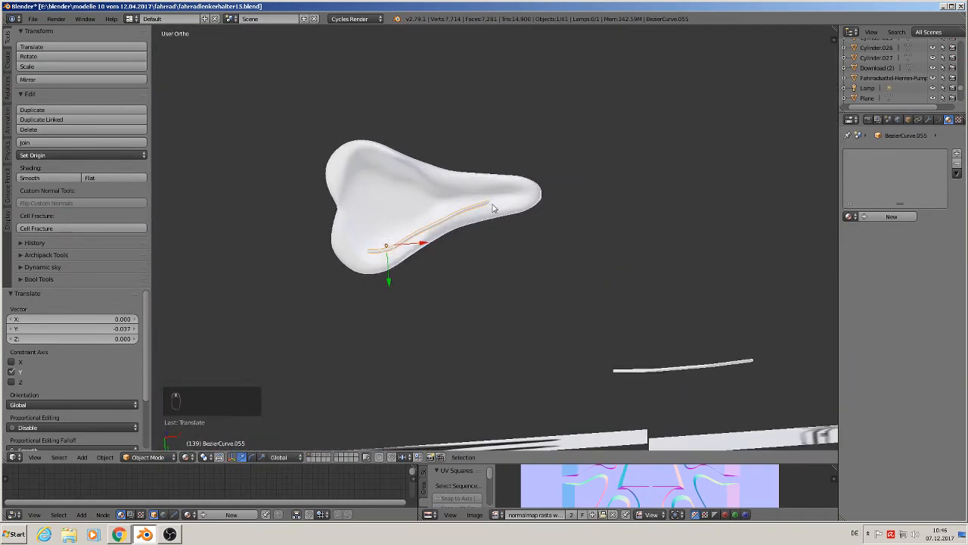
# Step: In bottom view, edit the rail and move the third control point from the nose along Y by -0.007 and the fourth farther inward along Y
pyautogui.press('ctrl+KP_1')
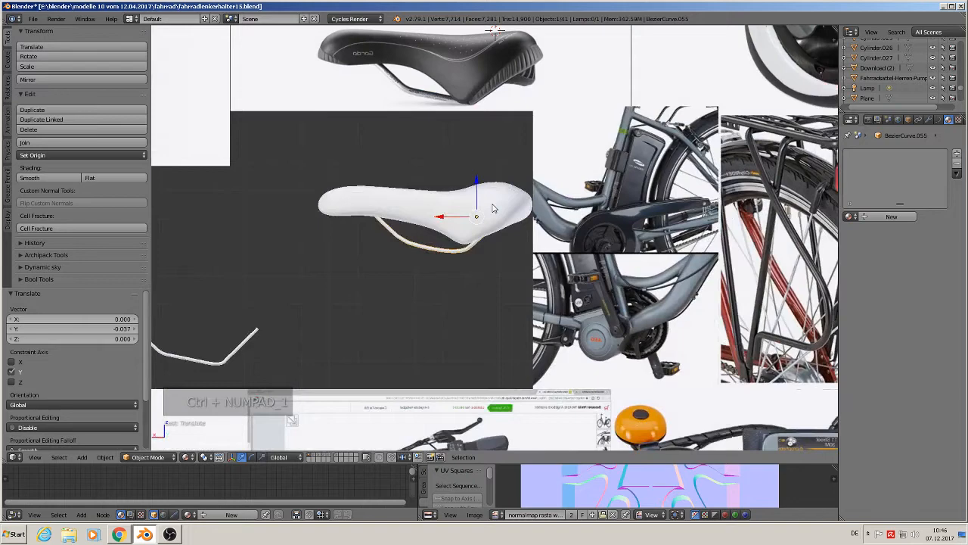
pyautogui.press('ctrl+KP_7')
pyautogui.scroll(5, 394, 260)
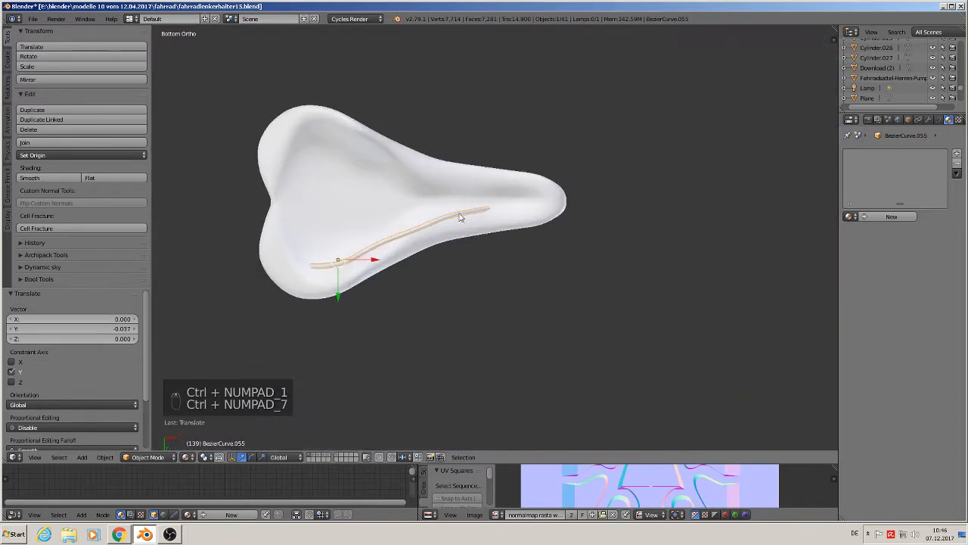
pyautogui.scroll(2, 386, 244)
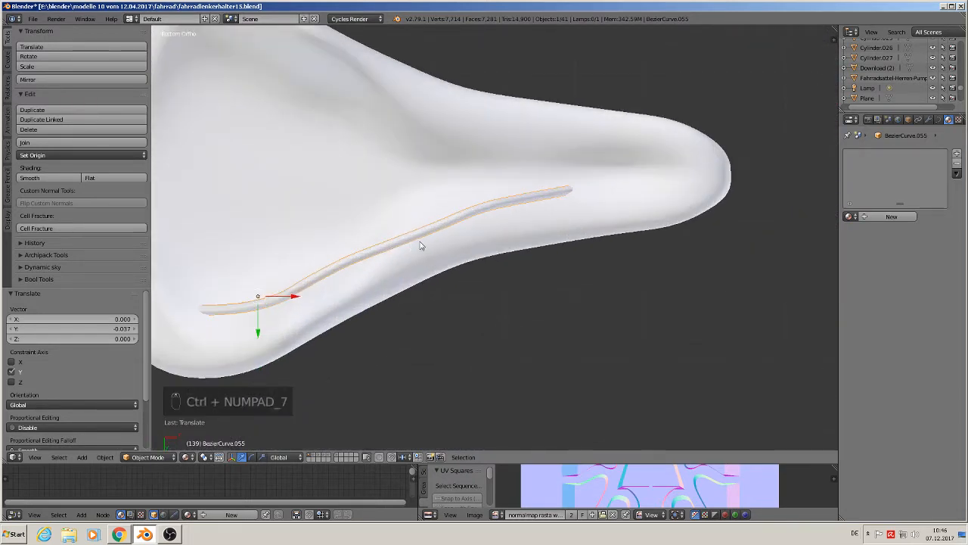
pyautogui.press('Tab')
pyautogui.keyDown('shift'); pyautogui.moveTo(456, 236); pyautogui.dragTo(543, 241, button='middle'); pyautogui.keyUp('shift')
pyautogui.rightClick(546, 219)
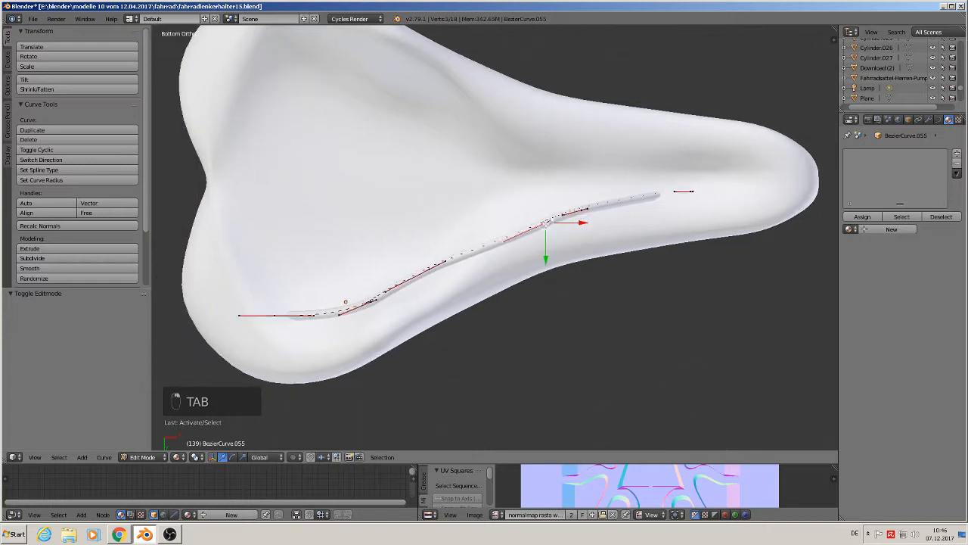
pyautogui.moveTo(546, 257); pyautogui.dragTo(547, 251)
pyautogui.rightClick(428, 270)
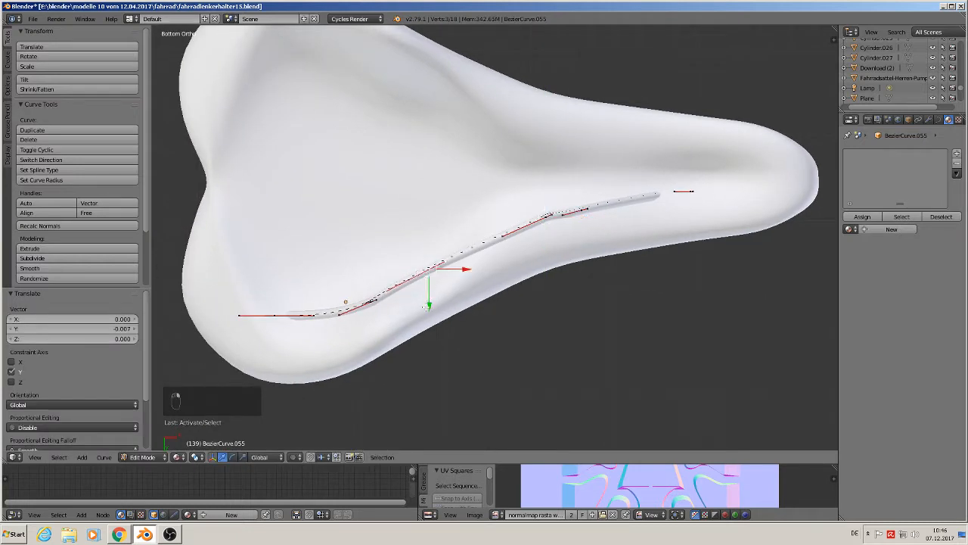
pyautogui.moveTo(428, 307); pyautogui.dragTo(435, 276)
# Step: Shift the third point's rear handle by -0.013 in X and -0.014 in Y, the second's front handle by 0.010 in X, and the third's front handle by 0.002
pyautogui.rightClick(509, 234)
pyautogui.press('g')
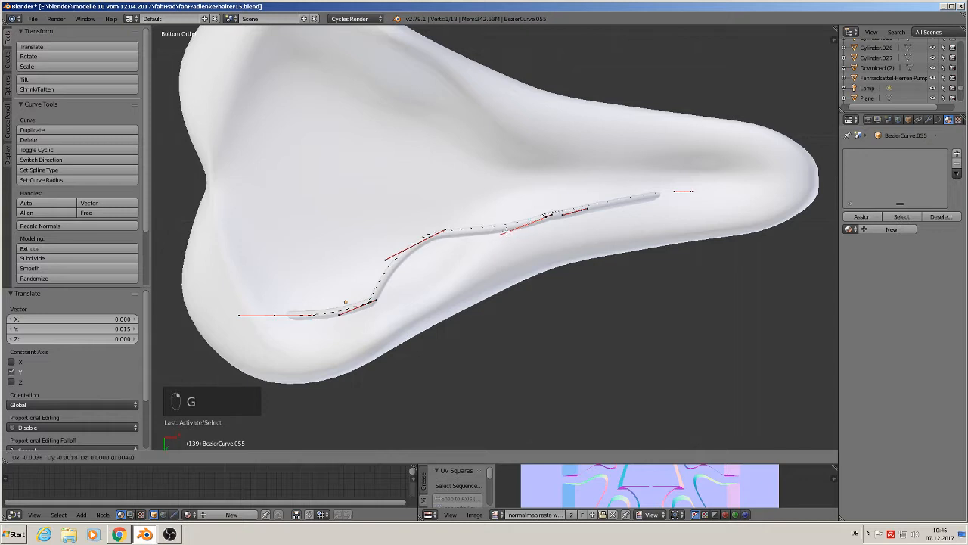
pyautogui.click(498, 221)
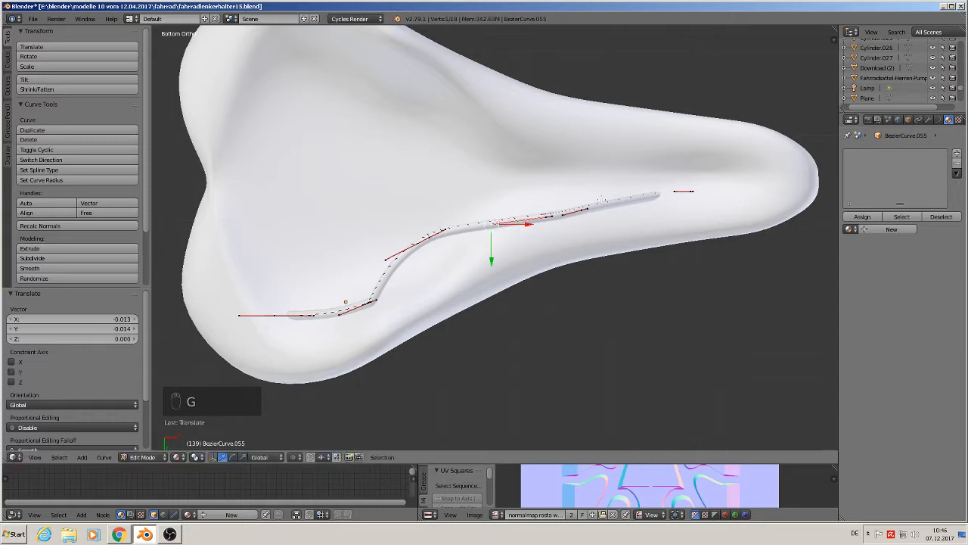
pyautogui.press('g')
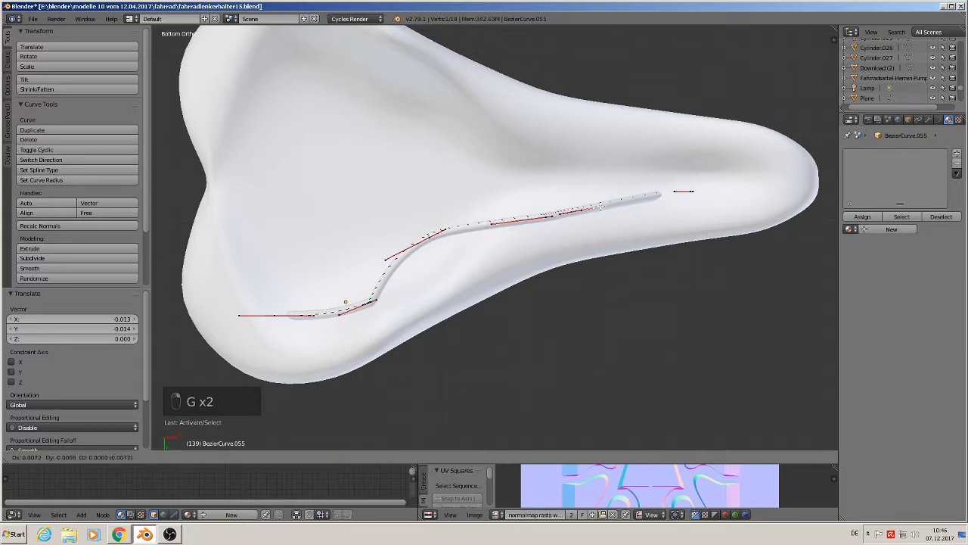
pyautogui.click(603, 206)
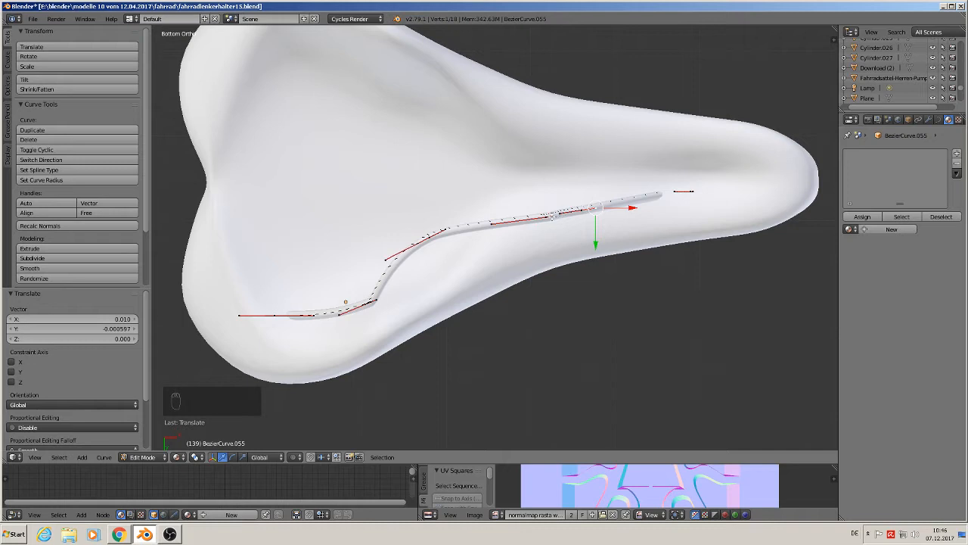
pyautogui.click(553, 216)
pyautogui.press('g')
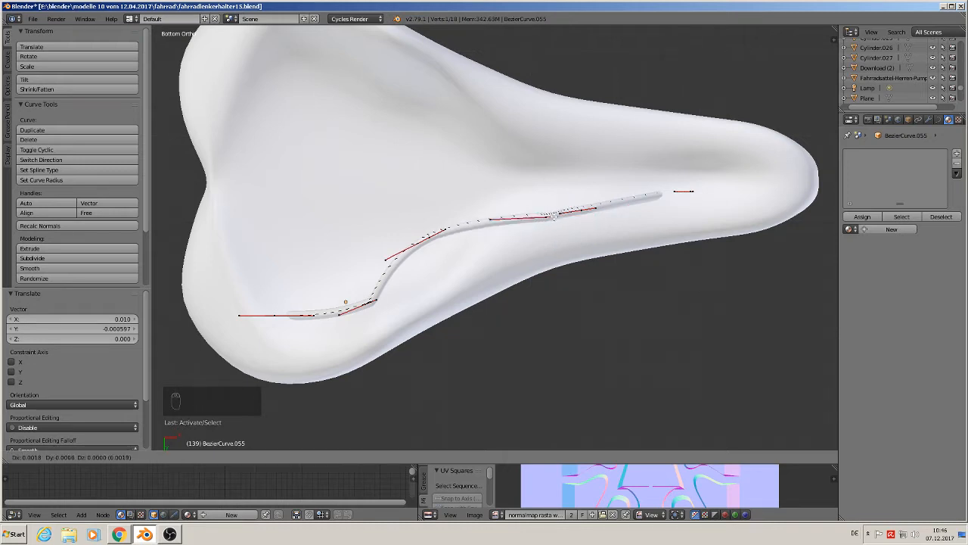
pyautogui.press('Return')
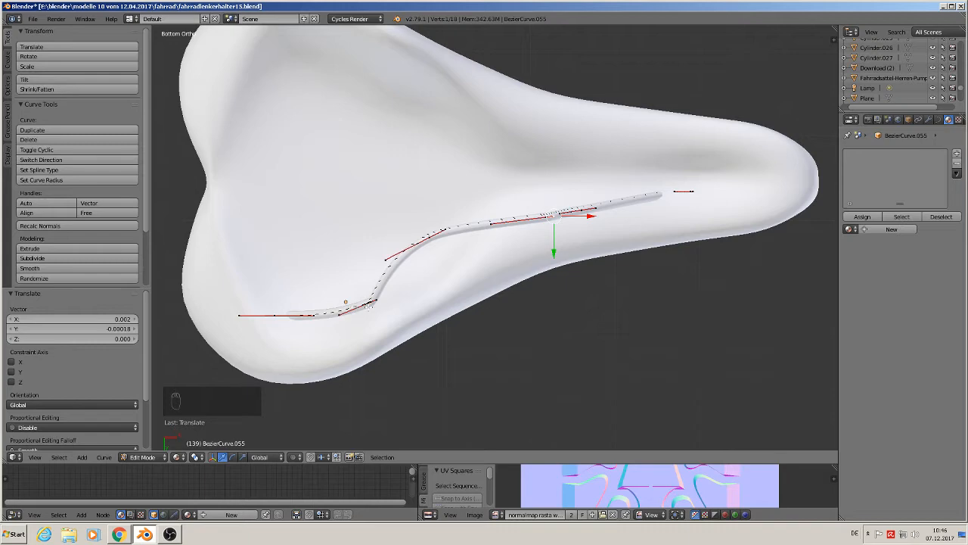
# Step: Move the rail's fifth control point from the nose rearward along X, and leave edit mode
pyautogui.rightClick(370, 302)
pyautogui.moveTo(420, 301); pyautogui.dragTo(395, 302)
pyautogui.press('Tab')
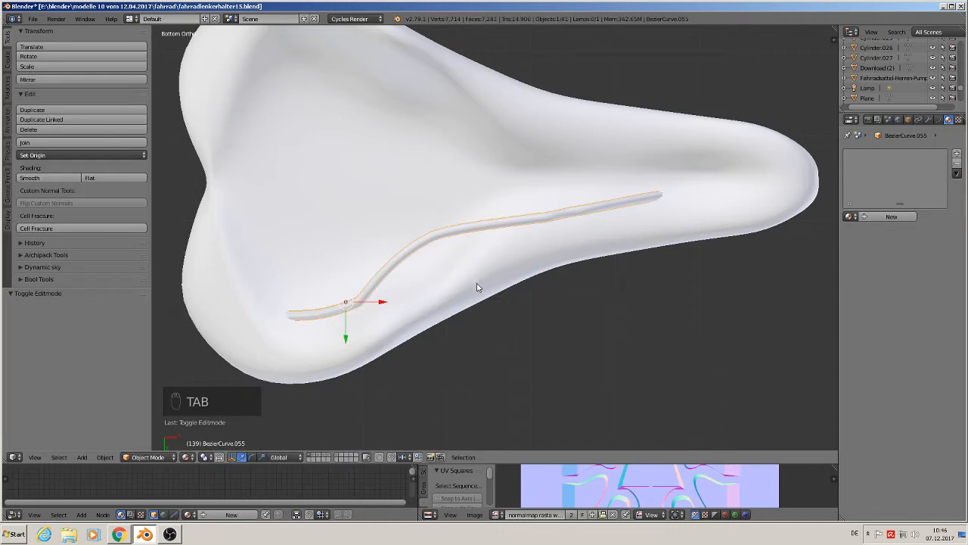
# Step: In front view, edit the rail's second control point from the nose, moving it -0.009 in X and 0.017 in Z, and its rear handle -0.010 in Z
pyautogui.moveTo(476, 283); pyautogui.dragTo(581, 390, button='middle')
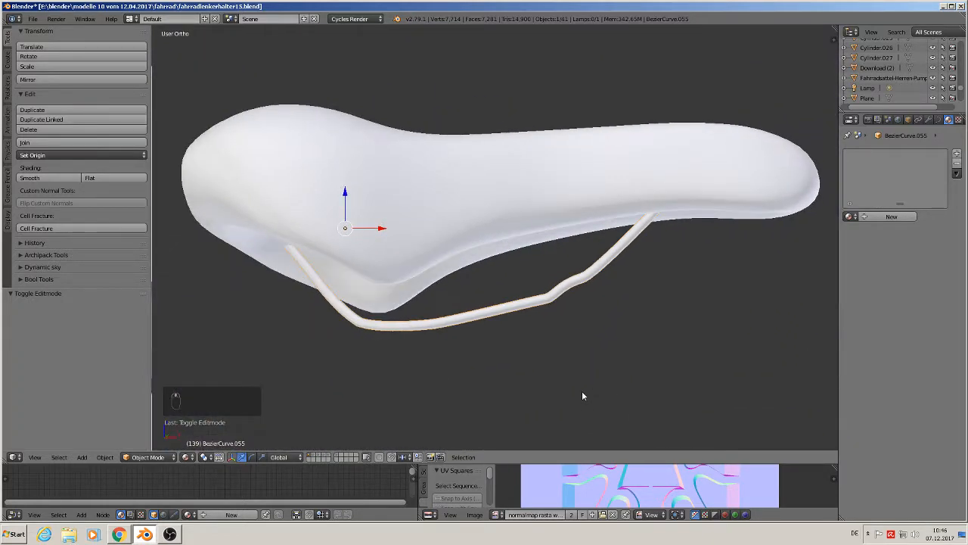
pyautogui.press('KP_3')
pyautogui.press('KP_1')
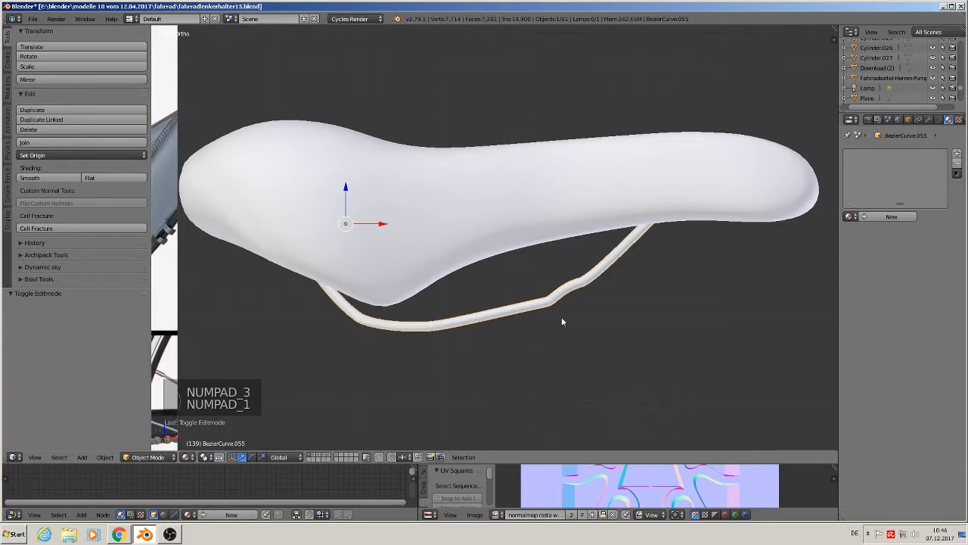
pyautogui.scroll(2, 562, 317)
pyautogui.press('Tab')
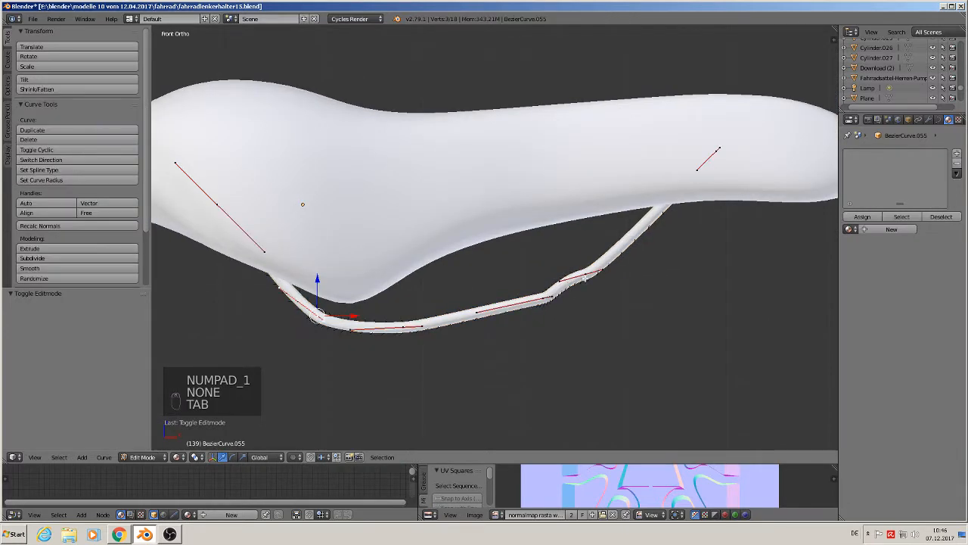
pyautogui.rightClick(589, 281)
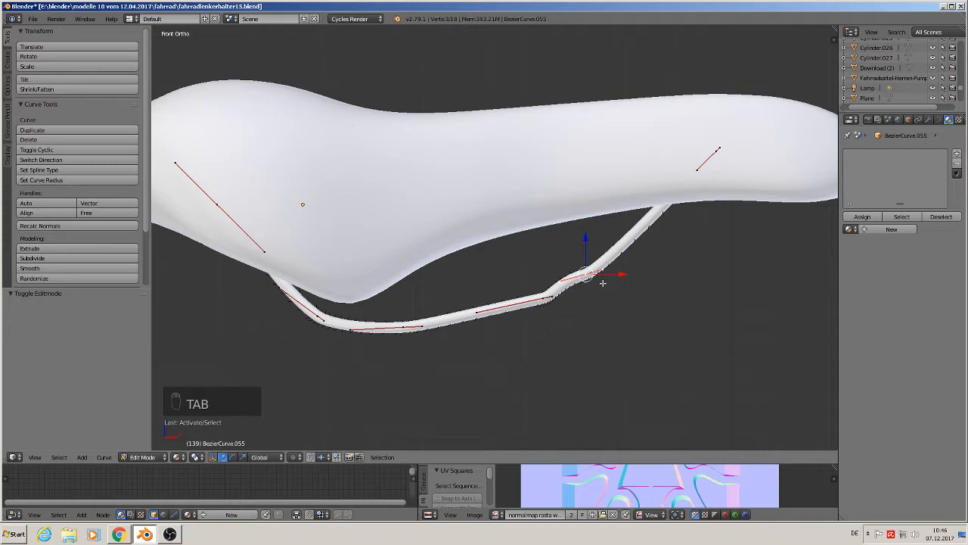
pyautogui.press('g')
pyautogui.click(594, 264)
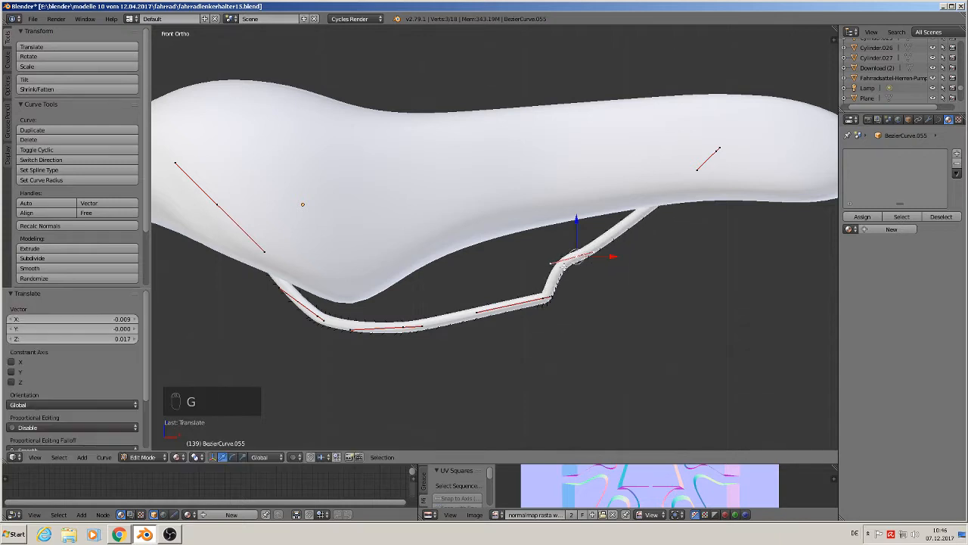
pyautogui.press('g')
pyautogui.click(547, 297)
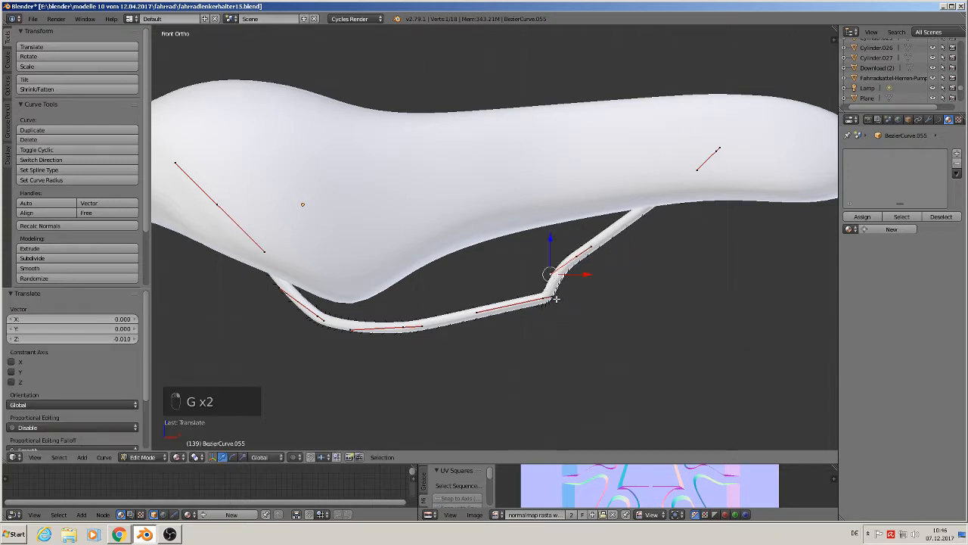
# Step: Move the third control point -0.016 in X and 0.009 in Z, its front handle 0.006 in X and Z, and its rear handle -0.024 and -0.015
pyautogui.press('g')
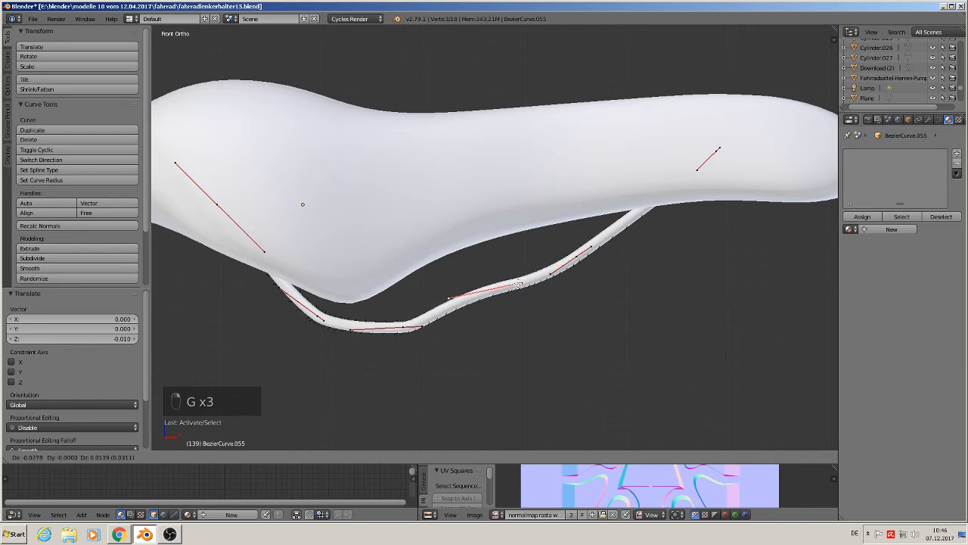
pyautogui.click(530, 287)
pyautogui.press('g')
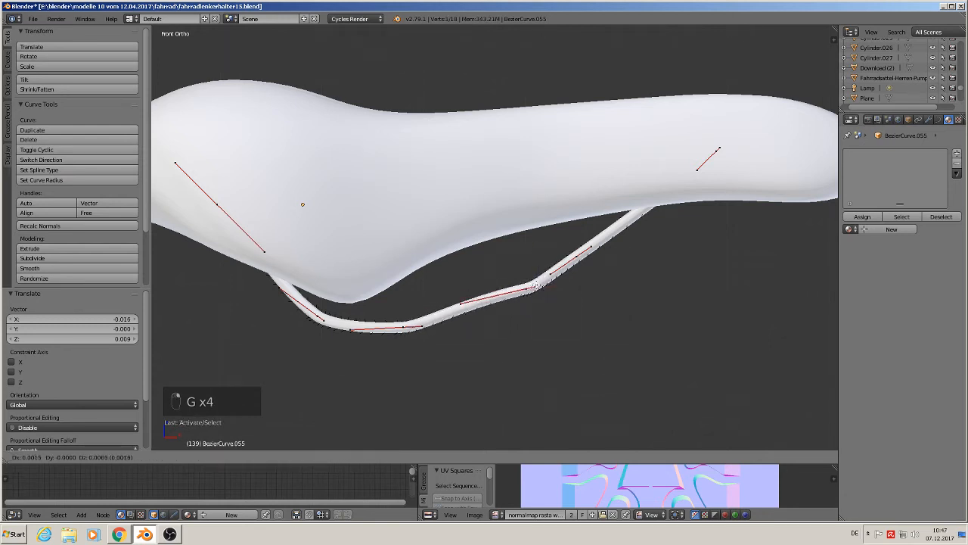
pyautogui.click(541, 281)
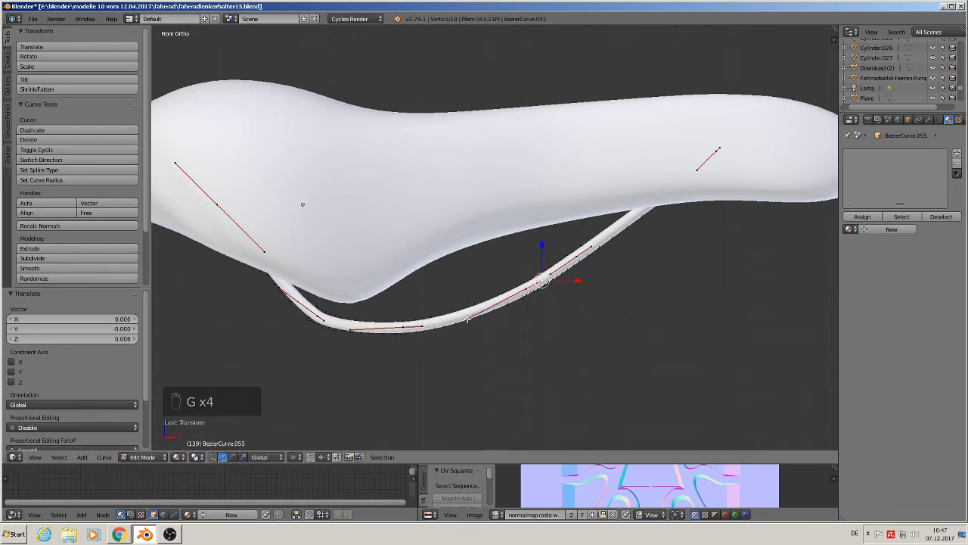
pyautogui.rightClick(468, 319)
pyautogui.press('g')
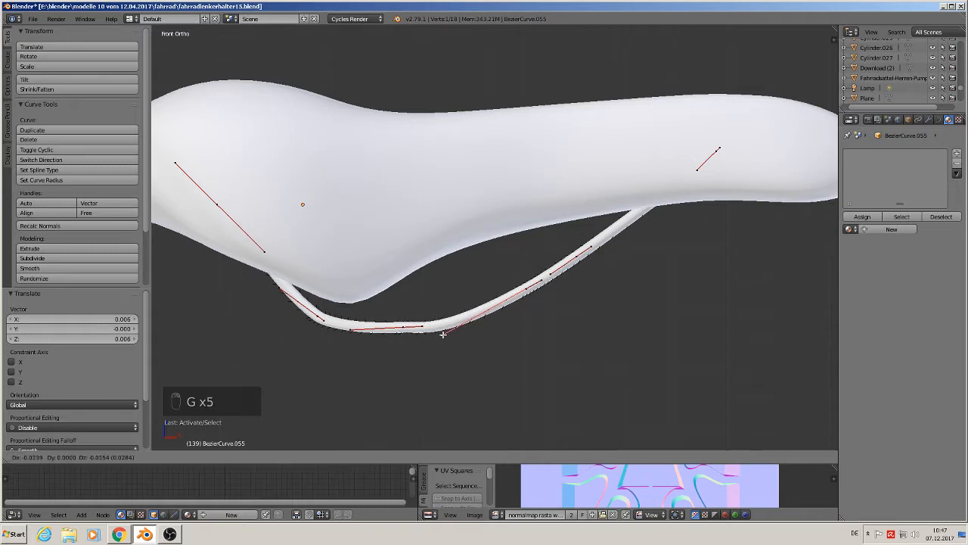
pyautogui.click(443, 334)
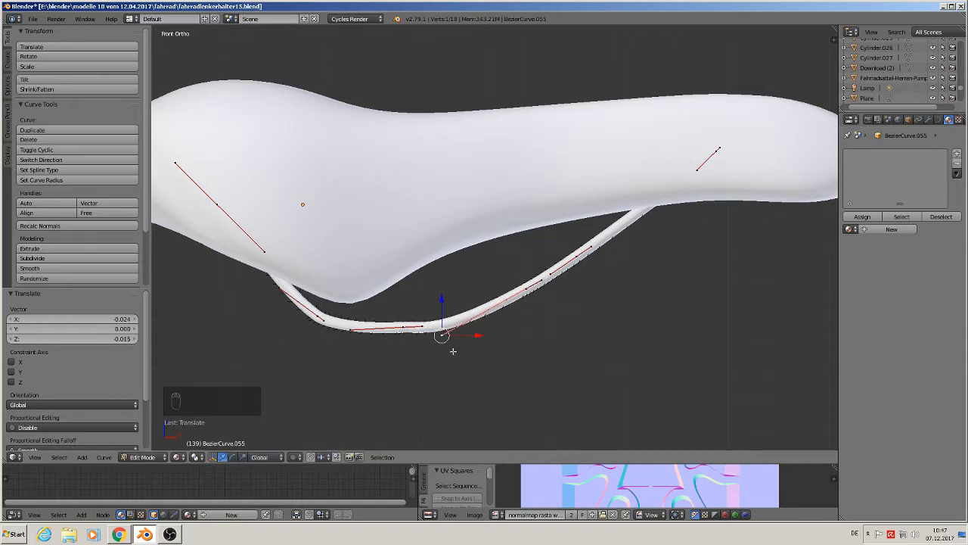
# Step: Extend the fourth control point's handles, the rear by -0.012 in X and -0.002 in Z, the front by about 0.017 in X and 0.002 in Z
pyautogui.rightClick(357, 333)
pyautogui.press('g')
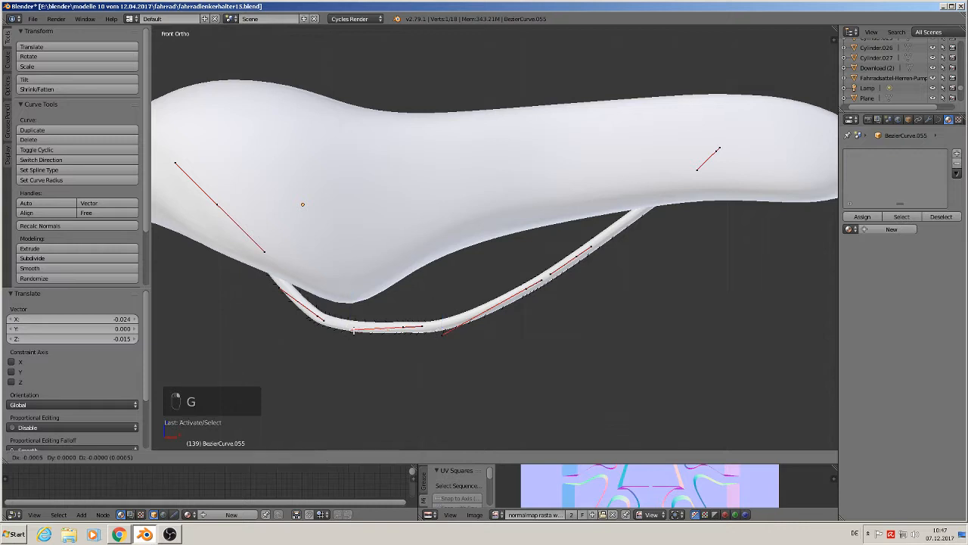
pyautogui.click(341, 333)
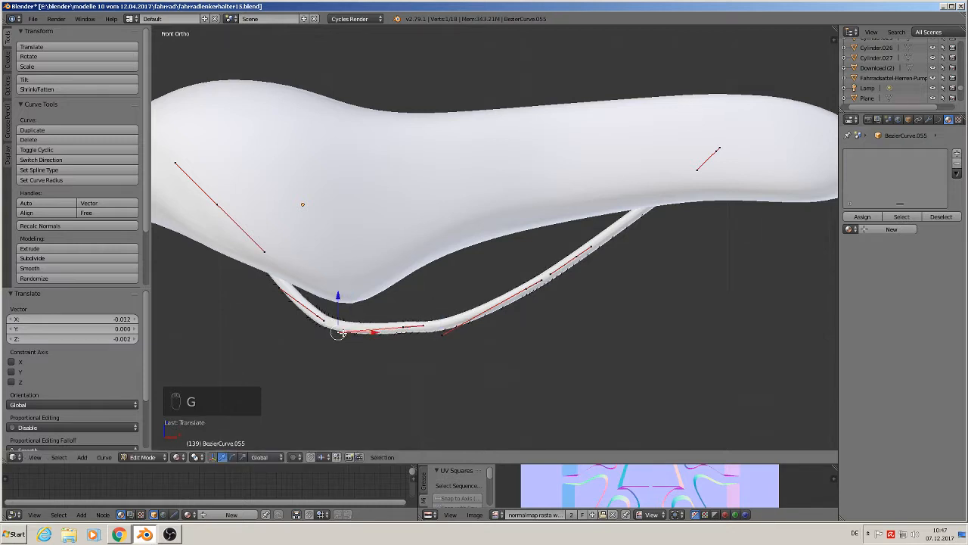
pyautogui.rightClick(338, 333)
pyautogui.press('g')
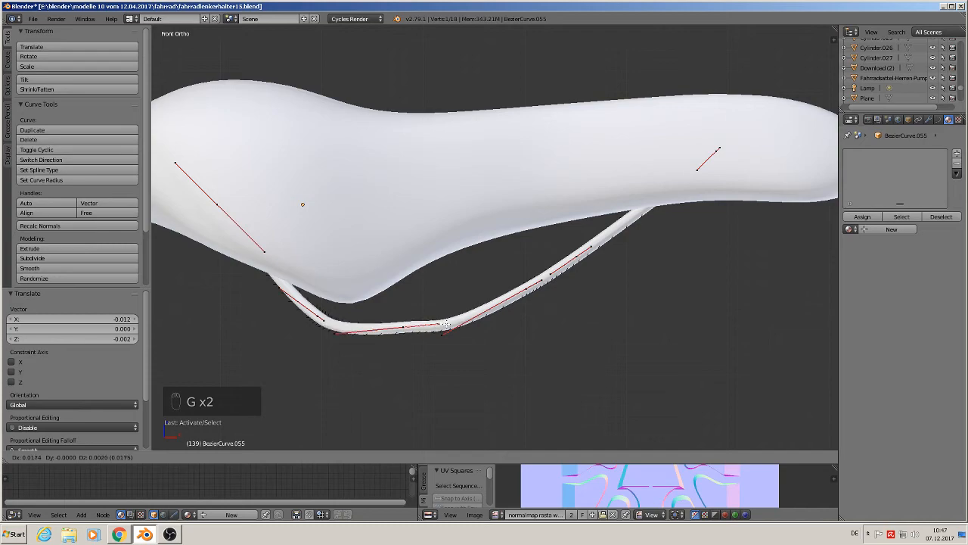
pyautogui.click(446, 325)
pyautogui.scroll(-2, 454, 317)
# Step: In bottom view, shift the third control point's rear handle by 0.006 in X and 0.007 in Y, and leave edit mode
pyautogui.moveTo(519, 297); pyautogui.dragTo(416, 194, button='middle')
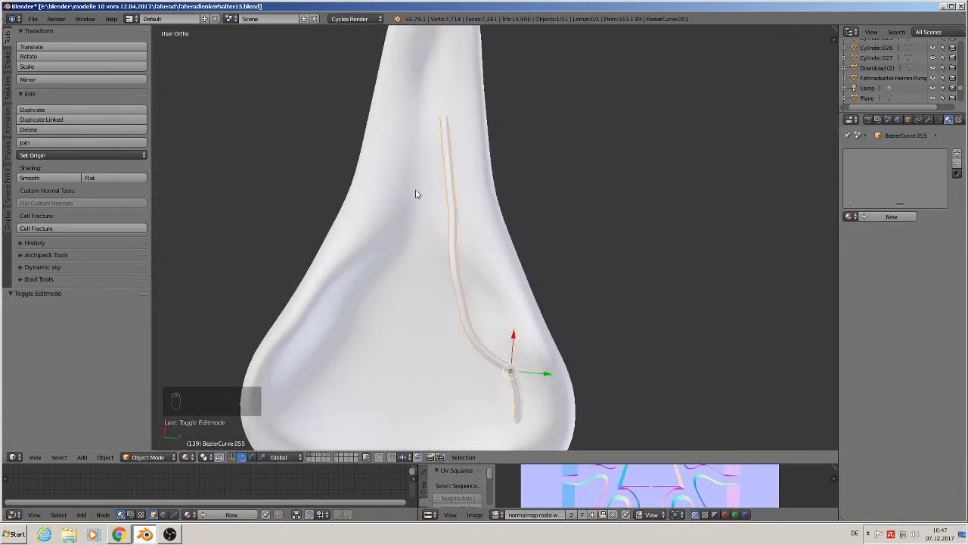
pyautogui.press('KP_7')
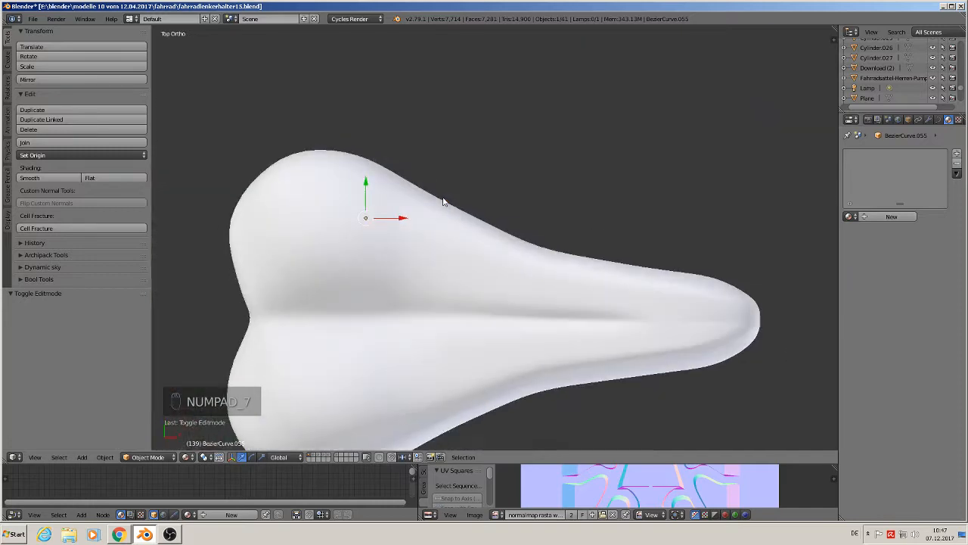
pyautogui.press('ctrl+KP_7')
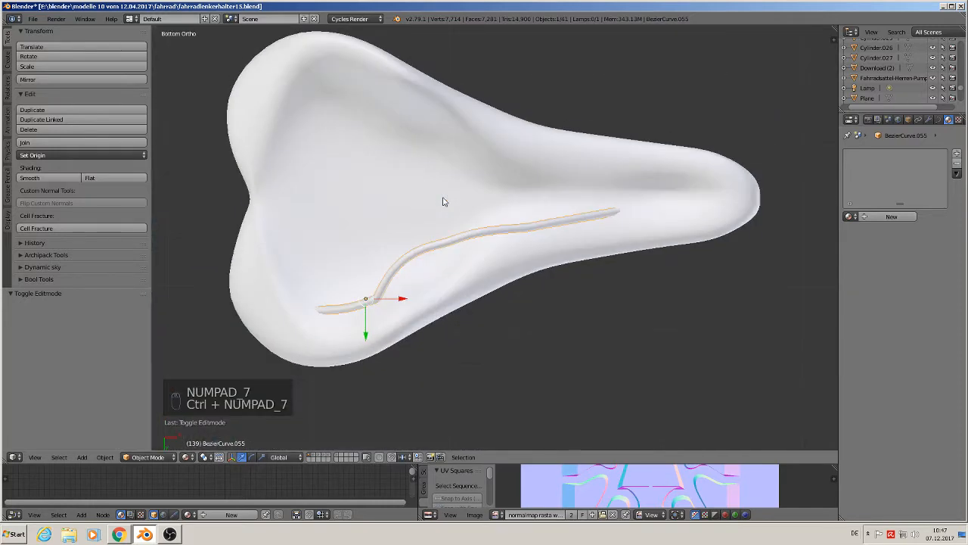
pyautogui.scroll(2, 533, 195)
pyautogui.press('Tab')
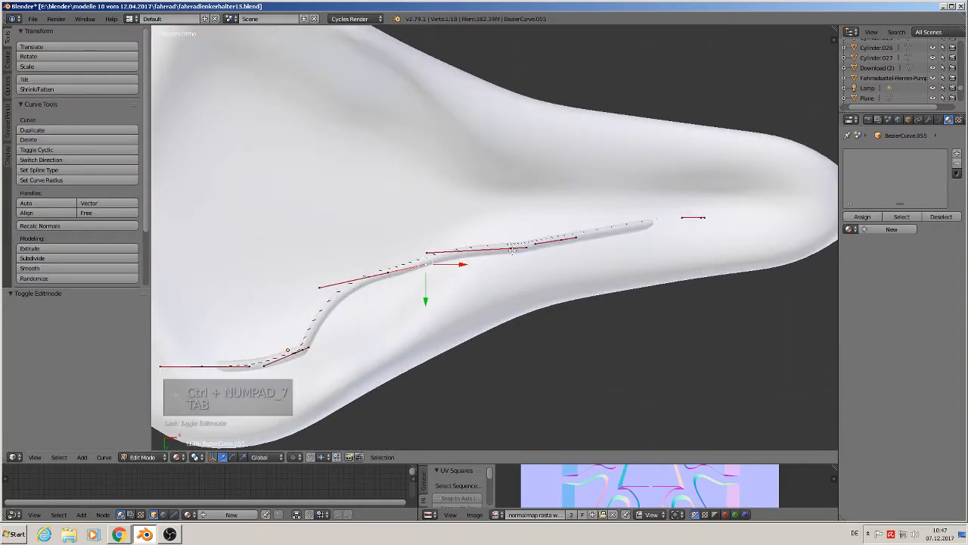
pyautogui.rightClick(430, 260)
pyautogui.press('g')
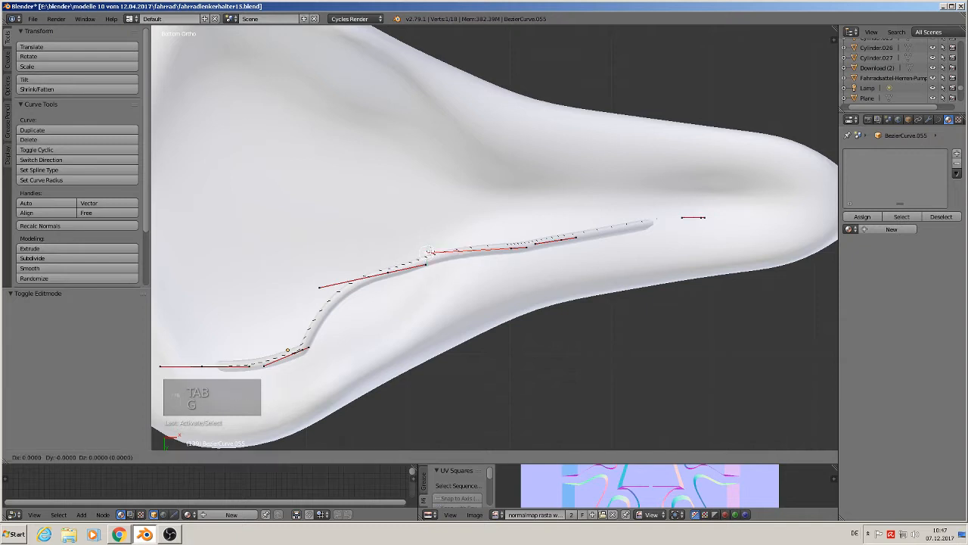
pyautogui.click(434, 260)
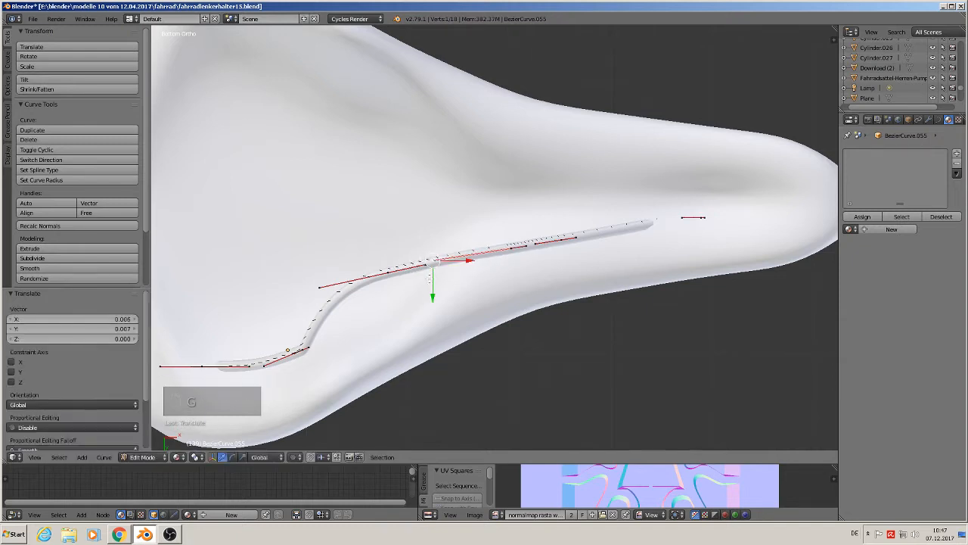
pyautogui.press('Tab')
# Step: Lengthen the fifth control point's front handle by about 0.007 in X, -0.005 in Y and -0.009 in Z to soften the rear bend
pyautogui.scroll(-3, 435, 285)
pyautogui.moveTo(432, 280); pyautogui.dragTo(586, 345, button='middle')
pyautogui.press('Tab')
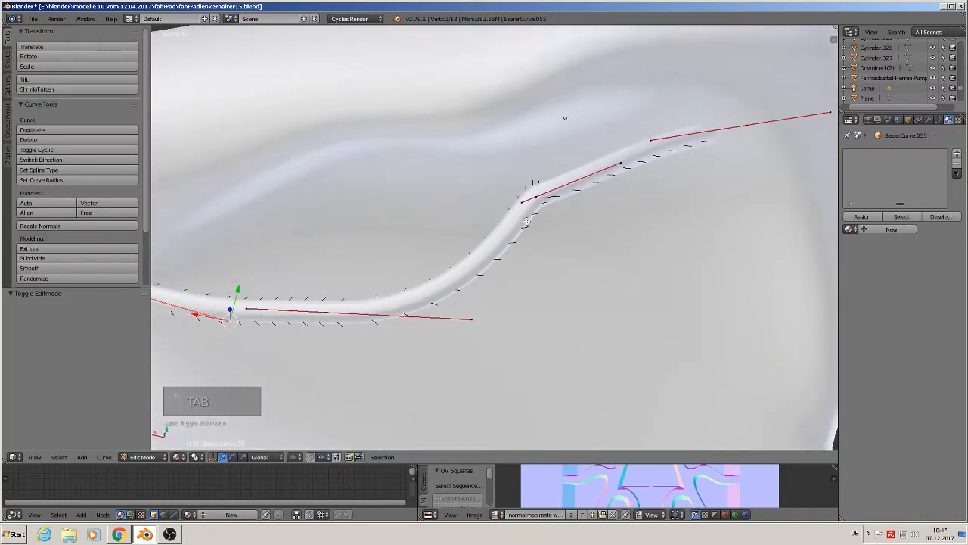
pyautogui.moveTo(544, 237); pyautogui.dragTo(453, 285, button='middle')
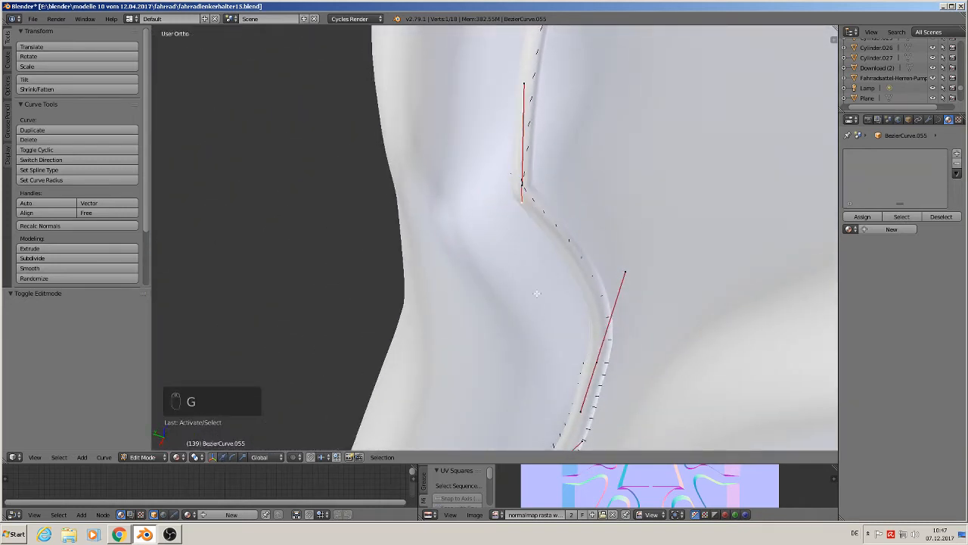
pyautogui.press('g')
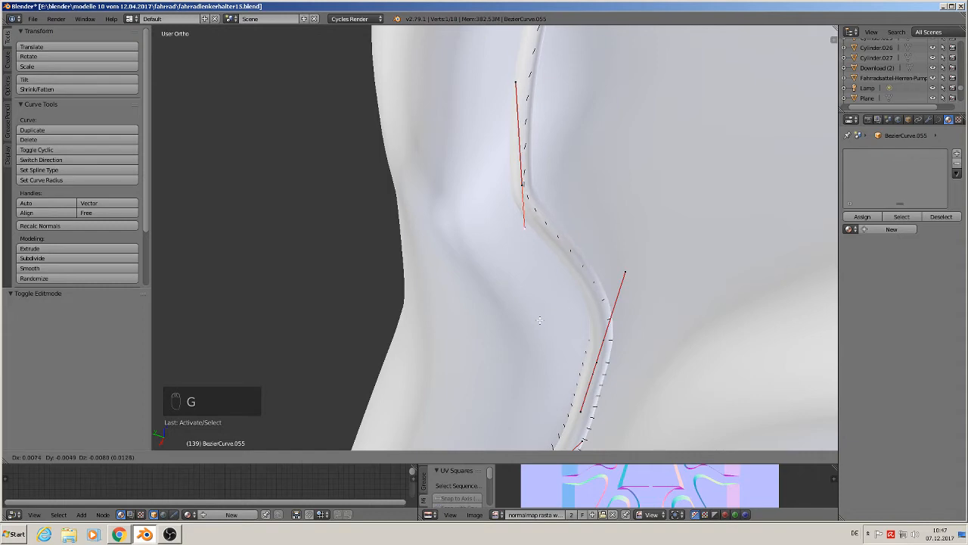
pyautogui.click(539, 320)
pyautogui.press('Tab')
# Step: Compare the rail's side profile with the saddle reference image in front view
pyautogui.moveTo(543, 320); pyautogui.dragTo(410, 384, button='middle')
pyautogui.scroll(-5, 491, 355)
pyautogui.scroll(-3, 410, 384)
pyautogui.press('KP_1')
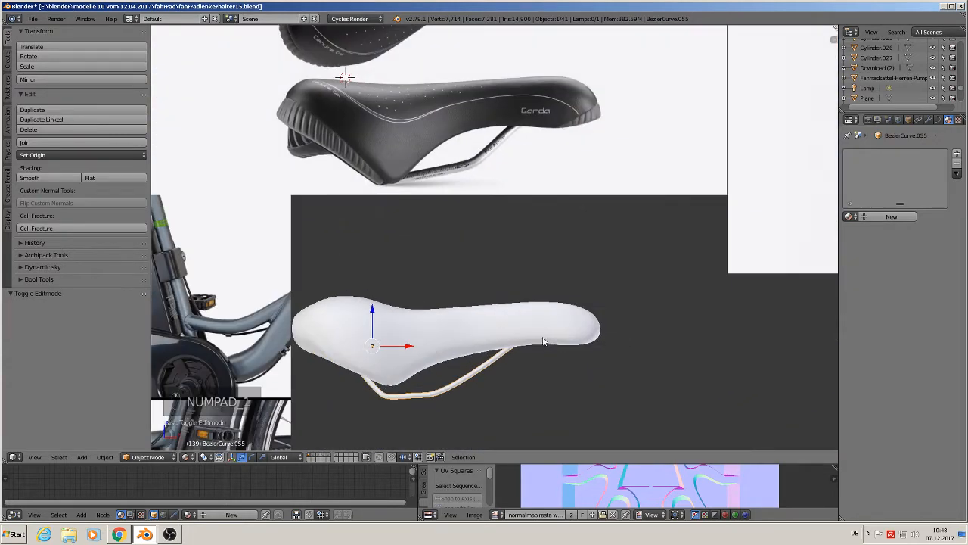
pyautogui.scroll(-2, 543, 342)
pyautogui.scroll(1, 534, 342)
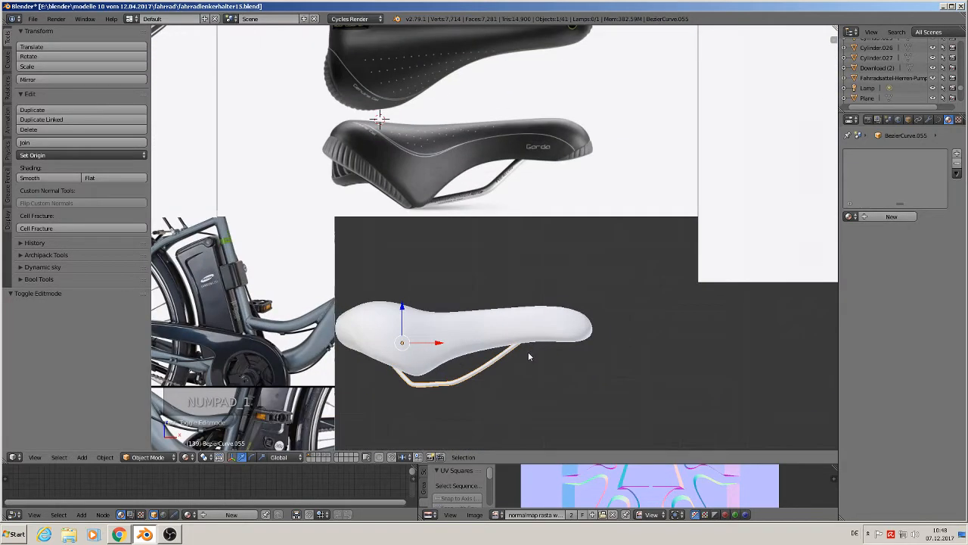
pyautogui.scroll(3, 488, 377)
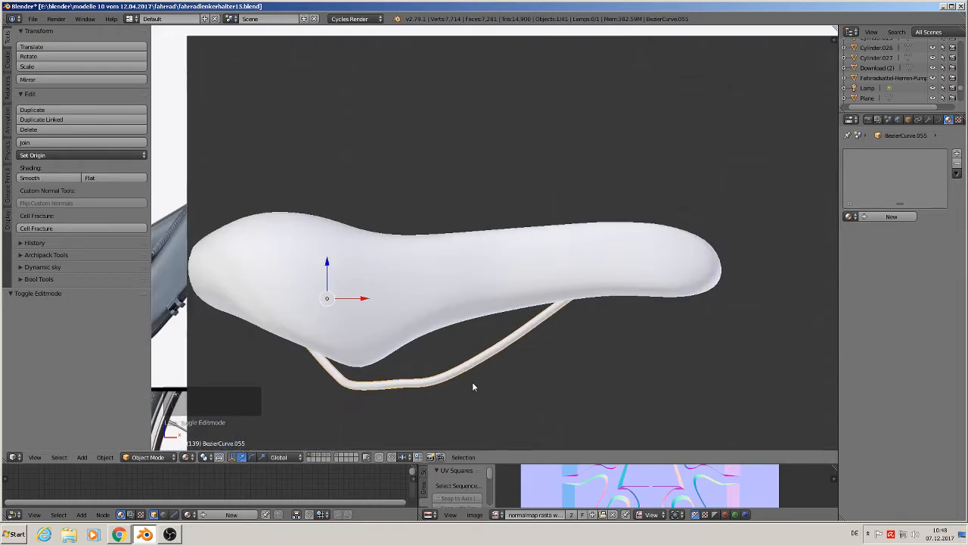
pyautogui.scroll(-2, 470, 318)
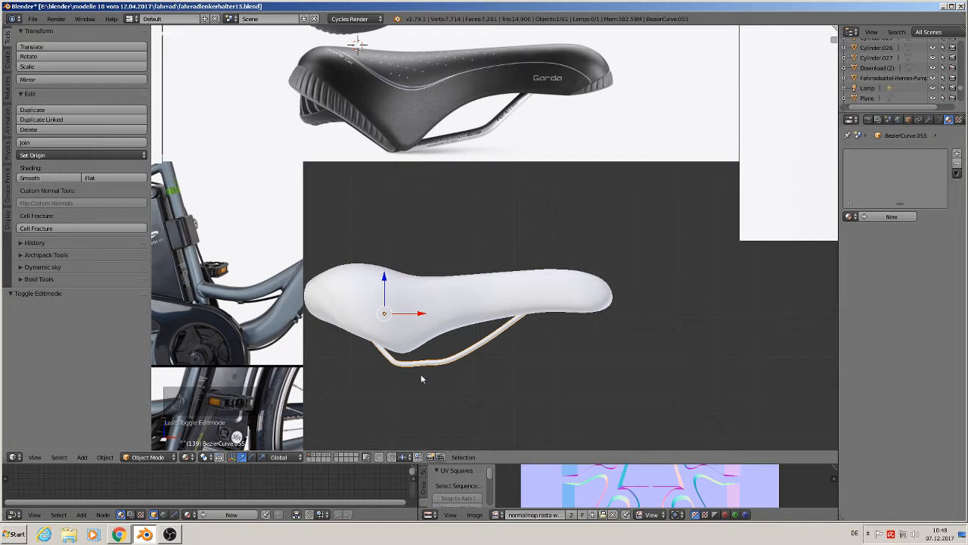
# Step: Lower the fourth control point by 0.003 in Z, shift its front handle by -0.002 in X and -0.001 in Z, and leave edit mode
pyautogui.scroll(8, 451, 374)
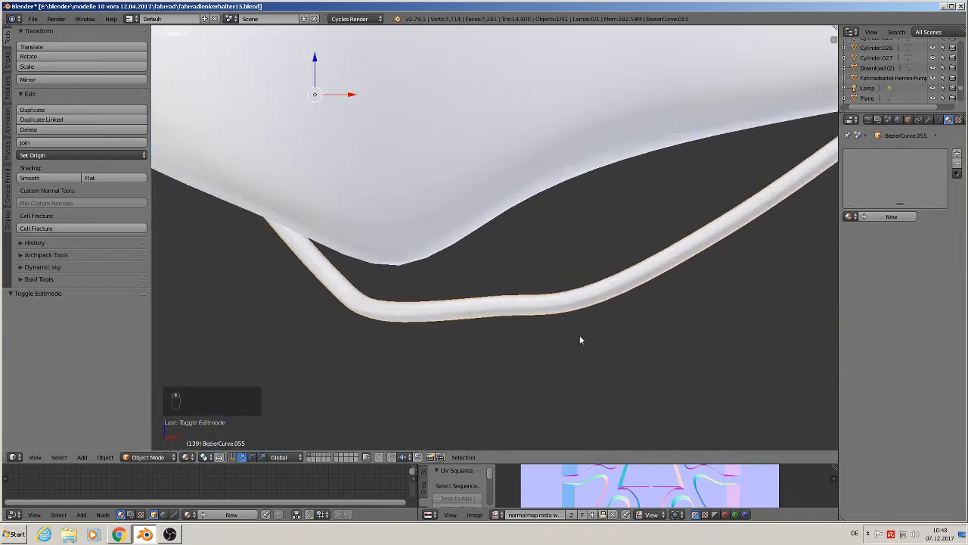
pyautogui.press('Tab')
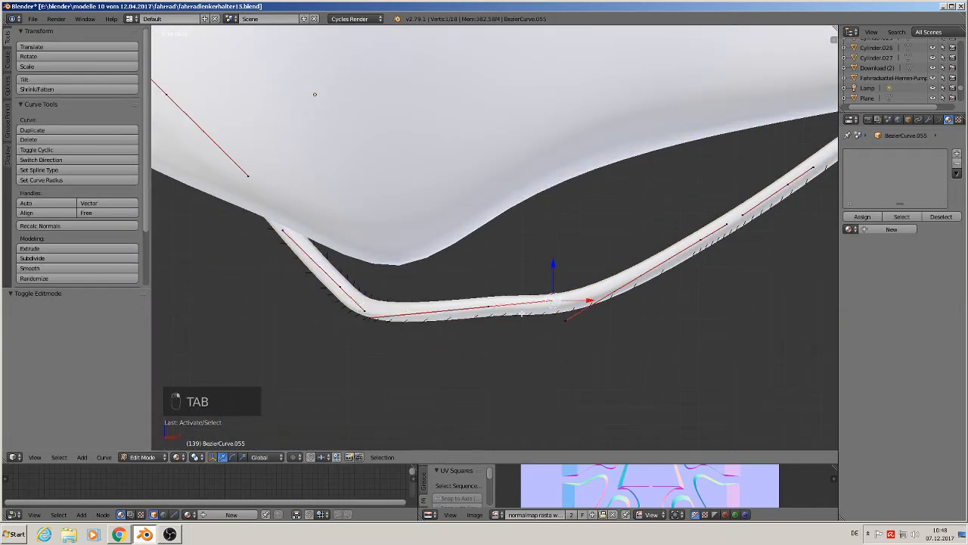
pyautogui.press('g')
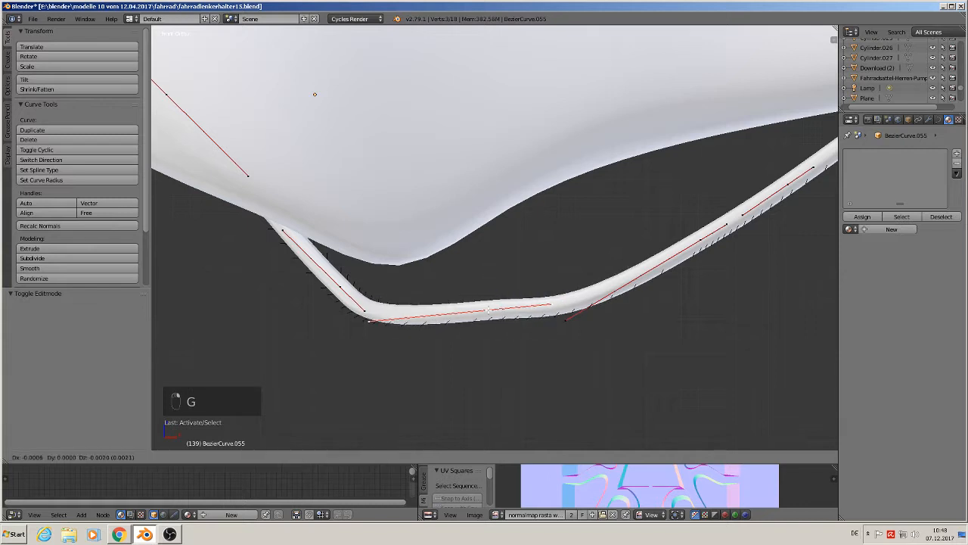
pyautogui.click(490, 311)
pyautogui.press('g')
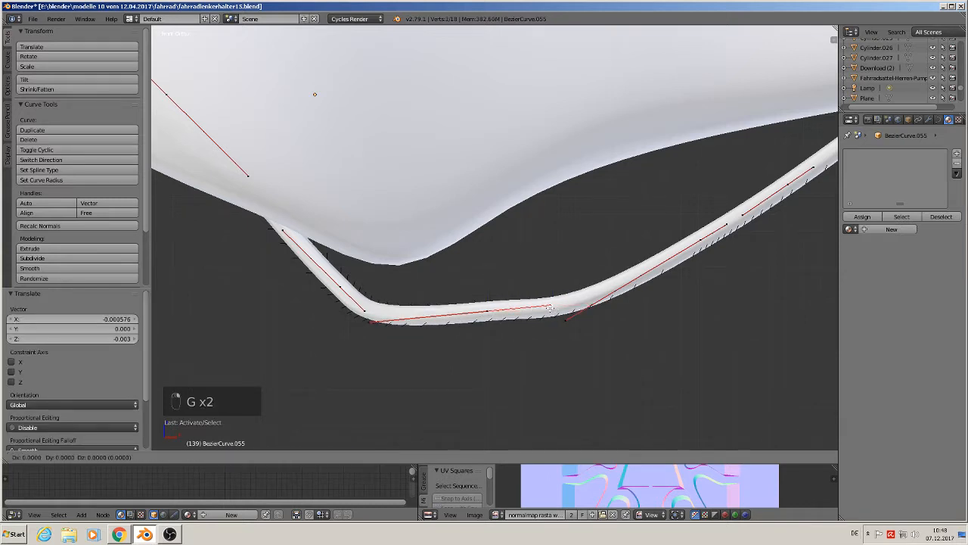
pyautogui.click(550, 308)
pyautogui.press('g')
pyautogui.click(546, 311)
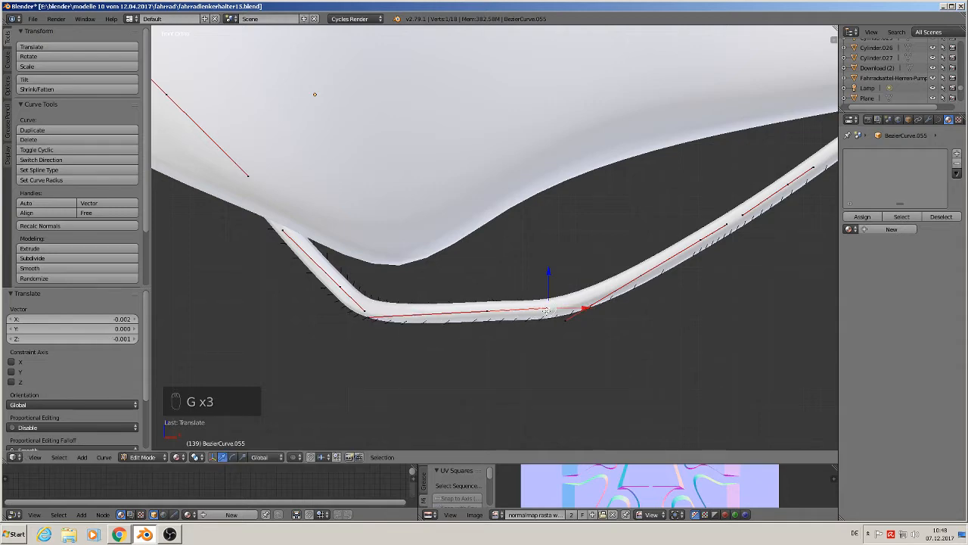
pyautogui.press('Tab')
# Step: In front view, duplicate the fitted rail, offset the copy by -0.342 in Z, and move it to layer 3
pyautogui.scroll(-5, 553, 337)
pyautogui.moveTo(555, 342); pyautogui.dragTo(538, 374, button='middle')
pyautogui.scroll(-3, 537, 375)
pyautogui.press('KP_1')
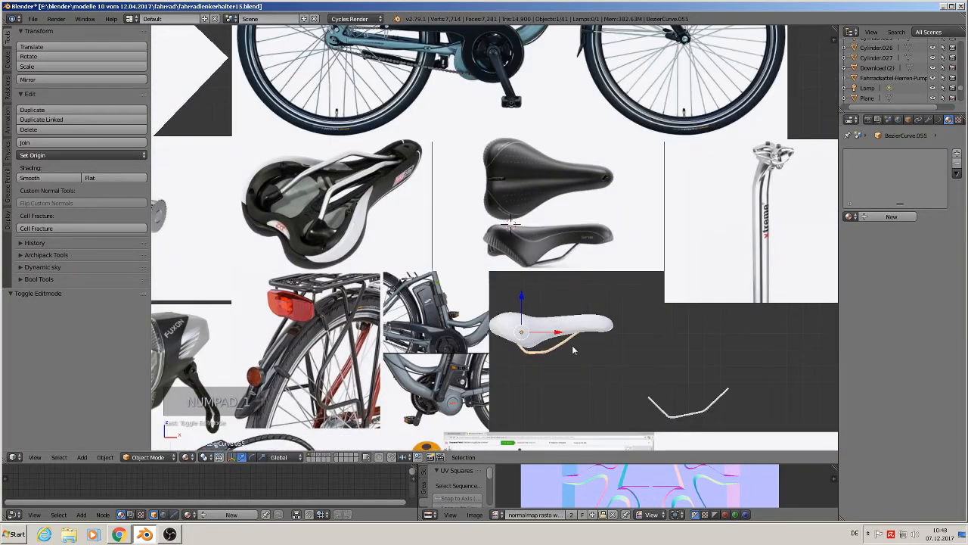
pyautogui.hotkey('shift', 'd')
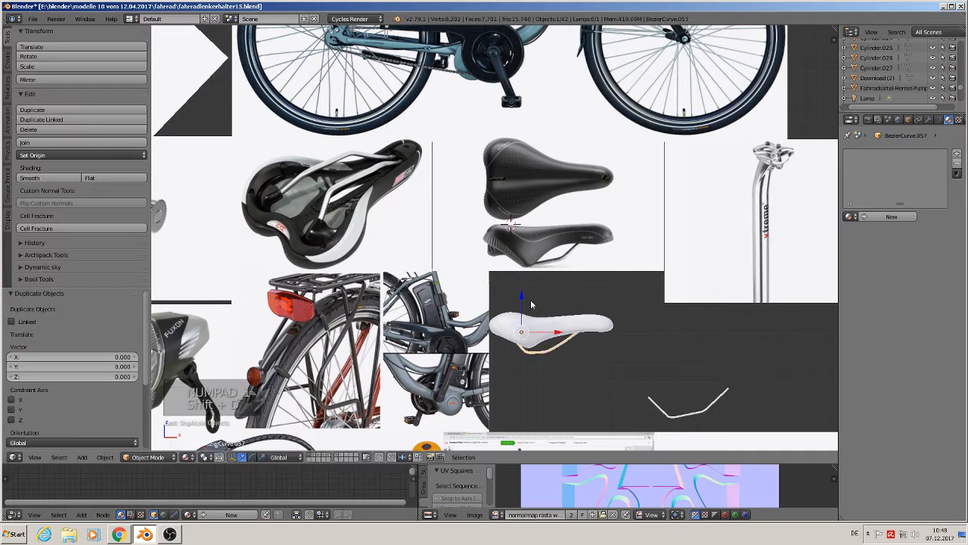
pyautogui.press('z')
pyautogui.click(584, 384)
pyautogui.press('m')
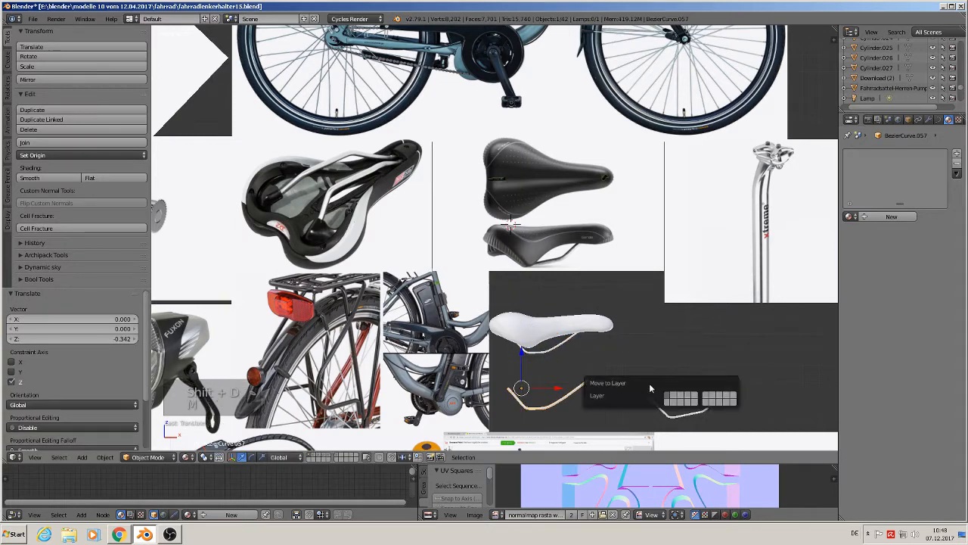
pyautogui.click(686, 401)
# Step: Move the older backup rail beside the saddle to layer 3
pyautogui.rightClick(689, 409)
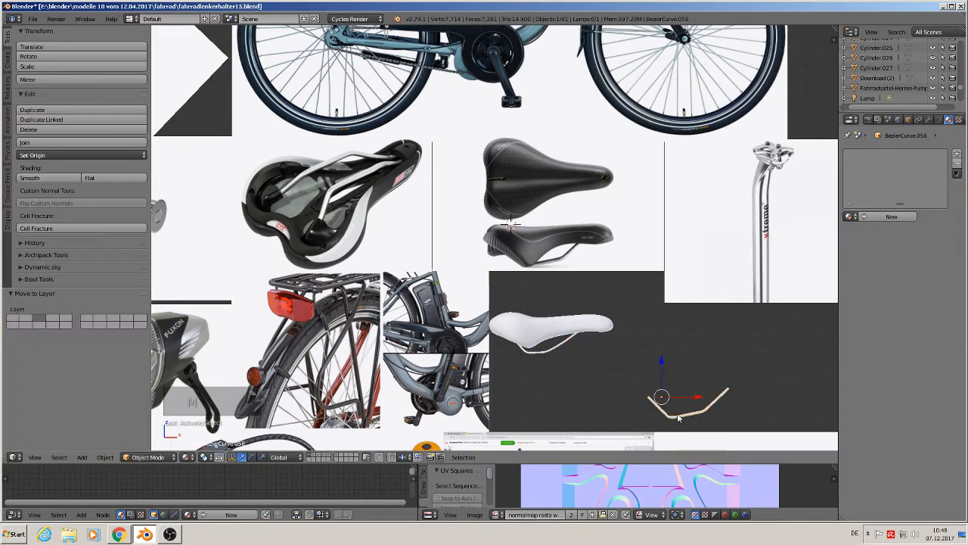
pyautogui.press('m')
pyautogui.click(773, 434)
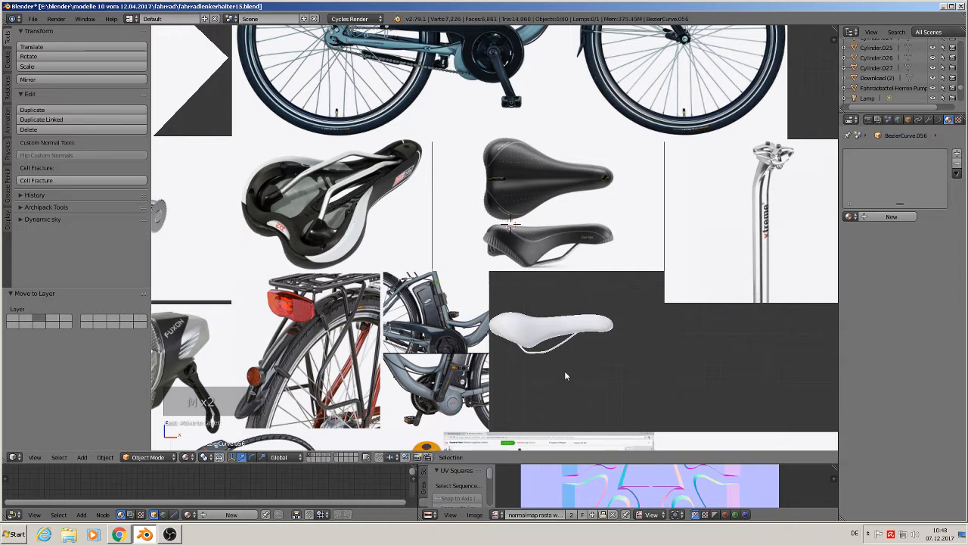
# Step: Duplicate the fitted rail again and place the copy 0.286 lower in Z as a spare curve
pyautogui.rightClick(541, 352)
pyautogui.hotkey('shift', 'd')
pyautogui.press('z')
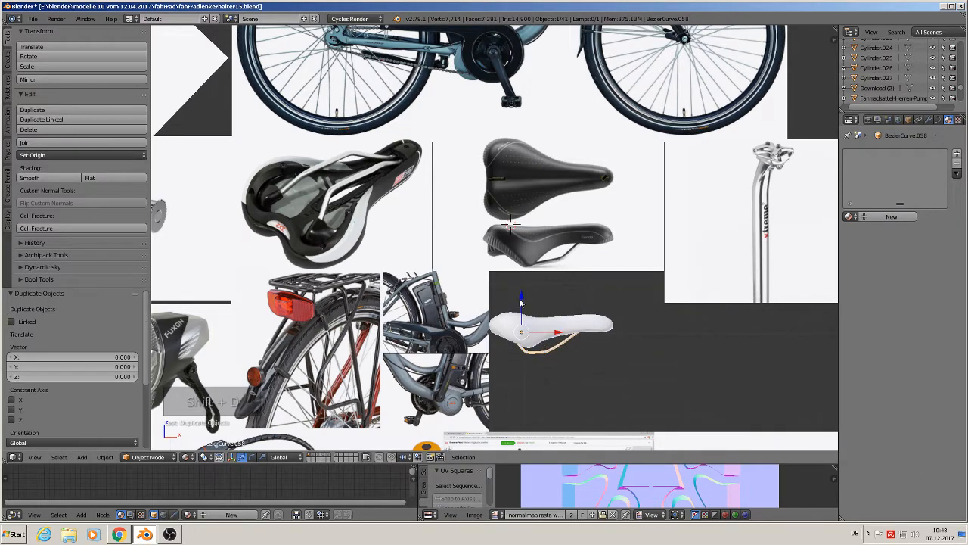
pyautogui.click(555, 369)
# Step: Convert the fitted rail under the saddle from a curve to a mesh
pyautogui.scroll(4, 555, 369)
pyautogui.scroll(2, 549, 359)
pyautogui.rightClick(518, 338)
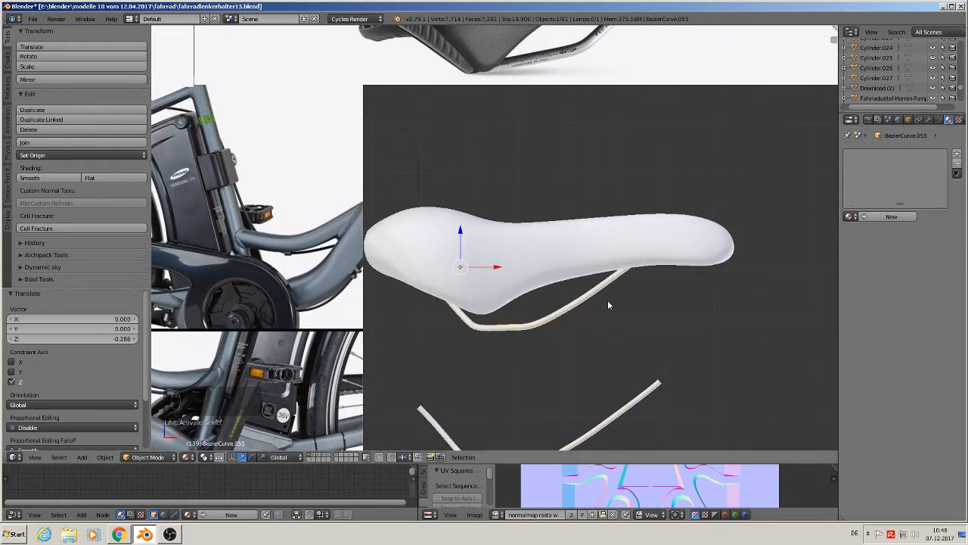
pyautogui.hotkey('ctrl', 'c')
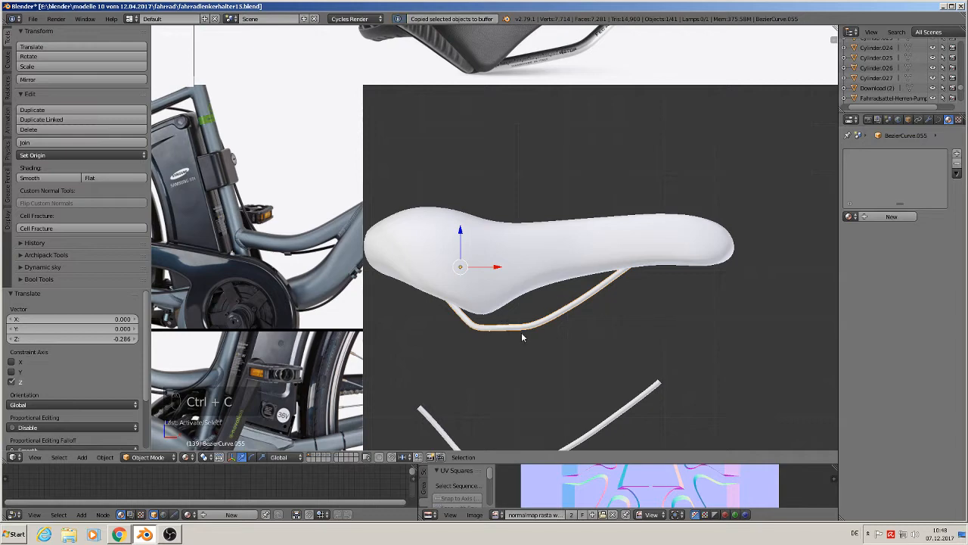
pyautogui.hotkey('alt', 'c')
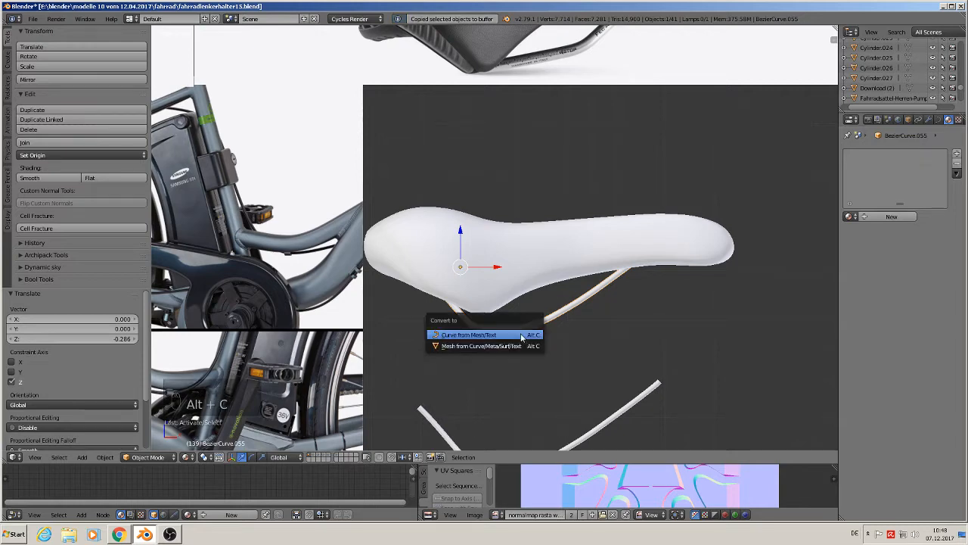
pyautogui.click(507, 345)
# Step: In edit mode, mark one lengthwise edge loop of the rail mesh as a seam
pyautogui.press('Tab')
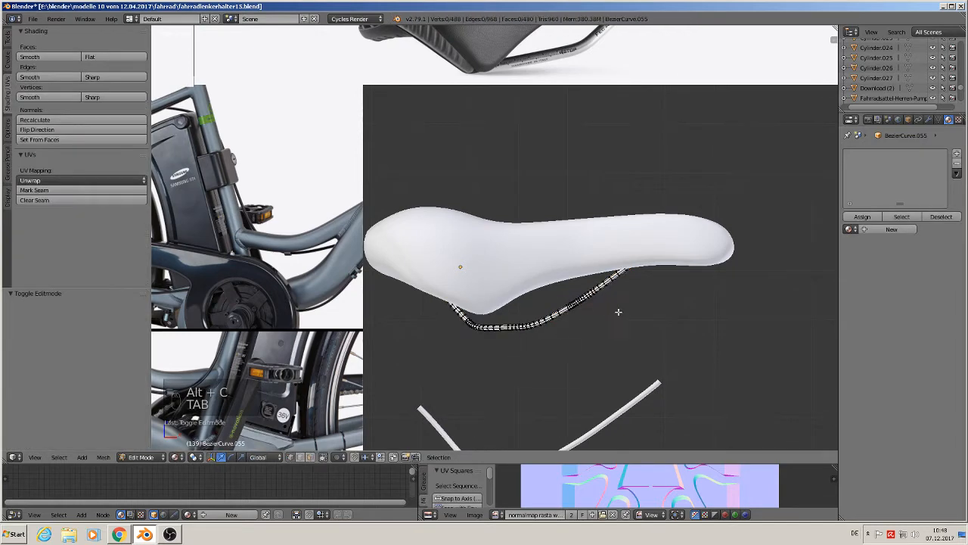
pyautogui.scroll(6, 618, 312)
pyautogui.moveTo(563, 294); pyautogui.dragTo(500, 269, button='middle')
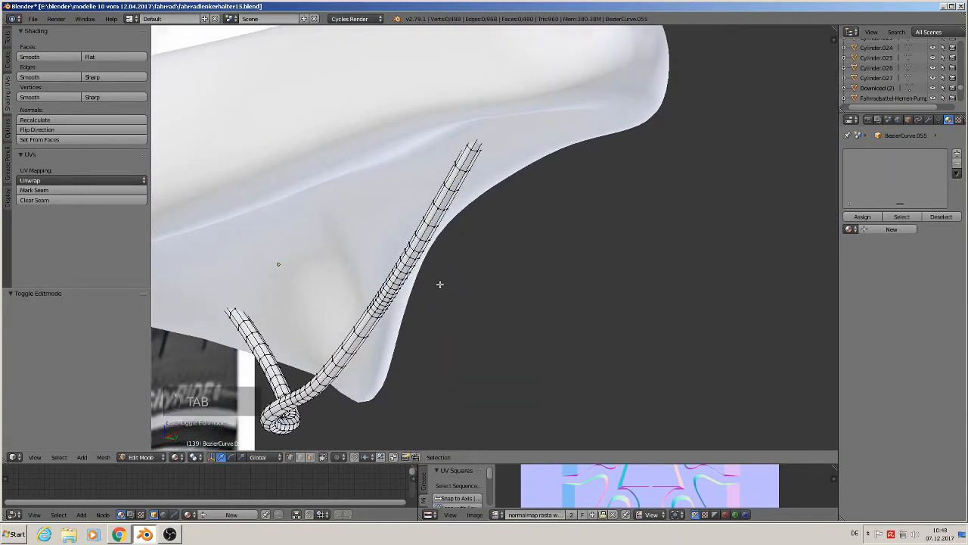
pyautogui.scroll(2, 423, 270)
pyautogui.moveTo(439, 283); pyautogui.dragTo(381, 203, button='middle')
pyautogui.keyDown('alt'); pyautogui.rightClick(365, 208); pyautogui.keyUp('alt')
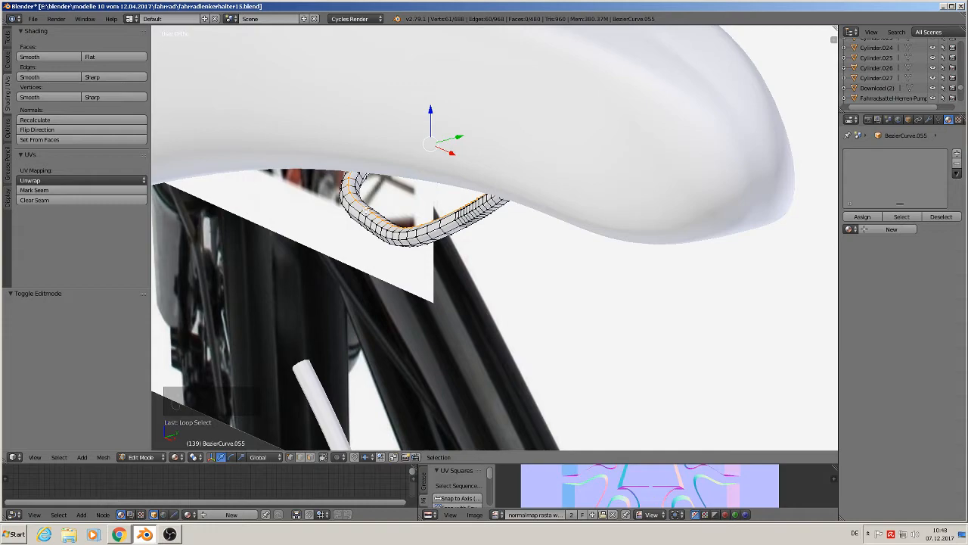
pyautogui.click(69, 190)
# Step: In wireframe, mark the end edge loops of the rail tube as seams and leave edit mode
pyautogui.moveTo(438, 246)
pyautogui.mouseDown(button='middle')
pyautogui.moveTo(499, 216)
pyautogui.moveTo(380, 236)
pyautogui.mouseUp(button='middle')
pyautogui.press('z')
pyautogui.moveTo(350, 84); pyautogui.dragTo(456, 366, button='middle')
pyautogui.keyDown('alt'); pyautogui.rightClick(436, 402); pyautogui.keyUp('alt')
pyautogui.click(60, 190)
pyautogui.scroll(-10, 407, 301)
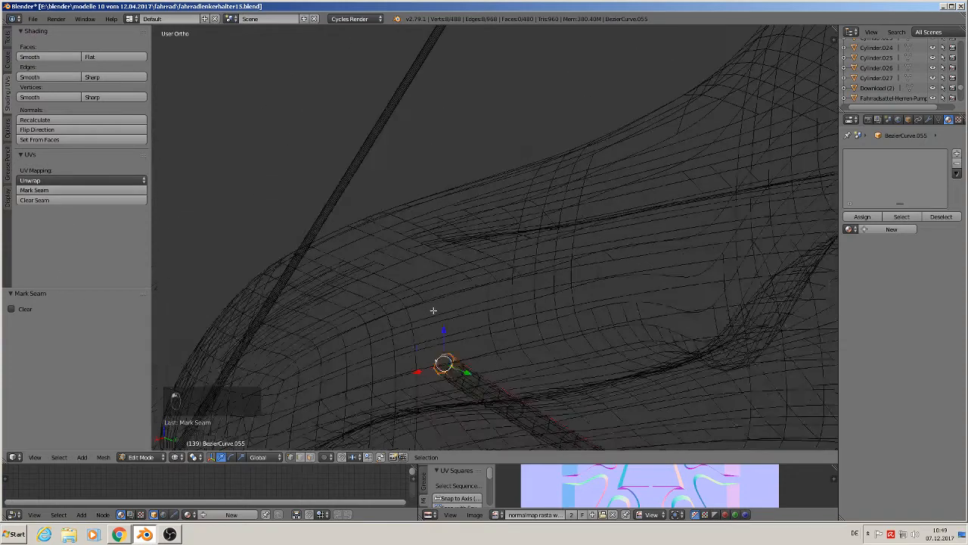
pyautogui.scroll(8, 522, 271)
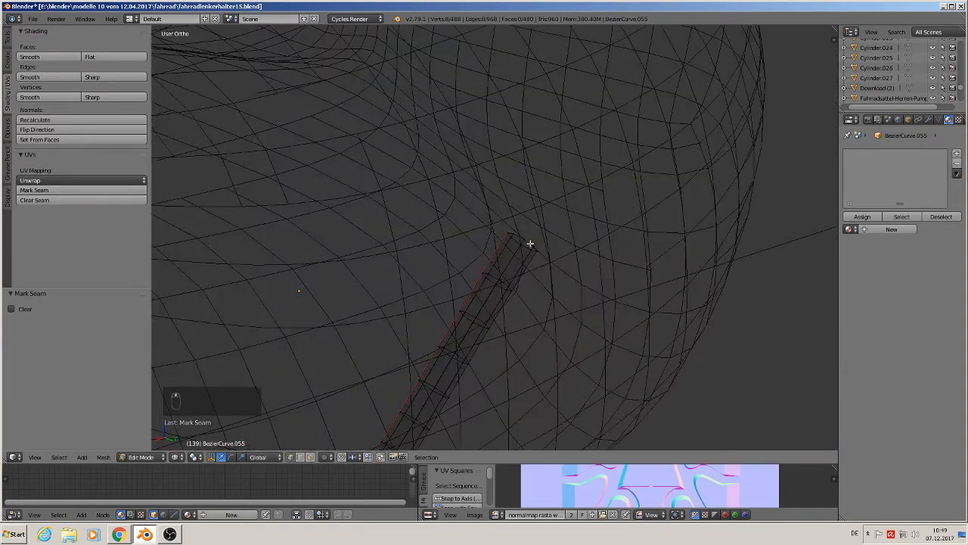
pyautogui.rightClick(529, 238)
pyautogui.click(60, 190)
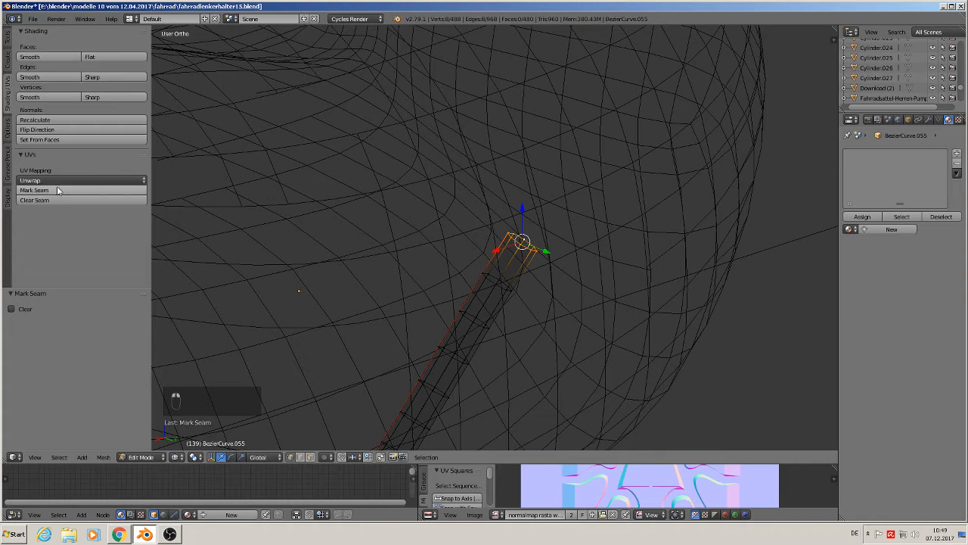
pyautogui.moveTo(227, 227); pyautogui.dragTo(290, 227, button='middle')
pyautogui.press('Tab')
# Step: Set the viewport shading to Material and apply the rail's rotation and scale
pyautogui.moveTo(336, 261); pyautogui.dragTo(285, 358, button='middle')
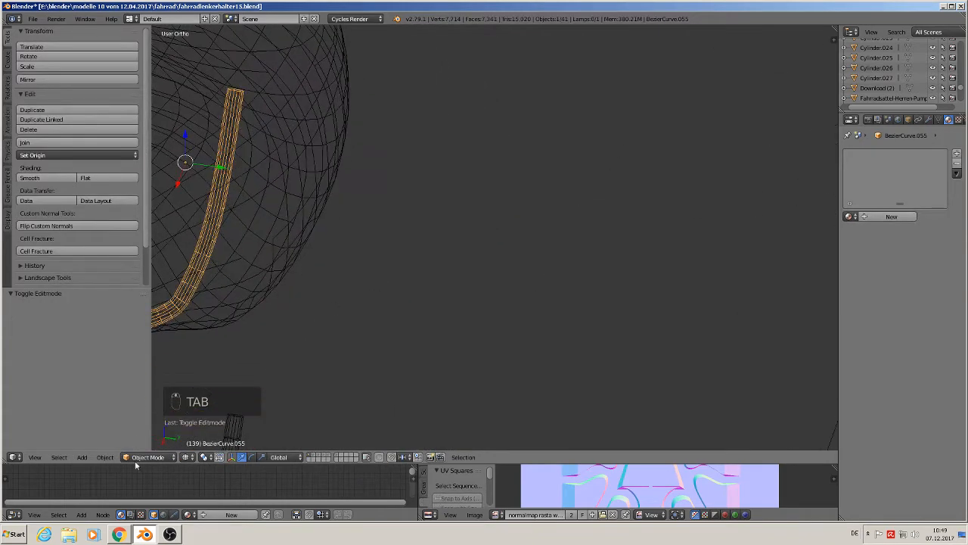
pyautogui.click(186, 457)
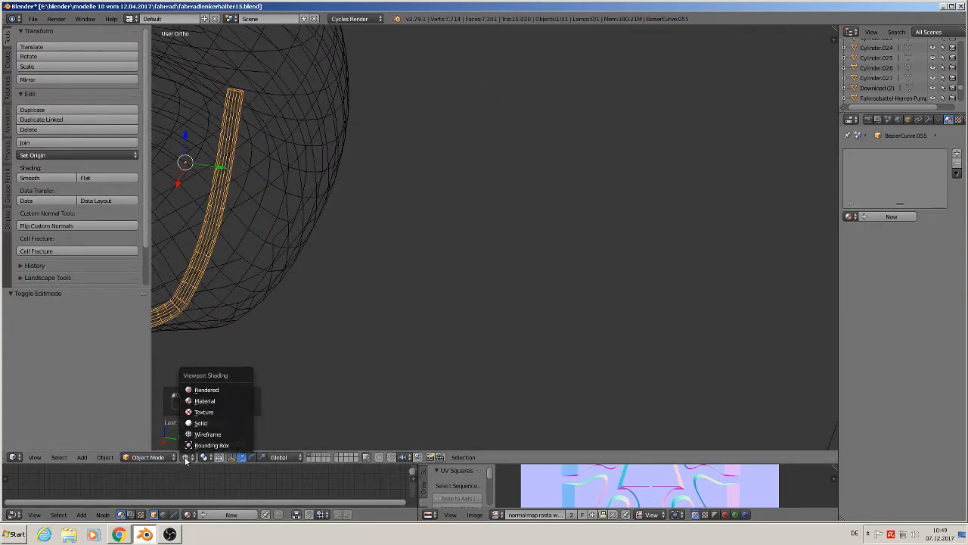
pyautogui.click(221, 401)
pyautogui.moveTo(226, 393)
pyautogui.mouseDown(button='middle')
pyautogui.moveTo(267, 374)
pyautogui.moveTo(240, 360)
pyautogui.moveTo(484, 301)
pyautogui.moveTo(467, 296)
pyautogui.moveTo(472, 276)
pyautogui.moveTo(492, 272)
pyautogui.moveTo(453, 324)
pyautogui.mouseUp(button='middle')
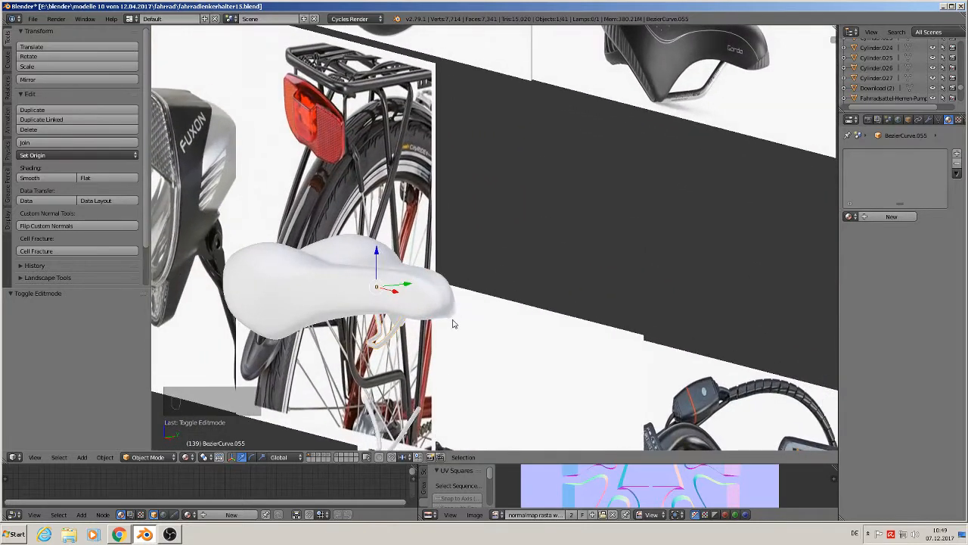
pyautogui.scroll(2, 453, 324)
pyautogui.click(106, 457)
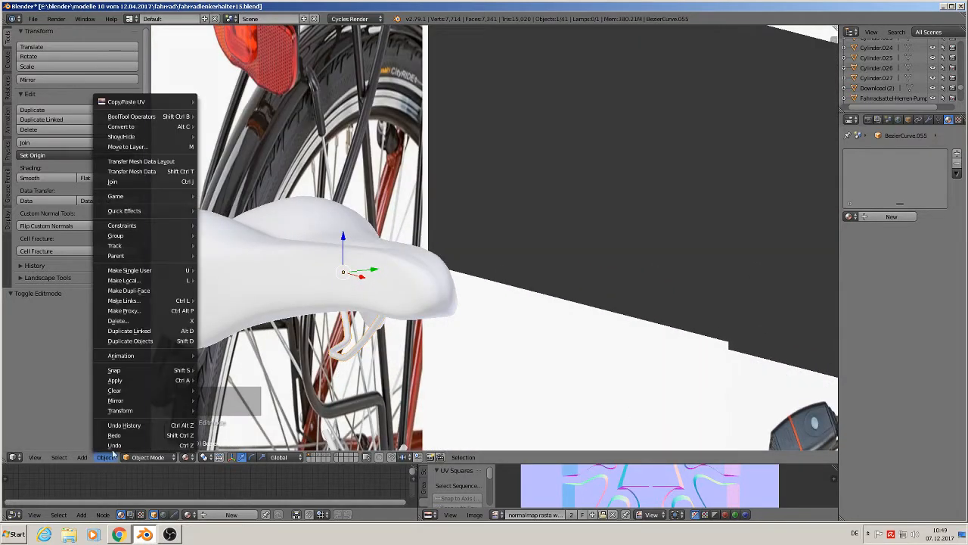
pyautogui.moveTo(146, 379)
pyautogui.click(246, 291)
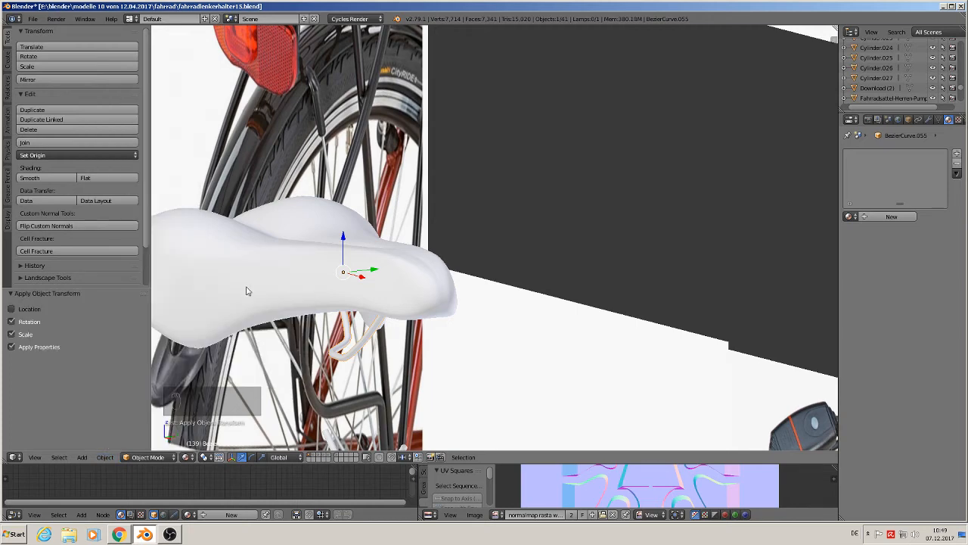
# Step: Duplicate the rail mesh and offset the copy by -0.285 in Y for the saddle's other side
pyautogui.moveTo(245, 291); pyautogui.dragTo(504, 288, button='middle')
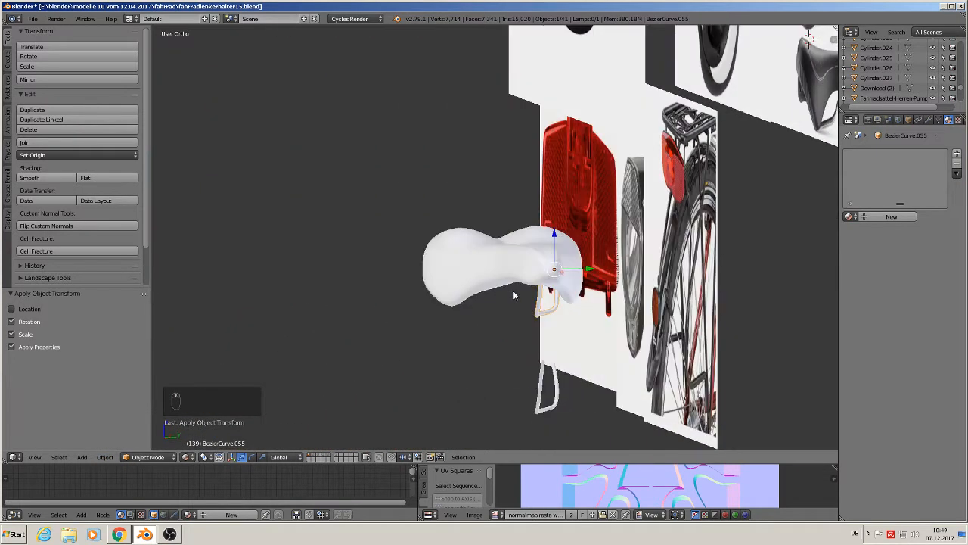
pyautogui.hotkey('shift', 'd')
pyautogui.press('y')
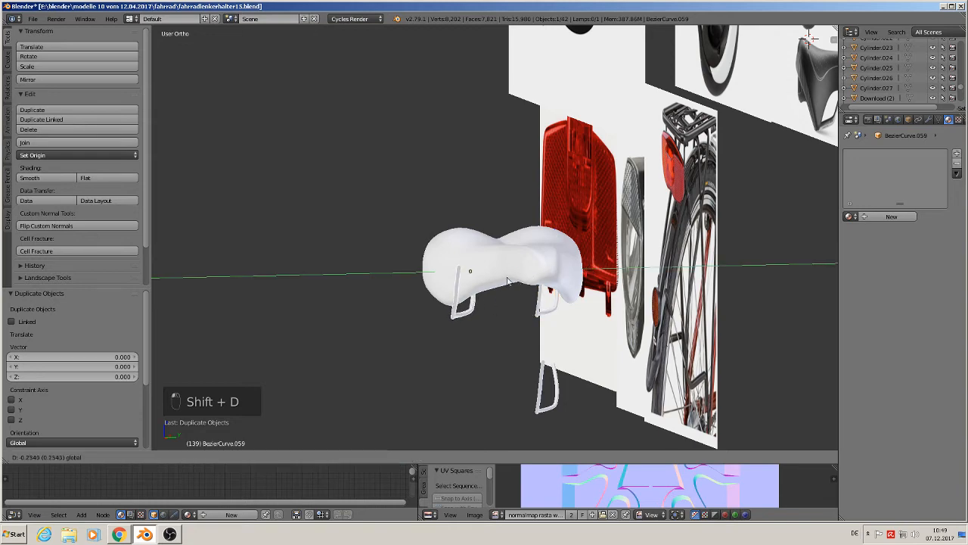
pyautogui.click(478, 325)
# Step: Mirror the duplicated rail along the global Y axis
pyautogui.moveTo(479, 325); pyautogui.dragTo(480, 268, button='middle')
pyautogui.moveTo(479, 268); pyautogui.dragTo(409, 268)
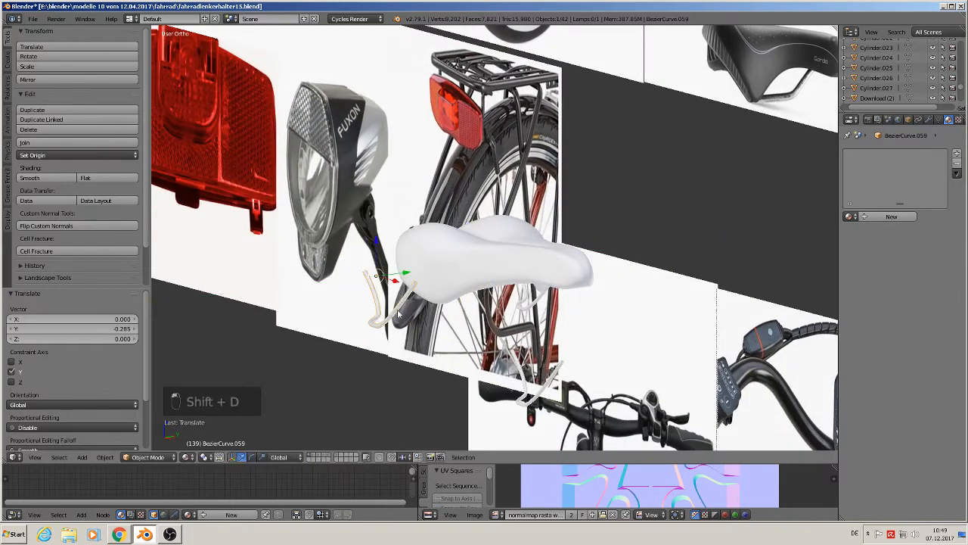
pyautogui.moveTo(409, 268); pyautogui.dragTo(415, 386, button='middle')
pyautogui.click(104, 457)
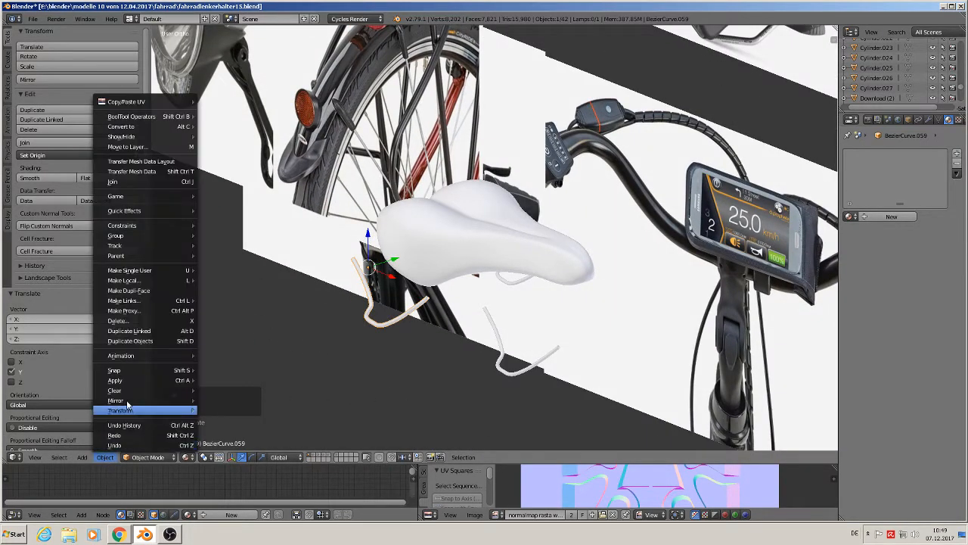
pyautogui.moveTo(161, 400)
pyautogui.click(235, 399)
pyautogui.press('y')
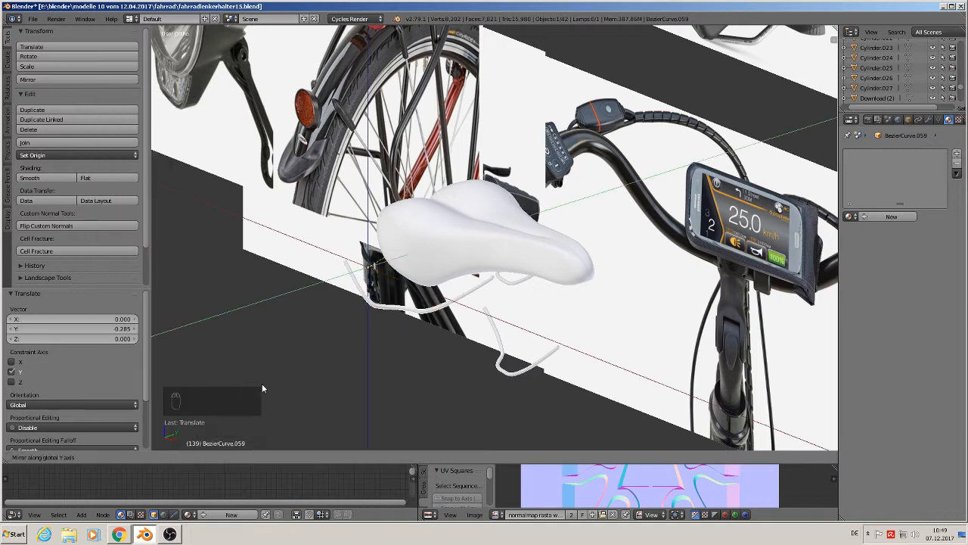
pyautogui.click(263, 385)
# Step: Move the mirrored rail by 0.233 in Y to sit under the saddle opposite the first rail
pyautogui.moveTo(300, 364); pyautogui.dragTo(255, 338, button='middle')
pyautogui.press('g')
pyautogui.press('y')
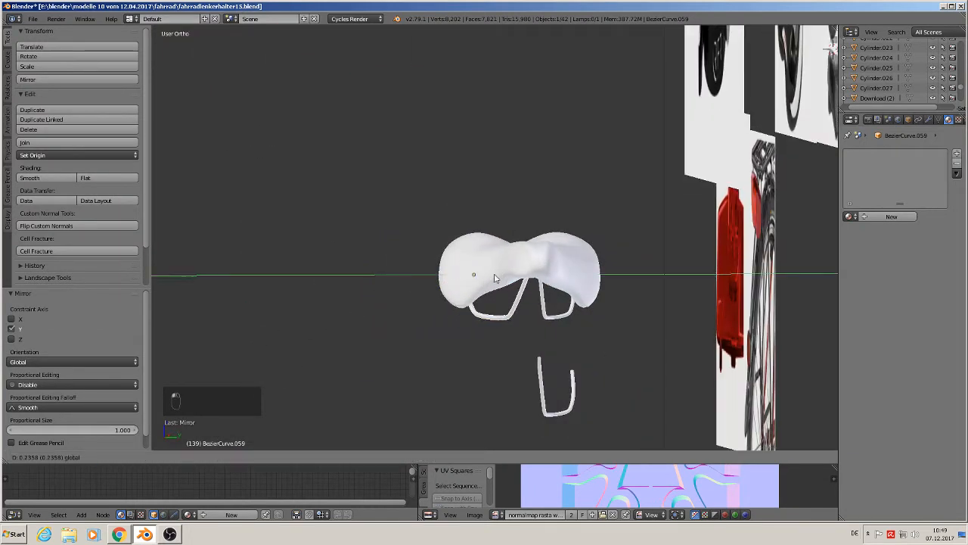
pyautogui.click(497, 277)
# Step: Convert the spare rail curve below the saddle to a mesh and move it to layer 3
pyautogui.moveTo(496, 277); pyautogui.dragTo(604, 374, button='middle')
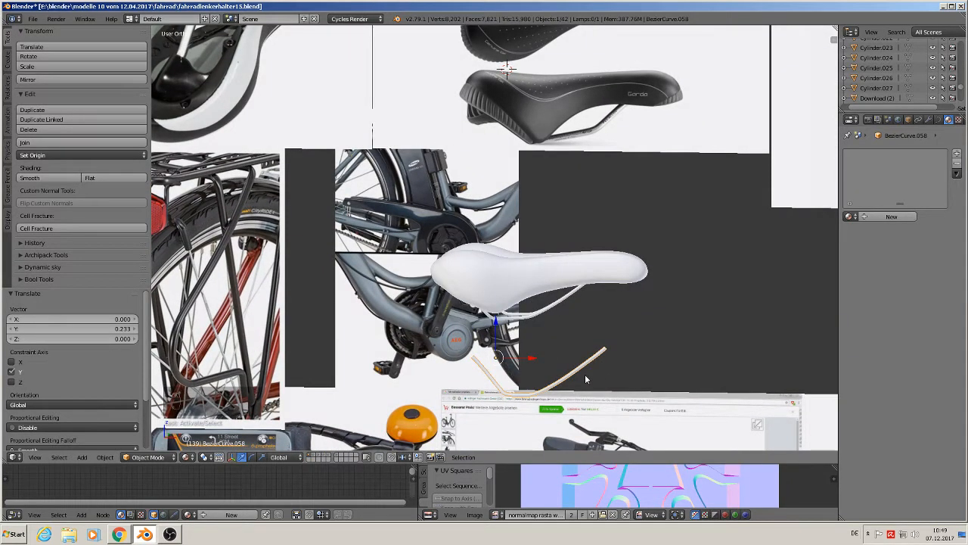
pyautogui.hotkey('alt', 'c')
pyautogui.click(585, 373)
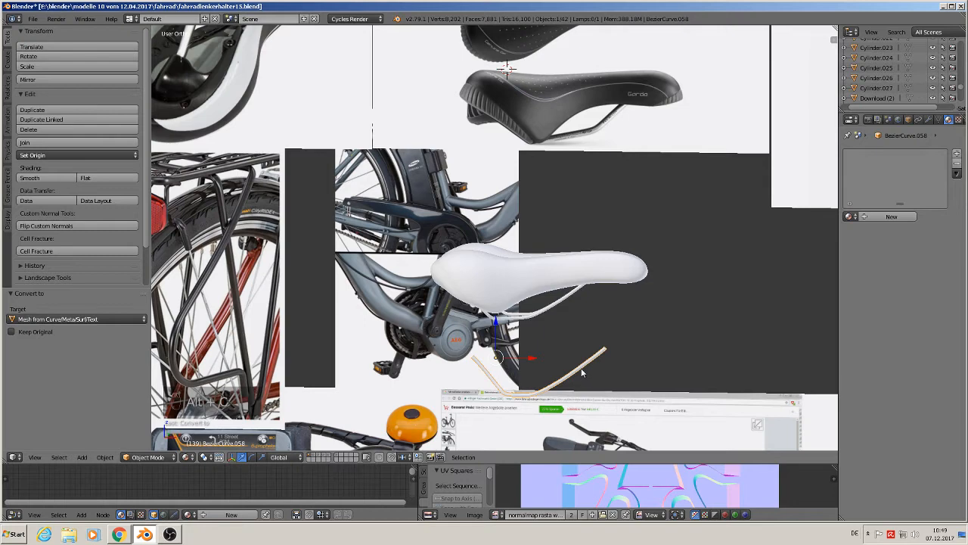
pyautogui.press('m')
pyautogui.click(679, 390)
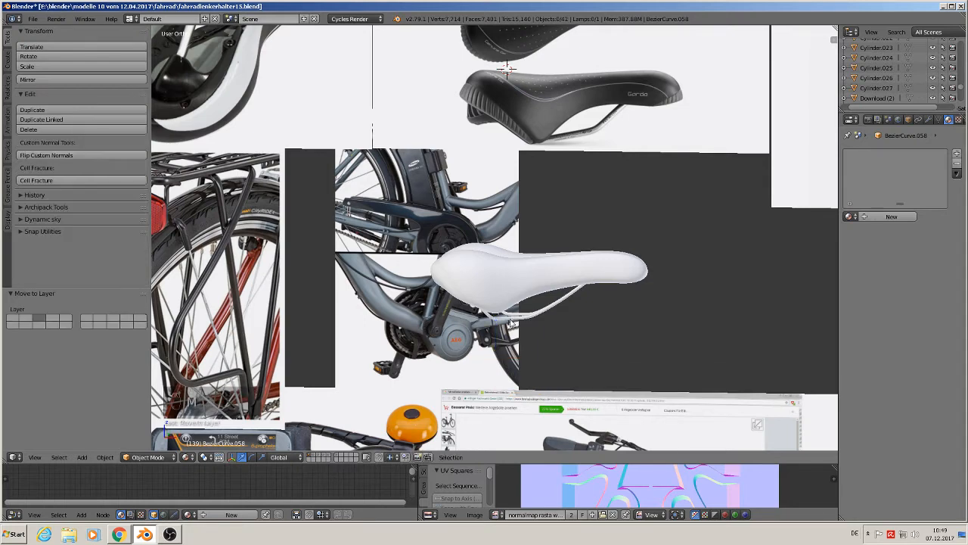
# Step: Duplicate both rails and the saddle body, offset the copy by 0.284 X, 0.008 Y, -0.300 Z, and move it to layer 3
pyautogui.scroll(3, 526, 323)
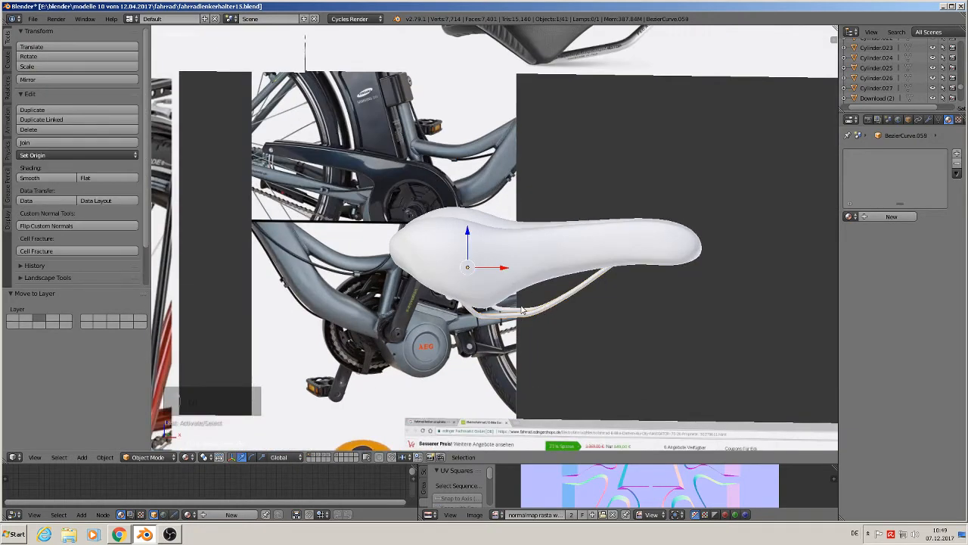
pyautogui.rightClick(517, 310)
pyautogui.rightClick(522, 248)
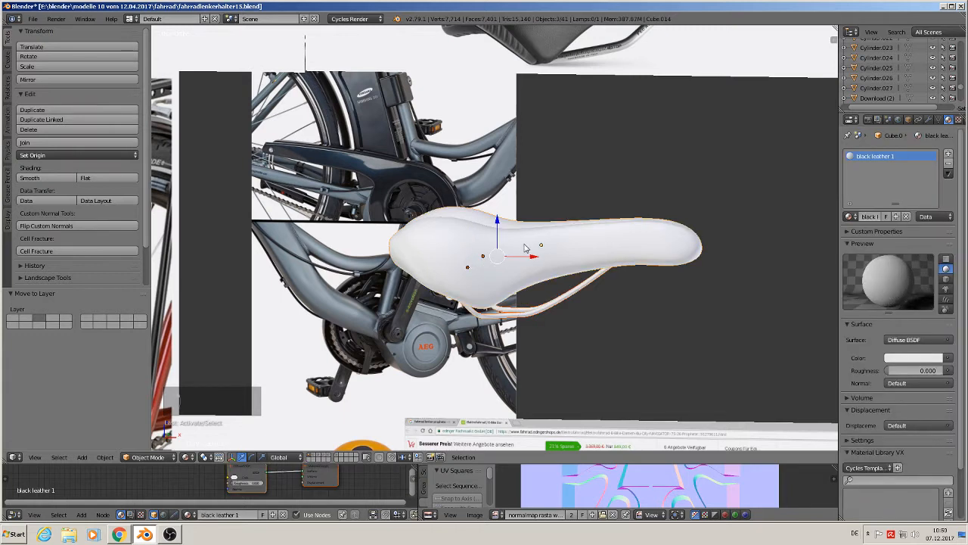
pyautogui.hotkey('shift', 'd')
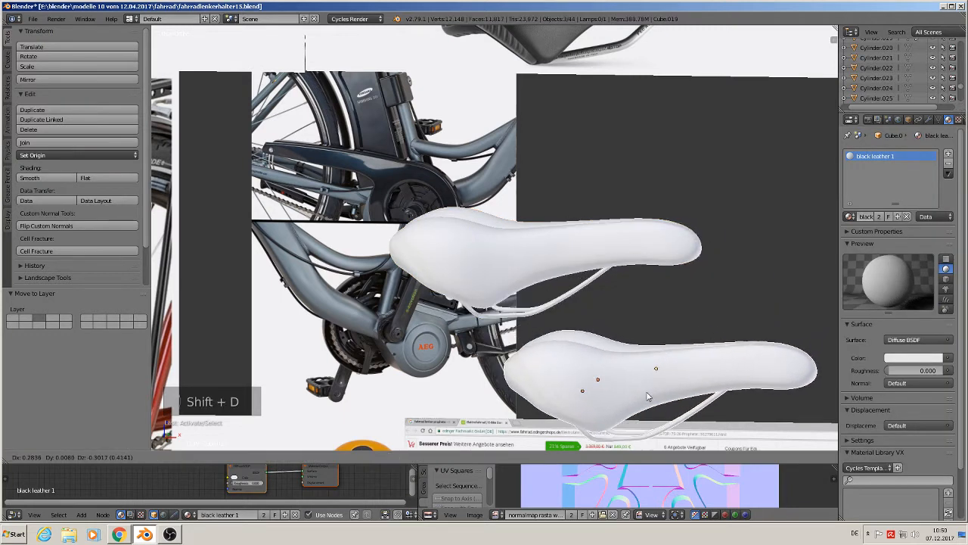
pyautogui.click(646, 396)
pyautogui.press('m')
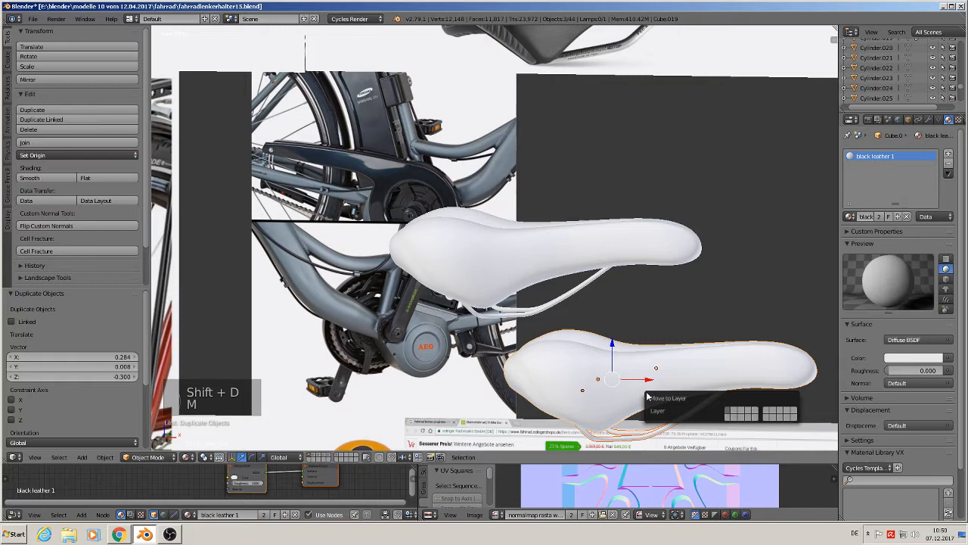
pyautogui.click(748, 411)
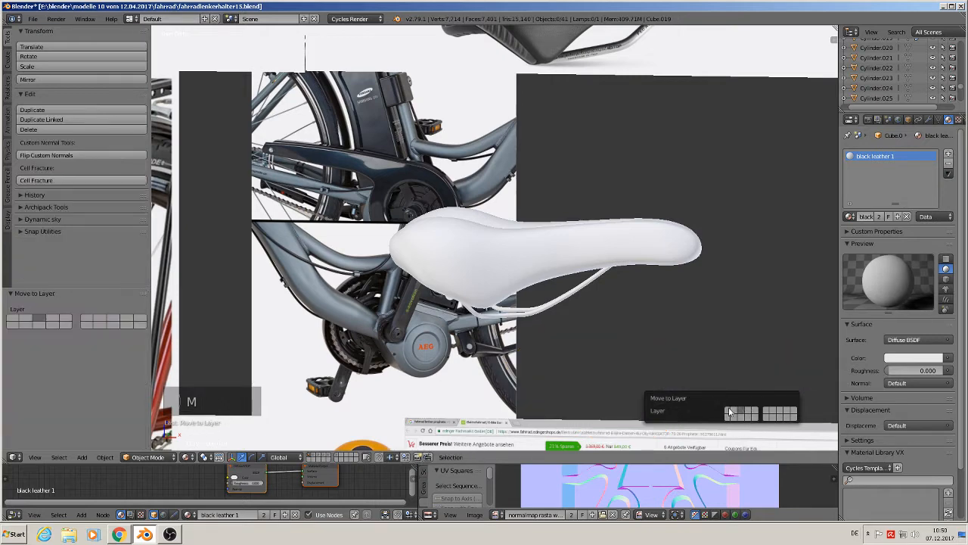
# Step: Join the two rails and the saddle body into a single object
pyautogui.rightClick(519, 310)
pyautogui.rightClick(577, 260)
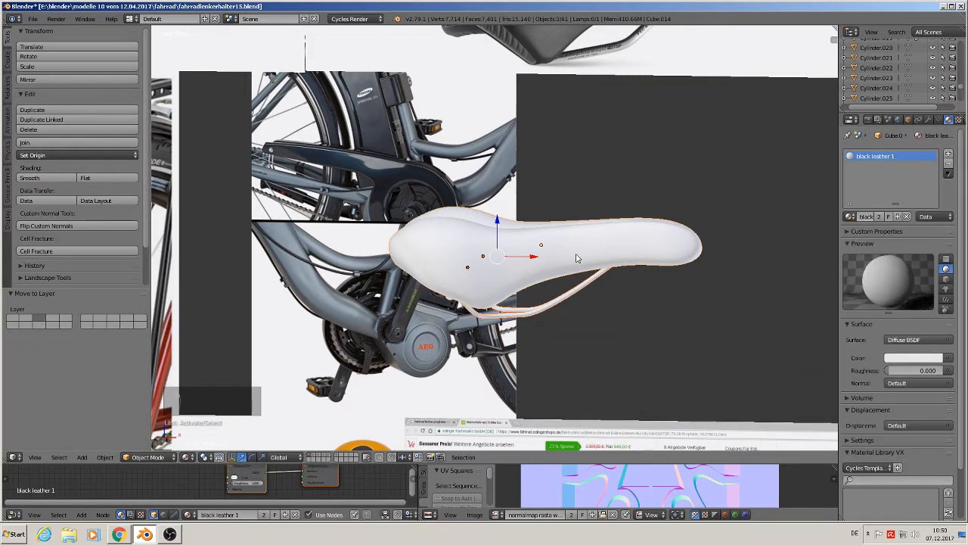
pyautogui.click(24, 142)
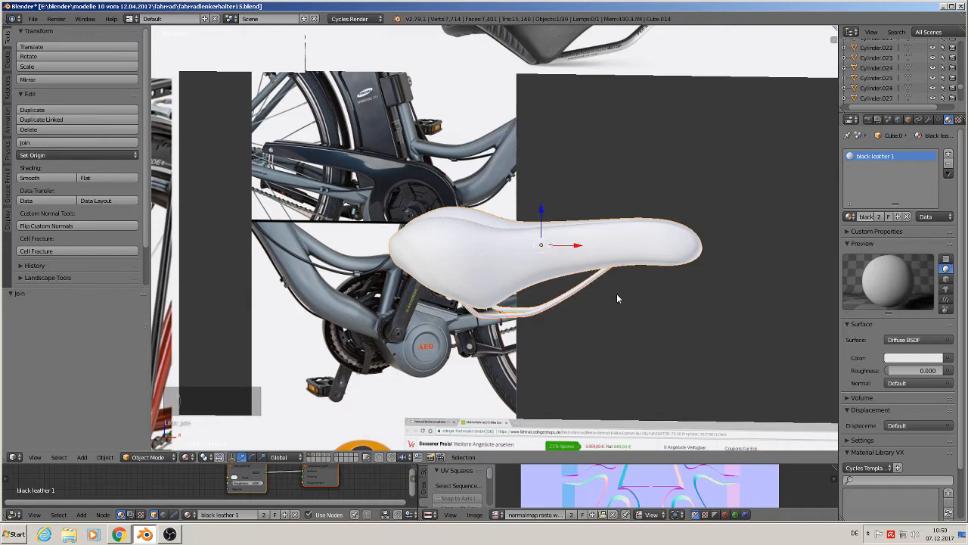
# Step: Check the joined saddle and rail geometry in Edit Mode
pyautogui.scroll(-3, 617, 294)
pyautogui.scroll(3, 617, 292)
pyautogui.press('Tab')
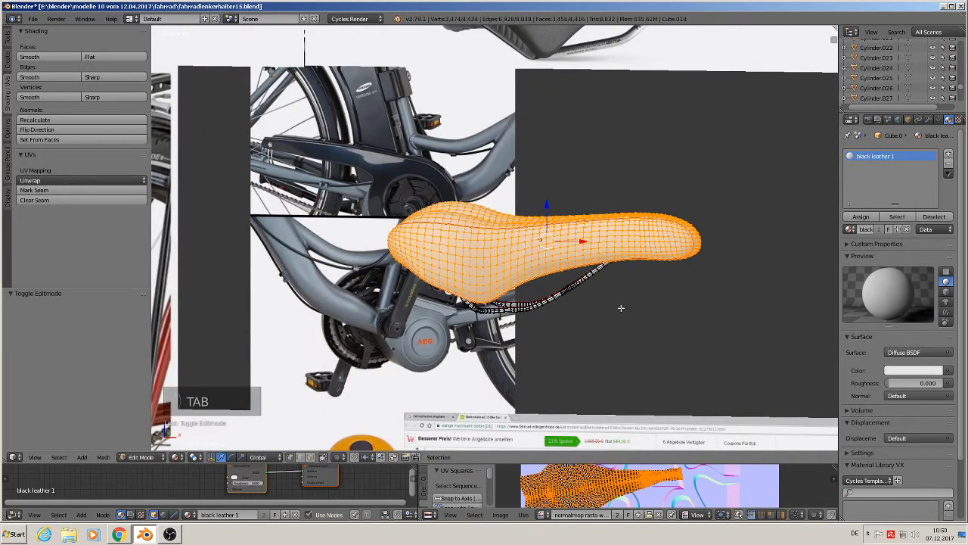
pyautogui.press('a')
pyautogui.press('a')
pyautogui.press('a')
pyautogui.press('a')
pyautogui.press('Tab')
# Step: Add a second material slot to the joined saddle and fill it with the existing "silver rough" material
pyautogui.scroll(-3, 603, 311)
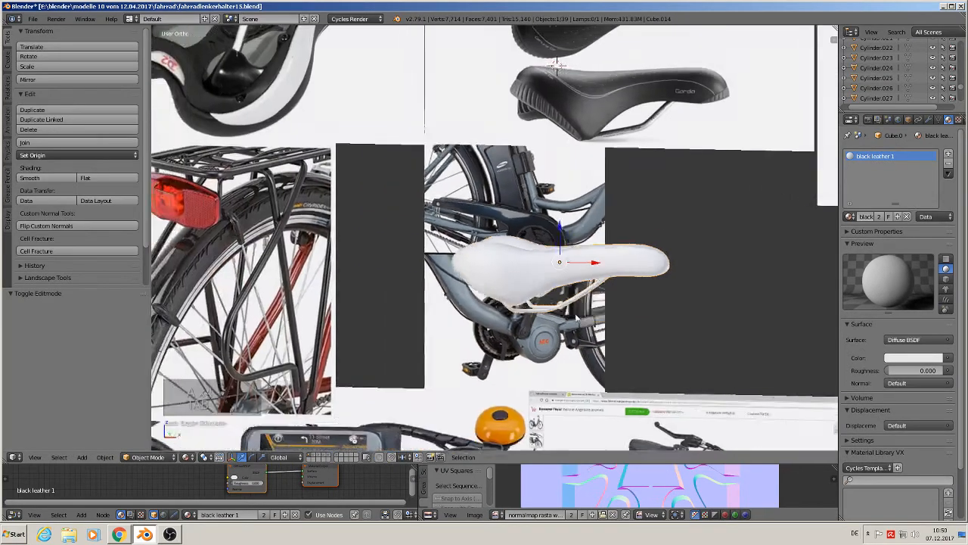
pyautogui.scroll(-4, 558, 315)
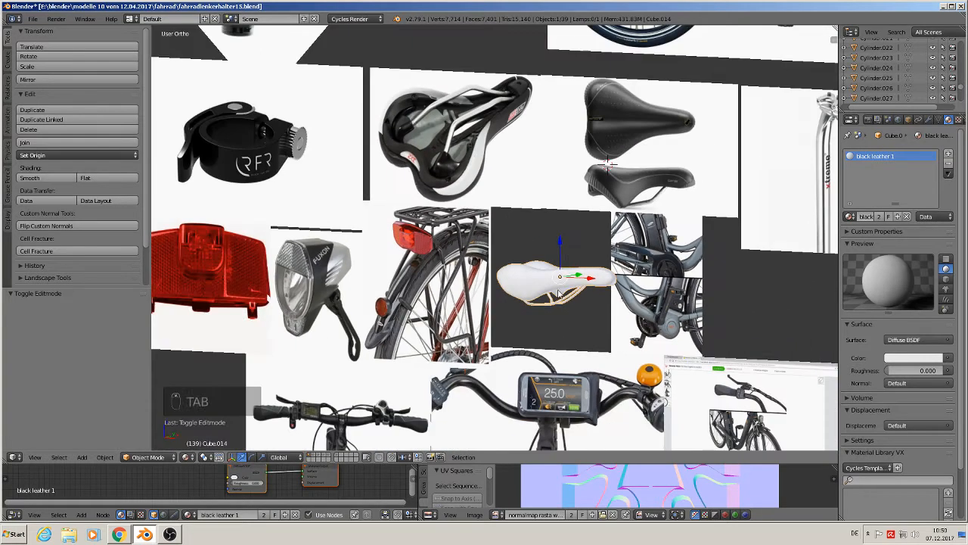
pyautogui.scroll(4, 603, 202)
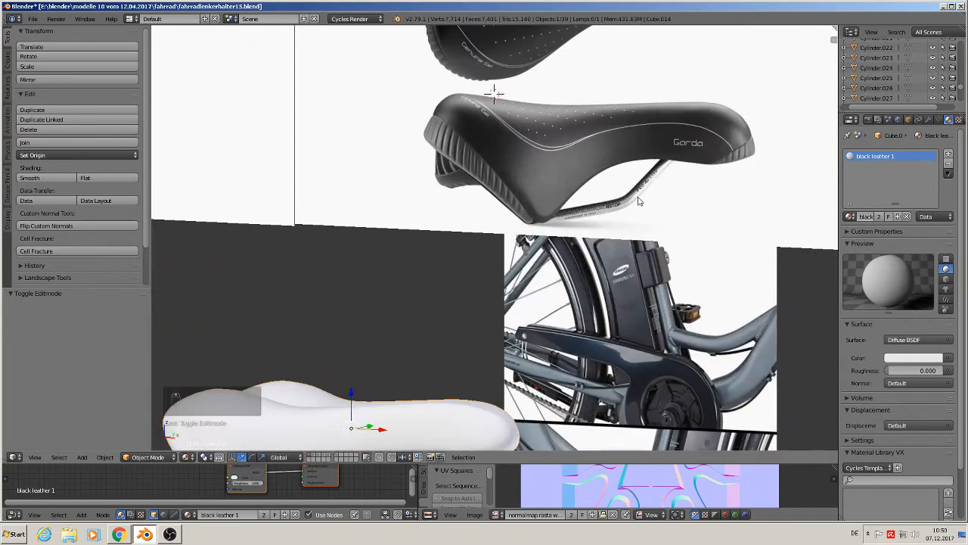
pyautogui.click(950, 154)
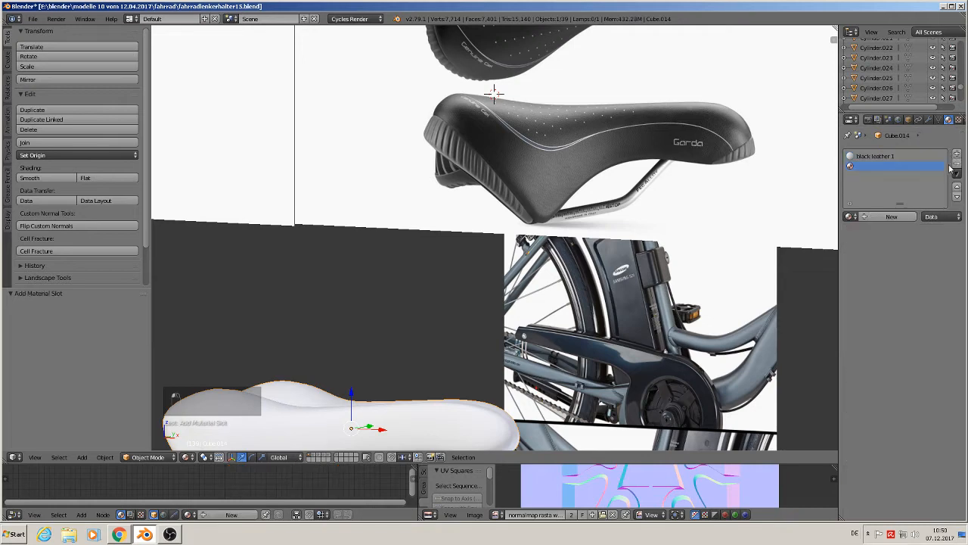
pyautogui.click(849, 217)
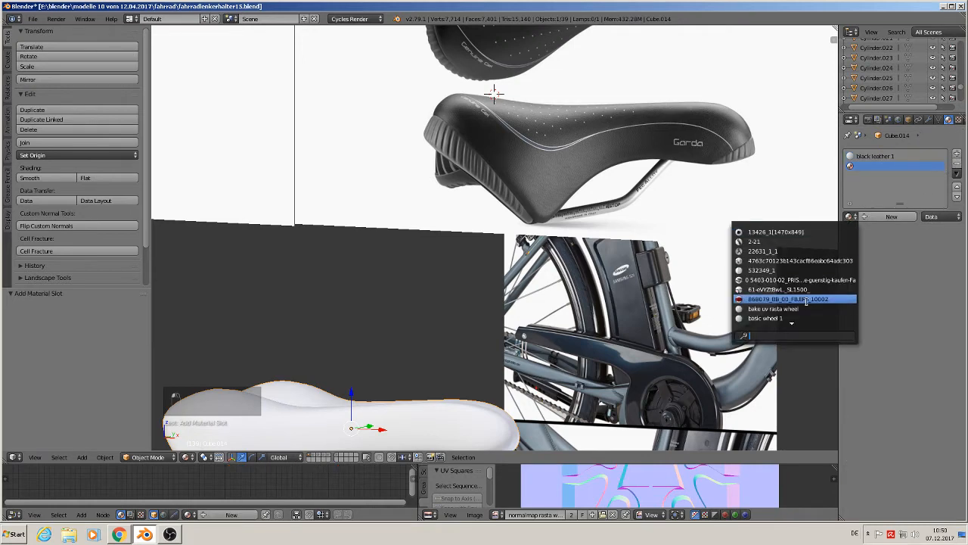
pyautogui.write('SIL')
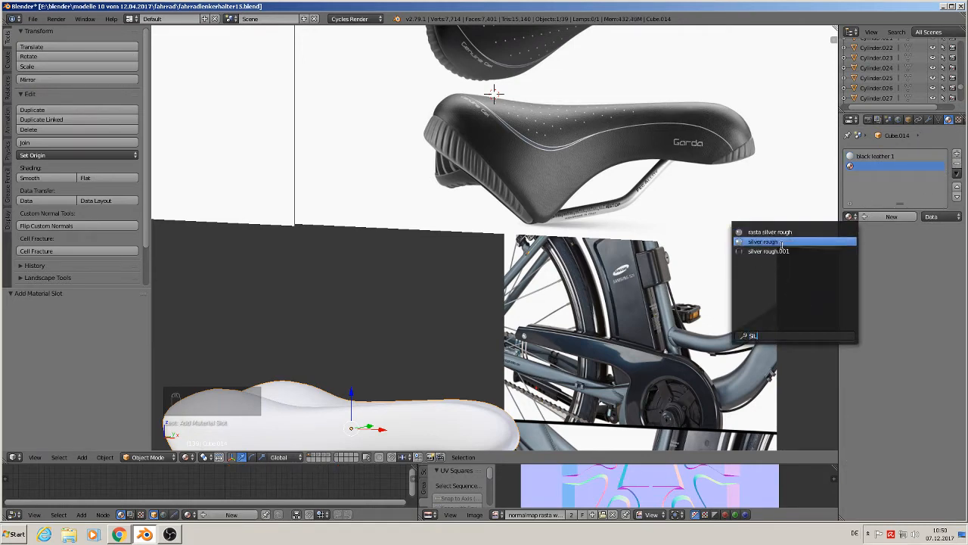
pyautogui.click(781, 242)
# Step: Select the linked geometry of both rails in Edit Mode and assign the "silver rough" material to it
pyautogui.scroll(-3, 518, 384)
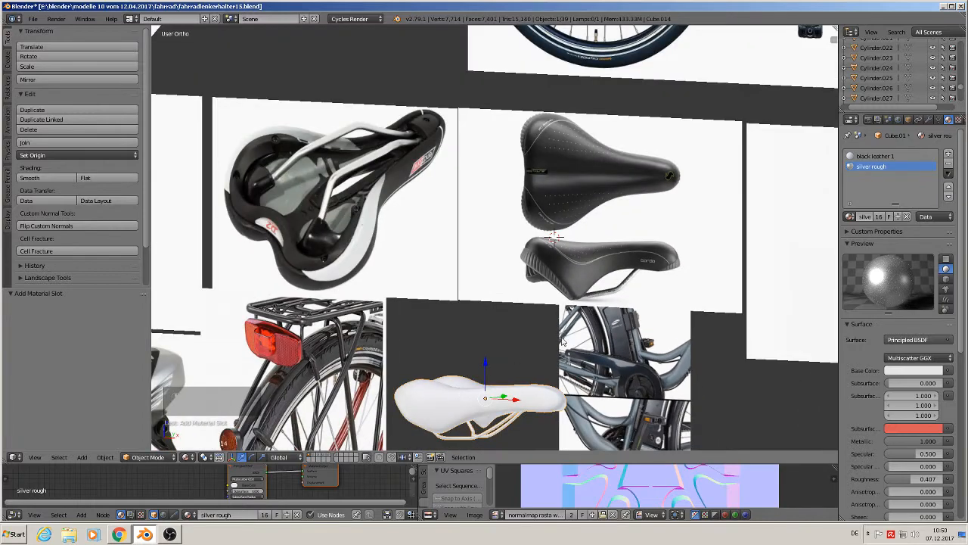
pyautogui.keyDown('shift'); pyautogui.moveTo(531, 369); pyautogui.dragTo(553, 173, button='middle'); pyautogui.keyUp('shift')
pyautogui.scroll(5, 552, 172)
pyautogui.press('Tab')
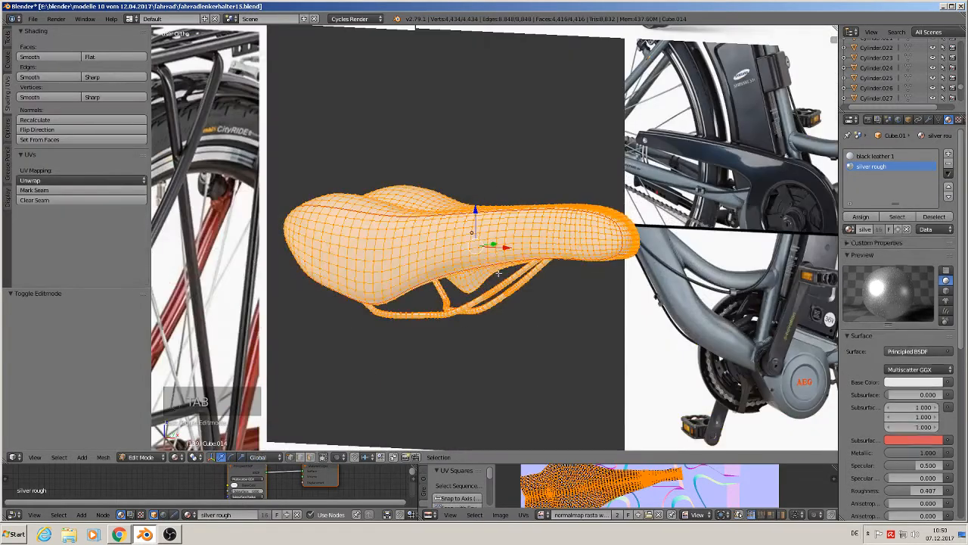
pyautogui.press('a')
pyautogui.press('a')
pyautogui.press('l')
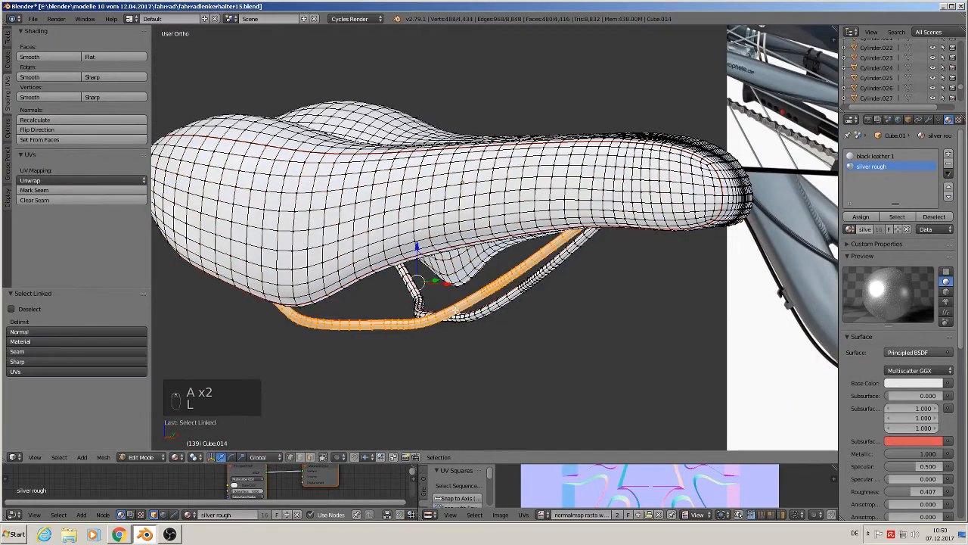
pyautogui.press('l')
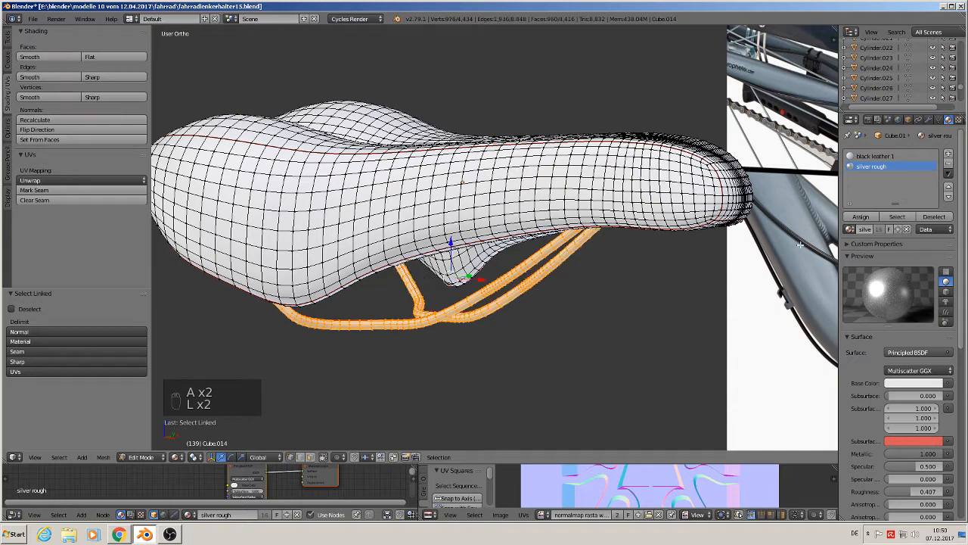
pyautogui.click(861, 217)
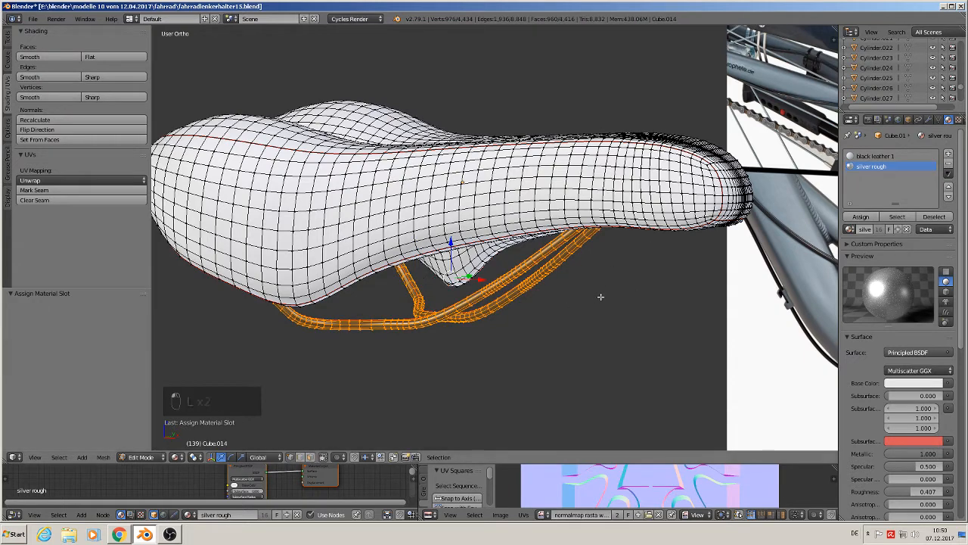
pyautogui.press('Tab')
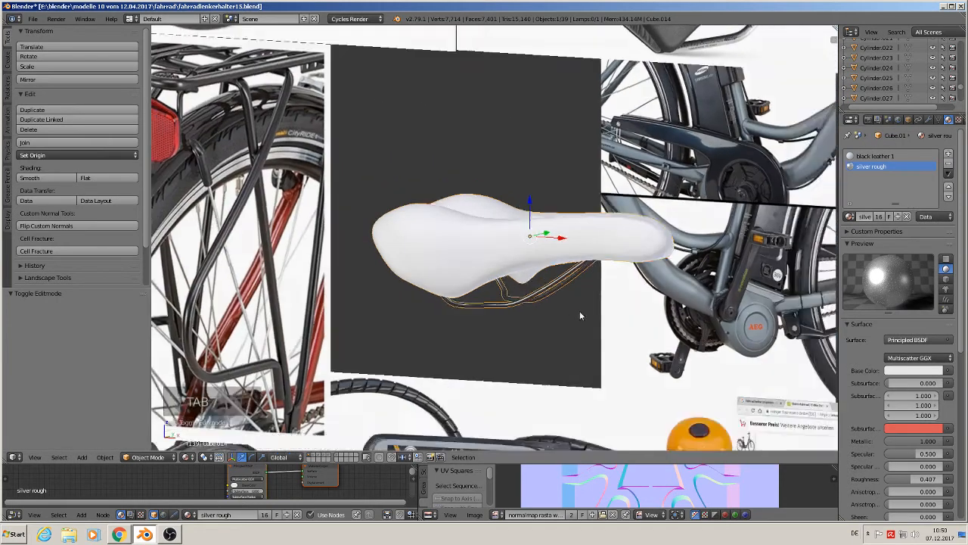
pyautogui.press('KP_1')
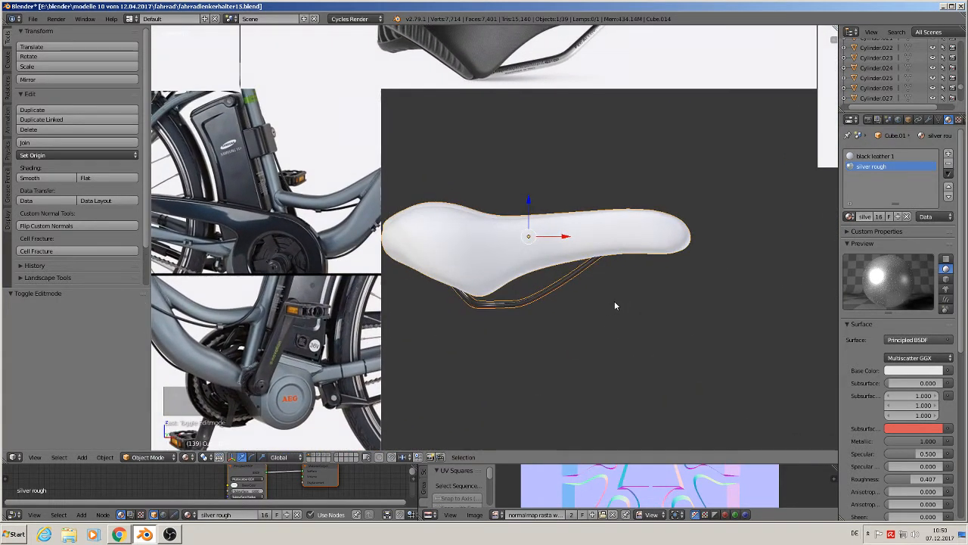
pyautogui.scroll(-5, 616, 300)
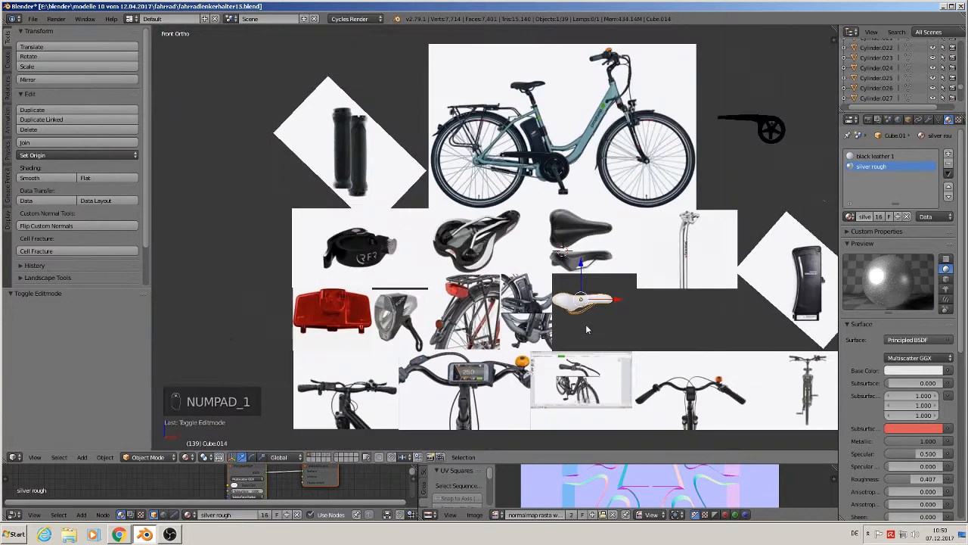
pyautogui.keyDown('shift'); pyautogui.moveTo(678, 300); pyautogui.dragTo(504, 290, button='middle'); pyautogui.keyUp('shift')
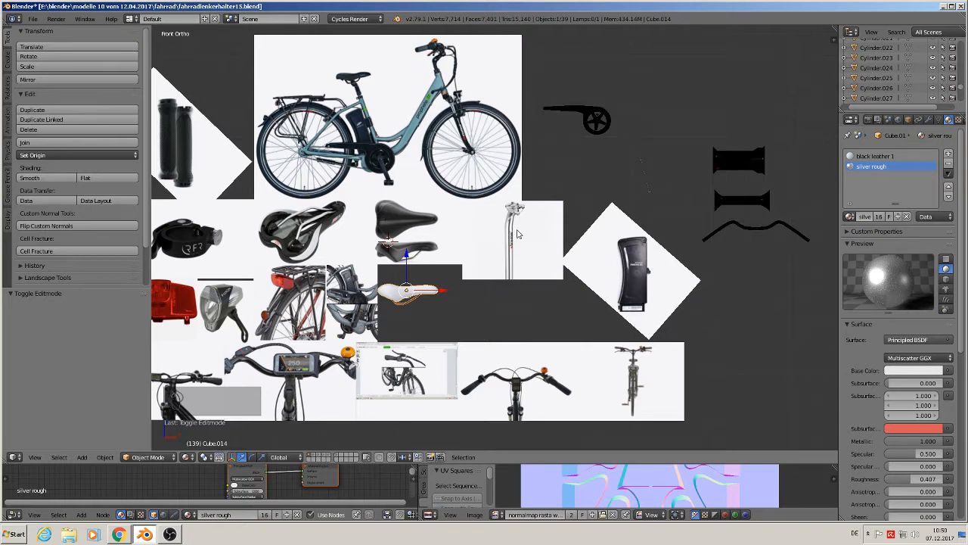
# Step: Switch to Windows Explorer and open the "leder 6349" folder under Komerzielle Texturen, Stoffe, Leder
pyautogui.click(944, 7)
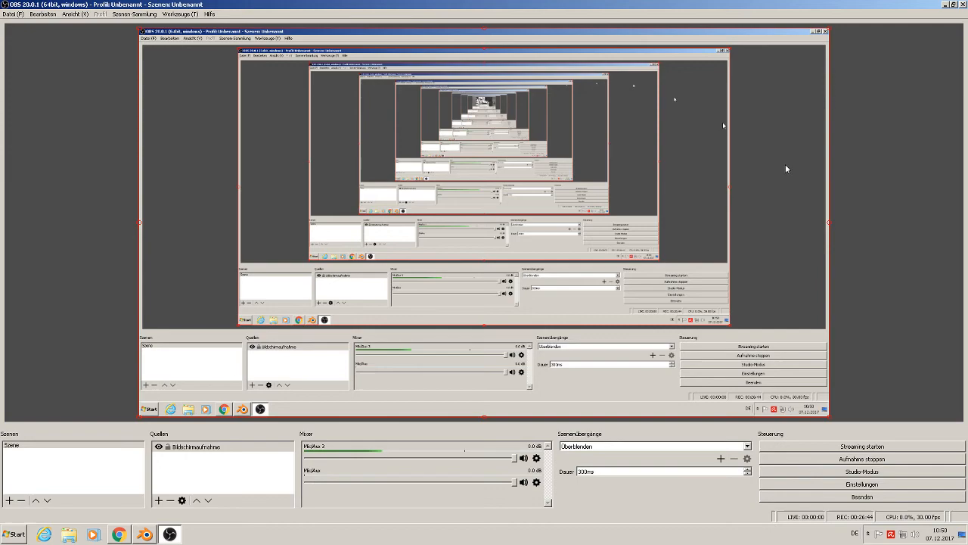
pyautogui.click(947, 6)
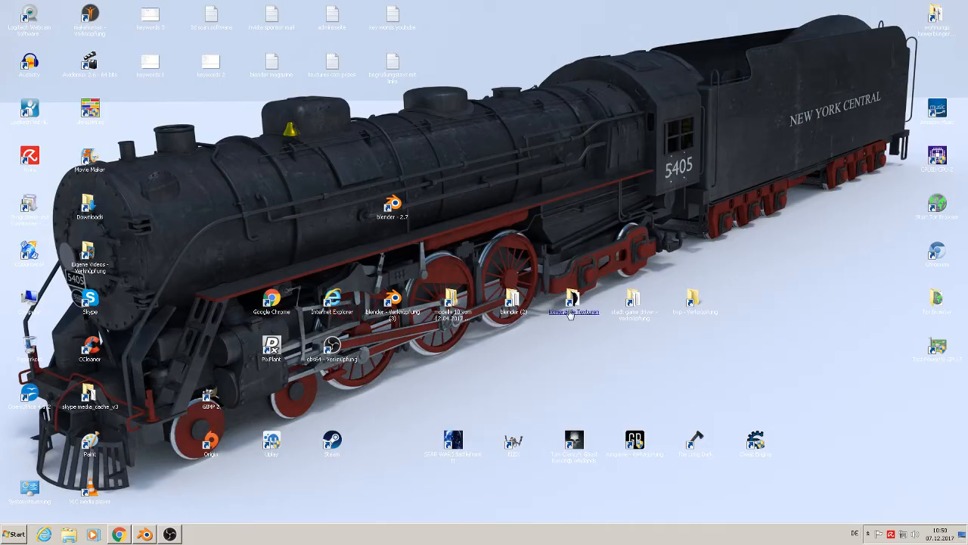
pyautogui.doubleClick(571, 311)
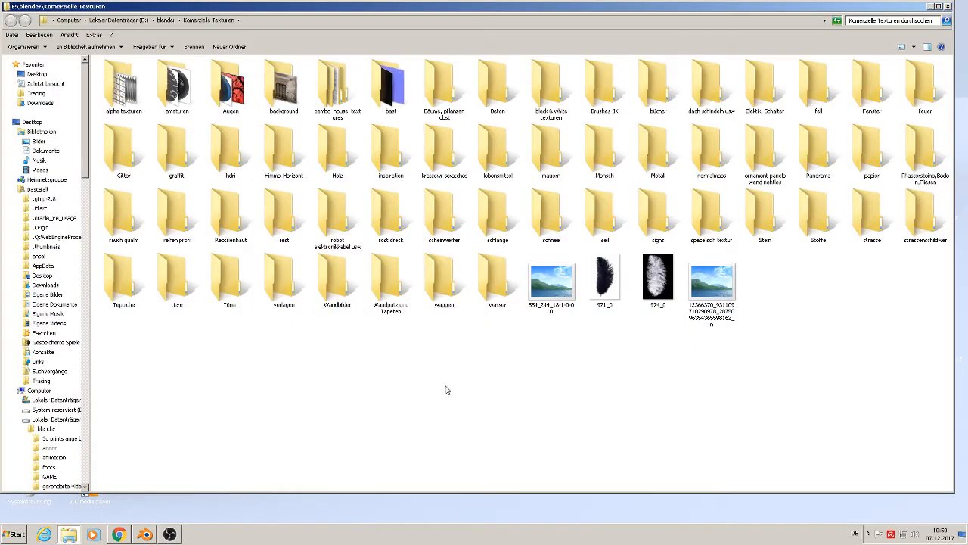
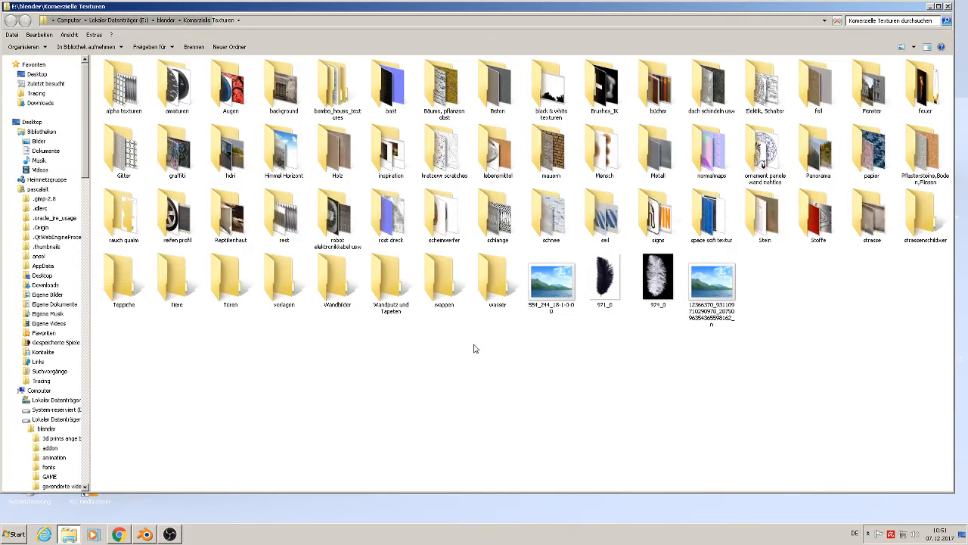
pyautogui.doubleClick(818, 218)
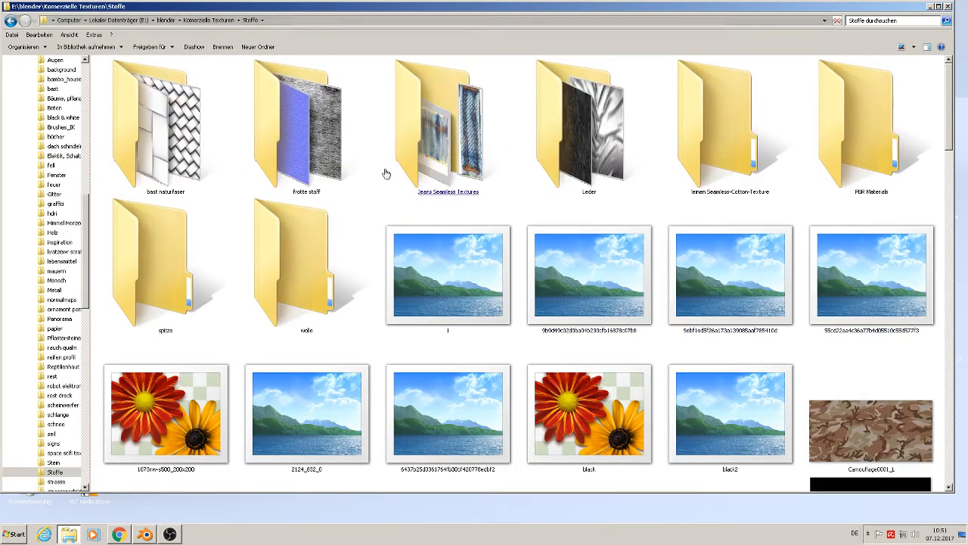
pyautogui.doubleClick(584, 174)
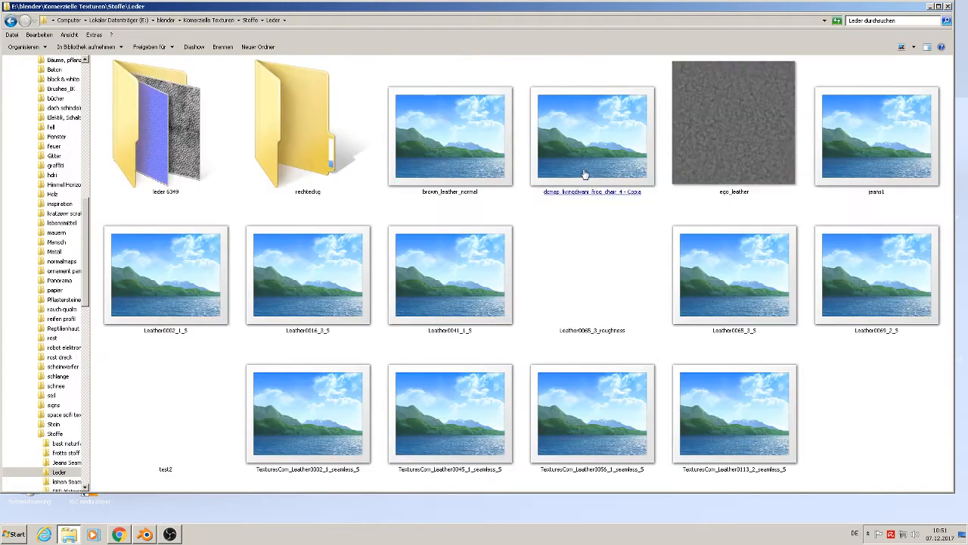
pyautogui.doubleClick(180, 160)
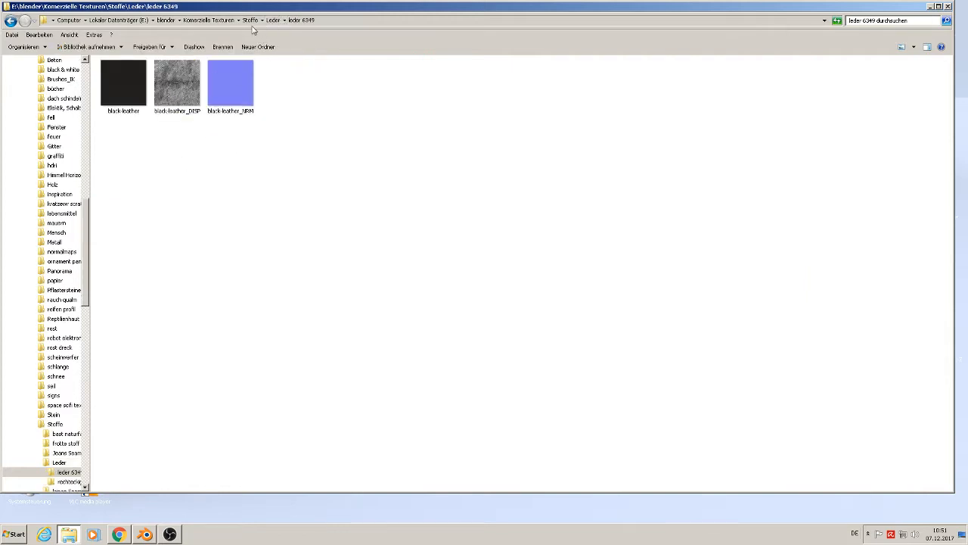
# Step: Display the leather textures as extra large icons and examine the displacement and normal maps
pyautogui.click(913, 47)
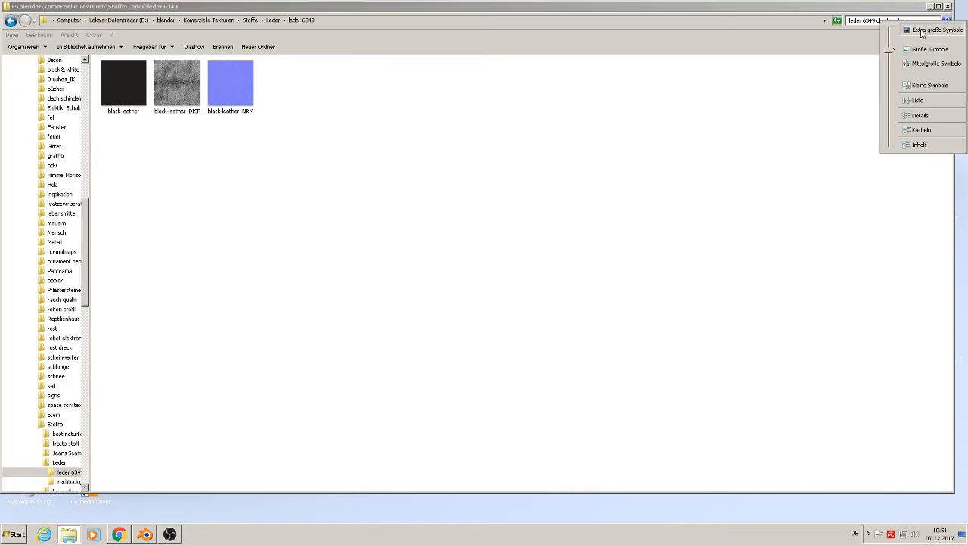
pyautogui.click(927, 29)
pyautogui.click(387, 174)
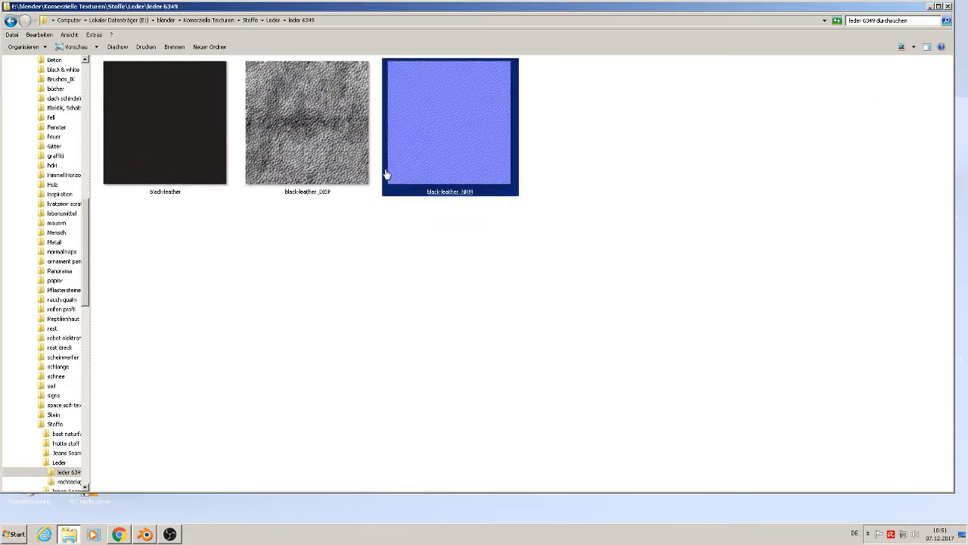
pyautogui.click(298, 125)
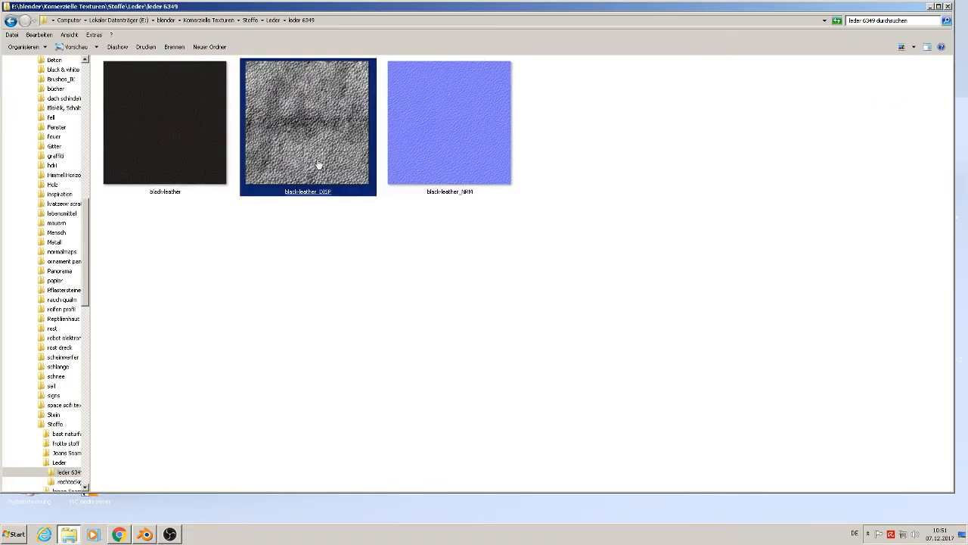
# Step: Copy the black-leather and black-leather_NRM image files
pyautogui.click(482, 138)
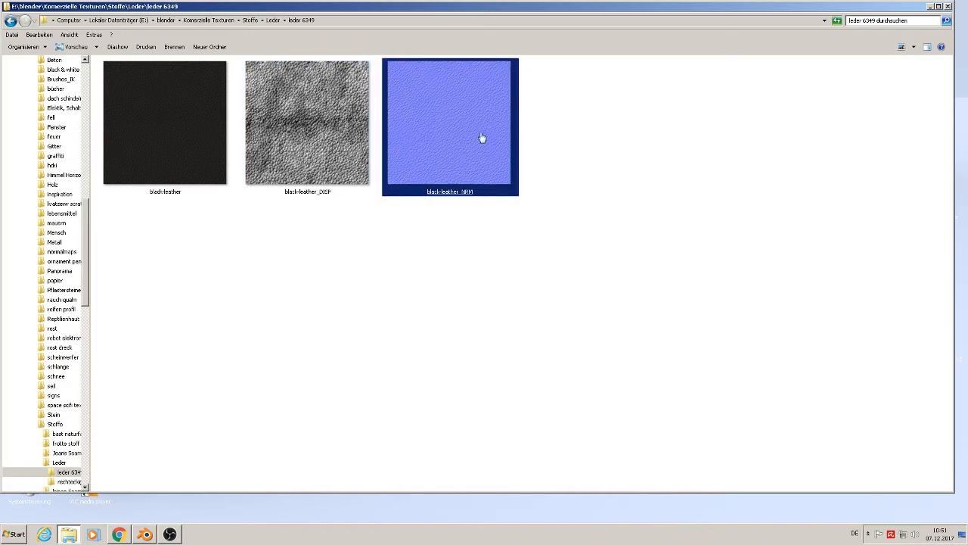
pyautogui.keyDown('ctrl'); pyautogui.click(162, 144); pyautogui.keyUp('ctrl')
pyautogui.rightClick(162, 145)
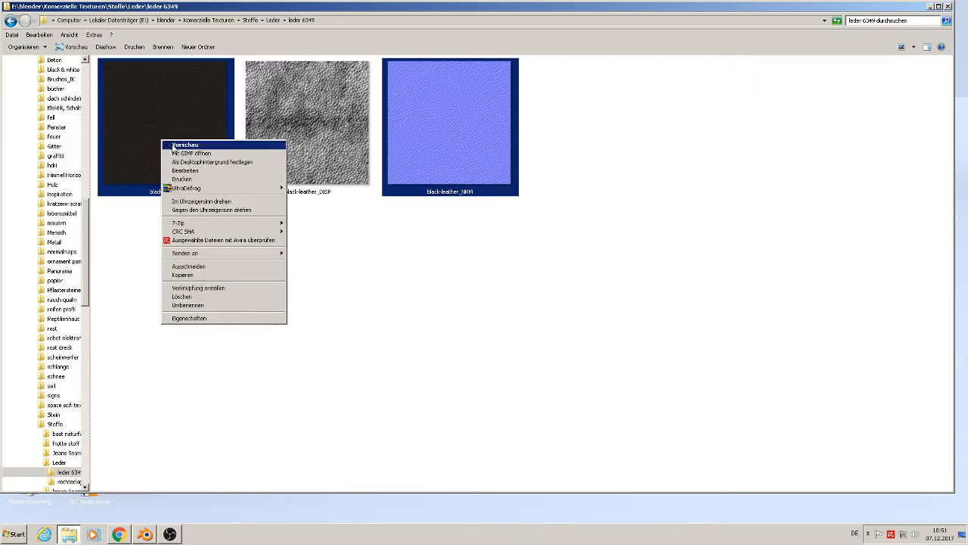
pyautogui.click(203, 275)
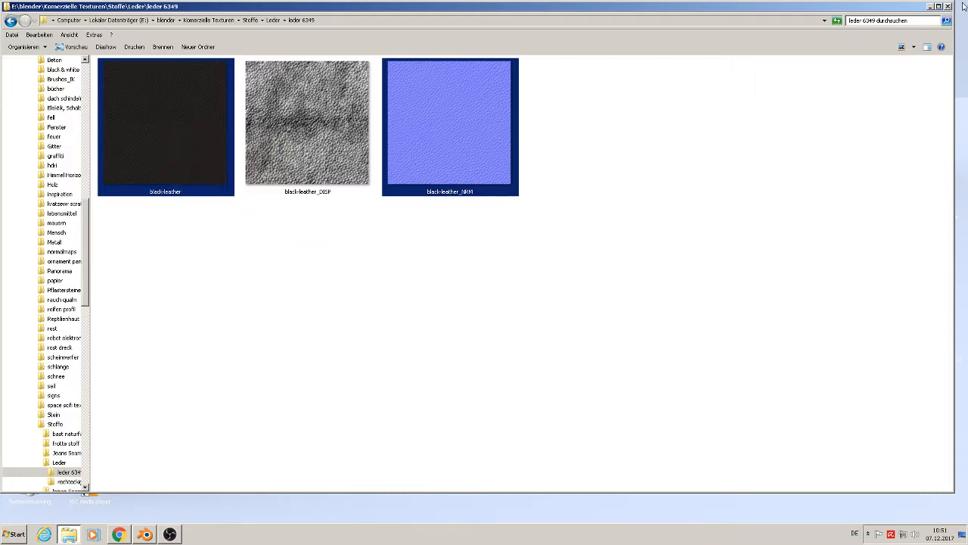
# Step: Open the textures folder inside "fahrrad" in the "modelle 10 vom 12.04.2017" project directory
pyautogui.click(930, 7)
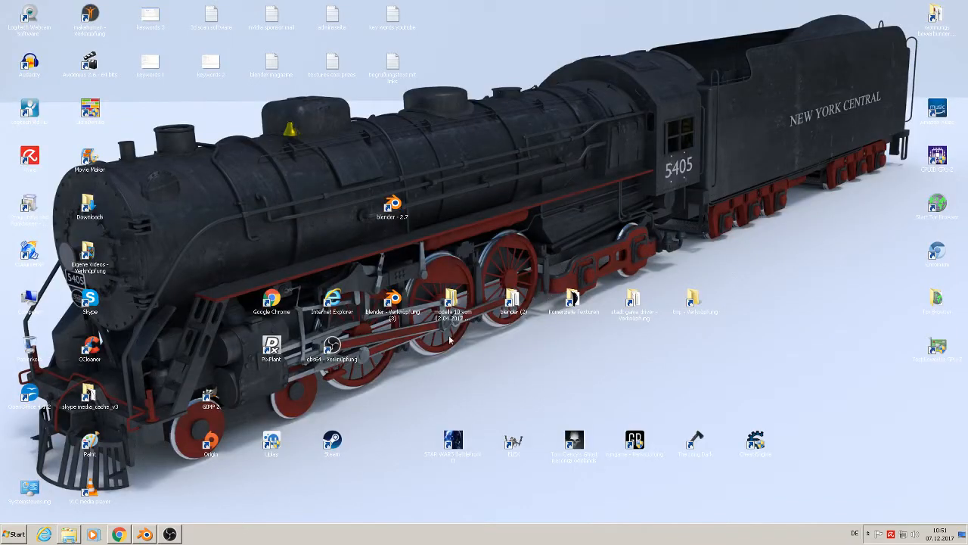
pyautogui.click(69, 534)
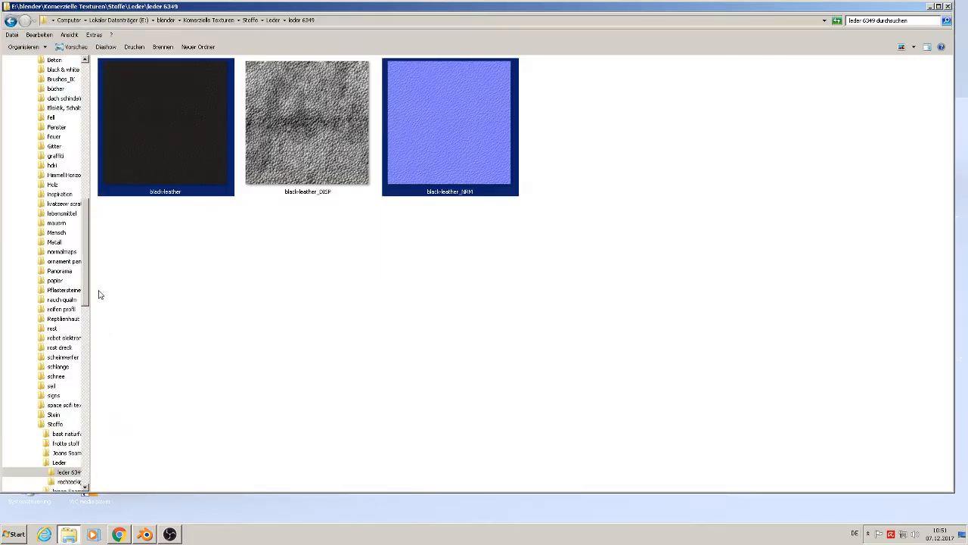
pyautogui.moveTo(87, 274); pyautogui.dragTo(108, 380)
pyautogui.click(63, 367)
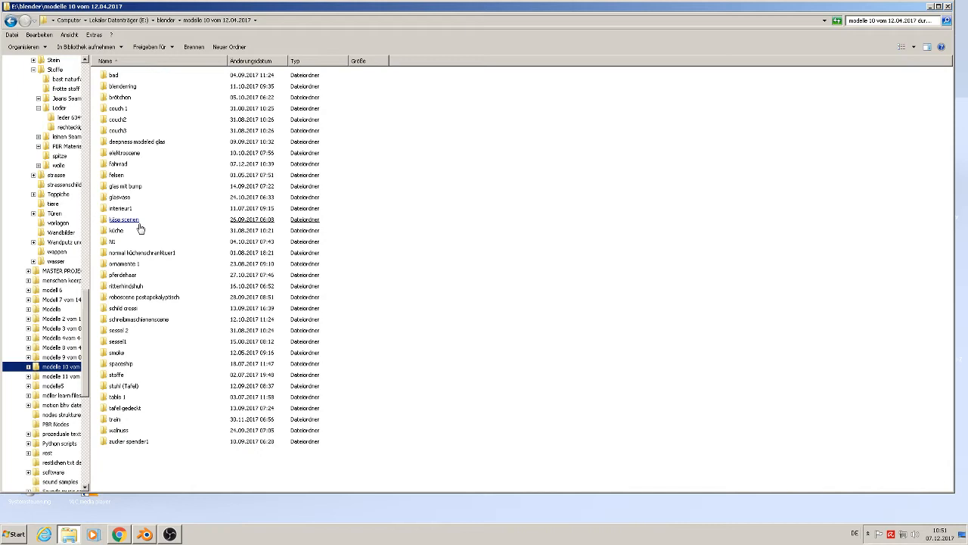
pyautogui.doubleClick(124, 164)
pyautogui.doubleClick(119, 86)
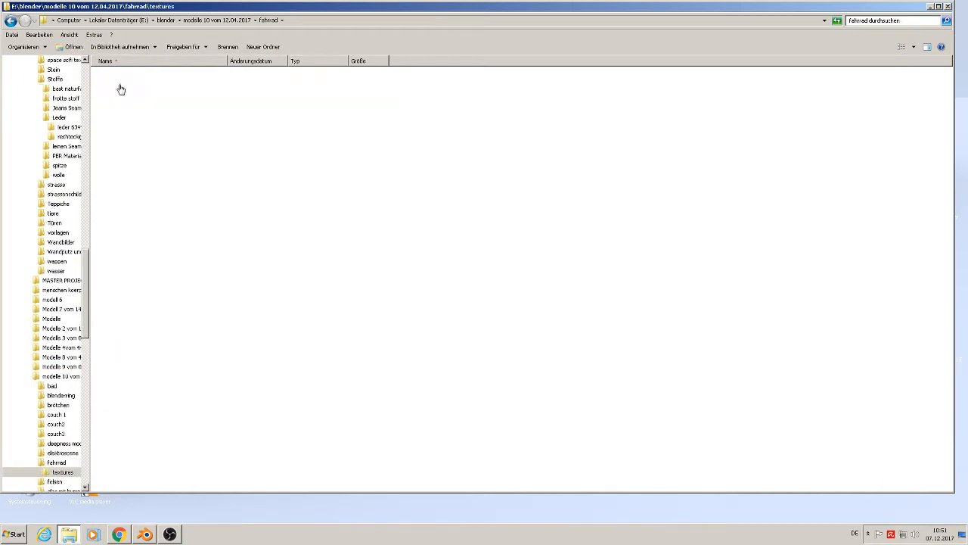
# Step: Paste the copied black leather images into the fahrrad textures folder, close the folder window and switch back to Blender
pyautogui.rightClick(236, 170)
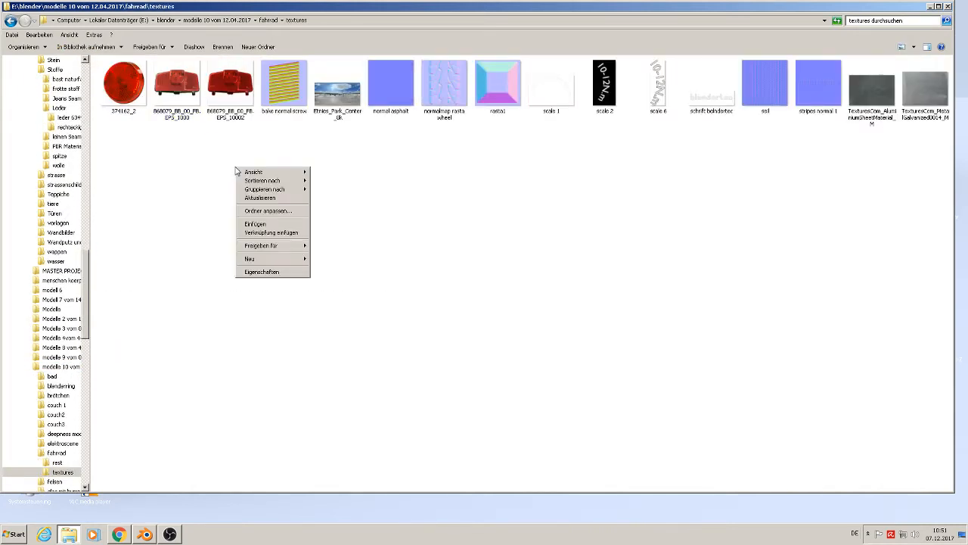
pyautogui.click(257, 224)
pyautogui.click(407, 212)
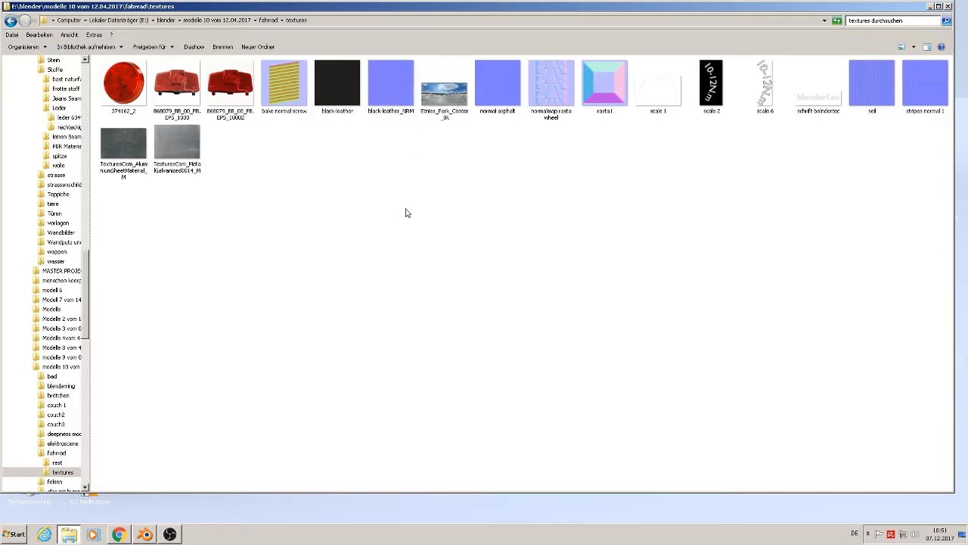
pyautogui.click(949, 7)
pyautogui.click(172, 535)
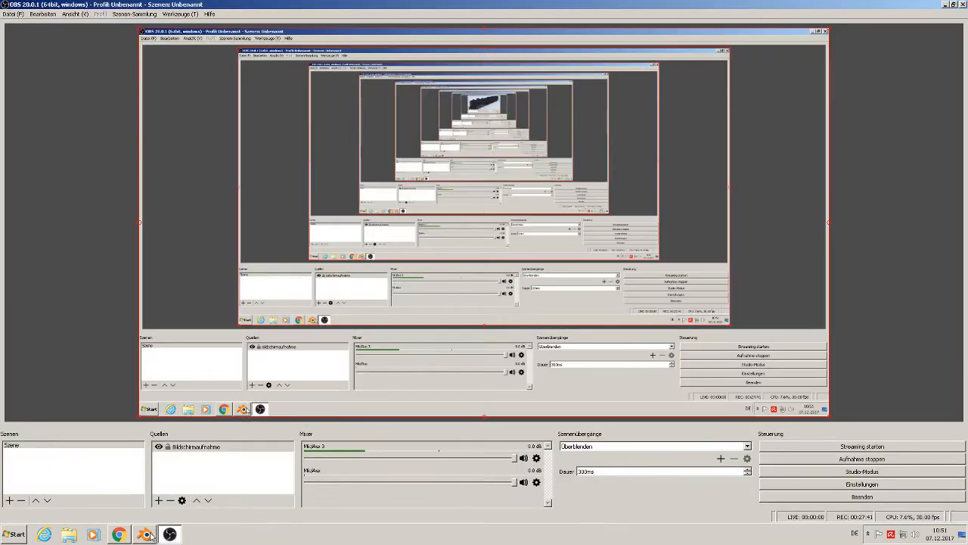
pyautogui.click(146, 534)
# Step: Enlarge the node editor and set the surface of the saddle's "black leather 1" material to Principled BSDF
pyautogui.scroll(3, 604, 247)
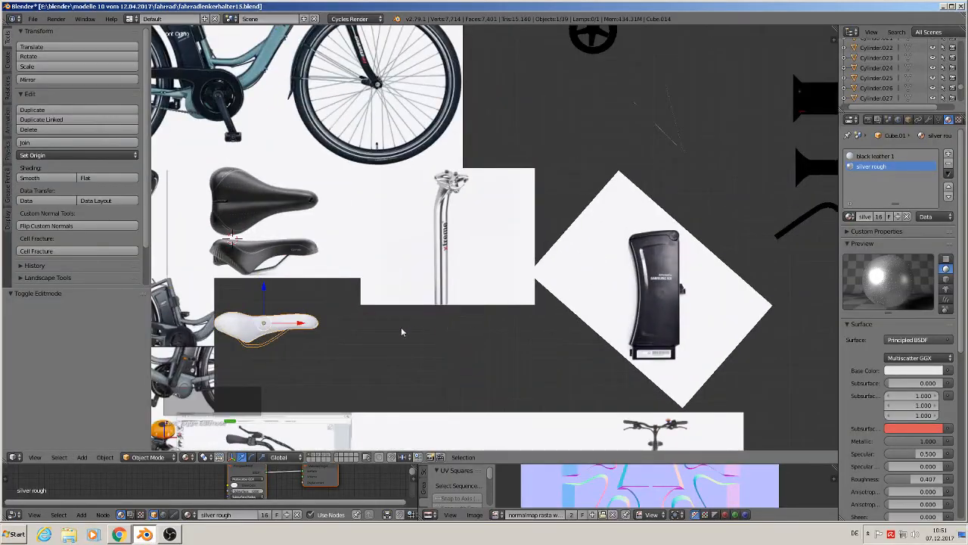
pyautogui.keyDown('shift'); pyautogui.moveTo(401, 329); pyautogui.dragTo(592, 299, button='middle'); pyautogui.keyUp('shift')
pyautogui.click(876, 156)
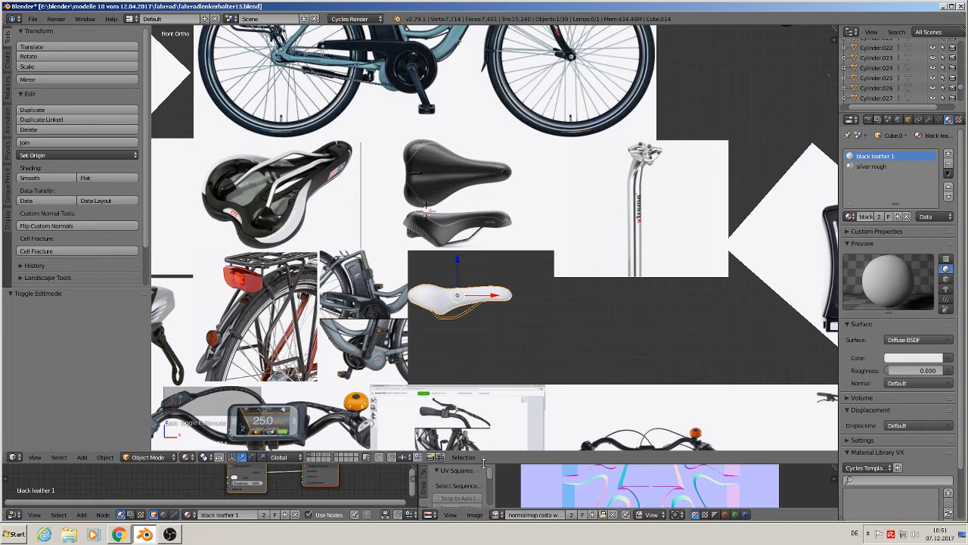
pyautogui.moveTo(485, 463); pyautogui.dragTo(485, 327)
pyautogui.click(911, 340)
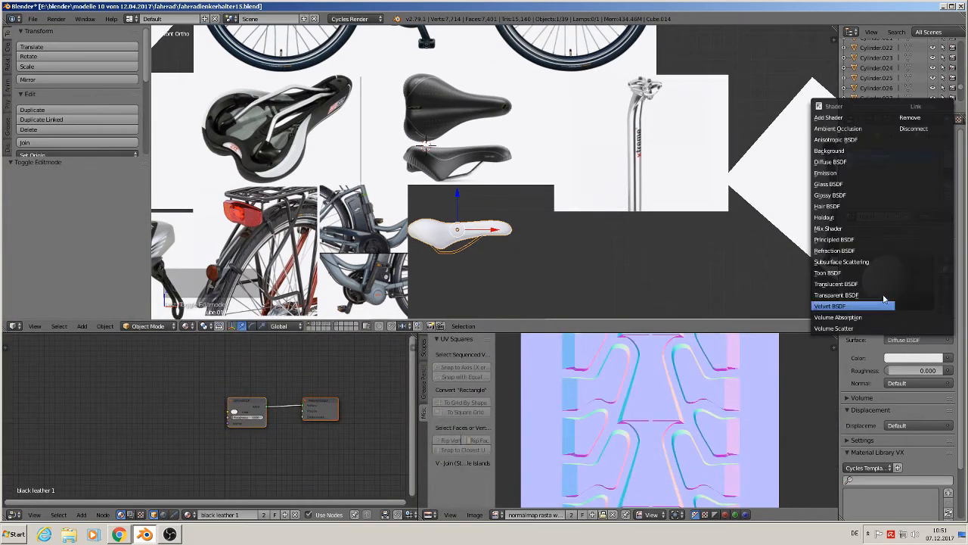
pyautogui.click(886, 241)
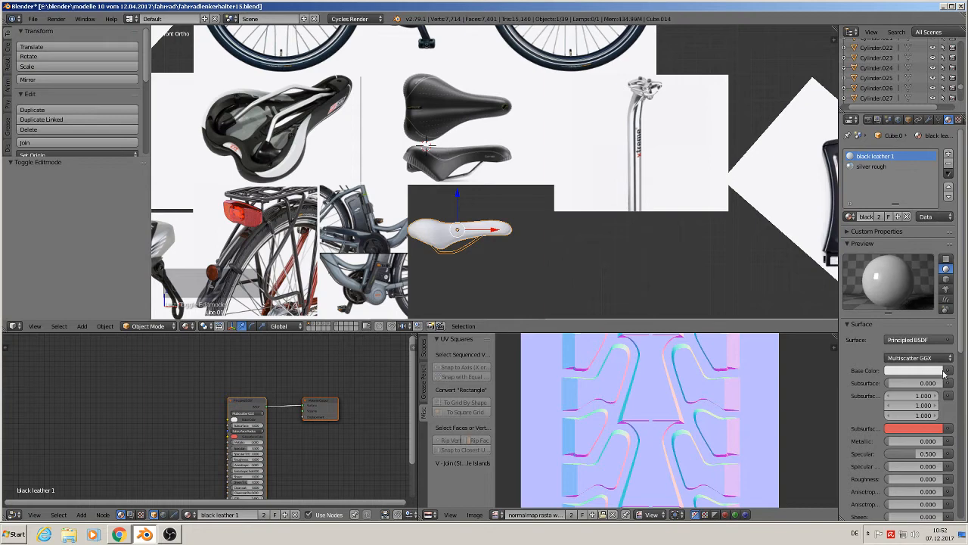
# Step: Assign an Image Texture to the material's base color, loading black-leather.jpg from the textures folder, and inspect the saddle
pyautogui.click(948, 372)
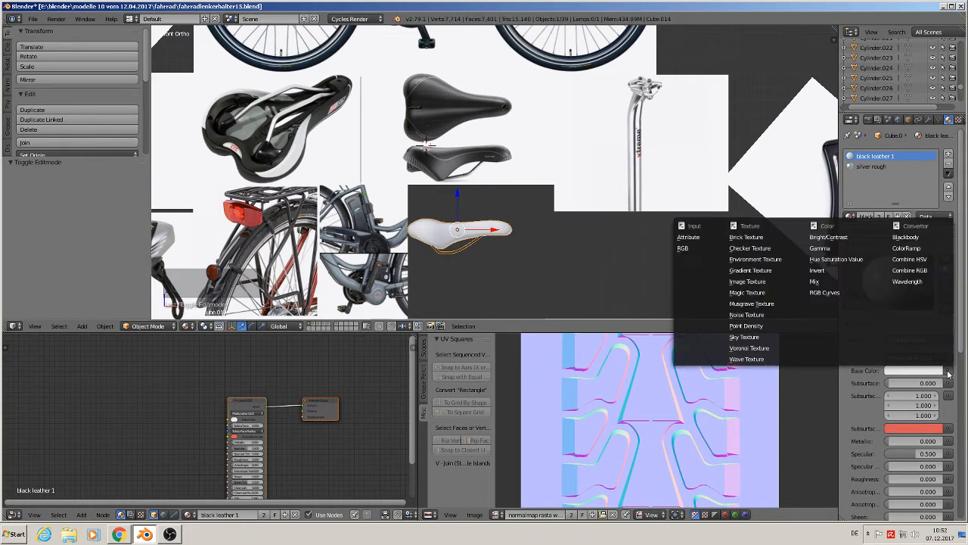
pyautogui.click(771, 284)
pyautogui.click(928, 384)
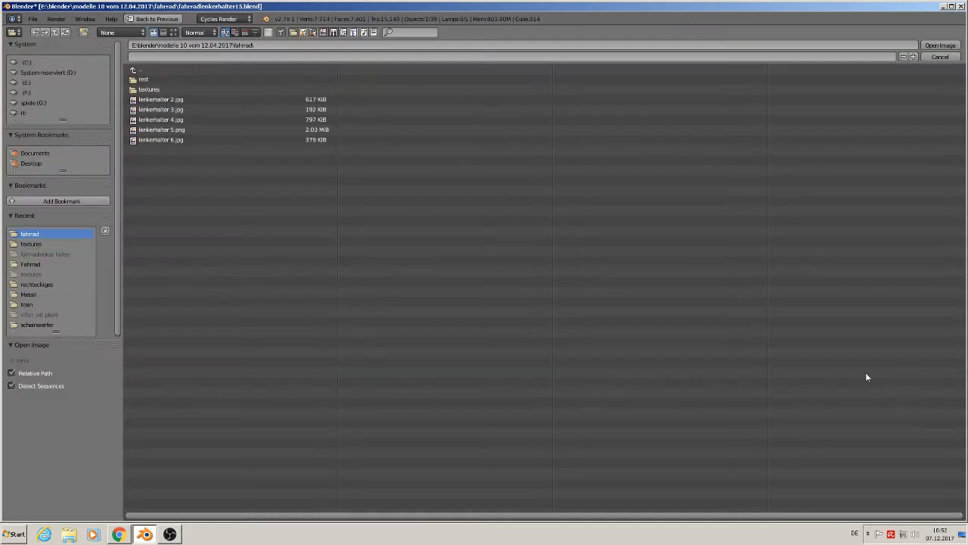
pyautogui.click(149, 90)
pyautogui.click(174, 32)
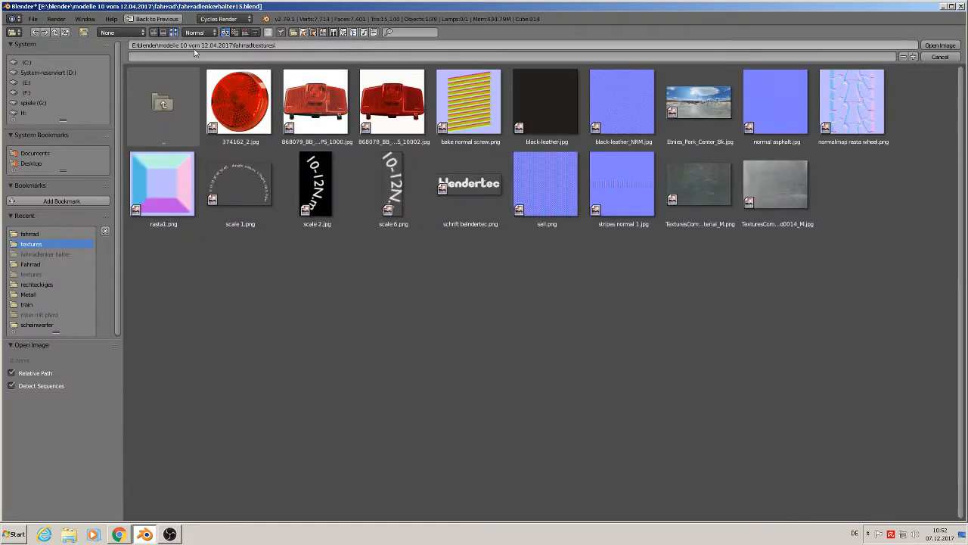
pyautogui.doubleClick(543, 116)
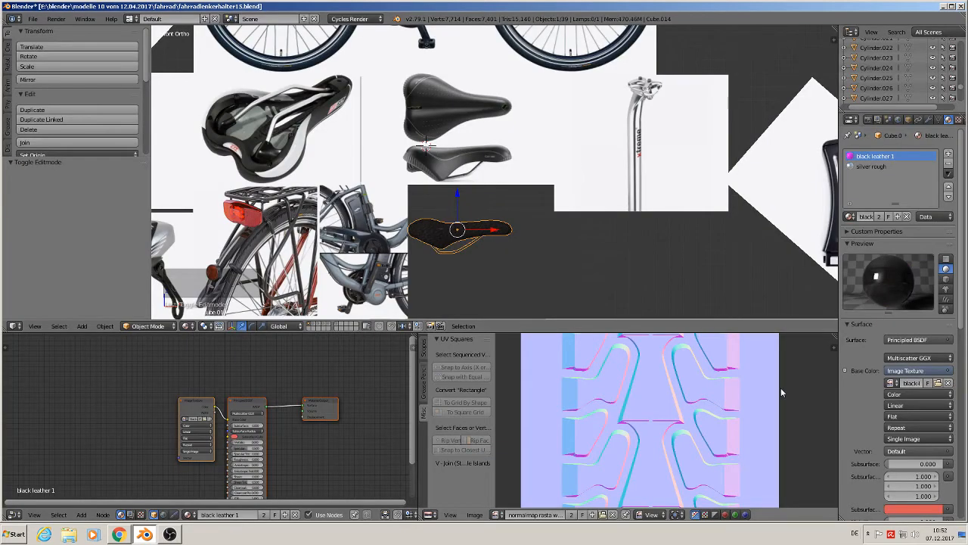
pyautogui.scroll(6, 505, 261)
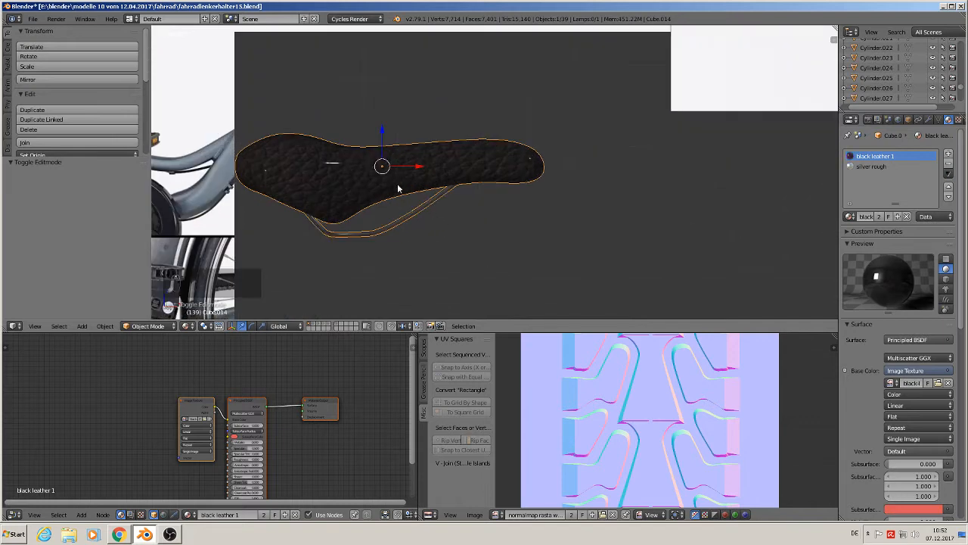
pyautogui.scroll(-3, 378, 206)
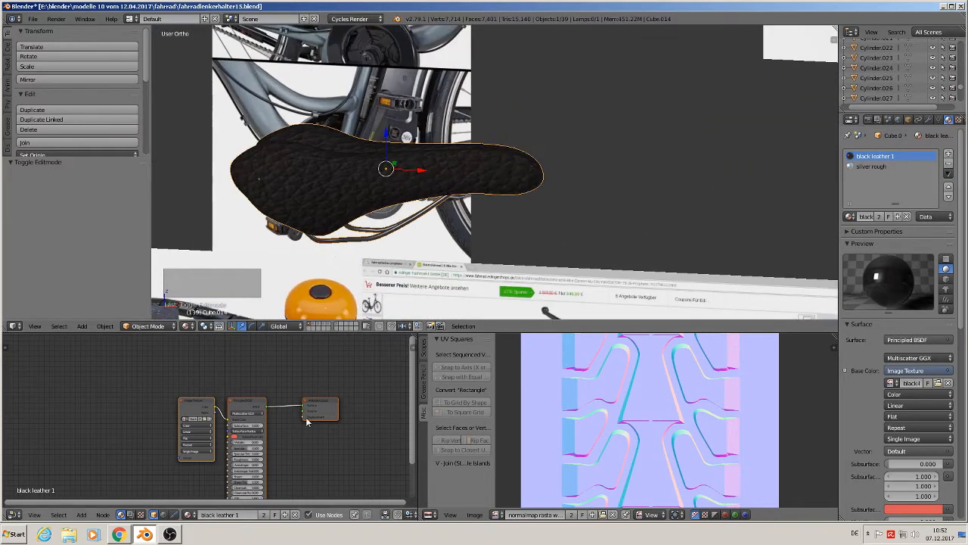
# Step: Add a Texture Coordinate node ahead of the Image Texture node in the "black leather 1" material
pyautogui.moveTo(368, 436); pyautogui.dragTo(18, 394, button='middle')
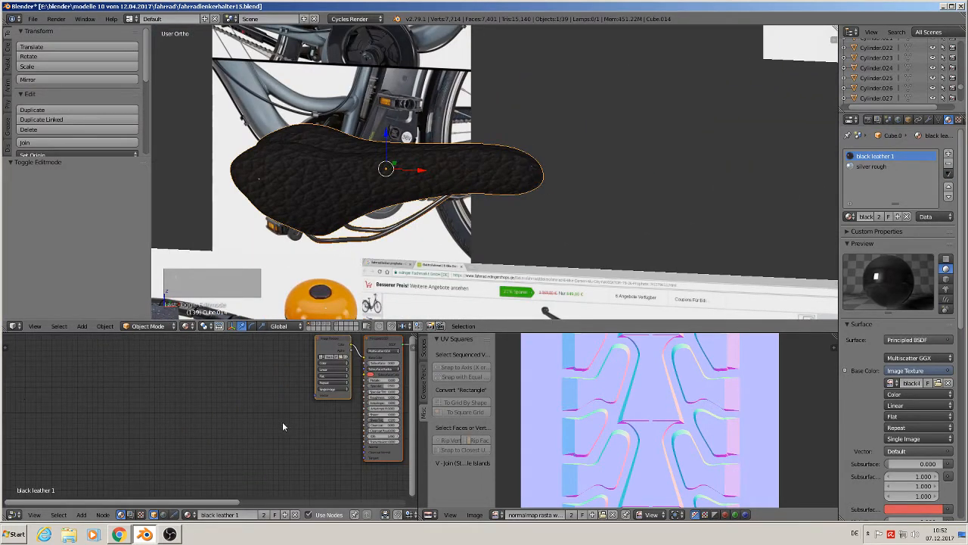
pyautogui.moveTo(263, 425); pyautogui.dragTo(235, 455, button='middle')
pyautogui.scroll(-2, 107, 481)
pyautogui.click(81, 515)
pyautogui.moveTo(106, 495)
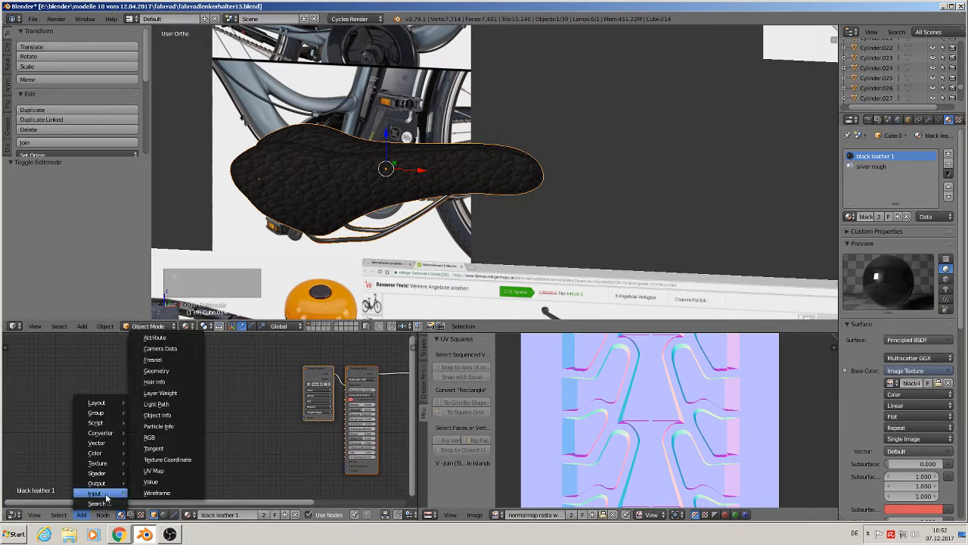
pyautogui.click(174, 481)
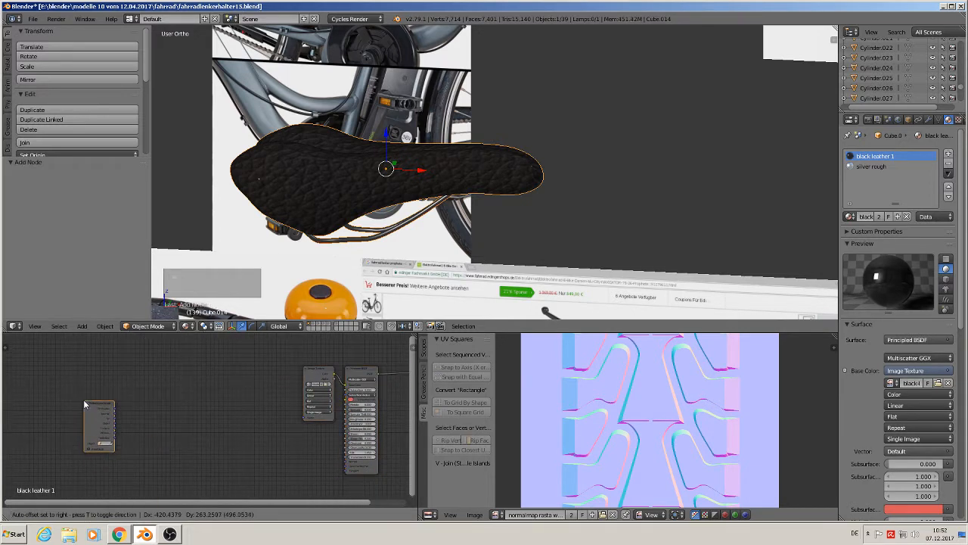
# Step: Place the Texture Coordinate node in the black leather 1 material and add a Mapping node beside it
pyautogui.click(96, 431)
pyautogui.click(81, 515)
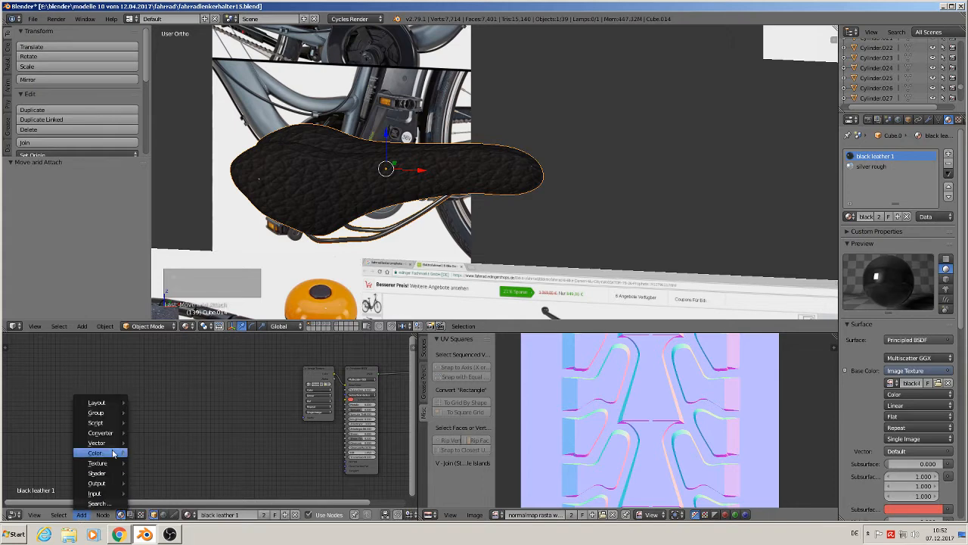
pyautogui.moveTo(113, 444)
pyautogui.click(164, 458)
pyautogui.click(174, 425)
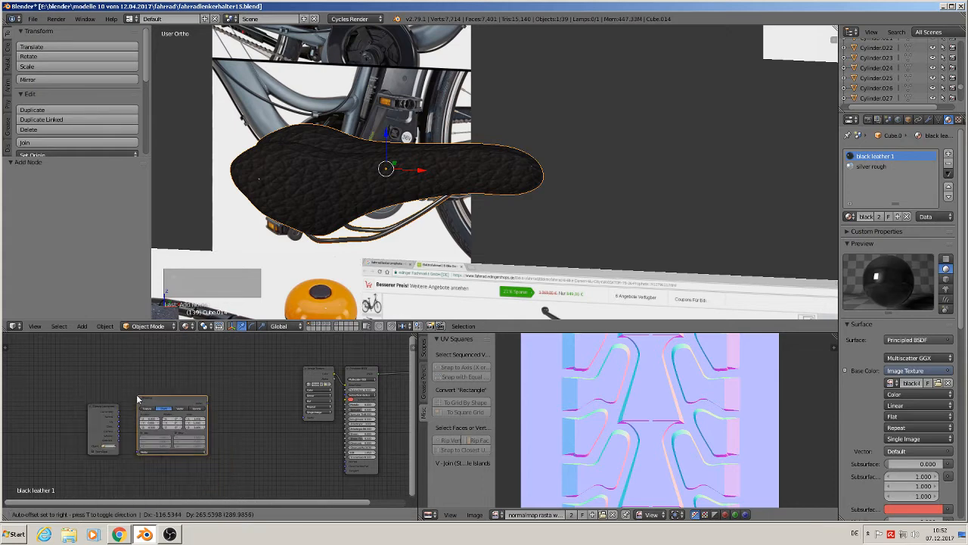
# Step: Add a new Image Texture node beside the Mapping node
pyautogui.scroll(2, 176, 425)
pyautogui.scroll(4, 177, 425)
pyautogui.moveTo(262, 444); pyautogui.dragTo(219, 425, button='middle')
pyautogui.scroll(-3, 217, 429)
pyautogui.moveTo(304, 436); pyautogui.dragTo(249, 459, button='middle')
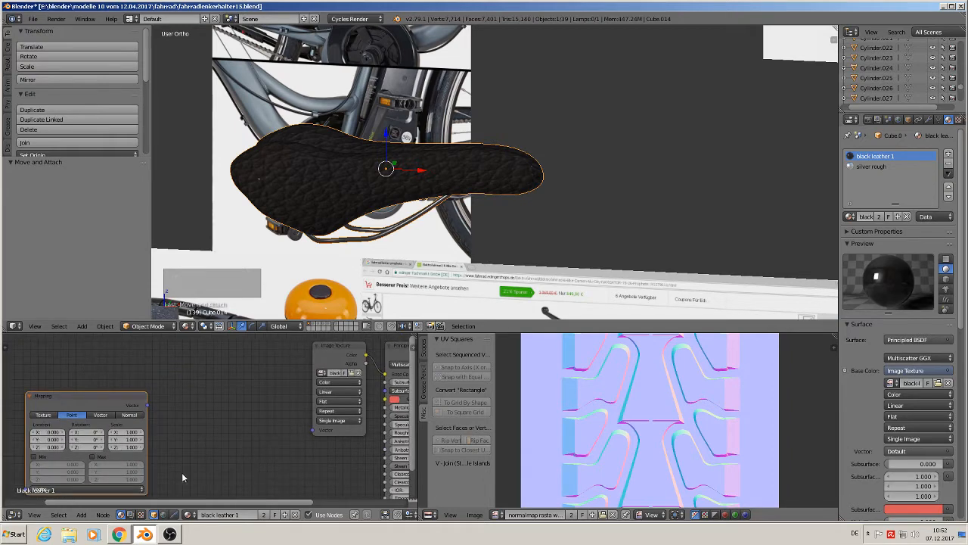
pyautogui.click(81, 514)
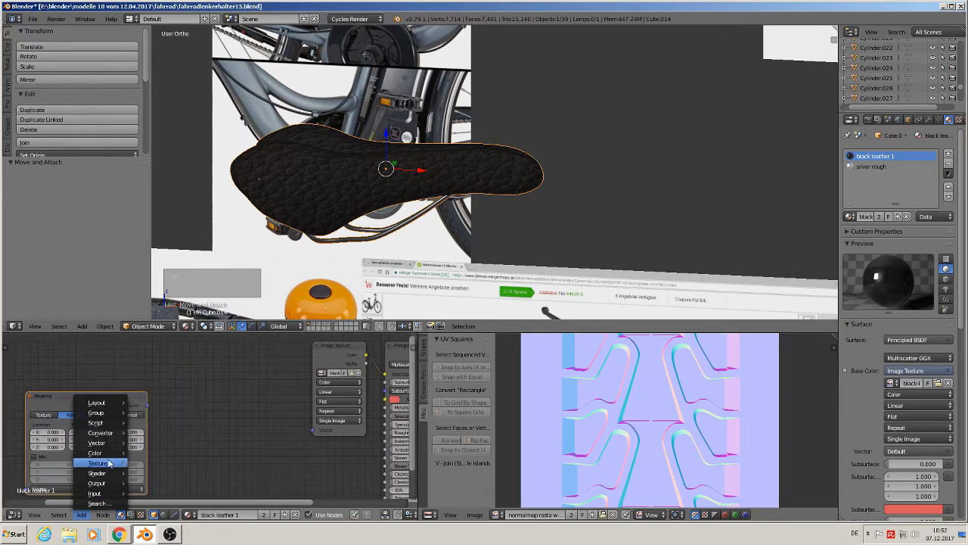
pyautogui.moveTo(102, 462)
pyautogui.click(161, 384)
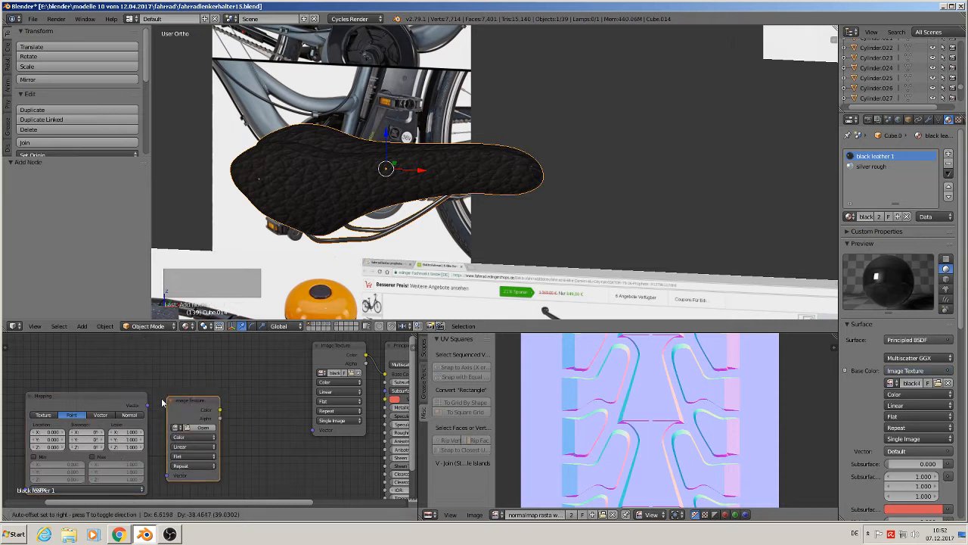
pyautogui.click(166, 396)
# Step: Add a Normal Map node beside the new Image Texture and move the existing leather texture node upward, out of the way
pyautogui.click(81, 514)
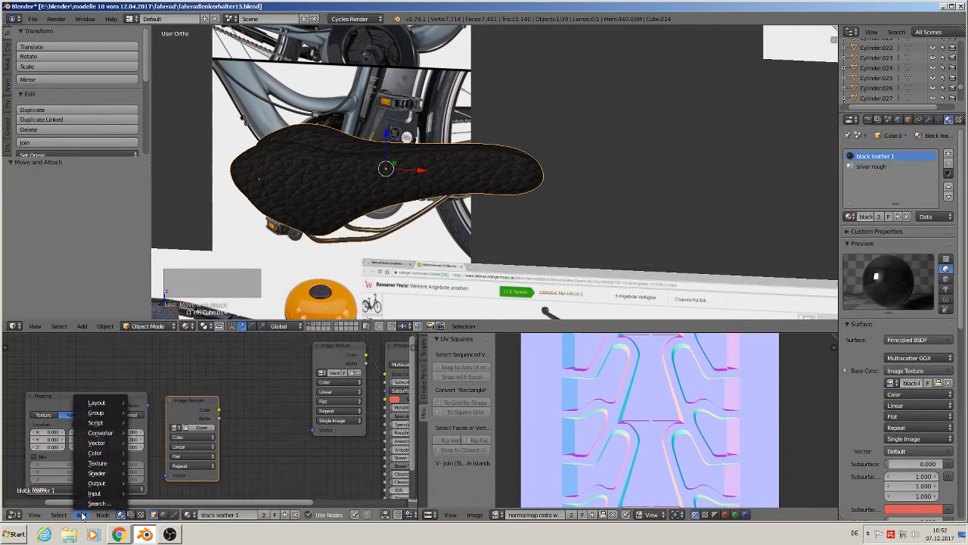
pyautogui.moveTo(97, 442)
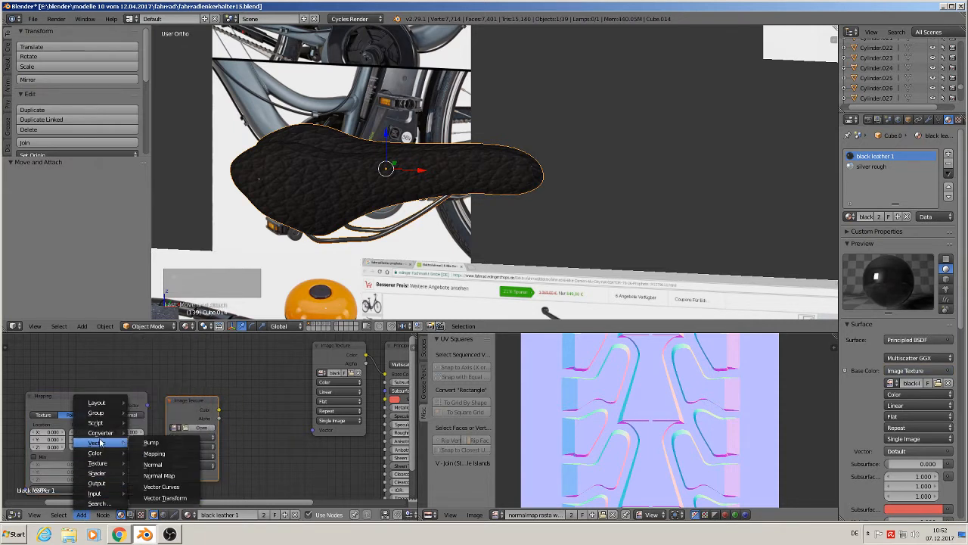
pyautogui.click(173, 475)
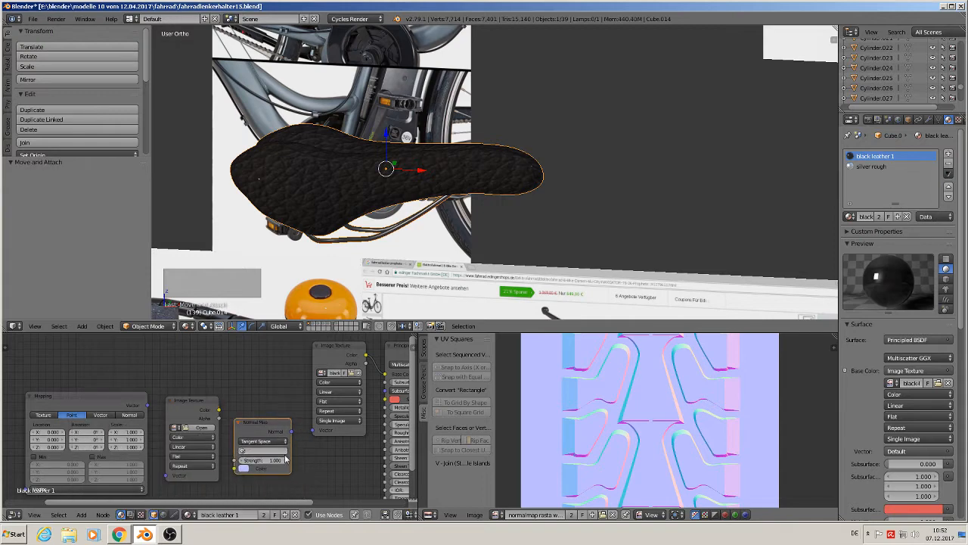
pyautogui.moveTo(343, 354); pyautogui.dragTo(345, 438)
# Step: Link the UV output to the Mapping node, set its type to Texture, and connect it to the new Image Texture's Vector input
pyautogui.scroll(3, 227, 424)
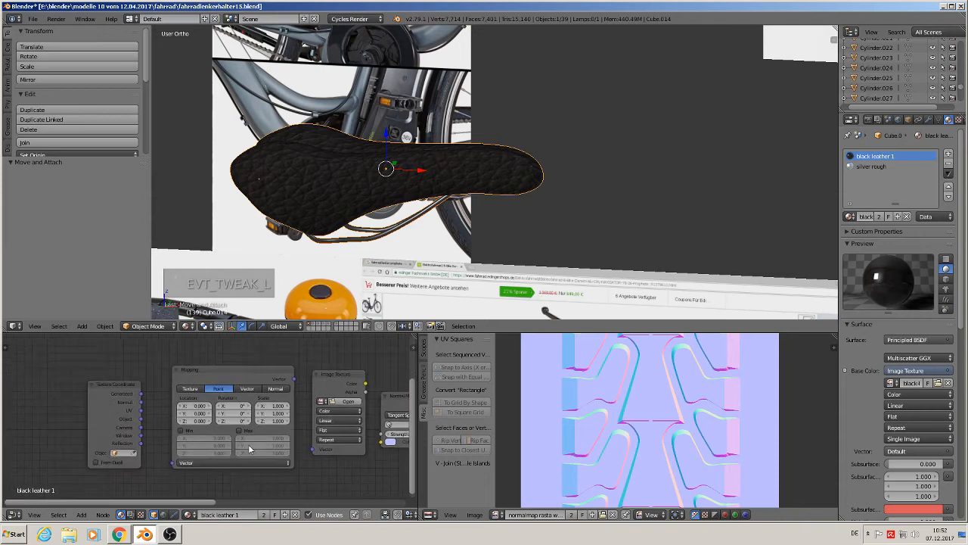
pyautogui.moveTo(124, 402); pyautogui.dragTo(165, 473)
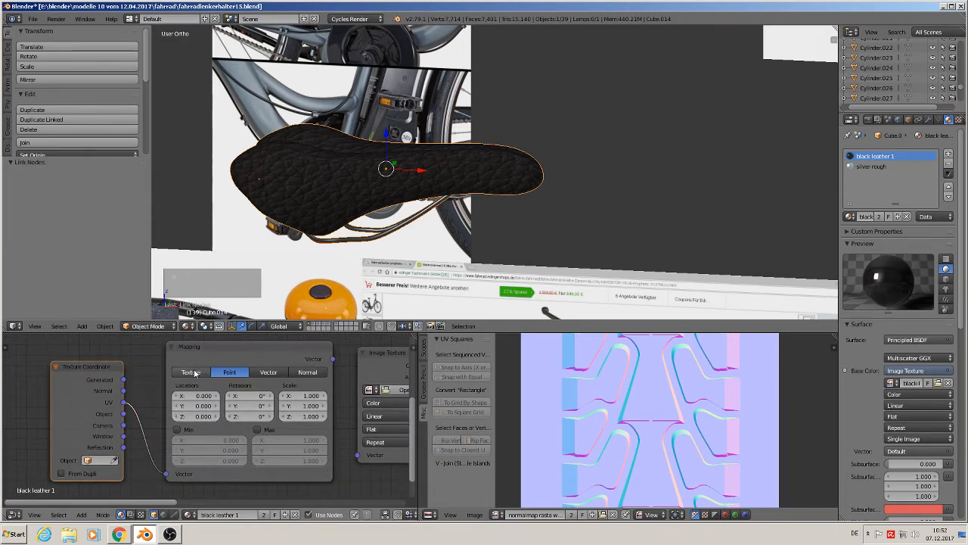
pyautogui.moveTo(334, 406); pyautogui.dragTo(131, 421, button='middle')
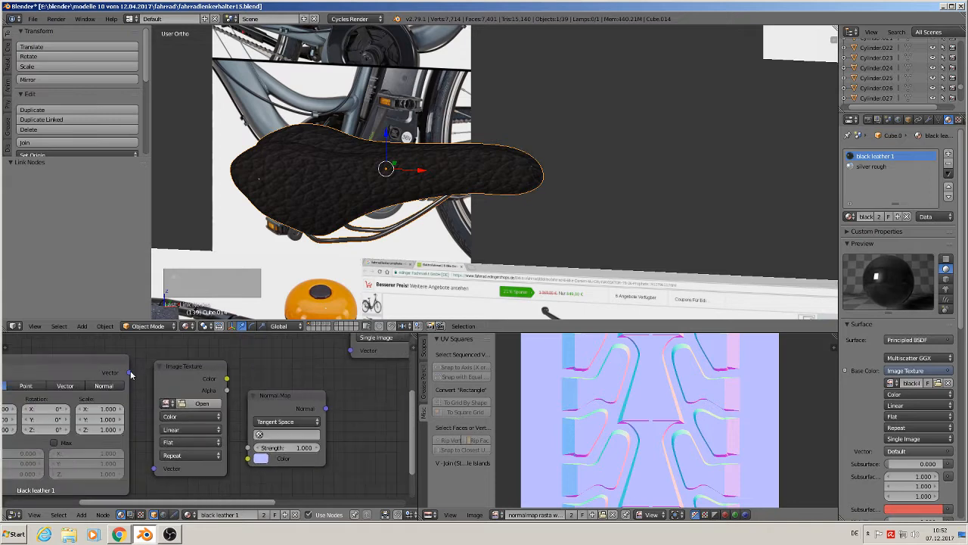
pyautogui.moveTo(130, 373); pyautogui.dragTo(155, 468)
# Step: Connect the new Image Texture's Color output to the Normal Map's Color input and assign UVMap to the Normal Map
pyautogui.moveTo(207, 458); pyautogui.dragTo(181, 447, button='middle')
pyautogui.moveTo(201, 369); pyautogui.dragTo(230, 454)
pyautogui.click(245, 425)
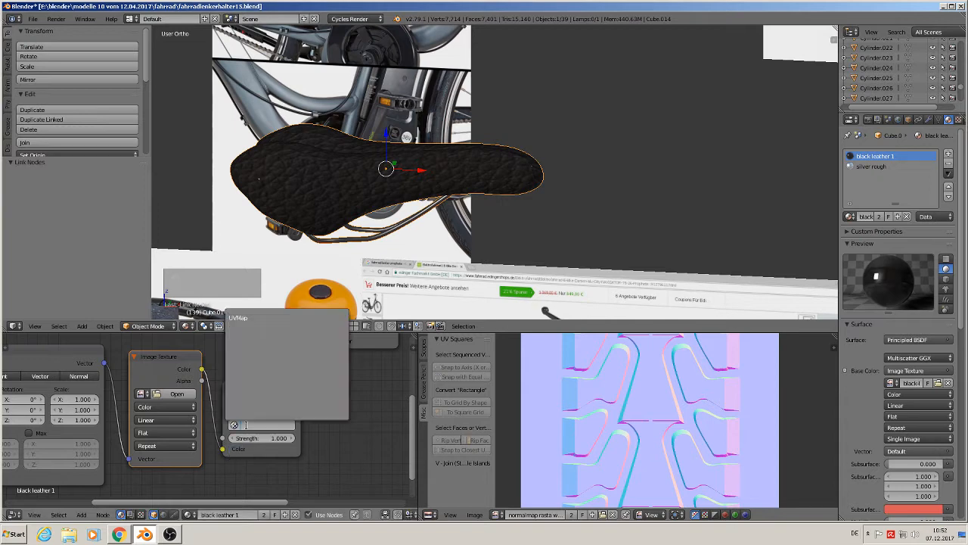
pyautogui.click(240, 318)
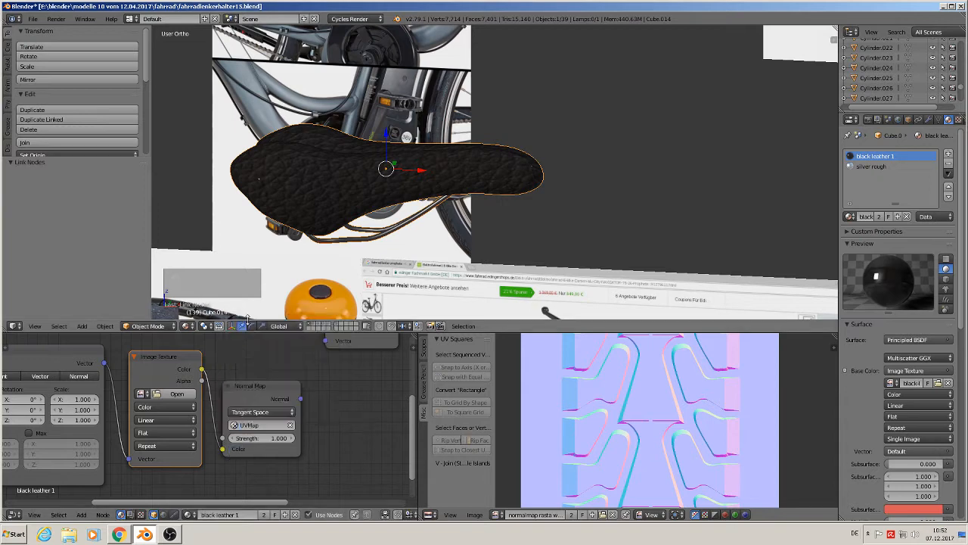
# Step: Connect the Normal Map's output to the Normal input of the Principled BSDF shader
pyautogui.moveTo(323, 454); pyautogui.dragTo(269, 452, button='middle')
pyautogui.scroll(-2, 207, 440)
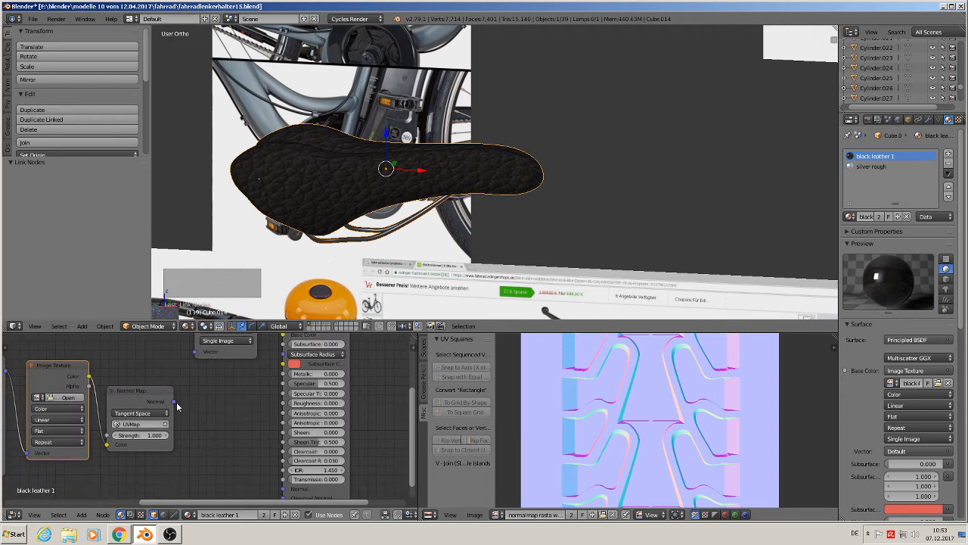
pyautogui.moveTo(173, 402); pyautogui.dragTo(294, 493)
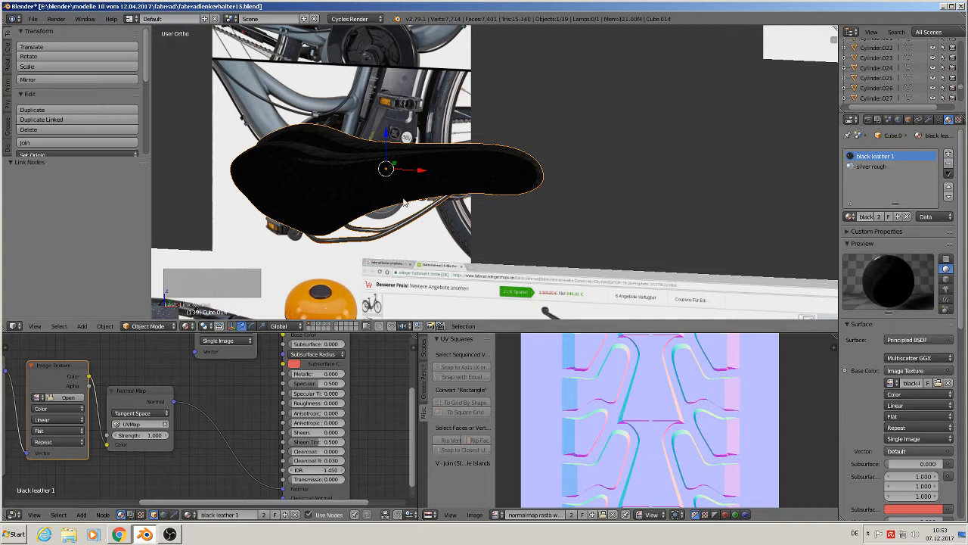
# Step: Set the Normal Map node's strength to 0.4
pyautogui.scroll(3, 163, 457)
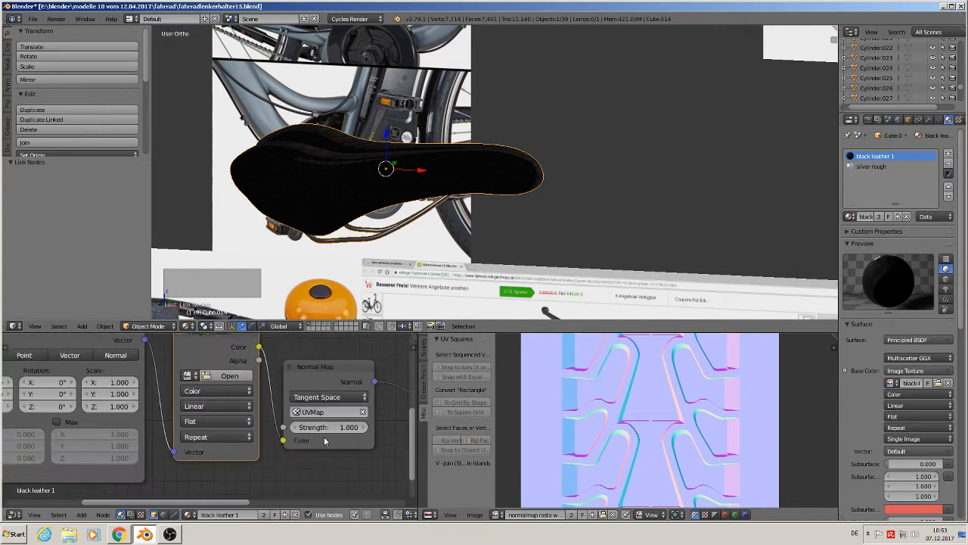
pyautogui.click(288, 426)
pyautogui.click(288, 426)
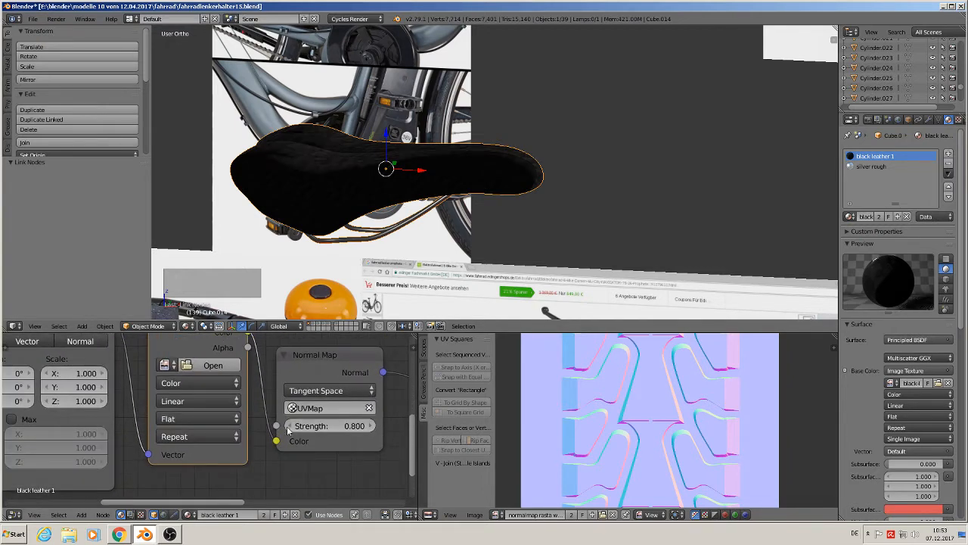
pyautogui.click(288, 426)
pyautogui.click(288, 426)
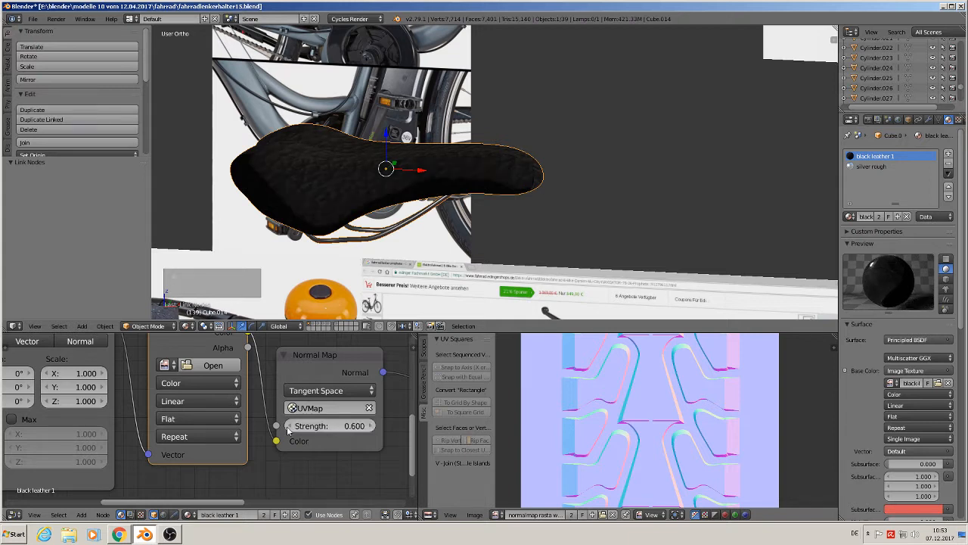
pyautogui.click(288, 426)
pyautogui.click(288, 426)
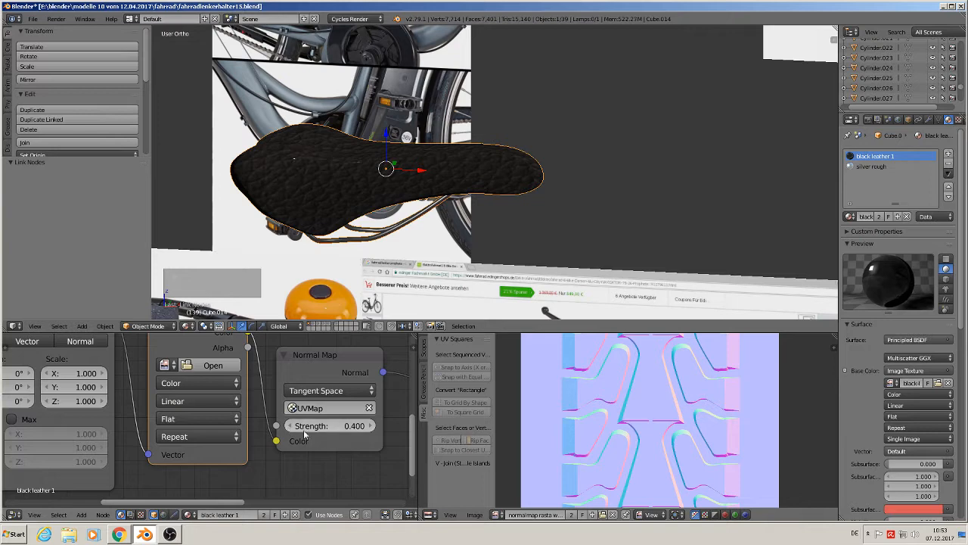
# Step: Load black-leather_NRM.jpg from the textures folder into the new Image Texture node
pyautogui.click(213, 365)
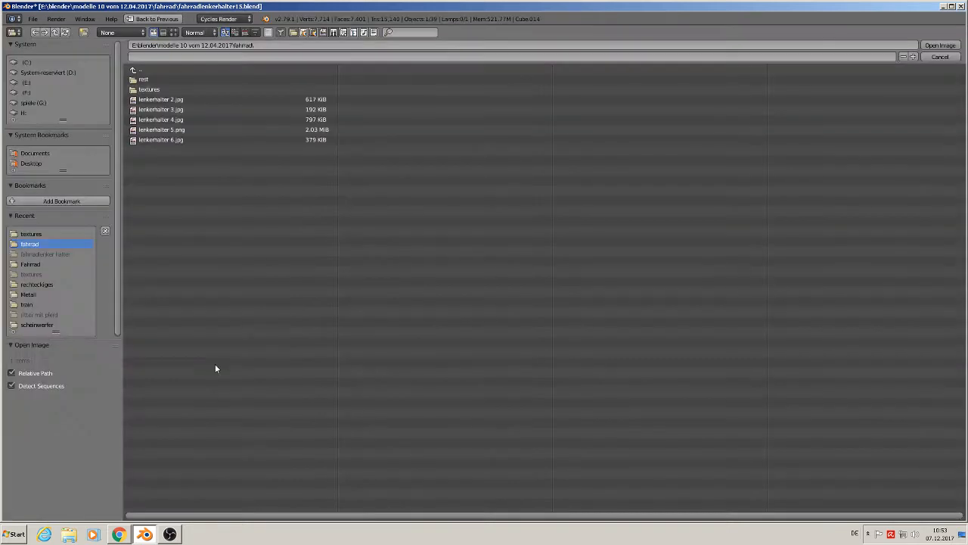
pyautogui.click(173, 32)
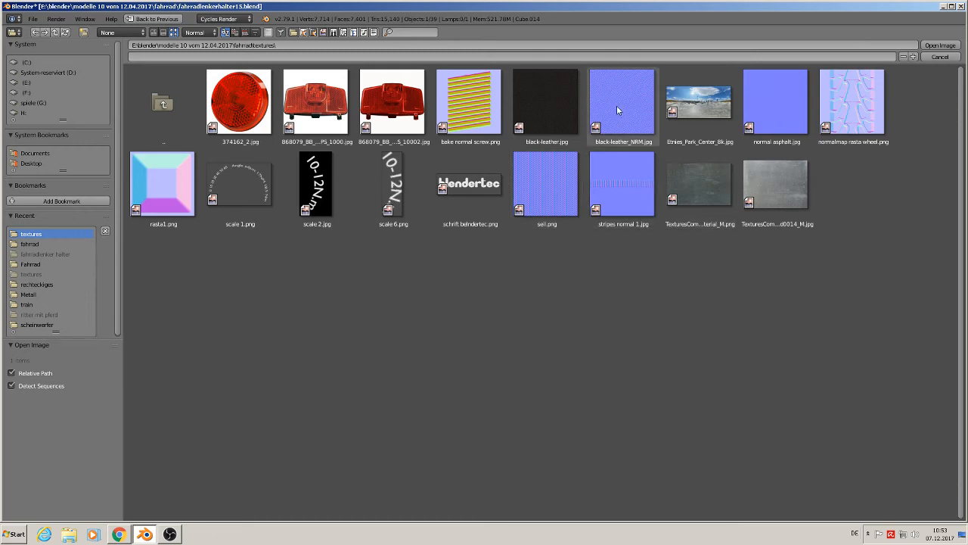
pyautogui.doubleClick(617, 110)
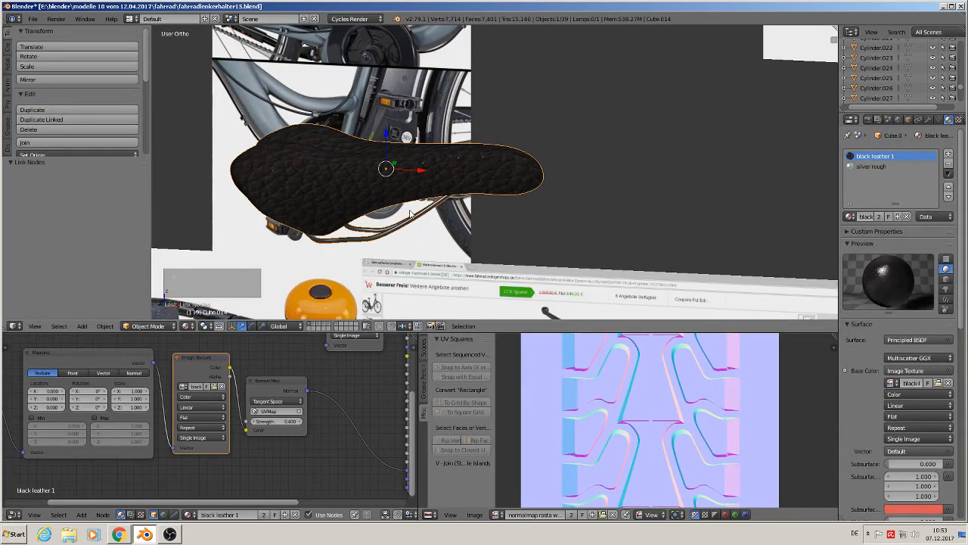
# Step: Set the Mapping node's X and Y scale to 0.4 each
pyautogui.scroll(6, 411, 214)
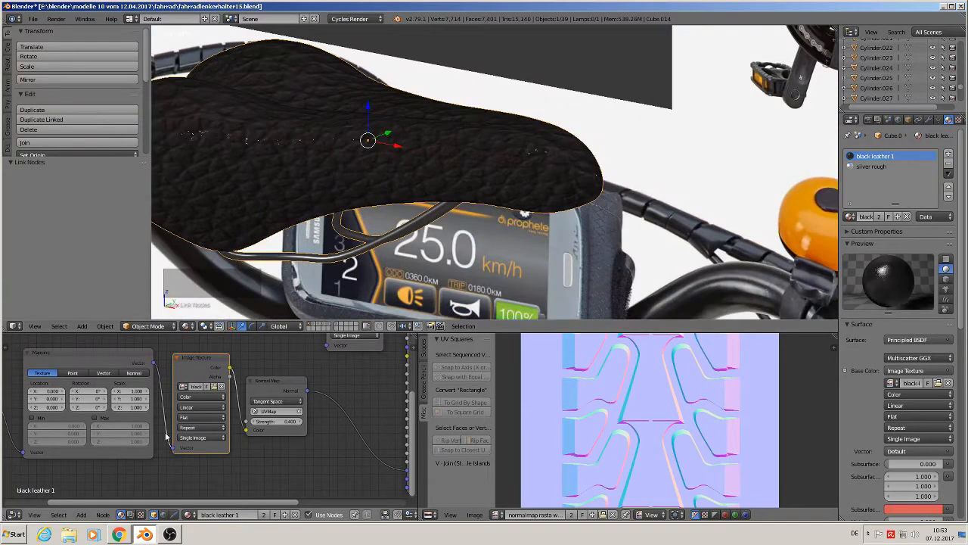
pyautogui.scroll(4, 166, 437)
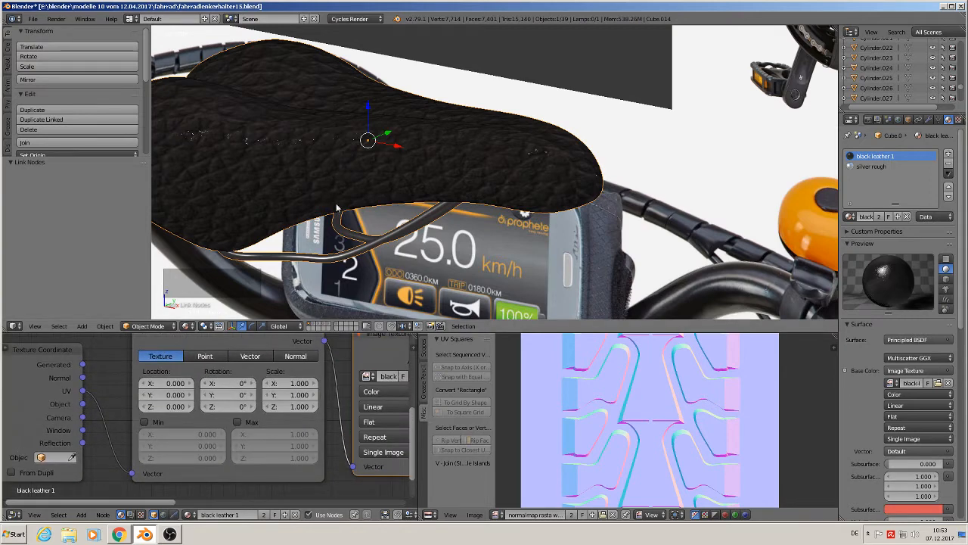
pyautogui.scroll(1, 315, 344)
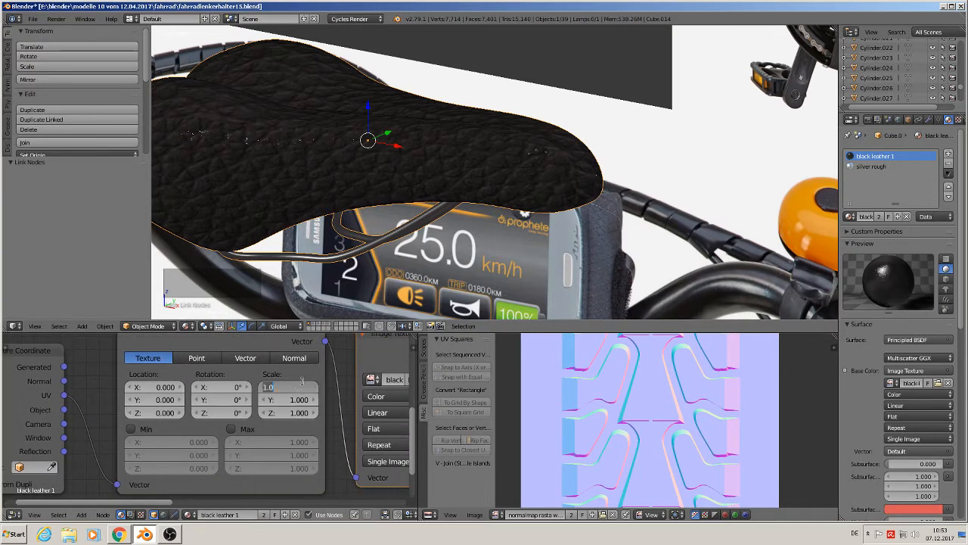
pyautogui.press('Return')
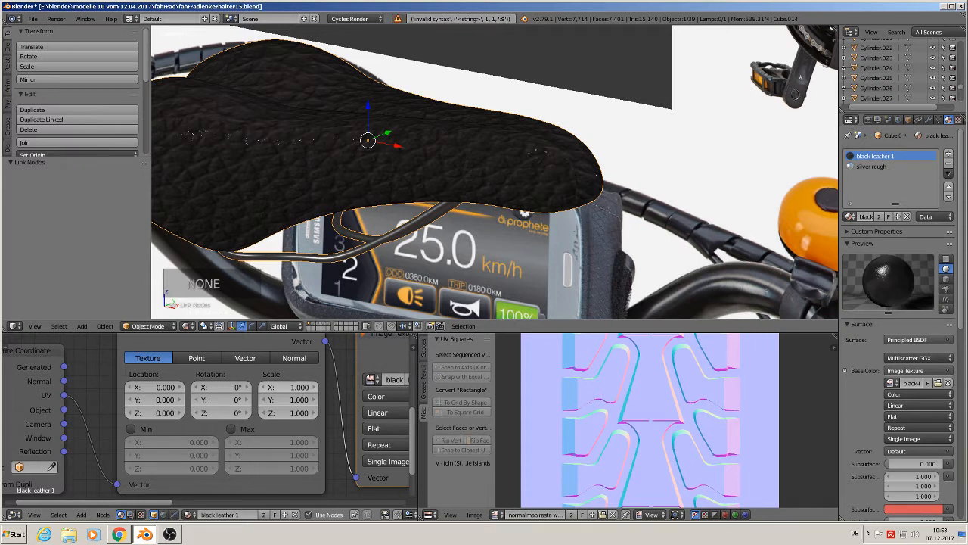
pyautogui.click(296, 388)
pyautogui.write('.4')
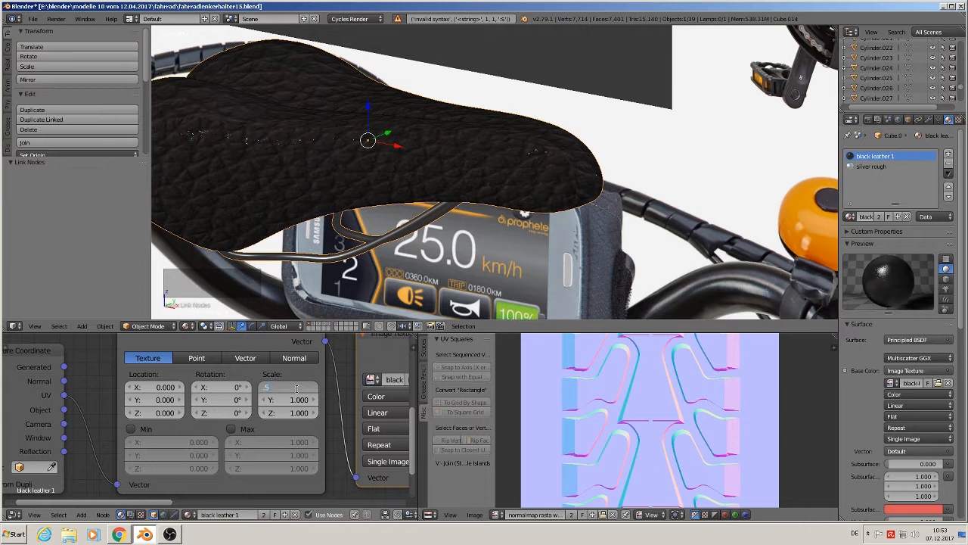
pyautogui.press('Return')
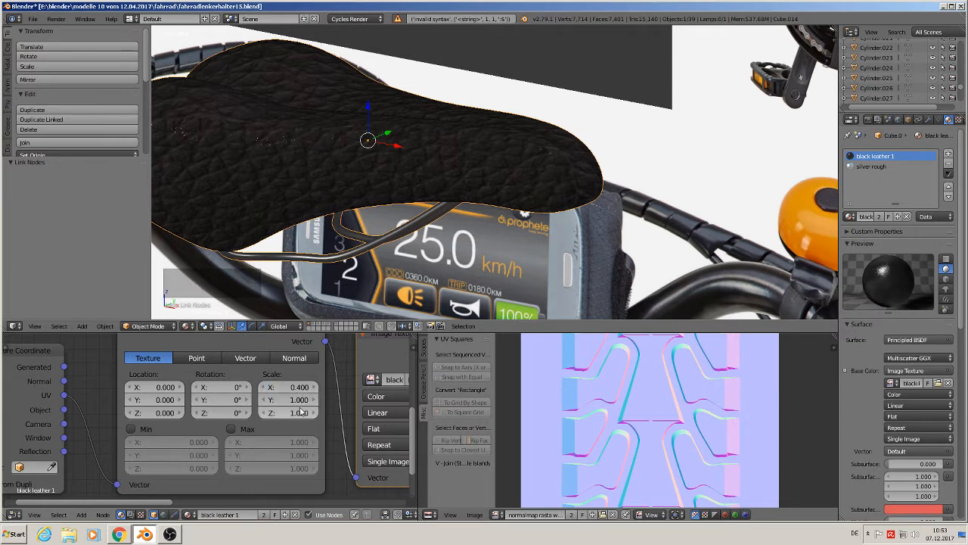
pyautogui.click(292, 399)
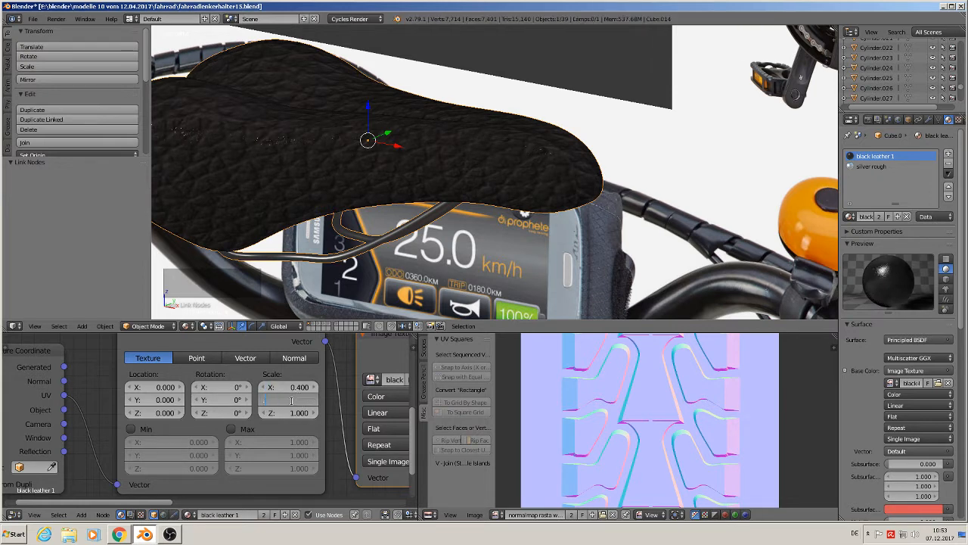
pyautogui.write('.4')
pyautogui.press('Return')
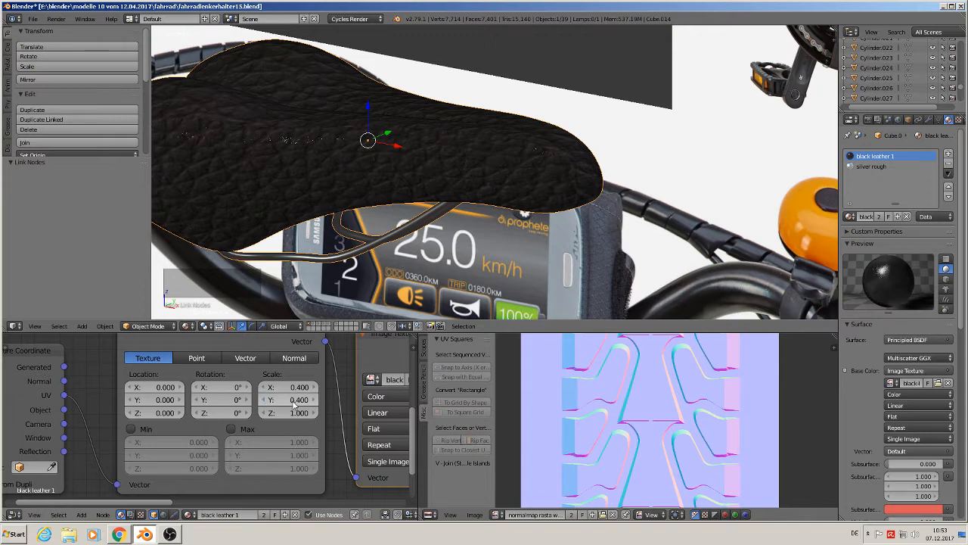
# Step: Connect the Mapping node's output to the Vector input of the original leather color texture as well
pyautogui.scroll(-5, 197, 437)
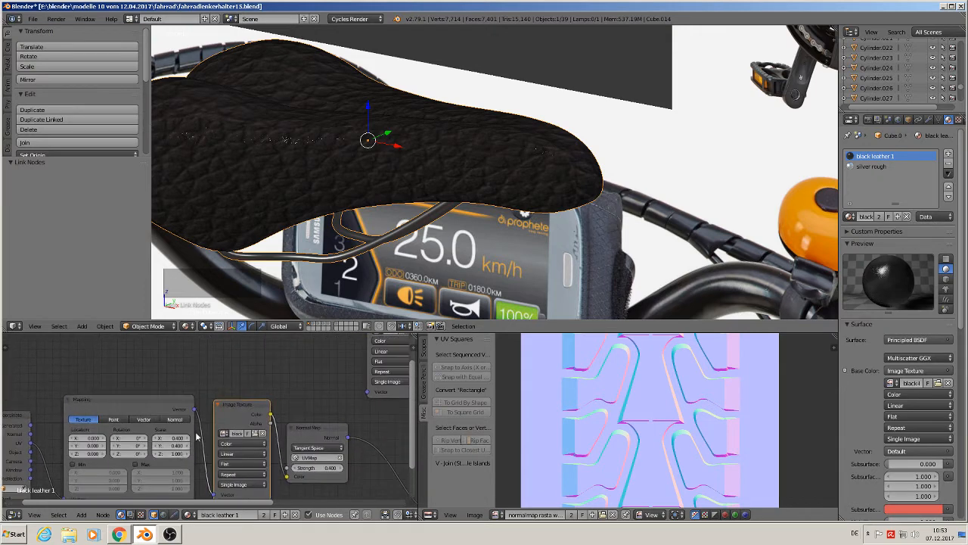
pyautogui.scroll(-3, 197, 436)
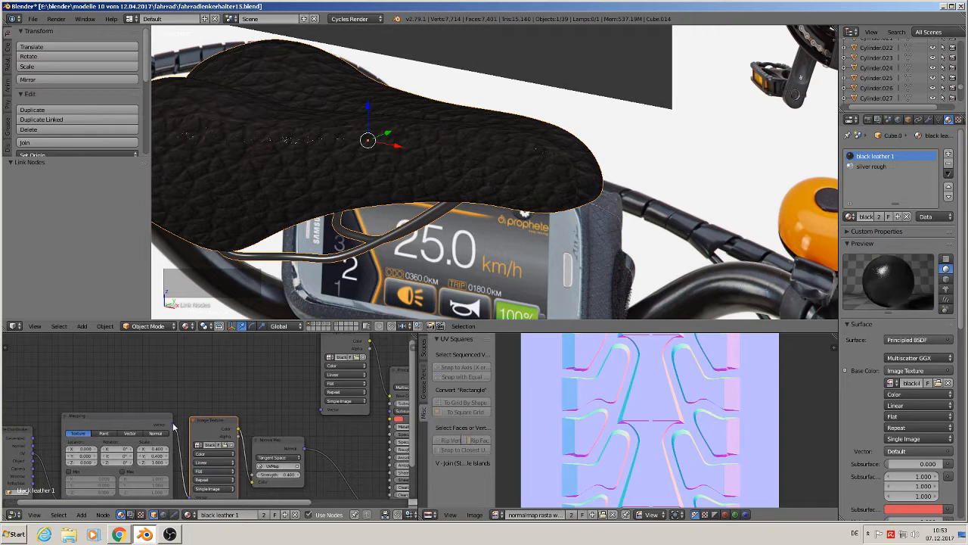
pyautogui.moveTo(173, 425); pyautogui.dragTo(325, 411)
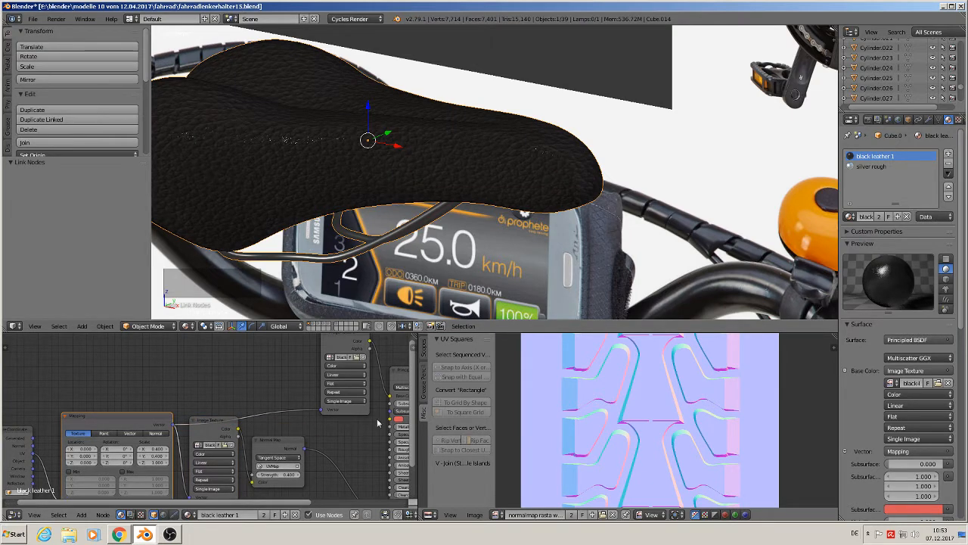
pyautogui.moveTo(265, 392); pyautogui.dragTo(323, 363, button='middle')
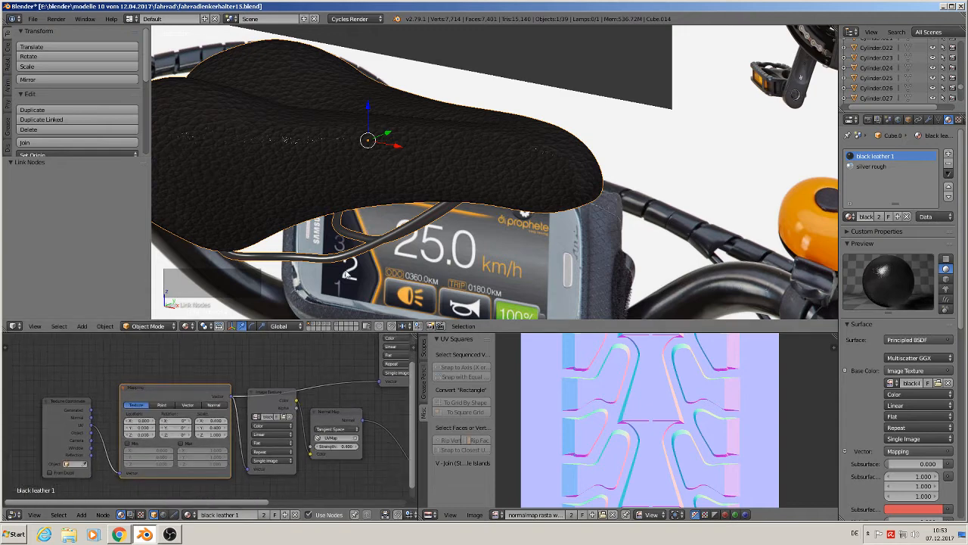
pyautogui.scroll(1, 233, 441)
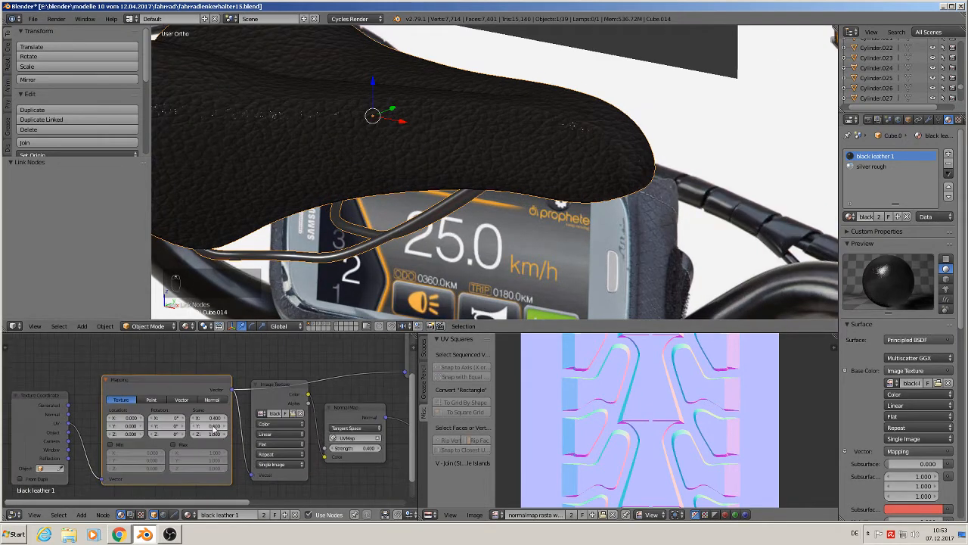
# Step: Set the Mapping node's X and Y scale to 0.2 each for a finer leather grain
pyautogui.scroll(1, 193, 426)
pyautogui.scroll(4, 192, 423)
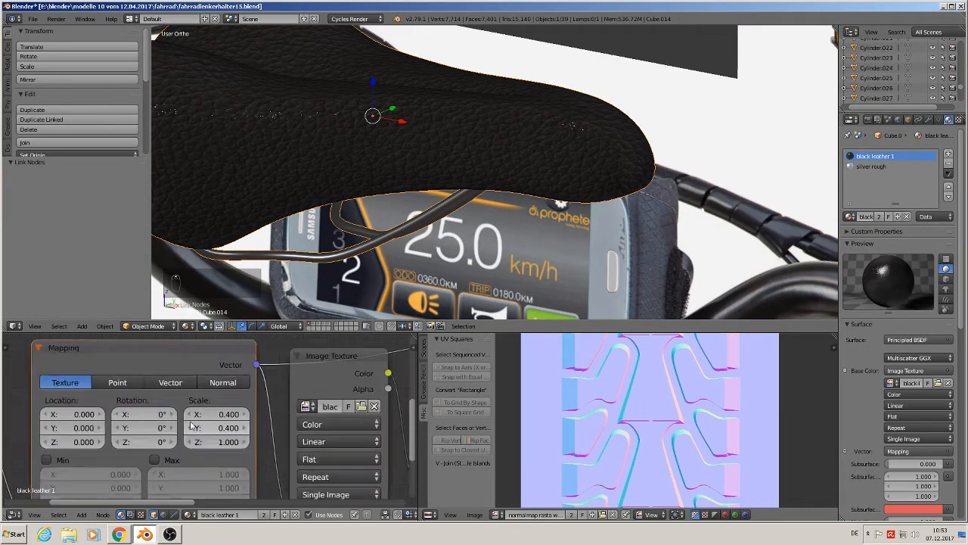
pyautogui.click(190, 416)
pyautogui.click(189, 418)
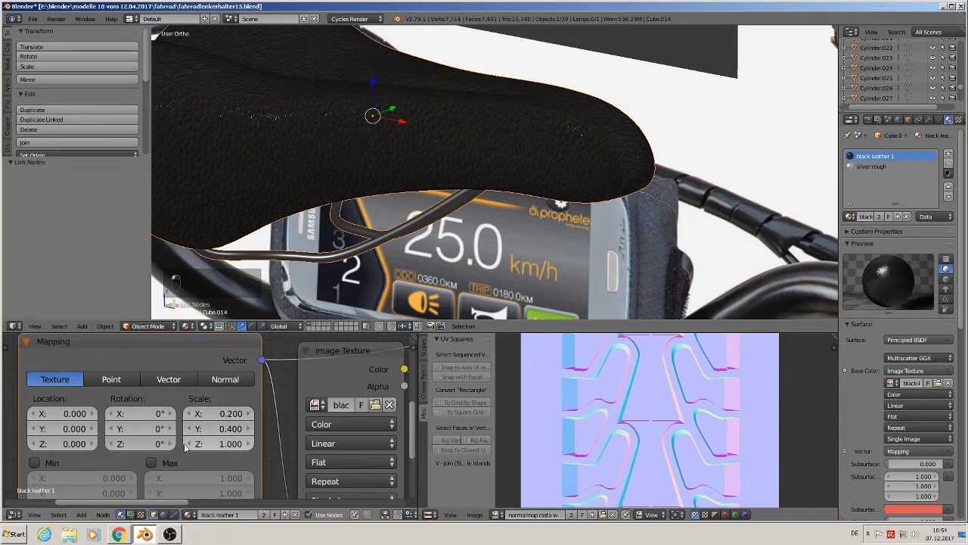
pyautogui.click(191, 429)
pyautogui.click(191, 430)
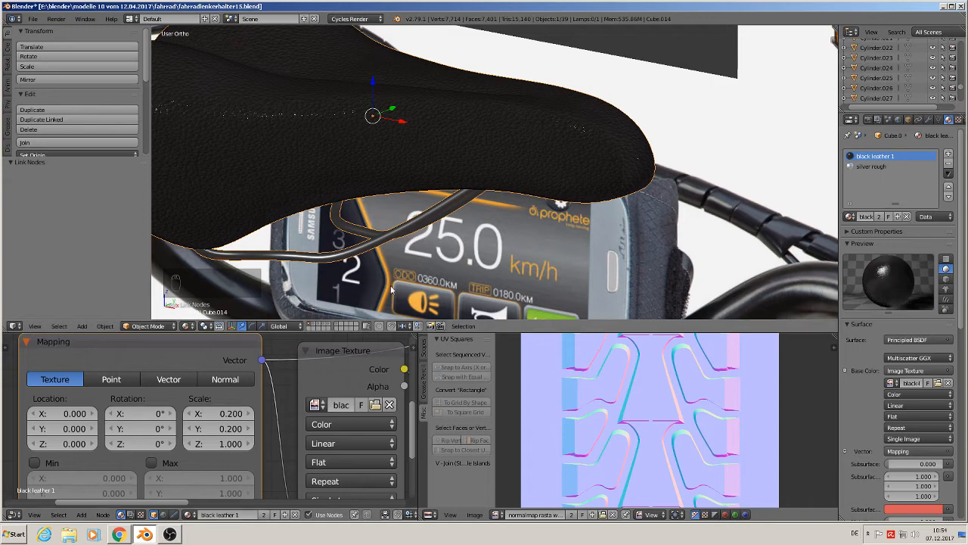
# Step: Set the roughness of the black leather's Principled BSDF to about 0.458
pyautogui.scroll(-3, 408, 284)
pyautogui.moveTo(413, 277); pyautogui.dragTo(457, 265, button='middle')
pyautogui.scroll(4, 454, 265)
pyautogui.scroll(-2, 450, 265)
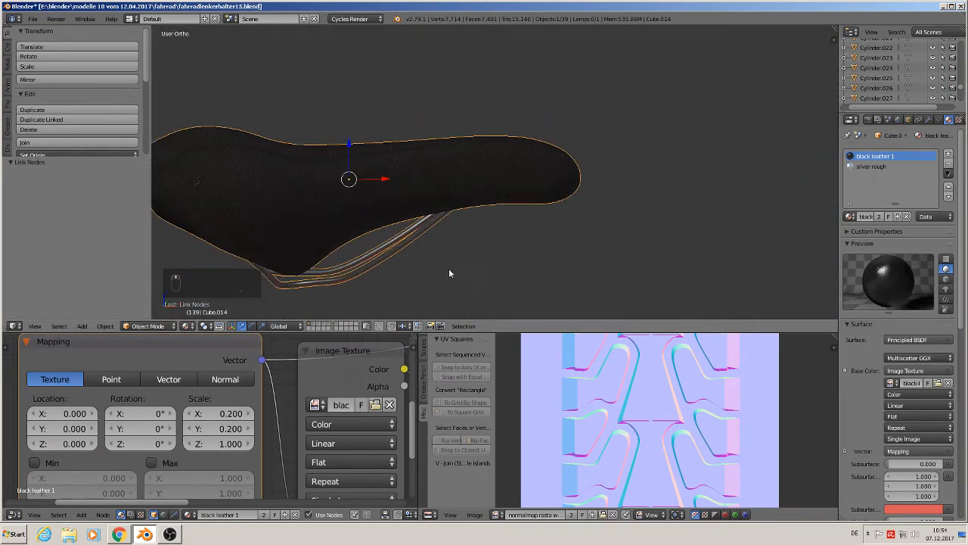
pyautogui.moveTo(349, 441); pyautogui.dragTo(82, 409, button='middle')
pyautogui.scroll(-2, 290, 447)
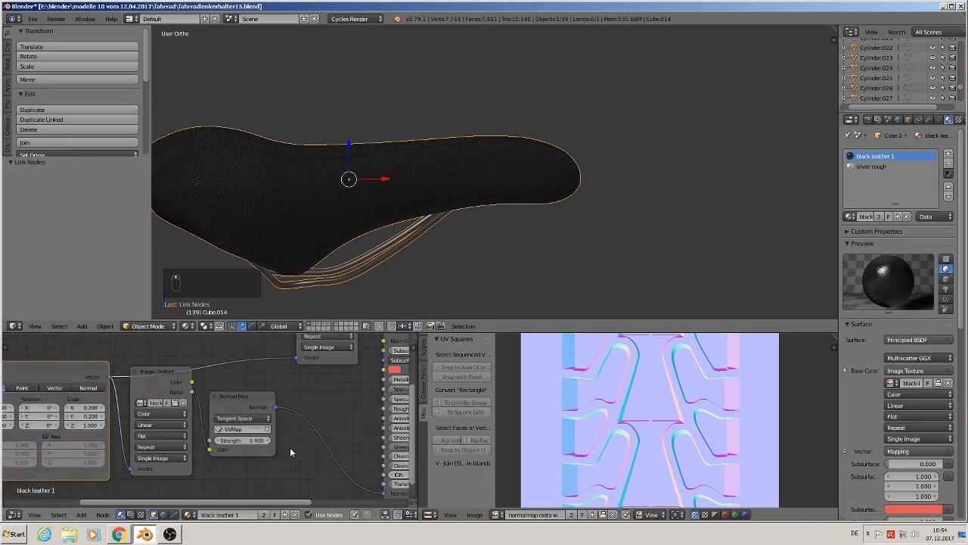
pyautogui.moveTo(290, 447); pyautogui.dragTo(202, 371, button='middle')
pyautogui.scroll(5, 205, 425)
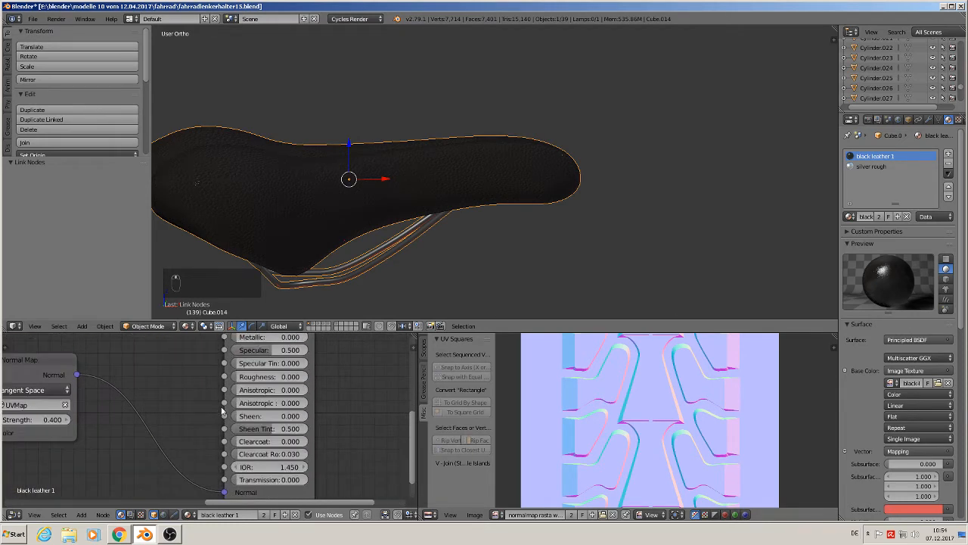
pyautogui.scroll(1, 223, 426)
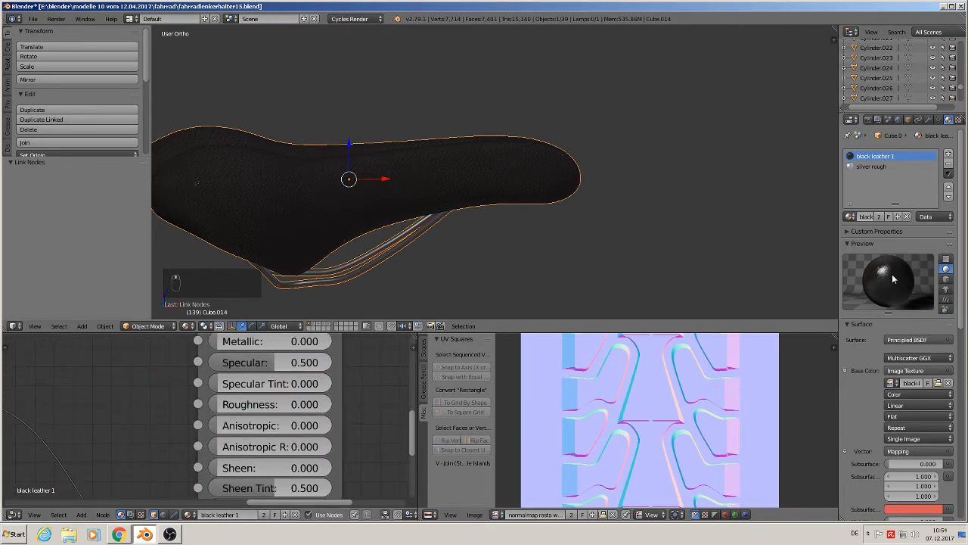
pyautogui.moveTo(280, 405); pyautogui.dragTo(335, 405)
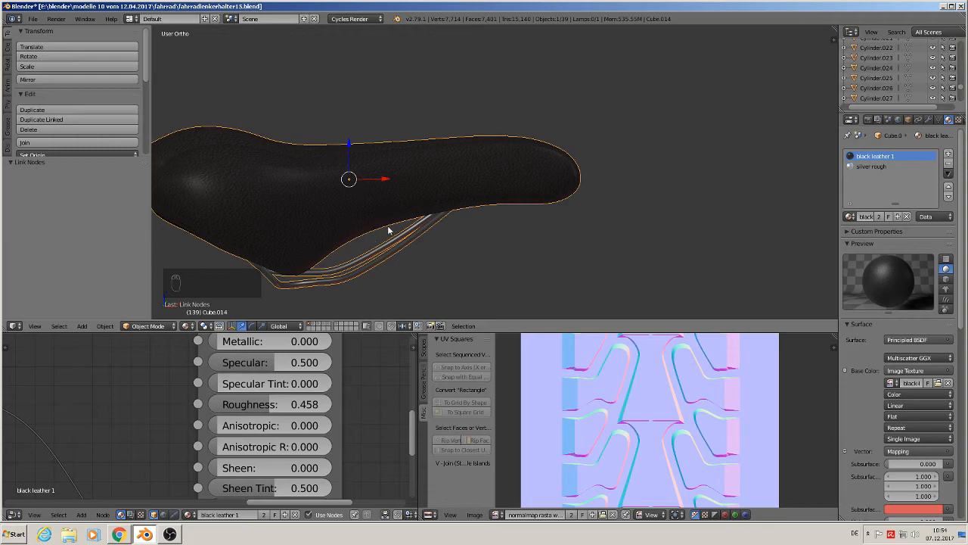
pyautogui.moveTo(333, 227); pyautogui.dragTo(361, 225, button='middle')
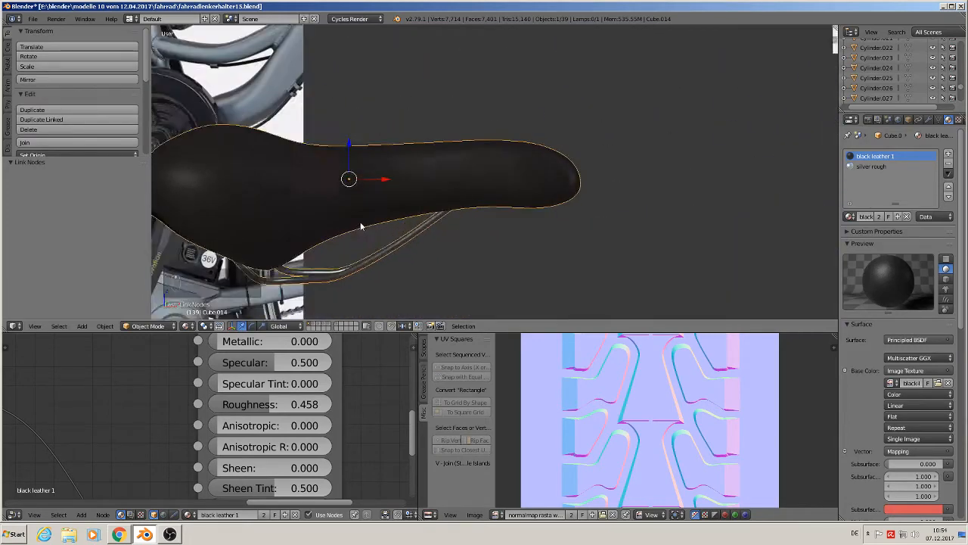
# Step: In front view, move the saddle about 4.634 units along the X axis, away from the reference images
pyautogui.scroll(-3, 360, 223)
pyautogui.press('KP_1')
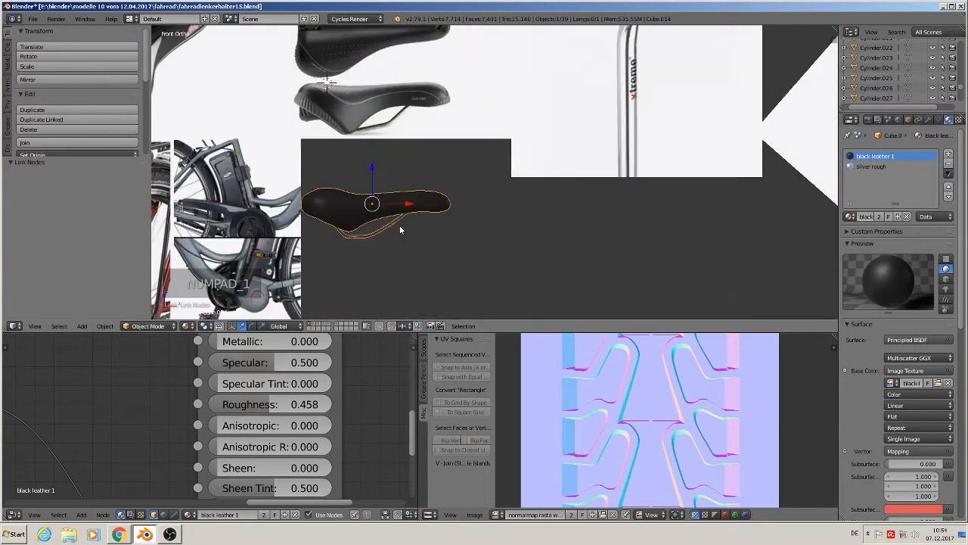
pyautogui.scroll(-7, 399, 227)
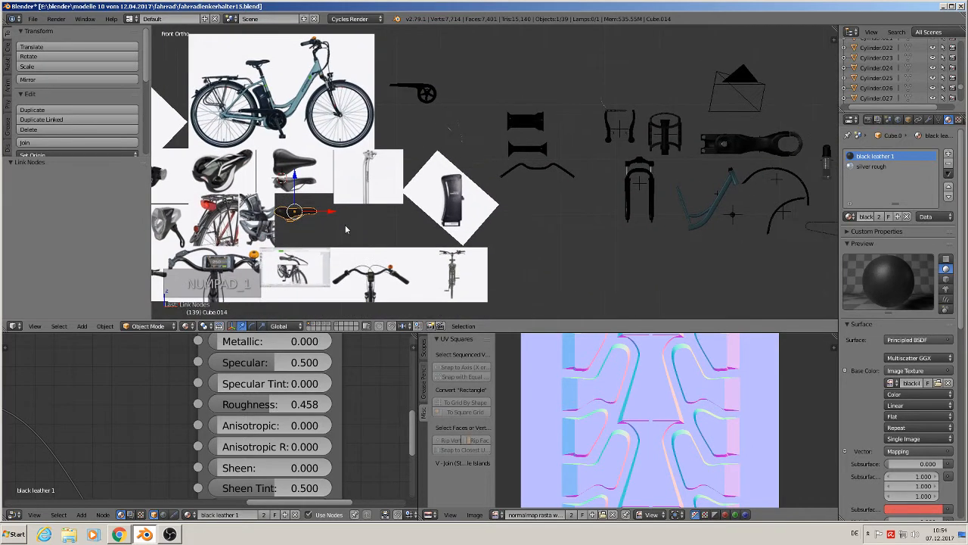
pyautogui.moveTo(325, 214); pyautogui.dragTo(581, 196)
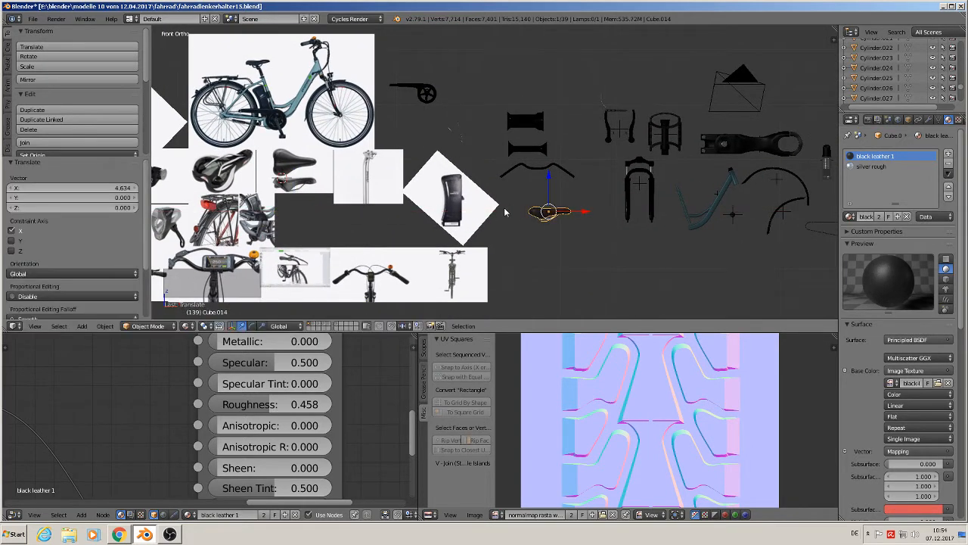
# Step: Delete the two saddle reference images and save the file
pyautogui.scroll(4, 297, 189)
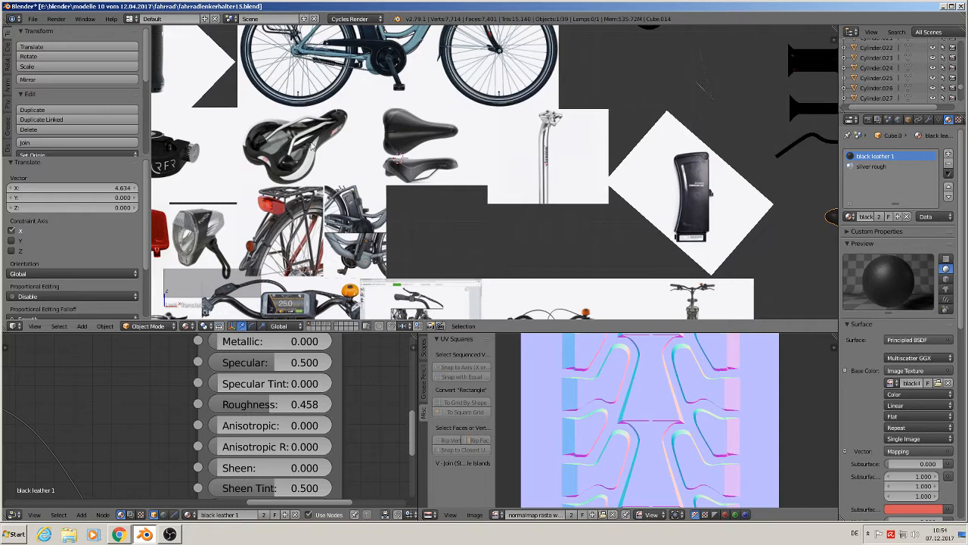
pyautogui.rightClick(311, 148)
pyautogui.rightClick(434, 157)
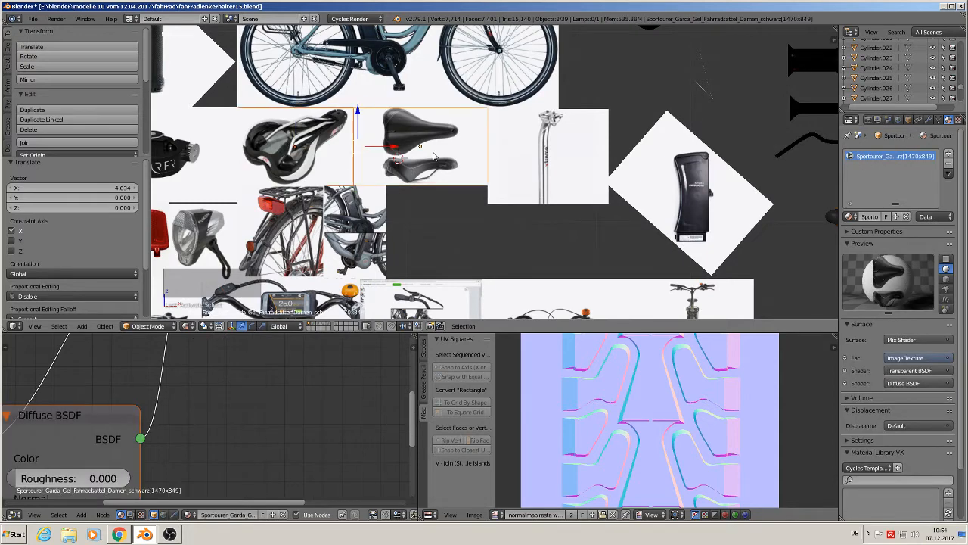
pyautogui.press('Delete')
pyautogui.scroll(-3, 444, 194)
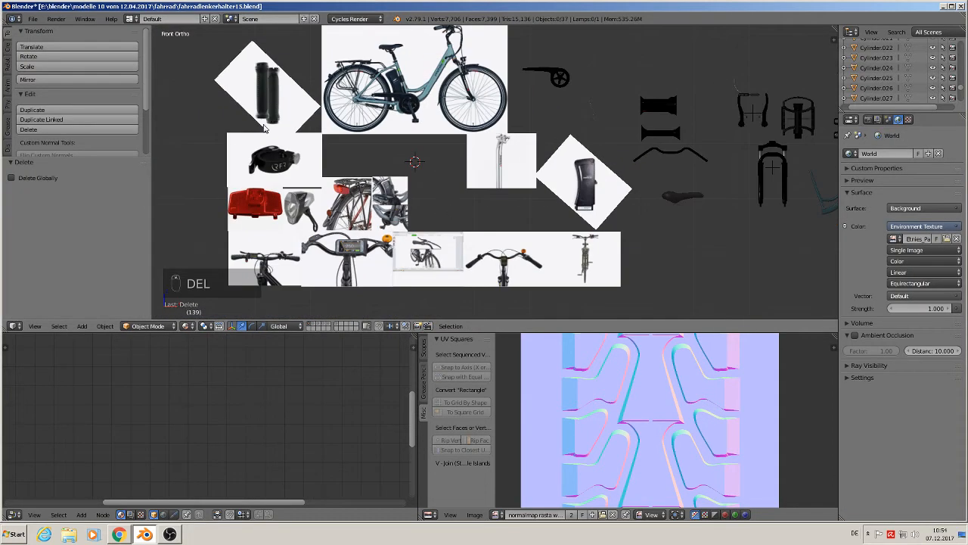
pyautogui.click(33, 19)
pyautogui.click(59, 101)
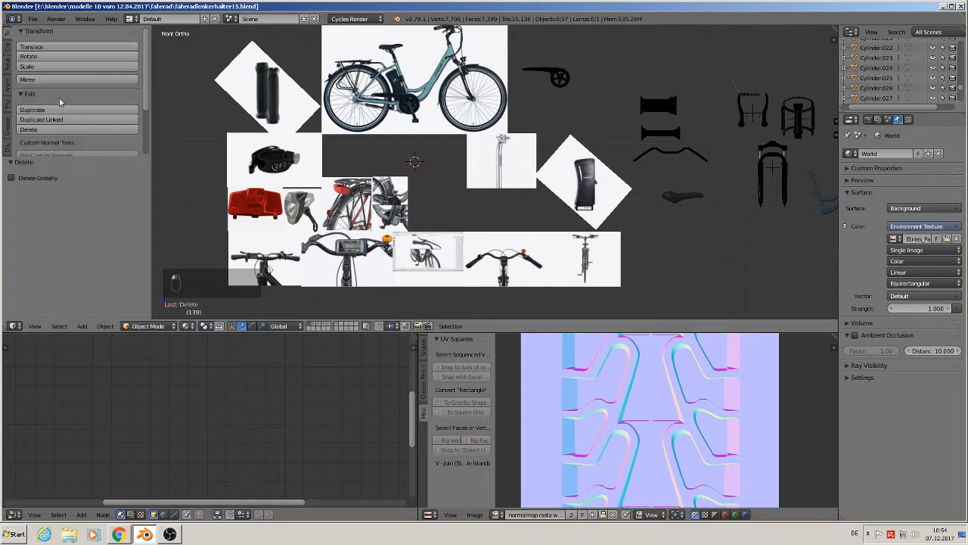
# Step: Move the saddle to layer 11 and display that layer
pyautogui.keyDown('ctrl'); pyautogui.scroll(-4, 401, 245); pyautogui.keyUp('ctrl')
pyautogui.scroll(3, 395, 250)
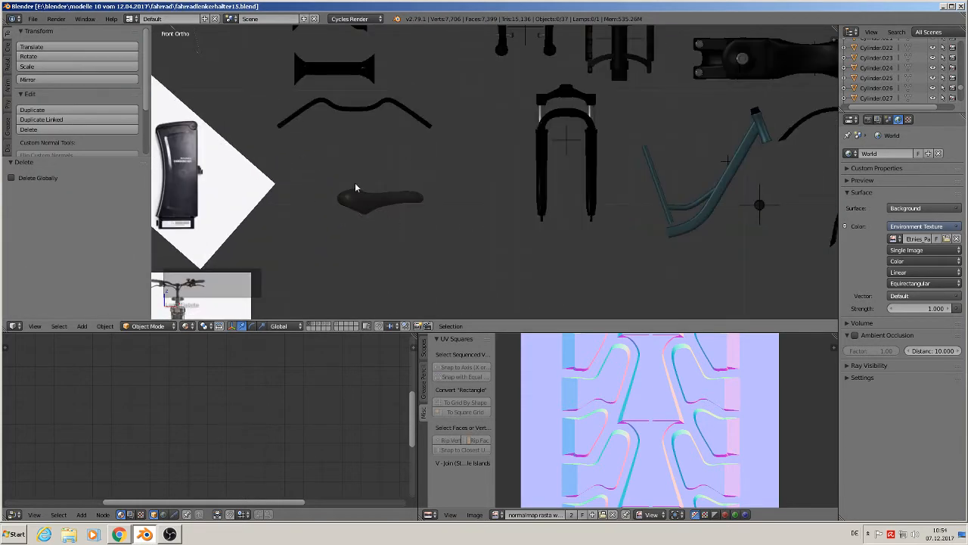
pyautogui.rightClick(379, 201)
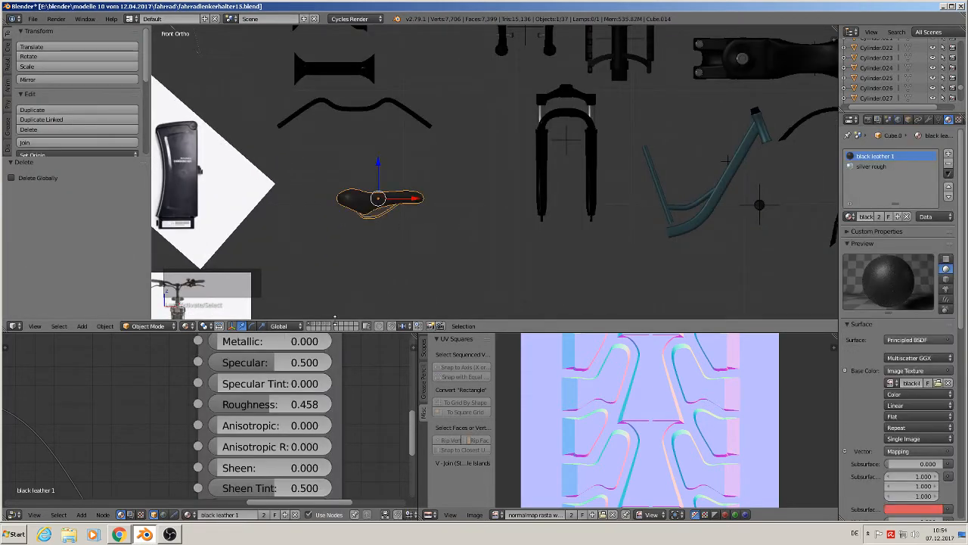
pyautogui.press('m')
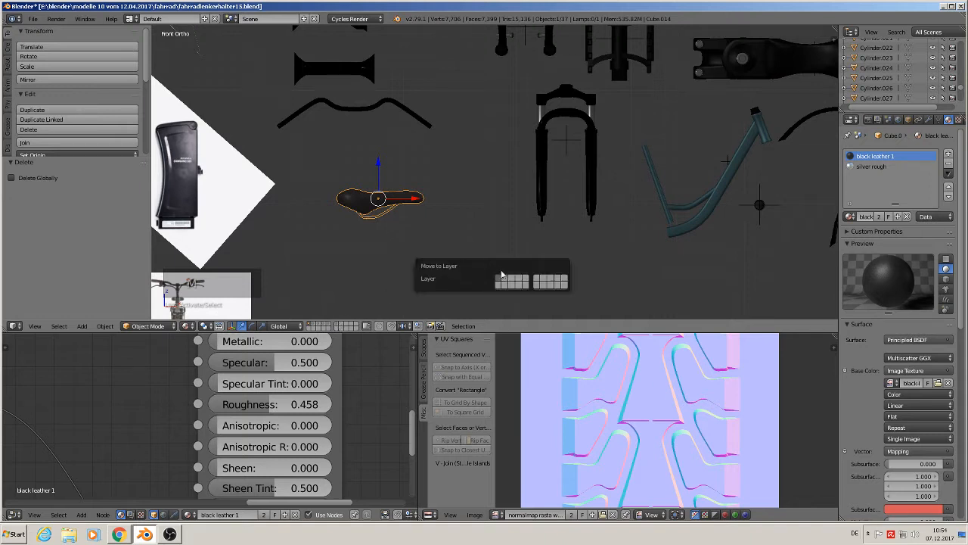
pyautogui.click(538, 282)
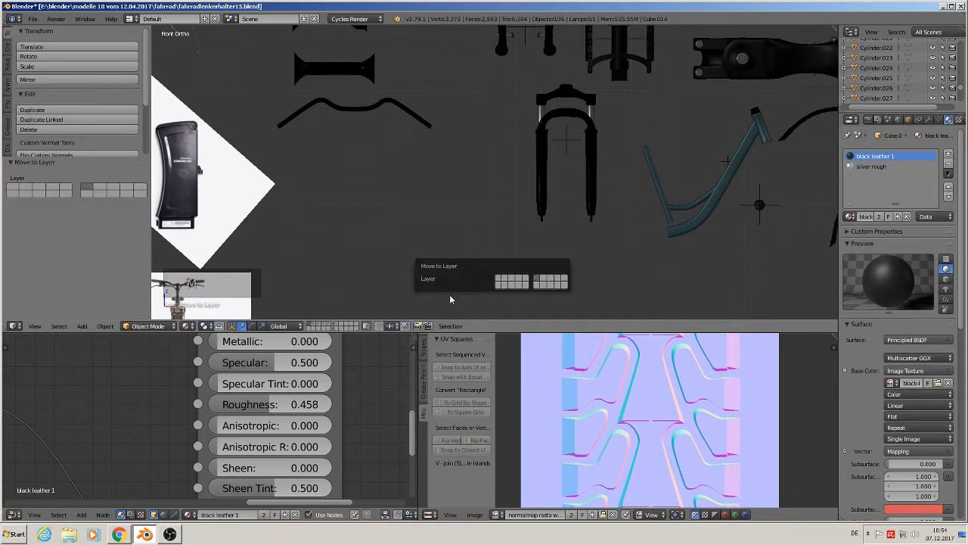
pyautogui.click(338, 325)
# Step: Clear the saddle's location so it sits at the world origin
pyautogui.scroll(-5, 405, 256)
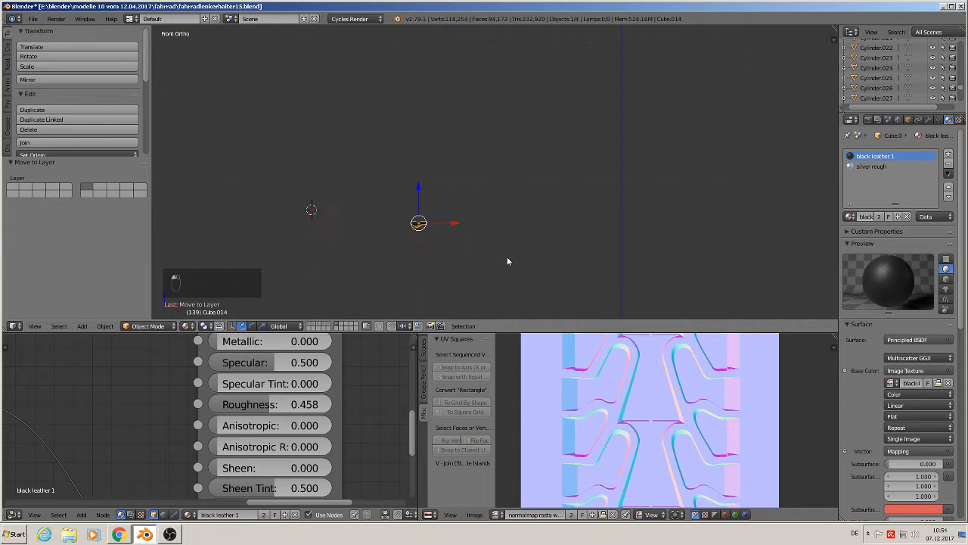
pyautogui.scroll(-2, 441, 149)
pyautogui.scroll(3, 442, 163)
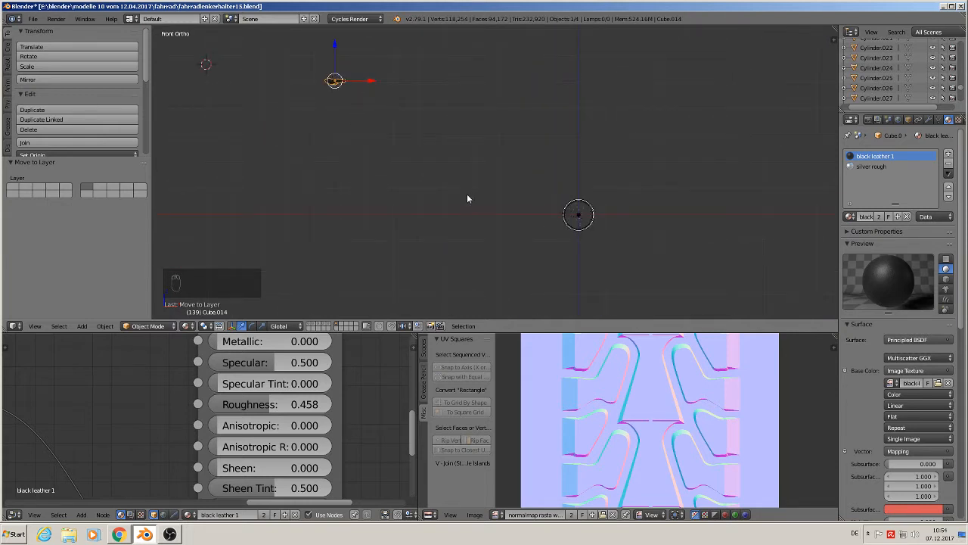
pyautogui.hotkey('alt', 'g')
pyautogui.scroll(4, 597, 242)
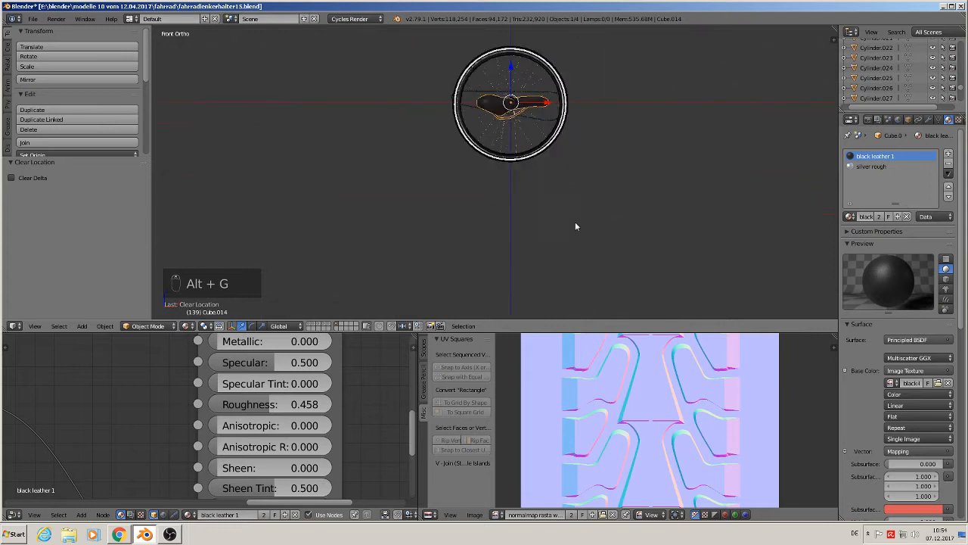
pyautogui.keyDown('shift'); pyautogui.moveTo(453, 155); pyautogui.dragTo(427, 243, button='middle'); pyautogui.keyUp('shift')
pyautogui.scroll(3, 427, 243)
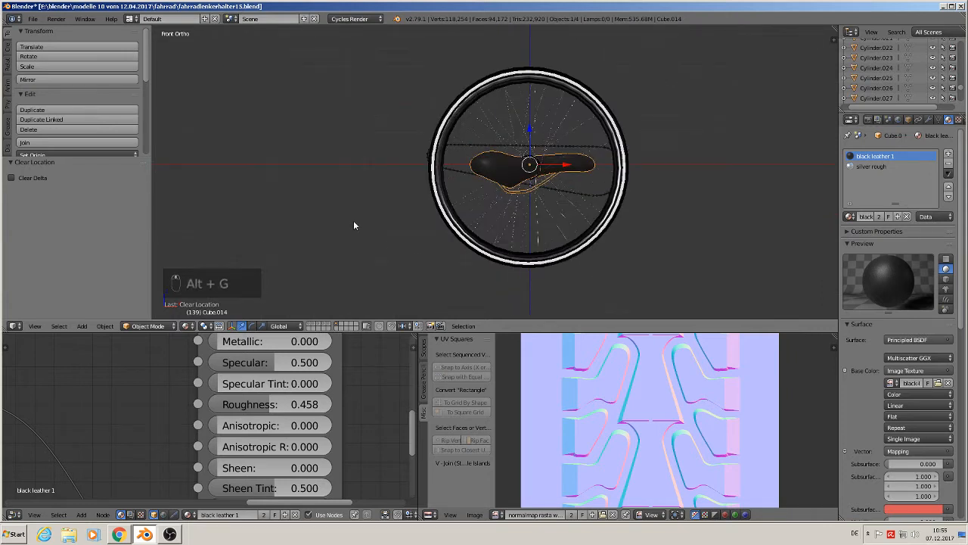
# Step: Create a new group from the saddle and name it seat
pyautogui.hotkey('ctrl', 'g')
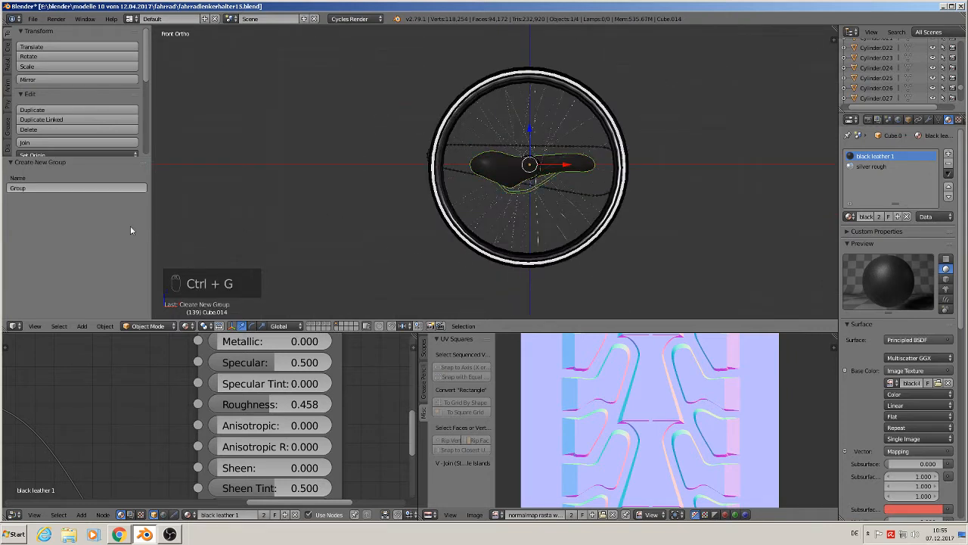
pyautogui.click(55, 187)
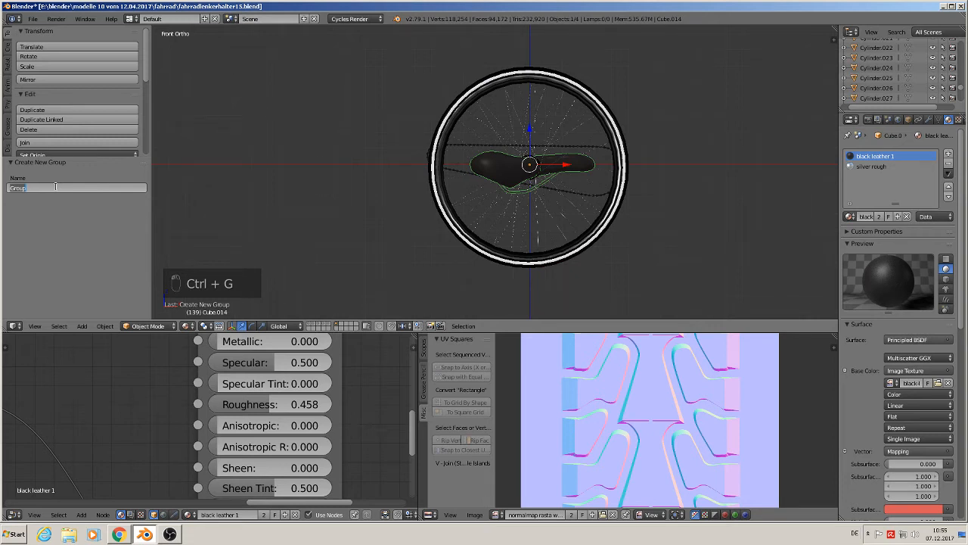
pyautogui.write('seat')
pyautogui.press('Return')
# Step: Return to the layer with the bicycle parts and add a group instance of seat
pyautogui.press('KP_Divide')
pyautogui.scroll(-10, 451, 276)
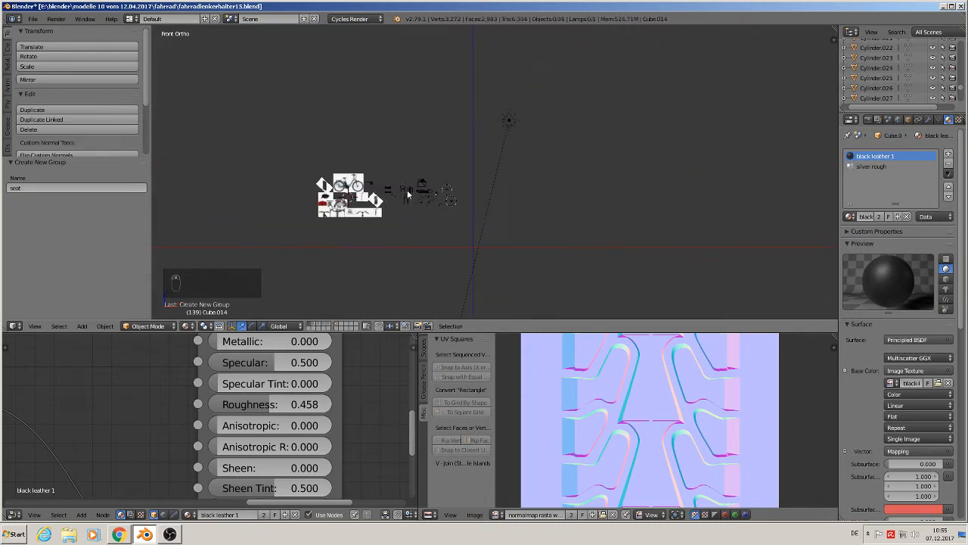
pyautogui.scroll(6, 506, 207)
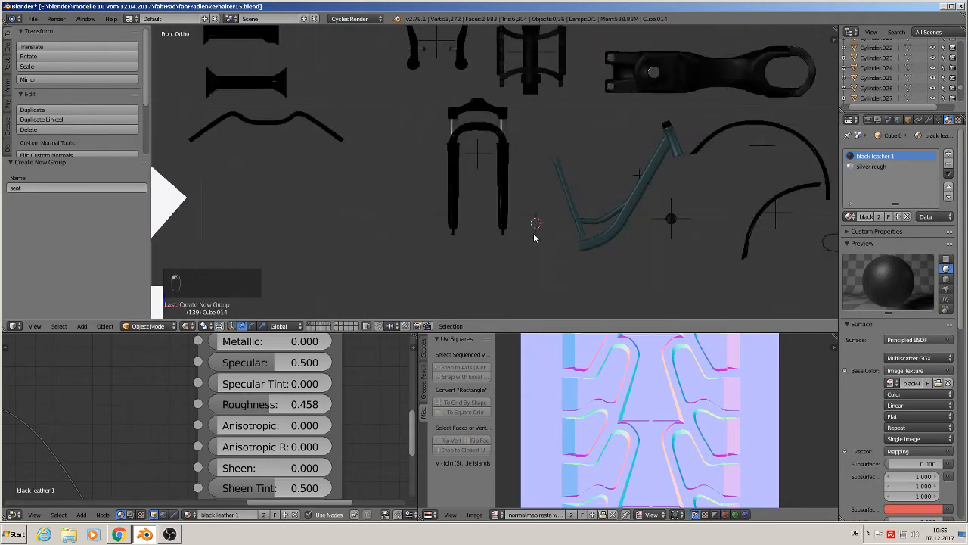
pyautogui.click(82, 326)
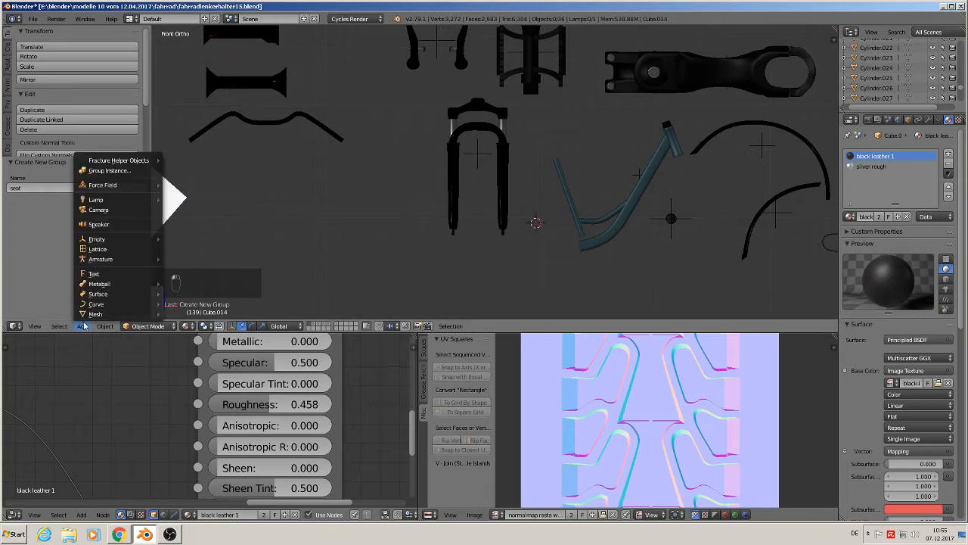
pyautogui.click(101, 172)
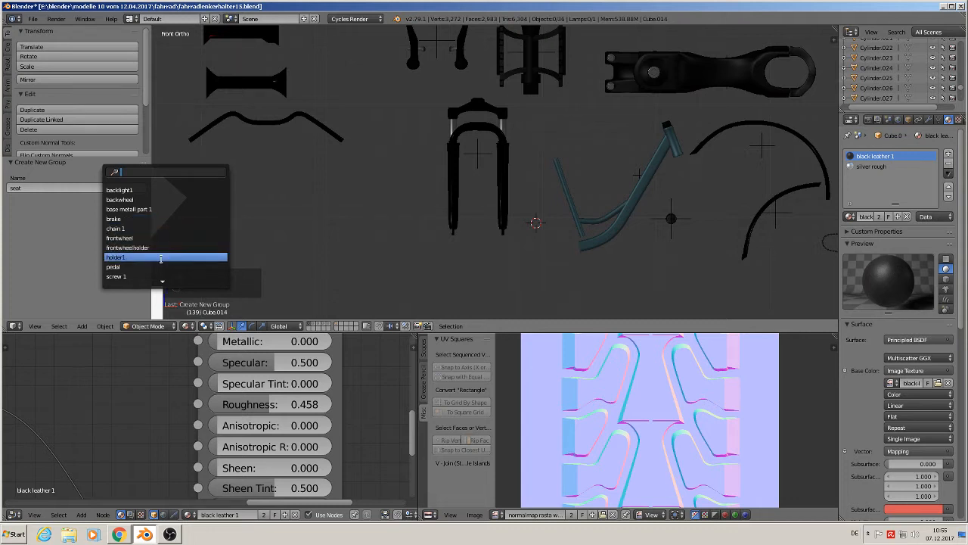
pyautogui.scroll(-4, 154, 264)
pyautogui.scroll(-3, 154, 264)
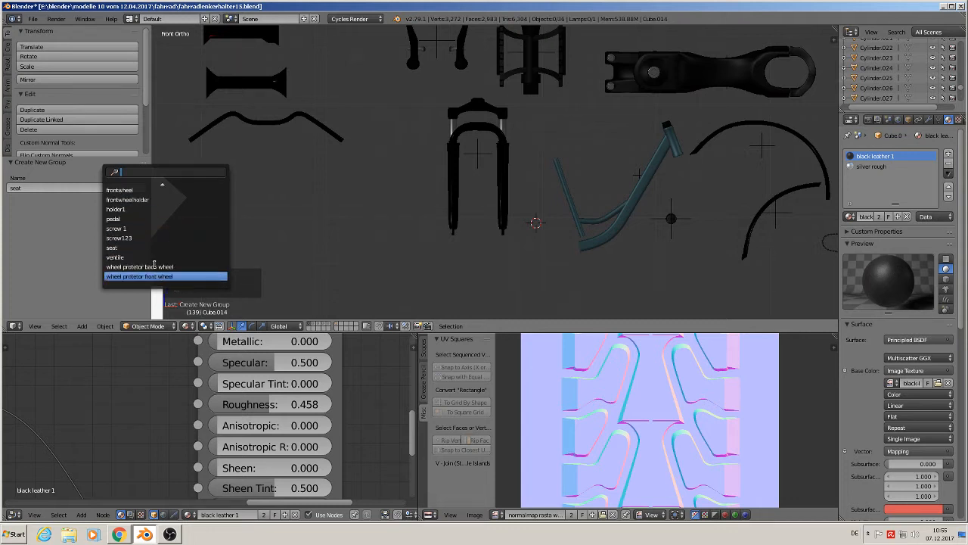
pyautogui.click(127, 248)
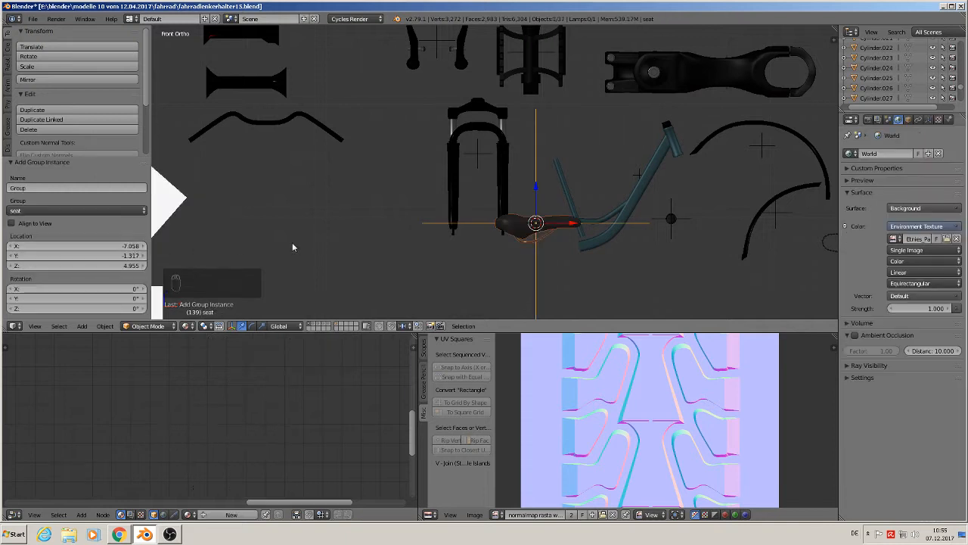
# Step: Set the seat instance's empty display size to 0.42, move it below the handlebar beside the fork, and deselect it
pyautogui.click(929, 119)
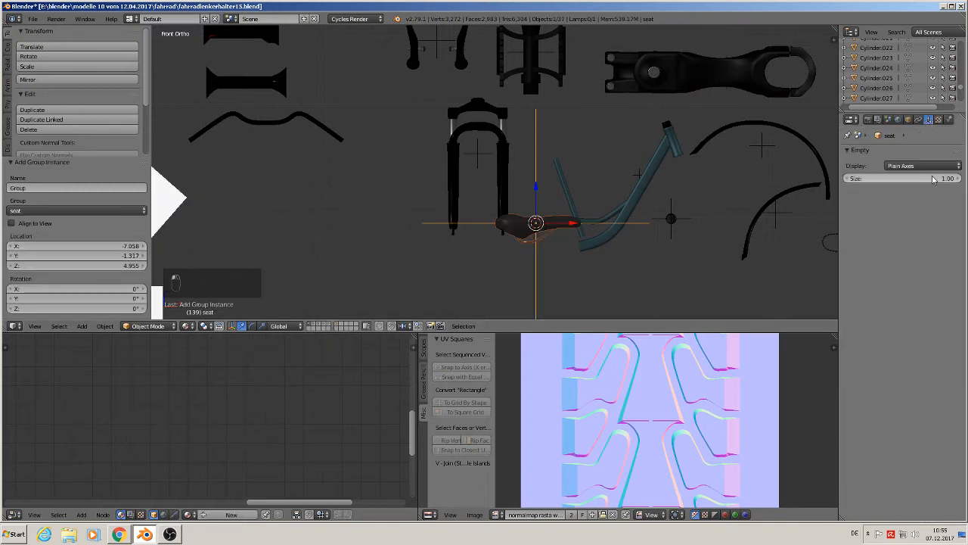
pyautogui.moveTo(908, 179); pyautogui.dragTo(883, 178)
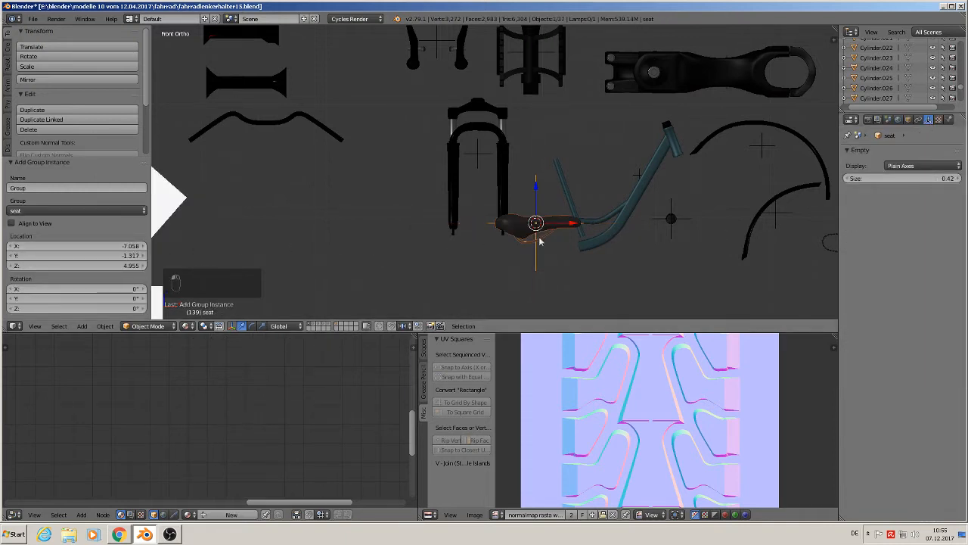
pyautogui.press('g')
pyautogui.click(390, 207)
pyautogui.press('a')
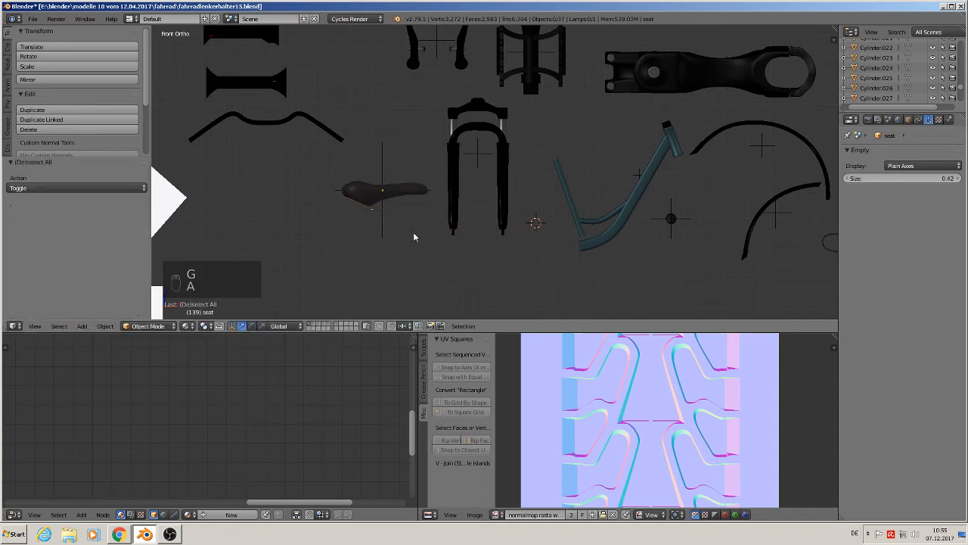
# Step: Set the seat instance's empty display size to 0.16 and deselect it
pyautogui.rightClick(383, 166)
pyautogui.moveTo(907, 179); pyautogui.dragTo(885, 178)
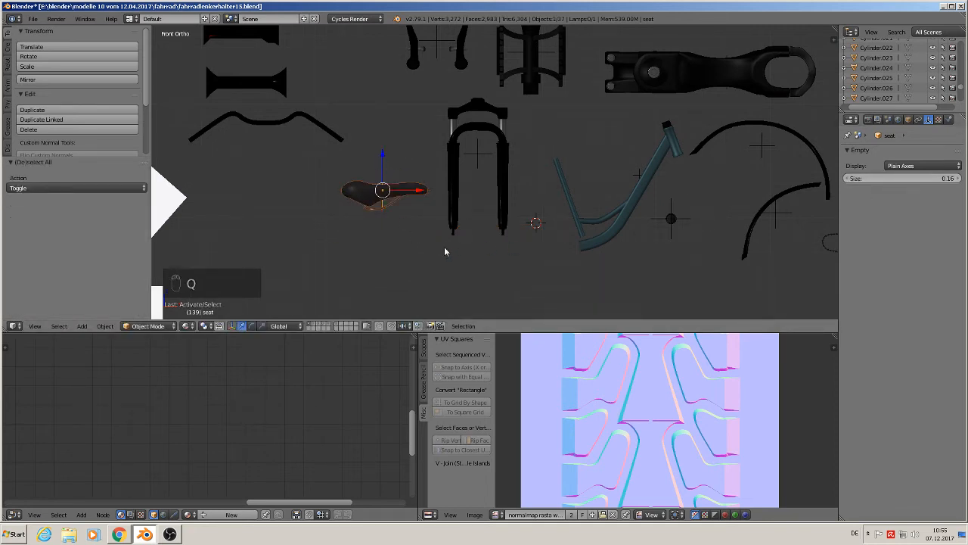
pyautogui.press('a')
pyautogui.scroll(-2, 396, 243)
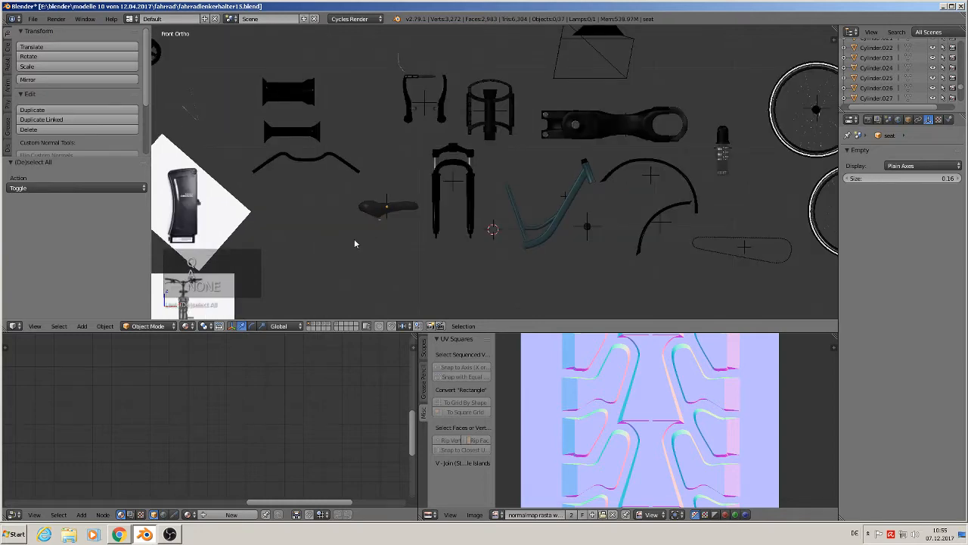
# Step: Add a 32-vertex mesh circle in the empty area beside the seat post in the bicycle side-view reference image
pyautogui.keyDown('shift'); pyautogui.moveTo(354, 238); pyautogui.dragTo(608, 179, button='middle'); pyautogui.keyUp('shift')
pyautogui.scroll(-2, 529, 190)
pyautogui.keyDown('shift'); pyautogui.moveTo(407, 189); pyautogui.dragTo(558, 239, button='middle'); pyautogui.keyUp('shift')
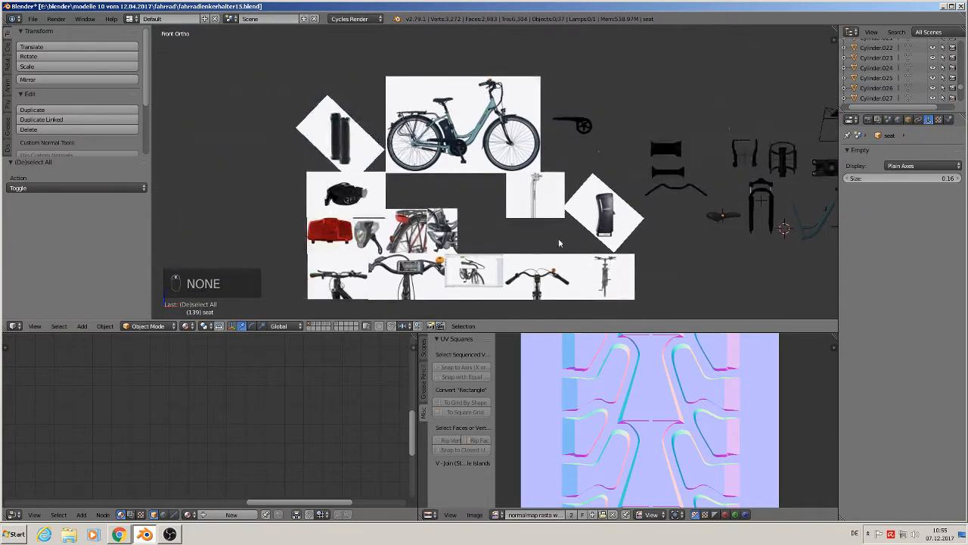
pyautogui.scroll(2, 558, 240)
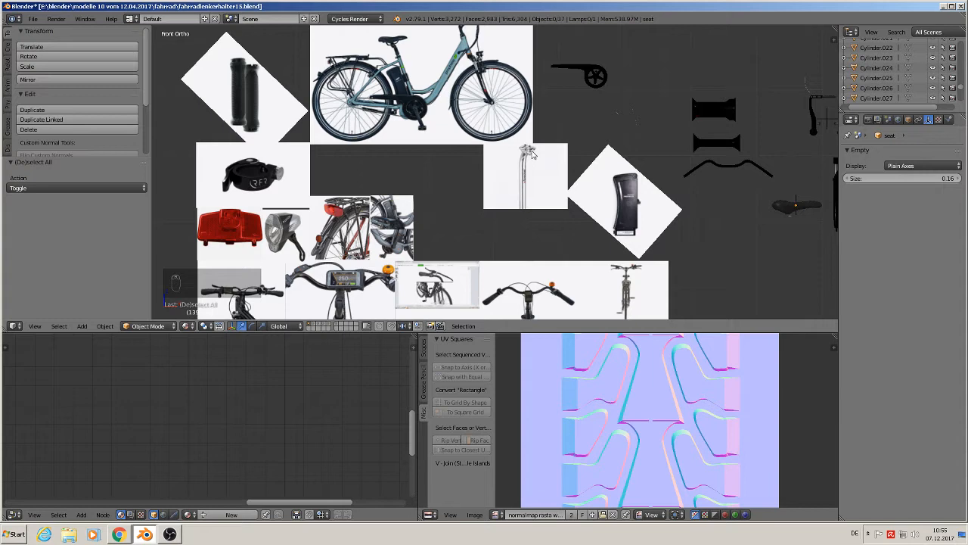
pyautogui.rightClick(522, 184)
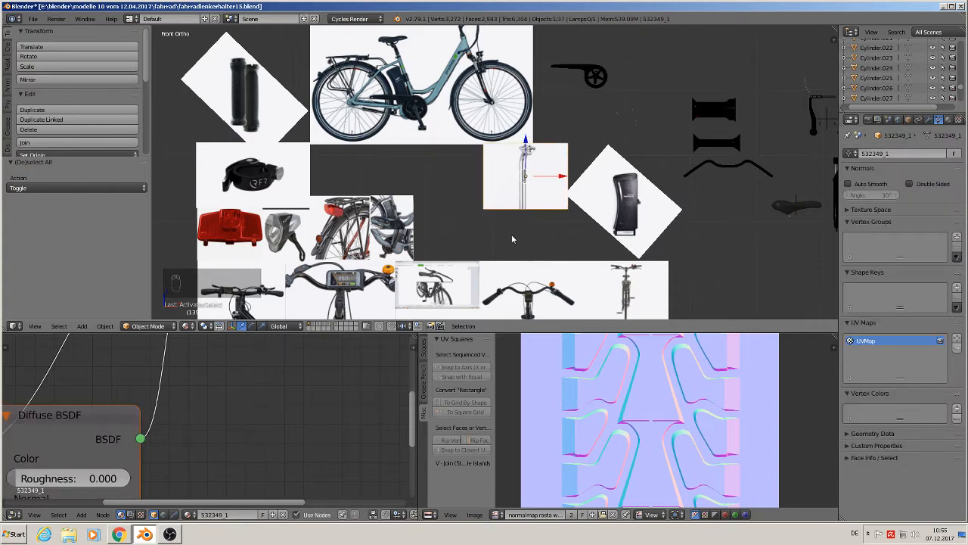
pyautogui.scroll(10, 407, 200)
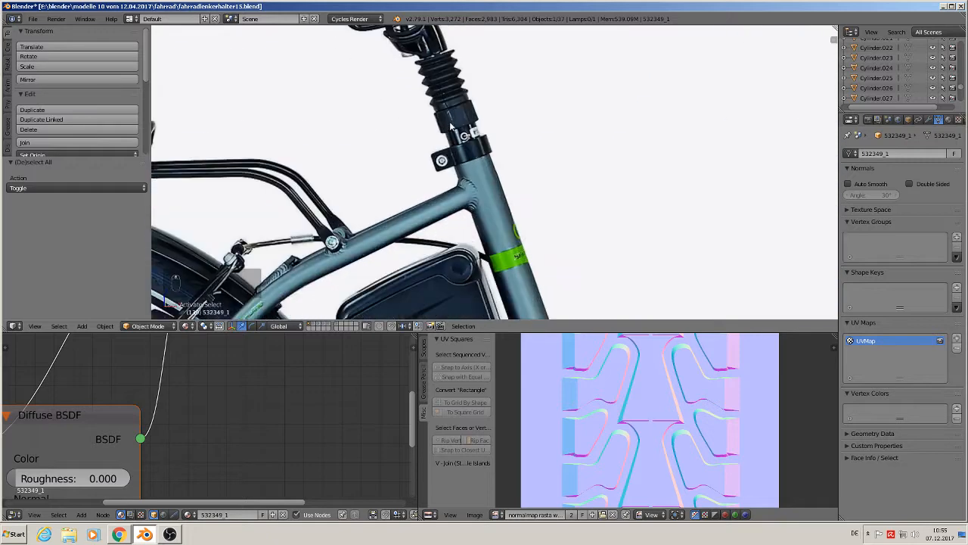
pyautogui.keyDown('shift'); pyautogui.moveTo(451, 127); pyautogui.dragTo(400, 204, button='middle'); pyautogui.keyUp('shift')
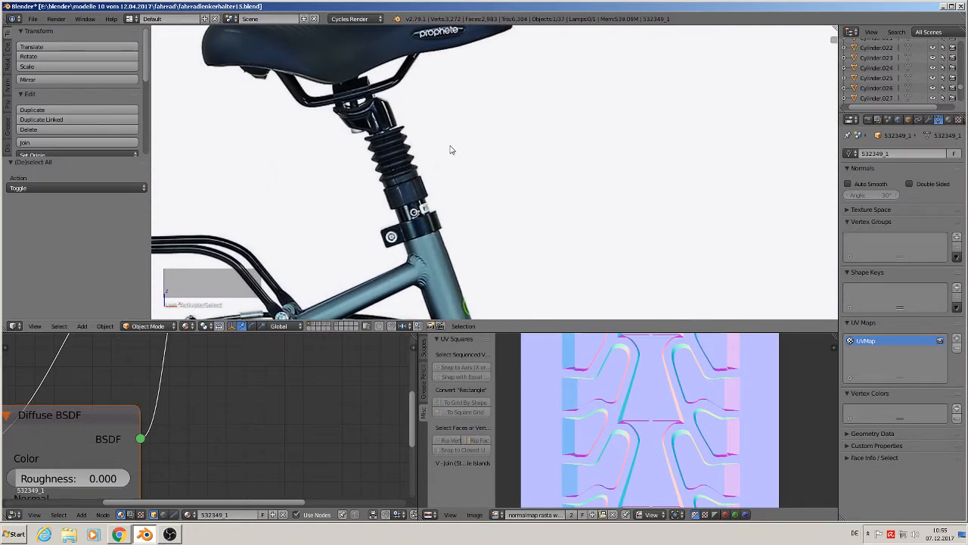
pyautogui.click(80, 326)
pyautogui.moveTo(99, 315)
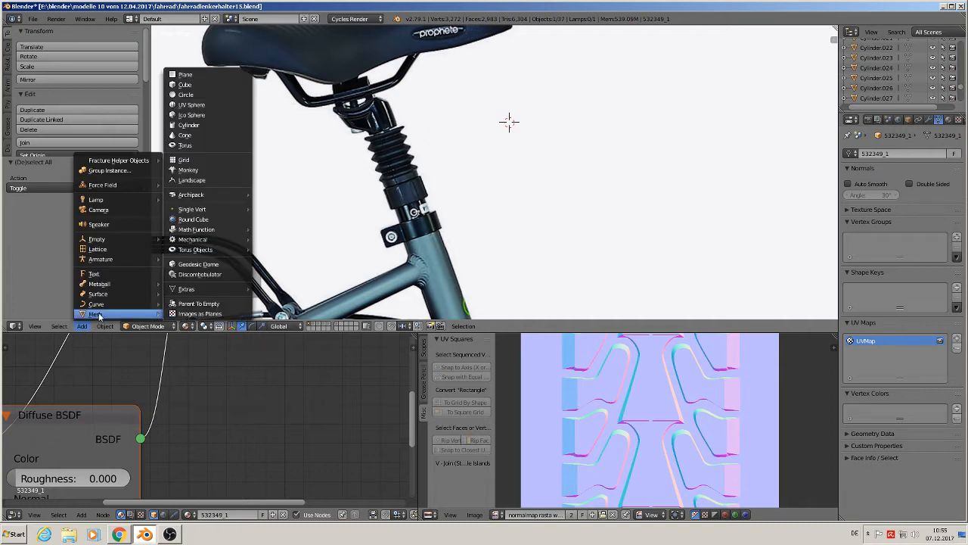
pyautogui.click(210, 96)
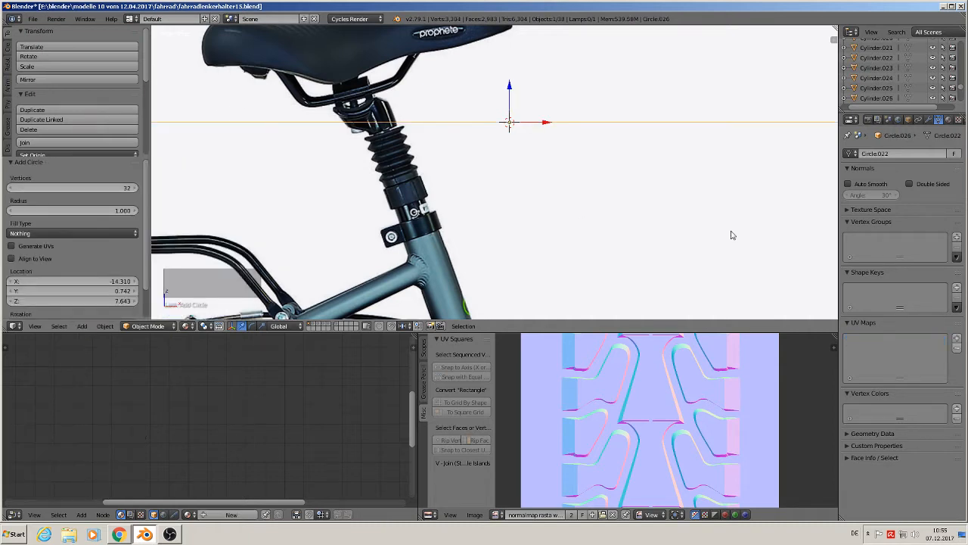
# Step: Scale the circle down to roughly the width of the rubber bellows on the reference seat post
pyautogui.press('s')
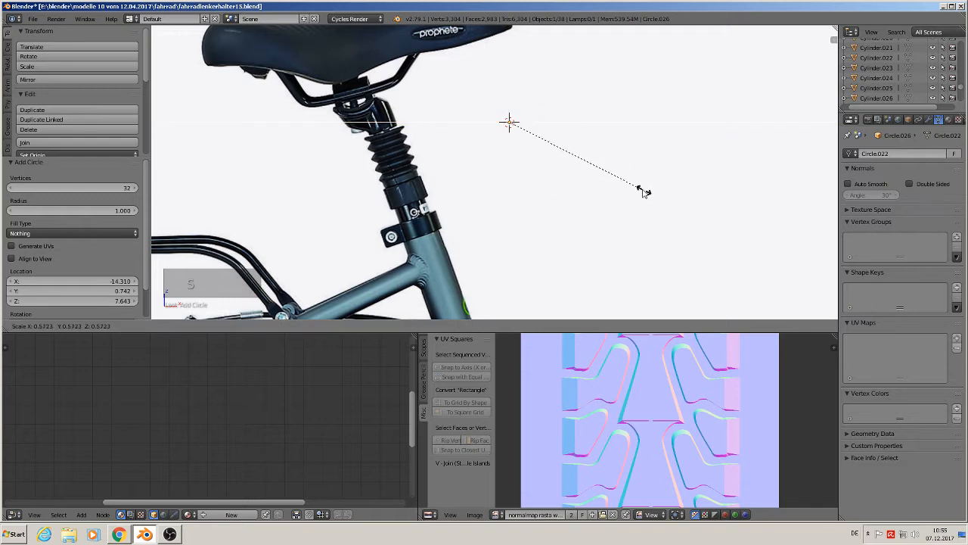
pyautogui.click(521, 133)
pyautogui.scroll(3, 529, 148)
pyautogui.press('s')
pyautogui.click(539, 158)
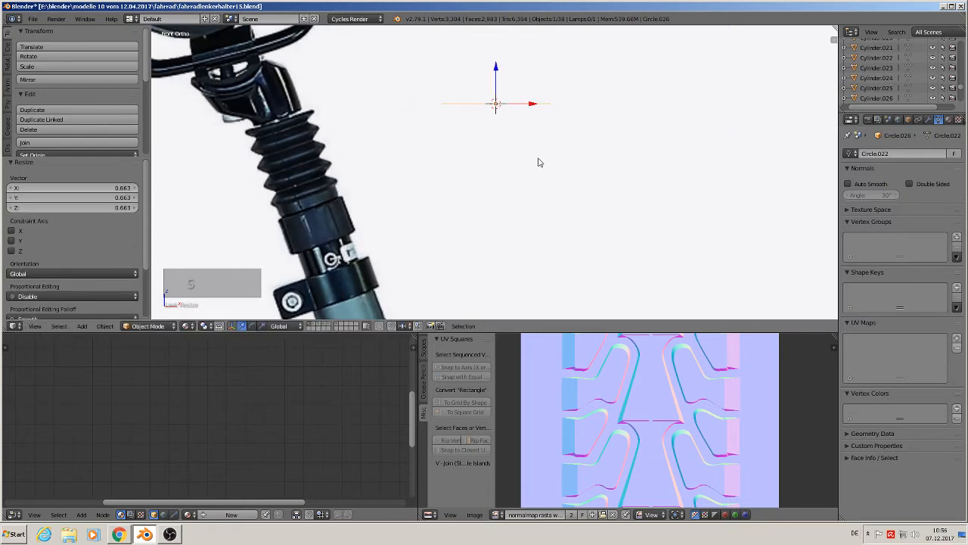
pyautogui.press('s')
pyautogui.rightClick(541, 162)
# Step: Edit the circle's mesh, extrude the ring down about 0.009 and scale the new ring to 0.811 as the bellows' first inward fold
pyautogui.press('Tab')
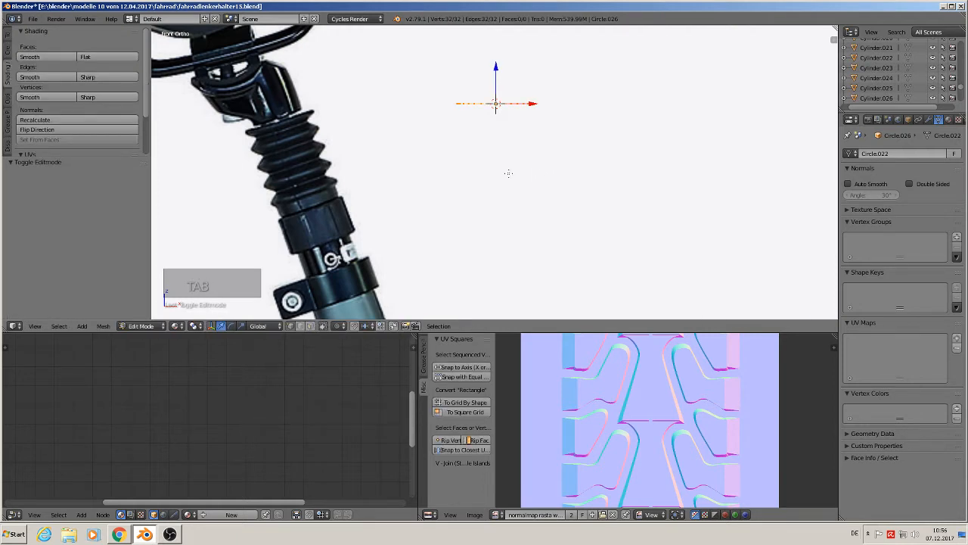
pyautogui.press('e')
pyautogui.rightClick(503, 162)
pyautogui.press('g')
pyautogui.press('z')
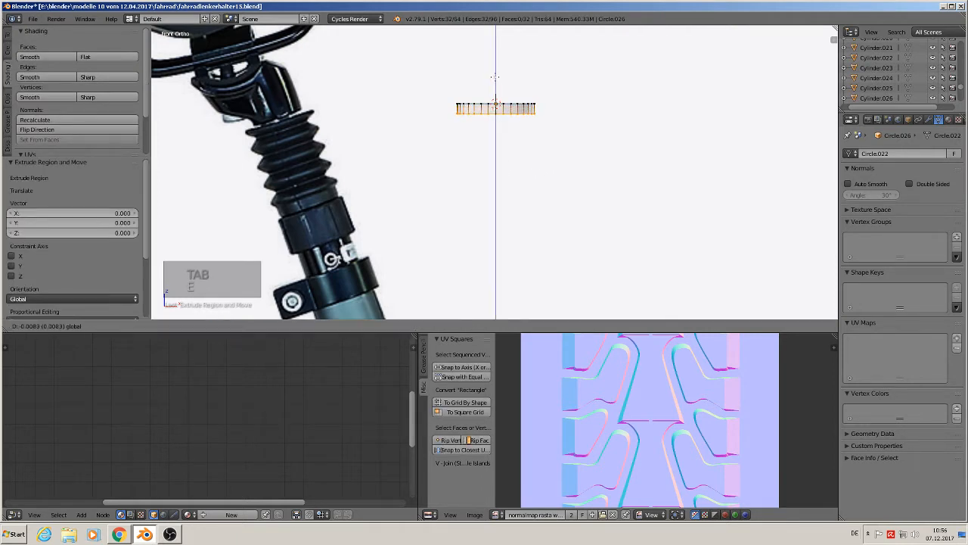
pyautogui.click(567, 173)
pyautogui.press('s')
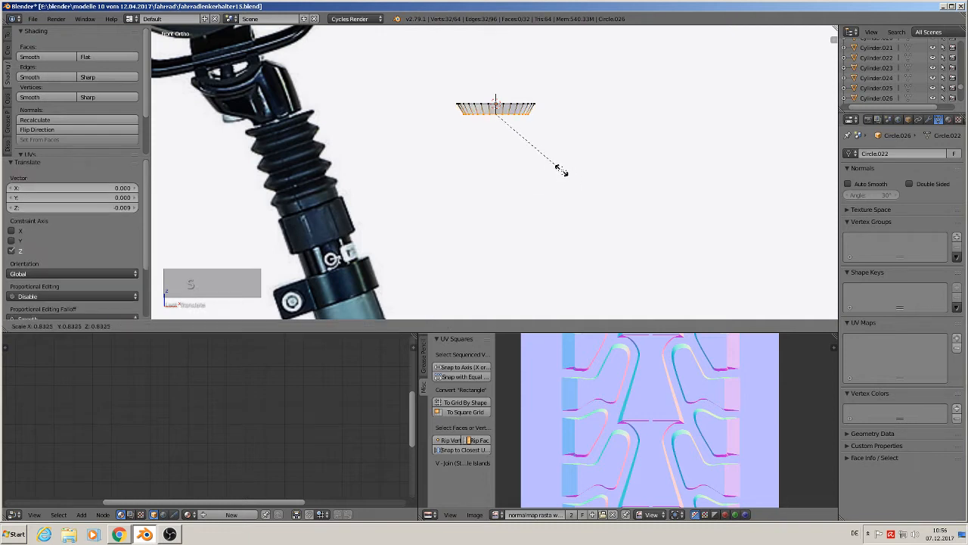
pyautogui.click(559, 170)
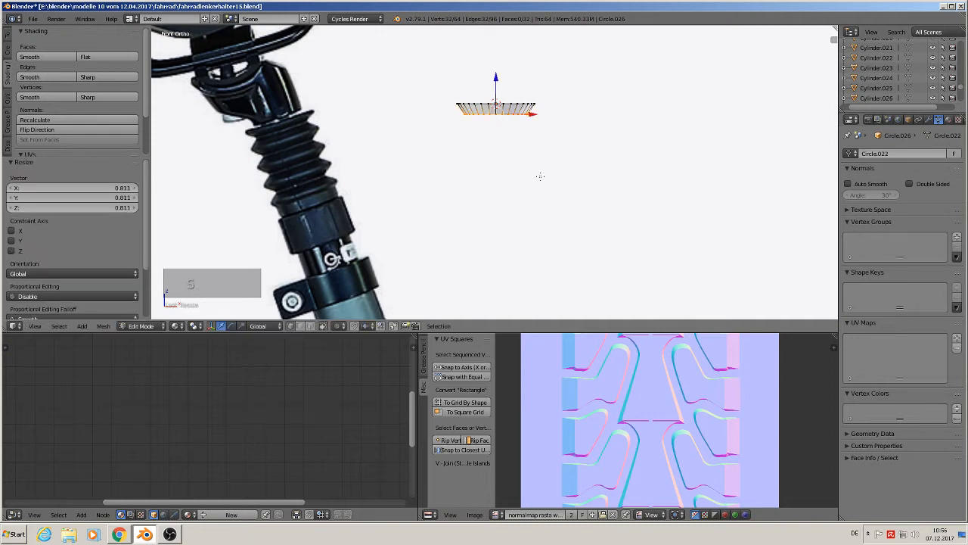
# Step: Extrude the lowest ring down about 0.007 and widen it by about 1.2 to form the next outward ridge
pyautogui.press('e')
pyautogui.rightClick(540, 175)
pyautogui.press('g')
pyautogui.press('z')
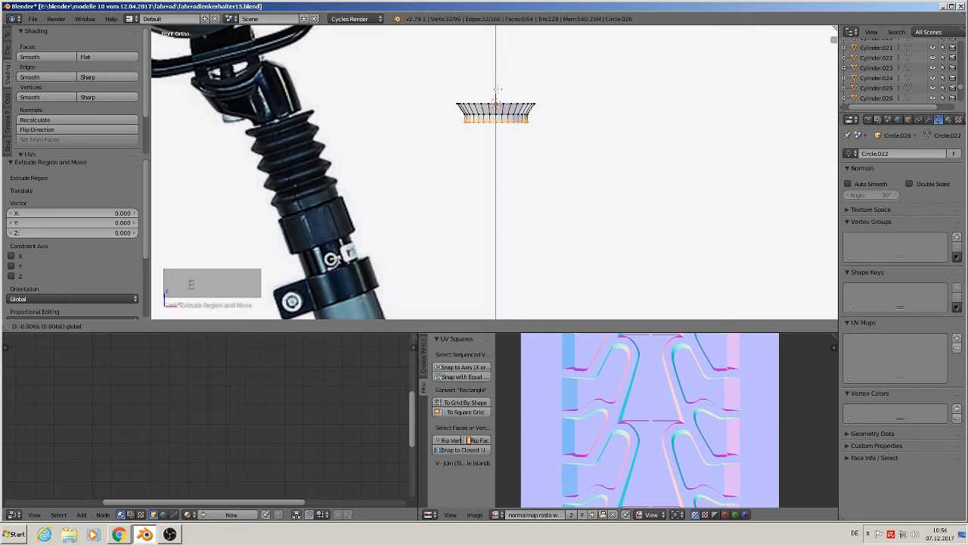
pyautogui.click(588, 189)
pyautogui.press('s')
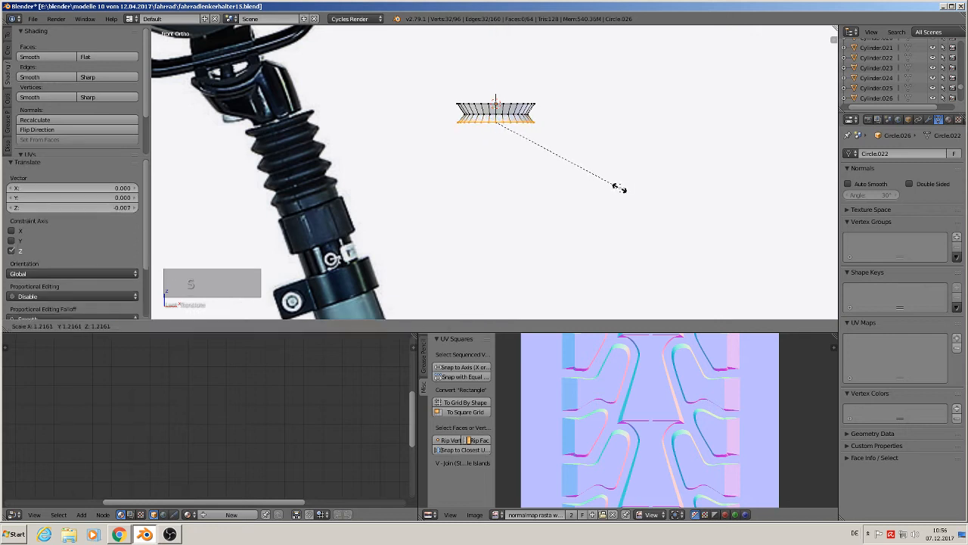
pyautogui.click(620, 195)
# Step: Extrude the ridge's ring down about 0.007 and scale it to 0.772 for the second inward fold
pyautogui.press('e')
pyautogui.rightClick(525, 185)
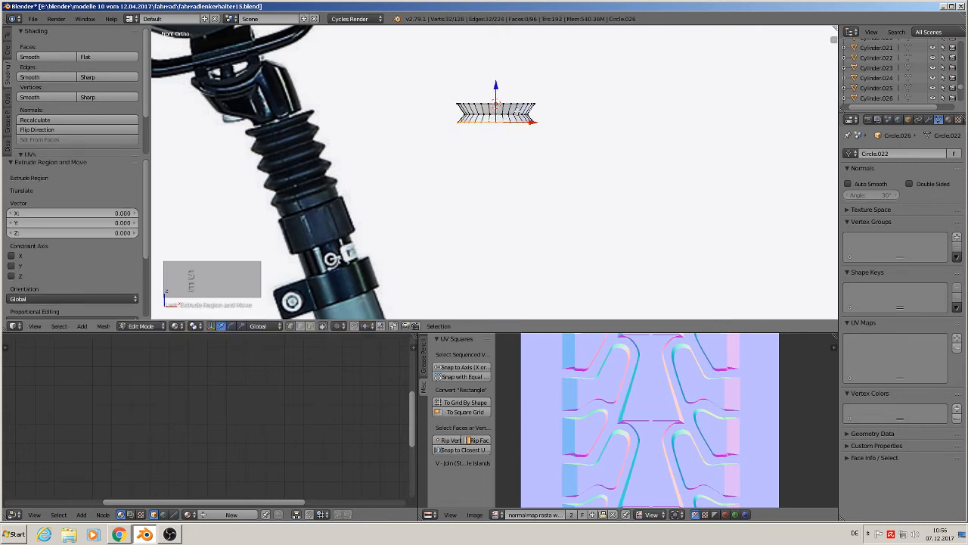
pyautogui.press('g')
pyautogui.press('z')
pyautogui.click(579, 201)
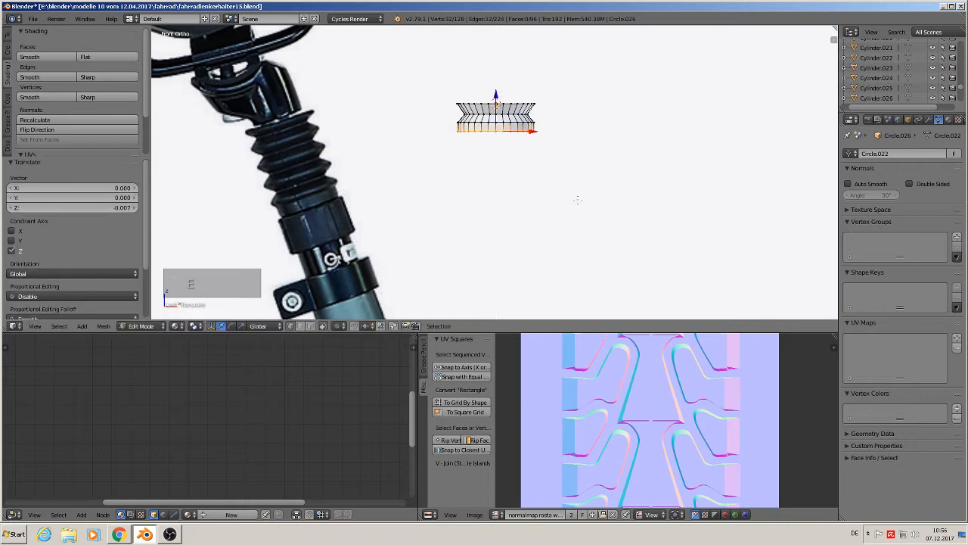
pyautogui.press('s')
pyautogui.click(552, 189)
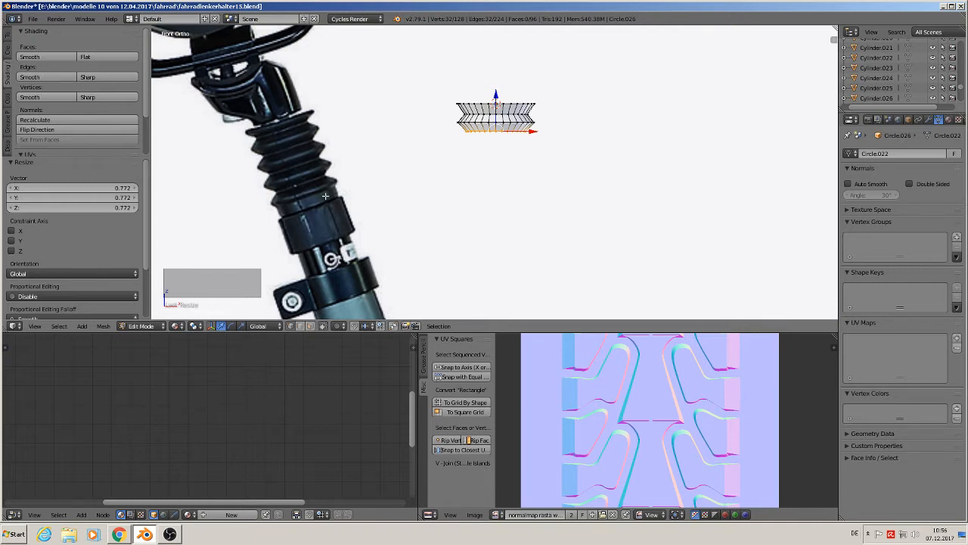
# Step: Extrude the narrow lowest ring down about 0.009 and widen it by about 1.33 to form another outward ridge
pyautogui.press('e')
pyautogui.rightClick(500, 174)
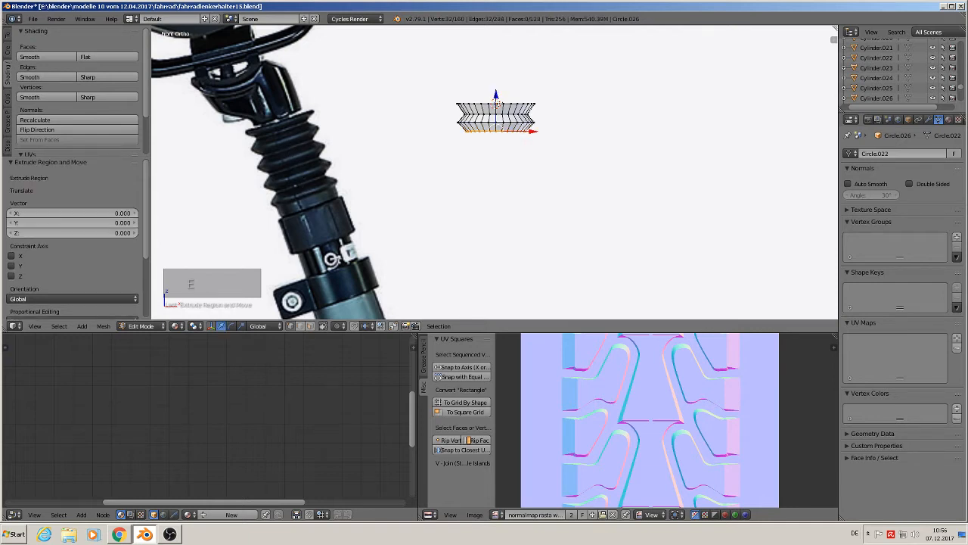
pyautogui.press('g')
pyautogui.press('z')
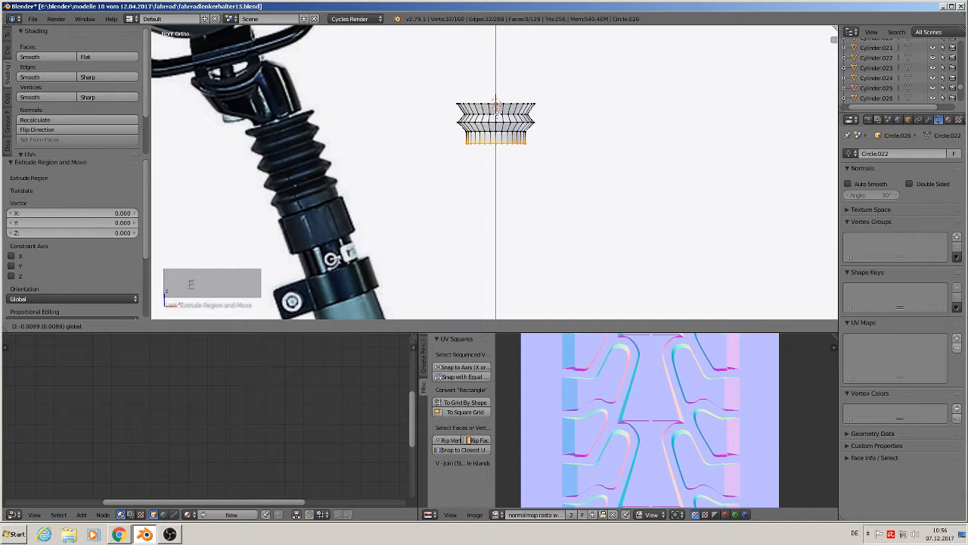
pyautogui.click(556, 177)
pyautogui.press('s')
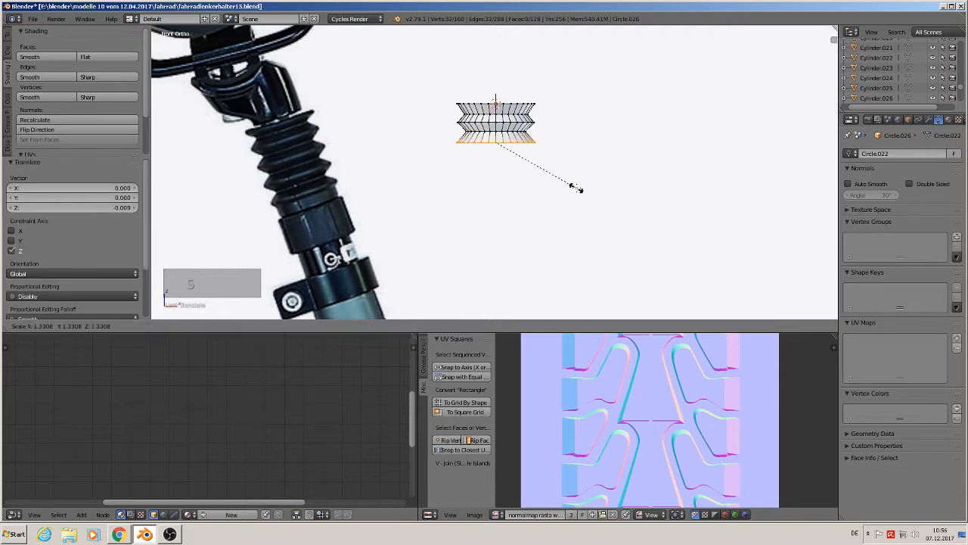
pyautogui.click(576, 187)
# Step: Extrude the lowest ring down about 0.01, scale it to 0.768 and raise it 0.002 for the third inward fold
pyautogui.press('e')
pyautogui.rightClick(575, 188)
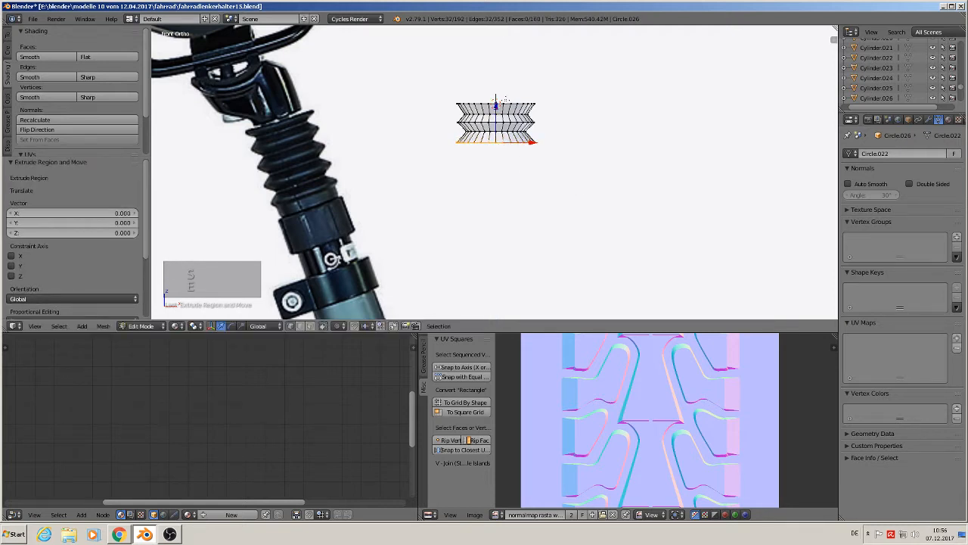
pyautogui.press('g')
pyautogui.press('z')
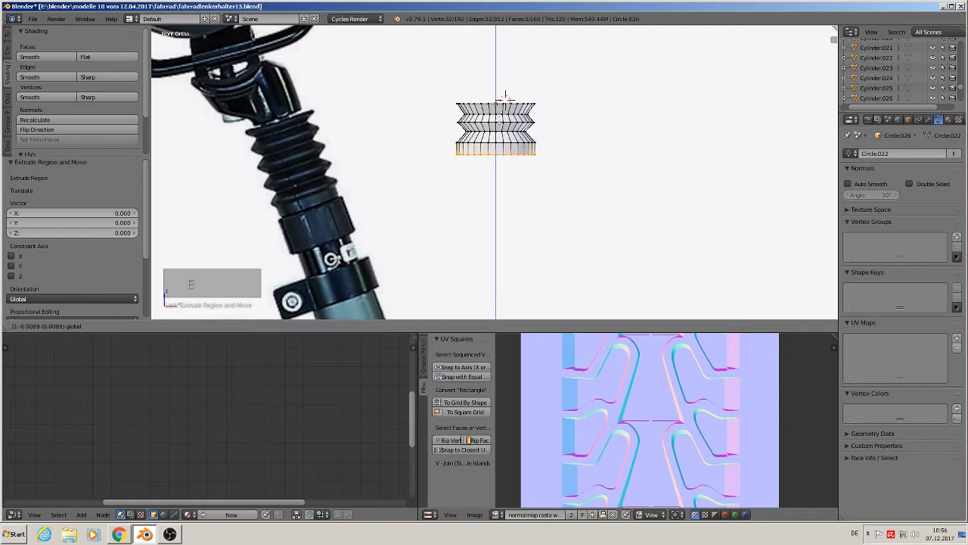
pyautogui.click(612, 194)
pyautogui.press('s')
pyautogui.click(583, 190)
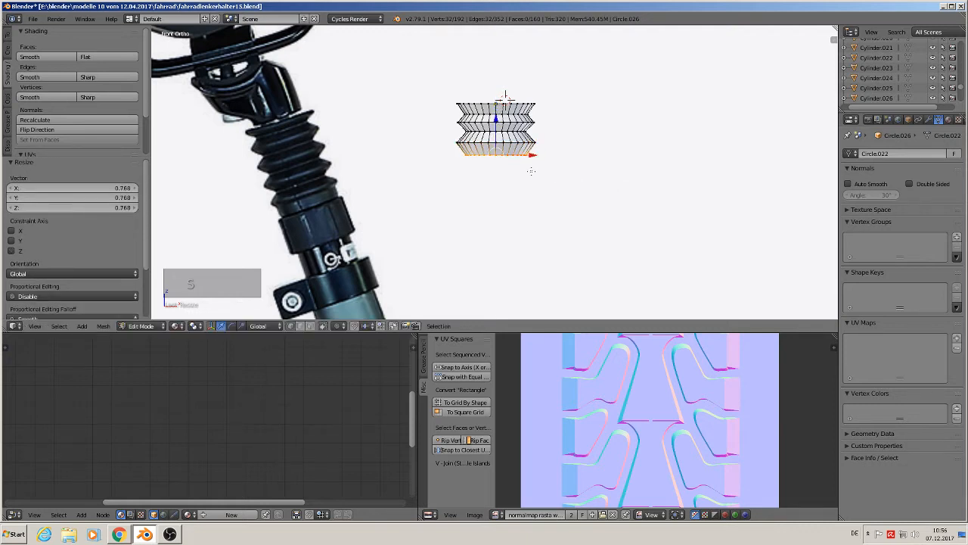
pyautogui.press('g')
pyautogui.press('z')
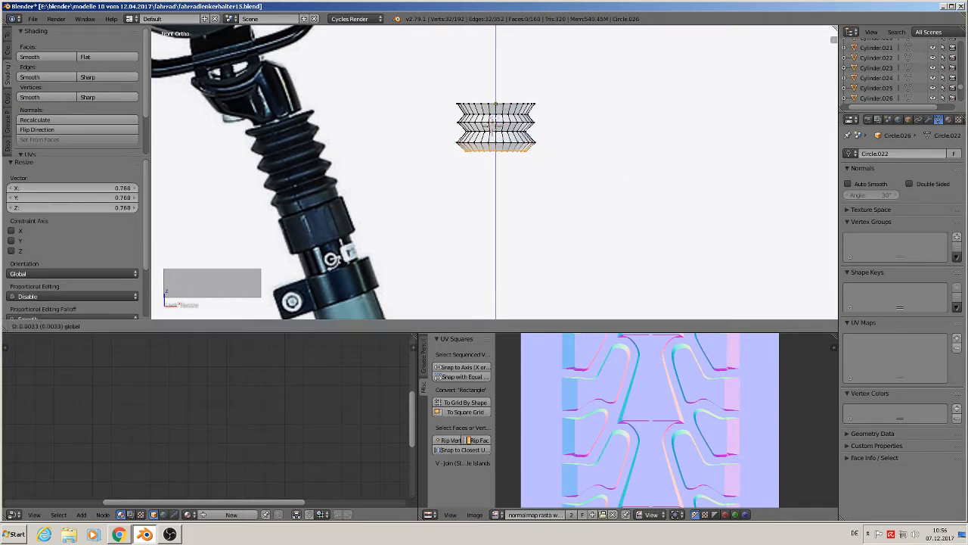
pyautogui.click(496, 120)
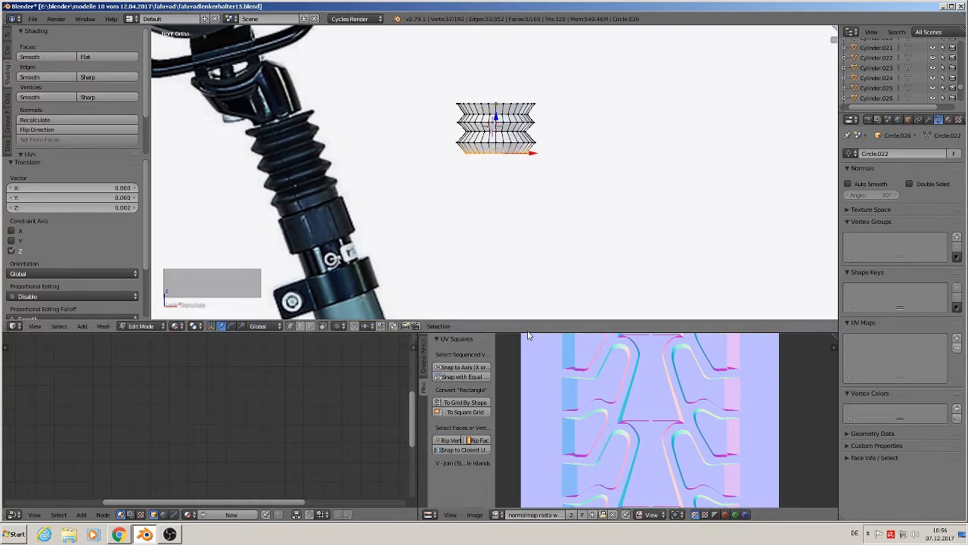
# Step: Enlarge the 3D view, extrude the lowest ring down about 0.007, widen it by 1.226 and lower it another 0.002
pyautogui.moveTo(530, 332); pyautogui.dragTo(521, 492)
pyautogui.scroll(2, 499, 331)
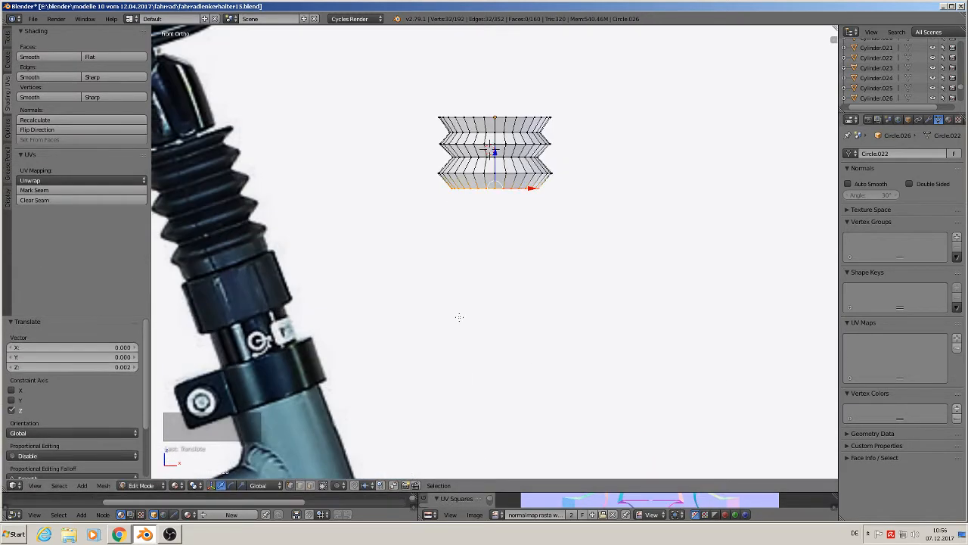
pyautogui.keyDown('shift'); pyautogui.moveTo(460, 317); pyautogui.dragTo(593, 302, button='middle'); pyautogui.keyUp('shift')
pyautogui.press('e')
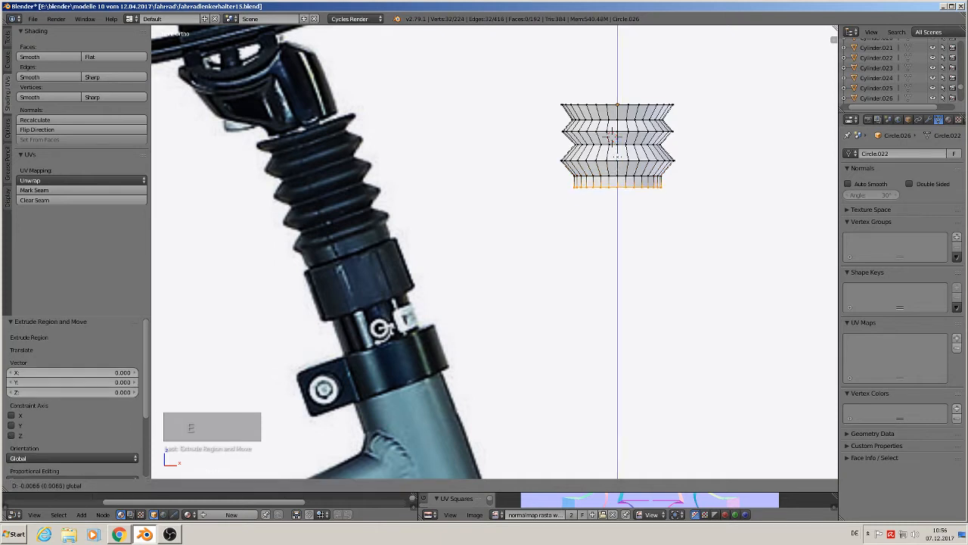
pyautogui.click(616, 155)
pyautogui.press('s')
pyautogui.click(660, 202)
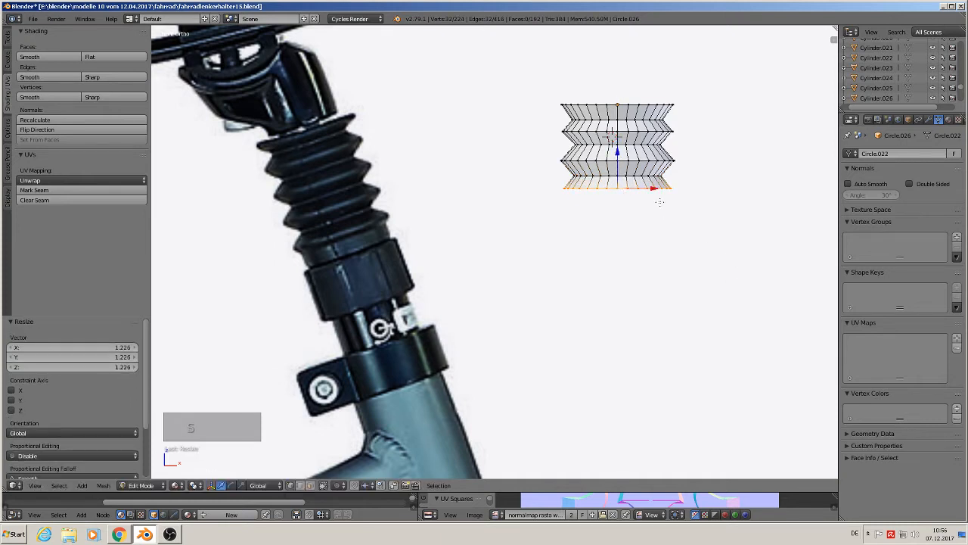
pyautogui.moveTo(619, 154); pyautogui.dragTo(622, 183)
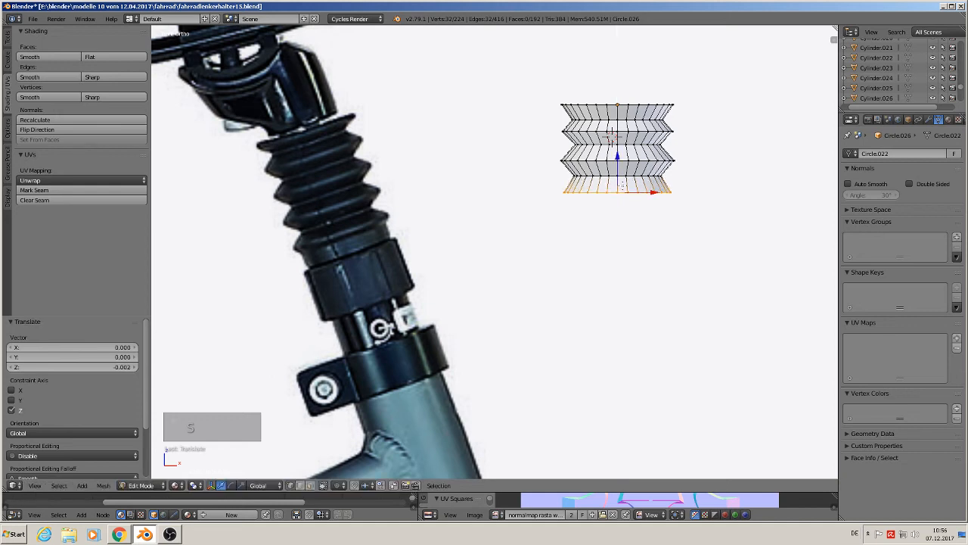
# Step: Extrude the bottom ridge's ring down 0.011 and scale it to about 0.67 as the fourth inward fold
pyautogui.press('e')
pyautogui.rightClick(536, 67)
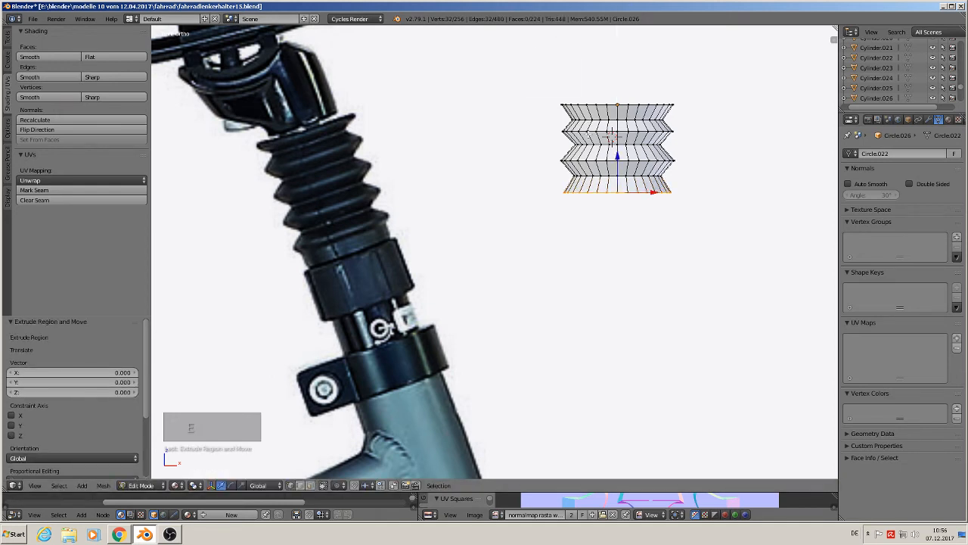
pyautogui.moveTo(616, 157); pyautogui.dragTo(620, 177)
pyautogui.click(621, 175)
pyautogui.press('s')
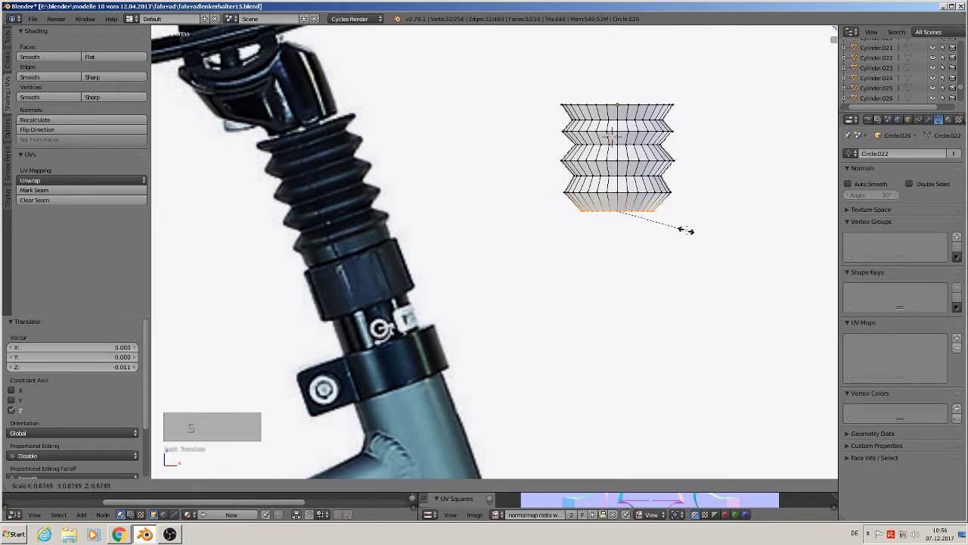
pyautogui.click(683, 231)
# Step: Extrude the lowest ring down, widen it by 1.473 and raise it 0.003 to form the last outward ridge
pyautogui.press('e')
pyautogui.rightClick(613, 198)
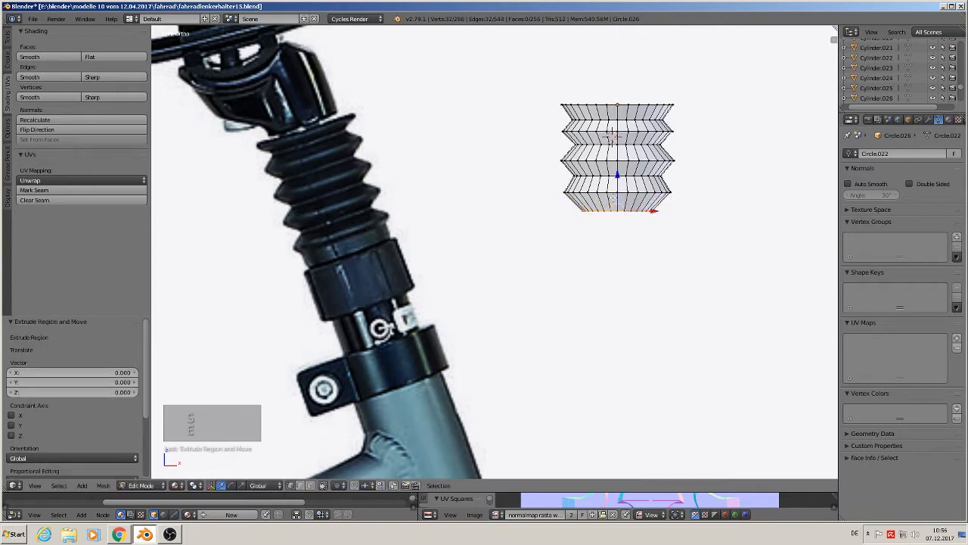
pyautogui.moveTo(617, 175); pyautogui.dragTo(617, 192)
pyautogui.press('s')
pyautogui.click(793, 277)
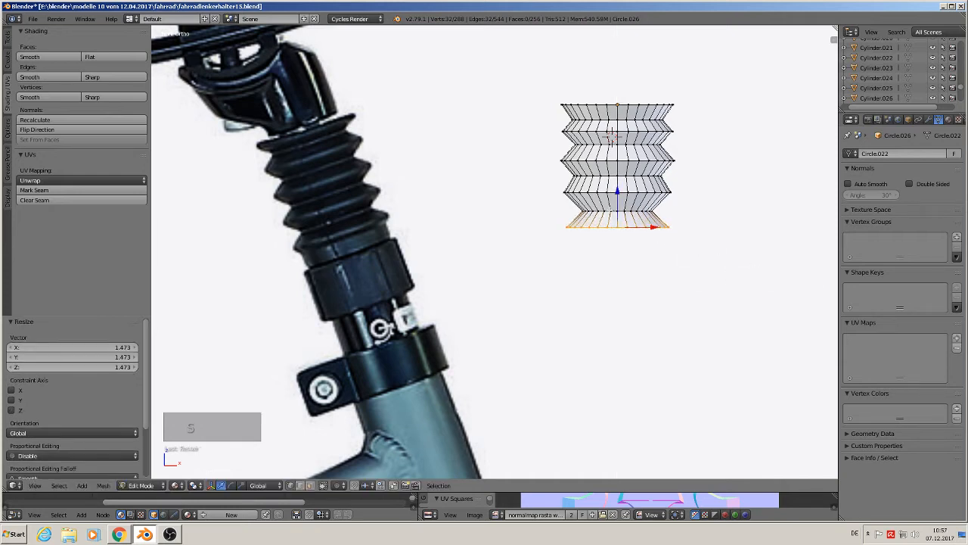
pyautogui.keyDown('alt'); pyautogui.rightClick(605, 206); pyautogui.keyUp('alt')
pyautogui.moveTo(617, 186); pyautogui.dragTo(618, 203)
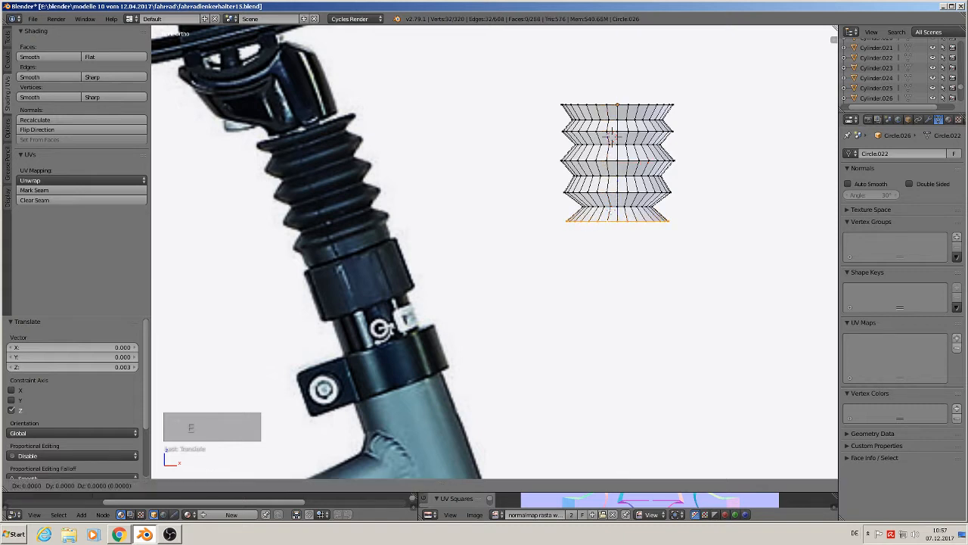
# Step: Extrude the bottom ridge's ring straight down by 0.004 to start the band beneath the bellows folds
pyautogui.press('e')
pyautogui.press('z')
pyautogui.click(710, 272)
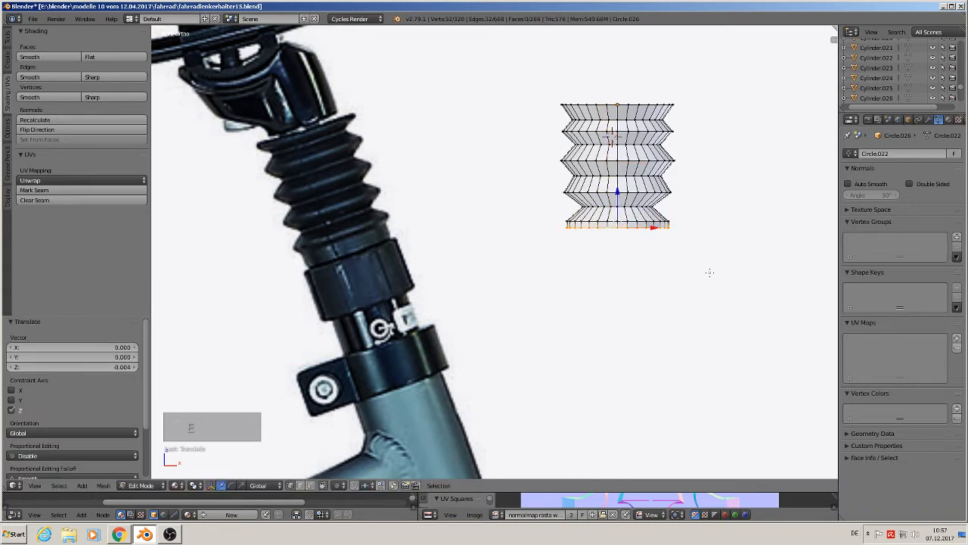
pyautogui.press('e')
pyautogui.press('z')
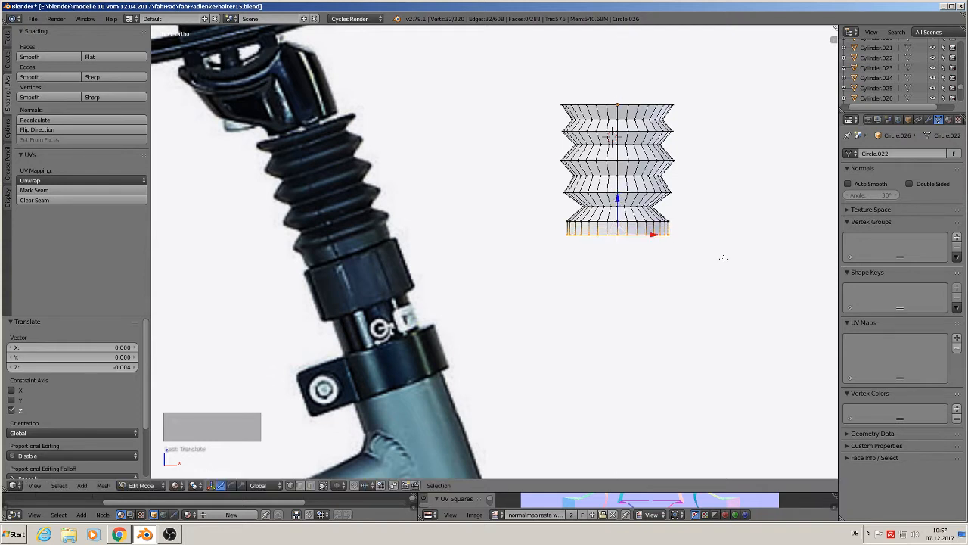
pyautogui.click(725, 261)
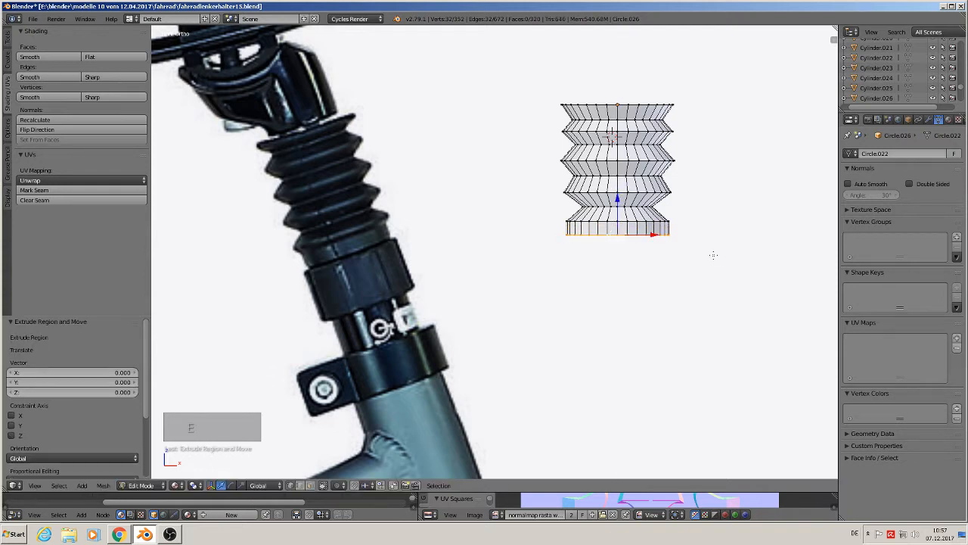
pyautogui.hotkey('ctrl', 'z')
pyautogui.hotkey('ctrl', 'z')
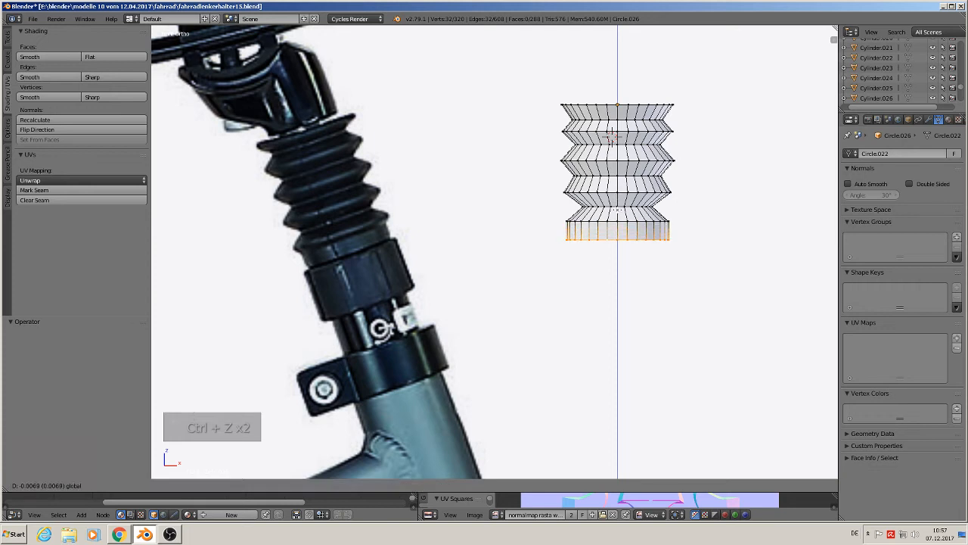
# Step: Lower the band's bottom ring about 0.007, scale it to 0.908 and raise it 0.004 for a slight taper
pyautogui.click(751, 294)
pyautogui.press('s')
pyautogui.click(734, 286)
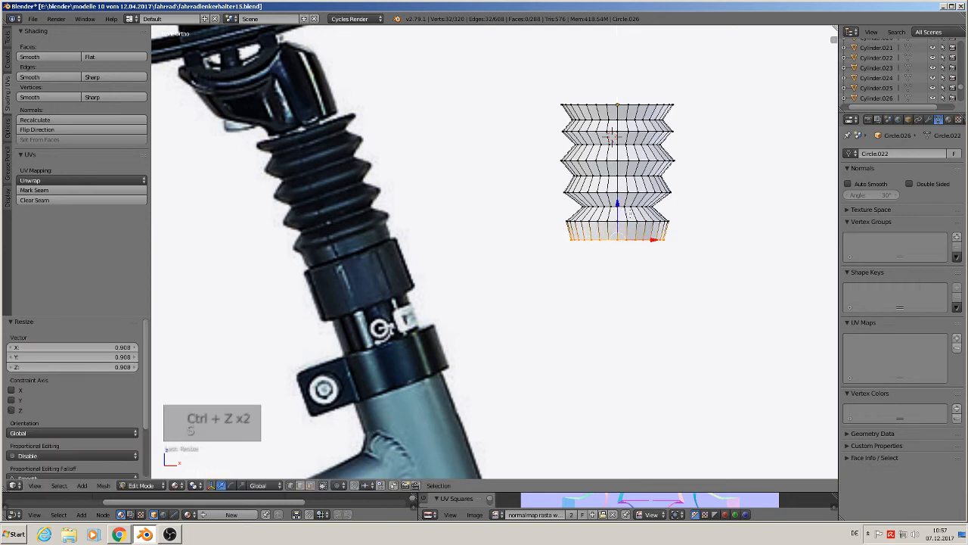
pyautogui.moveTo(618, 206); pyautogui.dragTo(617, 198)
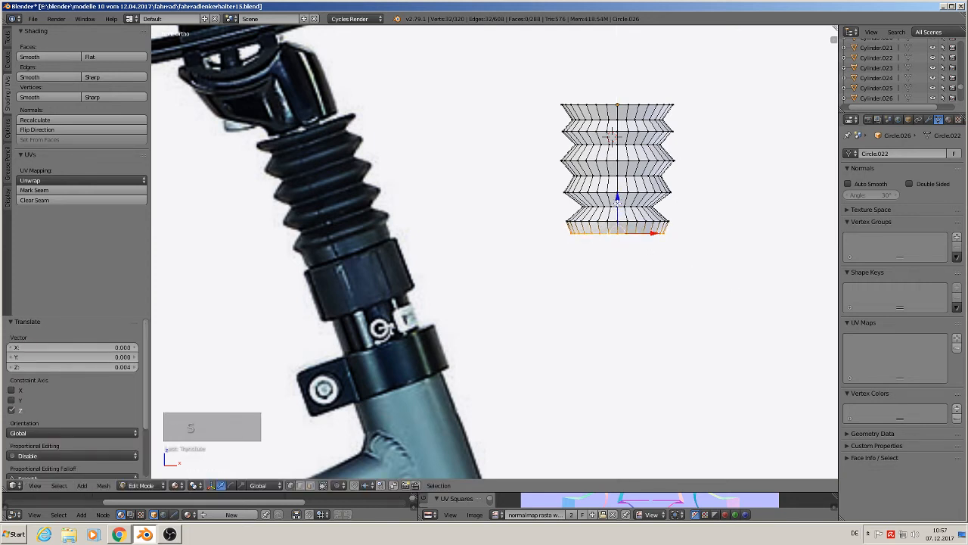
# Step: Extrude the lowest ring down 0.009 and extrude it again inward at scale 0.886 to begin a groove
pyautogui.press('e')
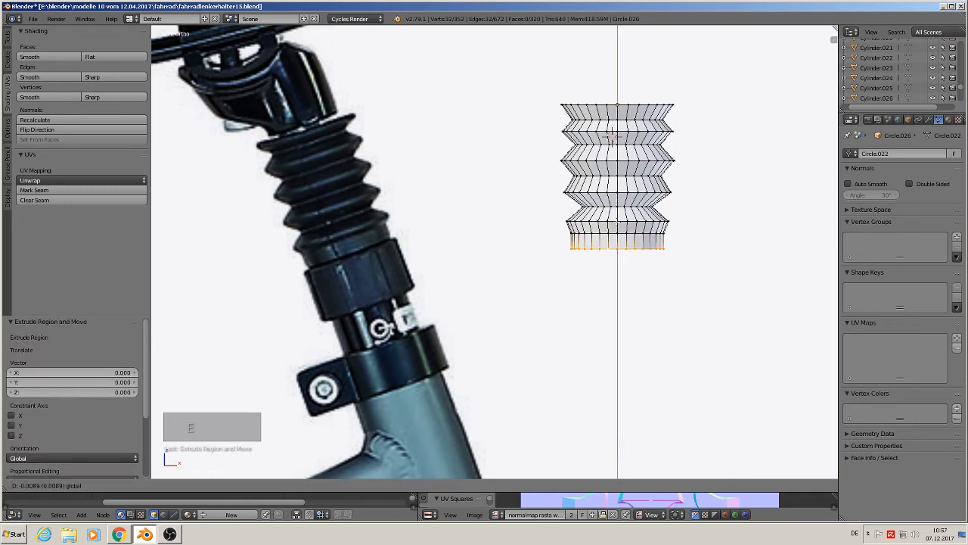
pyautogui.click(647, 266)
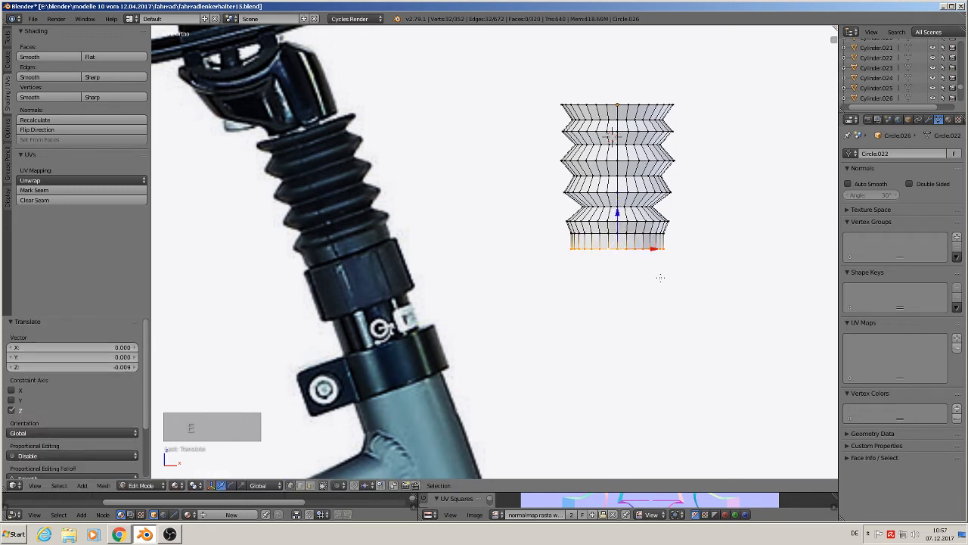
pyautogui.press('e')
pyautogui.press('s')
pyautogui.click(655, 274)
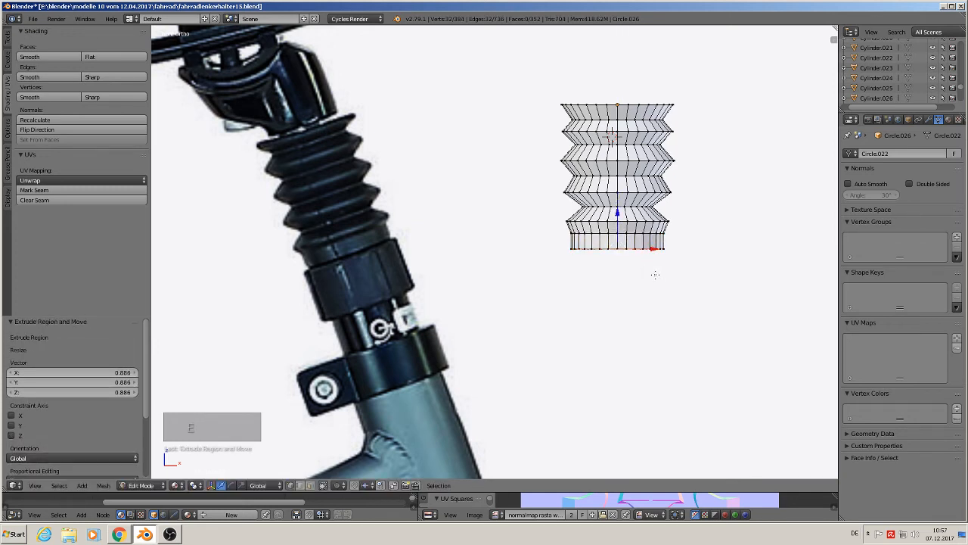
# Step: Extrude the inner groove ring down 0.002 and extrude it back outward at scale about 1.2 to close the groove
pyautogui.press('e')
pyautogui.click(654, 274)
pyautogui.press('e')
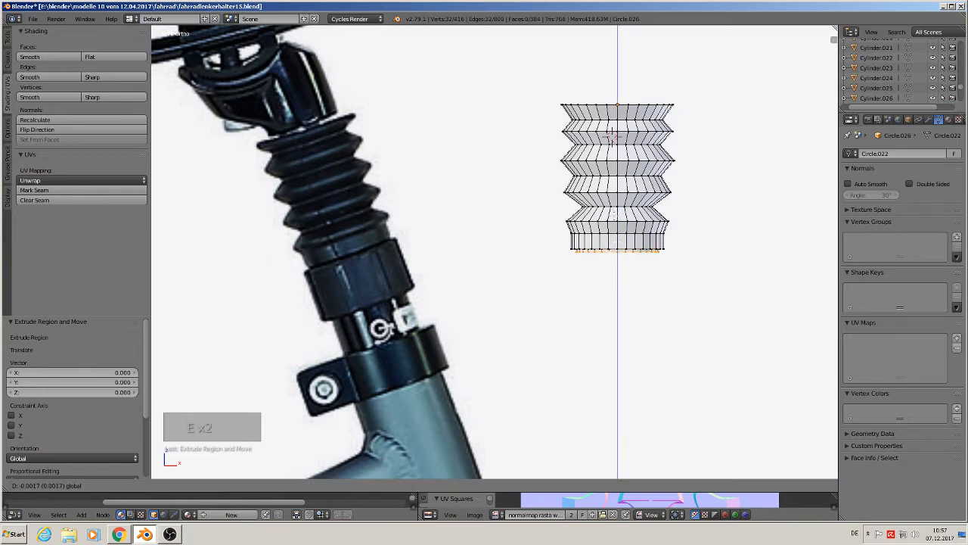
pyautogui.click(655, 272)
pyautogui.press('e')
pyautogui.press('s')
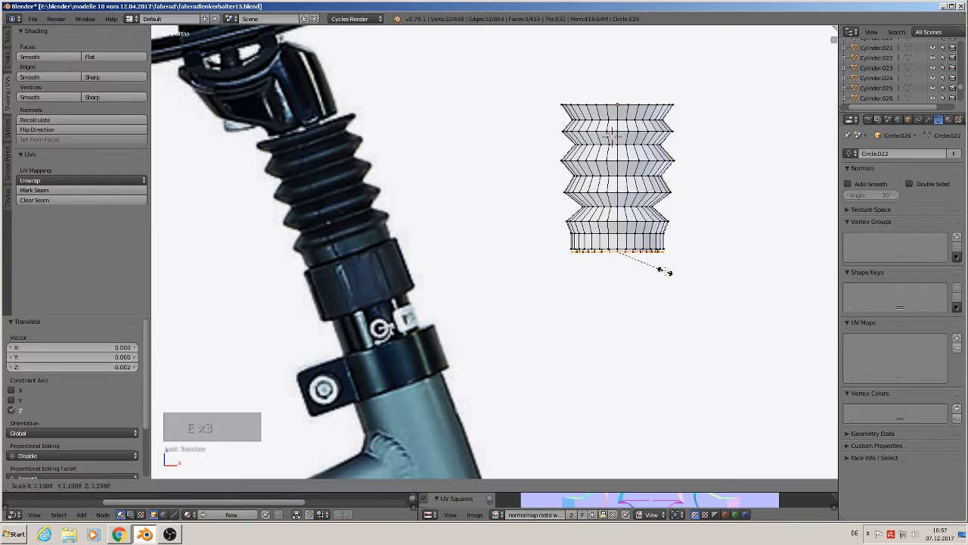
pyautogui.click(665, 270)
# Step: Extrude the ring below the groove straight down by 0.025 to form the tall collar
pyautogui.press('e')
pyautogui.rightClick(645, 255)
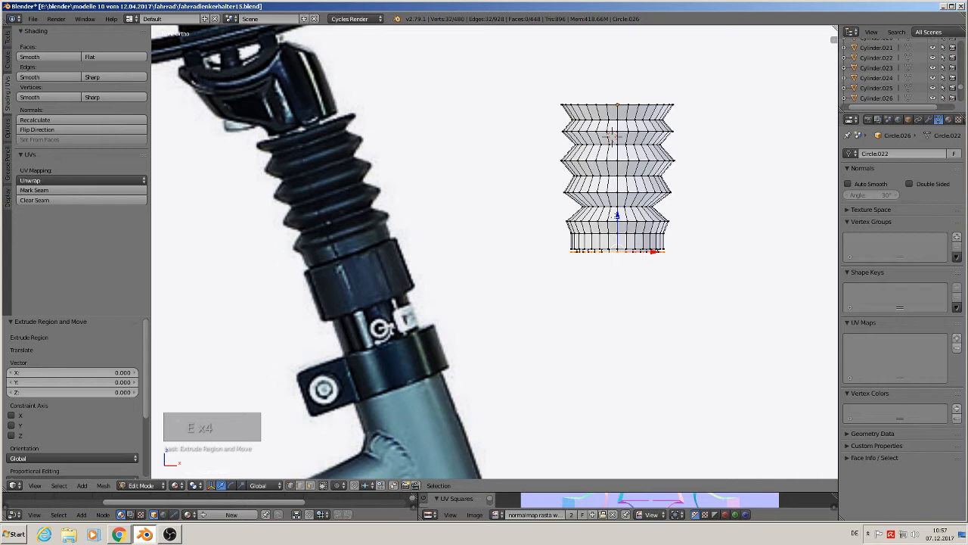
pyautogui.moveTo(617, 216); pyautogui.dragTo(613, 263)
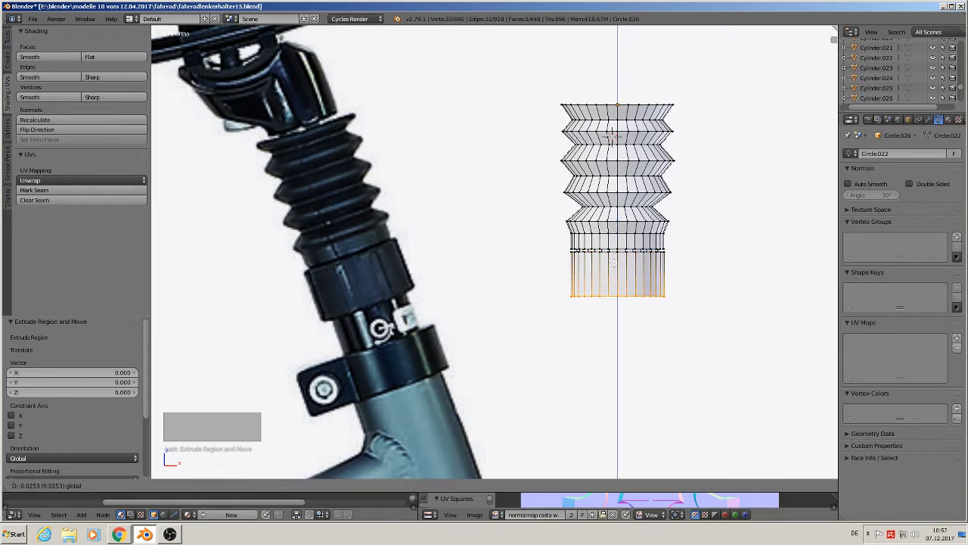
pyautogui.click(614, 263)
# Step: Extrude the collar's bottom ring inward and extrude the narrower ring down 0.015 as an end sleeve
pyautogui.keyDown('shift'); pyautogui.moveTo(681, 314); pyautogui.dragTo(651, 304, button='middle'); pyautogui.keyUp('shift')
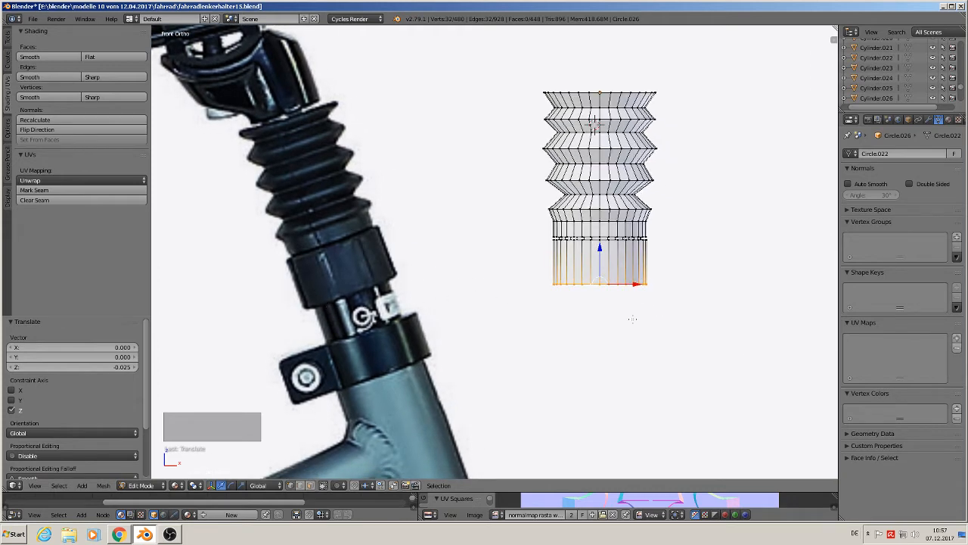
pyautogui.press('e')
pyautogui.press('s')
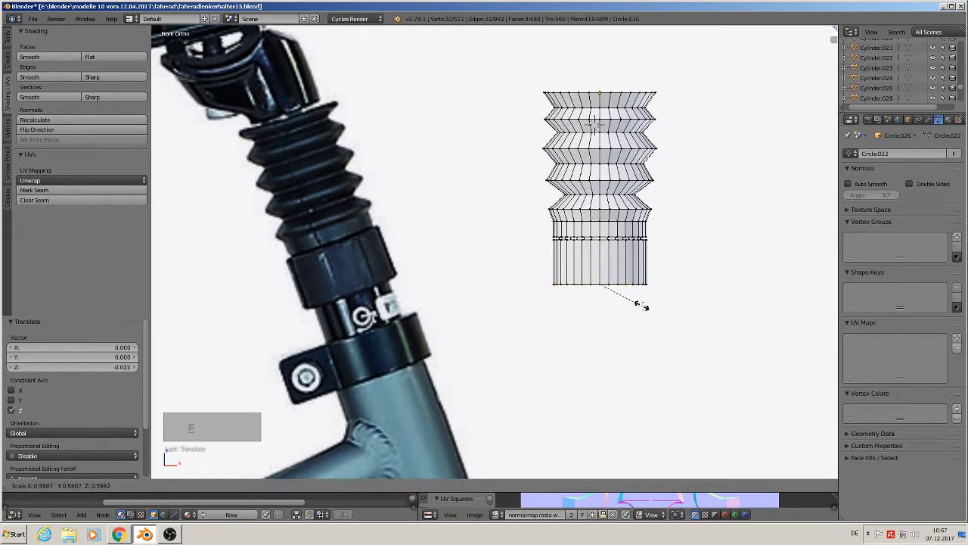
pyautogui.click(655, 308)
pyautogui.press('e')
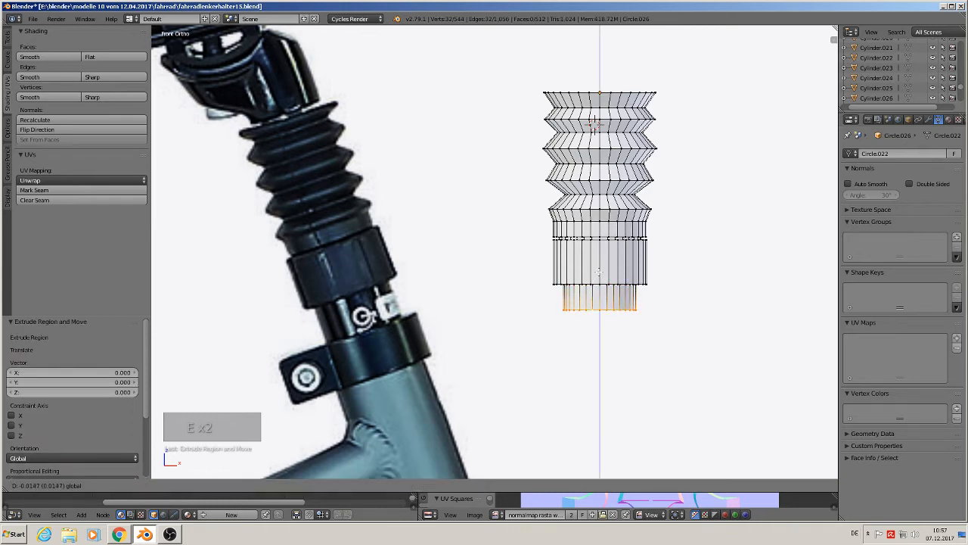
pyautogui.click(599, 270)
# Step: Select both edge loops of the narrow end sleeve, scale them by 1.119 and return to the front view
pyautogui.scroll(3, 599, 269)
pyautogui.moveTo(604, 291); pyautogui.dragTo(586, 271, button='middle')
pyautogui.keyDown('alt'); pyautogui.click(582, 266); pyautogui.keyUp('alt')
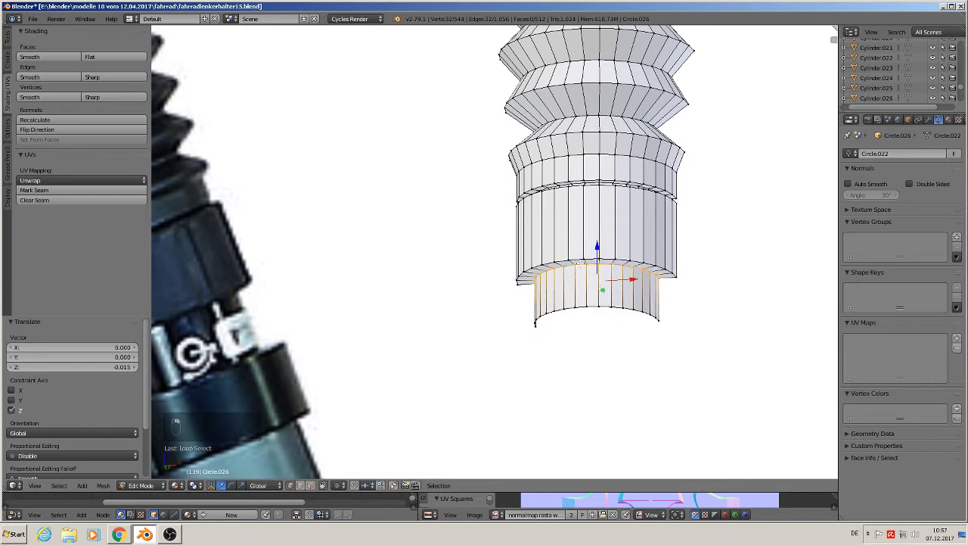
pyautogui.keyDown('alt'); pyautogui.keyDown('shift'); pyautogui.click(597, 304); pyautogui.keyUp('shift'); pyautogui.keyUp('alt')
pyautogui.press('s')
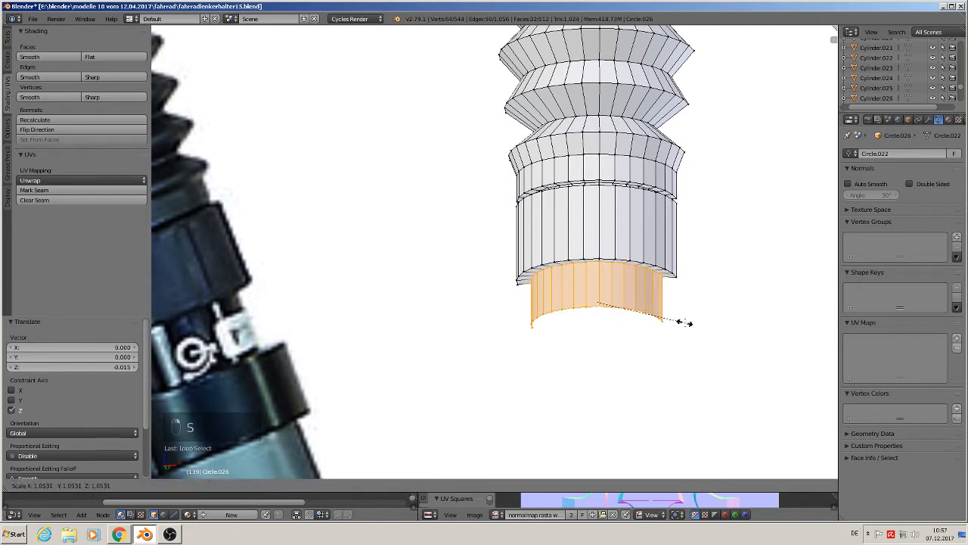
pyautogui.click(690, 324)
pyautogui.press('KP_1')
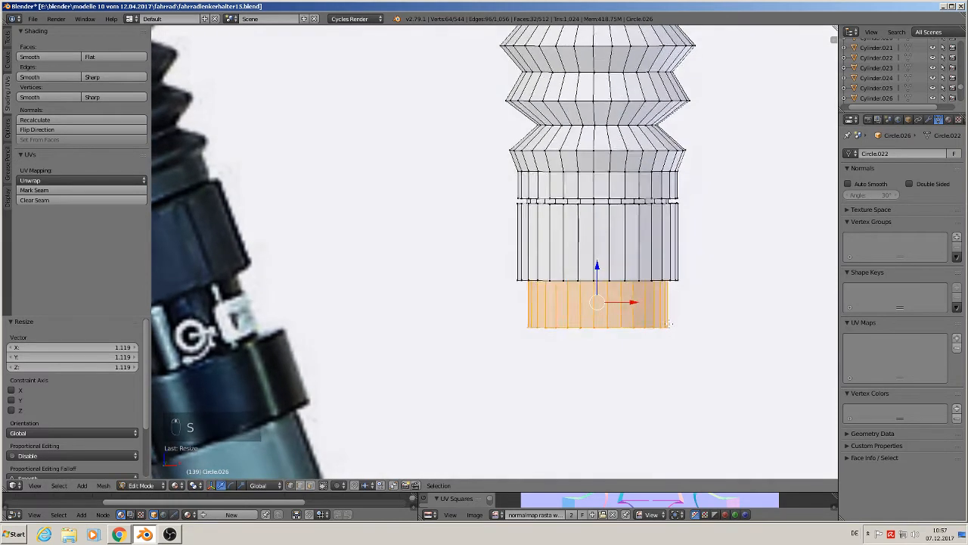
# Step: Compare the modelled bellows and its collar with the seat post in the reference photo
pyautogui.scroll(-5, 624, 166)
pyautogui.scroll(-3, 448, 261)
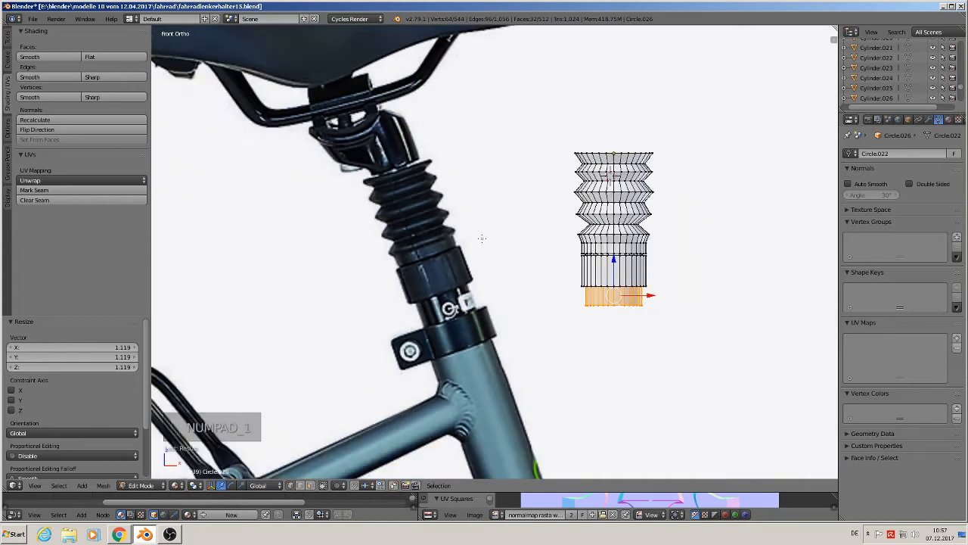
pyautogui.scroll(2, 448, 260)
pyautogui.scroll(-2, 448, 261)
pyautogui.scroll(3, 447, 261)
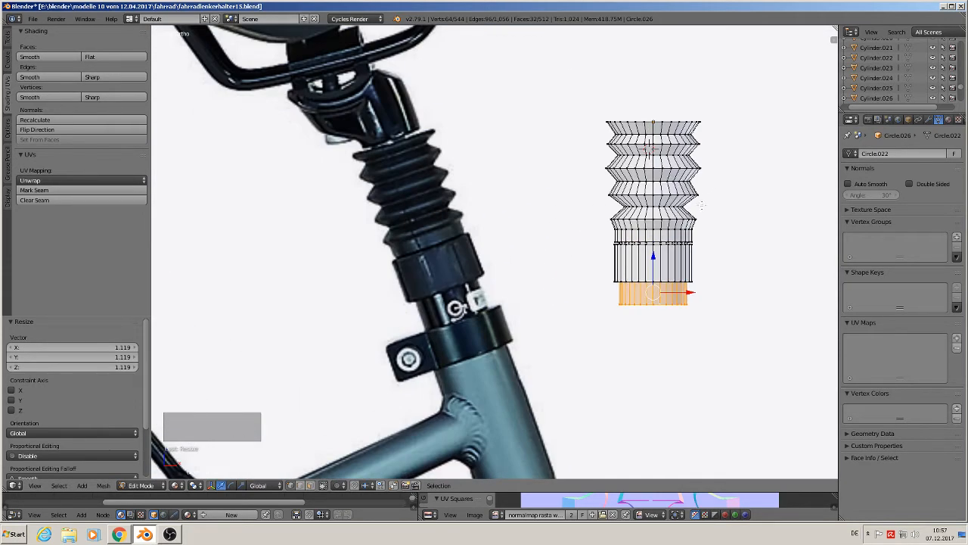
pyautogui.scroll(3, 702, 205)
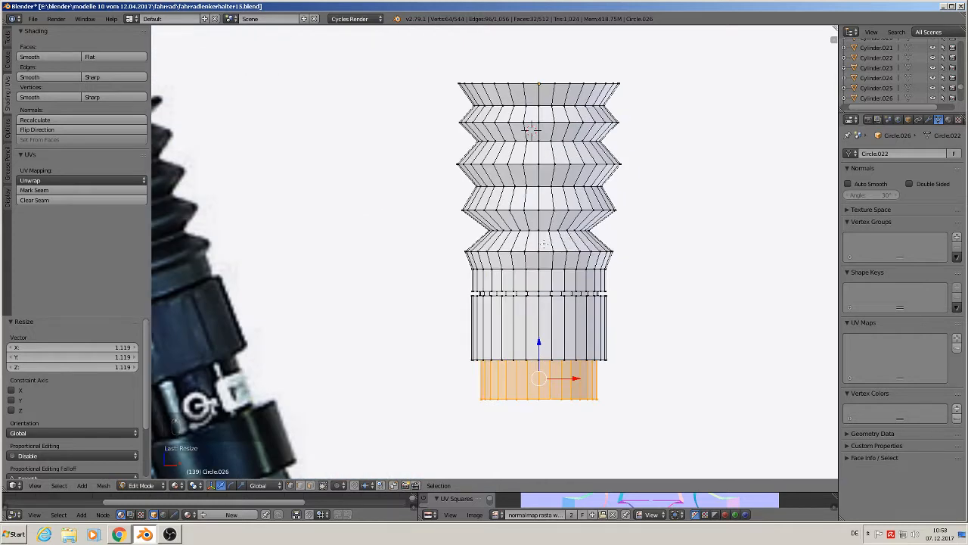
pyautogui.keyDown('alt'); pyautogui.rightClick(528, 230); pyautogui.keyUp('alt')
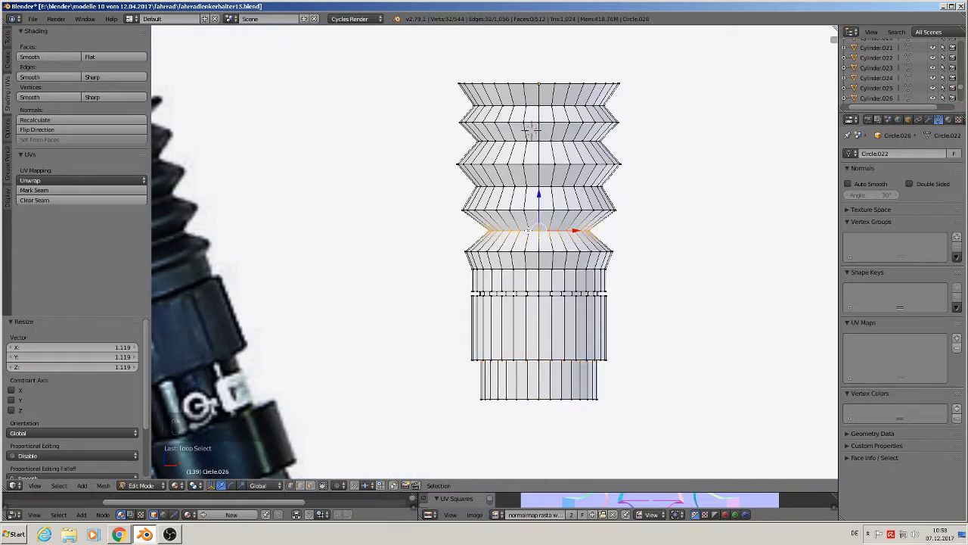
pyautogui.scroll(-8, 529, 230)
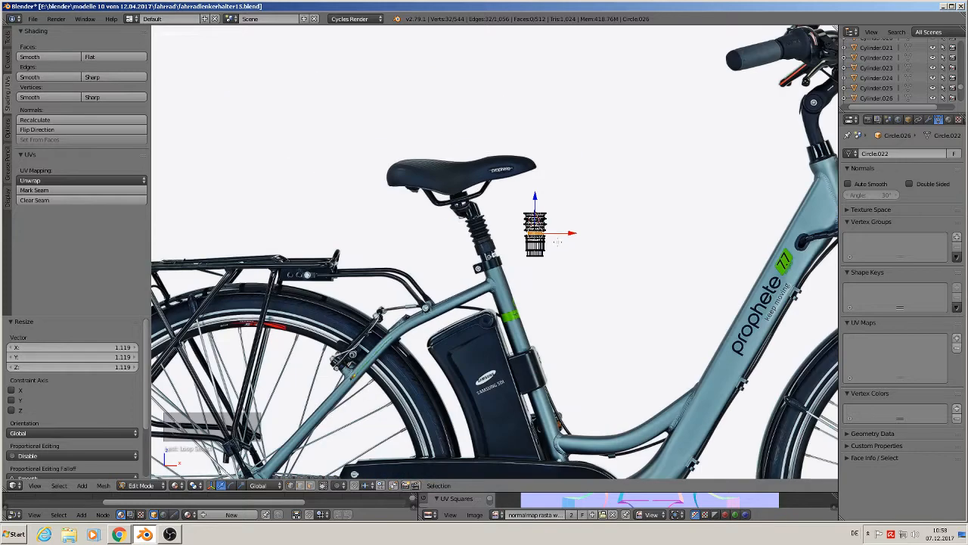
# Step: Leave mesh editing and move the bellows 3.038 along the X axis, clear of the reference photo
pyautogui.press('Tab')
pyautogui.scroll(-3, 586, 251)
pyautogui.keyDown('shift'); pyautogui.moveTo(614, 254); pyautogui.dragTo(451, 239, button='middle'); pyautogui.keyUp('shift')
pyautogui.moveTo(444, 224); pyautogui.dragTo(729, 235)
pyautogui.click(729, 234)
pyautogui.scroll(10, 729, 234)
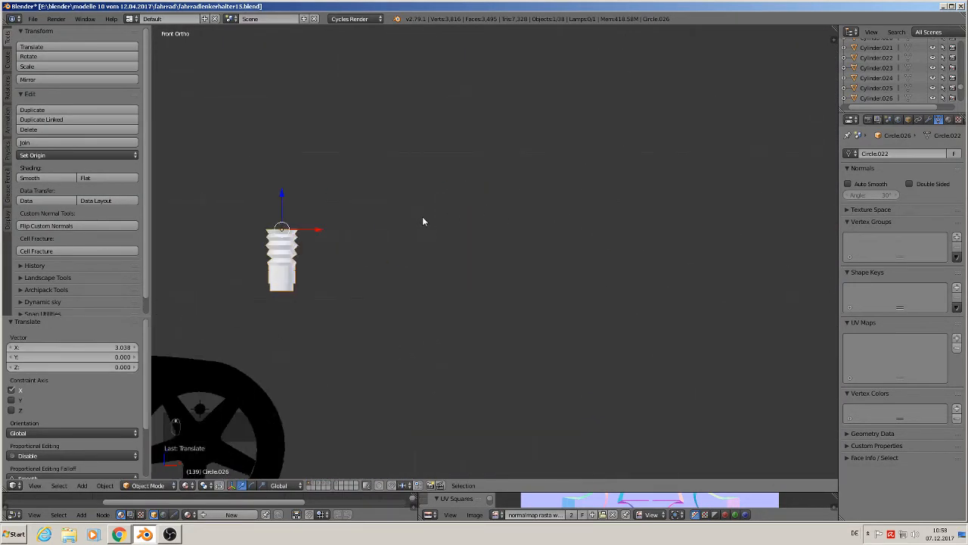
# Step: Move the bellows a further 0.041 along X and fine-tune its X position on the empty background
pyautogui.keyDown('shift'); pyautogui.moveTo(345, 224); pyautogui.dragTo(465, 221, button='middle'); pyautogui.keyUp('shift')
pyautogui.scroll(4, 465, 218)
pyautogui.press('g')
pyautogui.press('x')
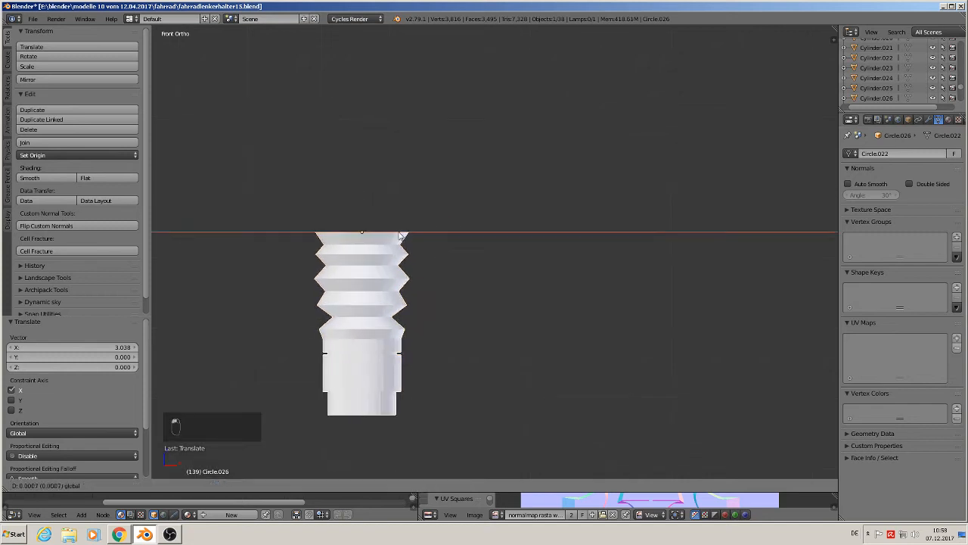
pyautogui.click(469, 235)
pyautogui.scroll(3, 469, 234)
pyautogui.scroll(1, 469, 234)
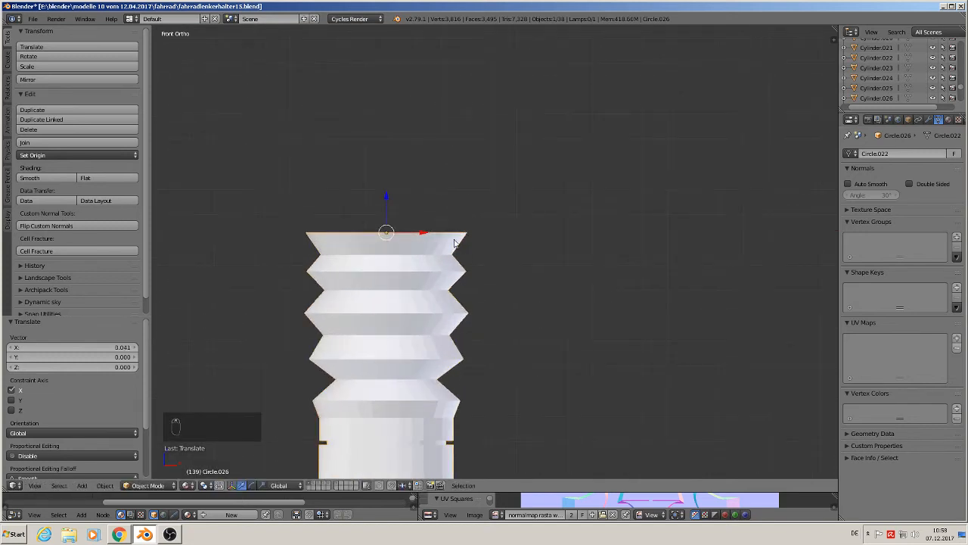
pyautogui.press('g')
pyautogui.press('x')
pyautogui.click(429, 240)
# Step: Reopen the bellows mesh and scale the third outward ridge ring from its upper end to 0.969
pyautogui.scroll(2, 577, 178)
pyautogui.scroll(1, 562, 200)
pyautogui.press('Tab')
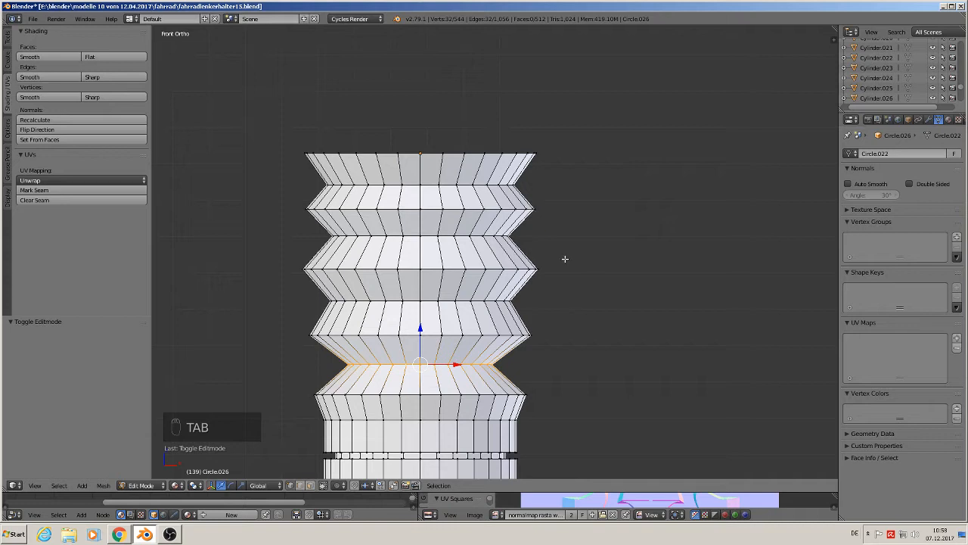
pyautogui.keyDown('alt'); pyautogui.rightClick(492, 269); pyautogui.keyUp('alt')
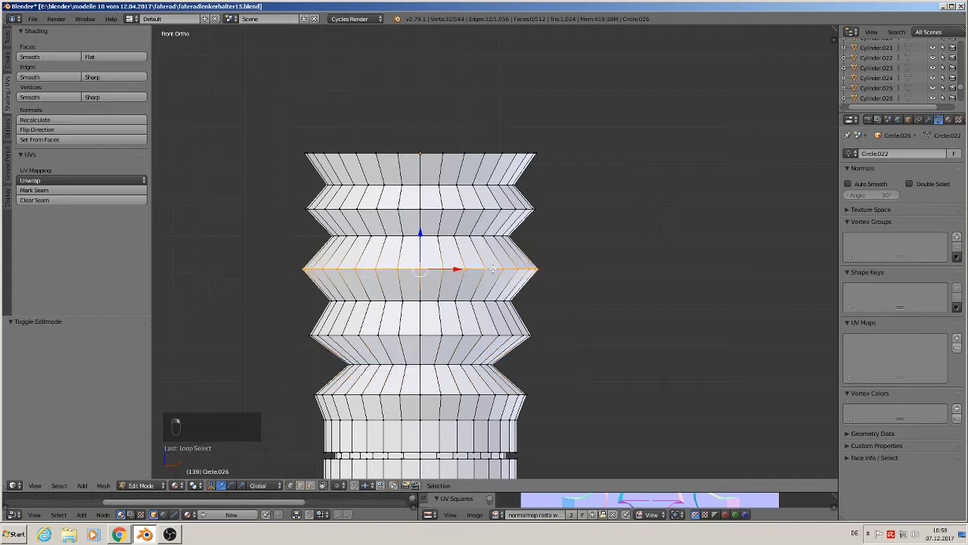
pyautogui.press('s')
pyautogui.click(623, 294)
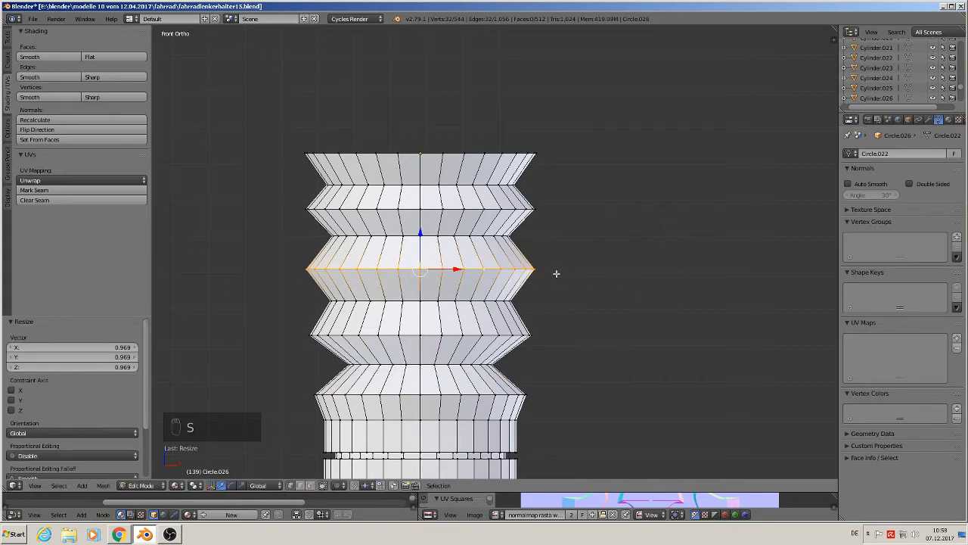
# Step: Scale the fourth outward ridge ring from the bellows' upper end to 1.033 along the X axis
pyautogui.keyDown('shift'); pyautogui.moveTo(538, 268); pyautogui.dragTo(610, 218, button='middle'); pyautogui.keyUp('shift')
pyautogui.keyDown('alt'); pyautogui.rightClick(554, 261); pyautogui.keyUp('alt')
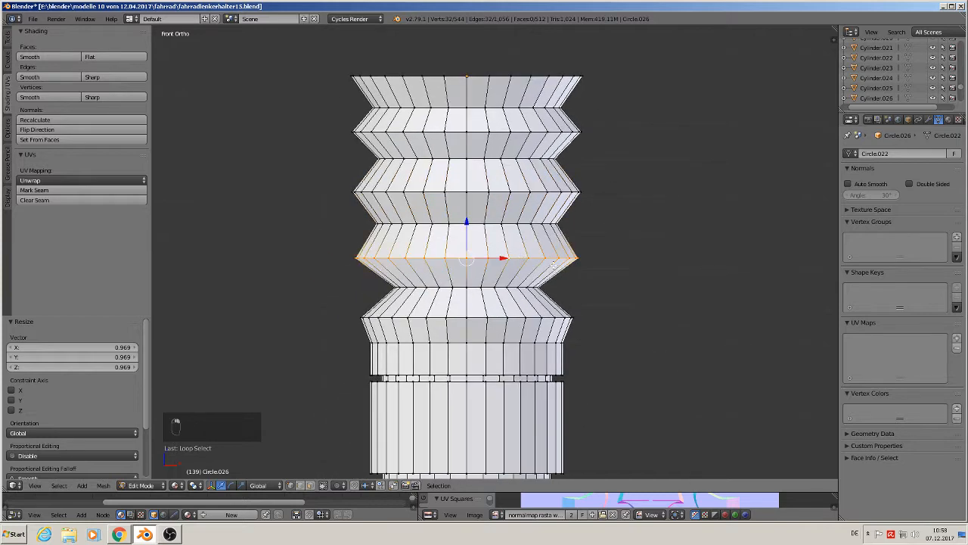
pyautogui.press('s')
pyautogui.press('x')
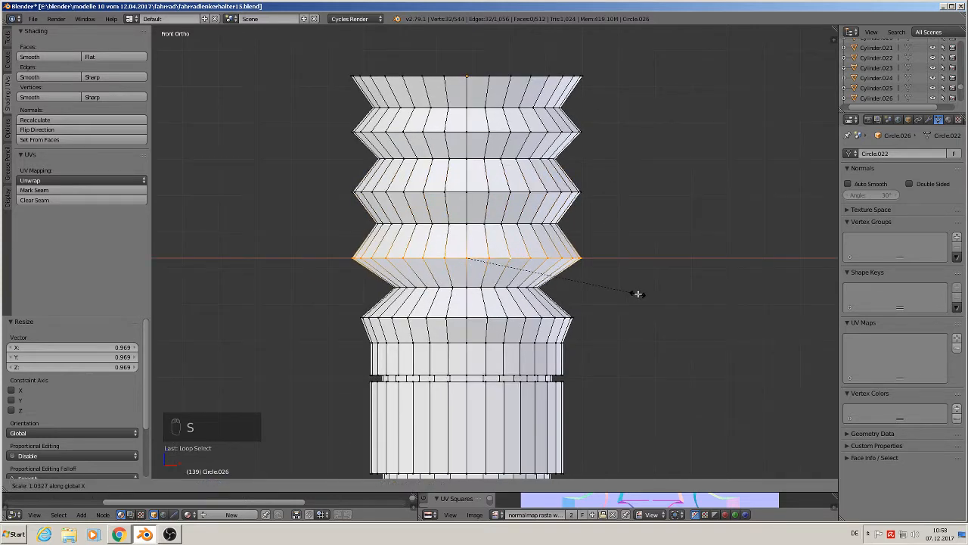
pyautogui.click(638, 294)
# Step: Scale the lowest outward ridge ring, just above the collar, uniformly to 1.092
pyautogui.keyDown('shift'); pyautogui.moveTo(589, 296); pyautogui.dragTo(593, 261, button='middle'); pyautogui.keyUp('shift')
pyautogui.keyDown('alt'); pyautogui.rightClick(517, 283); pyautogui.keyUp('alt')
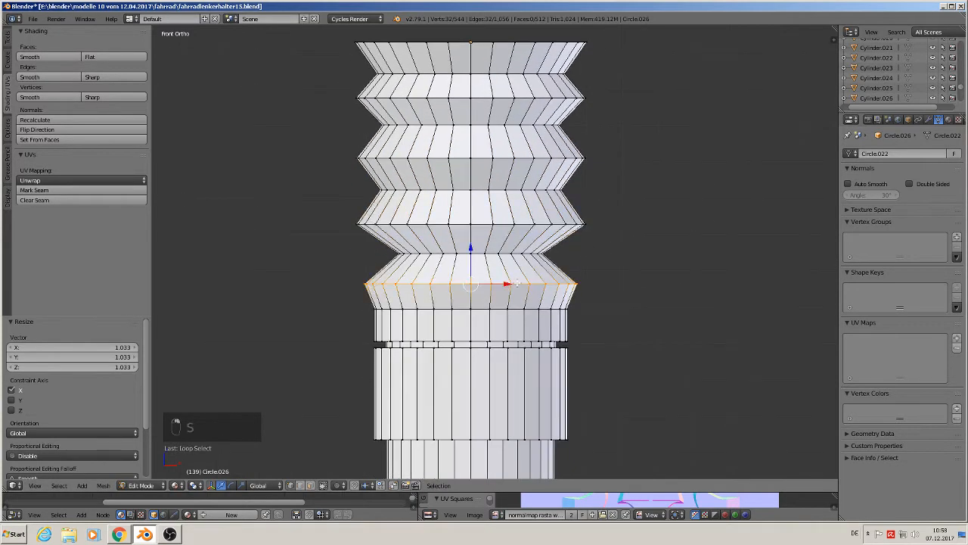
pyautogui.press('s')
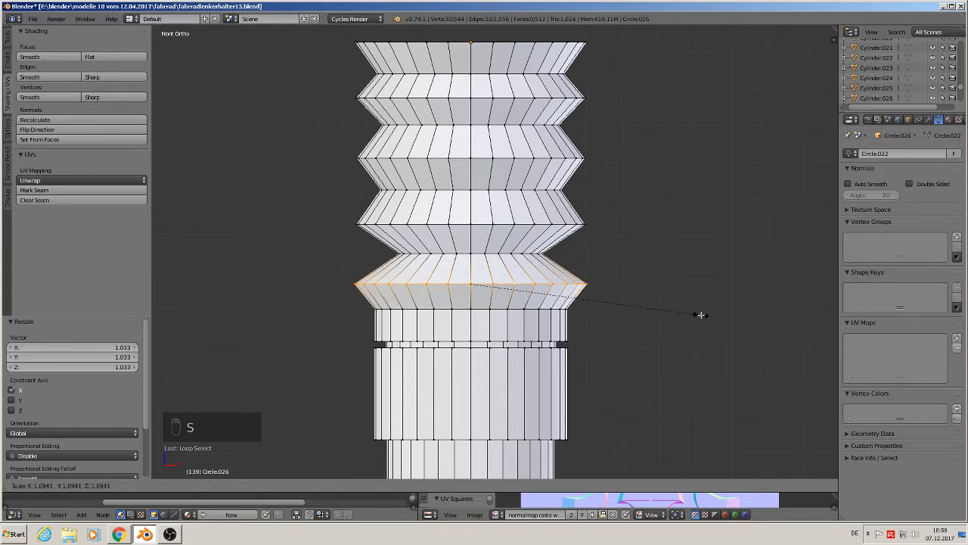
pyautogui.click(697, 316)
pyautogui.scroll(-1, 596, 252)
pyautogui.scroll(-2, 596, 252)
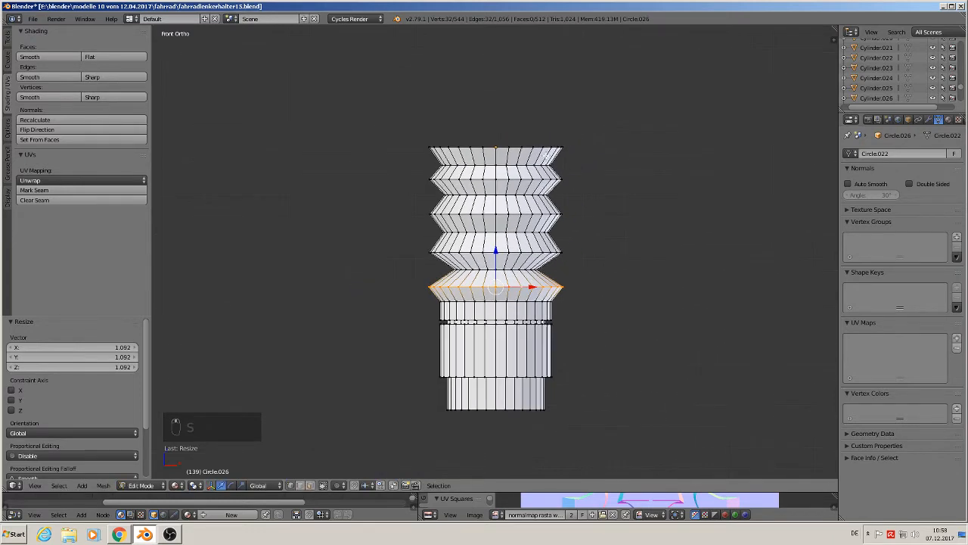
# Step: Leave mesh editing and move the whole bellows -0.003 along the Z axis
pyautogui.press('Tab')
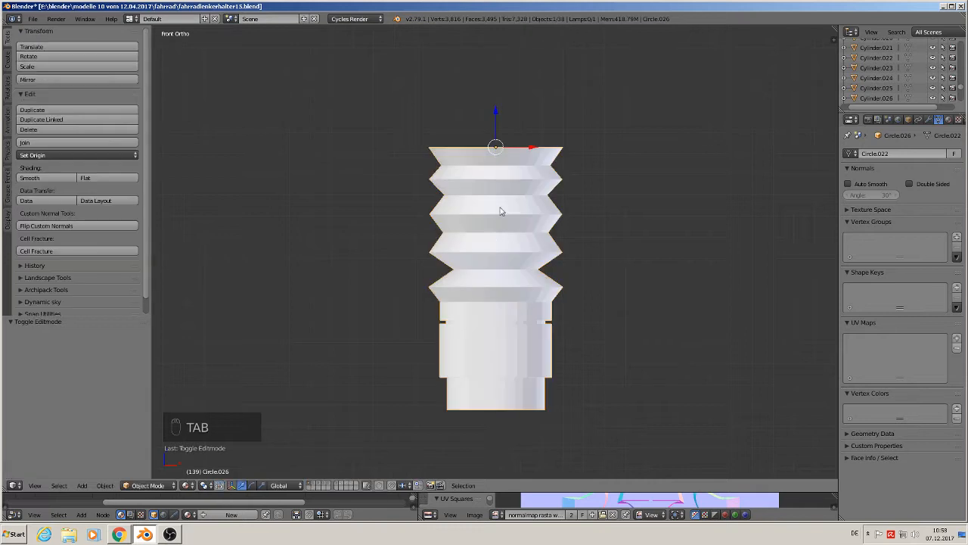
pyautogui.moveTo(496, 110); pyautogui.dragTo(491, 113)
pyautogui.scroll(3, 522, 155)
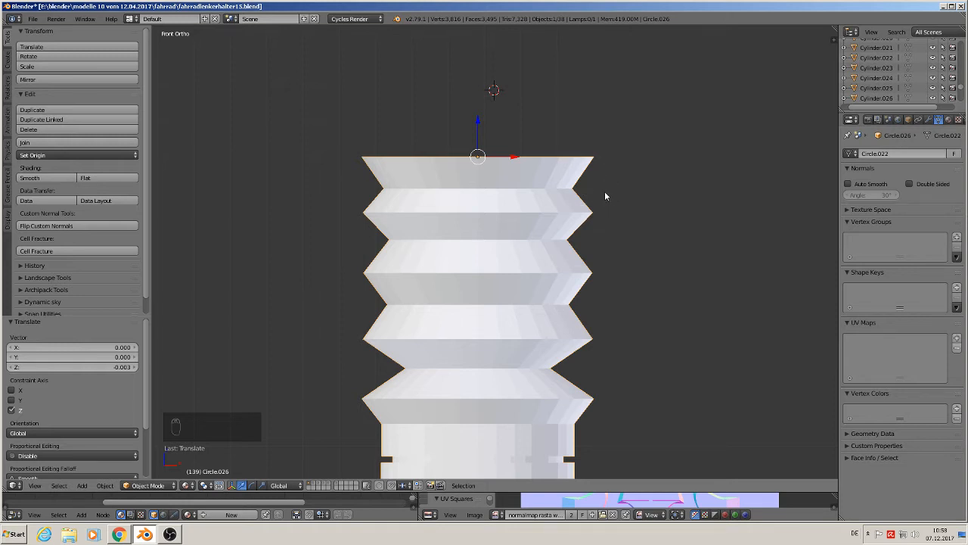
# Step: Reopen the bellows mesh, lower the first inward ring by about 0.001 along Z, and shift the ridge ring beneath it slightly up
pyautogui.press('Tab')
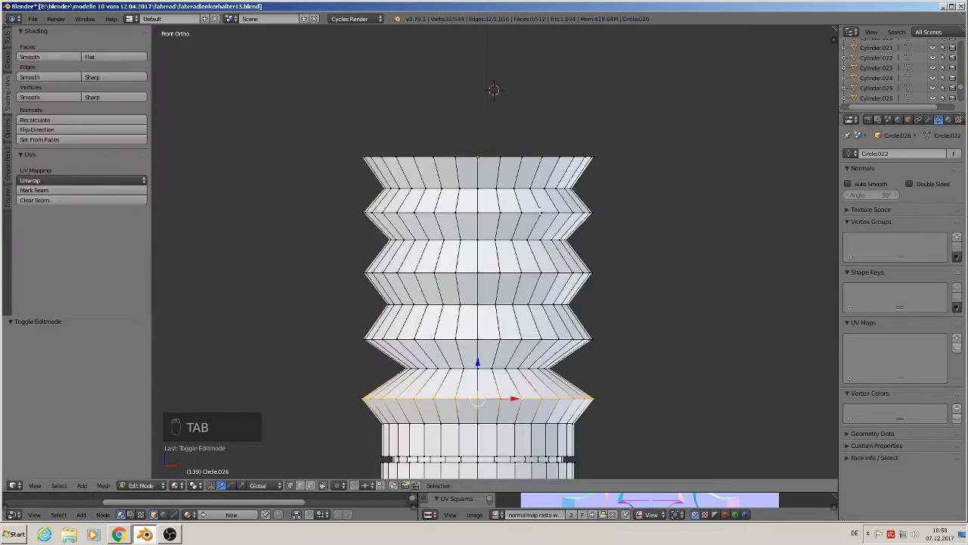
pyautogui.keyDown('alt'); pyautogui.rightClick(507, 187); pyautogui.keyUp('alt')
pyautogui.moveTo(478, 155); pyautogui.dragTo(517, 199)
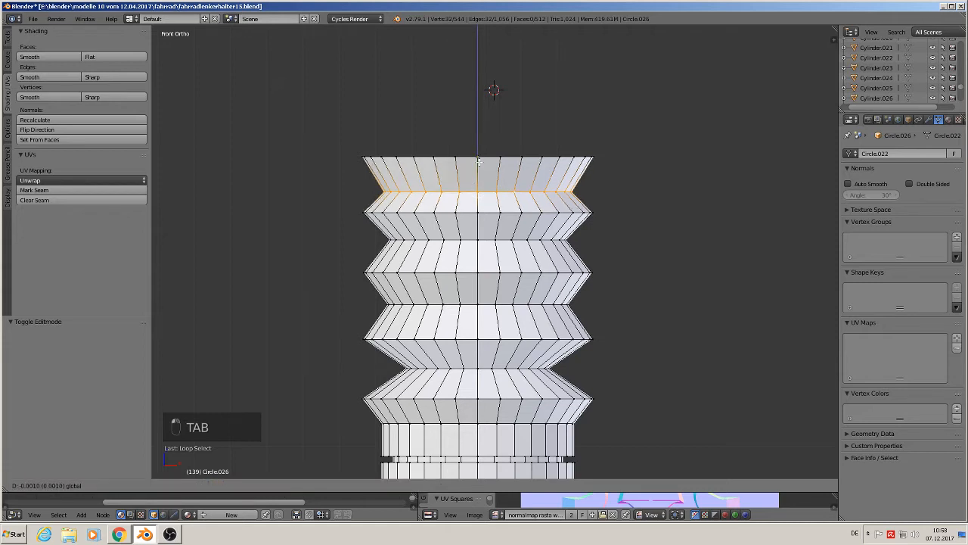
pyautogui.keyDown('alt'); pyautogui.rightClick(536, 215); pyautogui.keyUp('alt')
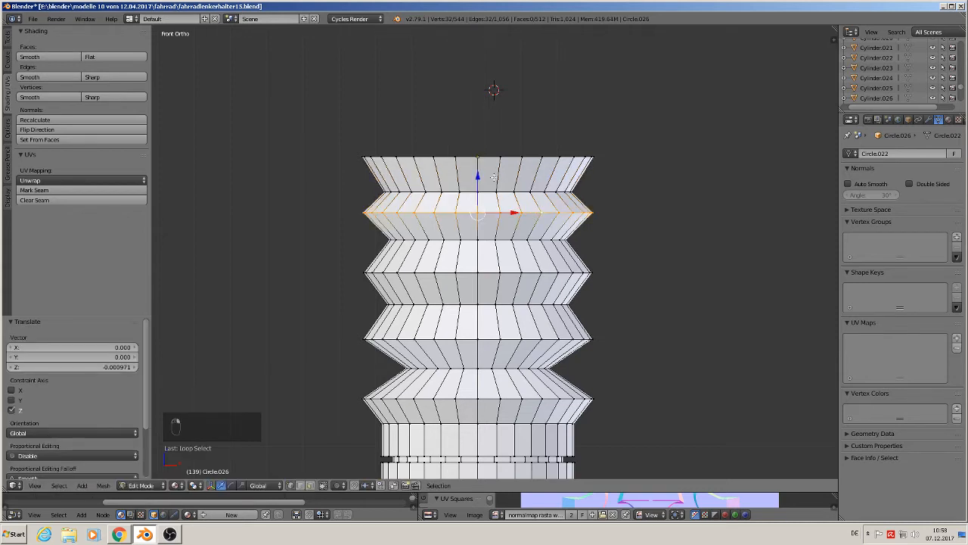
pyautogui.moveTo(478, 176); pyautogui.dragTo(483, 194)
# Step: Raise the second inward ring by 0.003 and the third outward ridge ring by 0.008 along Z
pyautogui.keyDown('alt'); pyautogui.click(489, 236); pyautogui.keyUp('alt')
pyautogui.scroll(3, 633, 264)
pyautogui.keyDown('shift'); pyautogui.moveTo(616, 264); pyautogui.dragTo(739, 231, button='middle'); pyautogui.keyUp('shift')
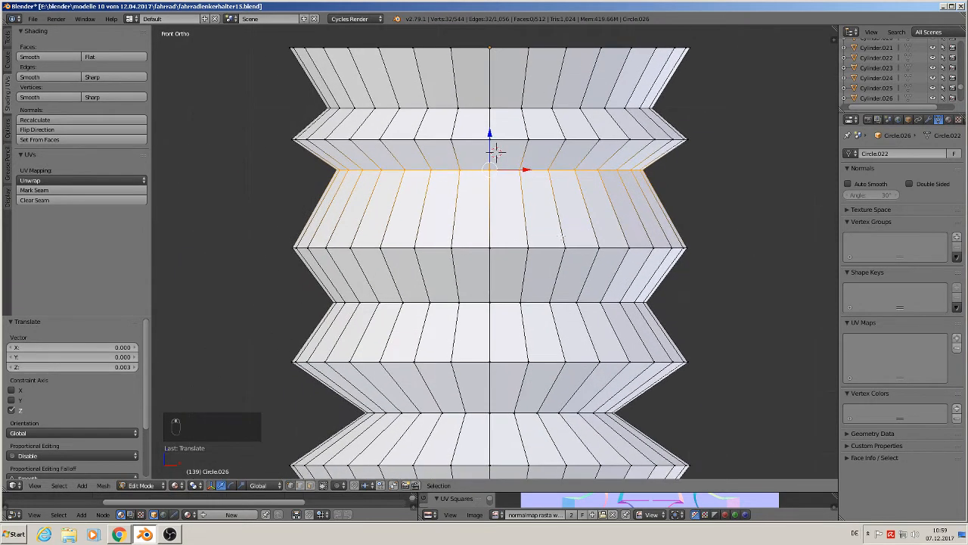
pyautogui.keyDown('alt'); pyautogui.click(511, 247); pyautogui.keyUp('alt')
pyautogui.scroll(-7, 535, 236)
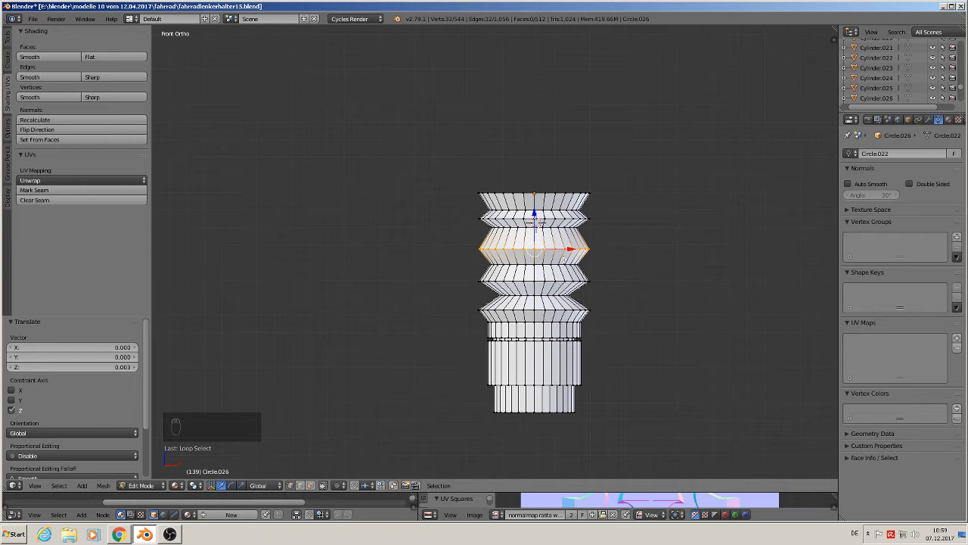
pyautogui.scroll(3, 564, 260)
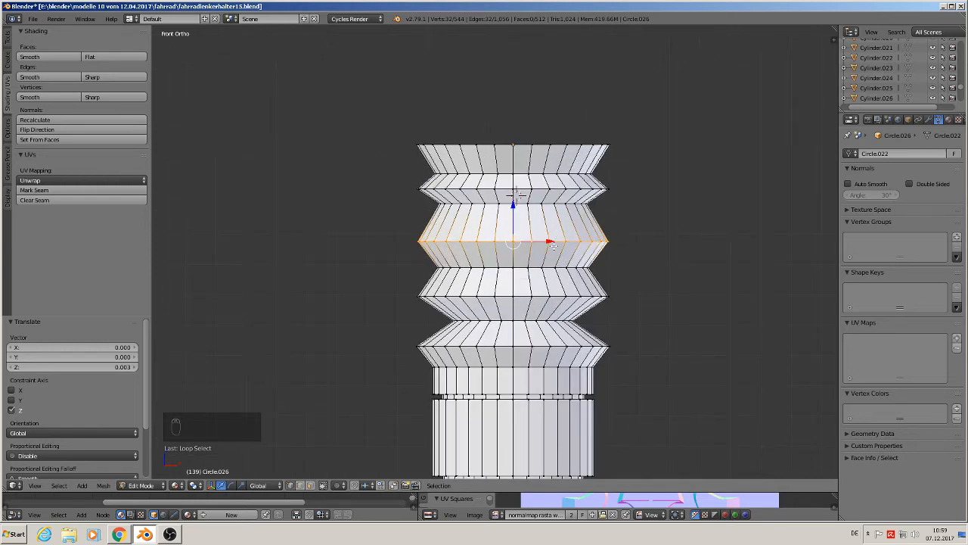
pyautogui.scroll(2, 528, 212)
pyautogui.moveTo(507, 219); pyautogui.dragTo(507, 184)
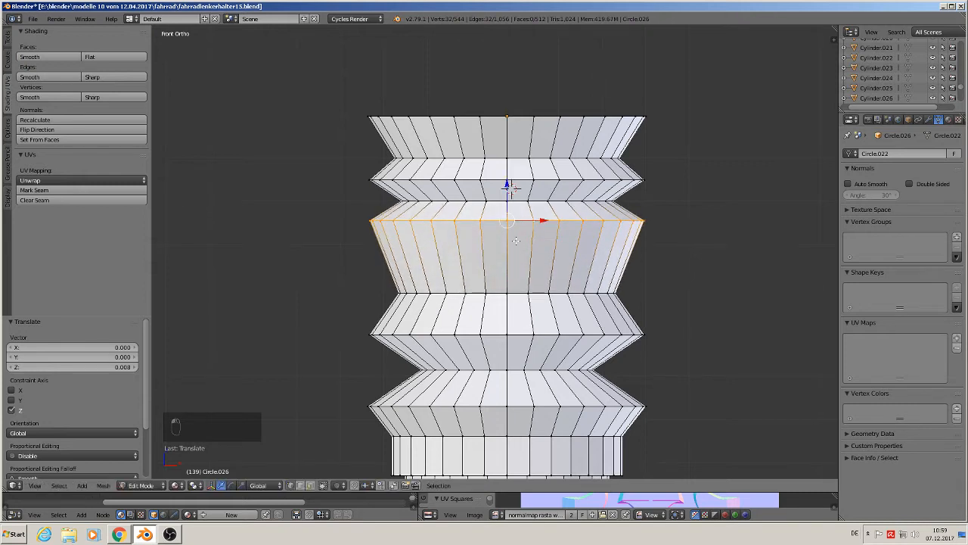
# Step: Raise the third inward ring by 0.011 and the fourth outward ridge ring by 0.016 along Z
pyautogui.keyDown('alt'); pyautogui.click(522, 290); pyautogui.keyUp('alt')
pyautogui.press('g')
pyautogui.press('z')
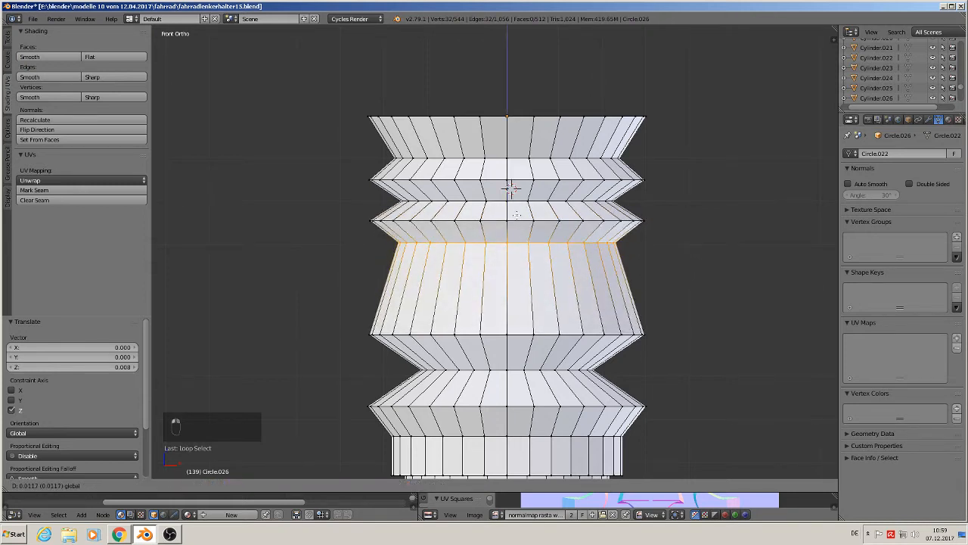
pyautogui.click(517, 216)
pyautogui.keyDown('alt'); pyautogui.click(511, 333); pyautogui.keyUp('alt')
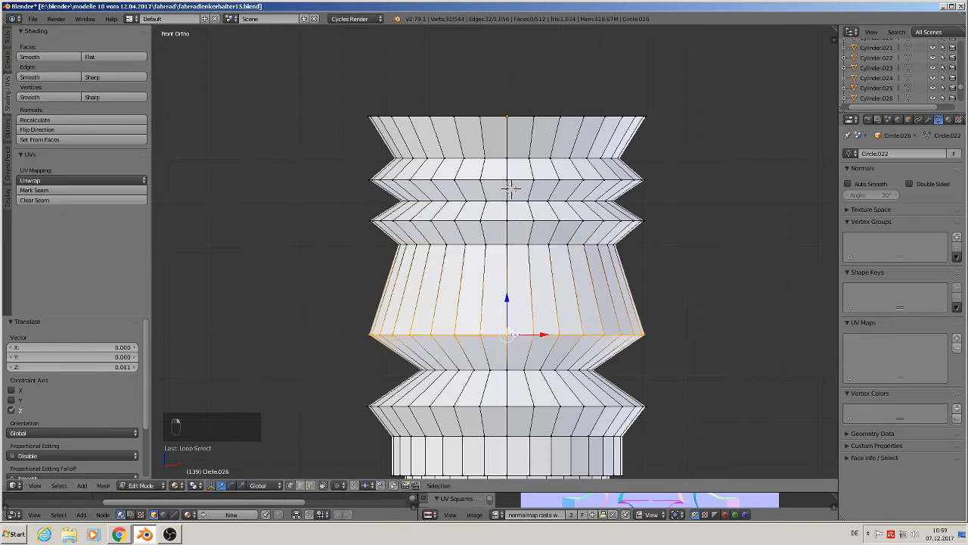
pyautogui.moveTo(513, 309); pyautogui.dragTo(520, 263)
pyautogui.moveTo(512, 309); pyautogui.dragTo(516, 233)
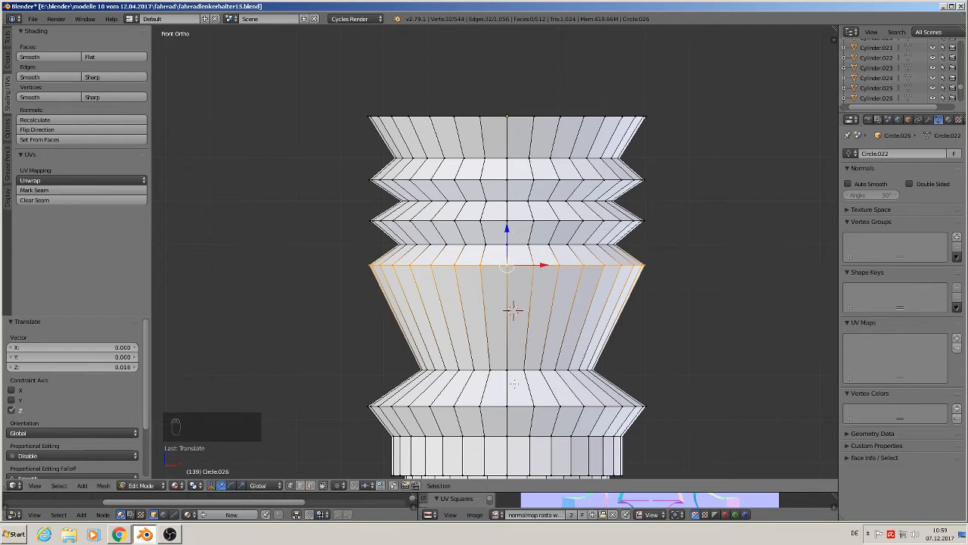
# Step: Raise the fourth inward ring by 0.019 along Z, close beneath the fourth ridge ring
pyautogui.keyDown('alt'); pyautogui.rightClick(510, 378); pyautogui.keyUp('alt')
pyautogui.keyDown('alt'); pyautogui.rightClick(514, 369); pyautogui.keyUp('alt')
pyautogui.moveTo(507, 340); pyautogui.dragTo(524, 254)
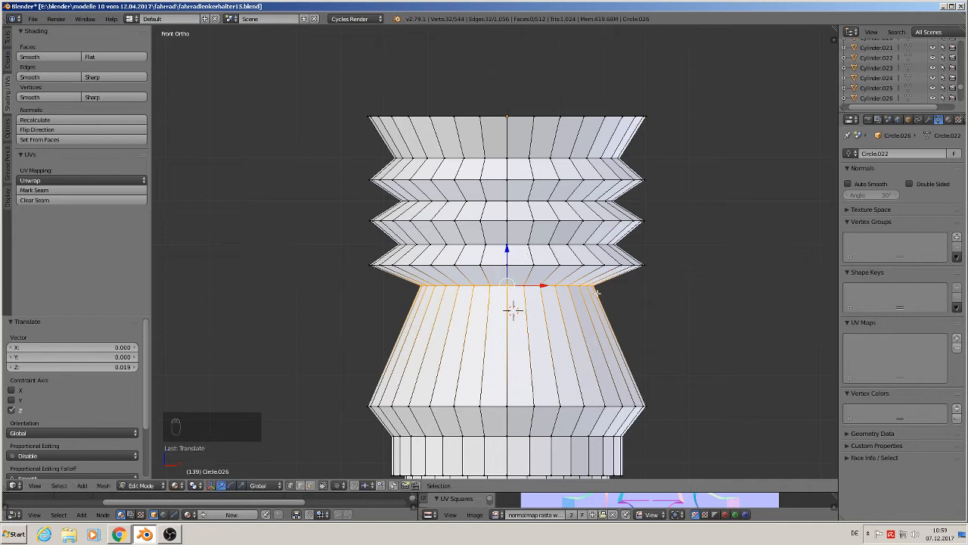
pyautogui.keyDown('alt'); pyautogui.rightClick(521, 409); pyautogui.keyUp('alt')
# Step: Box-select the upper bellows rings down to the fourth inward ring and move them -0.024 along Z towards the lowest ridge
pyautogui.press('a')
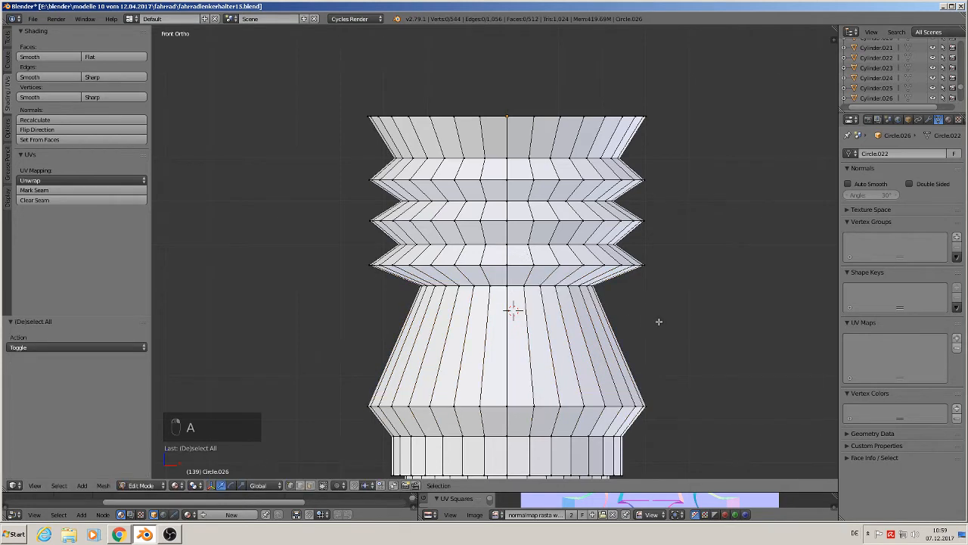
pyautogui.scroll(-4, 659, 335)
pyautogui.keyDown('shift'); pyautogui.moveTo(686, 346); pyautogui.dragTo(539, 304, button='middle'); pyautogui.keyUp('shift')
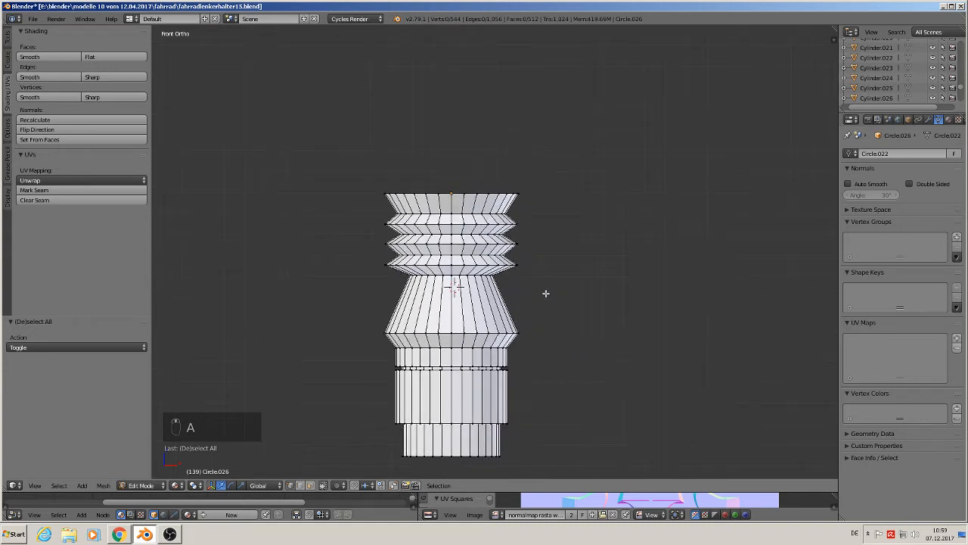
pyautogui.press('b')
pyautogui.moveTo(502, 246); pyautogui.dragTo(446, 250)
pyautogui.press('b')
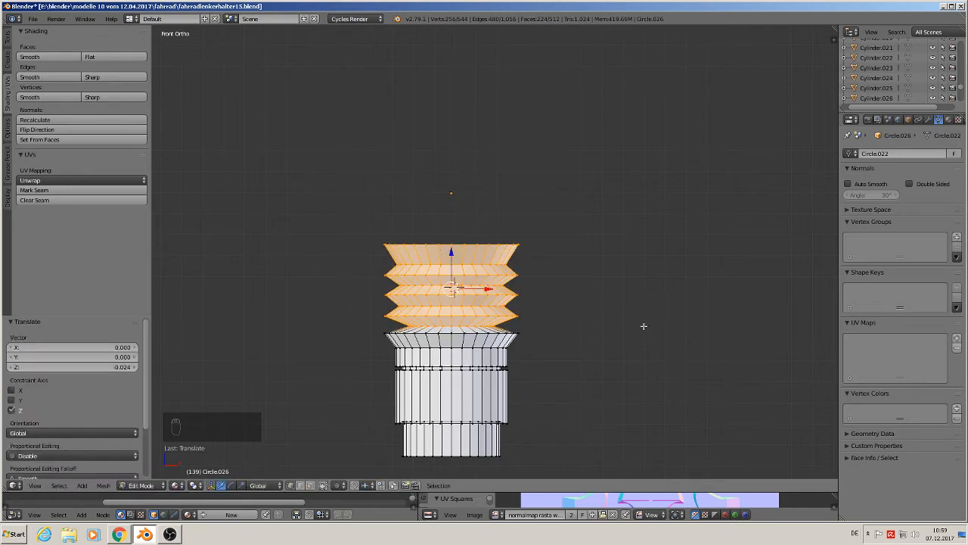
# Step: Stretch the selected upper bellows rings to 1.291 along Z and raise them by 0.006
pyautogui.press('s')
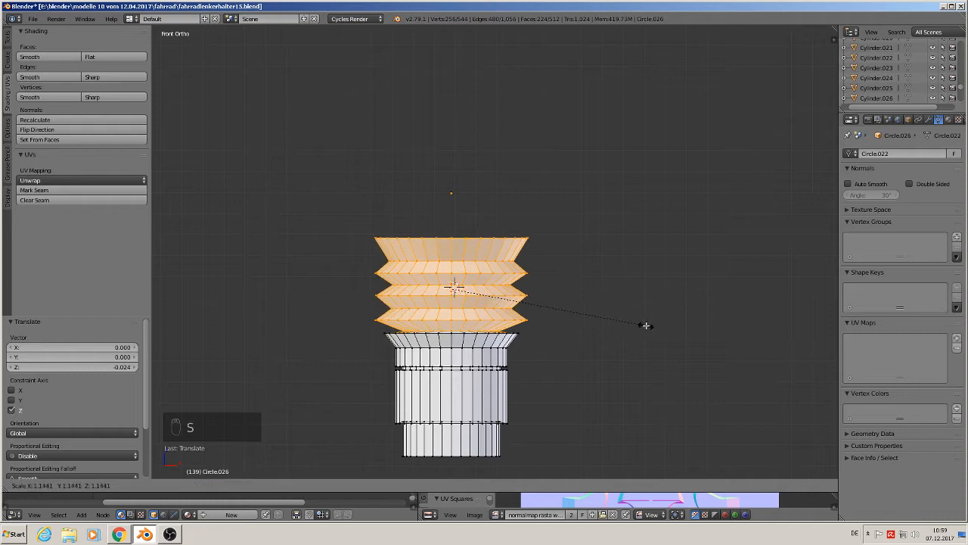
pyautogui.press('Escape')
pyautogui.press('s')
pyautogui.press('z')
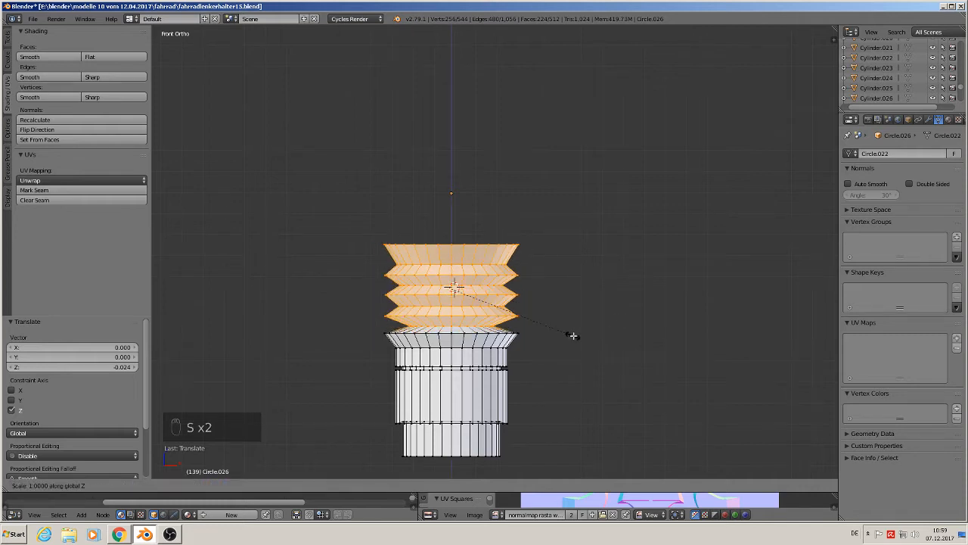
pyautogui.click(589, 386)
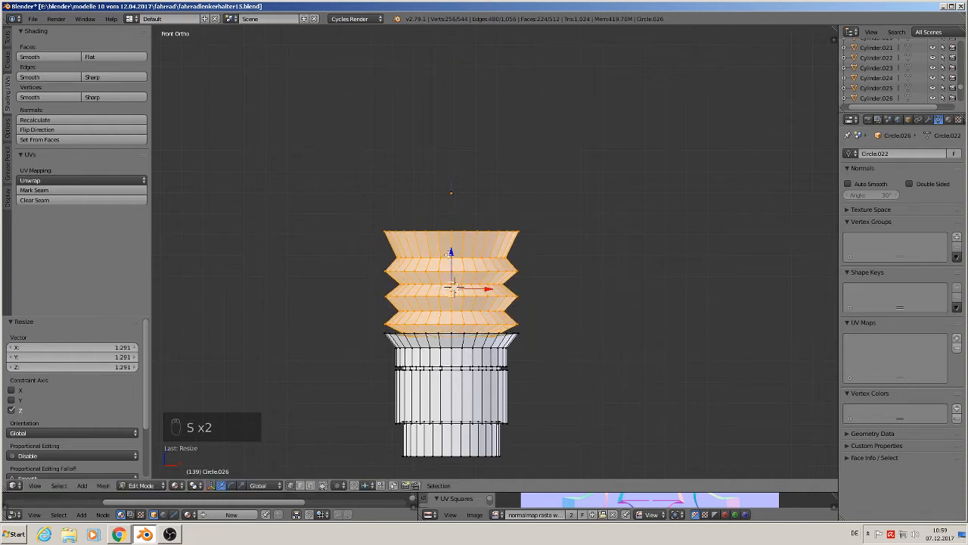
pyautogui.moveTo(449, 253)
pyautogui.mouseDown()
pyautogui.moveTo(453, 224)
pyautogui.moveTo(457, 241)
pyautogui.mouseUp()
pyautogui.scroll(3, 527, 303)
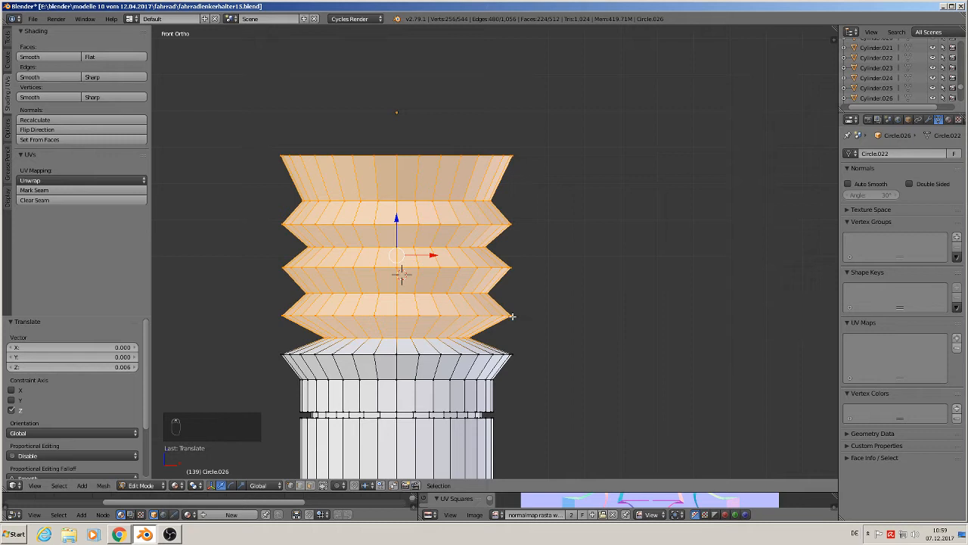
# Step: Leave mesh editing and raise the whole bellows by 0.015 along the Z axis
pyautogui.press('Tab')
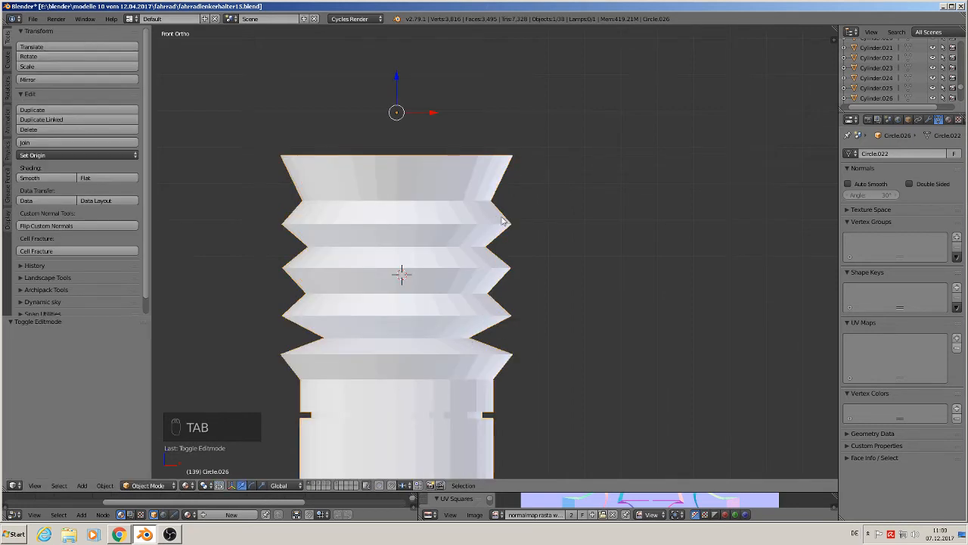
pyautogui.keyDown('shift'); pyautogui.moveTo(557, 298); pyautogui.dragTo(574, 262, button='middle'); pyautogui.keyUp('shift')
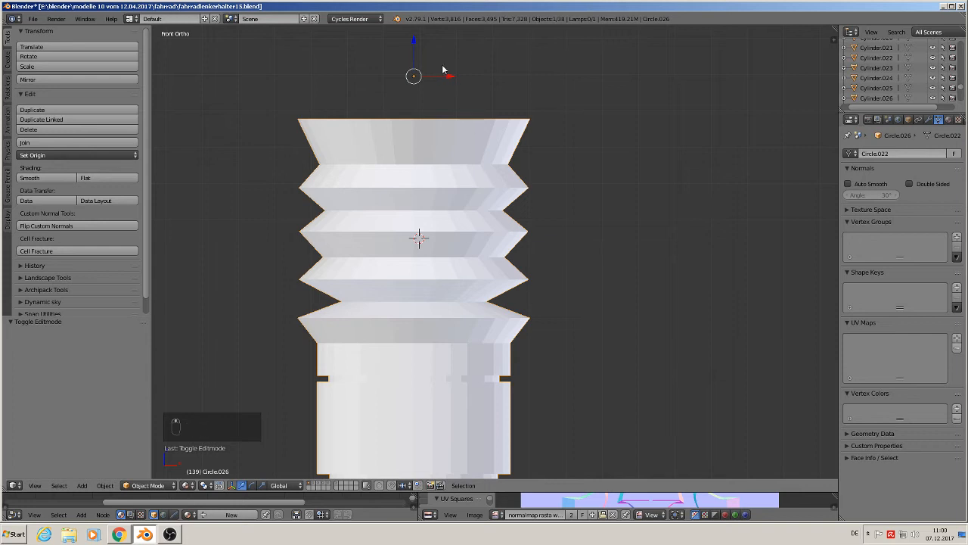
pyautogui.press('g')
pyautogui.press('z')
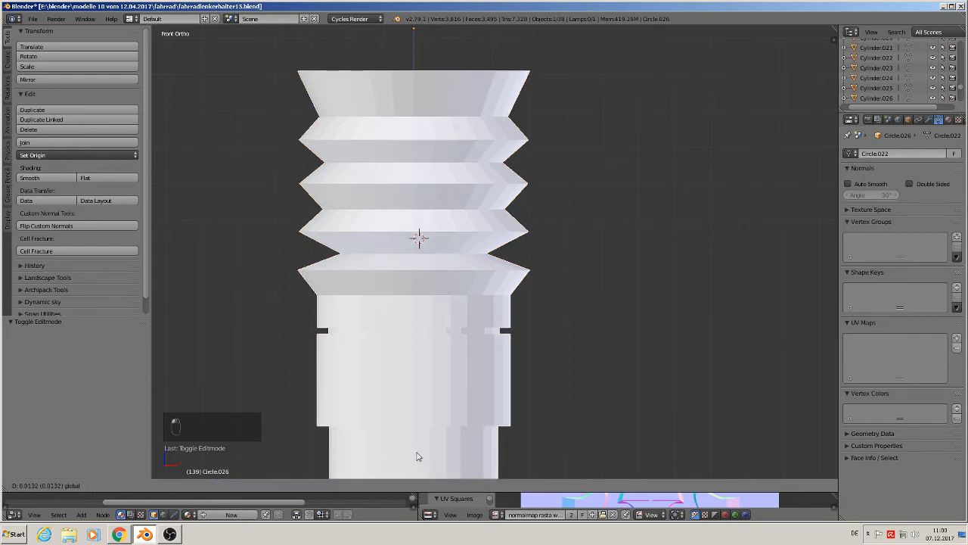
pyautogui.click(419, 450)
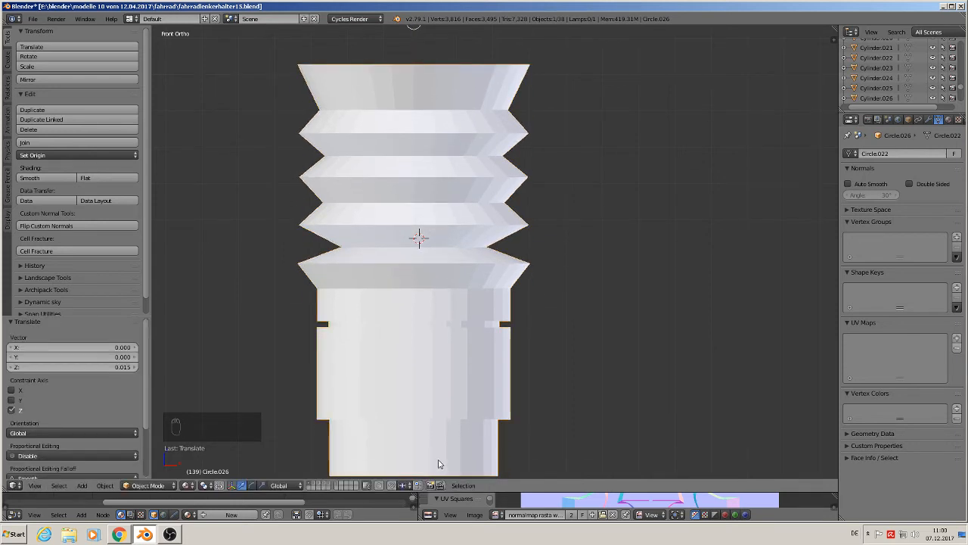
# Step: Move the whole bellows 0.005 along the X axis
pyautogui.keyDown('shift'); pyautogui.moveTo(534, 331); pyautogui.dragTo(404, 394, button='middle'); pyautogui.keyUp('shift')
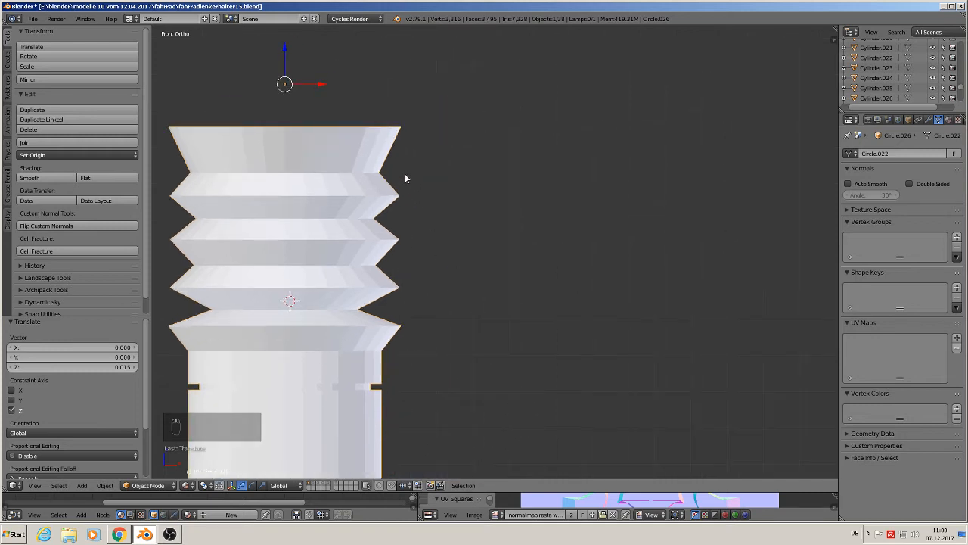
pyautogui.press('g')
pyautogui.press('x')
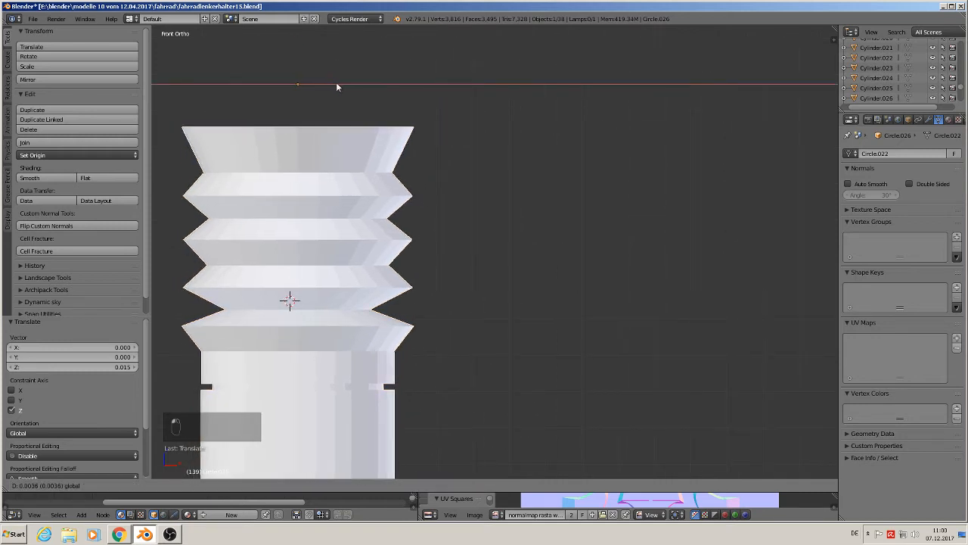
pyautogui.click(342, 89)
pyautogui.keyDown('shift'); pyautogui.moveTo(392, 227); pyautogui.dragTo(505, 225, button='middle'); pyautogui.keyUp('shift')
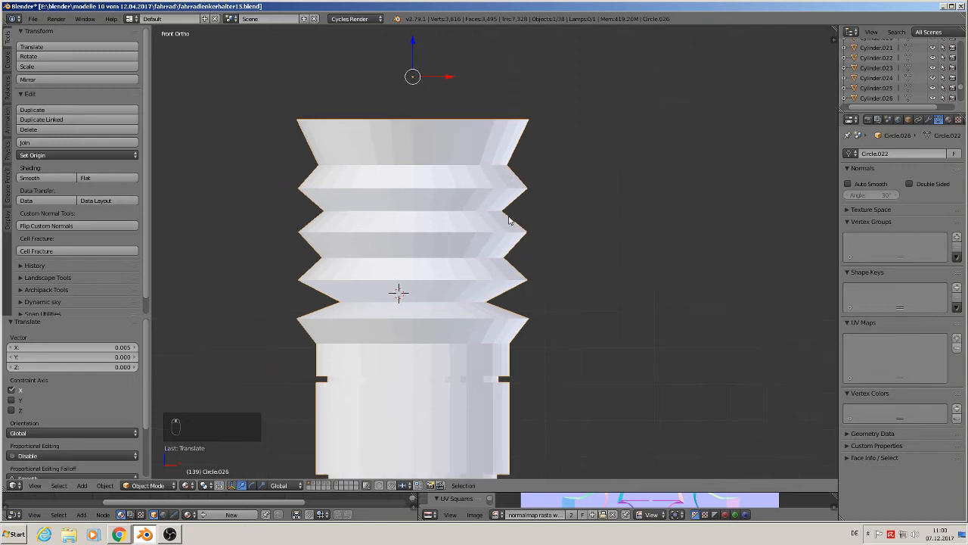
# Step: Enter mesh editing, select the second inward ring from the bellows' upper rim and scale it by 1.061
pyautogui.scroll(2, 504, 226)
pyautogui.press('Tab')
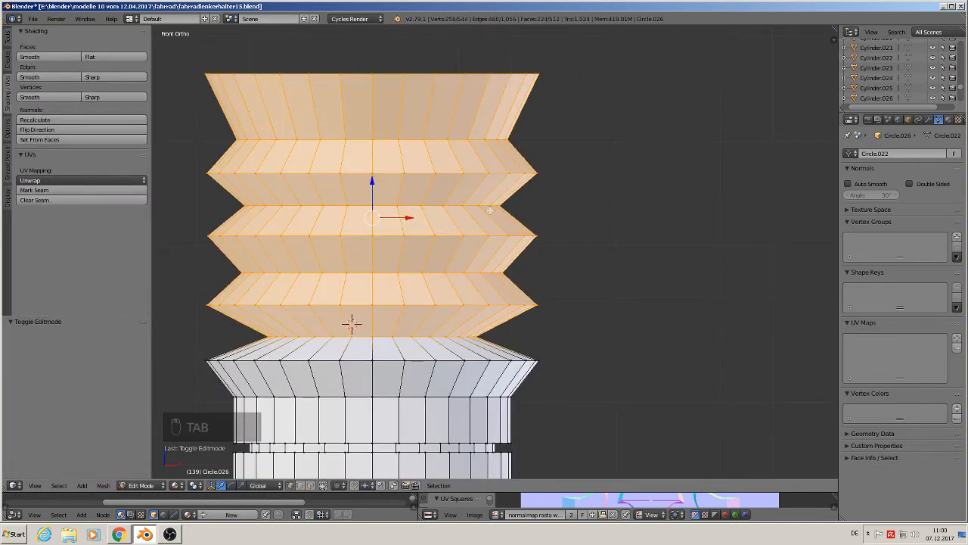
pyautogui.keyDown('alt'); pyautogui.rightClick(481, 206); pyautogui.keyUp('alt')
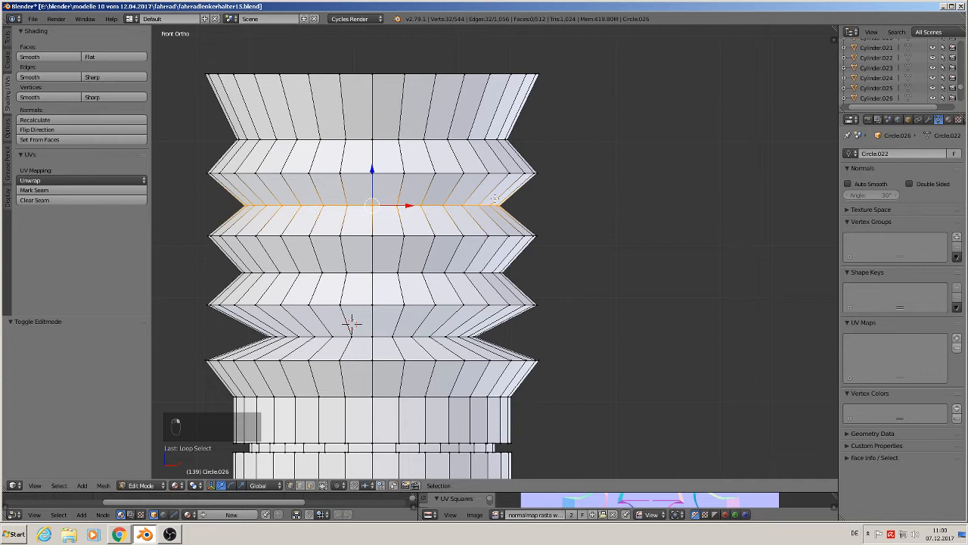
pyautogui.press('Tab')
pyautogui.press('Tab')
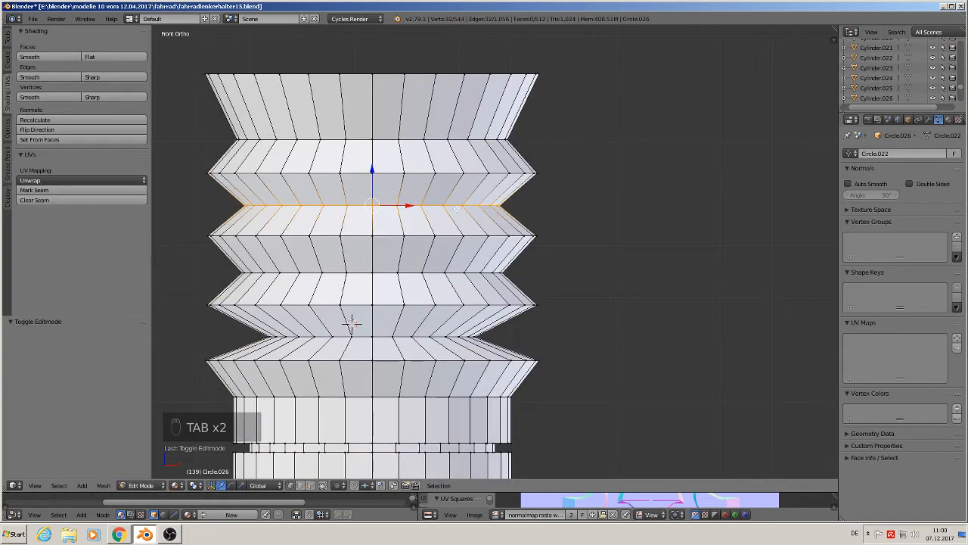
pyautogui.press('s')
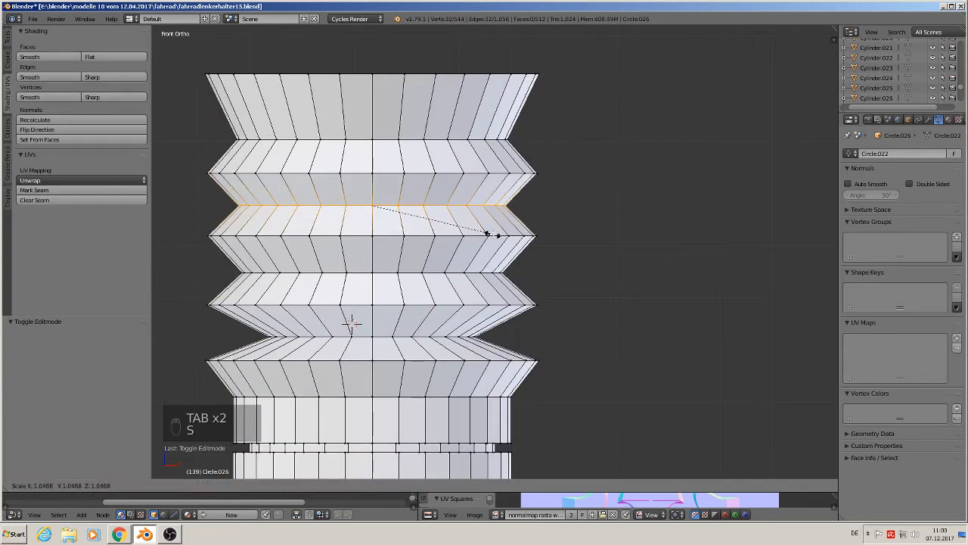
pyautogui.click(497, 232)
# Step: Scale the third inward bellows ring by 1.039 and the fourth by about 1.30, and leave mesh editing
pyautogui.keyDown('alt'); pyautogui.rightClick(468, 275); pyautogui.keyUp('alt')
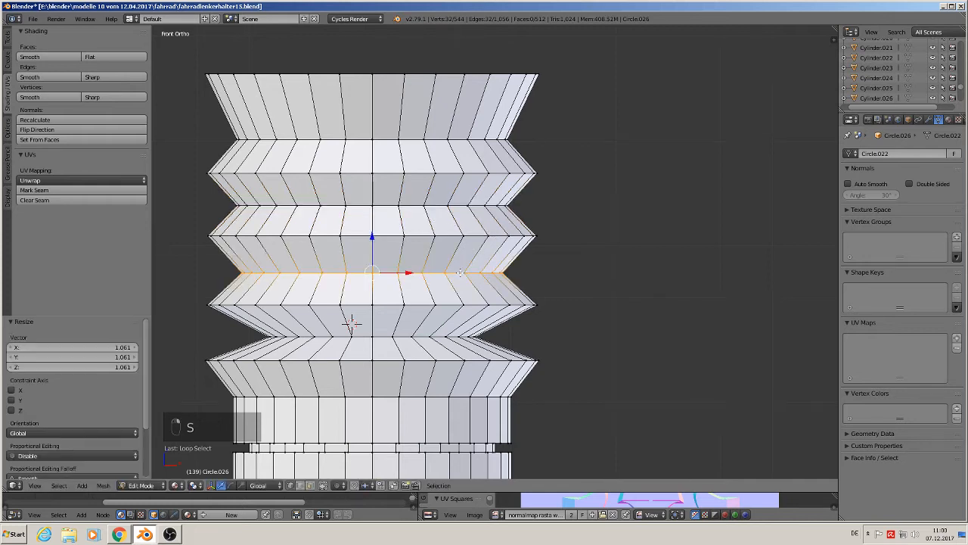
pyautogui.press('s')
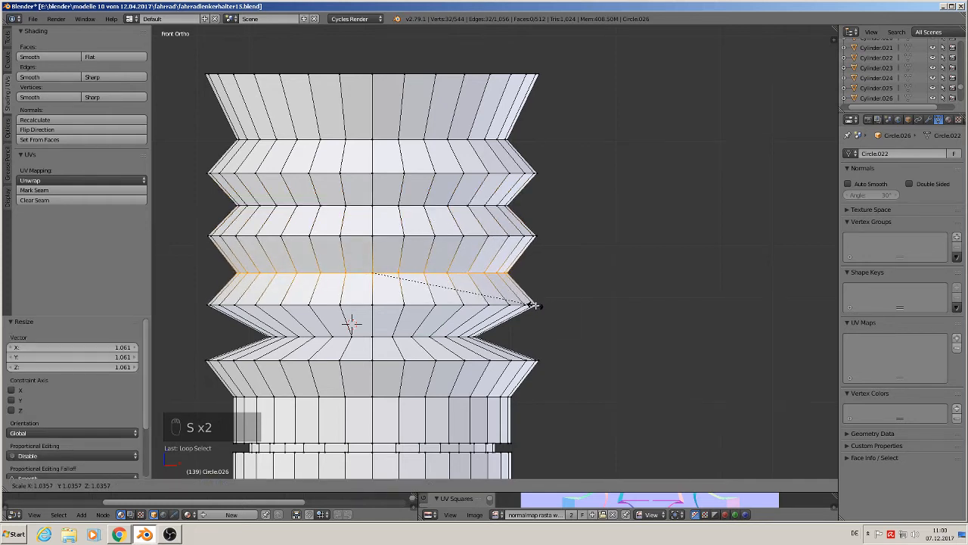
pyautogui.click(534, 305)
pyautogui.keyDown('alt'); pyautogui.rightClick(435, 337); pyautogui.keyUp('alt')
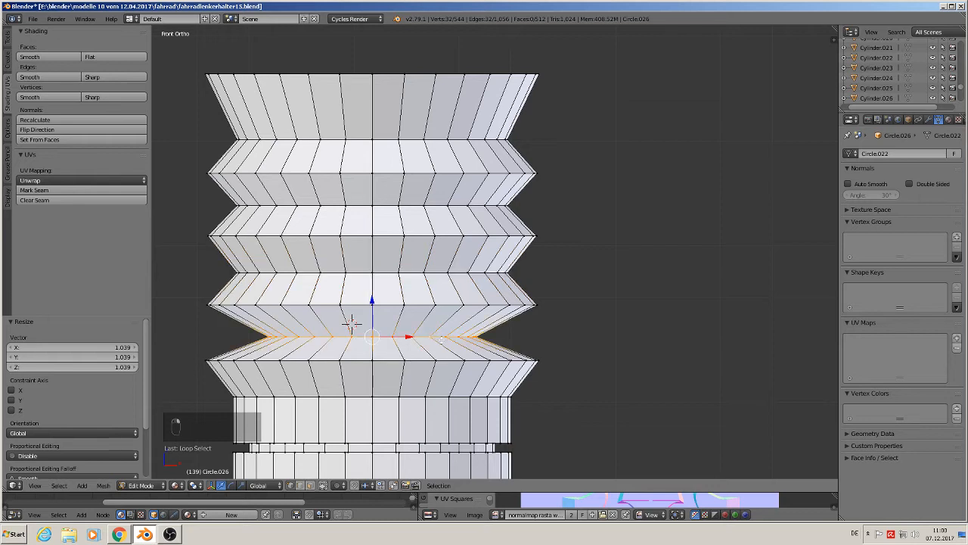
pyautogui.press('s')
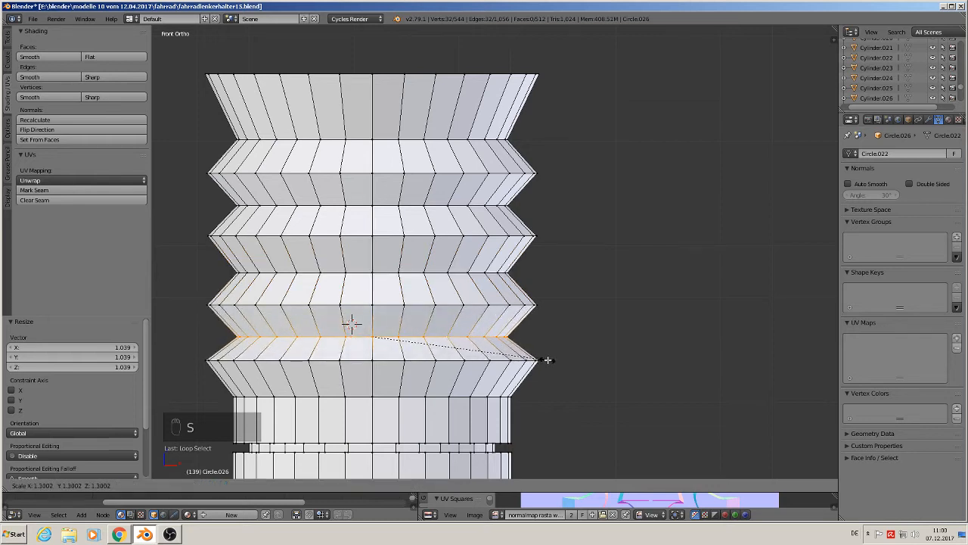
pyautogui.click(545, 360)
pyautogui.press('Tab')
# Step: In front view, move the whole bellows onto the reference photo by -2.999 along X and 0.018 along Z
pyautogui.scroll(-5, 537, 366)
pyautogui.scroll(-2, 535, 371)
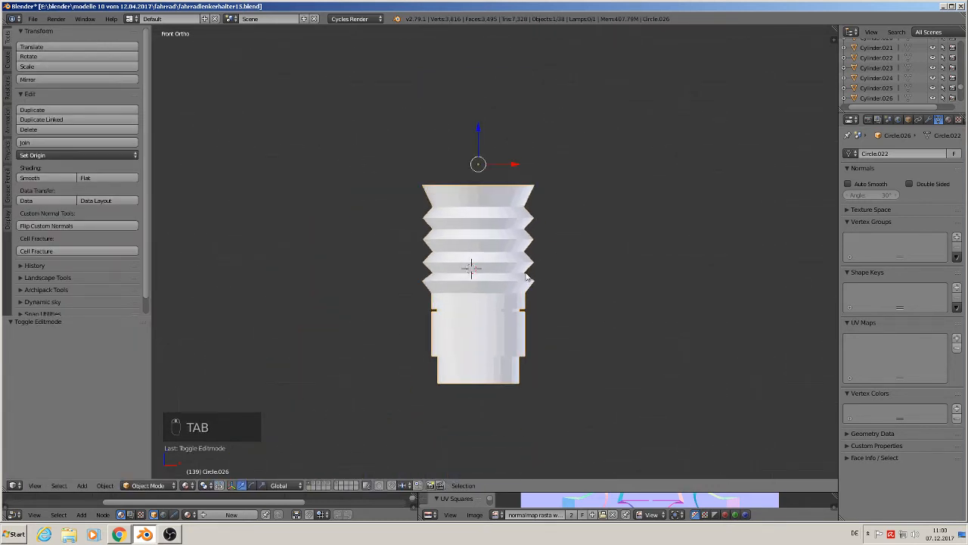
pyautogui.moveTo(527, 279); pyautogui.dragTo(460, 273, button='middle')
pyautogui.scroll(-3, 453, 328)
pyautogui.scroll(2, 451, 320)
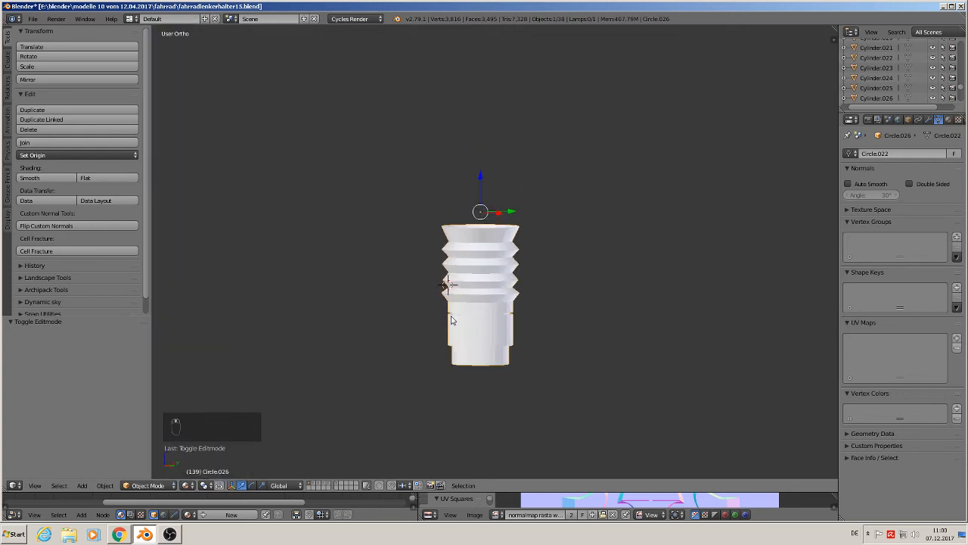
pyautogui.scroll(-5, 453, 310)
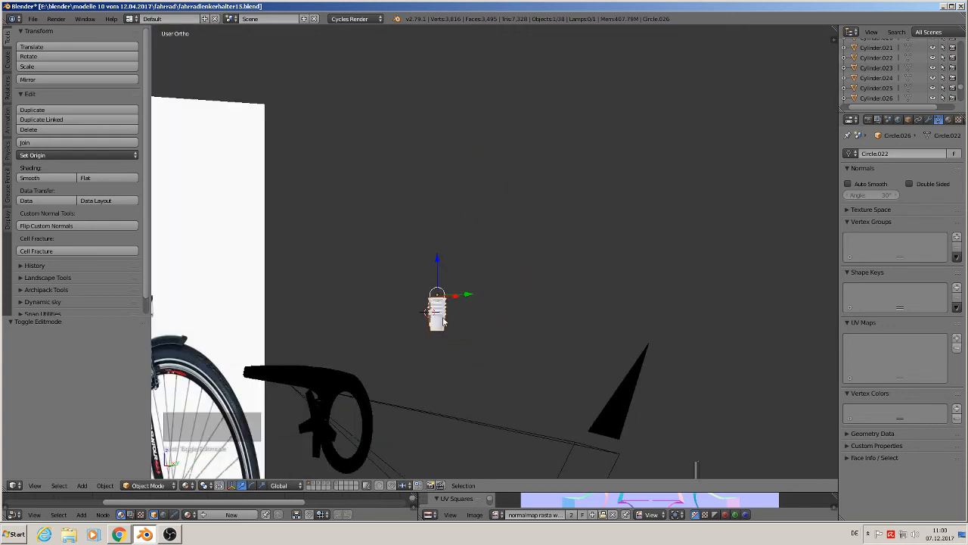
pyautogui.press('KP_1')
pyautogui.keyDown('shift'); pyautogui.moveTo(454, 324); pyautogui.dragTo(734, 282, button='middle'); pyautogui.keyUp('shift')
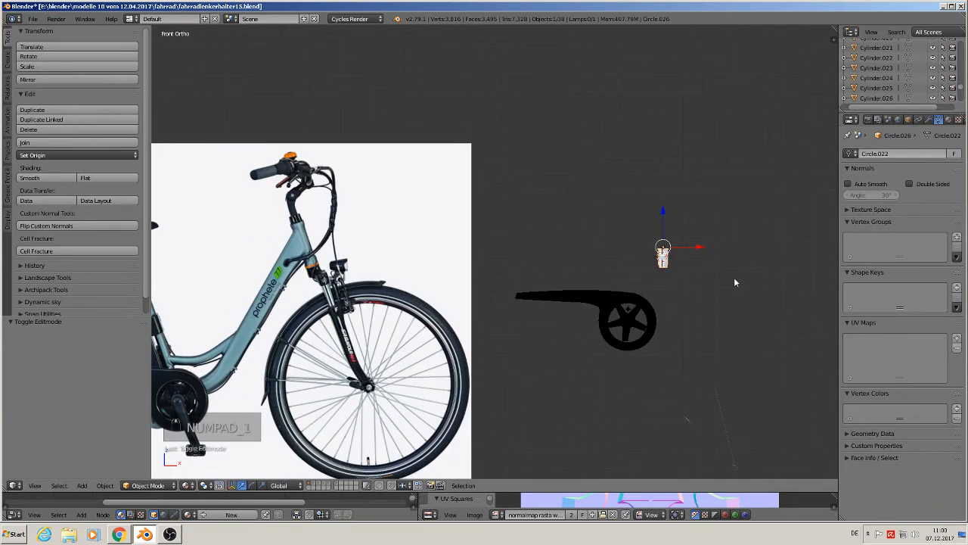
pyautogui.press('g')
pyautogui.click(203, 275)
# Step: Move the whole bellows -0.146 along X, closer to the photographed seat post below the saddle
pyautogui.keyDown('shift'); pyautogui.moveTo(203, 276); pyautogui.dragTo(475, 262, button='middle'); pyautogui.keyUp('shift')
pyautogui.scroll(2, 454, 258)
pyautogui.scroll(5, 451, 258)
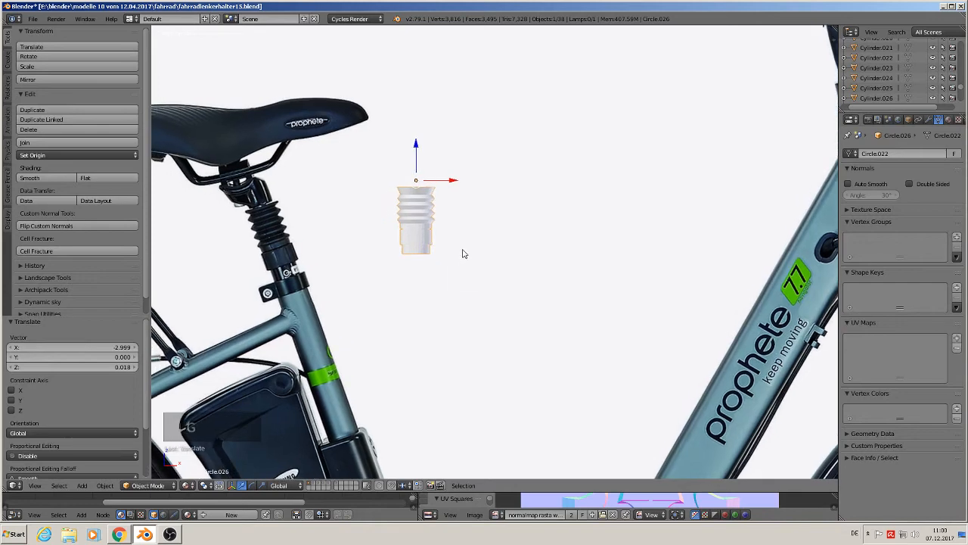
pyautogui.moveTo(500, 171); pyautogui.dragTo(420, 172)
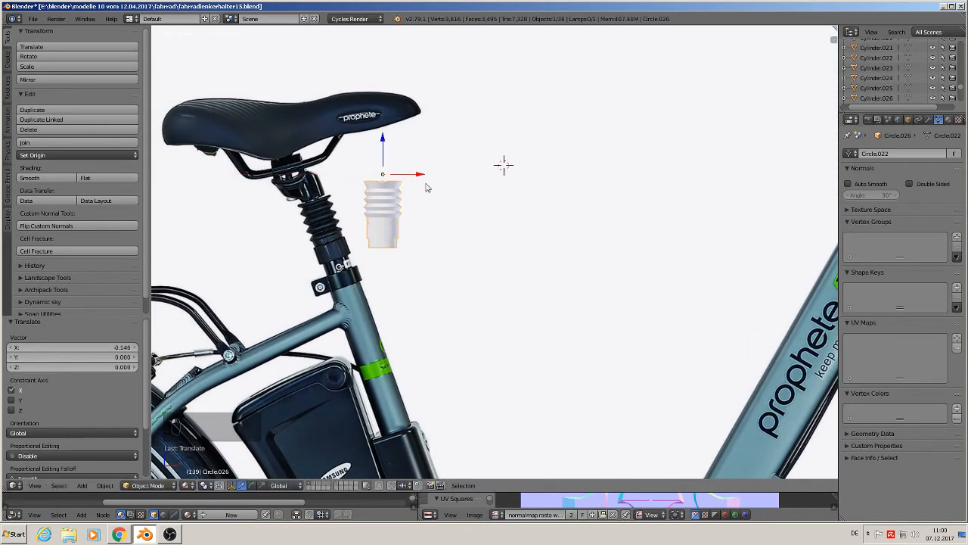
# Step: Enter mesh editing, select the bellows' uppermost rim loop and move it -0.003 along Z
pyautogui.scroll(3, 508, 219)
pyautogui.scroll(1, 508, 218)
pyautogui.press('Tab')
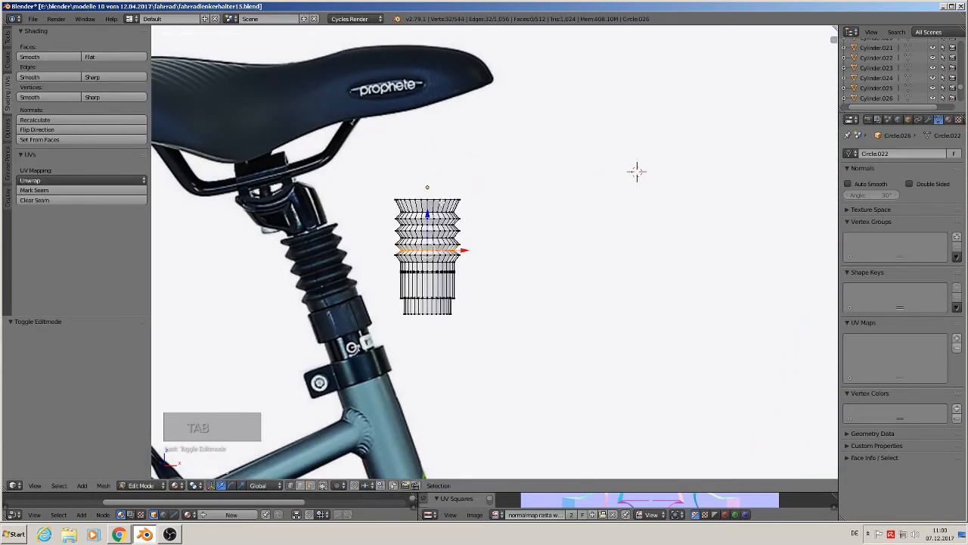
pyautogui.keyDown('alt'); pyautogui.rightClick(413, 203); pyautogui.keyUp('alt')
pyautogui.press('g')
pyautogui.press('z')
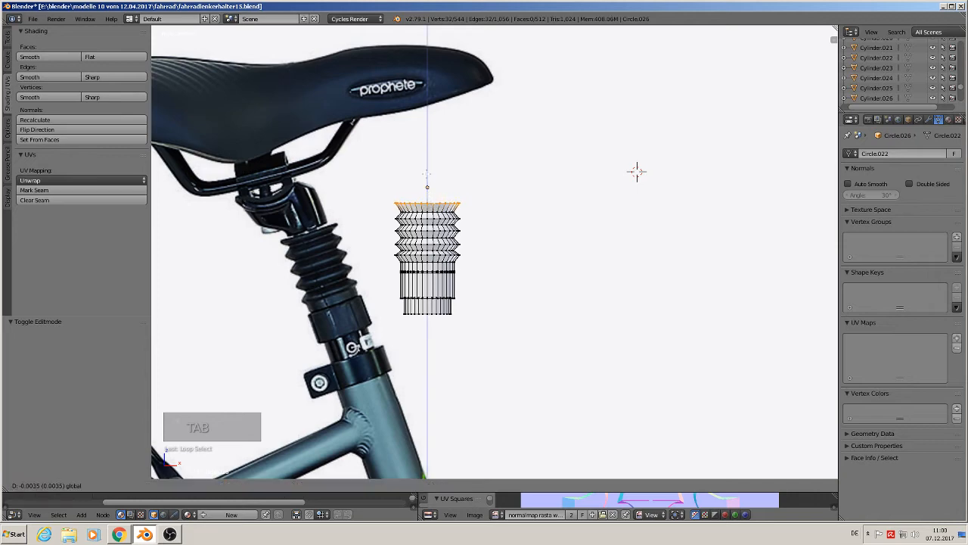
pyautogui.click(637, 171)
# Step: Leave mesh editing and move the whole bellows -0.088 along the Y axis, in front of the reference photo
pyautogui.scroll(3, 782, 144)
pyautogui.moveTo(782, 144); pyautogui.dragTo(782, 177, button='middle')
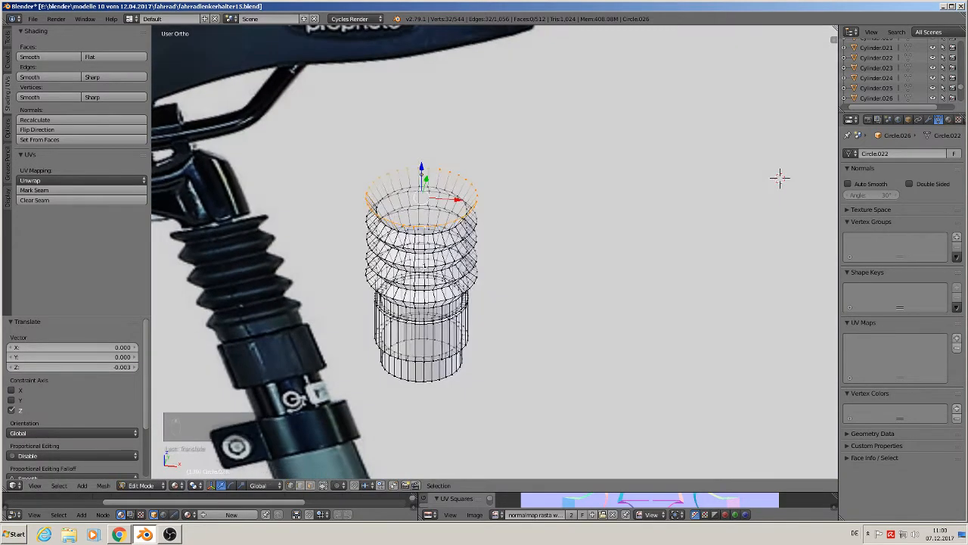
pyautogui.scroll(2, 782, 177)
pyautogui.press('Tab')
pyautogui.scroll(-3, 426, 270)
pyautogui.scroll(1, 709, 245)
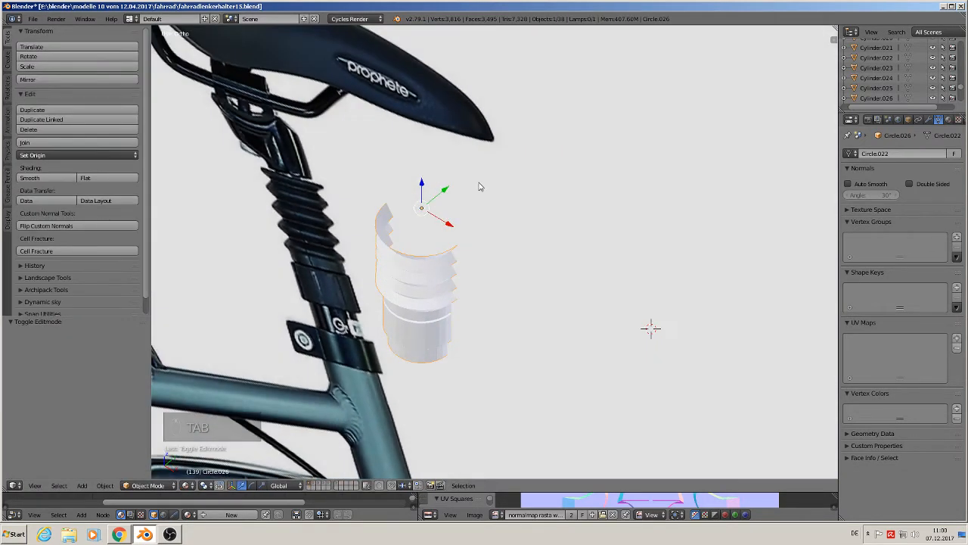
pyautogui.moveTo(447, 189); pyautogui.dragTo(394, 261)
# Step: Return to mesh editing and close the open upper rim of the bellows with a face
pyautogui.moveTo(394, 261); pyautogui.dragTo(453, 284, button='middle')
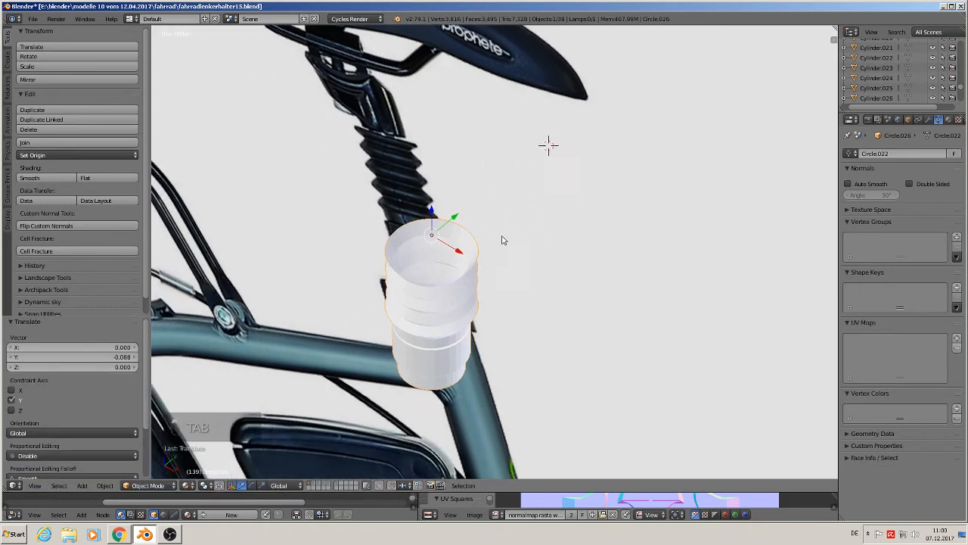
pyautogui.scroll(3, 454, 284)
pyautogui.press('Tab')
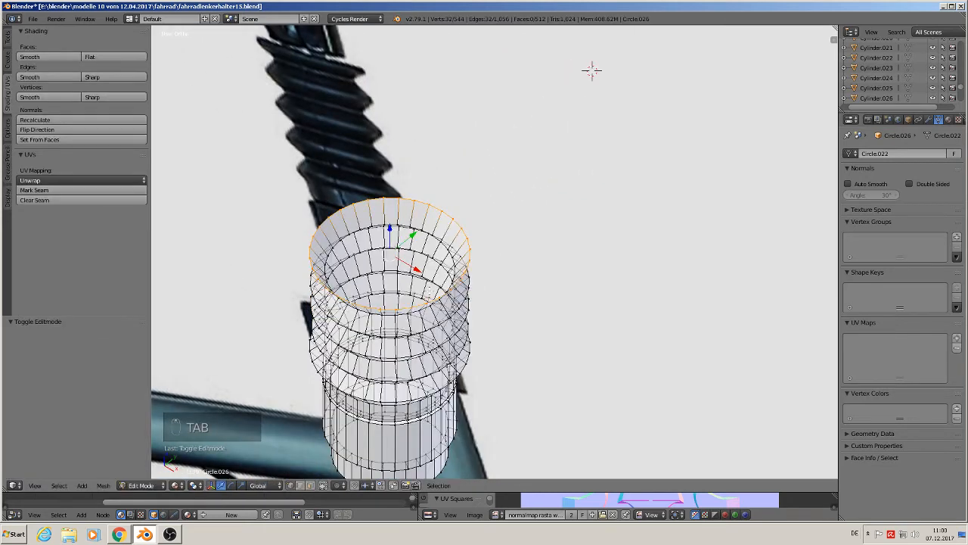
pyautogui.press('f')
# Step: Add one loop cut just below the bellows' upper rim, slid upwards with a factor of 0.581
pyautogui.moveTo(422, 291); pyautogui.dragTo(391, 265, button='middle')
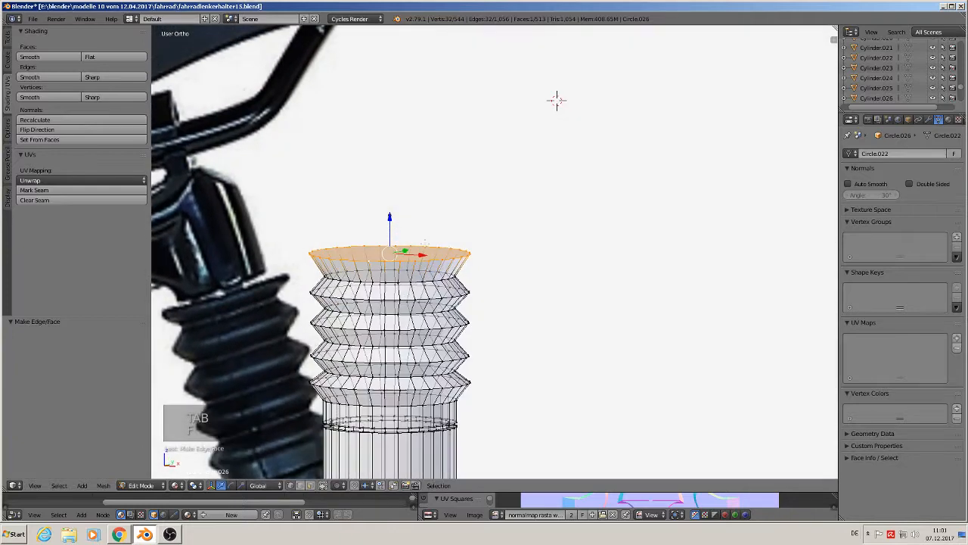
pyautogui.scroll(3, 391, 266)
pyautogui.hotkey('ctrl', 'r')
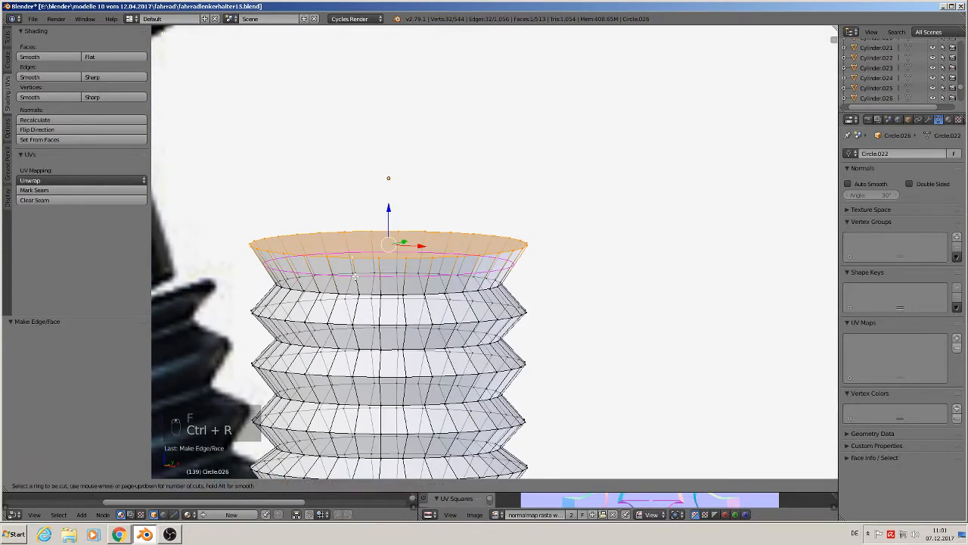
pyautogui.click(354, 271)
pyautogui.click(351, 258)
# Step: Select the bellows' upper rim loop and bevel it with an amount of 0.050 and 2 segments
pyautogui.keyDown('alt'); pyautogui.click(339, 256); pyautogui.keyUp('alt')
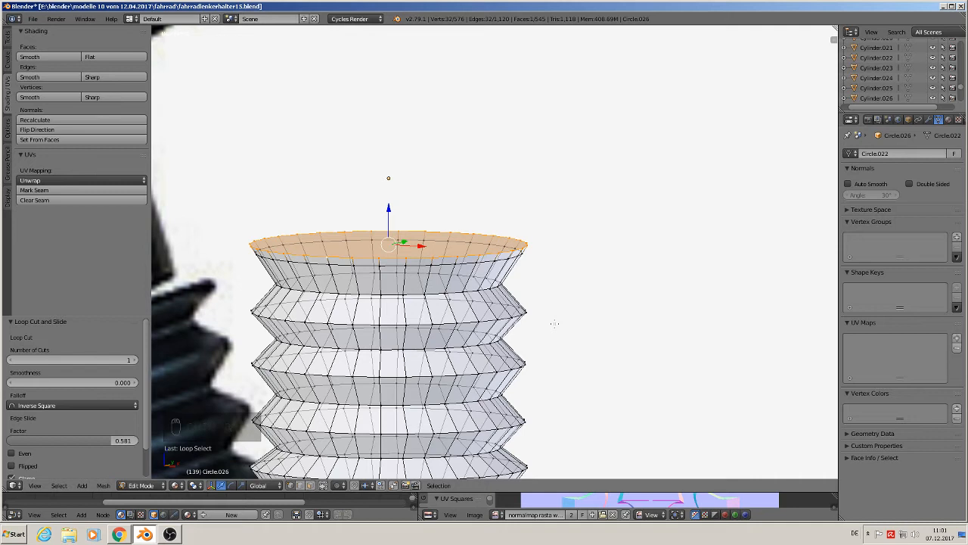
pyautogui.hotkey('ctrl', 'b')
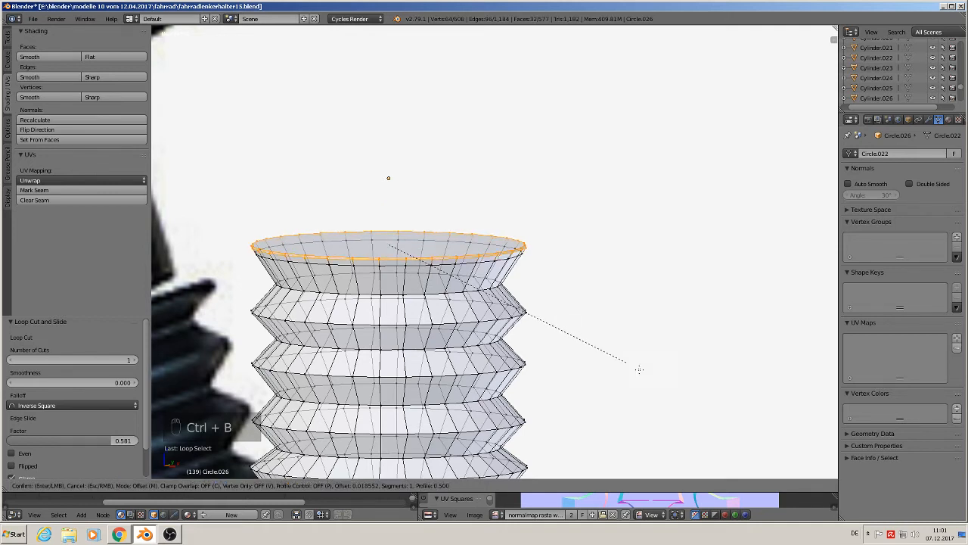
pyautogui.click(750, 428)
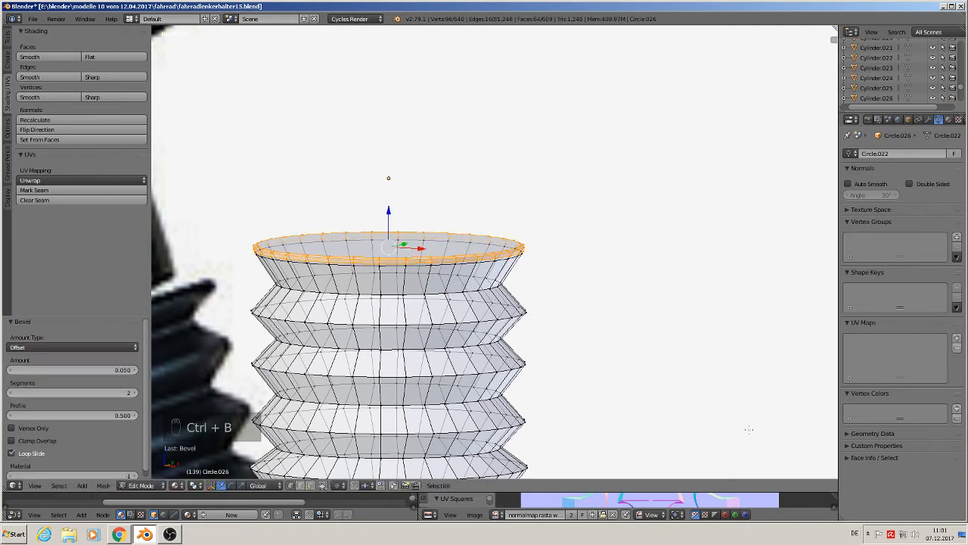
# Step: Bevel the first outward ridge below the upper rim with an amount of 0.028 and 2 segments
pyautogui.scroll(3, 287, 239)
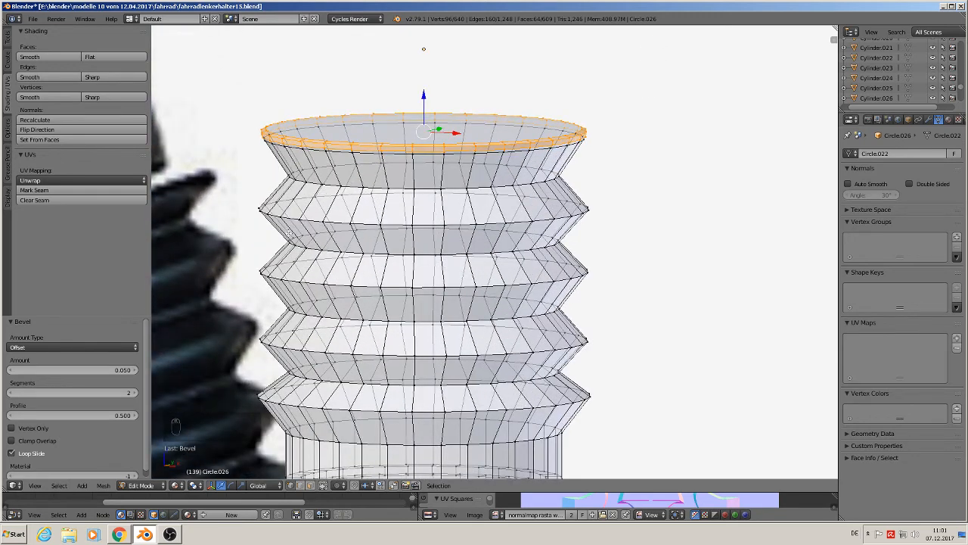
pyautogui.keyDown('alt'); pyautogui.rightClick(303, 216); pyautogui.keyUp('alt')
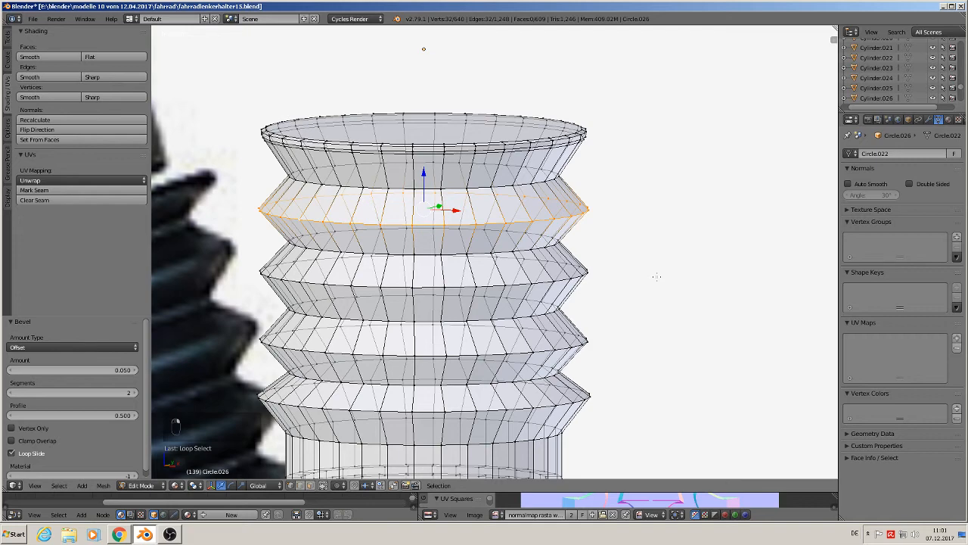
pyautogui.hotkey('ctrl', 'b')
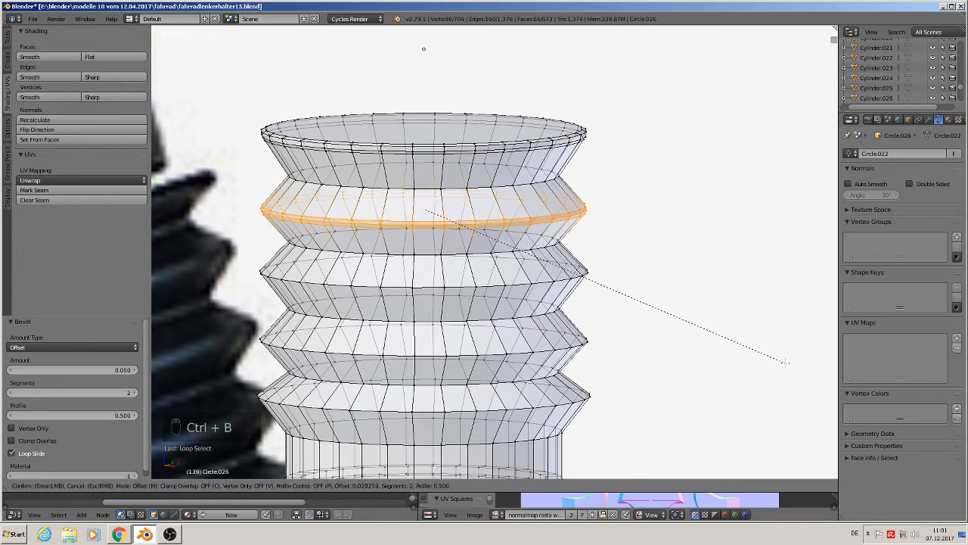
pyautogui.click(785, 362)
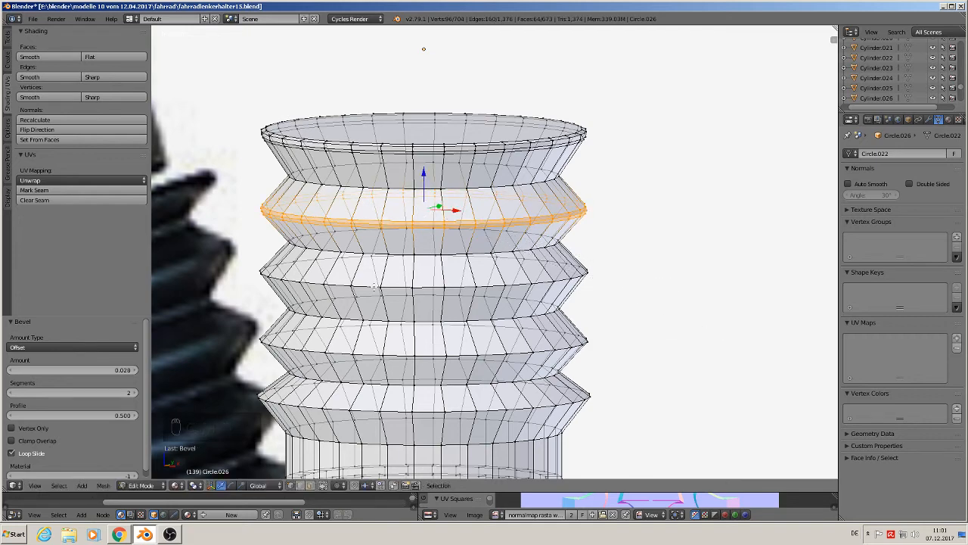
# Step: Bevel the second outward ridge below the rim by 0.027 and the third by 0.021, each with 2 segments
pyautogui.keyDown('alt'); pyautogui.rightClick(373, 286); pyautogui.keyUp('alt')
pyautogui.hotkey('ctrl', 'b')
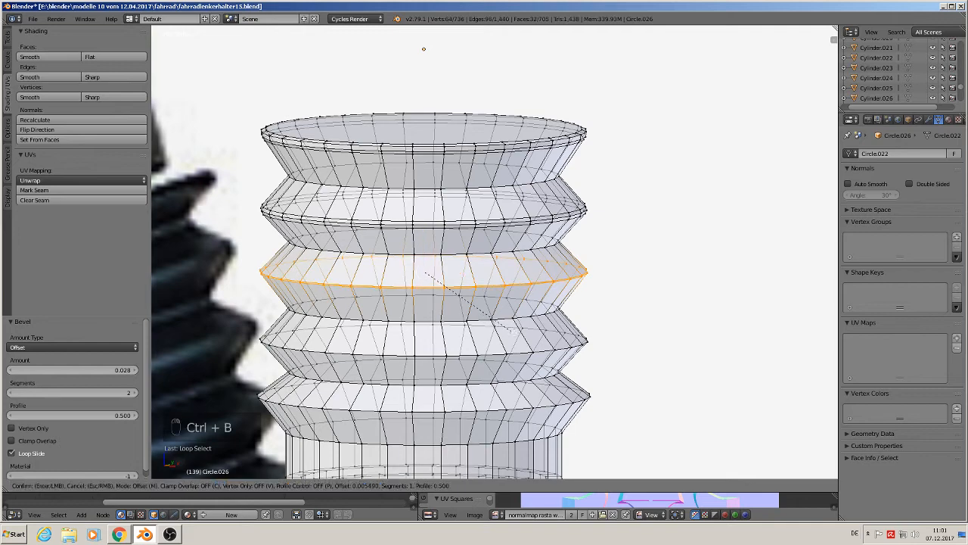
pyautogui.press('Escape')
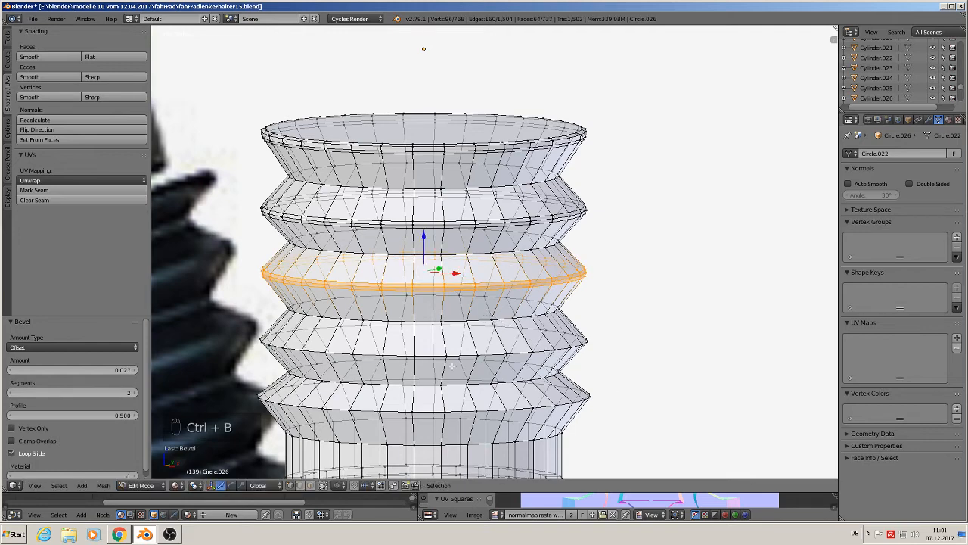
pyautogui.keyDown('alt'); pyautogui.rightClick(433, 353); pyautogui.keyUp('alt')
pyautogui.hotkey('ctrl', 'b')
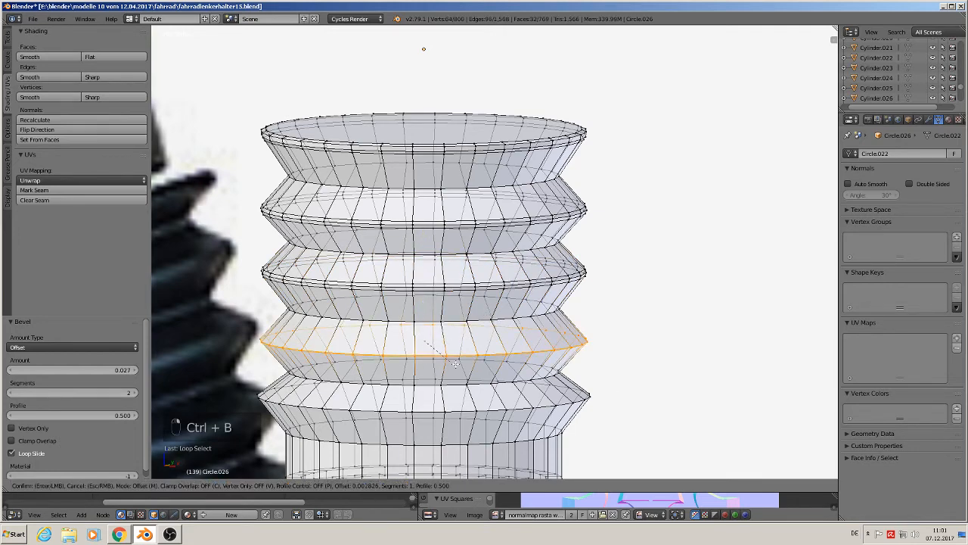
pyautogui.click(538, 401)
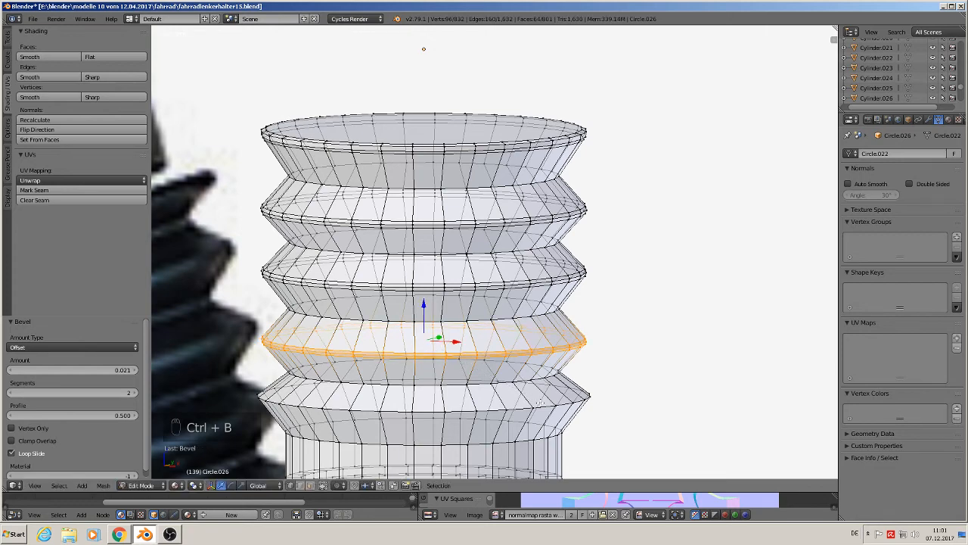
# Step: Bevel the lowest outward ridge of the bellows with an amount of 0.024 and 2 segments
pyautogui.keyDown('shift'); pyautogui.moveTo(678, 403); pyautogui.dragTo(686, 310, button='middle'); pyautogui.keyUp('shift')
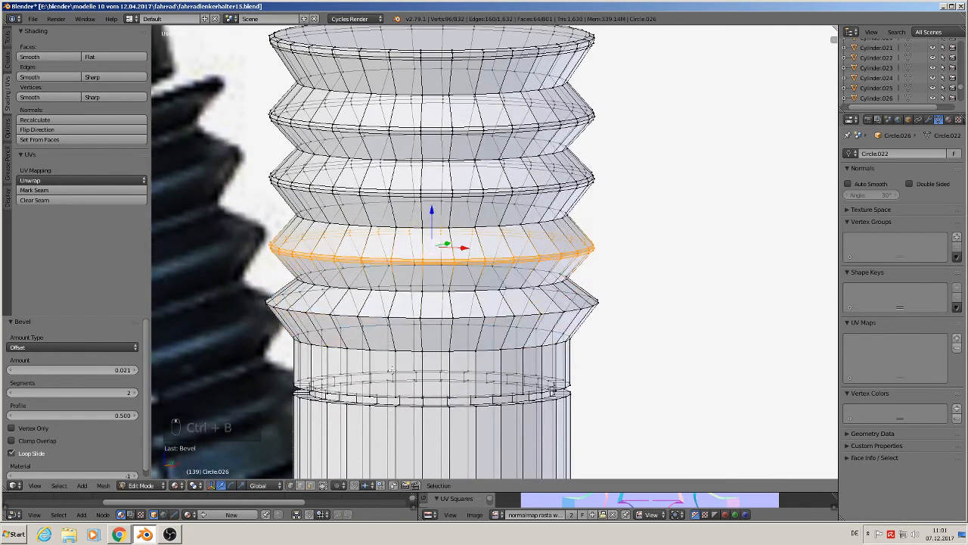
pyautogui.keyDown('alt'); pyautogui.rightClick(376, 317); pyautogui.keyUp('alt')
pyautogui.hotkey('ctrl', 'b')
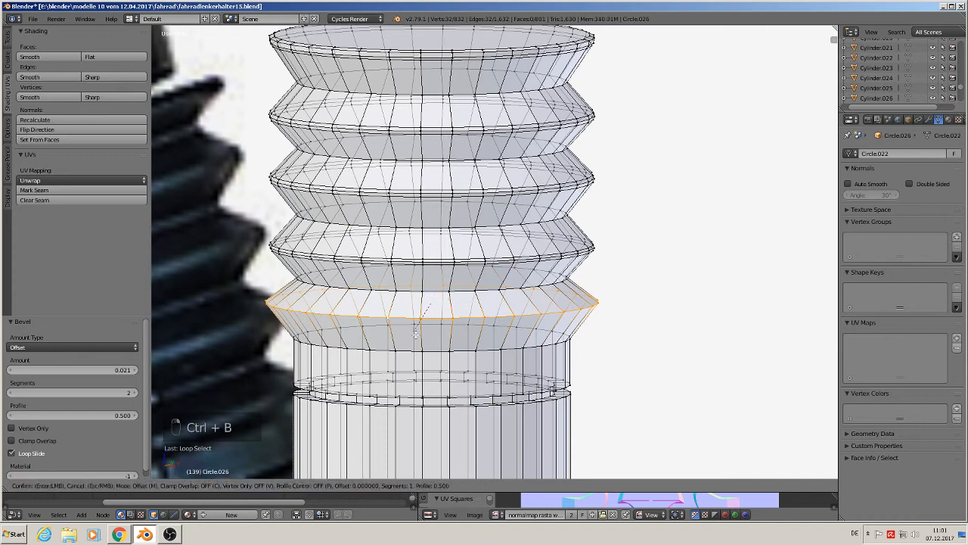
pyautogui.click(527, 433)
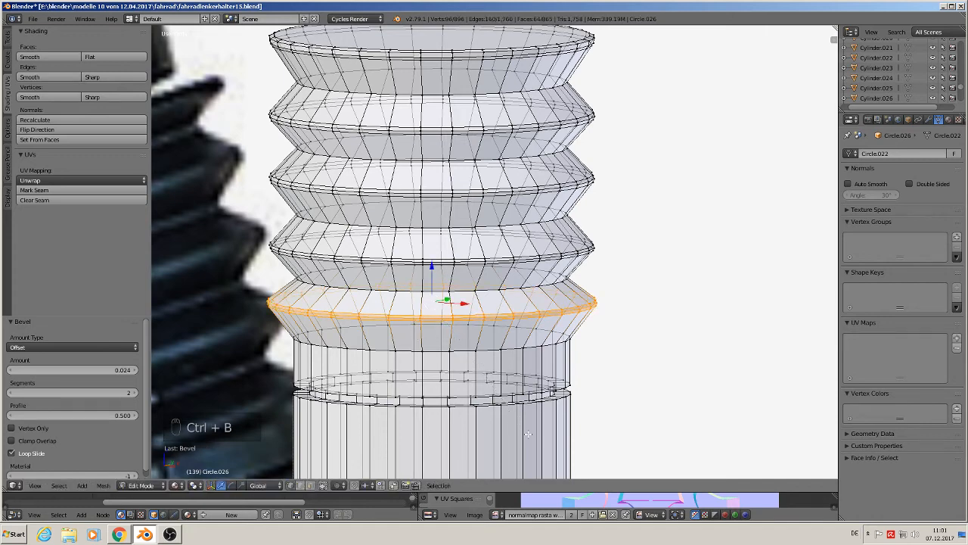
# Step: Add one loop cut just above the narrow groove, slid with a factor of -0.788, and one just below it with 0.921
pyautogui.scroll(1, 526, 433)
pyautogui.scroll(3, 428, 330)
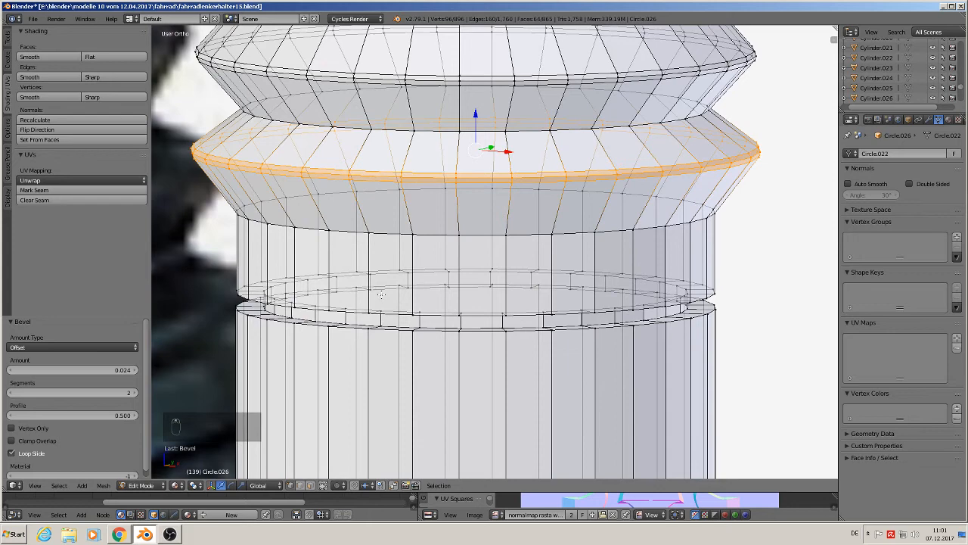
pyautogui.moveTo(380, 293); pyautogui.dragTo(381, 286, button='middle')
pyautogui.hotkey('ctrl', 'r')
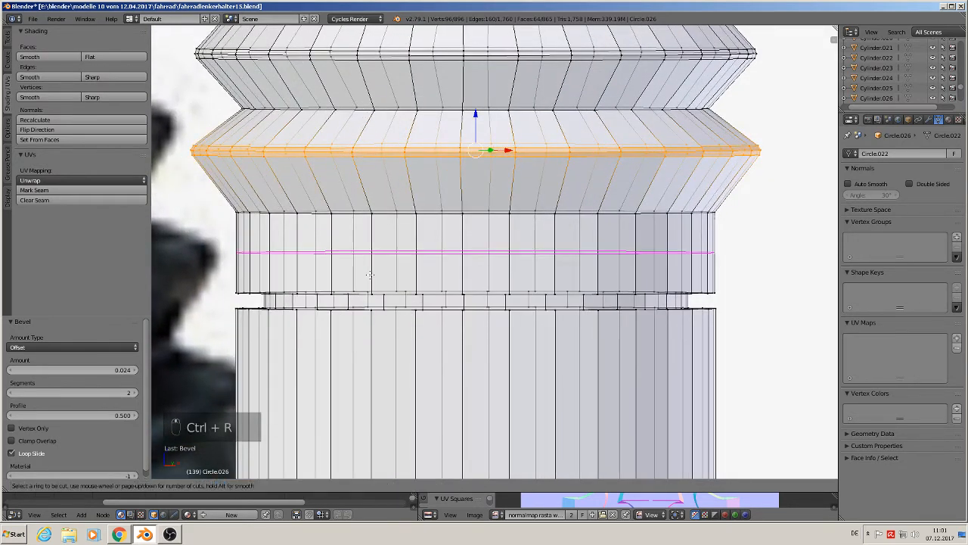
pyautogui.click(370, 274)
pyautogui.click(370, 307)
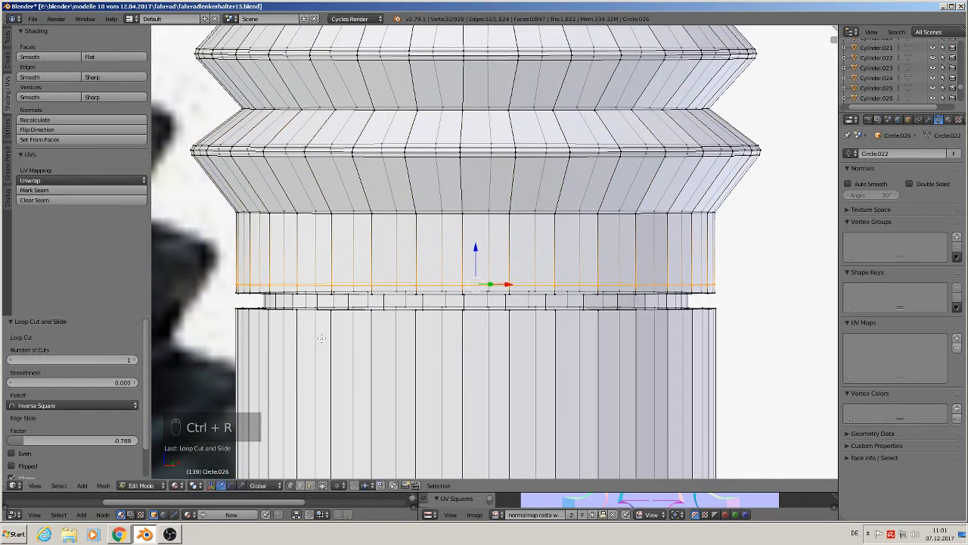
pyautogui.hotkey('ctrl', 'r')
pyautogui.click(322, 379)
pyautogui.click(336, 233)
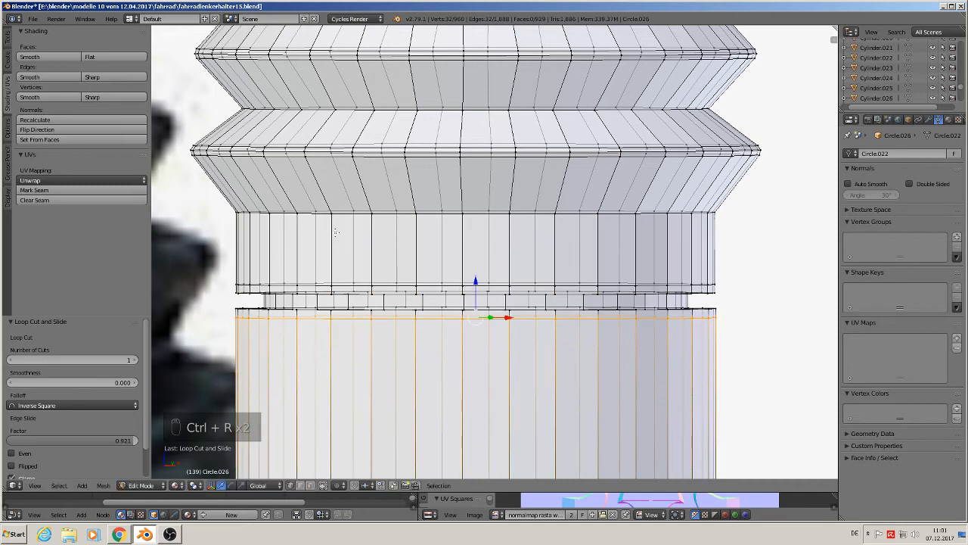
# Step: Select the outer edge loop below the groove and bevel it with an amount of 0.017 and 2 segments
pyautogui.scroll(1, 321, 316)
pyautogui.moveTo(322, 316); pyautogui.dragTo(315, 324, button='middle')
pyautogui.scroll(2, 274, 335)
pyautogui.keyDown('alt'); pyautogui.rightClick(230, 306); pyautogui.keyUp('alt')
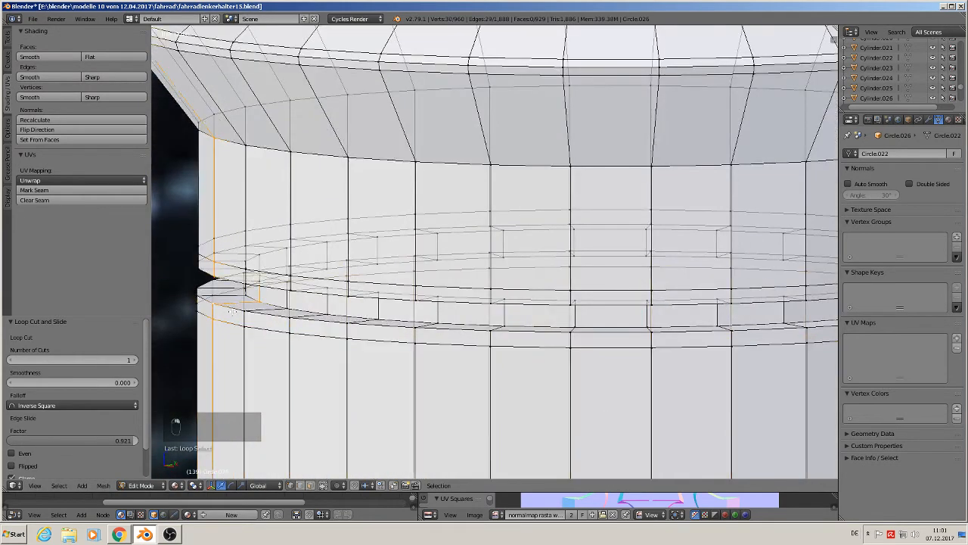
pyautogui.keyDown('alt'); pyautogui.rightClick(233, 311); pyautogui.keyUp('alt')
pyautogui.hotkey('ctrl', 'b')
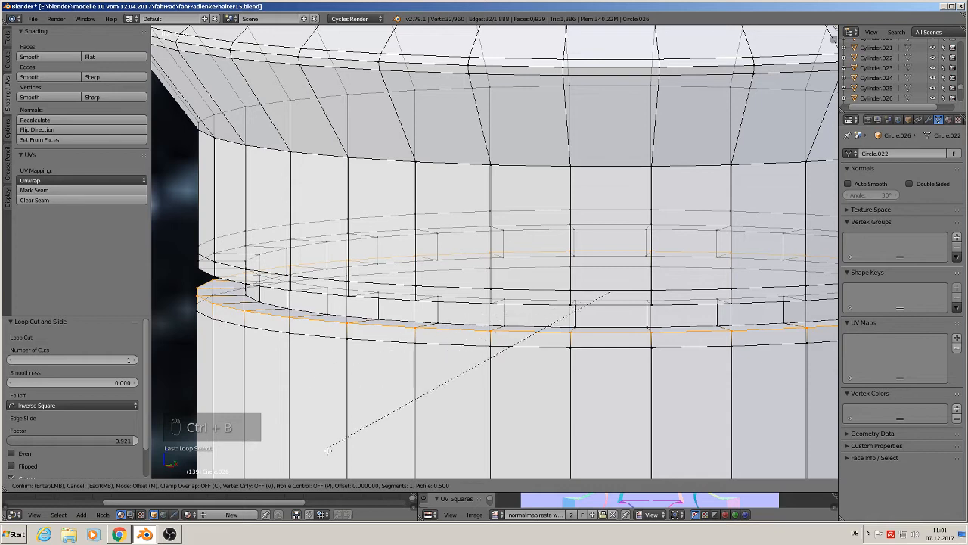
pyautogui.scroll(1, 781, 151)
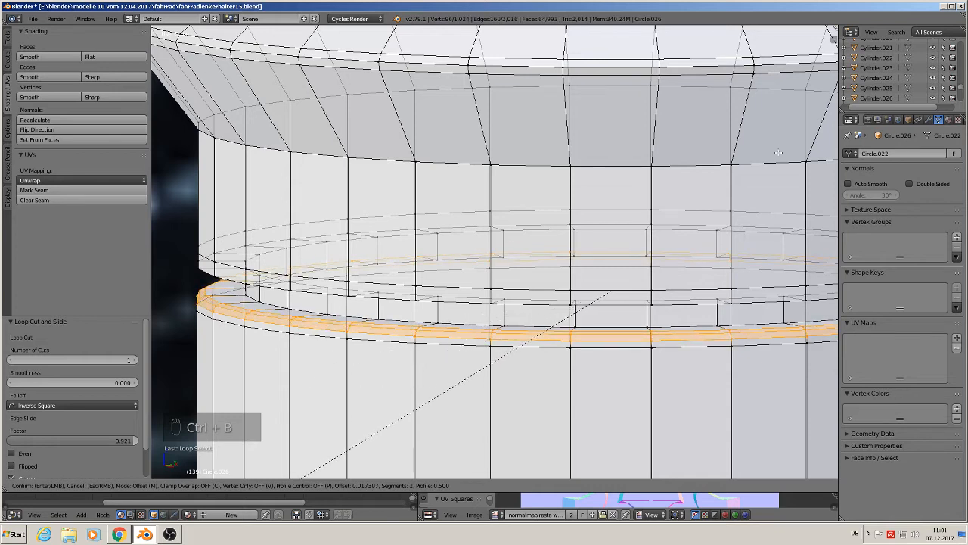
pyautogui.click(778, 152)
# Step: Bevel the outer edge loop above the groove with an amount of 0.017 and 2 segments
pyautogui.keyDown('alt'); pyautogui.rightClick(198, 269); pyautogui.keyUp('alt')
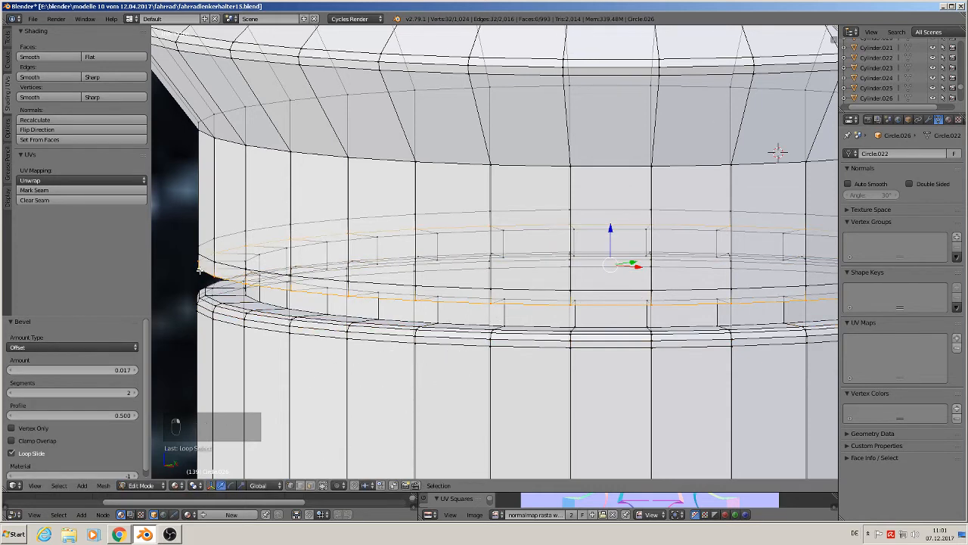
pyautogui.hotkey('ctrl', 'b')
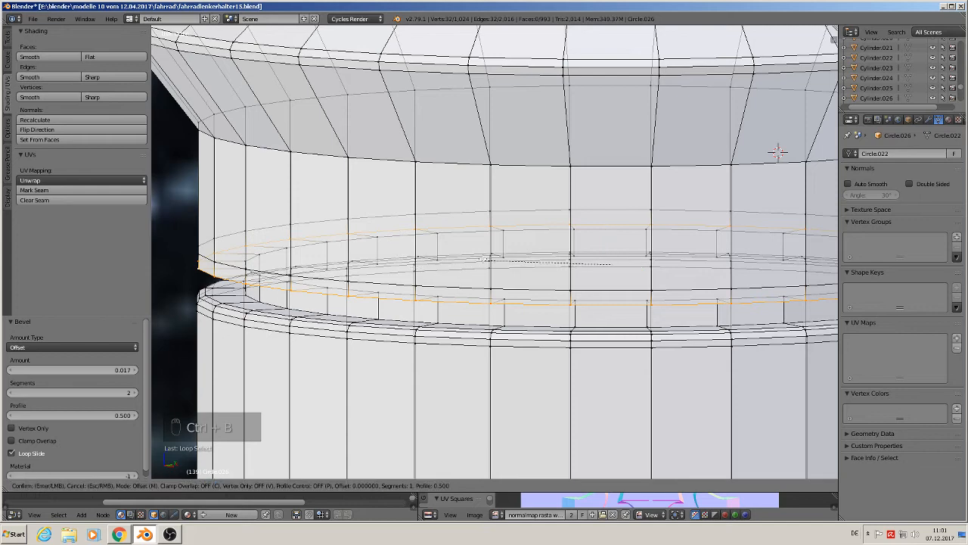
pyautogui.scroll(1, 817, 261)
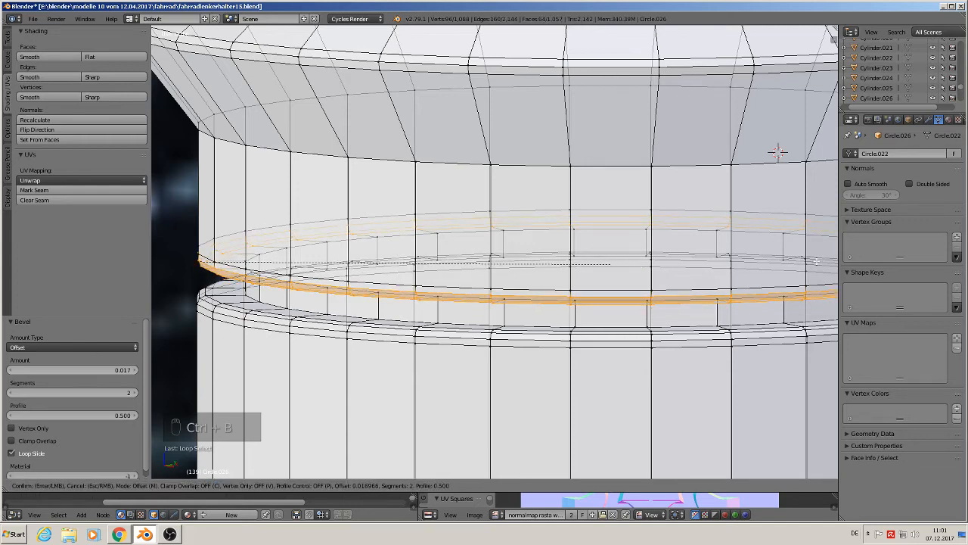
pyautogui.click(817, 261)
pyautogui.scroll(-6, 817, 261)
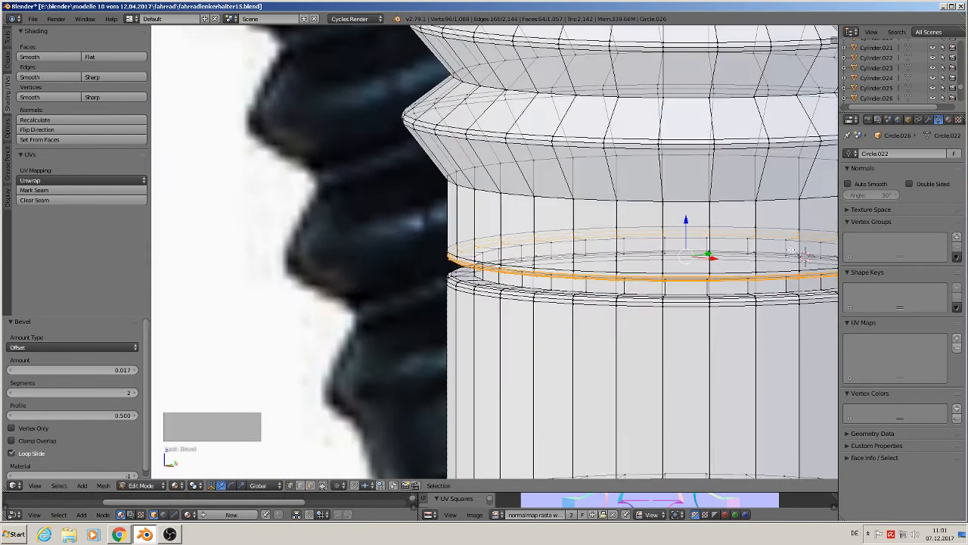
# Step: Check the collar in object mode, then add one loop cut near its wide section's lower edge, slid with a factor of -0.929
pyautogui.press('Tab')
pyautogui.scroll(-3, 816, 261)
pyautogui.keyDown('shift'); pyautogui.moveTo(813, 263); pyautogui.dragTo(637, 215, button='middle'); pyautogui.keyUp('shift')
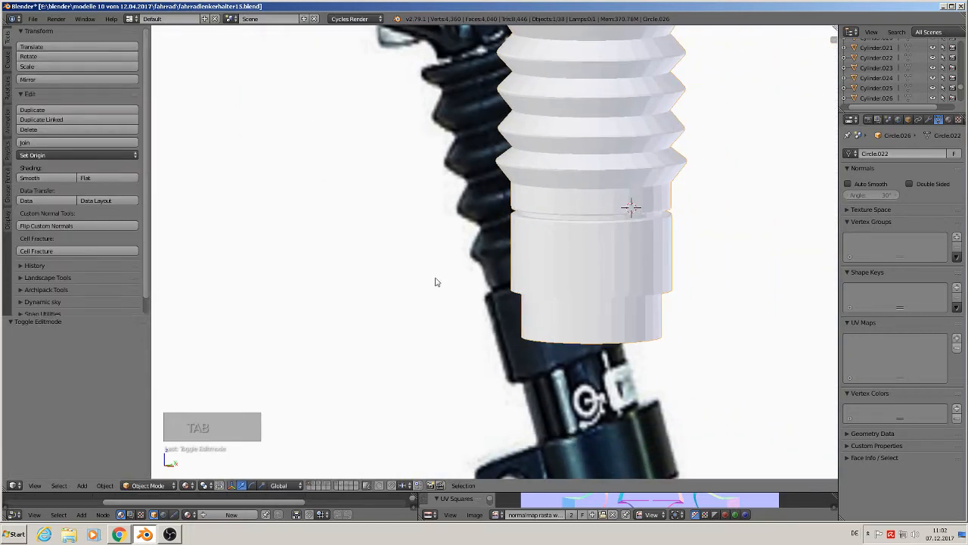
pyautogui.keyDown('shift'); pyautogui.moveTo(437, 281); pyautogui.dragTo(377, 373, button='middle'); pyautogui.keyUp('shift')
pyautogui.moveTo(377, 373); pyautogui.dragTo(398, 316, button='middle')
pyautogui.scroll(3, 444, 346)
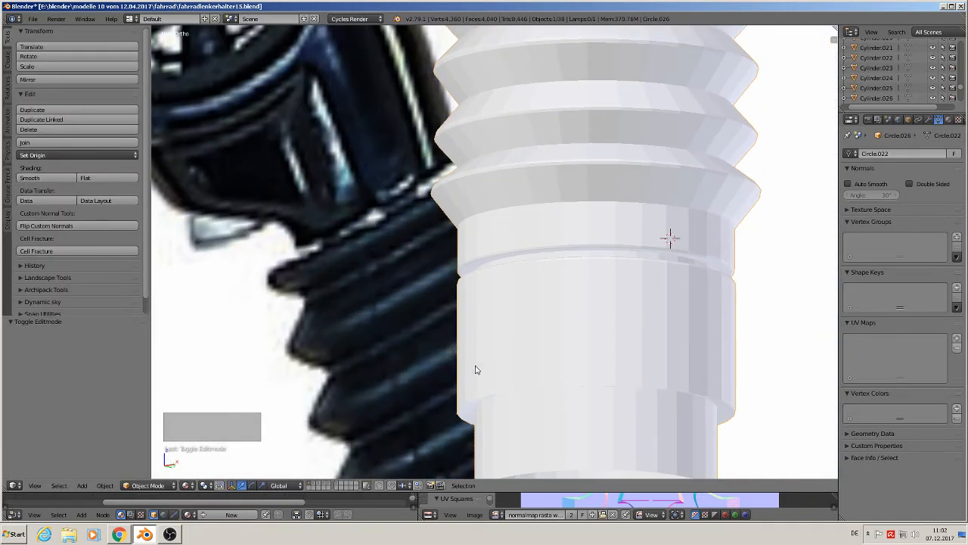
pyautogui.keyDown('shift'); pyautogui.moveTo(475, 369); pyautogui.dragTo(427, 270, button='middle'); pyautogui.keyUp('shift')
pyautogui.press('Tab')
pyautogui.scroll(2, 446, 287)
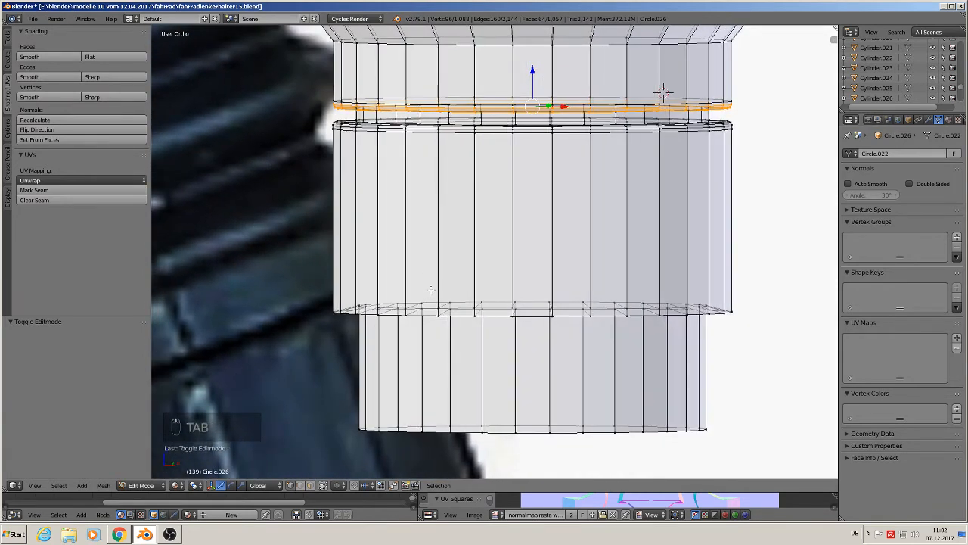
pyautogui.hotkey('ctrl', 'r')
pyautogui.click(412, 250)
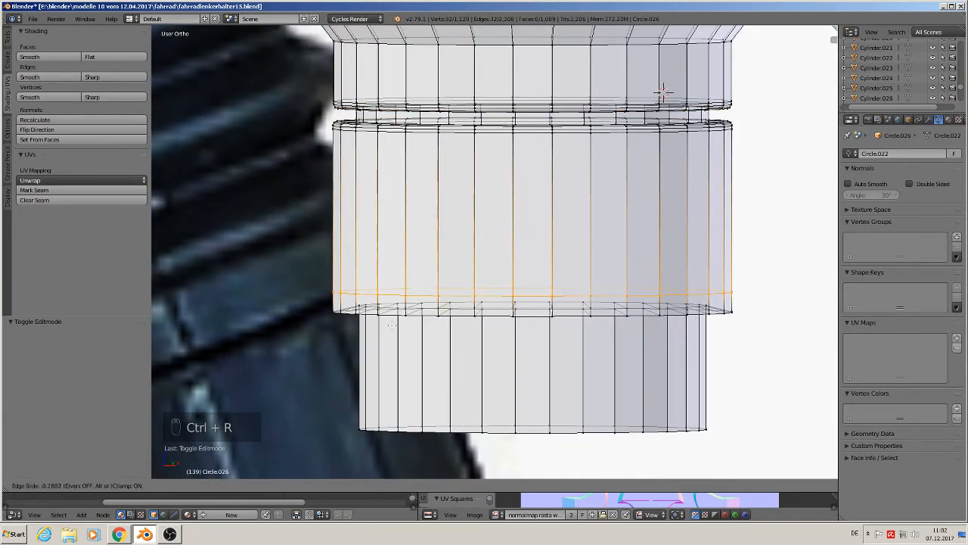
pyautogui.click(386, 332)
# Step: Bevel the lower outer edge loop of the collar's wide section with an amount of 0.020 and 2 segments
pyautogui.moveTo(386, 332); pyautogui.dragTo(338, 290, button='middle')
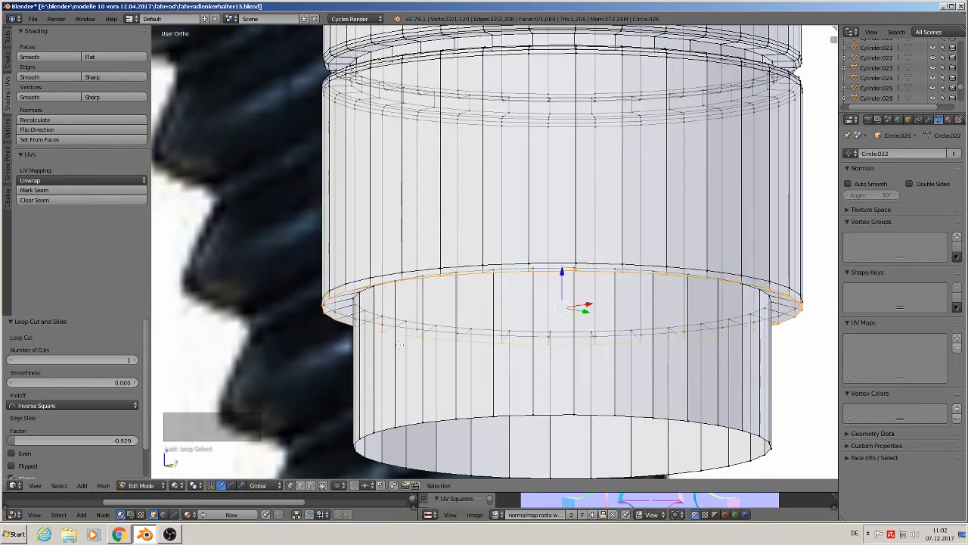
pyautogui.hotkey('ctrl', 'b')
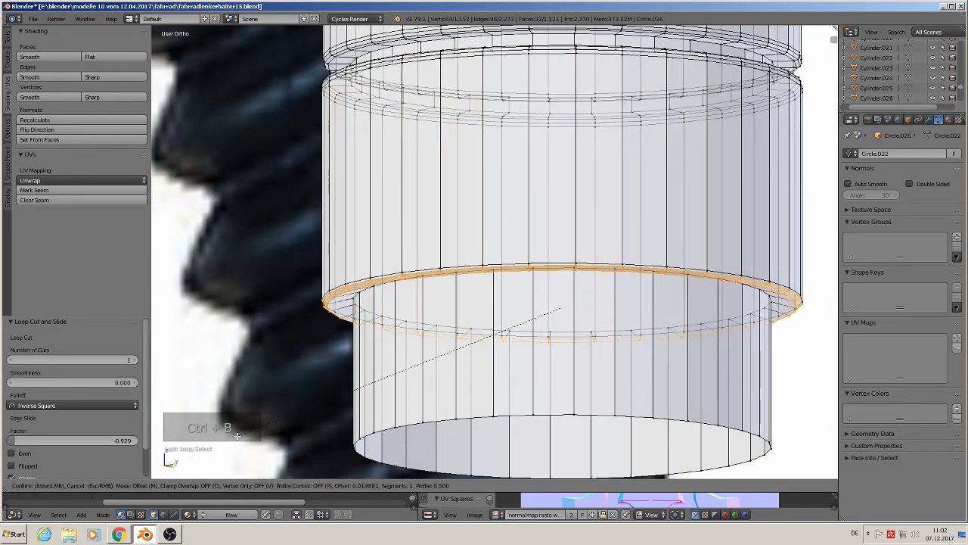
pyautogui.scroll(1, 237, 435)
pyautogui.click(234, 431)
# Step: Fill the open lower end with a face and add one loop cut just above it, slid with a factor of -0.884
pyautogui.moveTo(228, 427); pyautogui.dragTo(239, 308, button='middle')
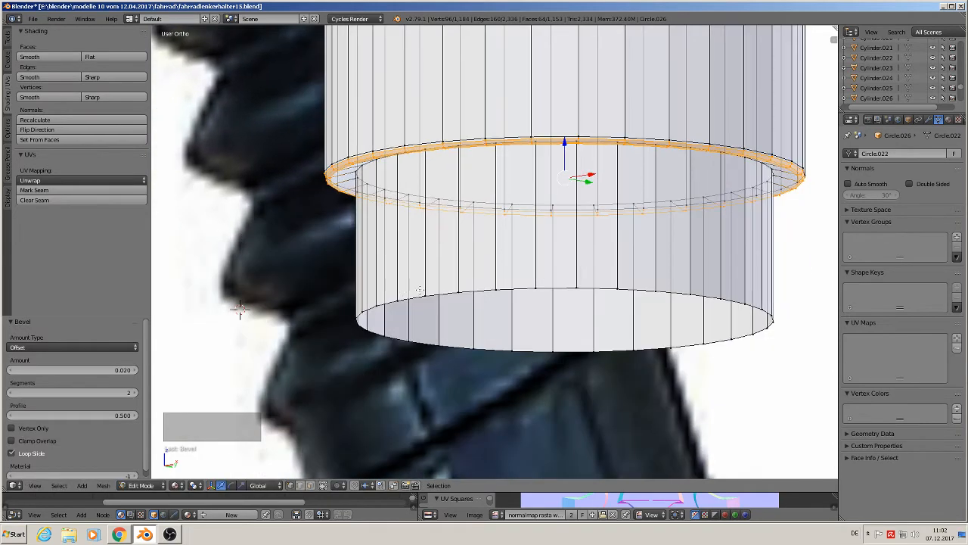
pyautogui.keyDown('alt'); pyautogui.rightClick(455, 294); pyautogui.keyUp('alt')
pyautogui.press('f')
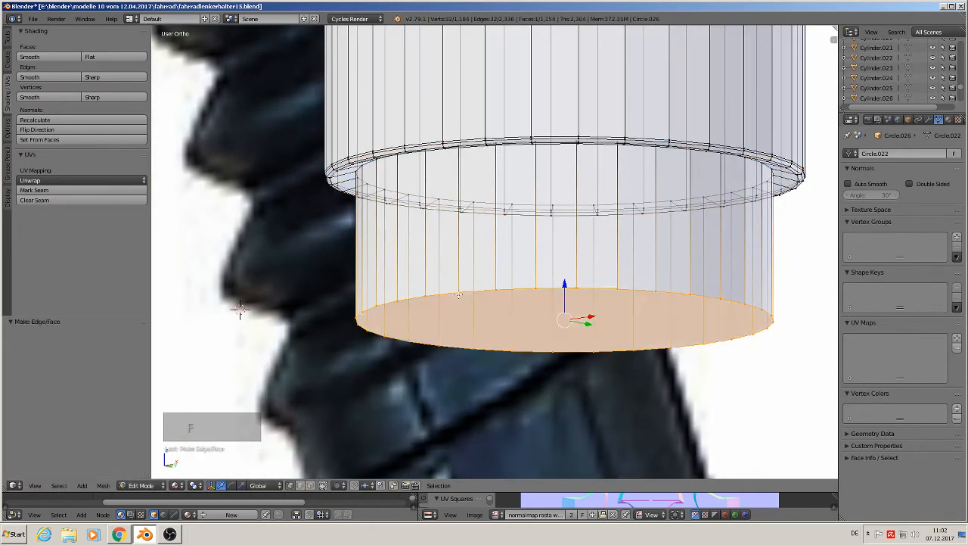
pyautogui.hotkey('ctrl', 'r')
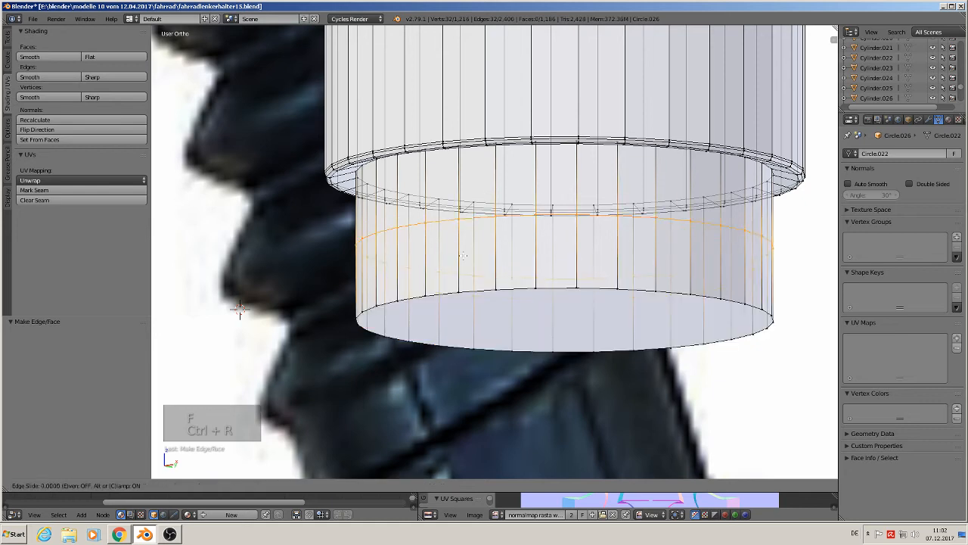
pyautogui.click(460, 258)
pyautogui.click(405, 296)
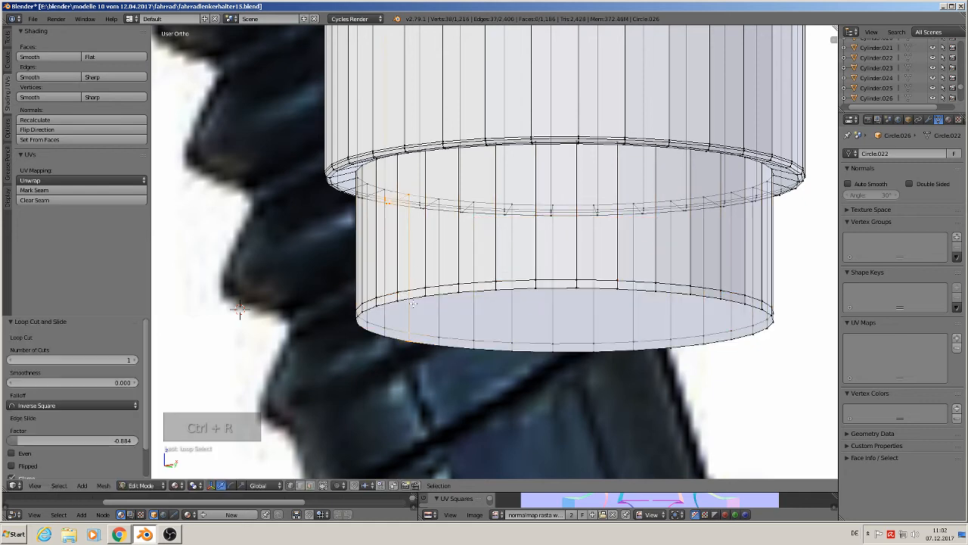
# Step: Bevel the edge loop around the filled lower end with an amount of 0.016 and 2 segments
pyautogui.keyDown('alt'); pyautogui.rightClick(412, 299); pyautogui.keyUp('alt')
pyautogui.hotkey('ctrl', 'b')
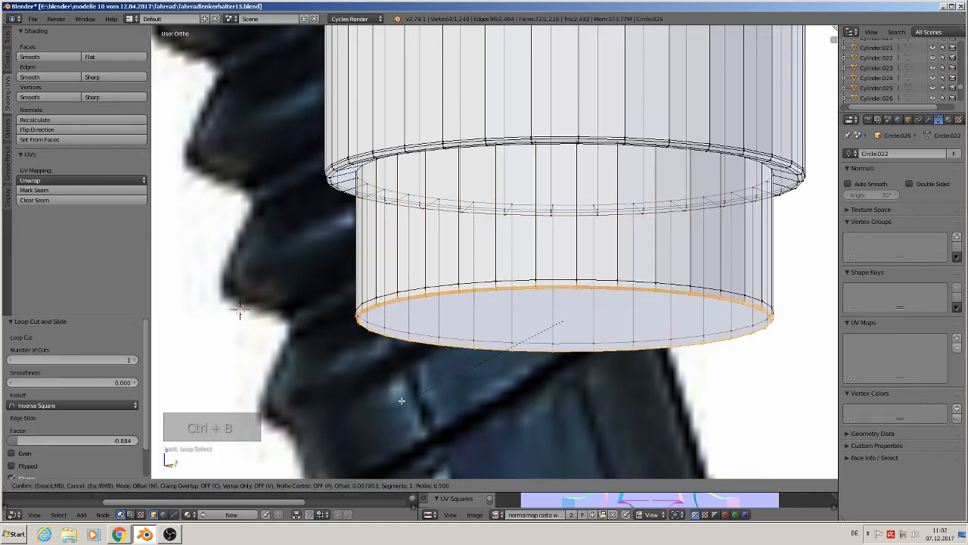
pyautogui.click(326, 395)
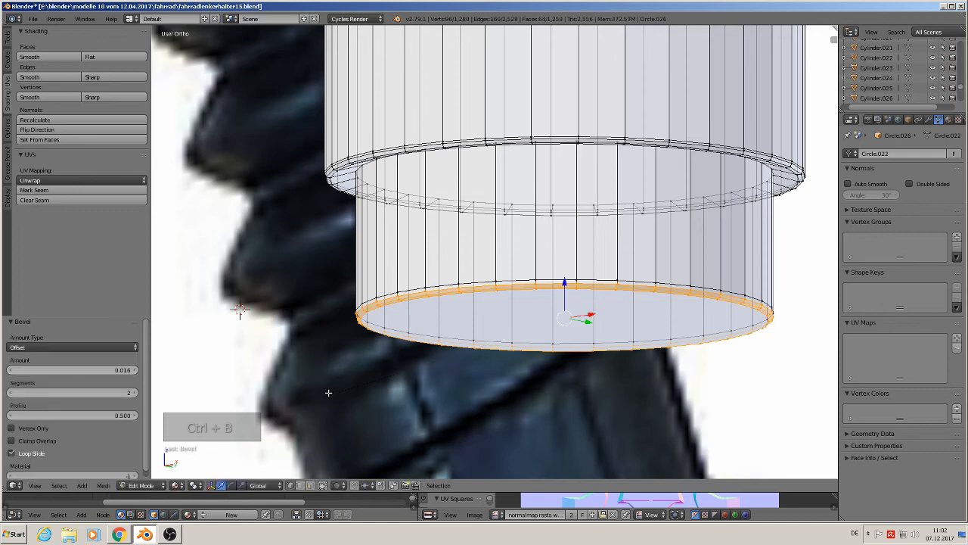
# Step: Return to object mode, shade the whole bellows smooth and view it from the front
pyautogui.press('Tab')
pyautogui.scroll(-5, 388, 322)
pyautogui.scroll(-3, 414, 315)
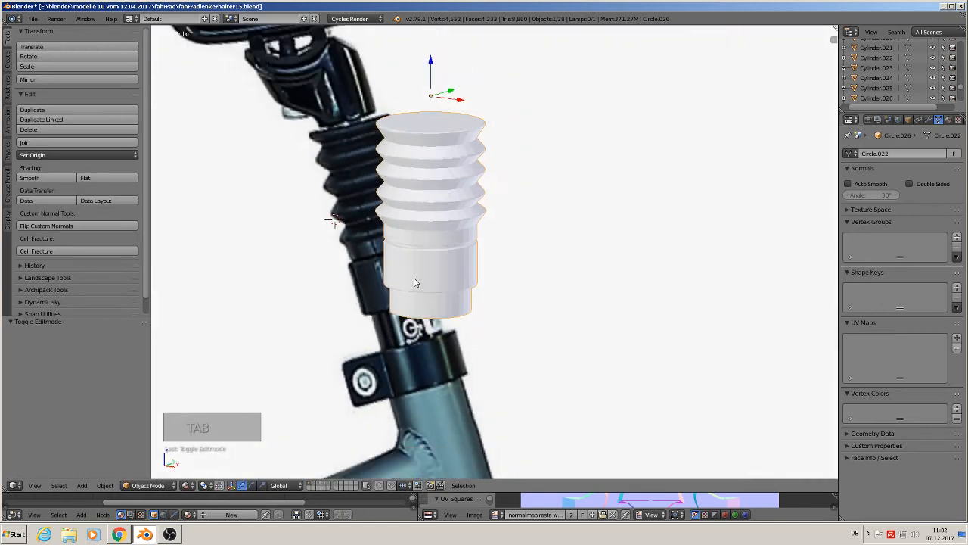
pyautogui.click(47, 178)
pyautogui.scroll(5, 411, 229)
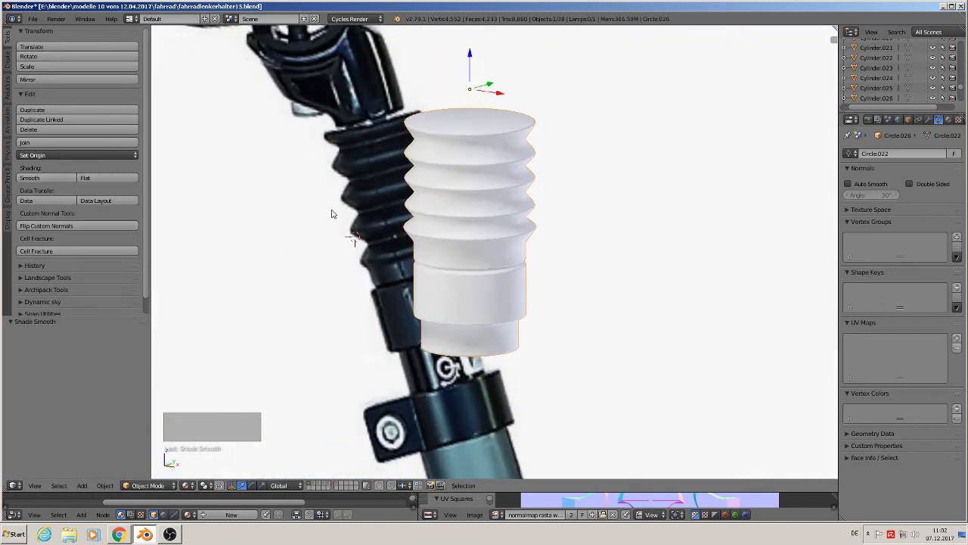
pyautogui.press('KP_1')
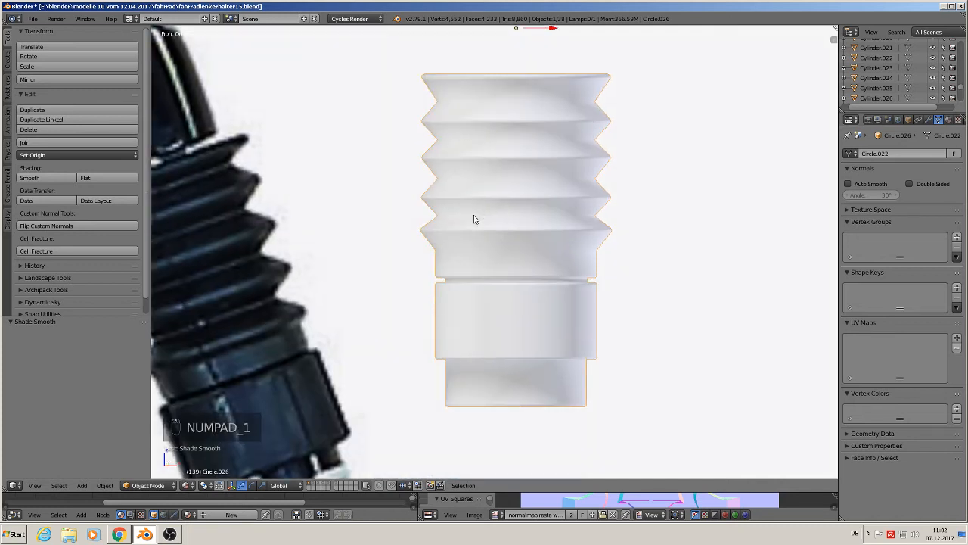
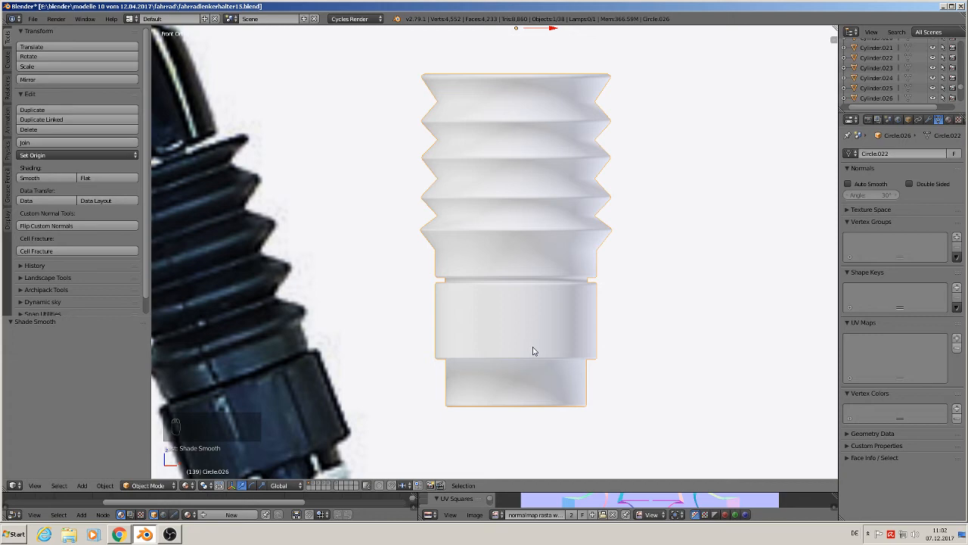
# Step: Add one loop cut at the upper end of the narrow lowest section, slid upwards with a factor of 0.836
pyautogui.scroll(2, 506, 387)
pyautogui.scroll(-2, 499, 385)
pyautogui.scroll(1, 505, 334)
pyautogui.press('Tab')
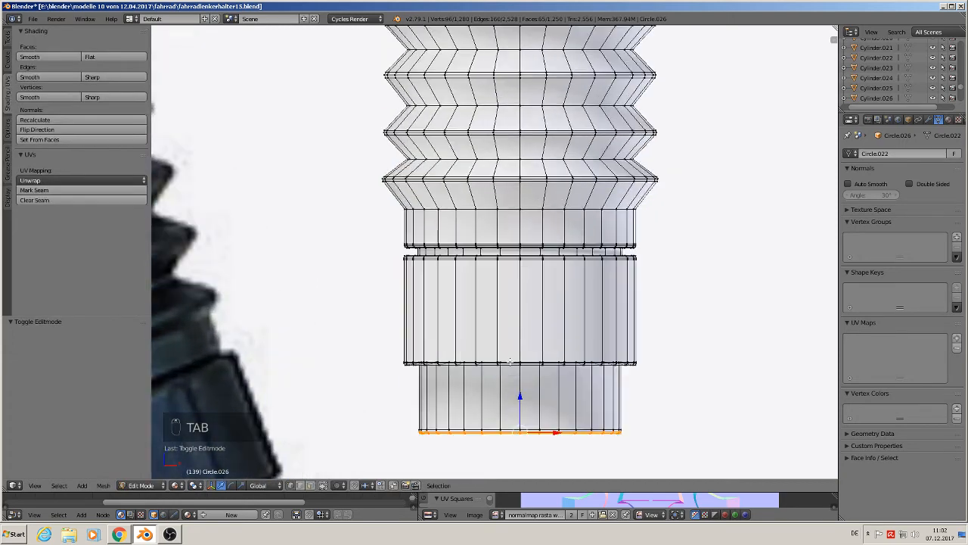
pyautogui.hotkey('ctrl', 'r')
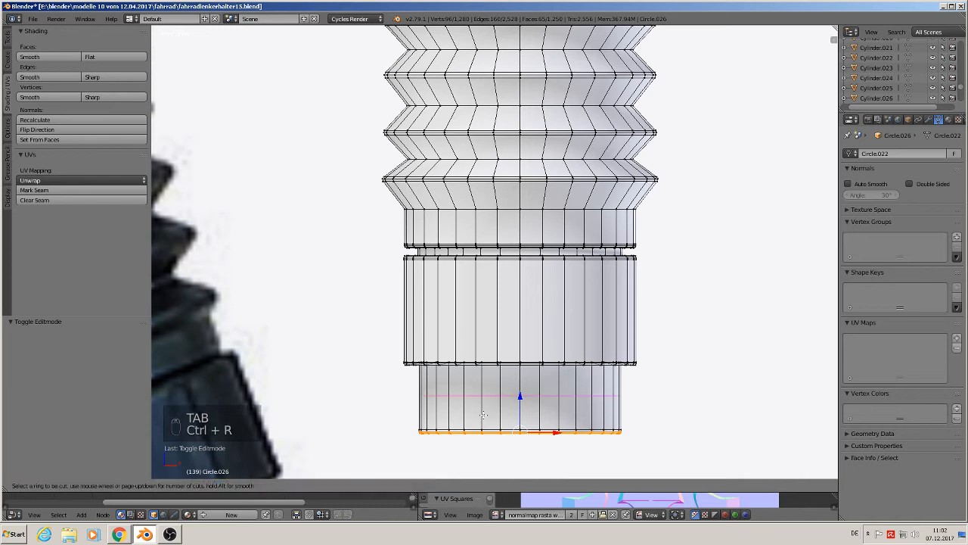
pyautogui.click(485, 401)
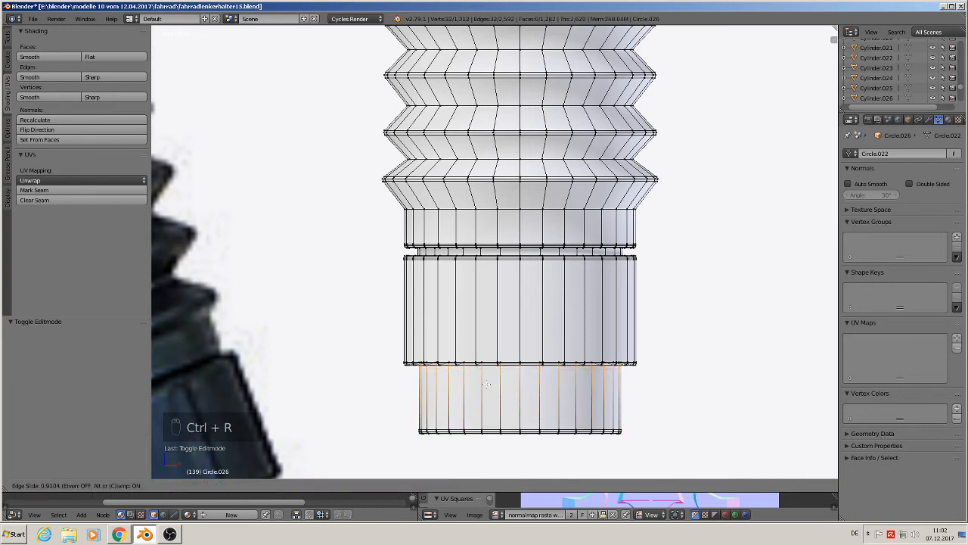
pyautogui.click(487, 386)
# Step: Add two loop cuts around the wide collar section, one slid to its lower edge with factor -0.980, the other to its upper edge with 0.990
pyautogui.hotkey('ctrl', 'r')
pyautogui.click(488, 337)
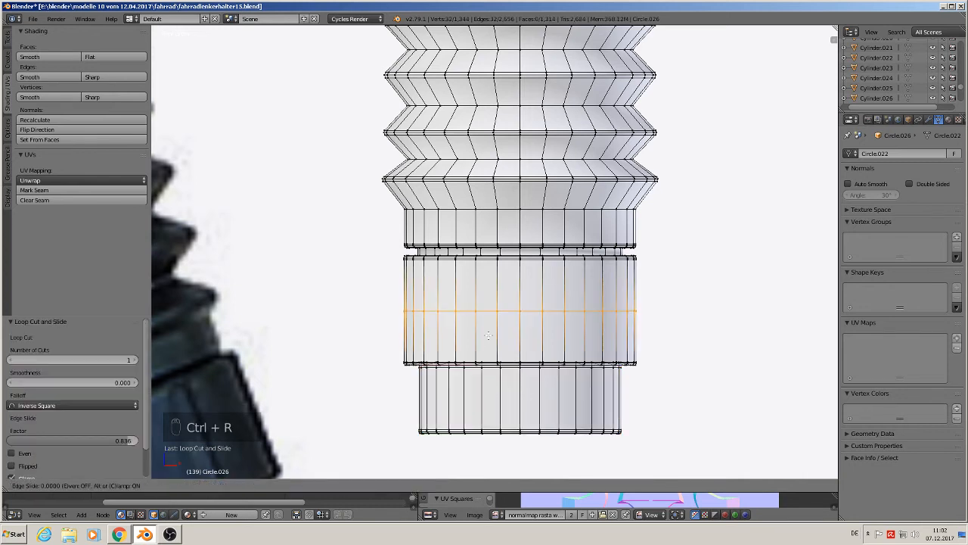
pyautogui.click(485, 331)
pyautogui.hotkey('ctrl', 'r')
pyautogui.click(485, 330)
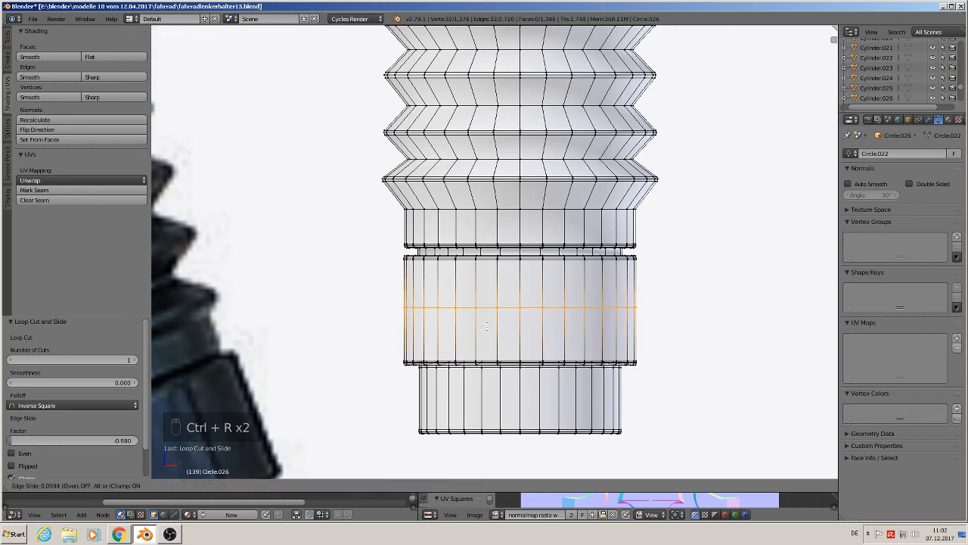
pyautogui.click(490, 284)
# Step: Add two loop cuts inside the narrow groove above the collar, one slid close to each edge
pyautogui.scroll(5, 501, 263)
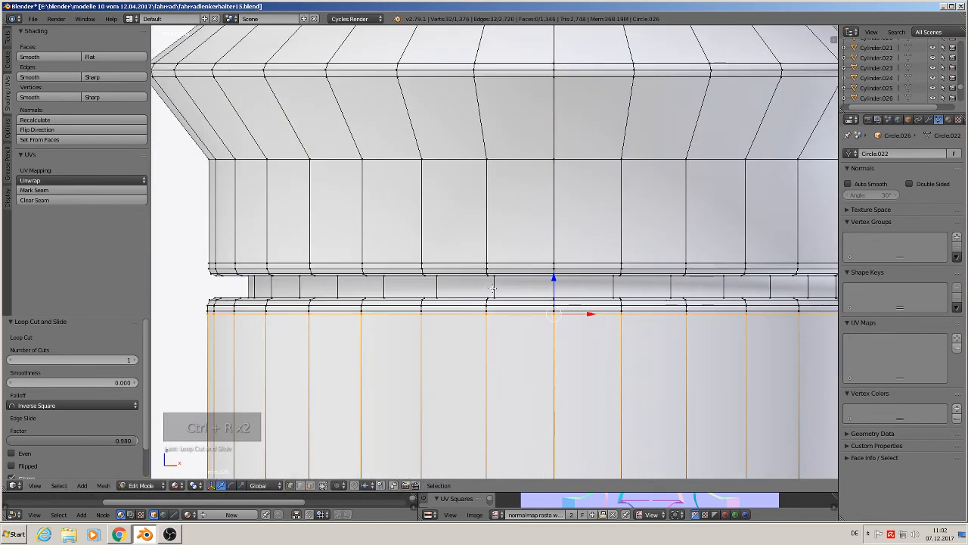
pyautogui.hotkey('ctrl', 'r')
pyautogui.click(492, 289)
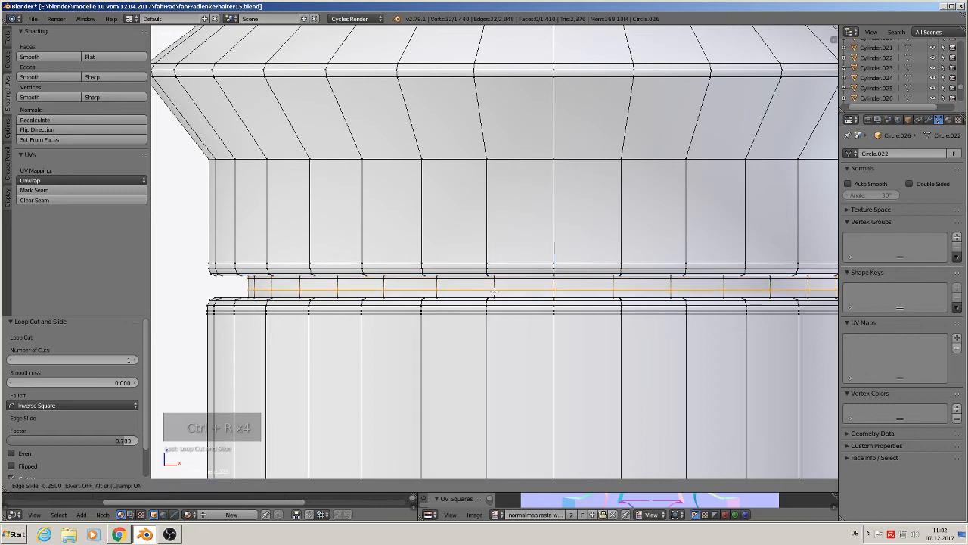
pyautogui.click(494, 292)
# Step: Add two loop cuts to the band above the groove, slid to its lower and upper edges with factors of -0.951 and 0.950
pyautogui.hotkey('ctrl', 'r')
pyautogui.click(494, 208)
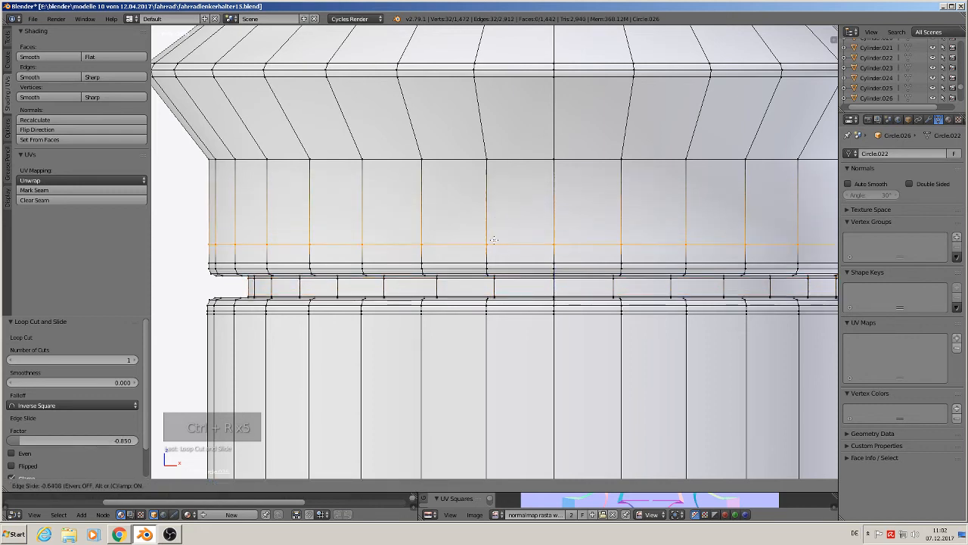
pyautogui.click(493, 240)
pyautogui.hotkey('ctrl', 'r')
pyautogui.click(496, 205)
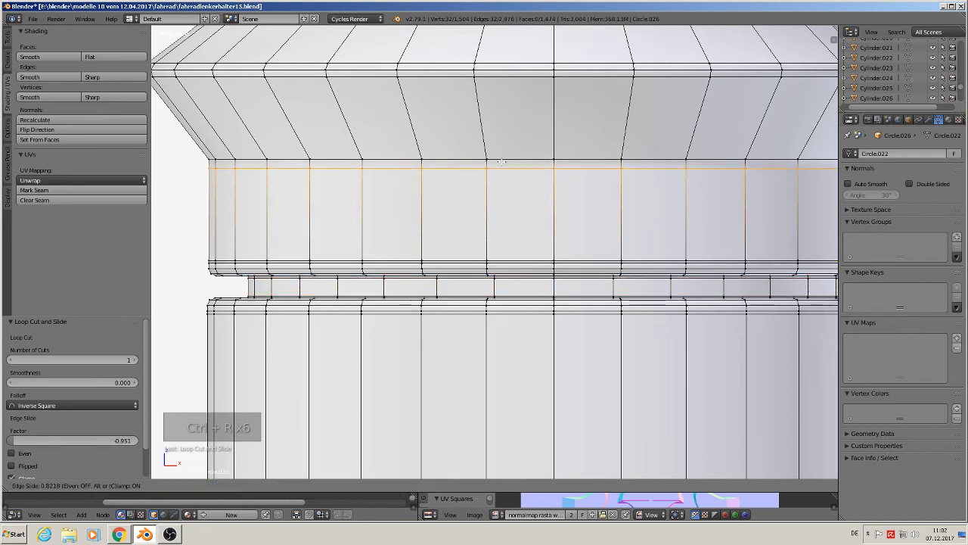
pyautogui.click(499, 162)
# Step: Add two loop cuts to the lowest conical section, slid with factors of -0.850 at its lower edge and 0.896 at its upper edge
pyautogui.hotkey('ctrl', 'r')
pyautogui.click(491, 155)
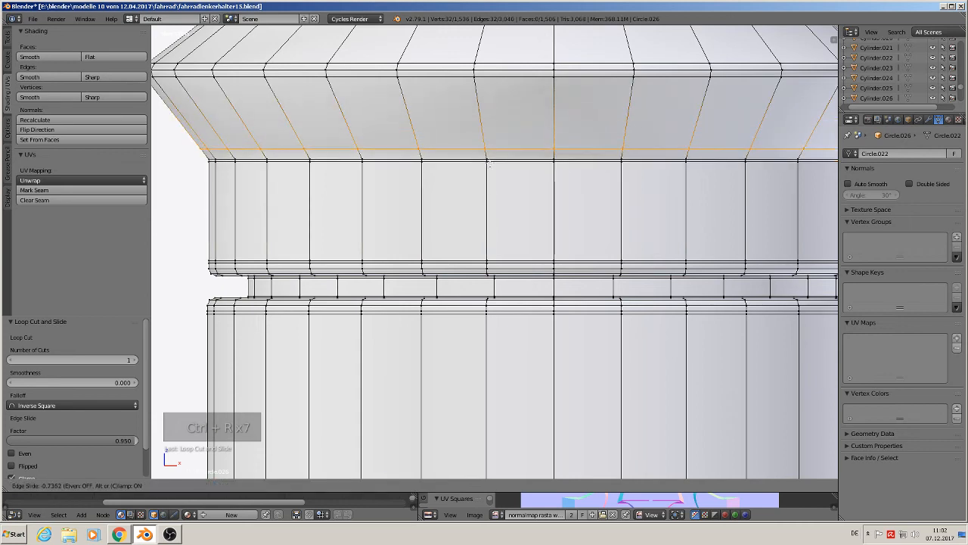
pyautogui.click(488, 166)
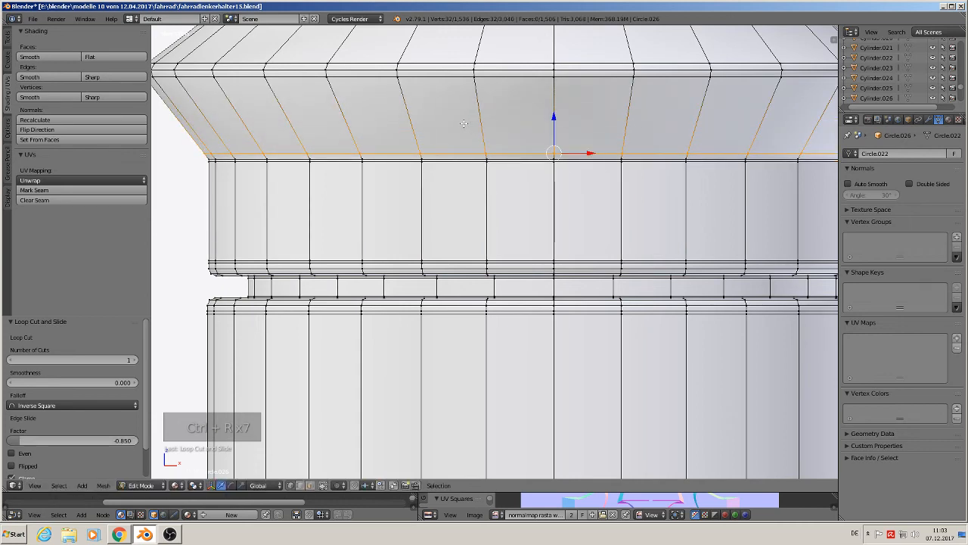
pyautogui.hotkey('ctrl', 'r')
pyautogui.click(464, 121)
pyautogui.click(464, 90)
pyautogui.press('KP_Decimal')
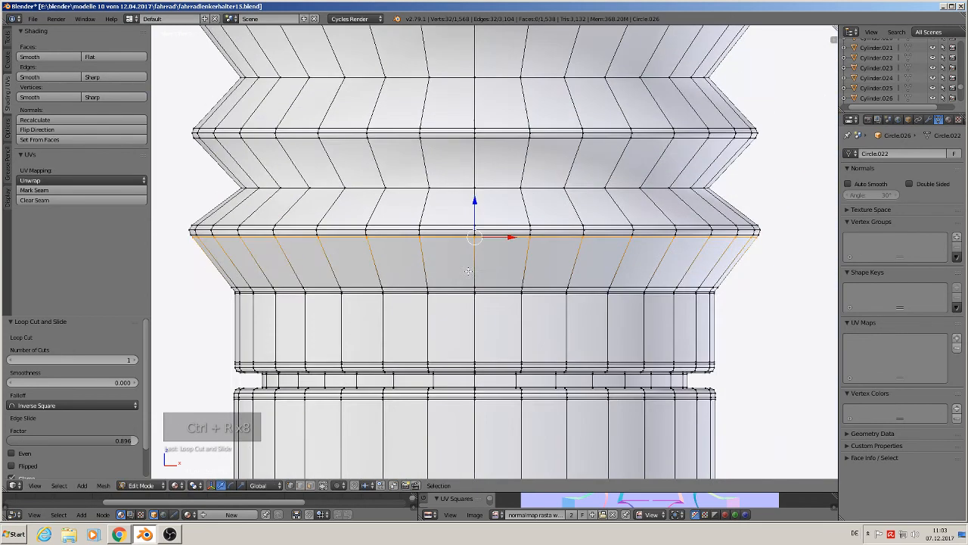
# Step: Return to object mode, scale the whole bellows by 0.937 and stretch it along Z by 1.124 to match the reference
pyautogui.press('Tab')
pyautogui.scroll(-2, 571, 290)
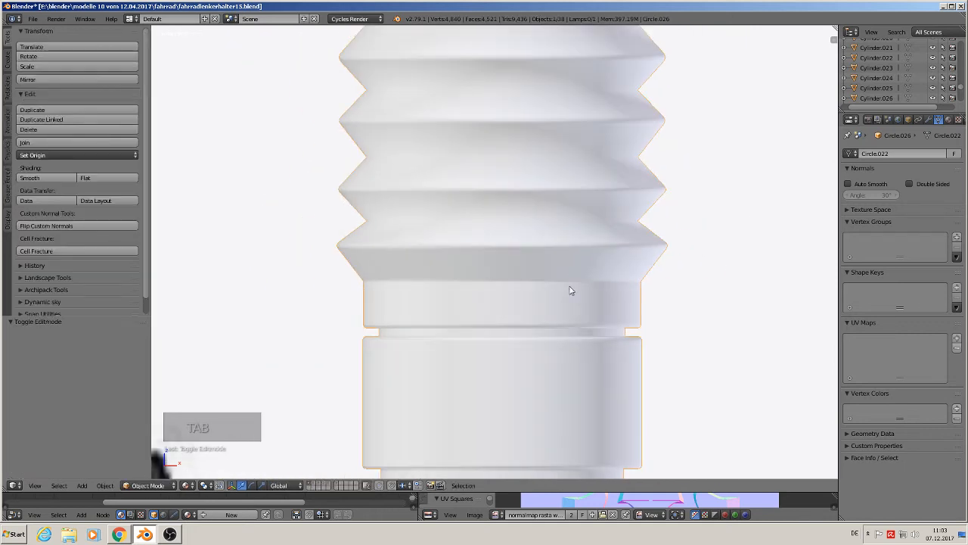
pyautogui.scroll(-10, 571, 290)
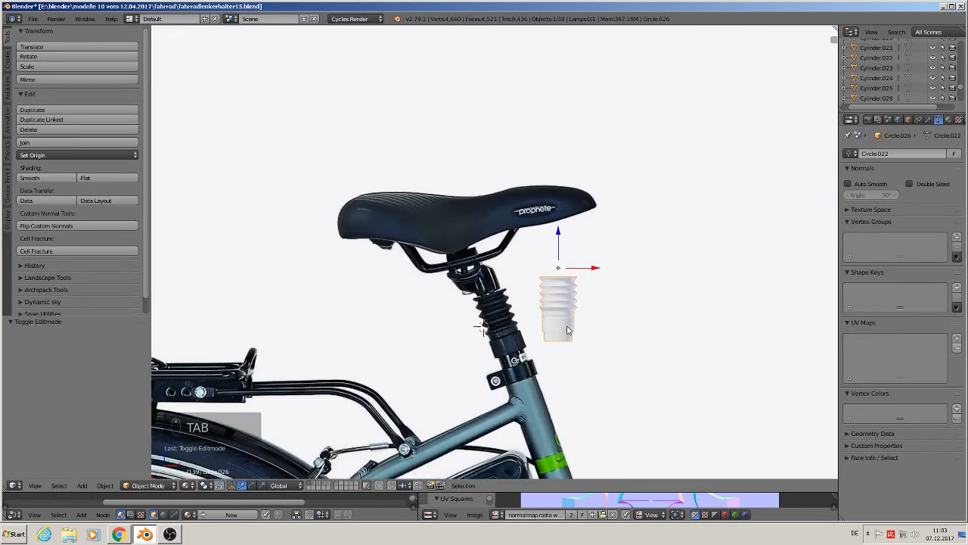
pyautogui.scroll(3, 568, 330)
pyautogui.press('s')
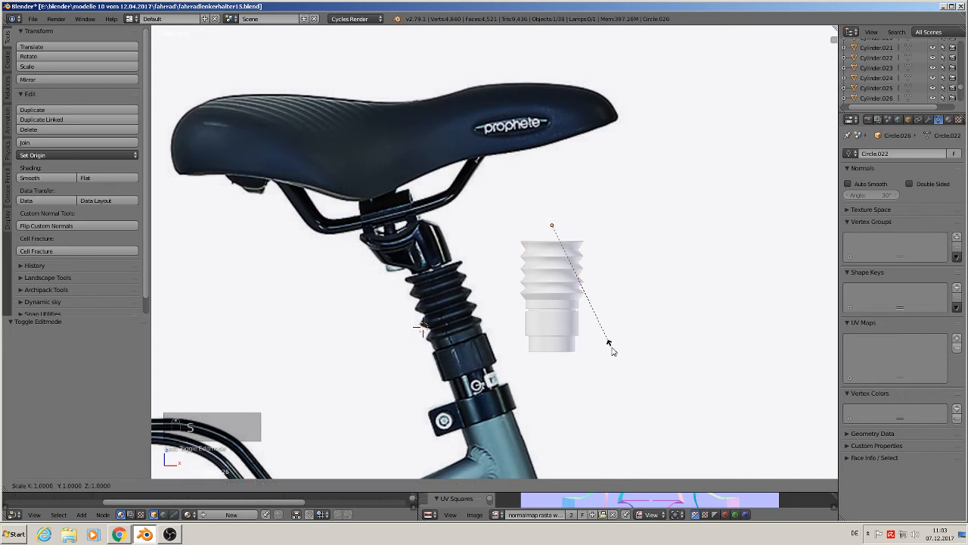
pyautogui.click(599, 346)
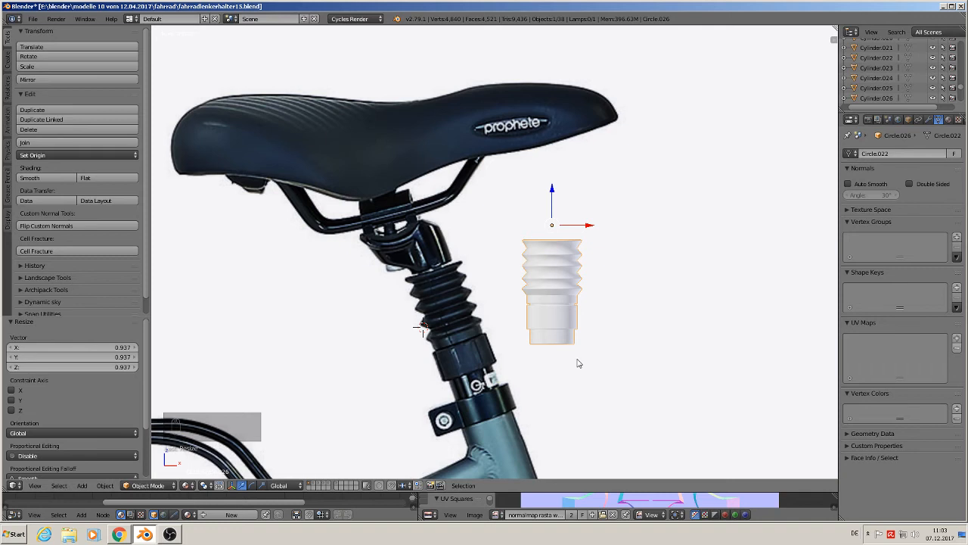
pyautogui.press('s')
pyautogui.press('z')
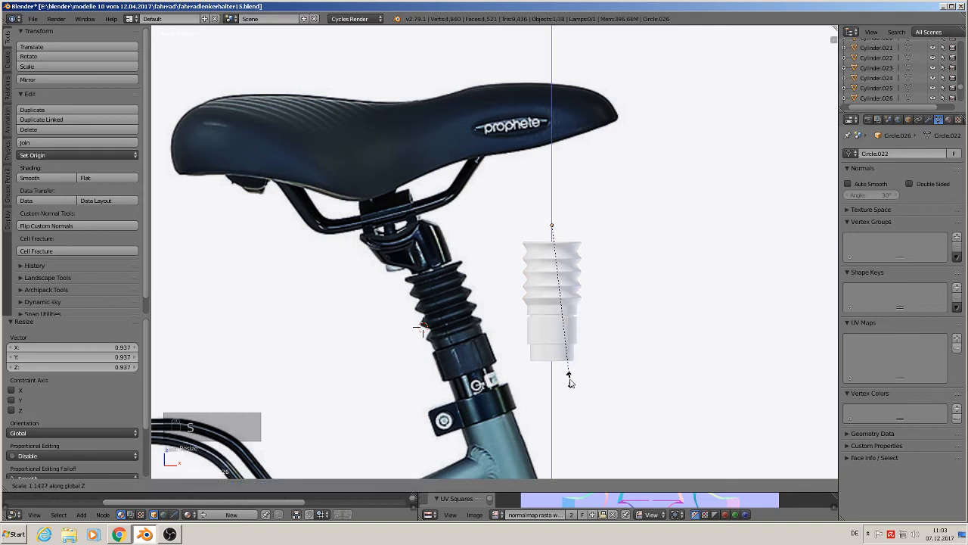
pyautogui.click(572, 382)
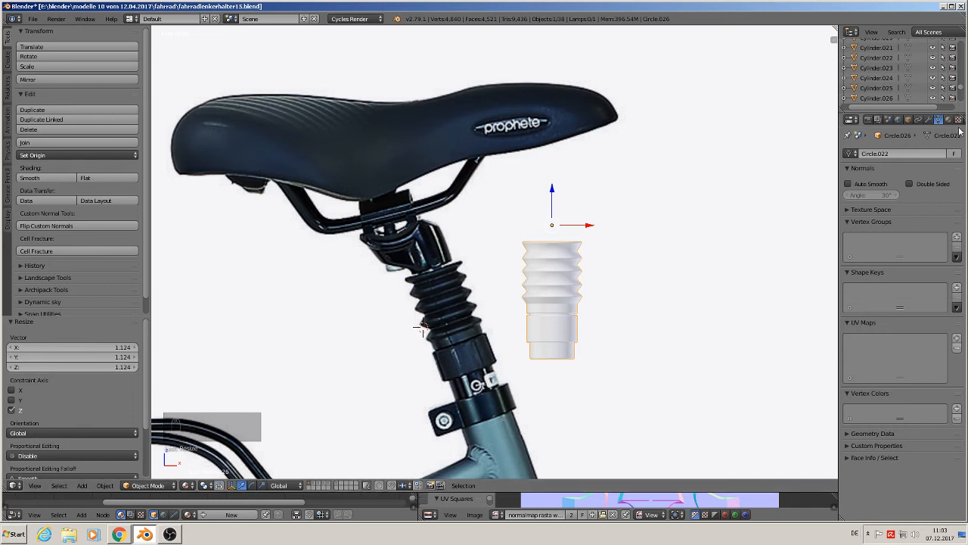
# Step: Add a material slot to the bellows and assign the existing material black gummi rough
pyautogui.click(949, 120)
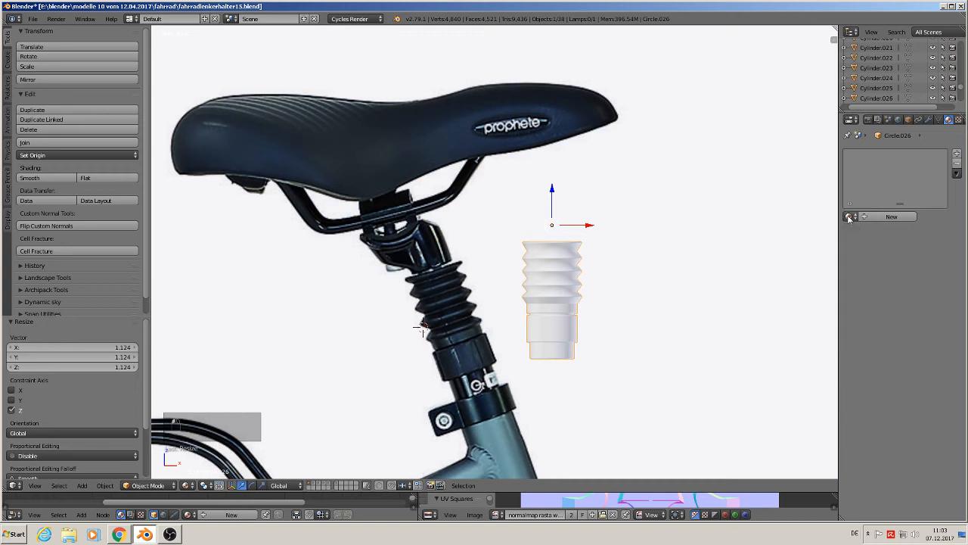
pyautogui.click(957, 157)
pyautogui.click(852, 217)
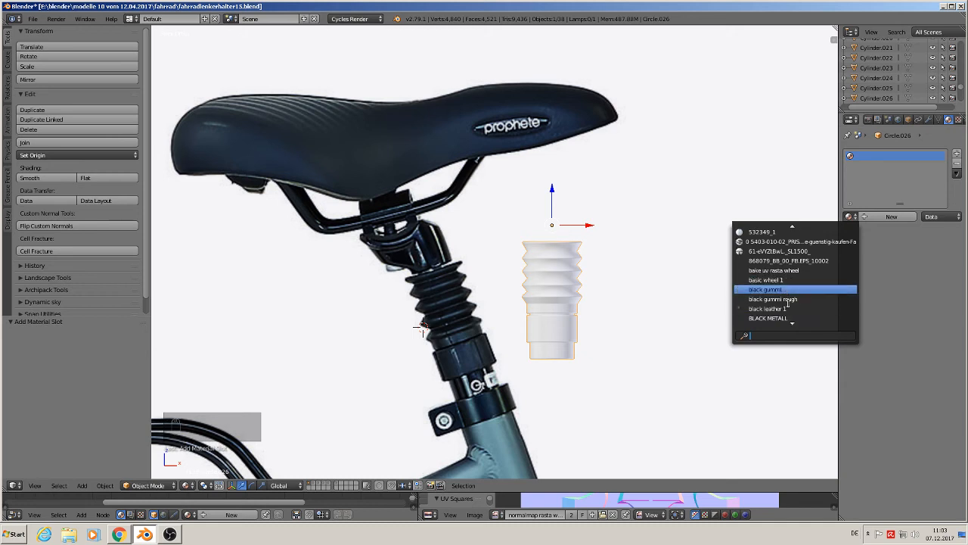
pyautogui.click(786, 301)
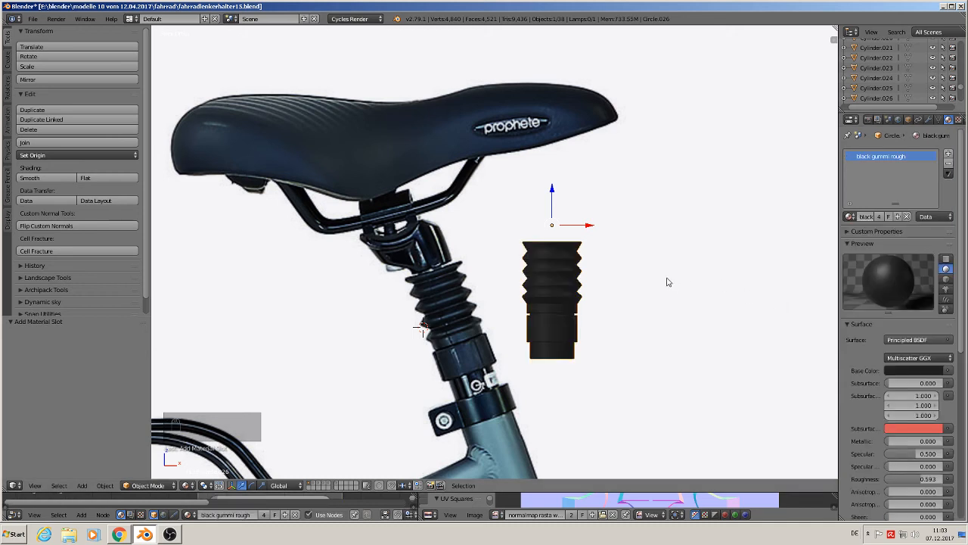
# Step: Move the bellows 3.118 along X, away from the bicycle reference photo
pyautogui.scroll(3, 658, 291)
pyautogui.scroll(-7, 627, 322)
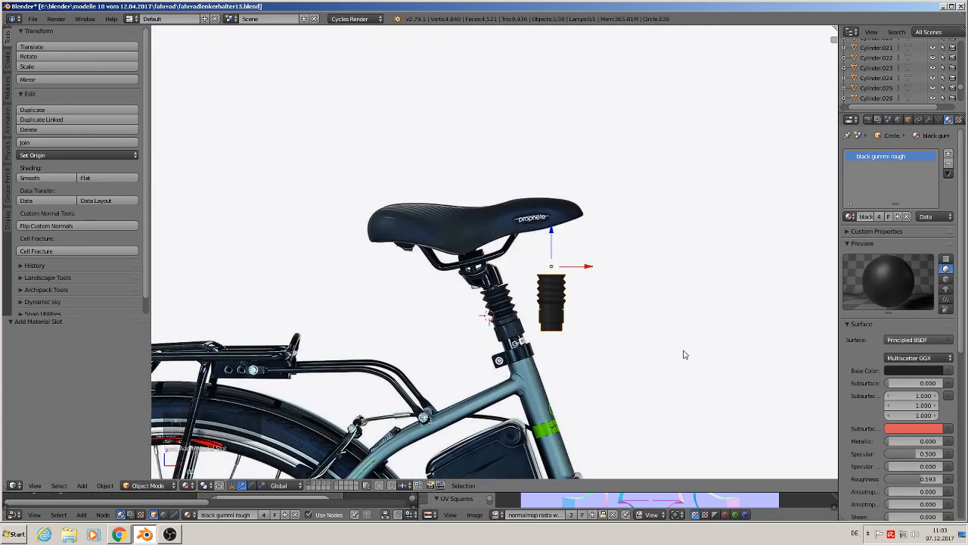
pyautogui.scroll(-7, 515, 298)
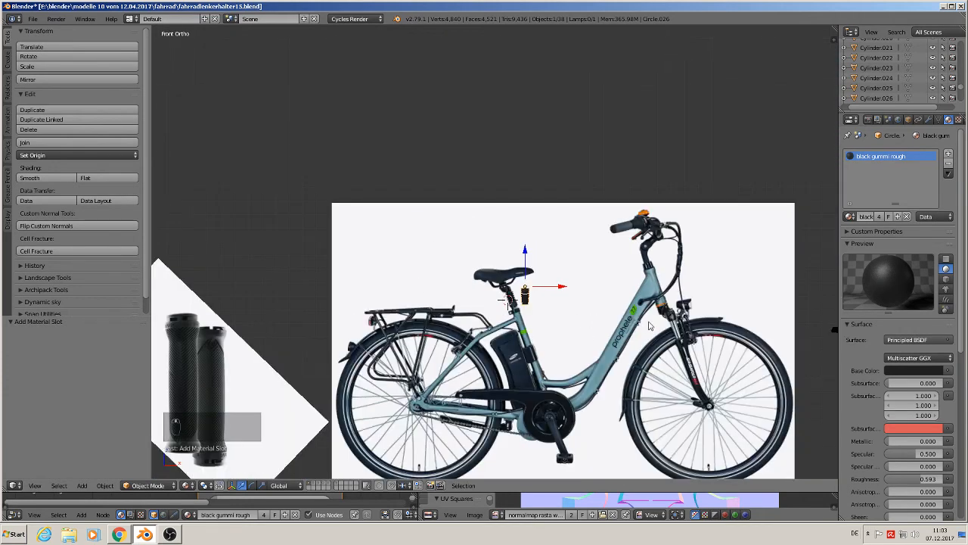
pyautogui.keyDown('shift'); pyautogui.moveTo(648, 326); pyautogui.dragTo(361, 219, button='middle'); pyautogui.keyUp('shift')
pyautogui.press('g')
pyautogui.press('x')
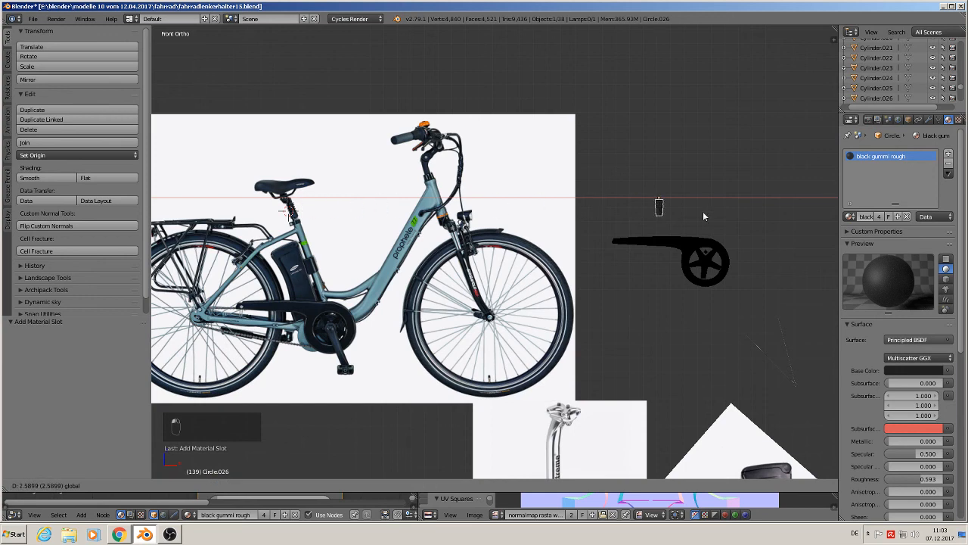
pyautogui.click(766, 213)
# Step: Enlarge the bellows to about 2.8 times its size and shift it 0.115 further along X
pyautogui.press('s')
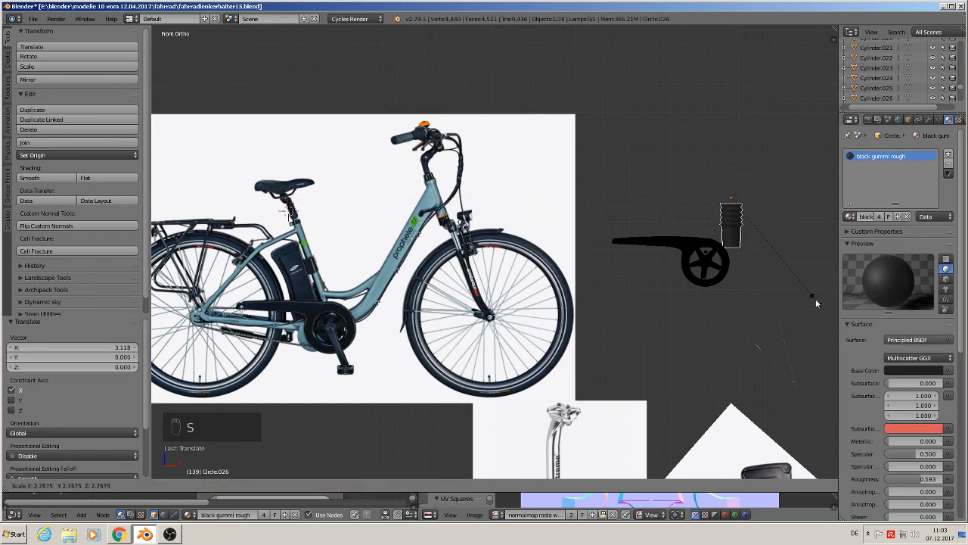
pyautogui.press('Escape')
pyautogui.press('g')
pyautogui.press('x')
pyautogui.click(761, 199)
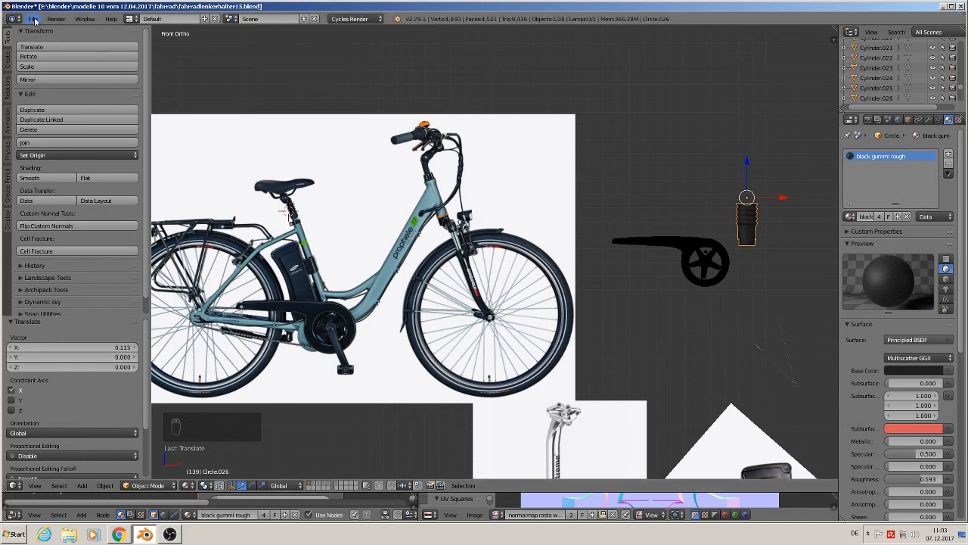
# Step: Apply the bellows' rotation and scale, and set its origin to its geometry
pyautogui.click(104, 485)
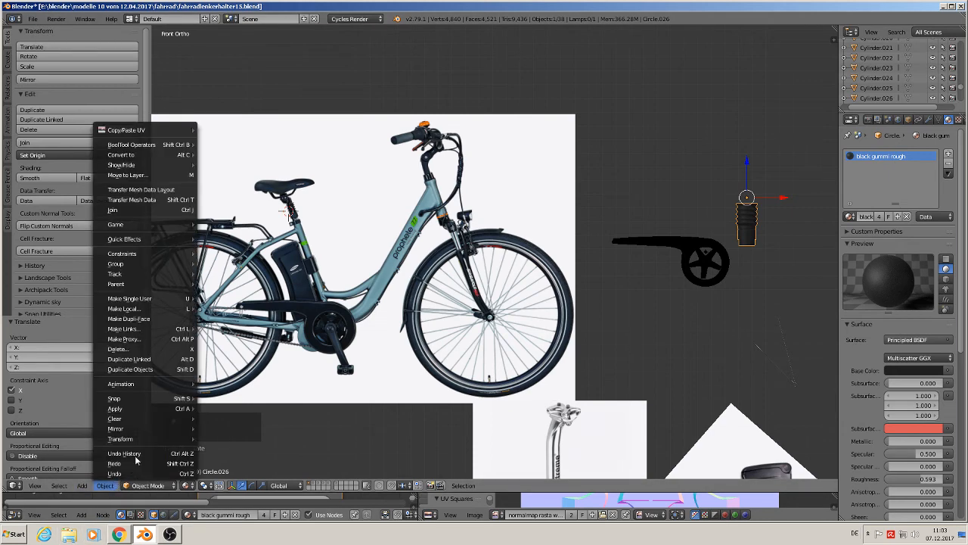
pyautogui.moveTo(138, 408)
pyautogui.click(254, 318)
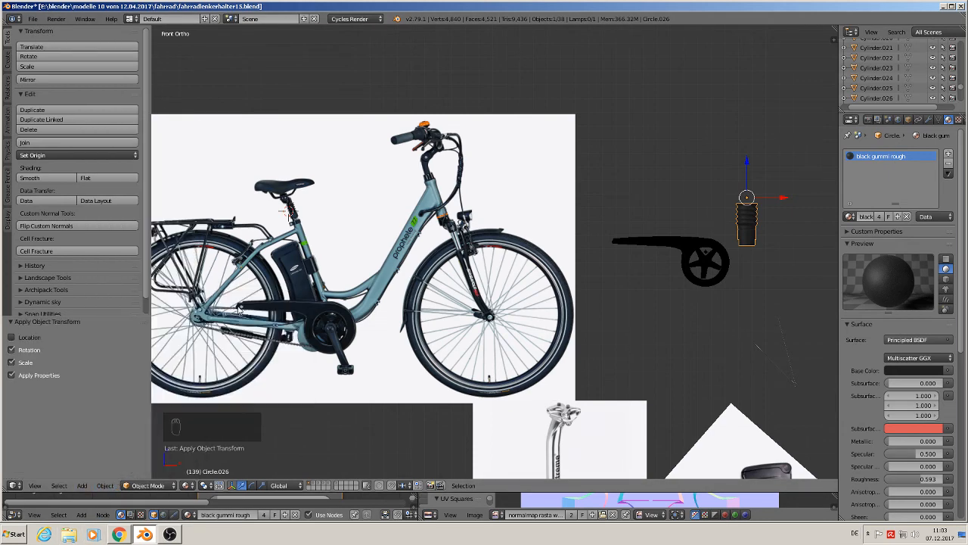
pyautogui.click(52, 155)
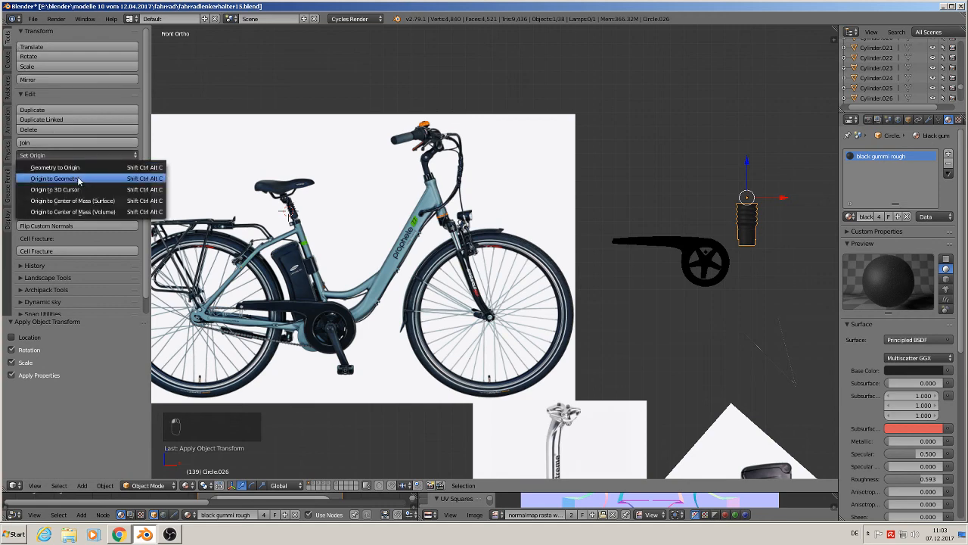
pyautogui.click(80, 182)
# Step: Move the bellows to layer 11 and display only that layer
pyautogui.keyDown('shift'); pyautogui.moveTo(730, 252); pyautogui.dragTo(497, 252, button='middle'); pyautogui.keyUp('shift')
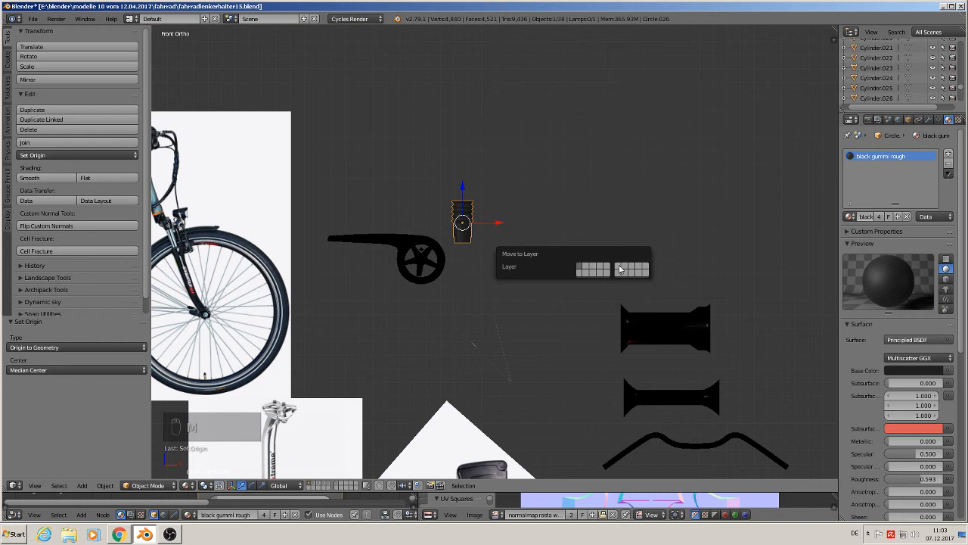
pyautogui.click(618, 266)
pyautogui.click(338, 485)
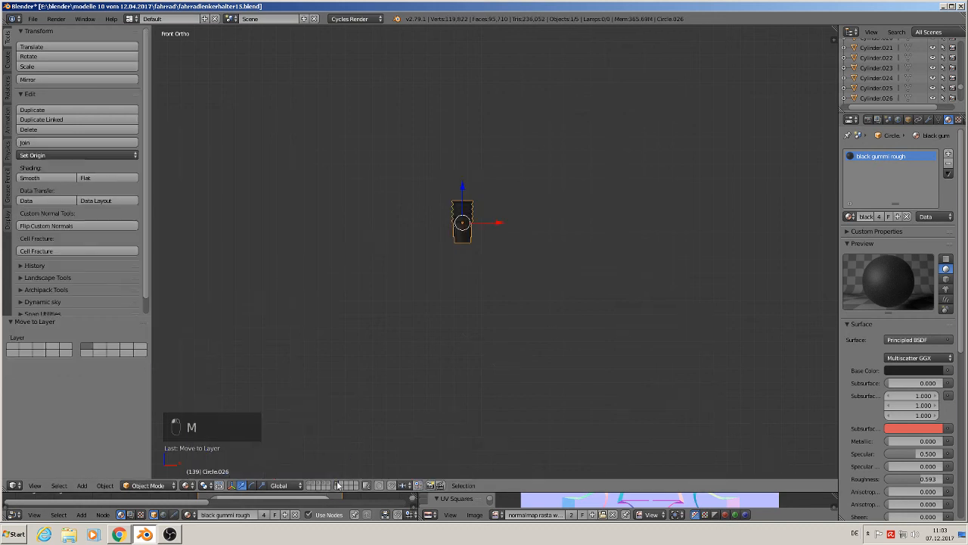
# Step: Clear the bellows' location so it sits at the world origin with the other finished parts
pyautogui.scroll(-7, 489, 324)
pyautogui.keyDown('shift'); pyautogui.moveTo(593, 371); pyautogui.dragTo(538, 326, button='middle'); pyautogui.keyUp('shift')
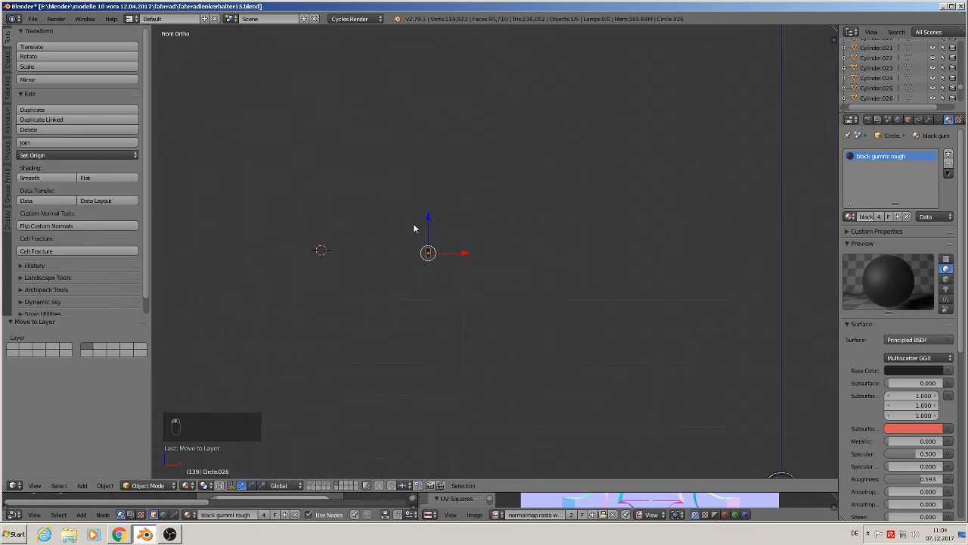
pyautogui.scroll(-7, 522, 316)
pyautogui.scroll(5, 531, 322)
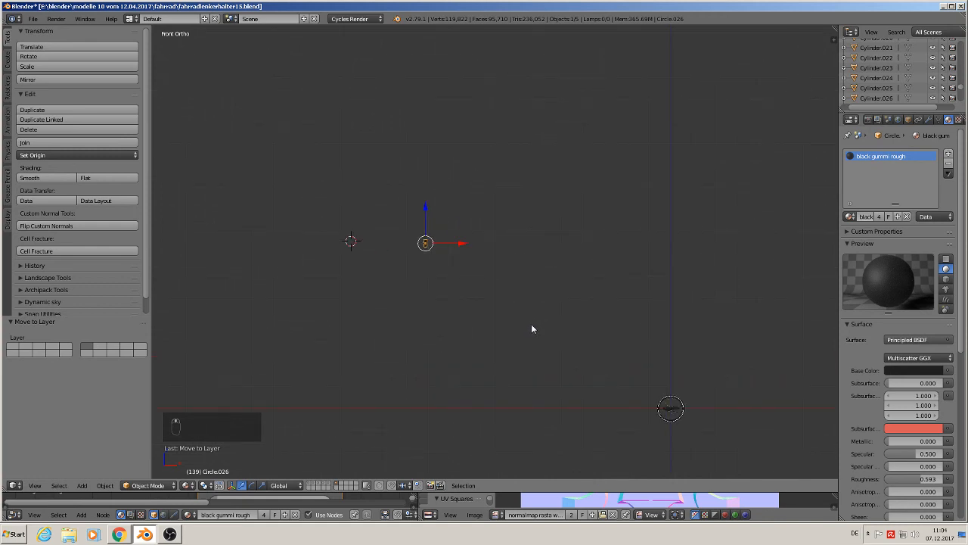
pyautogui.hotkey('alt', 'g')
pyautogui.scroll(12, 701, 418)
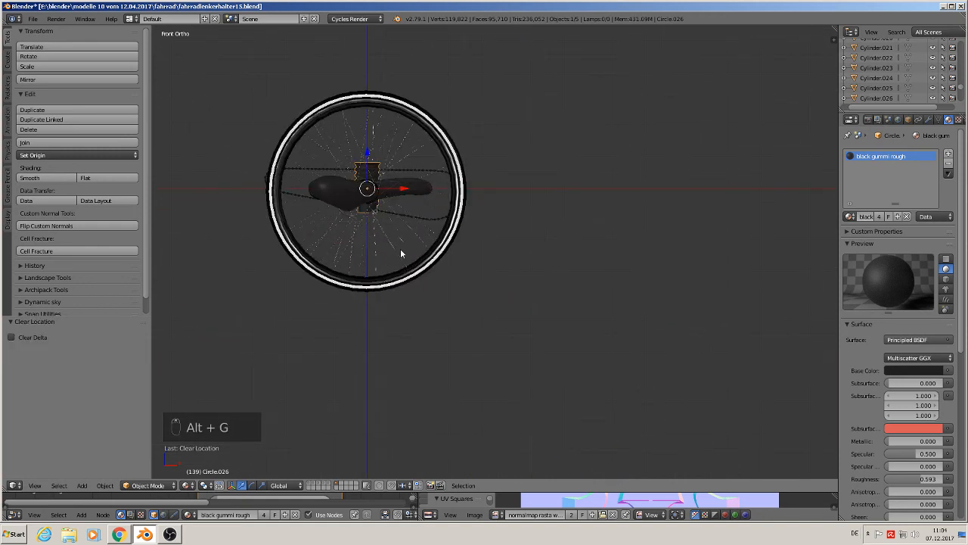
# Step: Create a group named seat HOLDER GUMMY from the bellows and switch back to the first layer
pyautogui.hotkey('ctrl', 'g')
pyautogui.click(45, 346)
pyautogui.write('seat')
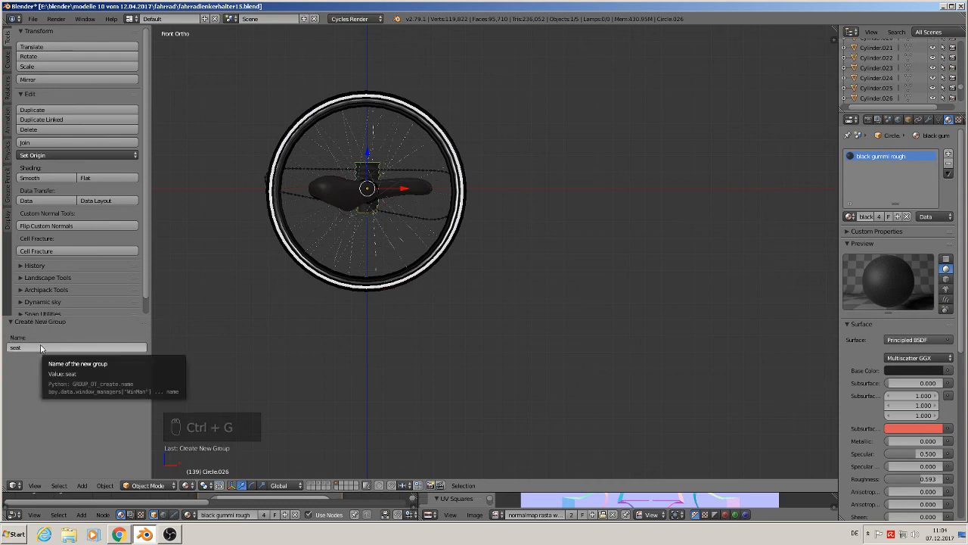
pyautogui.click(39, 347)
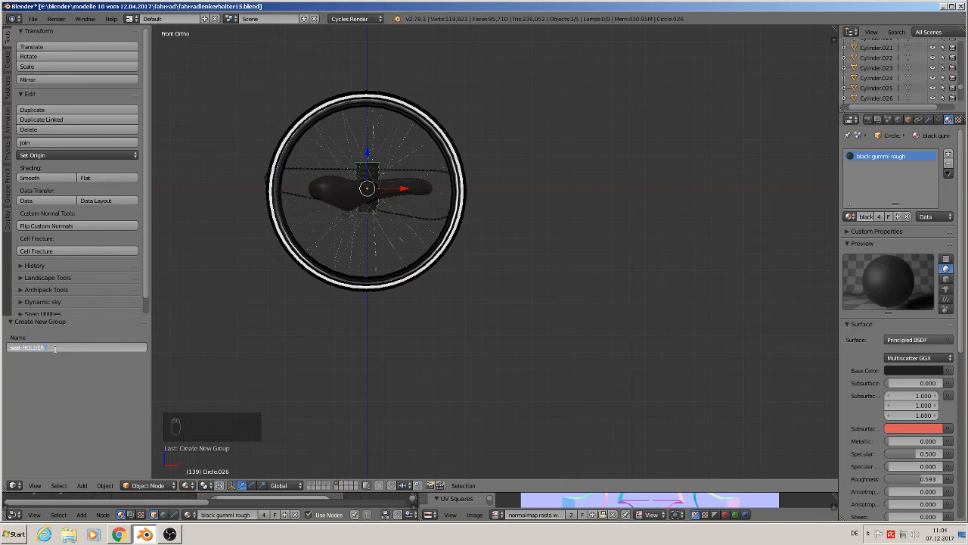
pyautogui.write('HOLDER GUMMY')
pyautogui.press('Return')
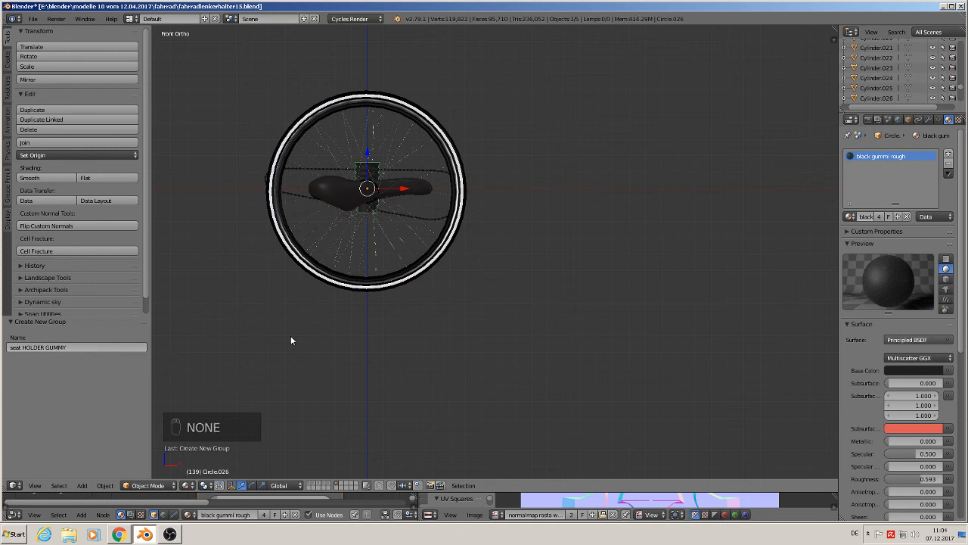
pyautogui.click(313, 484)
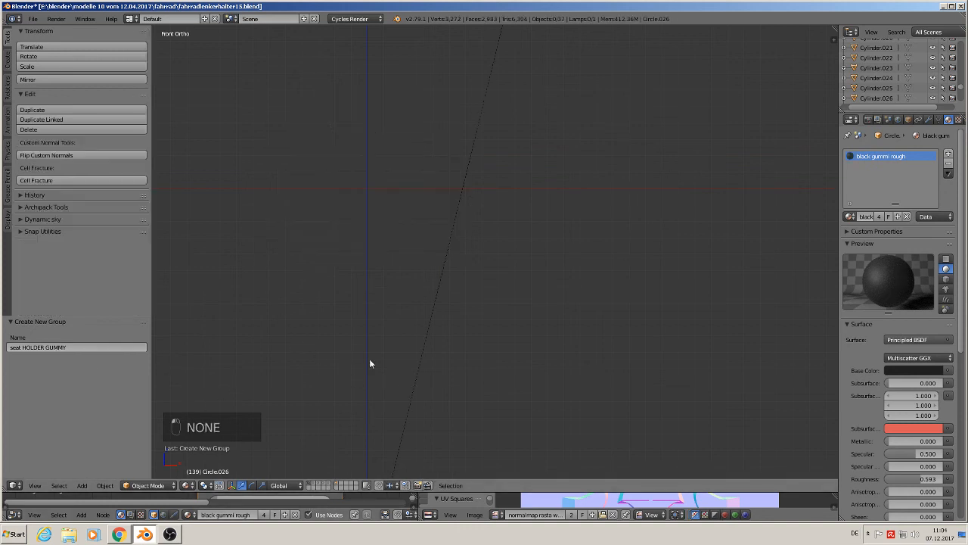
# Step: Add an instance of the seat HOLDER GUMMY group below the bicycle frame and fenders, and set its empty's display size to 0.13
pyautogui.scroll(-10, 369, 364)
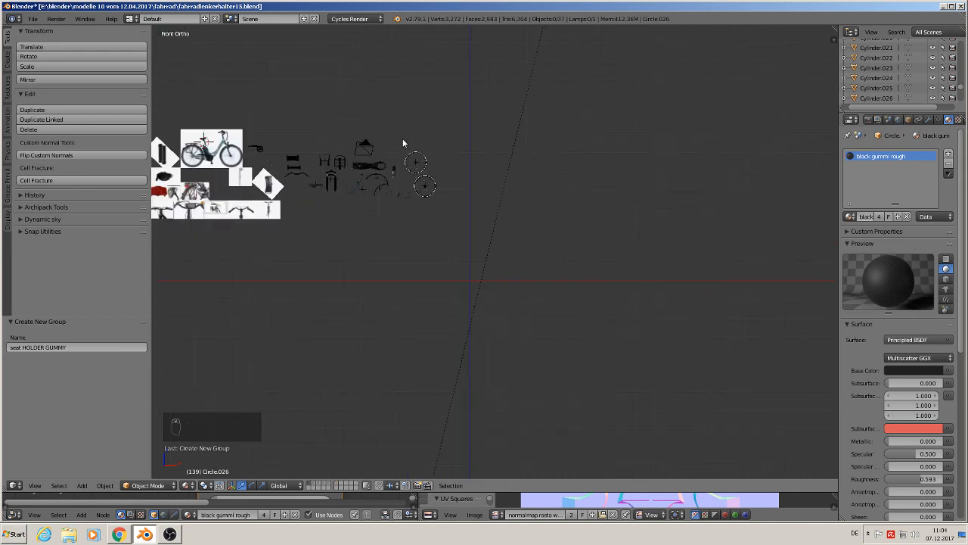
pyautogui.scroll(10, 403, 141)
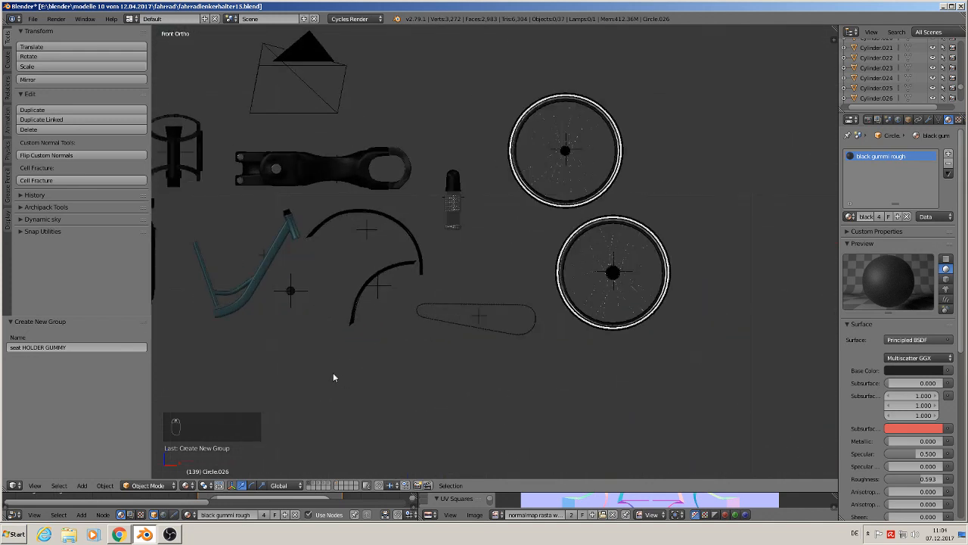
pyautogui.click(82, 485)
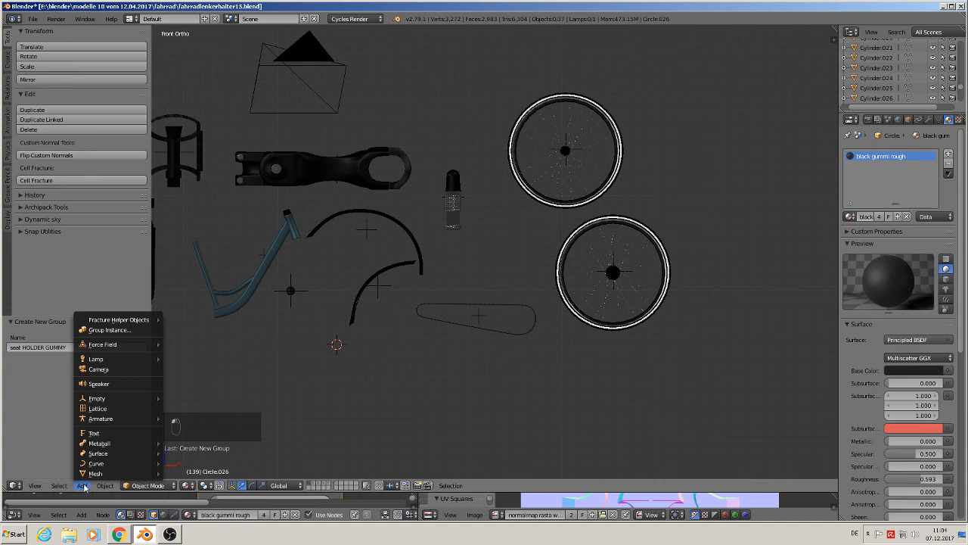
pyautogui.click(107, 332)
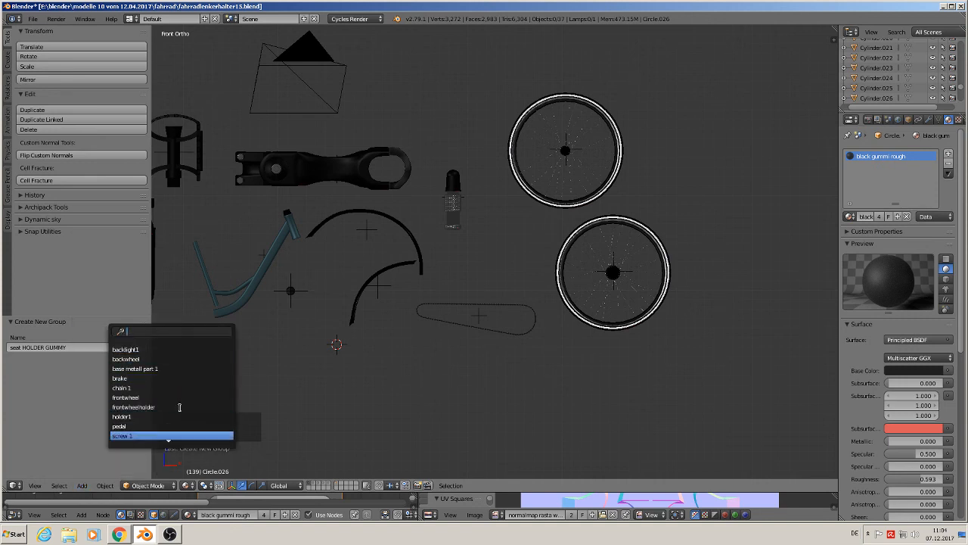
pyautogui.scroll(-4, 171, 427)
pyautogui.click(167, 426)
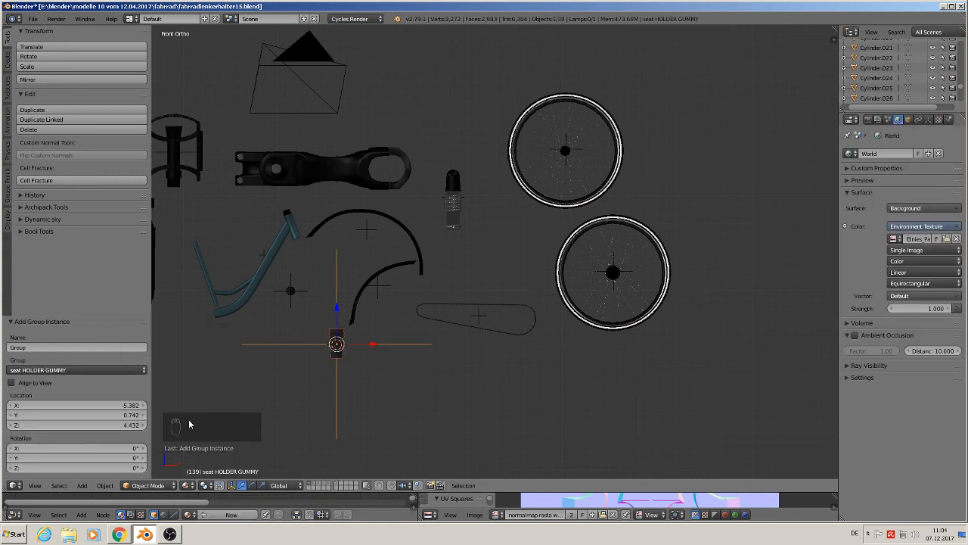
pyautogui.click(928, 119)
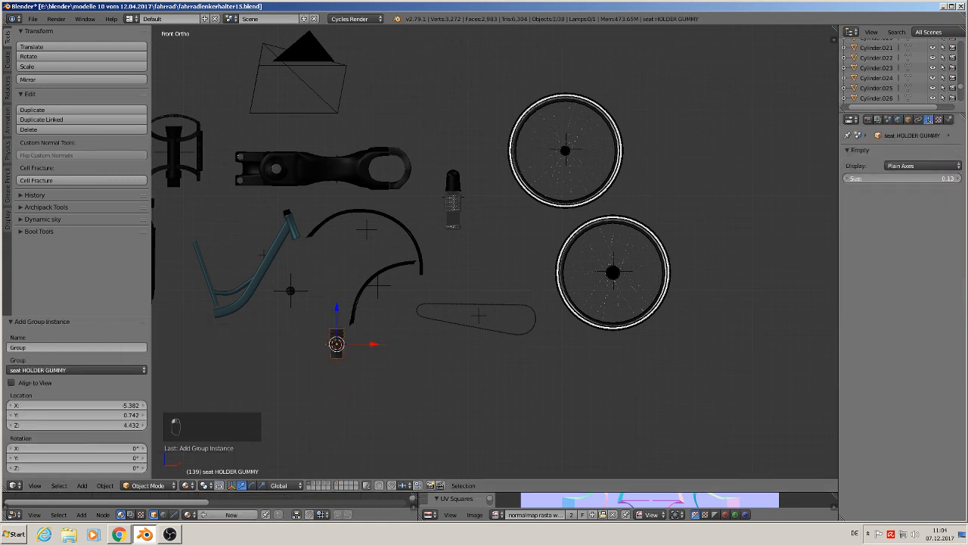
# Step: Save the project as a new version named fahrradlenkerhalter16.blend in the fahrrad folder
pyautogui.scroll(-3, 454, 280)
pyautogui.keyDown('shift'); pyautogui.moveTo(462, 281); pyautogui.dragTo(770, 252, button='middle'); pyautogui.keyUp('shift')
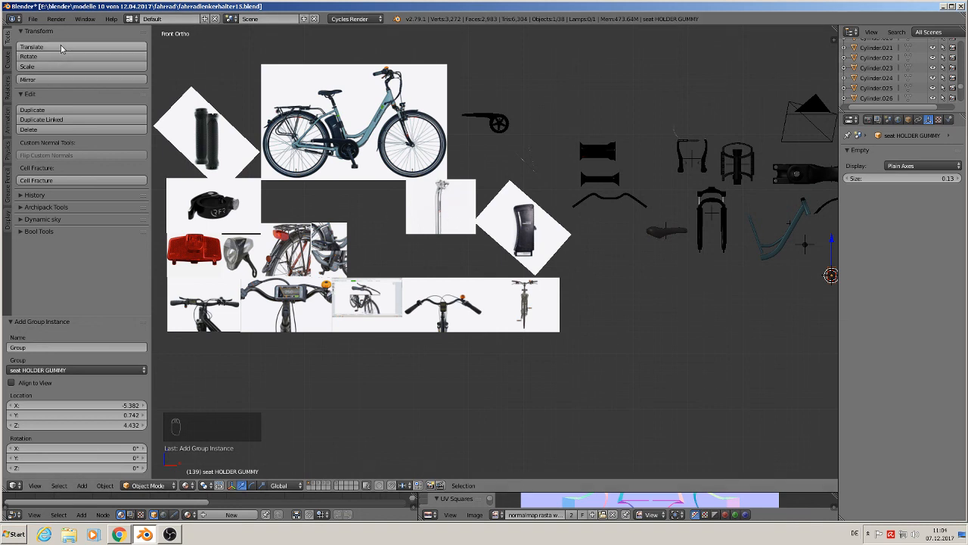
pyautogui.click(33, 19)
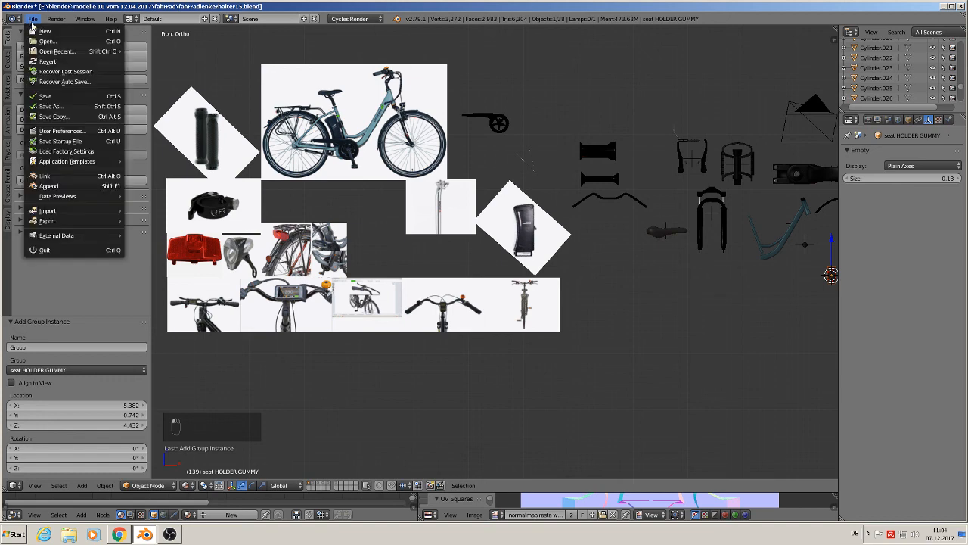
pyautogui.click(49, 106)
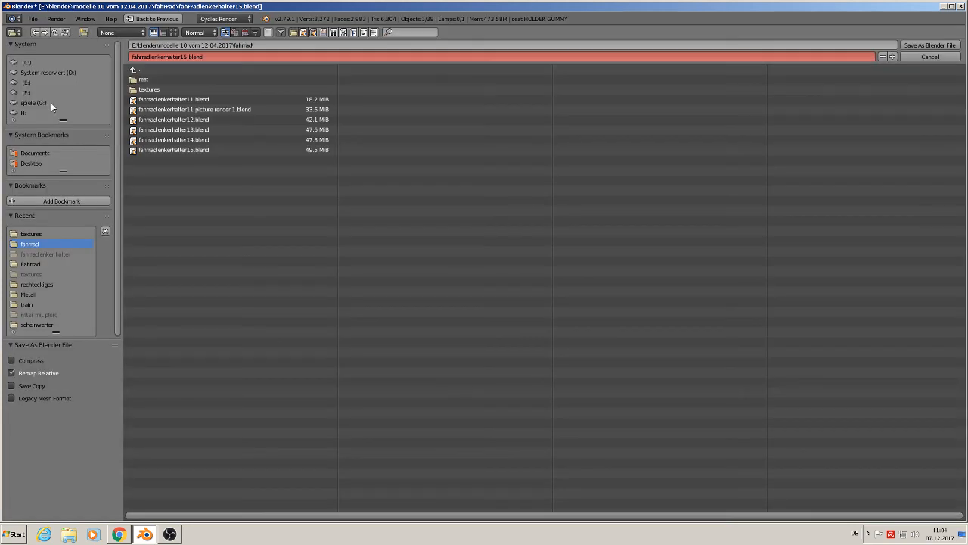
pyautogui.click(198, 58)
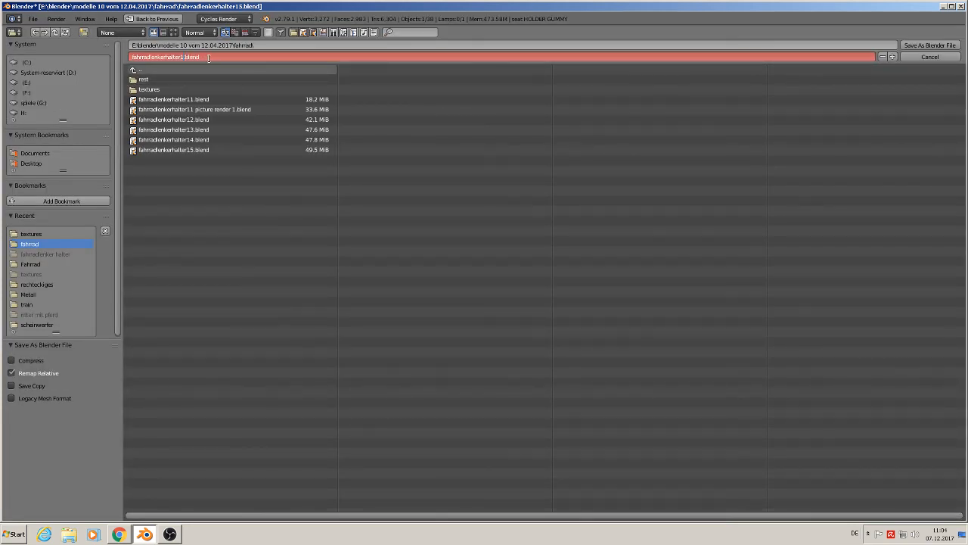
pyautogui.click(952, 45)
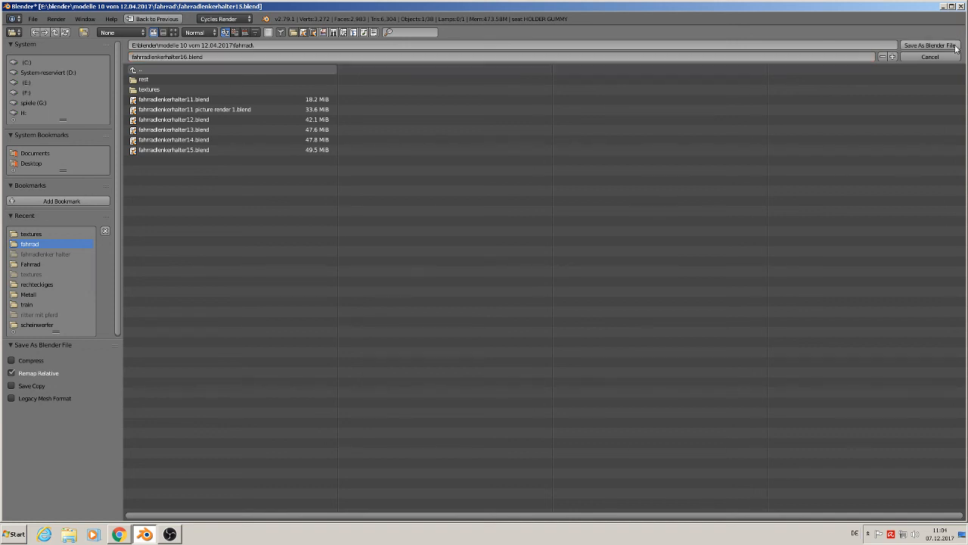